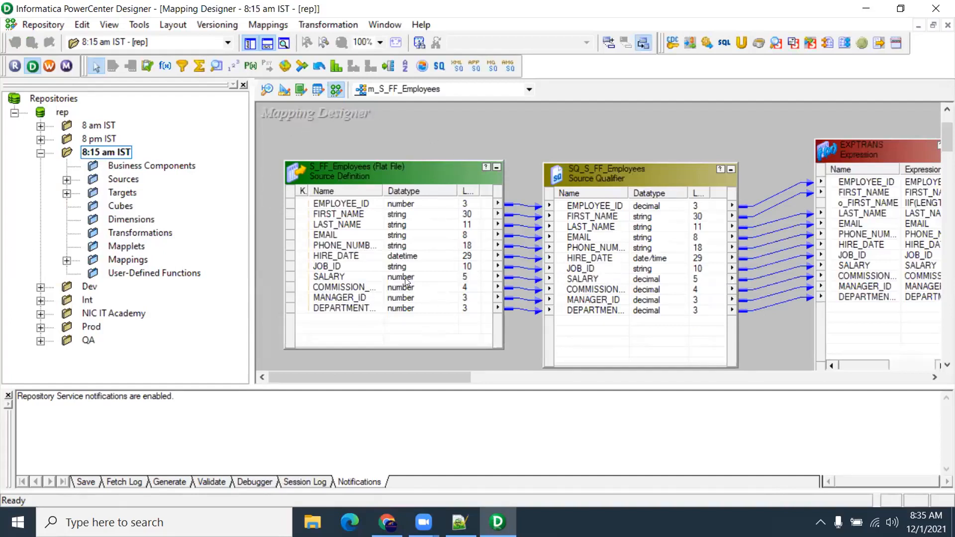
Inspect HIRE_DATE's datatype in the flat-file source, the source qualifier and T_EMPLOYEES
{"action": "left_click", "coordinate": [349, 256]}
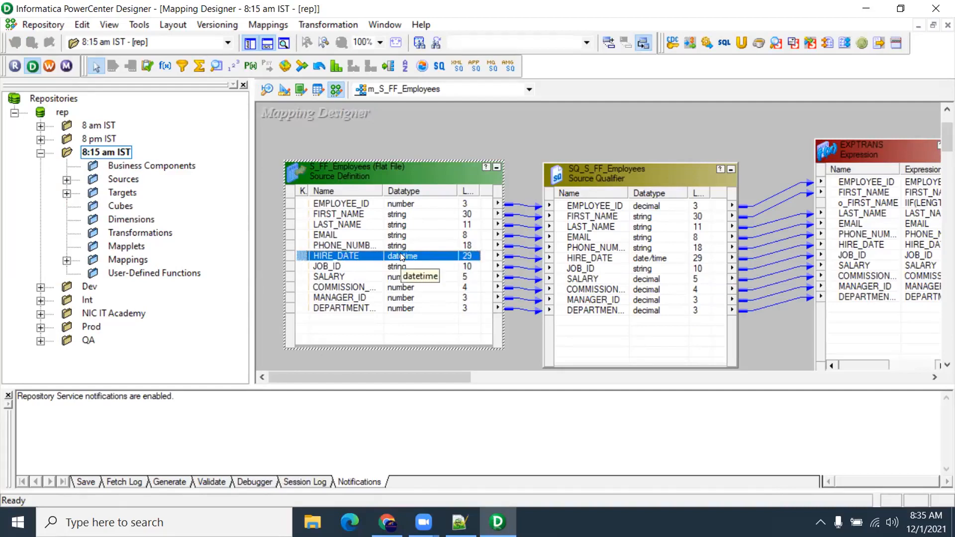
{"action": "left_click", "coordinate": [576, 259]}
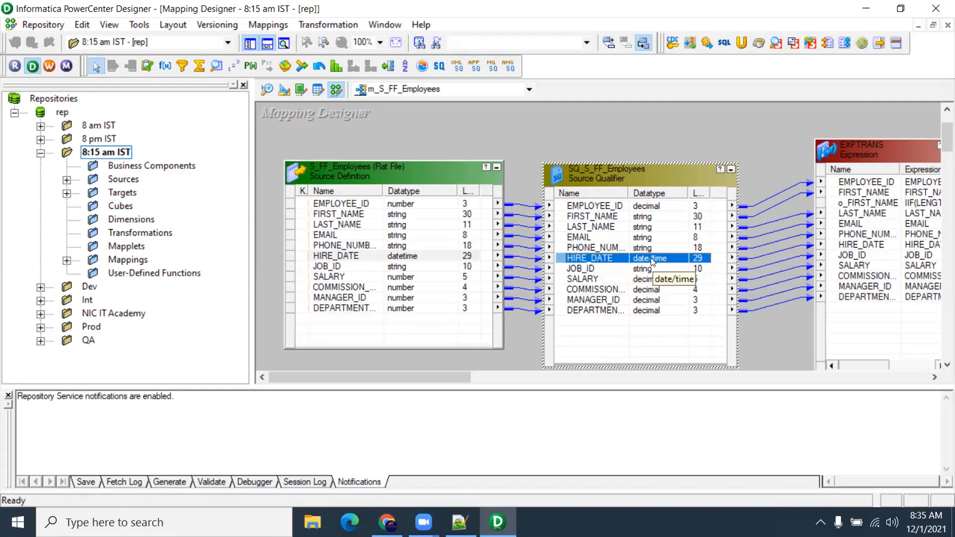
{"action": "left_click_drag", "start_coordinate": [453, 376], "coordinate": [543, 380]}
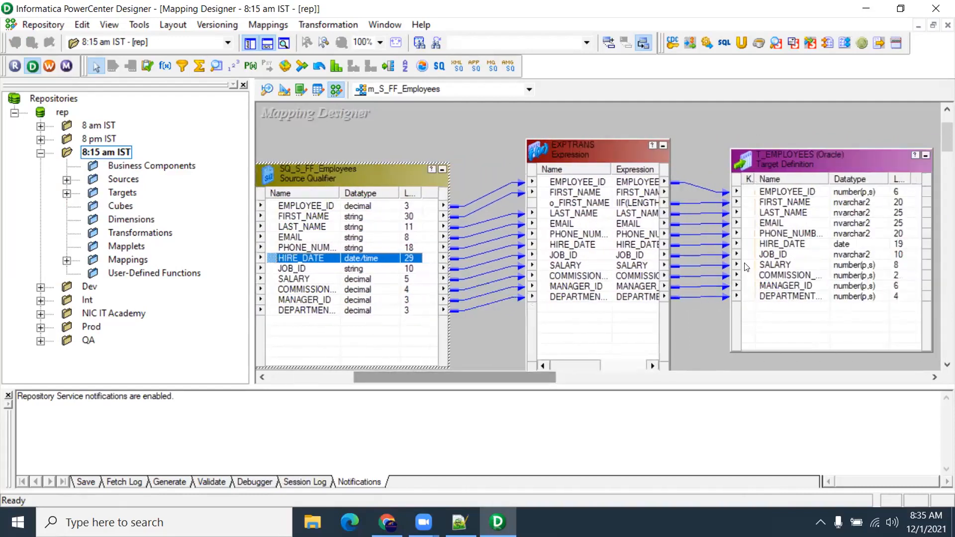
{"action": "left_click", "coordinate": [768, 244]}
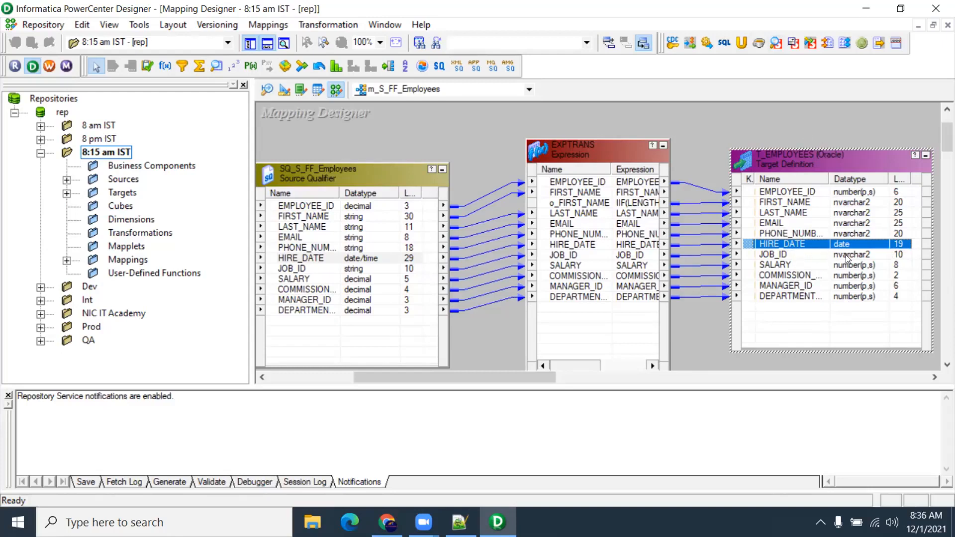
{"action": "left_click_drag", "start_coordinate": [531, 376], "coordinate": [451, 373]}
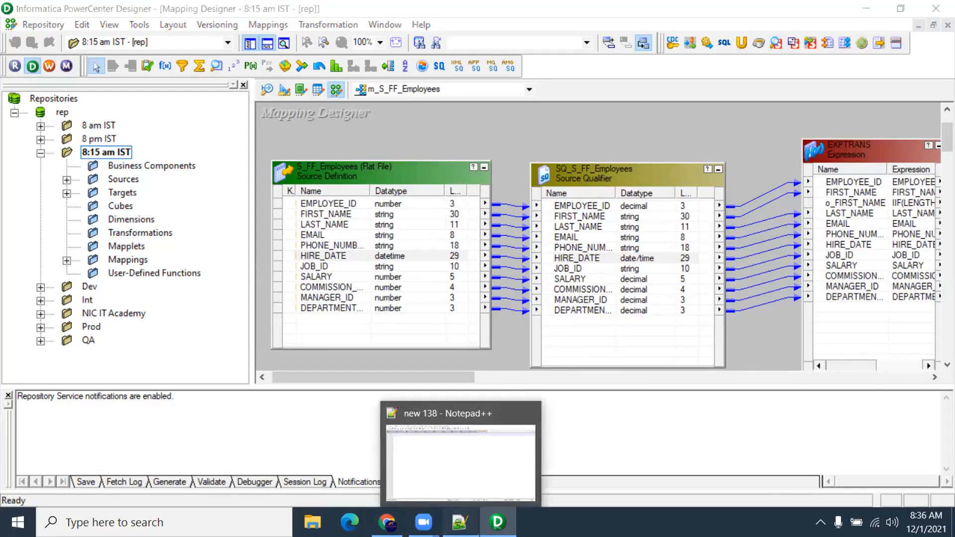
Write the sample date [03-Mar-2010] on line 3 of the Notepad++ new 138 note
{"action": "left_click", "coordinate": [458, 522]}
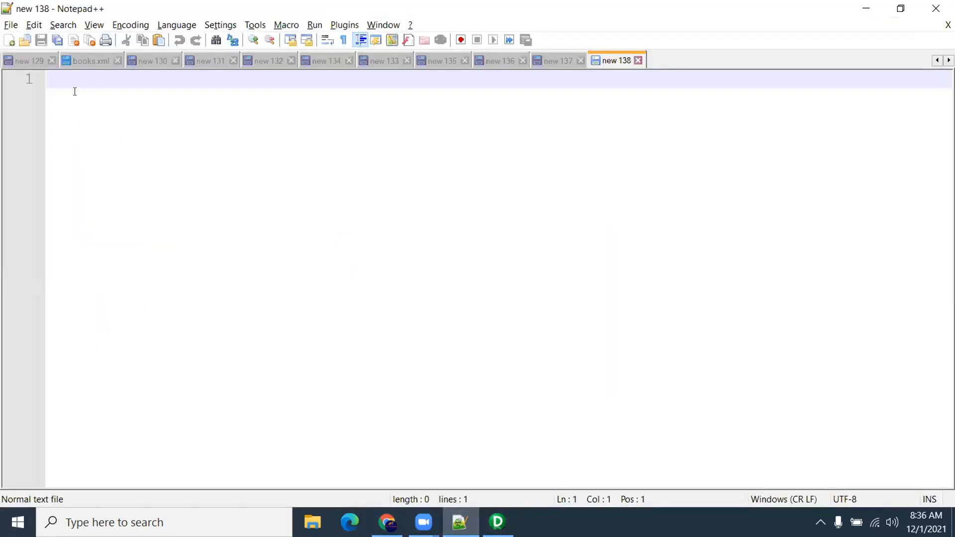
{"action": "key", "text": "Return"}
{"action": "key", "text": "Return"}
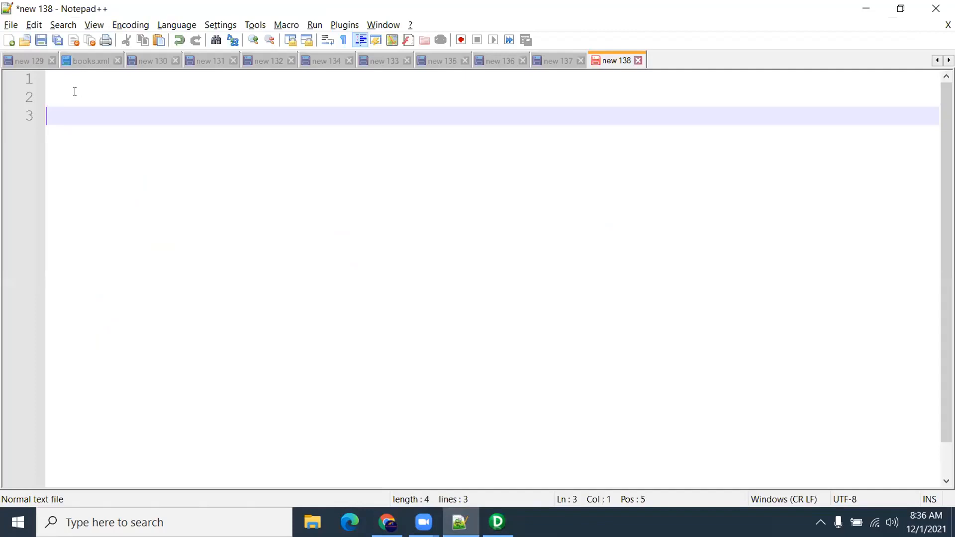
{"action": "type", "text": "[03-Mar-2010"}
{"action": "key", "text": "BackSpace"}
{"action": "type", "text": "10"}
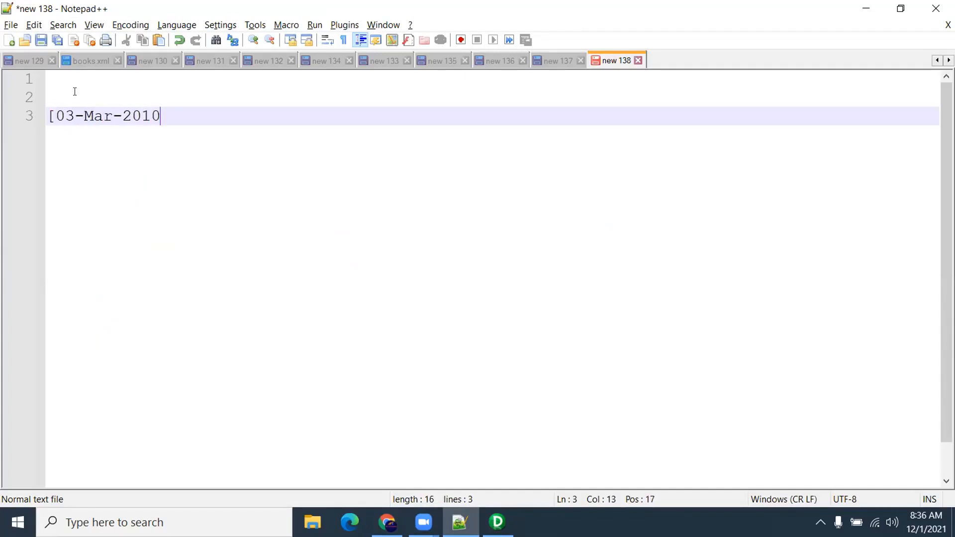
{"action": "type", "text": "]"}
{"action": "key", "text": "Left"}
{"action": "key", "text": "Left"}
{"action": "key", "text": "Left"}
{"action": "key", "text": "Left"}
{"action": "key", "text": "Left"}
{"action": "key", "text": "Left"}
{"action": "key", "text": "Left"}
{"action": "key", "text": "Left"}
{"action": "key", "text": "Left"}
{"action": "key", "text": "Left"}
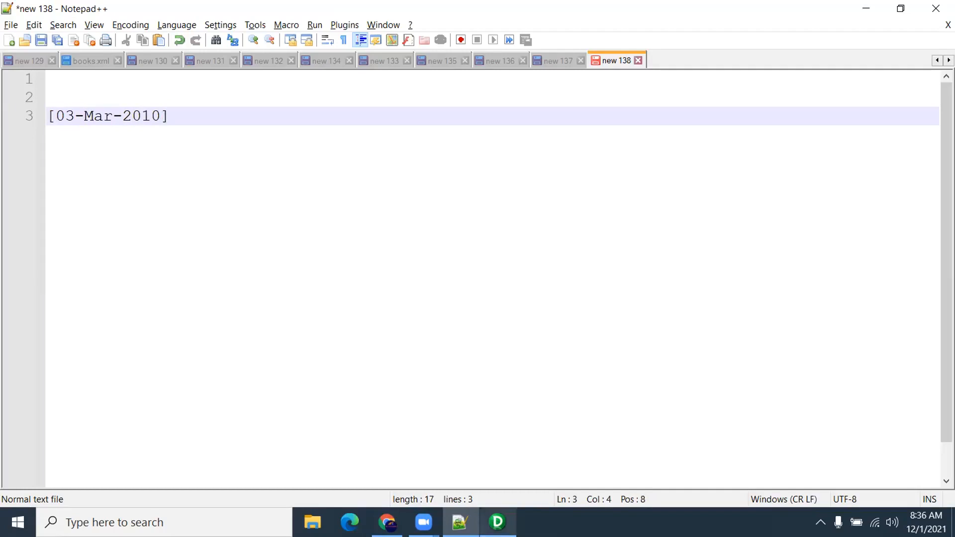
{"action": "left_click", "coordinate": [497, 522]}
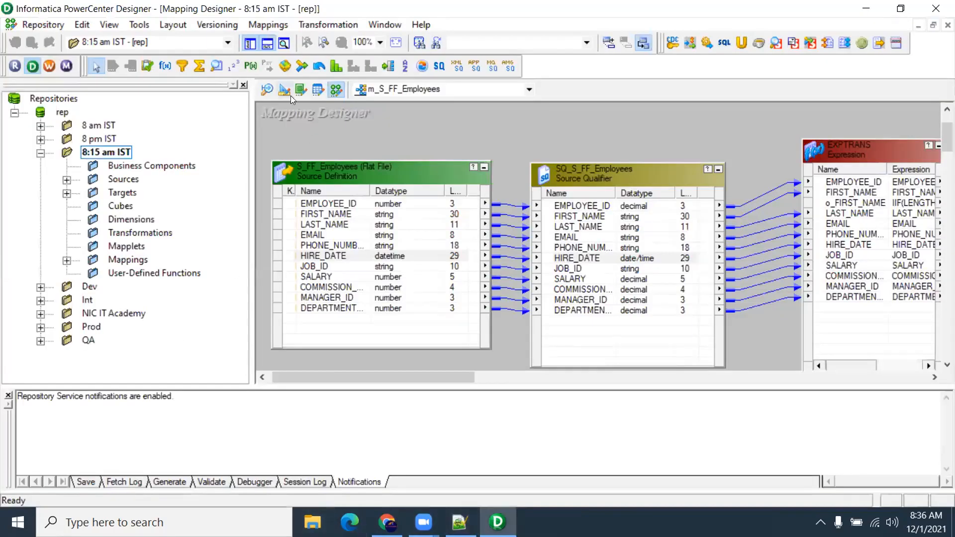
Check S_FF_Employees' Datetime Format (A 11 DD-MON-YYYY) in its properties, then select the sample date in Notepad++
{"action": "left_click", "coordinate": [267, 90]}
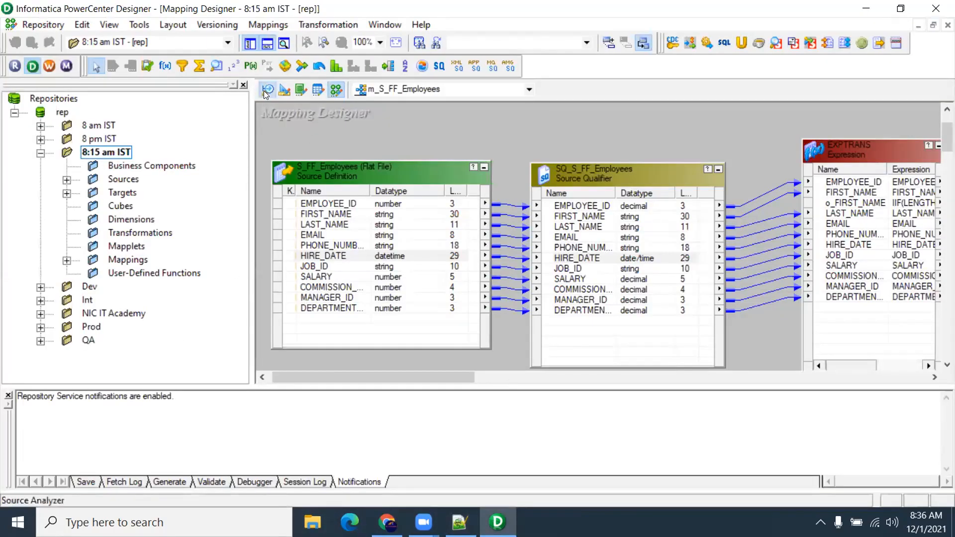
{"action": "left_click_drag", "start_coordinate": [396, 171], "coordinate": [382, 143]}
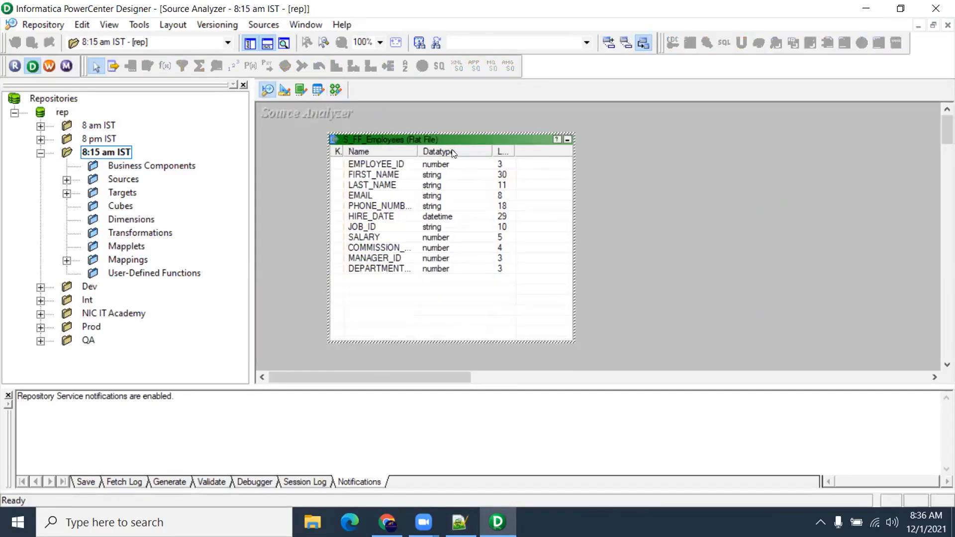
{"action": "double_click", "coordinate": [388, 144]}
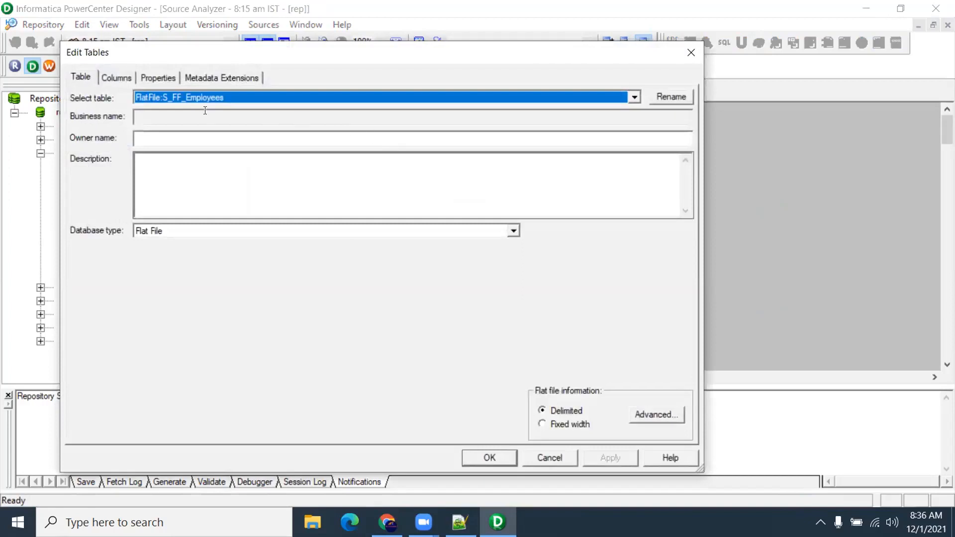
{"action": "left_click", "coordinate": [169, 78]}
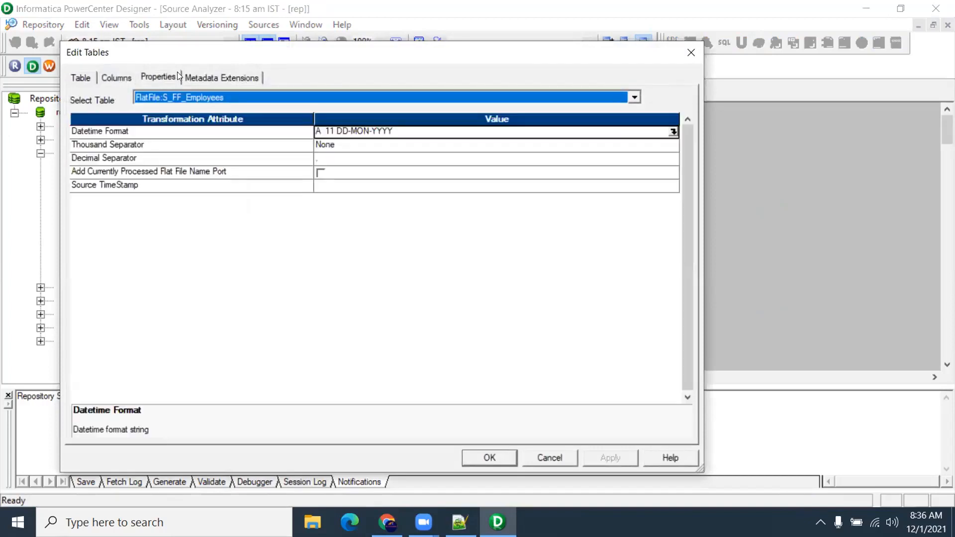
{"action": "left_click", "coordinate": [100, 132]}
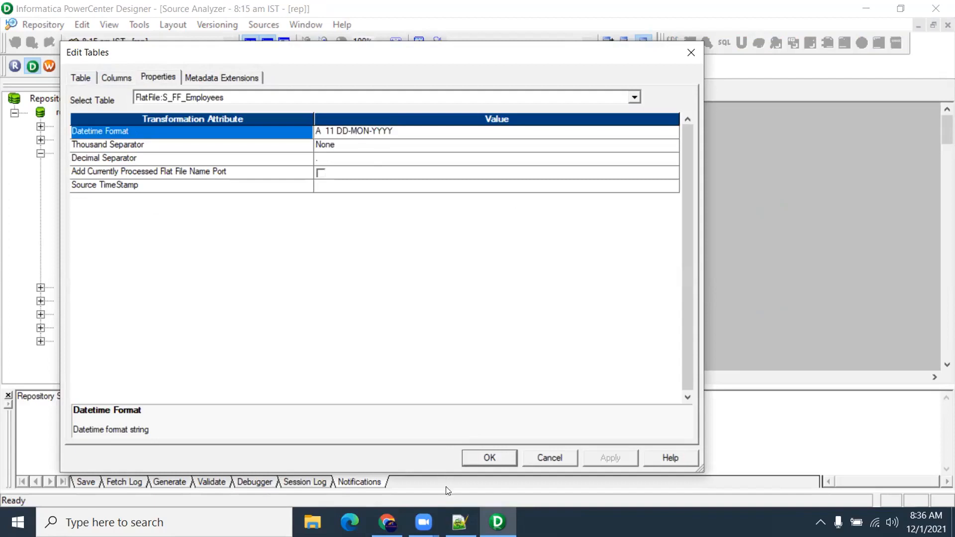
{"action": "left_click", "coordinate": [458, 517]}
{"action": "left_click_drag", "start_coordinate": [173, 116], "coordinate": [34, 115]}
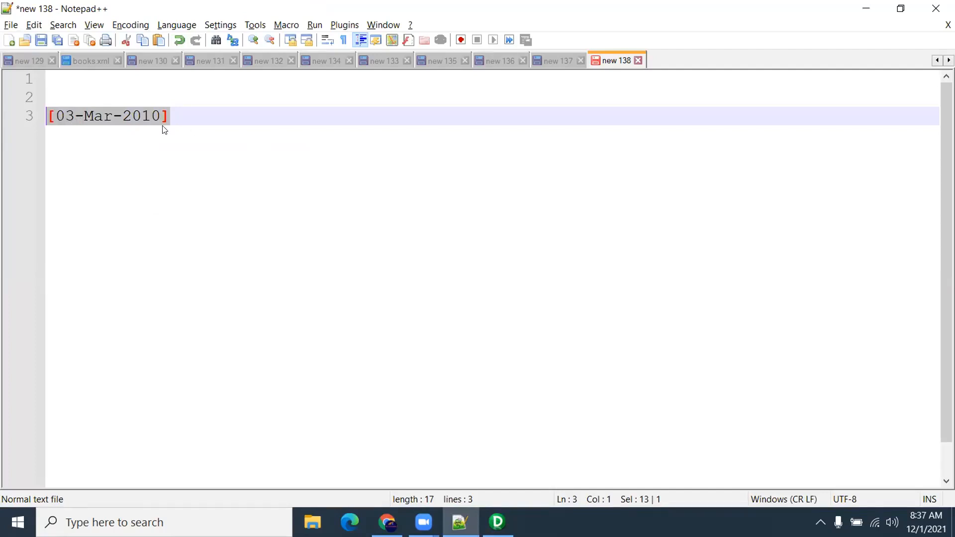
Label the sample date dd-Mon-yyyy and cancel Designer's Edit Tables dialog unchanged
{"action": "left_click", "coordinate": [187, 115]}
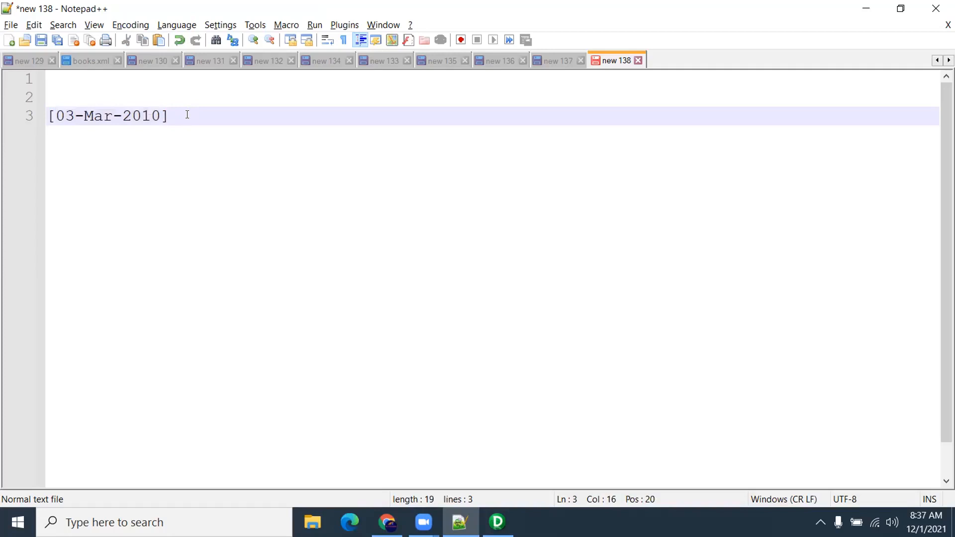
{"action": "type", "text": "dd-Mon-yyyy"}
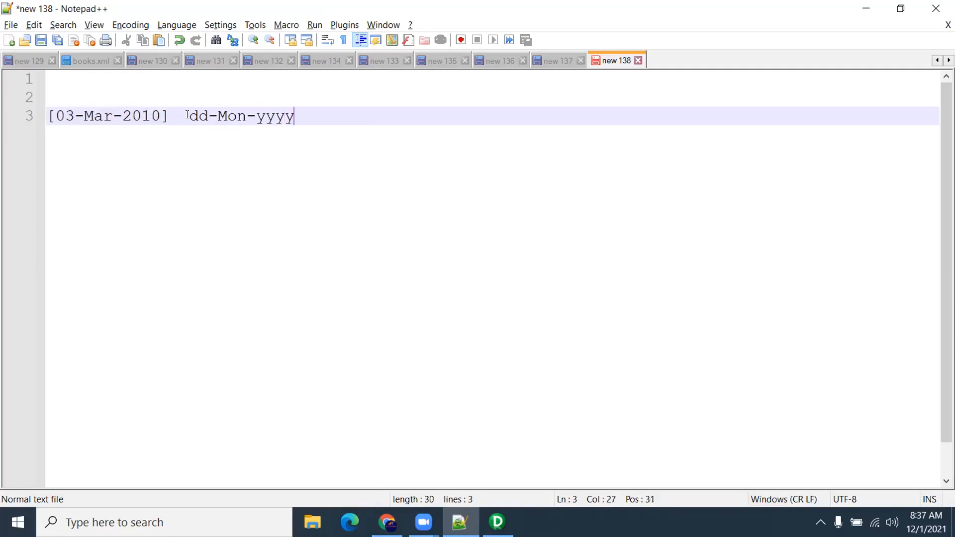
{"action": "left_click_drag", "start_coordinate": [187, 115], "coordinate": [295, 115]}
{"action": "left_click", "coordinate": [497, 522]}
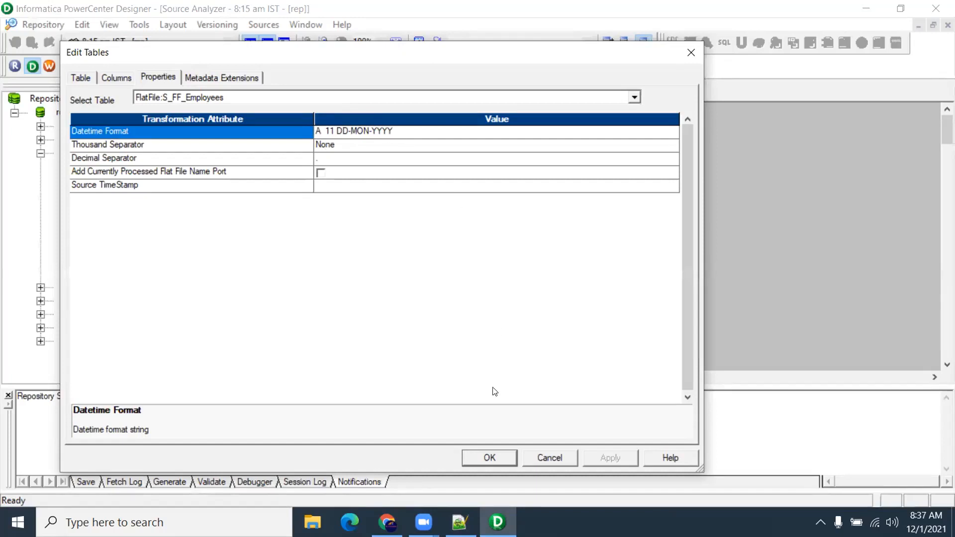
{"action": "left_click", "coordinate": [549, 458]}
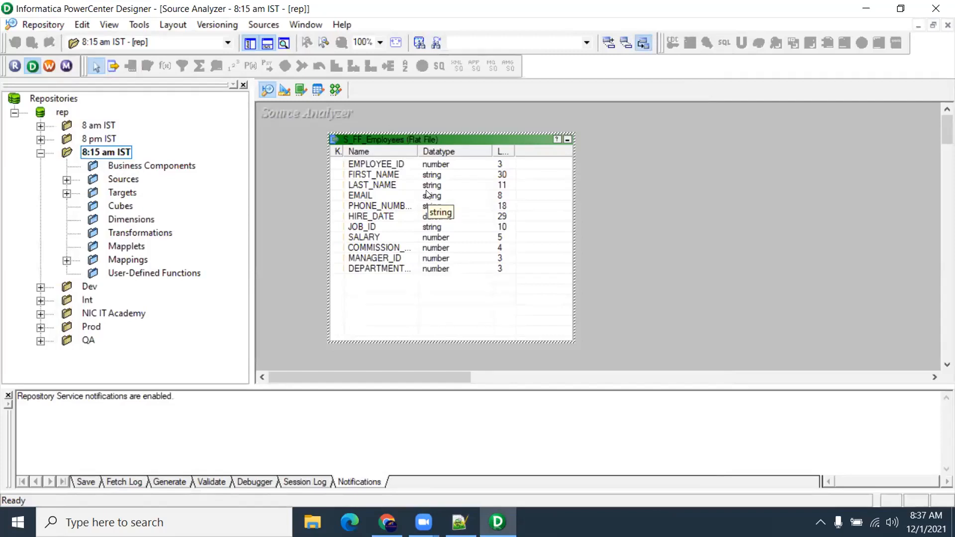
Add the format dd-mm-yyyy on line 5 of the note
{"action": "left_click", "coordinate": [460, 522]}
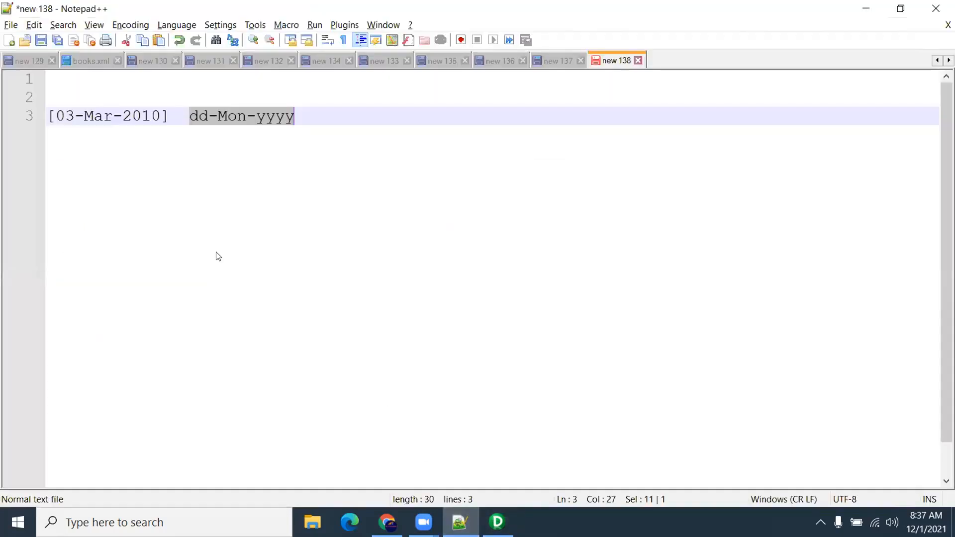
{"action": "left_click", "coordinate": [294, 118]}
{"action": "key", "text": "Return"}
{"action": "key", "text": "Return"}
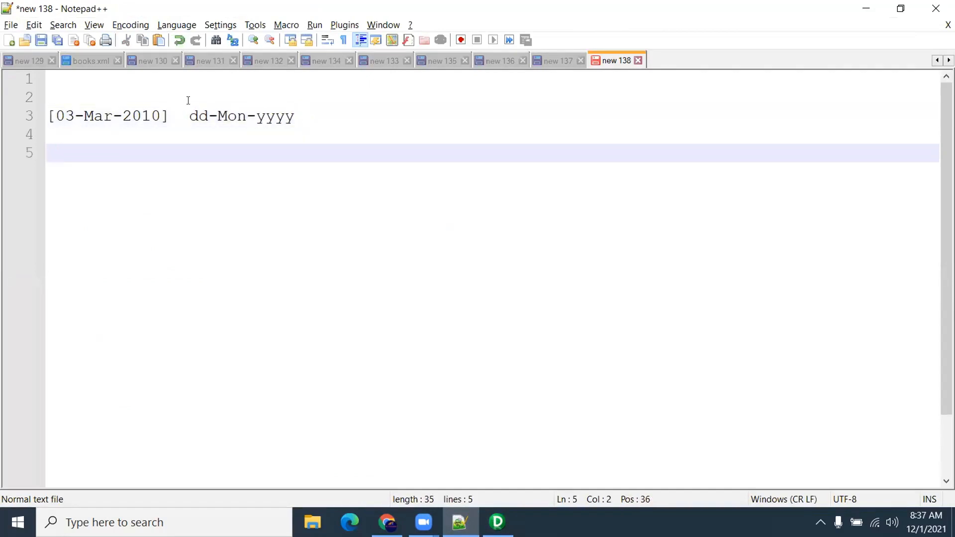
{"action": "type", "text": "dd-mm-yyyy"}
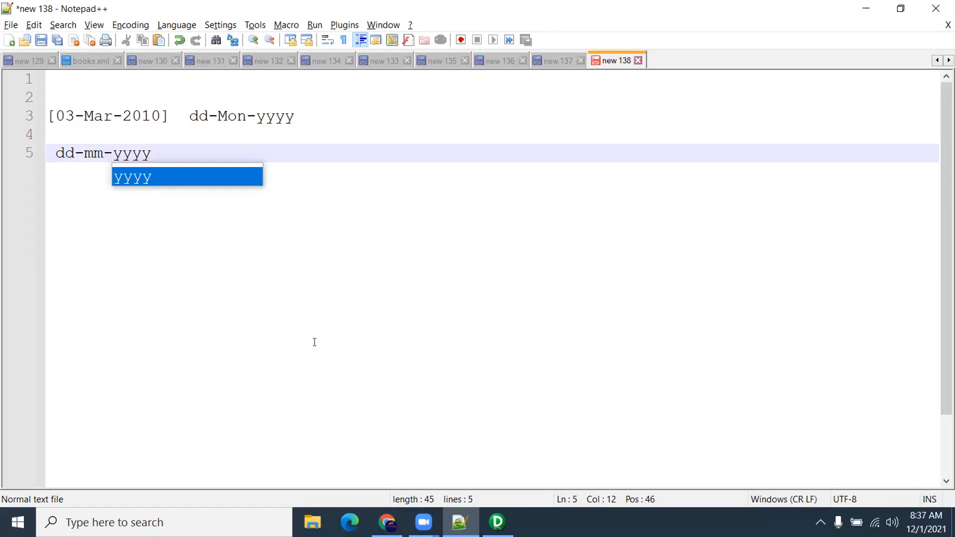
{"action": "left_click", "coordinate": [497, 523]}
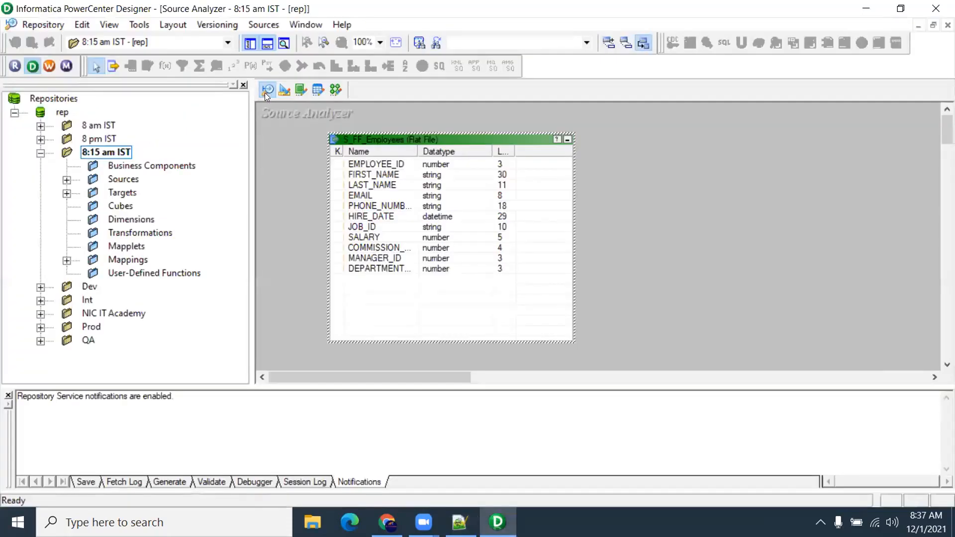
Recheck S_FF_Employees' Datetime Format property and close the table without changes
{"action": "double_click", "coordinate": [381, 146]}
{"action": "left_click", "coordinate": [158, 76]}
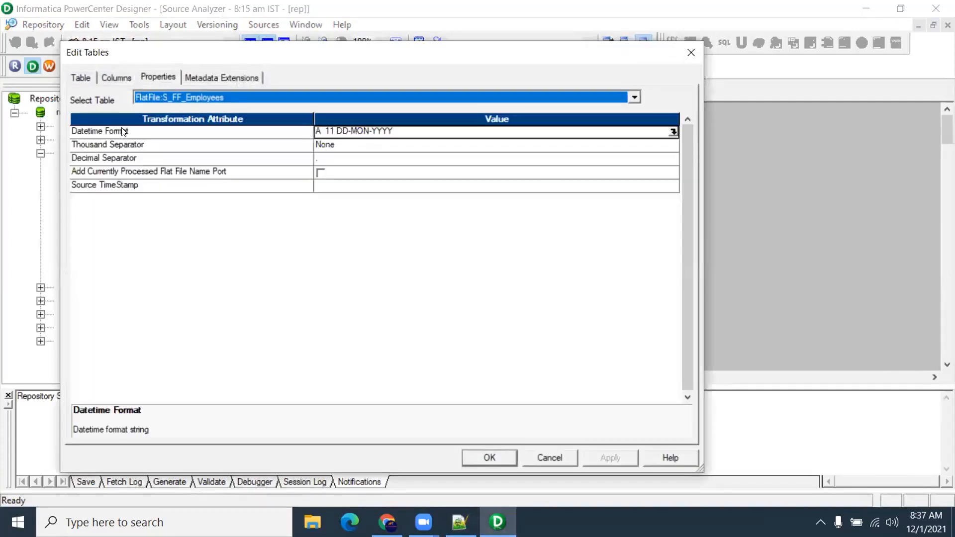
{"action": "left_click", "coordinate": [128, 131]}
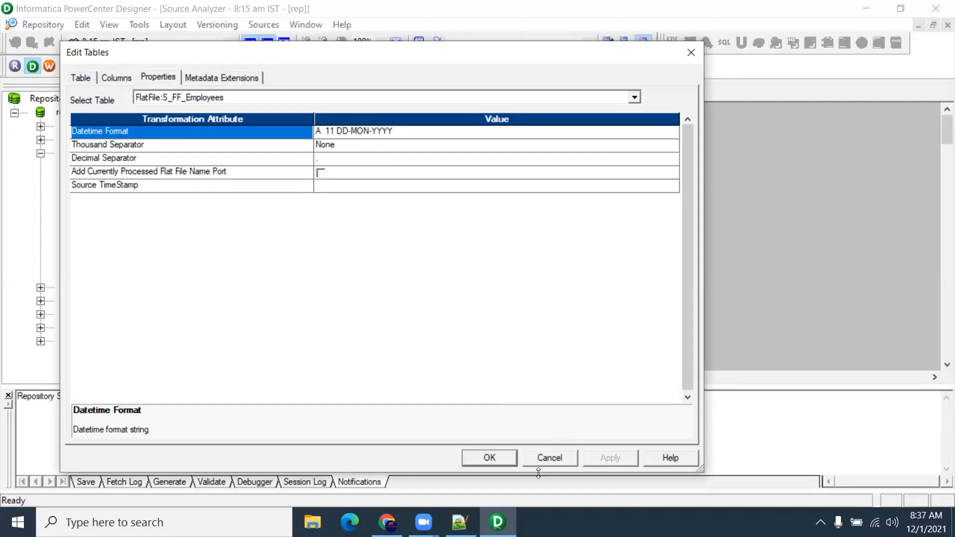
{"action": "left_click", "coordinate": [546, 457]}
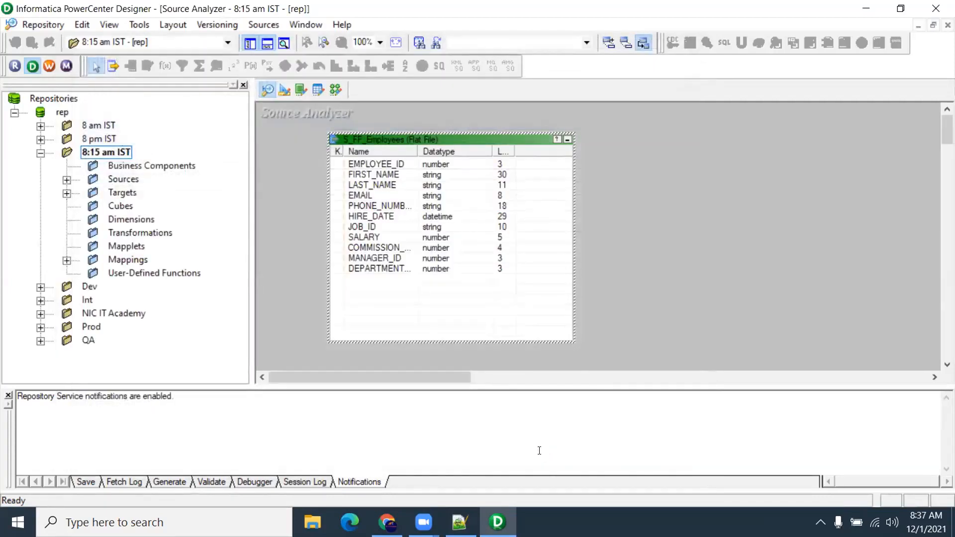
Select the PHONE_NUMBER, HIRE_DATE and LAST_NAME ports to review their datatypes
{"action": "left_click", "coordinate": [397, 202]}
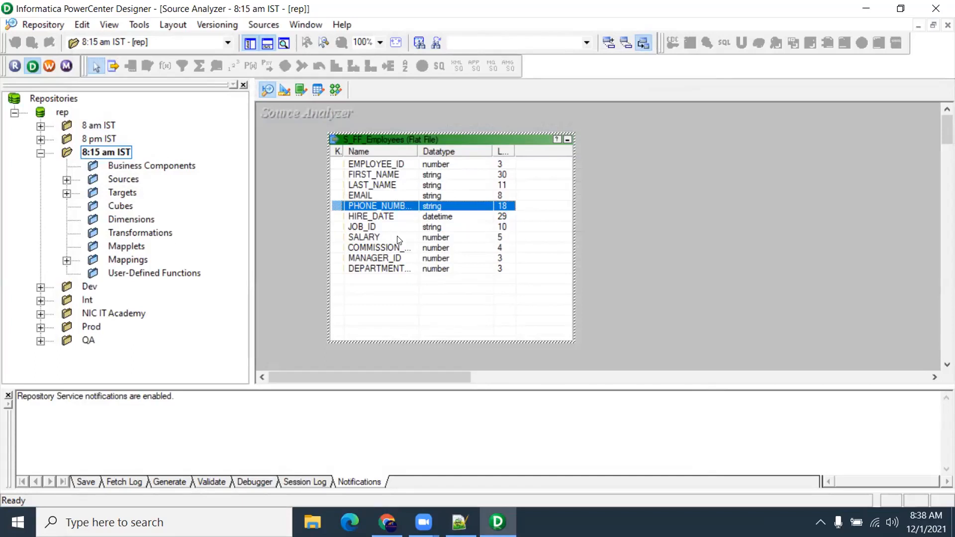
{"action": "left_click", "coordinate": [398, 219]}
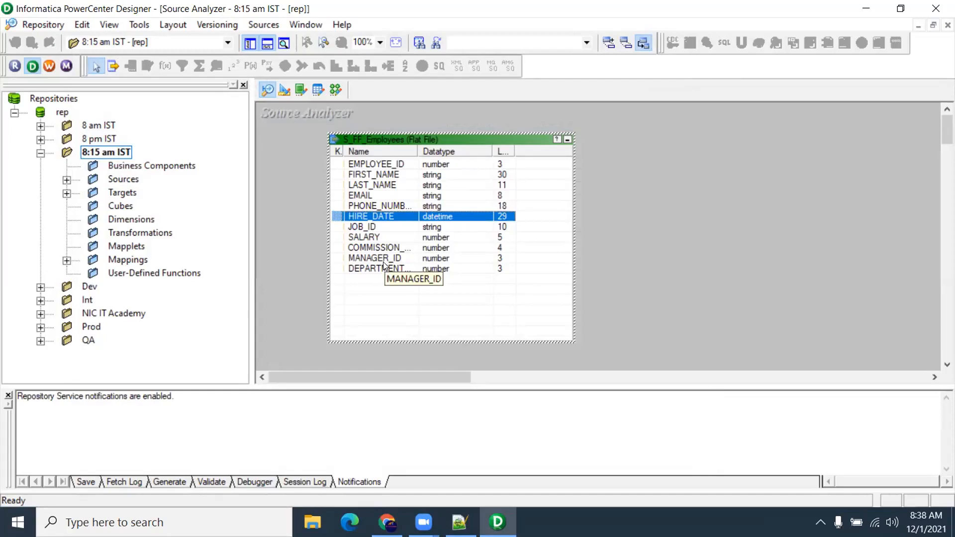
{"action": "left_click", "coordinate": [379, 185], "text": "ctrl"}
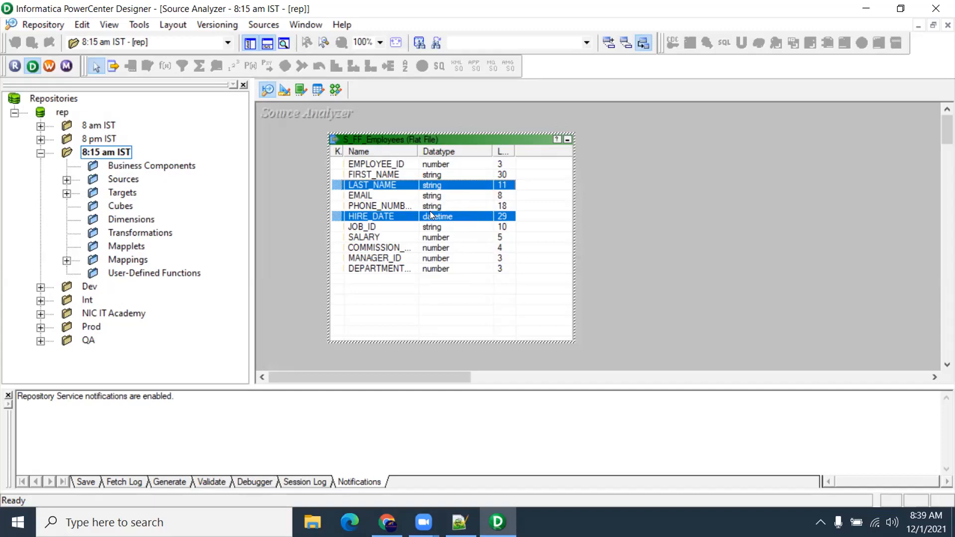
Open the m_S_FF_Employees mapping and scroll across EXPTRANS to the T_EMPLOYEES target
{"action": "left_click", "coordinate": [336, 90]}
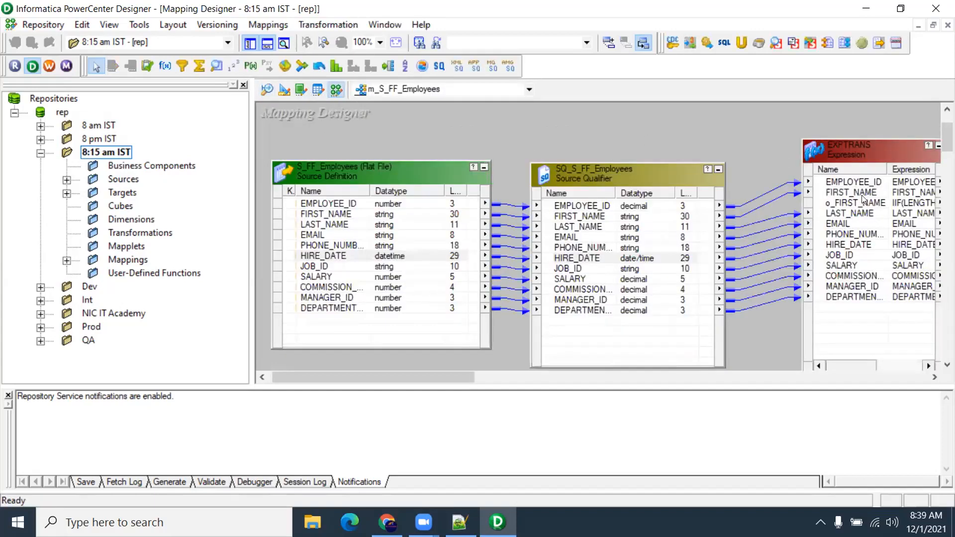
{"action": "left_click_drag", "start_coordinate": [462, 377], "coordinate": [540, 387]}
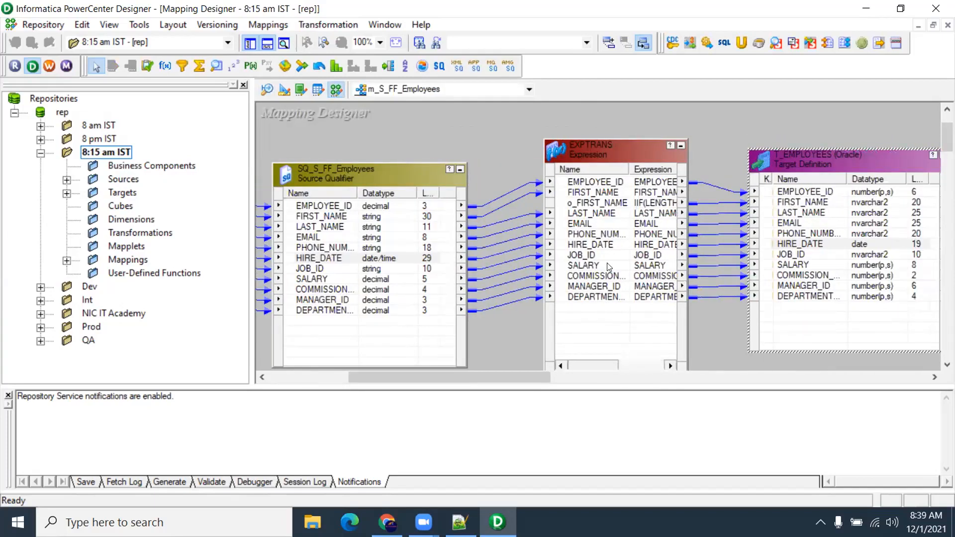
{"action": "left_click", "coordinate": [476, 148]}
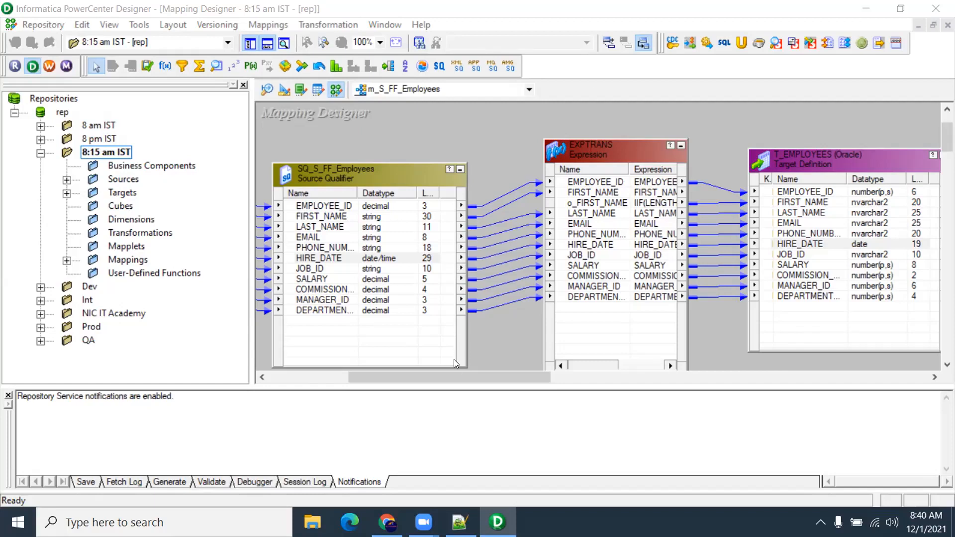
View the flat-file source's HIRE_DATE port properties in the mapping, closing without changes
{"action": "left_click_drag", "start_coordinate": [451, 376], "coordinate": [370, 376]}
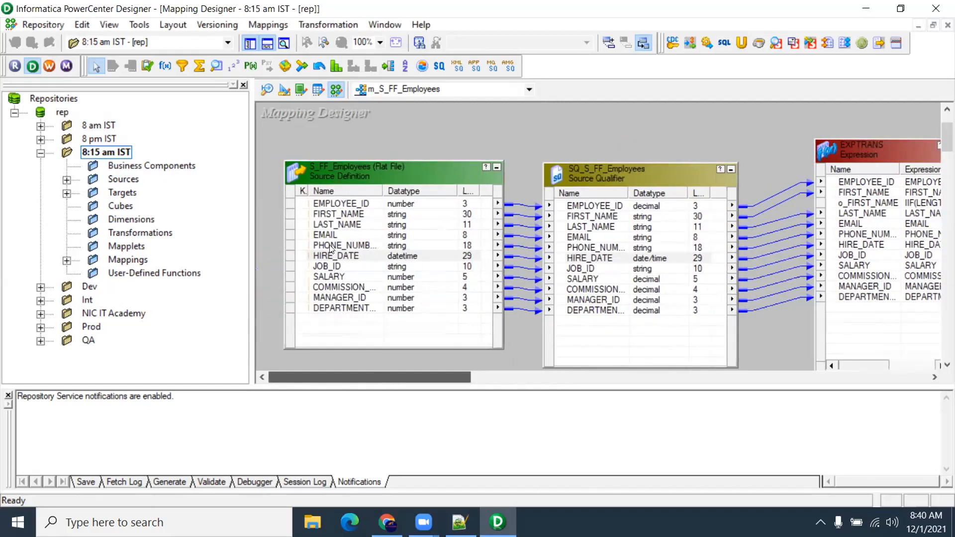
{"action": "left_click", "coordinate": [343, 256]}
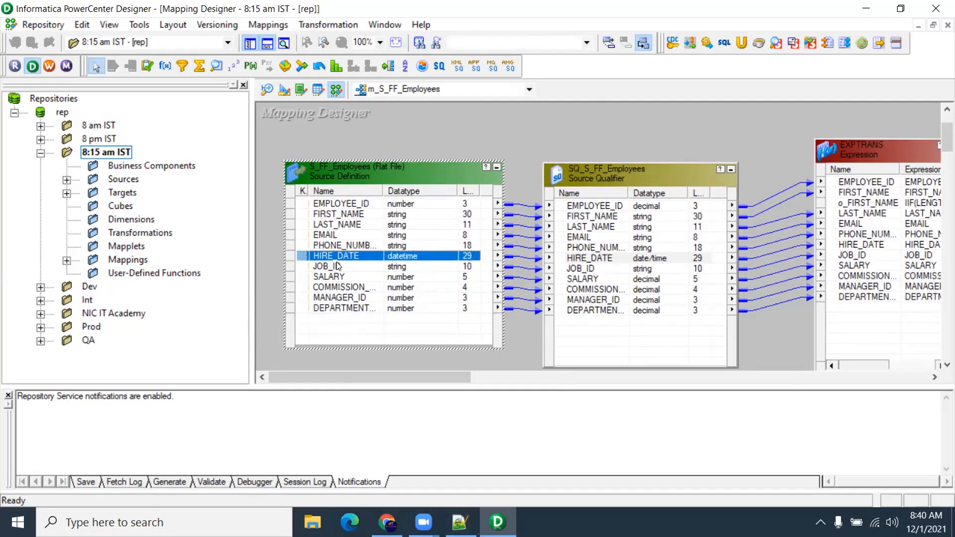
{"action": "mouse_move", "coordinate": [460, 522]}
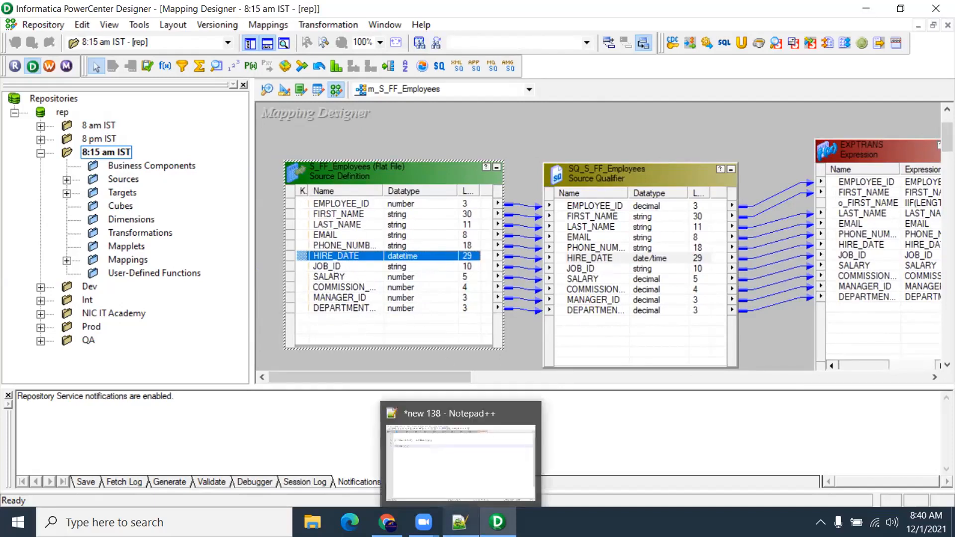
{"action": "double_click", "coordinate": [411, 253]}
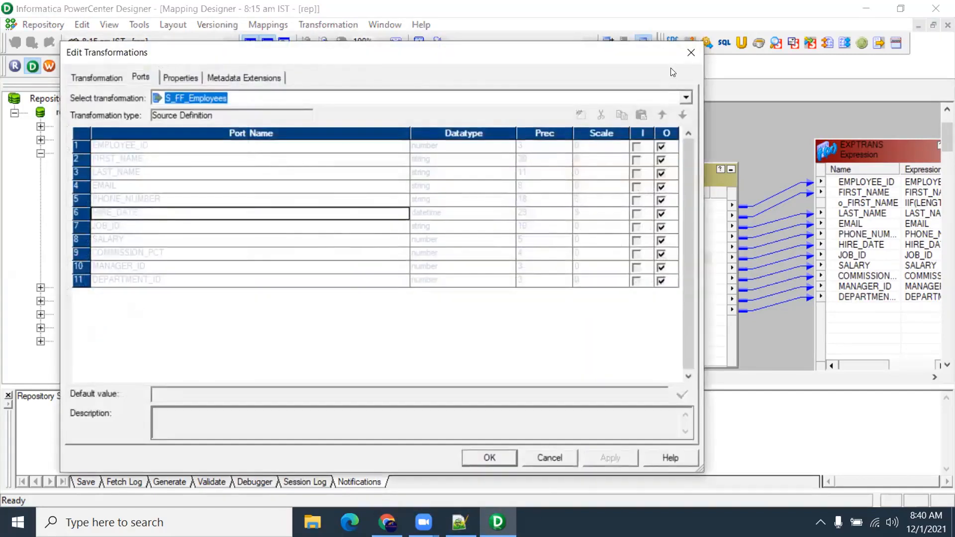
{"action": "key", "text": "Escape"}
Return to the Source Analyzer, select LAST_NAME, and bring Notepad++ to the front
{"action": "left_click", "coordinate": [276, 87]}
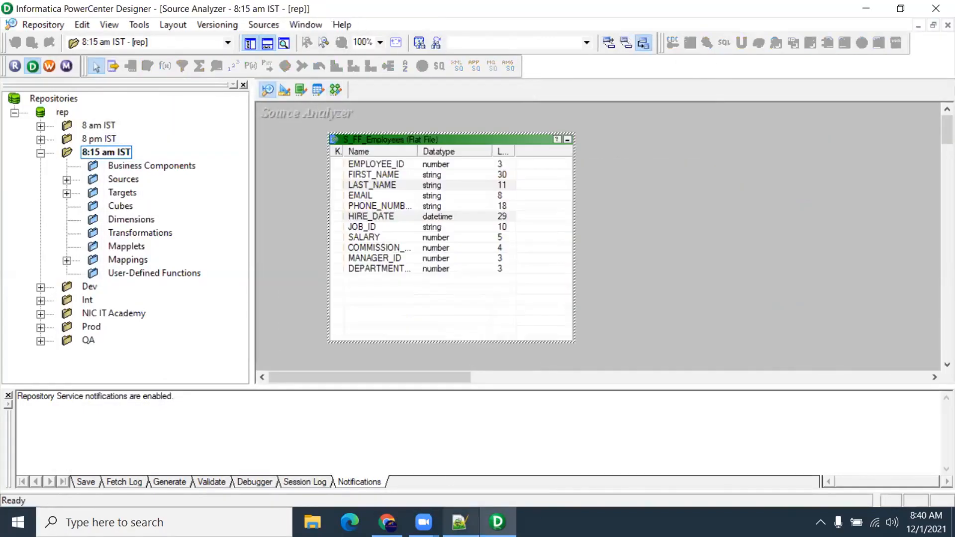
{"action": "left_click", "coordinate": [459, 185]}
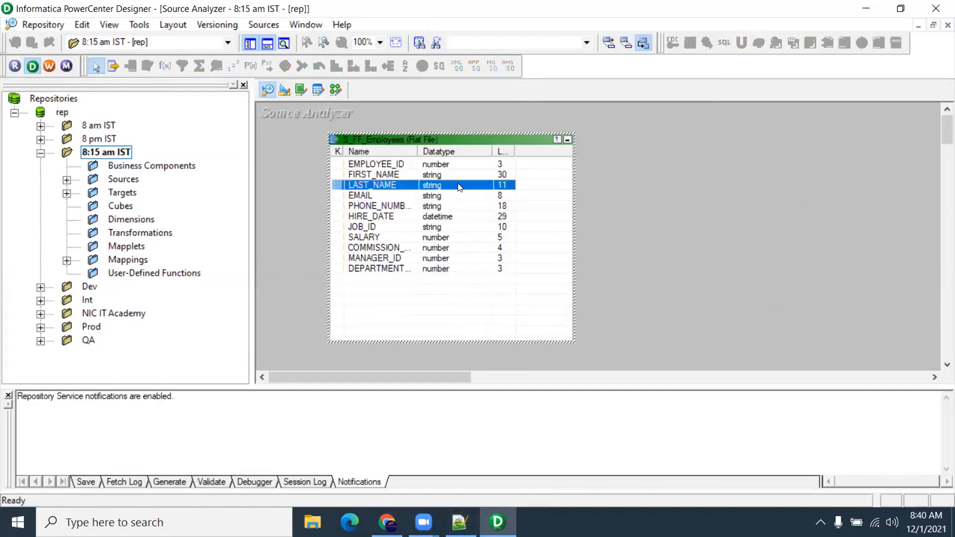
{"action": "left_click", "coordinate": [460, 522]}
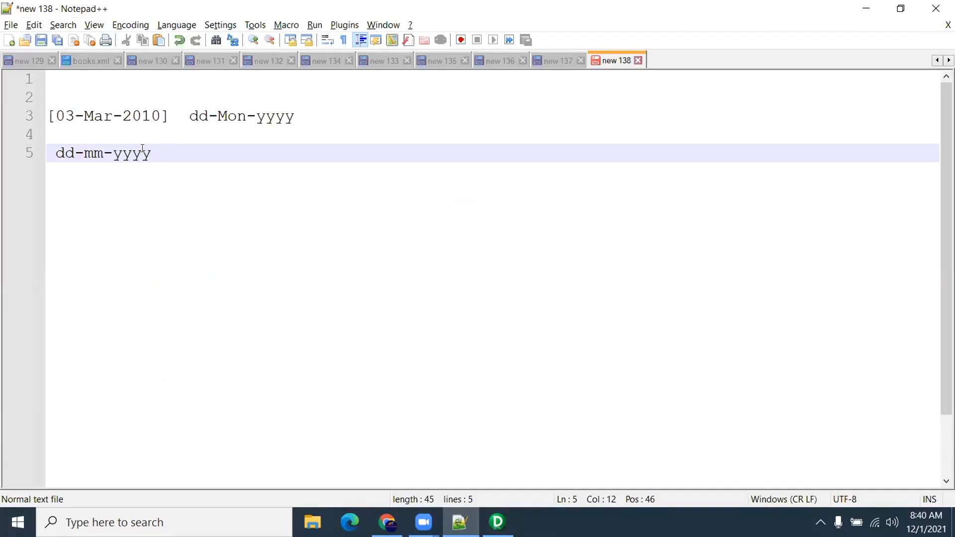
Insert the sample date [06-24-2001] at the start of line 5
{"action": "left_click", "coordinate": [55, 153]}
{"action": "type", "text": "["}
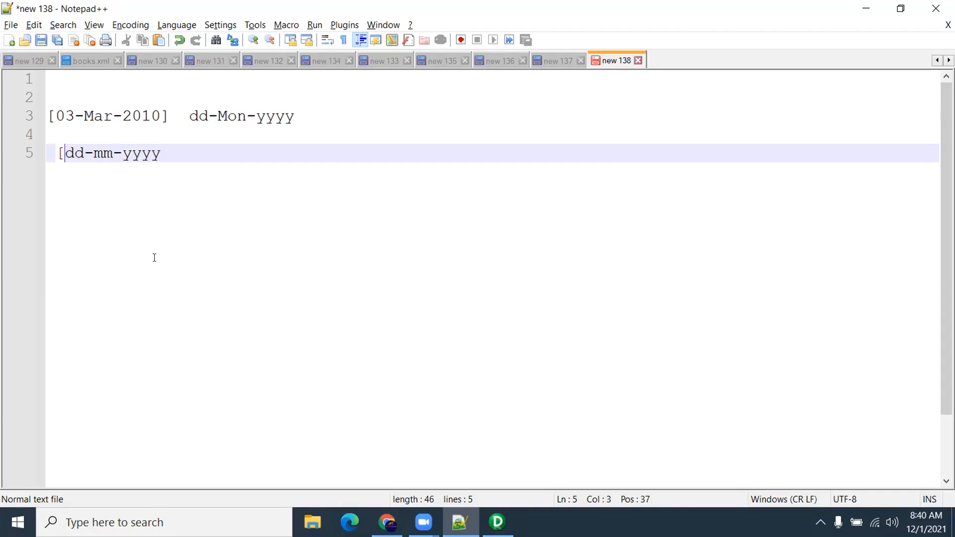
{"action": "type", "text": "06"}
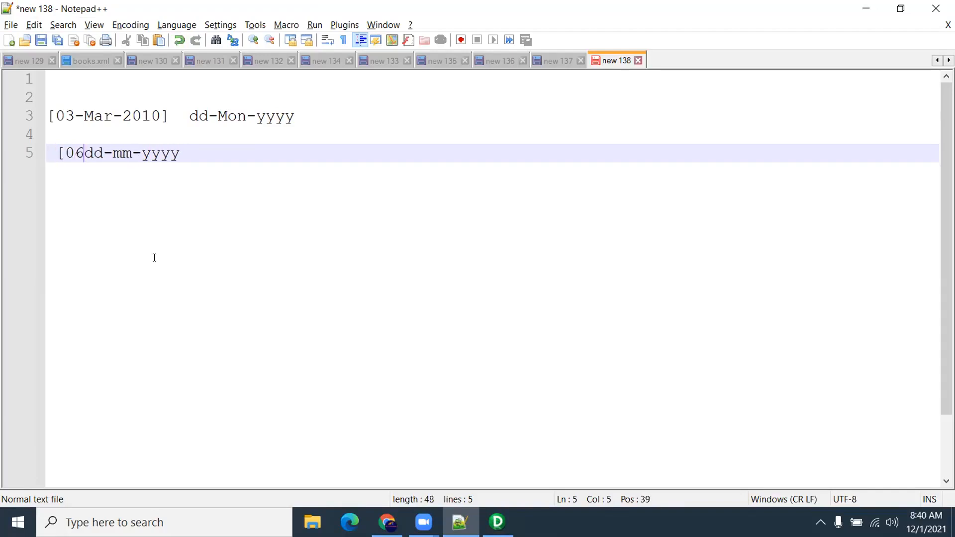
{"action": "type", "text": "-"}
{"action": "type", "text": "09-200"}
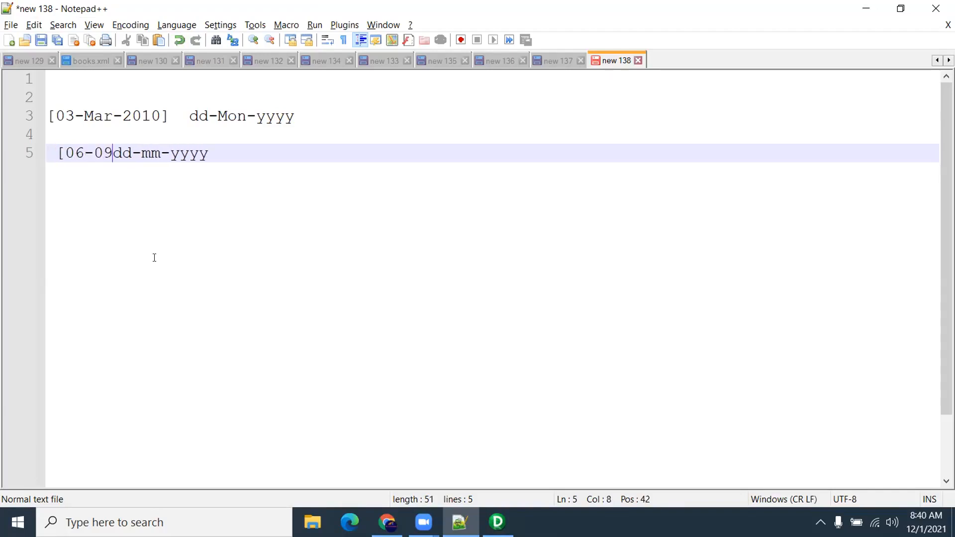
{"action": "type", "text": "1]"}
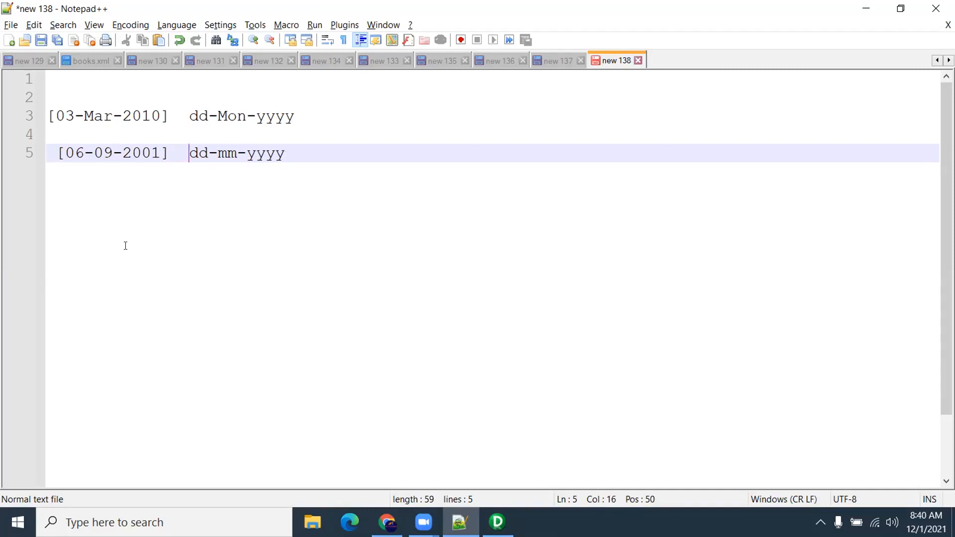
{"action": "left_click_drag", "start_coordinate": [170, 155], "coordinate": [56, 157]}
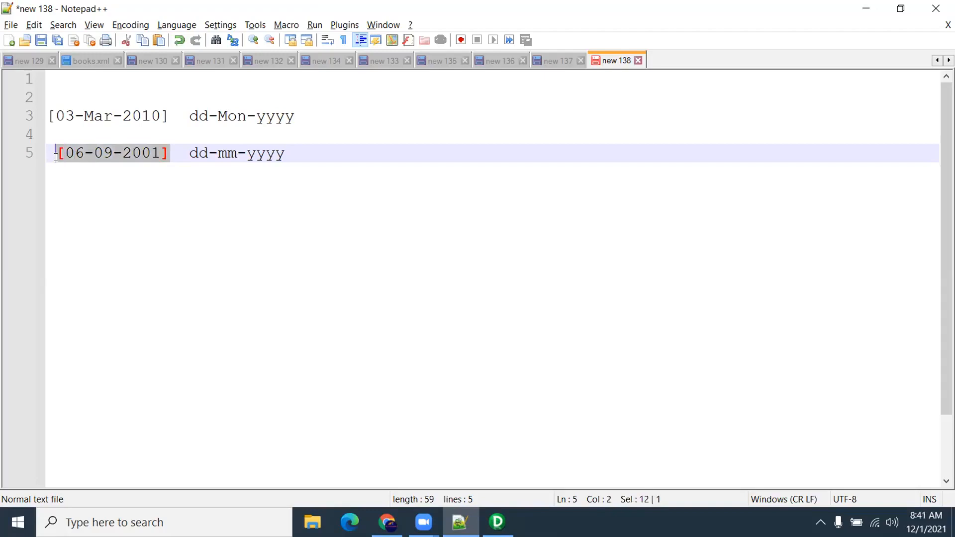
{"action": "left_click", "coordinate": [108, 155]}
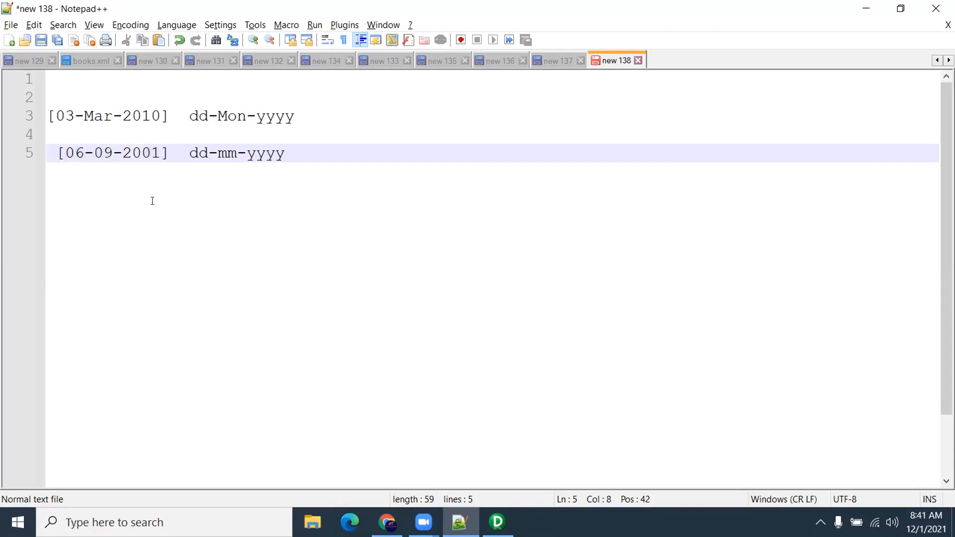
{"action": "key", "text": "BackSpace"}
{"action": "key", "text": "BackSpace"}
{"action": "type", "text": "24"}
{"action": "key", "text": "End"}
{"action": "left_click_drag", "start_coordinate": [114, 153], "coordinate": [94, 152]}
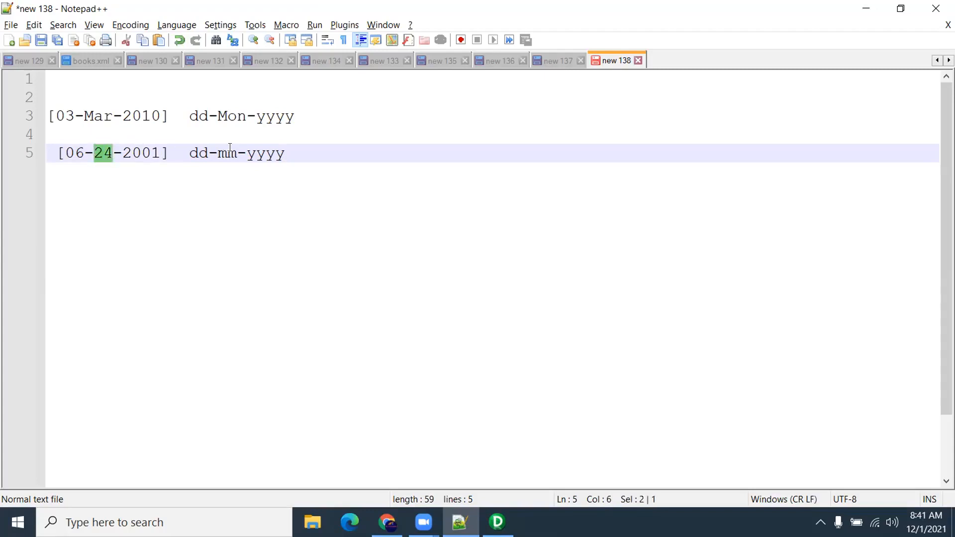
Change line 5's format label to mm-dd-yyyy and add blank lines below
{"action": "left_click_drag", "start_coordinate": [212, 149], "coordinate": [191, 152]}
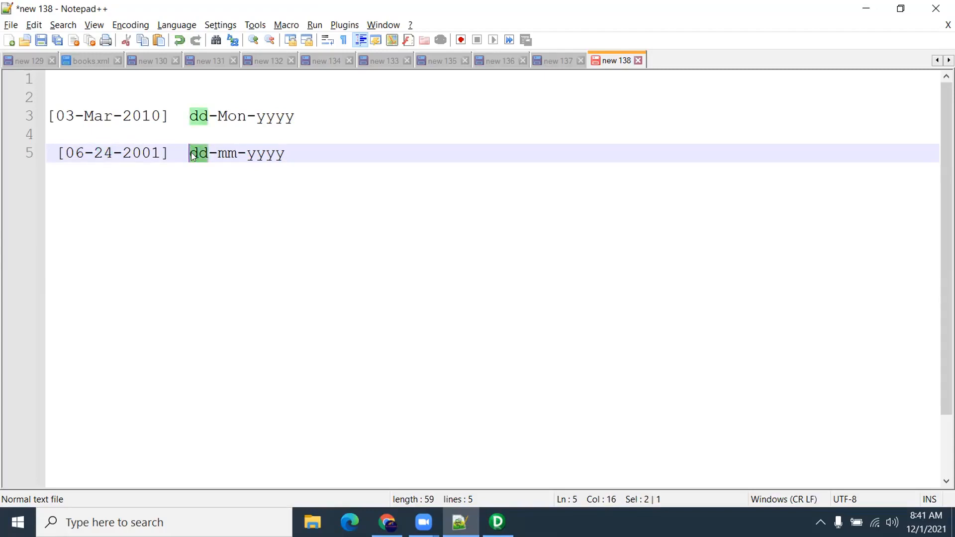
{"action": "type", "text": "mm"}
{"action": "key", "text": "Right"}
{"action": "key", "text": "Right"}
{"action": "key", "text": "Right"}
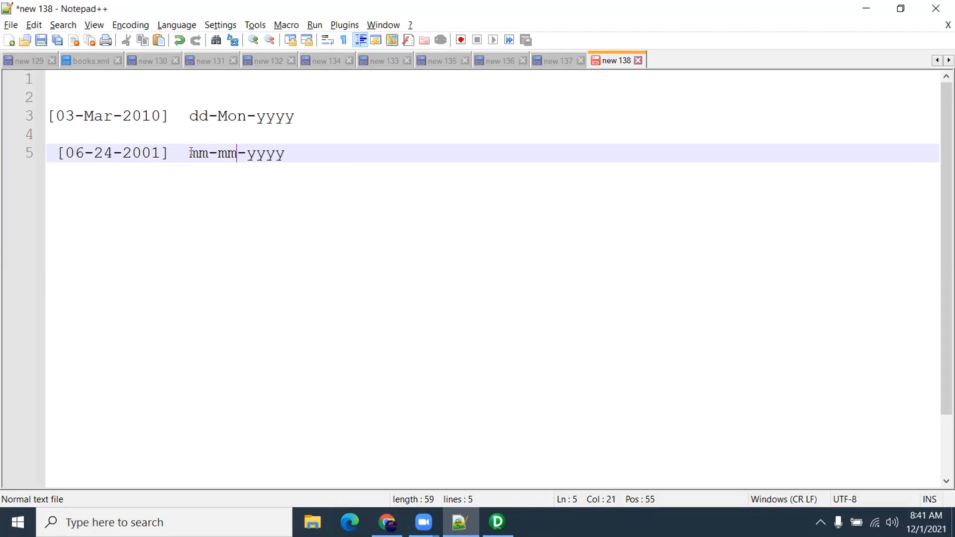
{"action": "key", "text": "BackSpace"}
{"action": "key", "text": "BackSpace"}
{"action": "key", "text": "BackSpace"}
{"action": "type", "text": "-dd"}
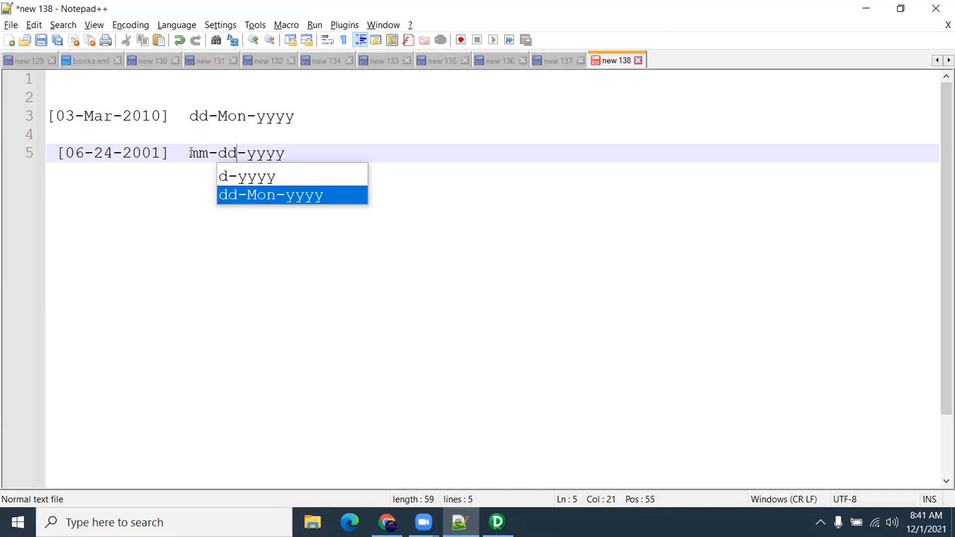
{"action": "left_click", "coordinate": [196, 204]}
{"action": "left_click_drag", "start_coordinate": [296, 117], "coordinate": [190, 116]}
{"action": "left_click_drag", "start_coordinate": [265, 153], "coordinate": [203, 154]}
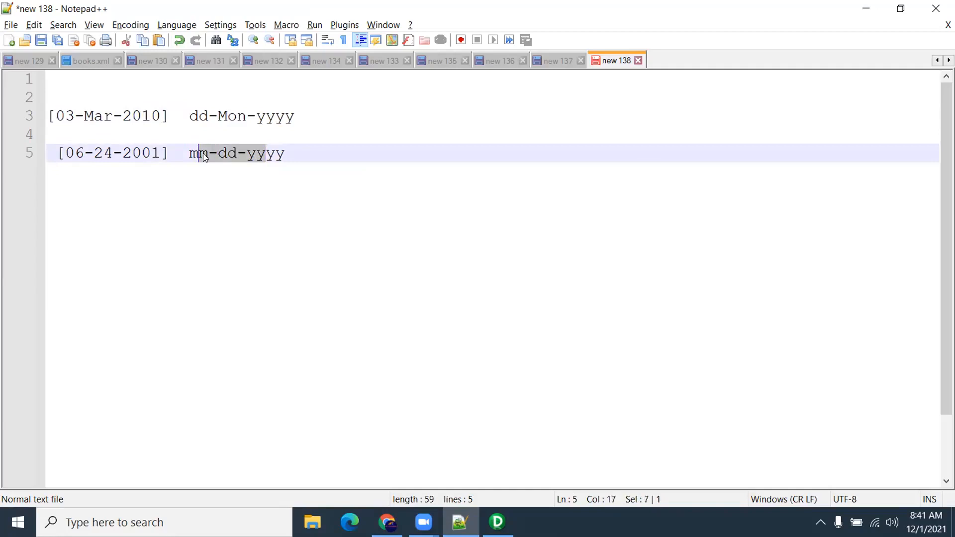
{"action": "left_click", "coordinate": [200, 205]}
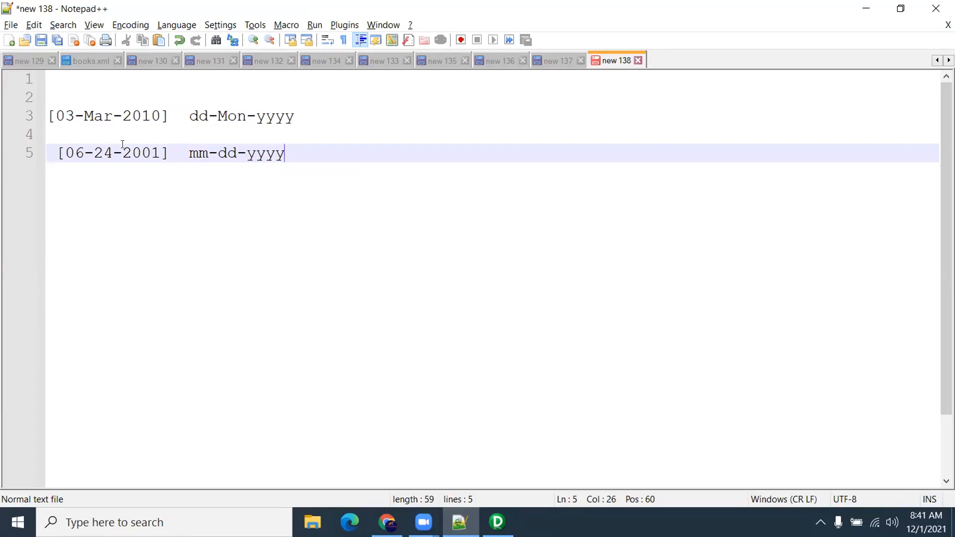
{"action": "key", "text": "Return"}
{"action": "key", "text": "Return"}
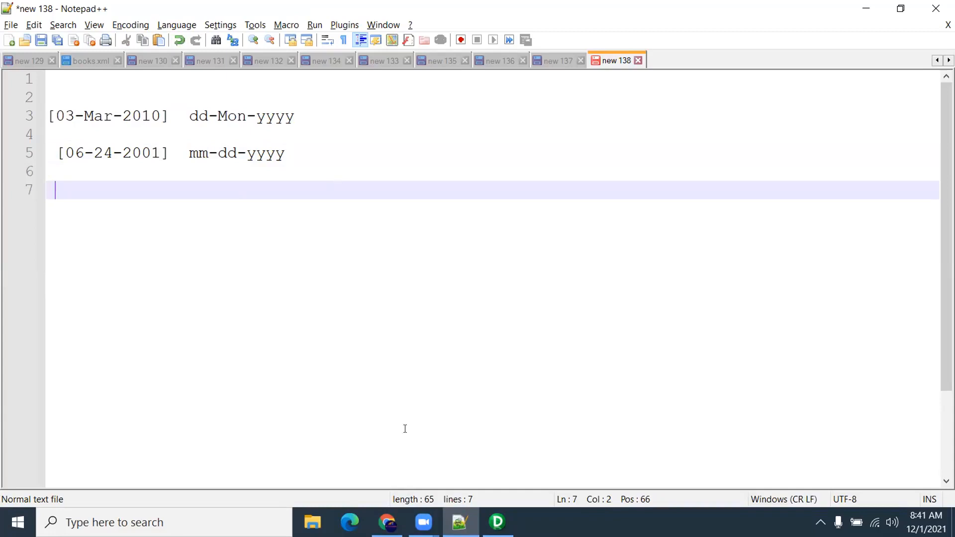
Bring PowerCenter Designer forward, deselect the source, then minimize all windows to the desktop
{"action": "left_click", "coordinate": [497, 521]}
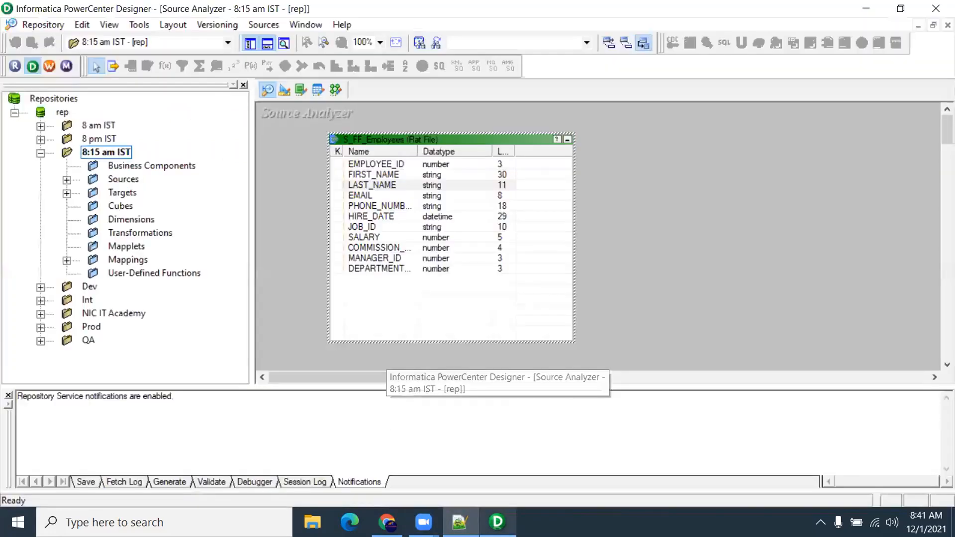
{"action": "left_click", "coordinate": [273, 198]}
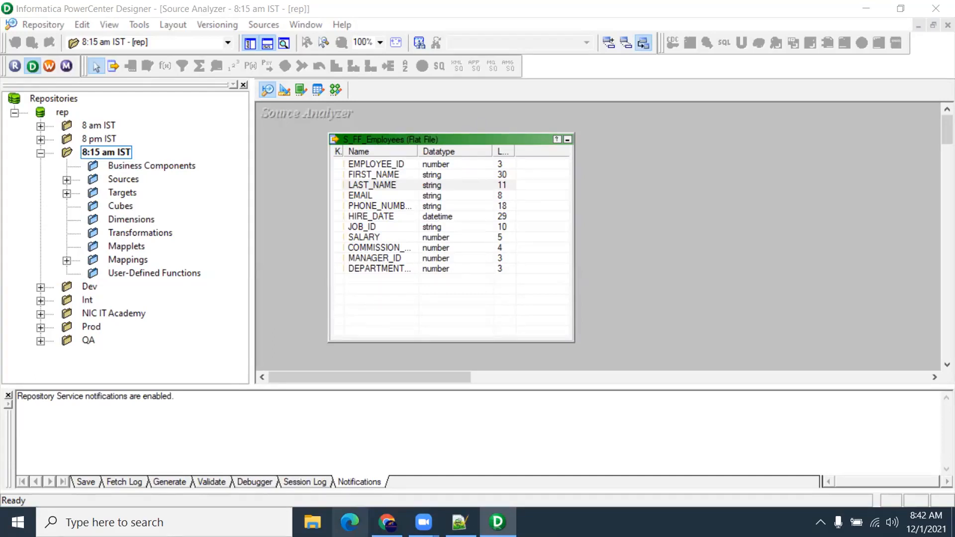
{"action": "key", "text": "super+d"}
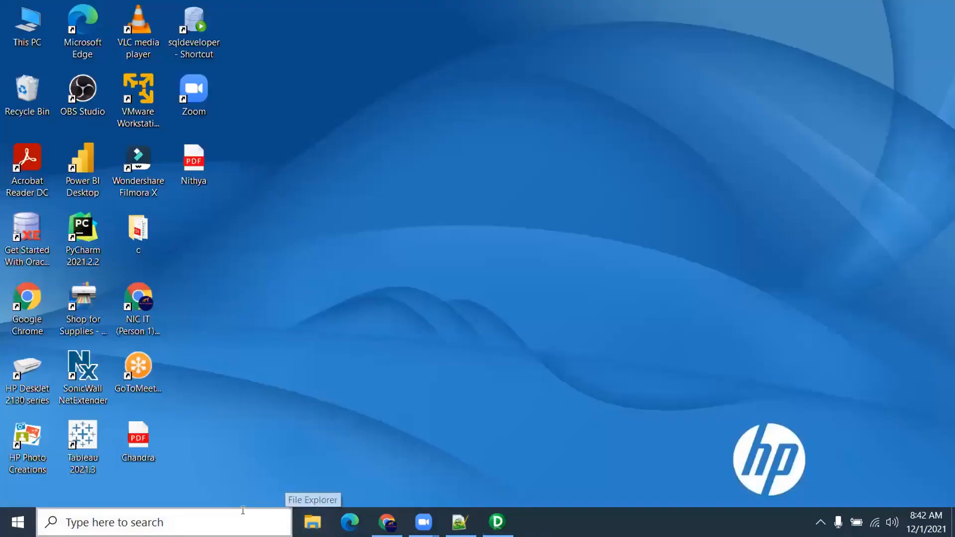
Launch Oracle SQL Developer, log in to HR with its password, and close the Welcome Page
{"action": "double_click", "coordinate": [211, 33]}
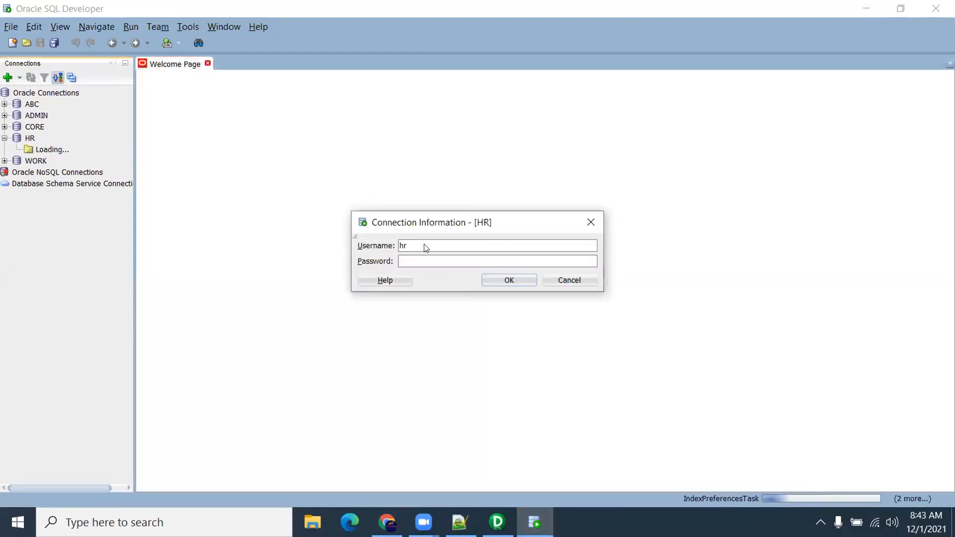
{"action": "type", "text": "hr"}
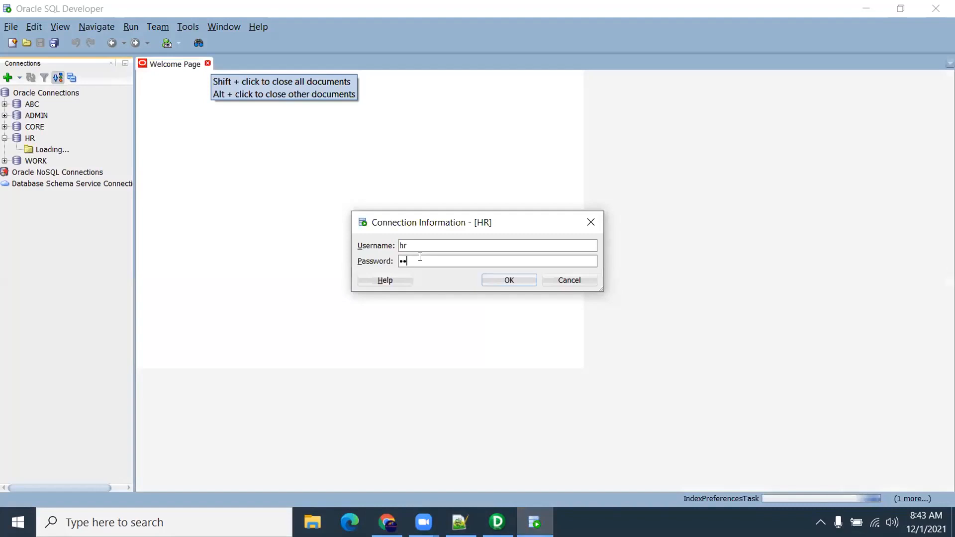
{"action": "key", "text": "Return"}
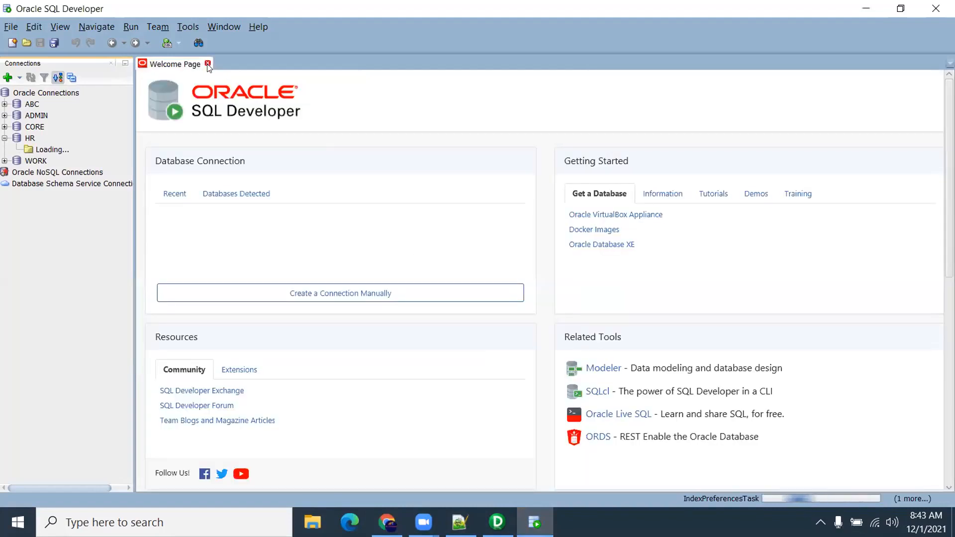
{"action": "left_click", "coordinate": [207, 64]}
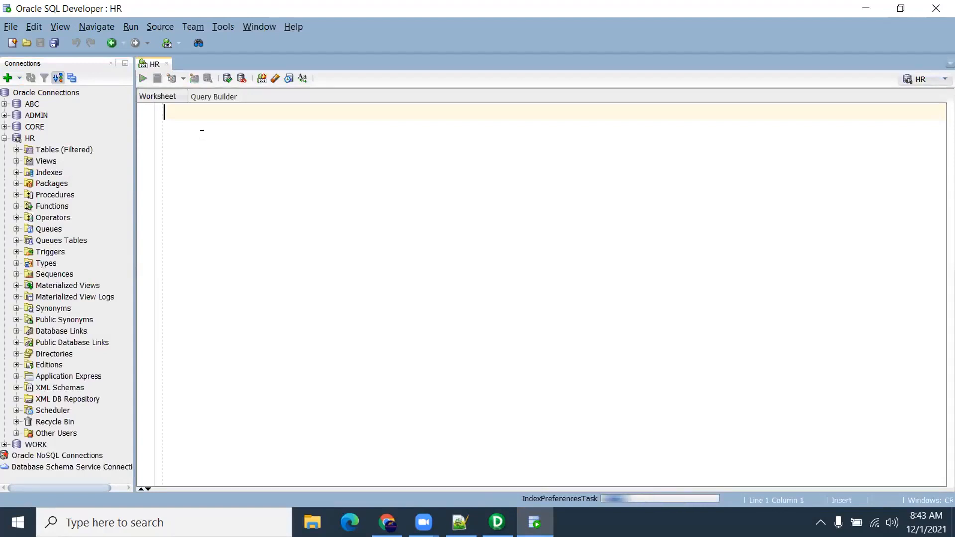
Run select hire_date,to_char(hire_date,'mm/dd/yyyy hh24:mi:ss') from employees; and inspect the formatted dates
{"action": "type", "text": "S"}
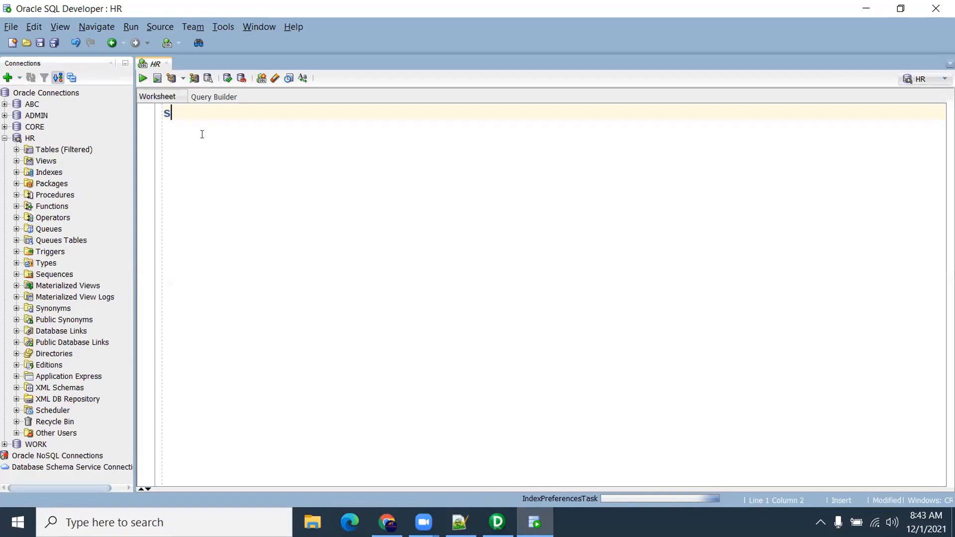
{"action": "type", "text": "elect * from"}
{"action": "key", "text": "BackSpace"}
{"action": "key", "text": "BackSpace"}
{"action": "key", "text": "BackSpace"}
{"action": "key", "text": "BackSpace"}
{"action": "key", "text": "BackSpace"}
{"action": "key", "text": "BackSpace"}
{"action": "key", "text": "BackSpace"}
{"action": "type", "text": "hire_date,to_h"}
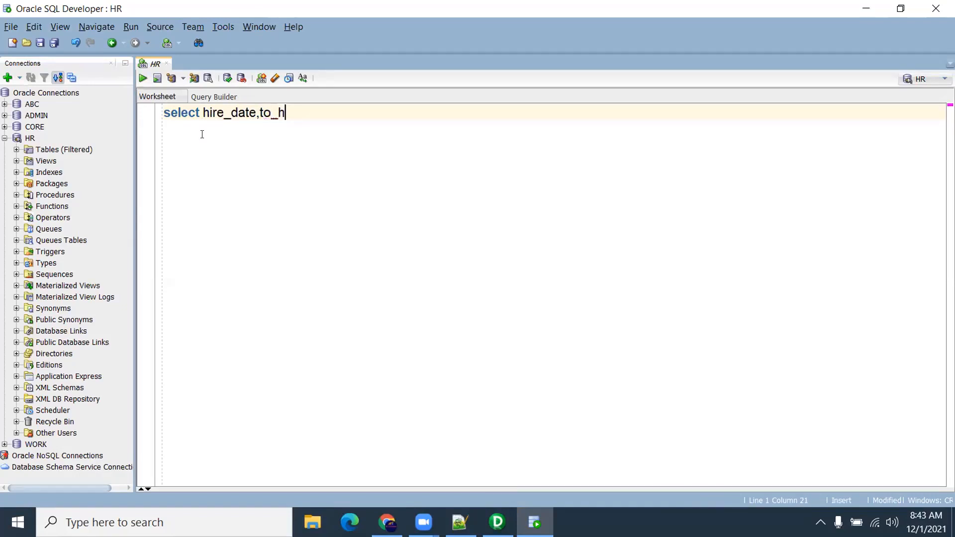
{"action": "key", "text": "BackSpace"}
{"action": "type", "text": "char(hire"}
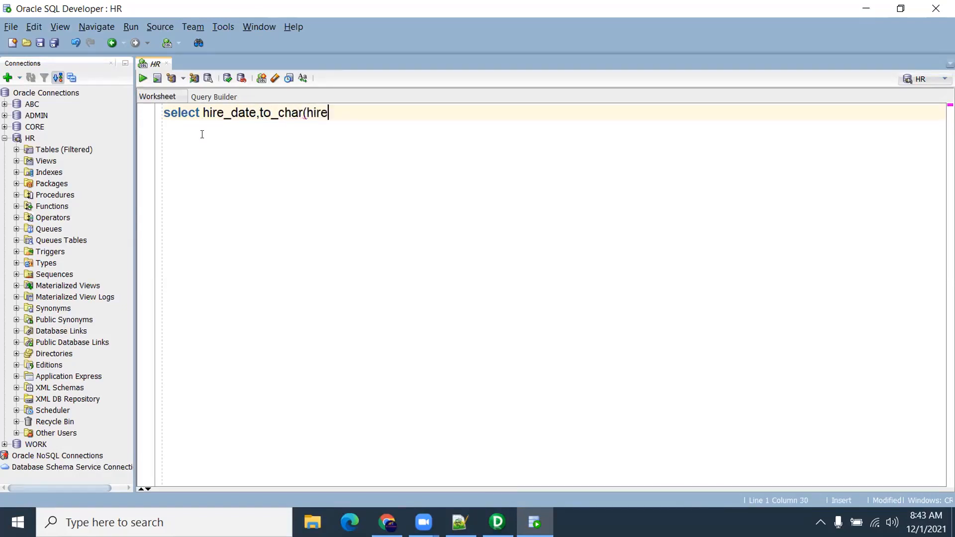
{"action": "type", "text": "_date,'mm/dd/yyyy"}
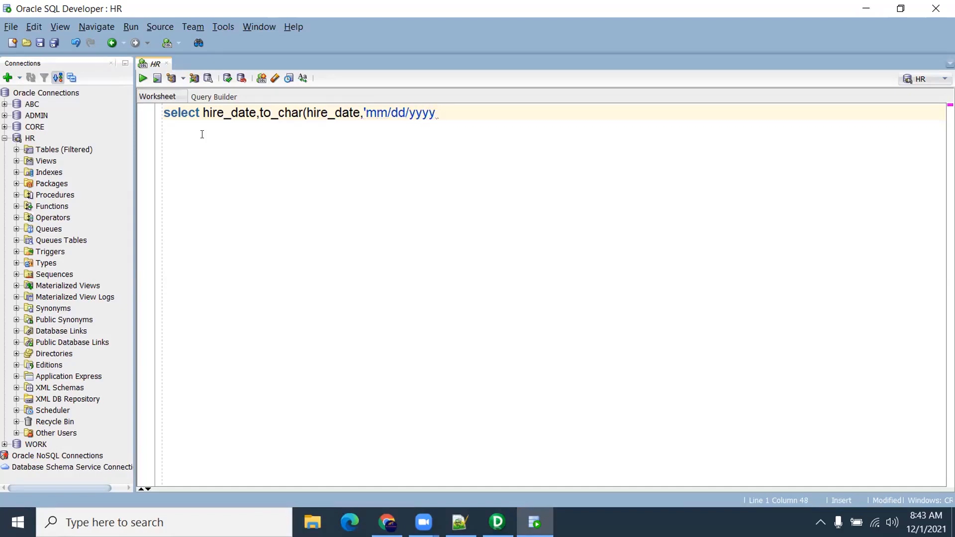
{"action": "type", "text": " hh24:mi:ss') from emo"}
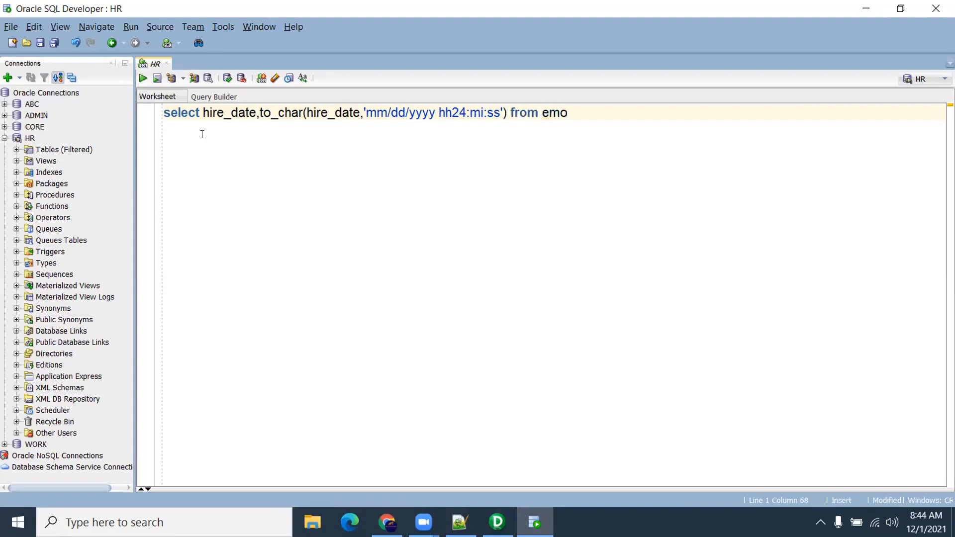
{"action": "key", "text": "BackSpace"}
{"action": "type", "text": "ployees;"}
{"action": "key", "text": "ctrl+Return"}
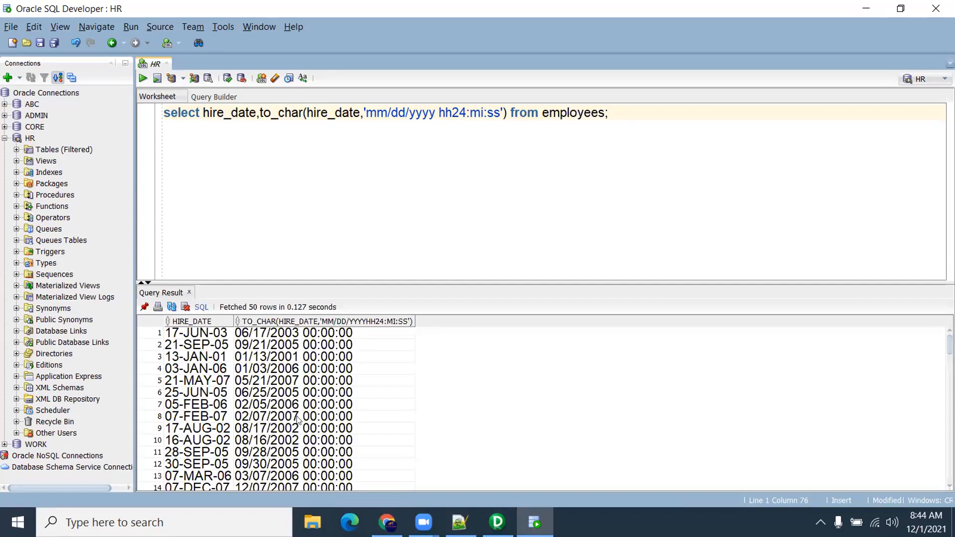
{"action": "left_click", "coordinate": [350, 345]}
{"action": "left_click", "coordinate": [349, 334]}
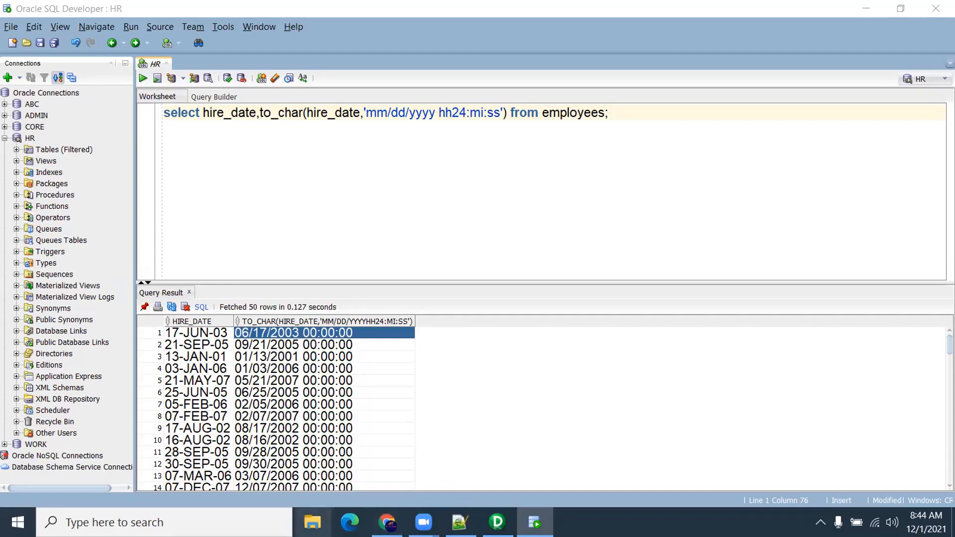
Browse Batch Details, Documents and the C: drive in File Explorer, then return to Designer
{"action": "left_click", "coordinate": [313, 522]}
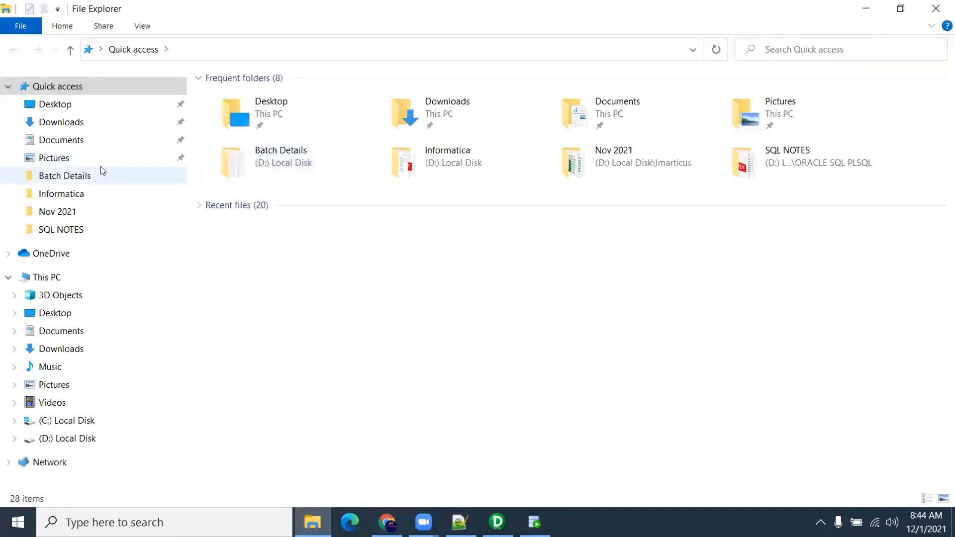
{"action": "left_click", "coordinate": [96, 175]}
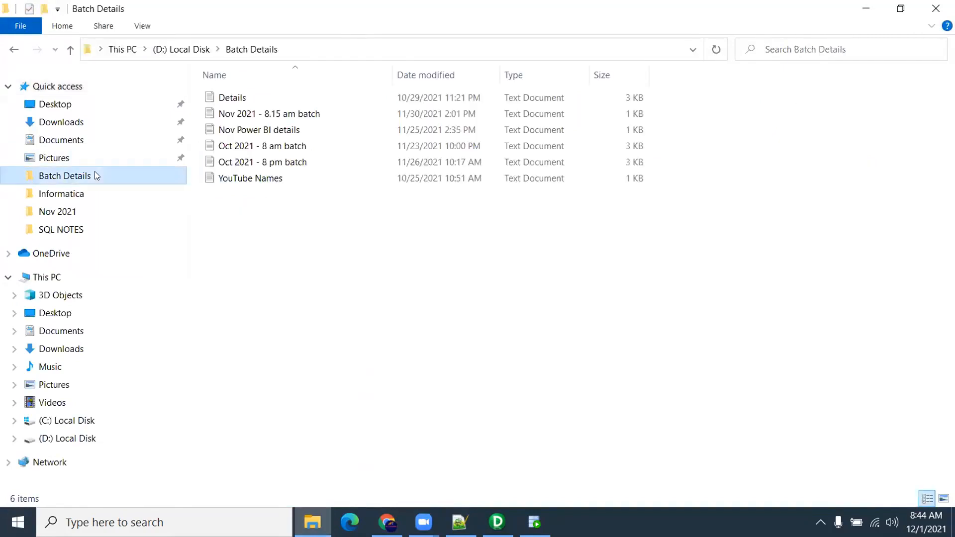
{"action": "left_click", "coordinate": [77, 142]}
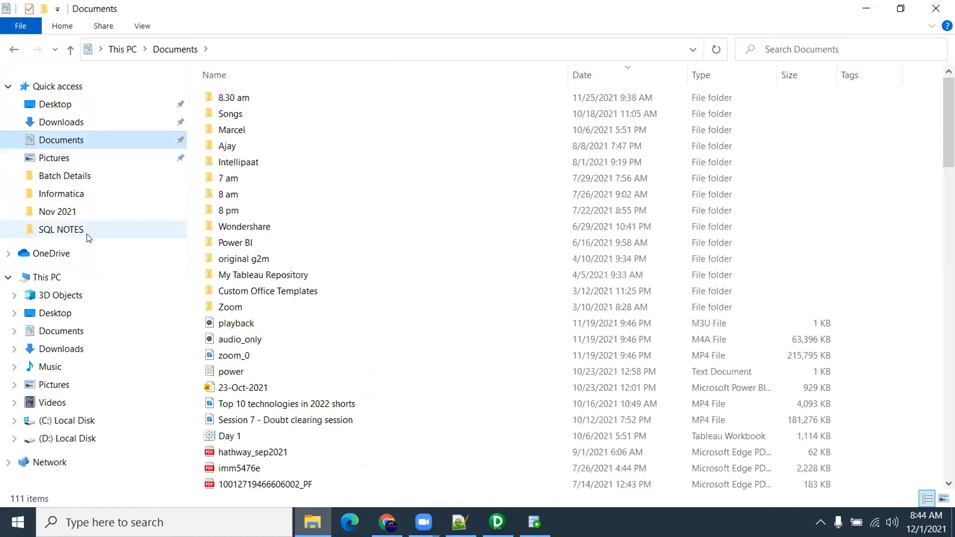
{"action": "left_click", "coordinate": [85, 419]}
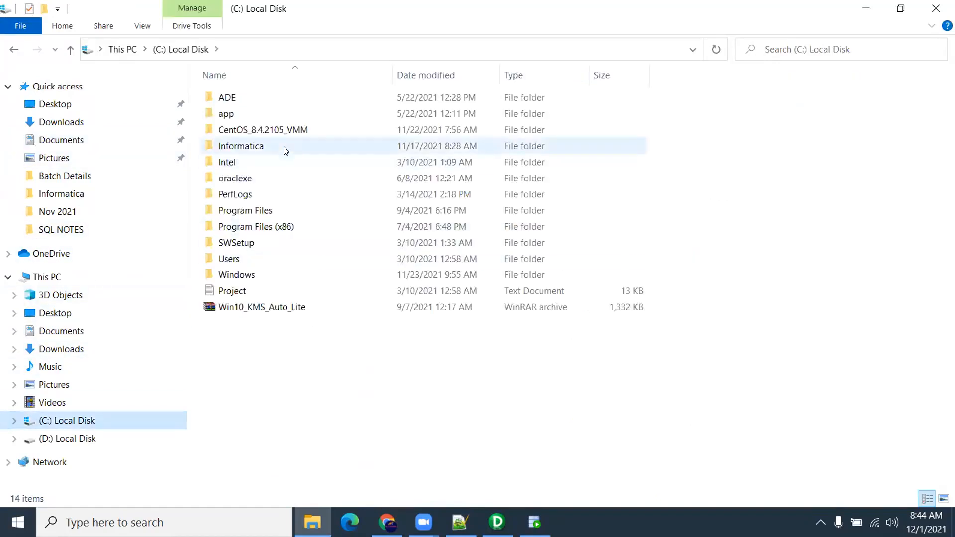
{"action": "left_click", "coordinate": [496, 521]}
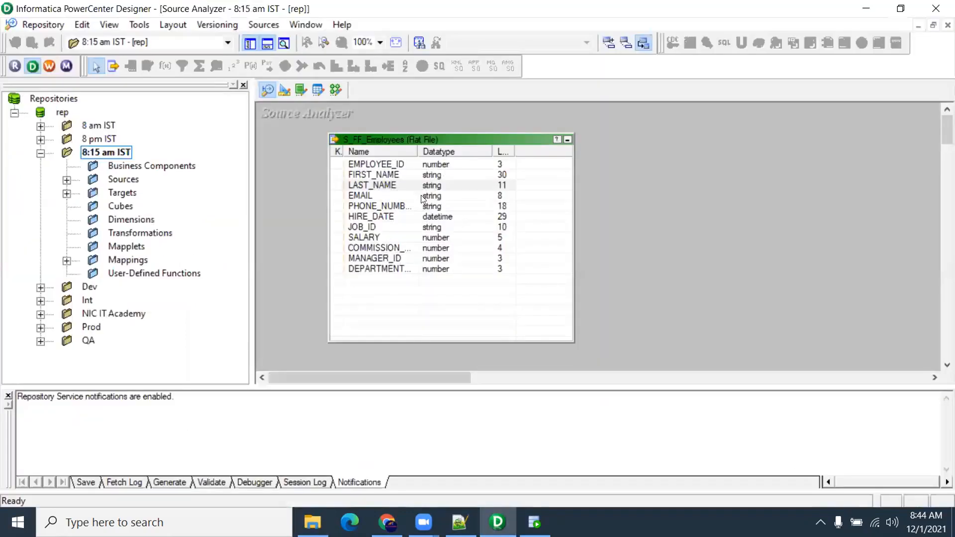
Select HIRE_DATE in S_FF_Employees and in the m_S_FF_Employees mapping, then bring up the Notepad++ date notes
{"action": "left_click", "coordinate": [446, 217]}
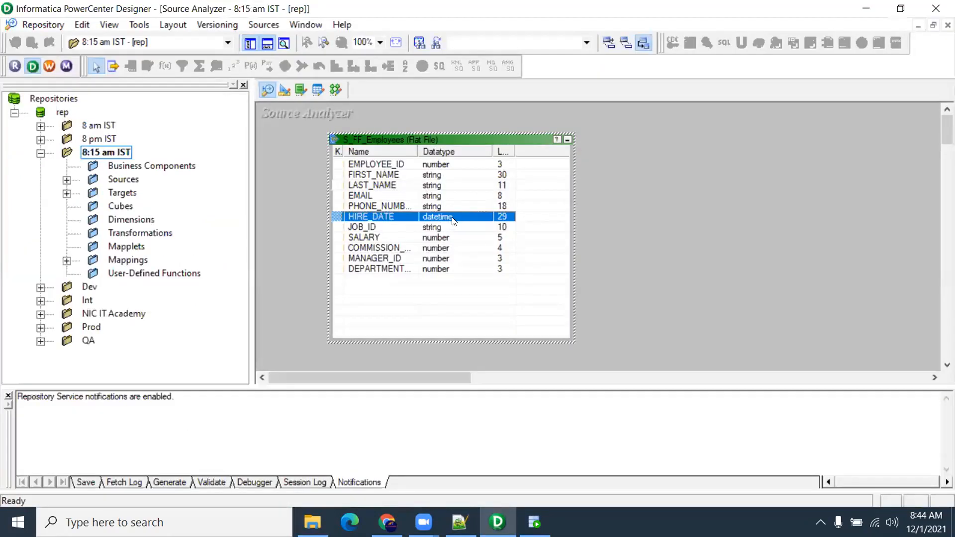
{"action": "left_click", "coordinate": [336, 90]}
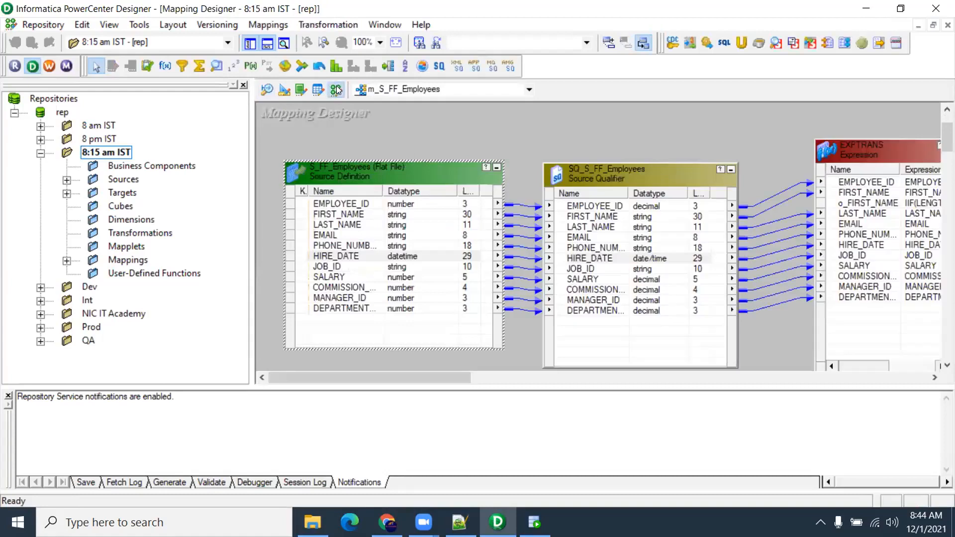
{"action": "left_click", "coordinate": [378, 254]}
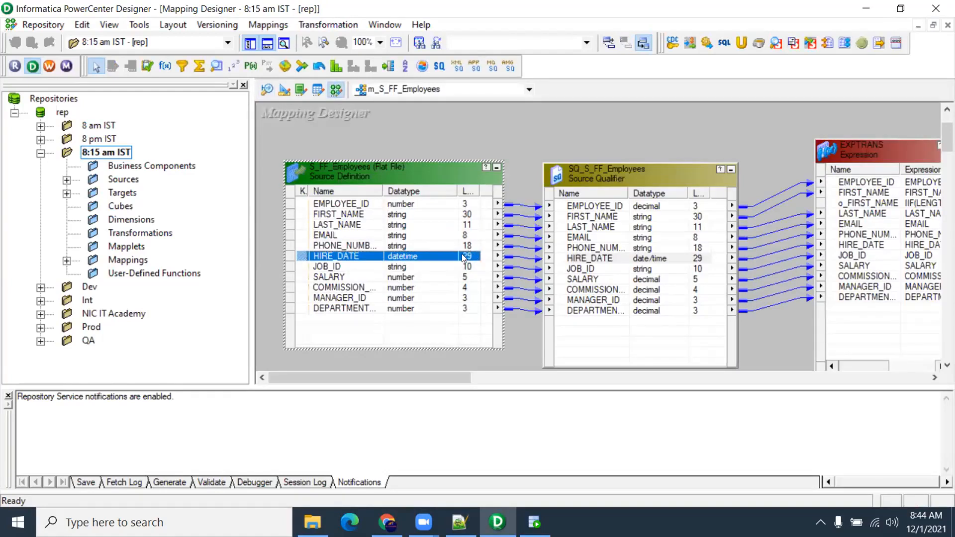
{"action": "left_click", "coordinate": [460, 522]}
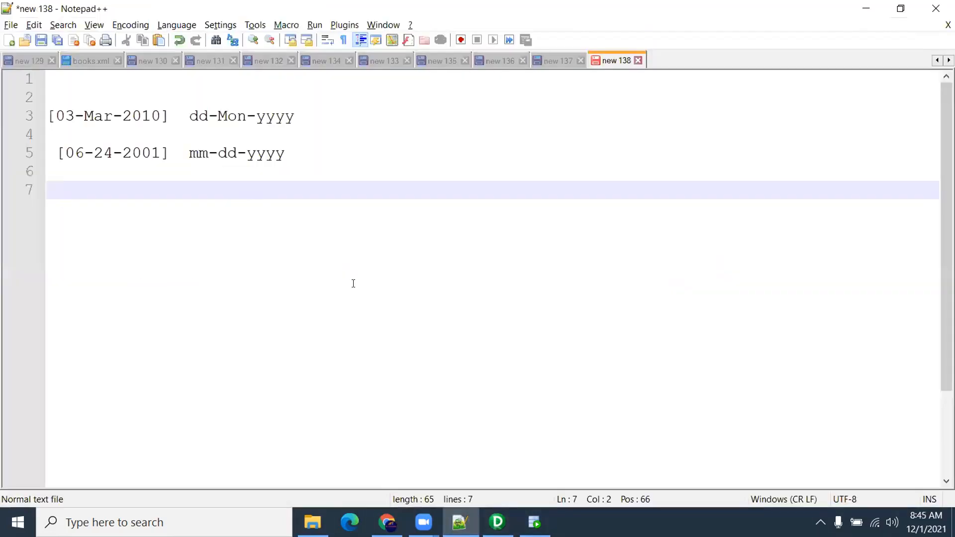
Paste 06/17/2003 00:00:00 on a new line below the HR worksheet query
{"action": "left_click", "coordinate": [534, 522]}
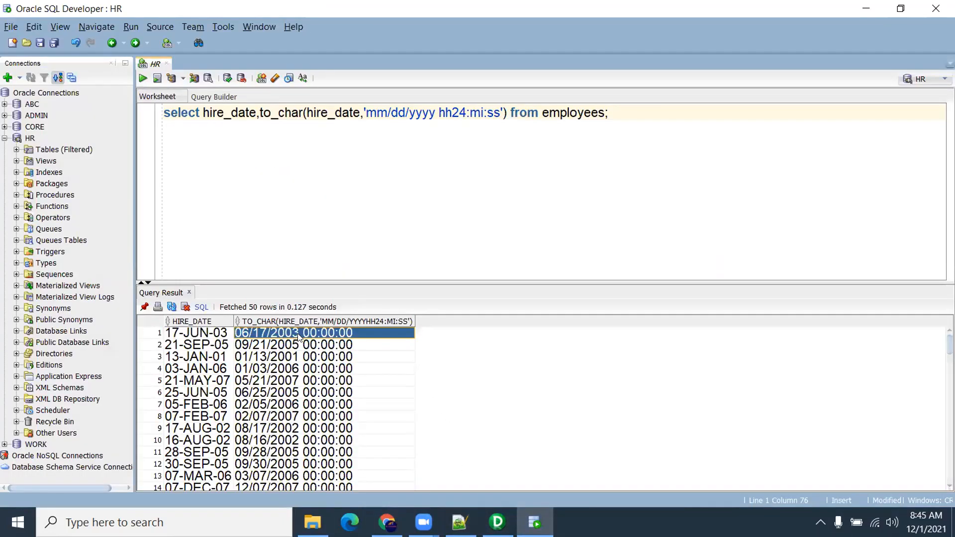
{"action": "left_click", "coordinate": [213, 139]}
{"action": "key", "text": "Return"}
{"action": "key", "text": "Return"}
{"action": "key", "text": "Return"}
{"action": "type", "text": "06/17/2003 00:00:00"}
{"action": "left_click_drag", "start_coordinate": [164, 158], "coordinate": [282, 159]}
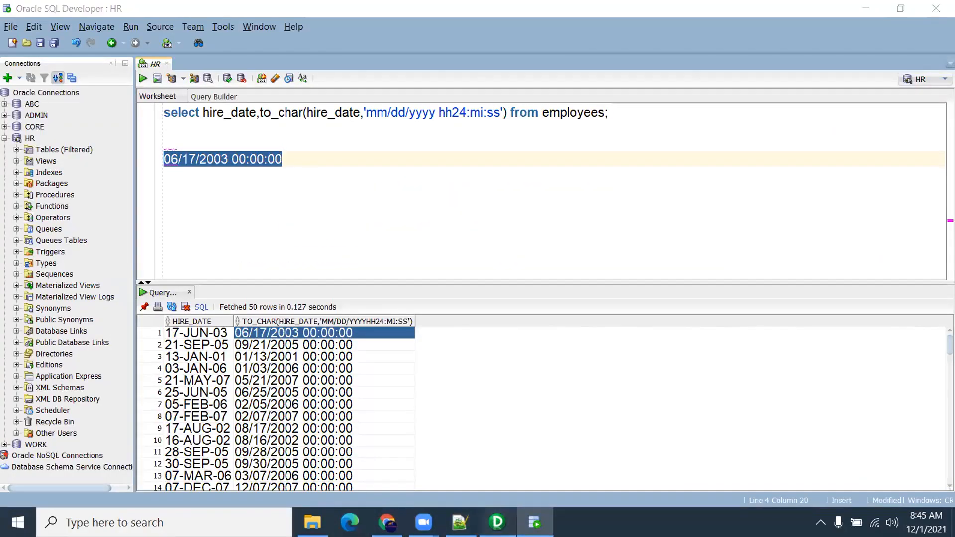
{"action": "key", "text": "alt+Tab"}
Select HIRE_DATE in the mapping source, then in the Source Analyzer's S_FF_Employees definition
{"action": "left_click", "coordinate": [471, 254]}
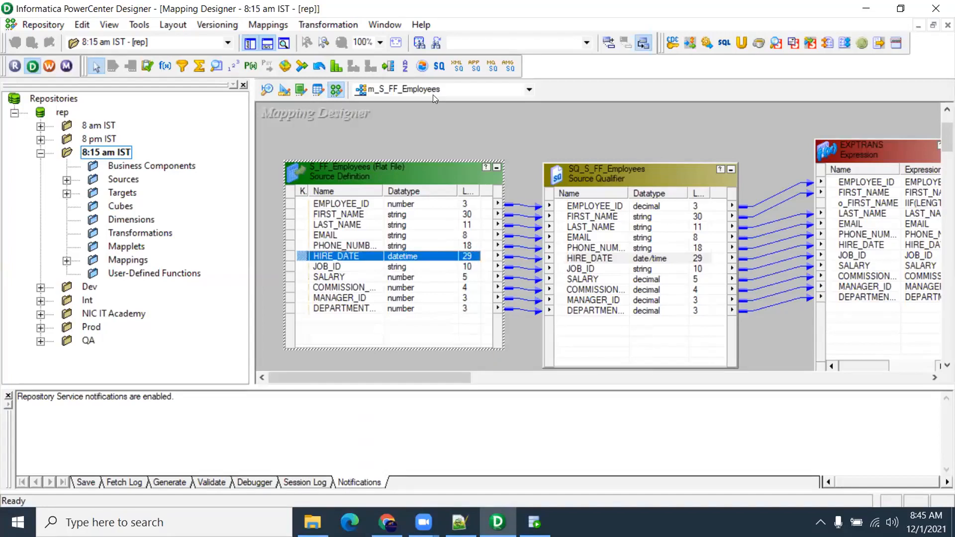
{"action": "key", "text": "alt+Tab"}
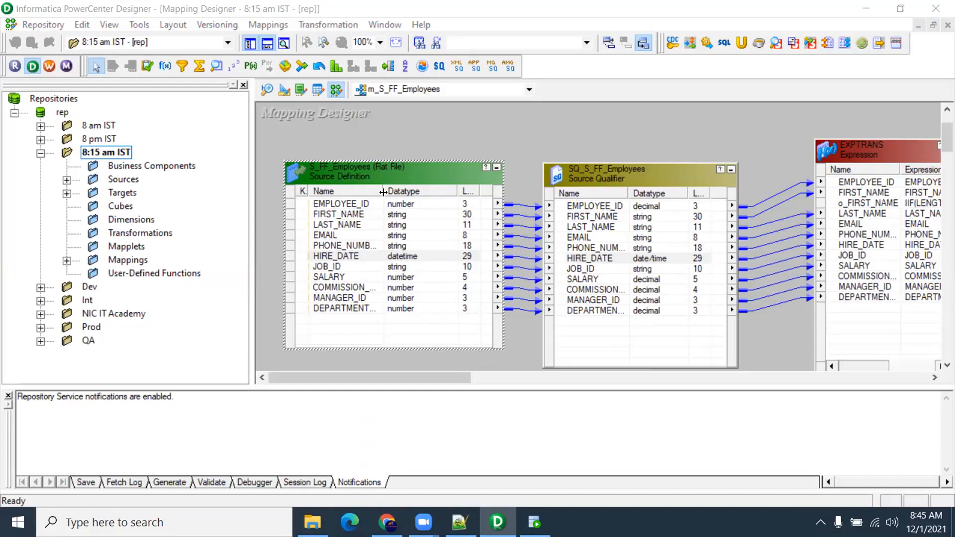
{"action": "left_click", "coordinate": [347, 258]}
{"action": "left_click", "coordinate": [270, 90]}
{"action": "left_click", "coordinate": [398, 216]}
In S_FF_Employees properties, browse datetime formats dd-mon-yy, mm/dd/yyyy and MM/DD/YYYY HH24:MI:SS.US
{"action": "double_click", "coordinate": [398, 216]}
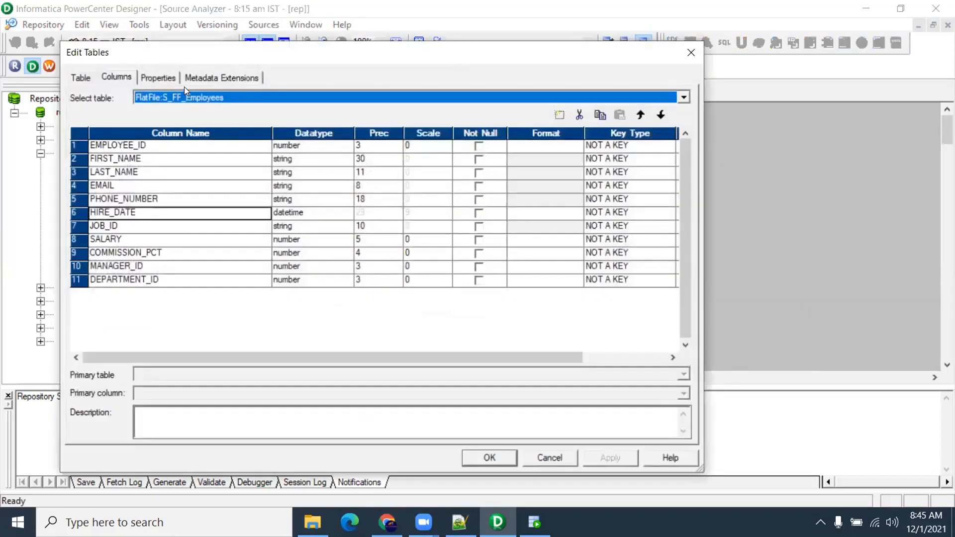
{"action": "left_click", "coordinate": [158, 77]}
{"action": "left_click", "coordinate": [673, 132]}
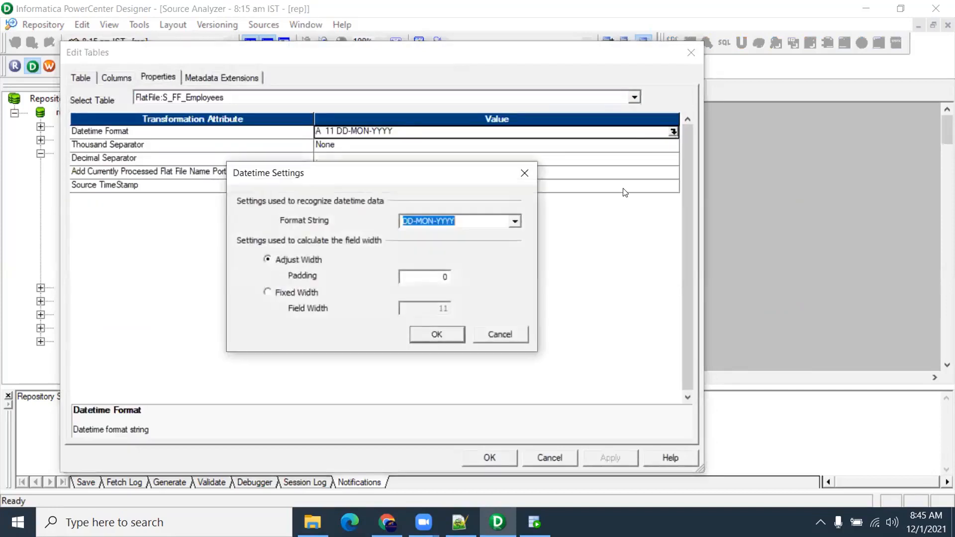
{"action": "left_click", "coordinate": [515, 221]}
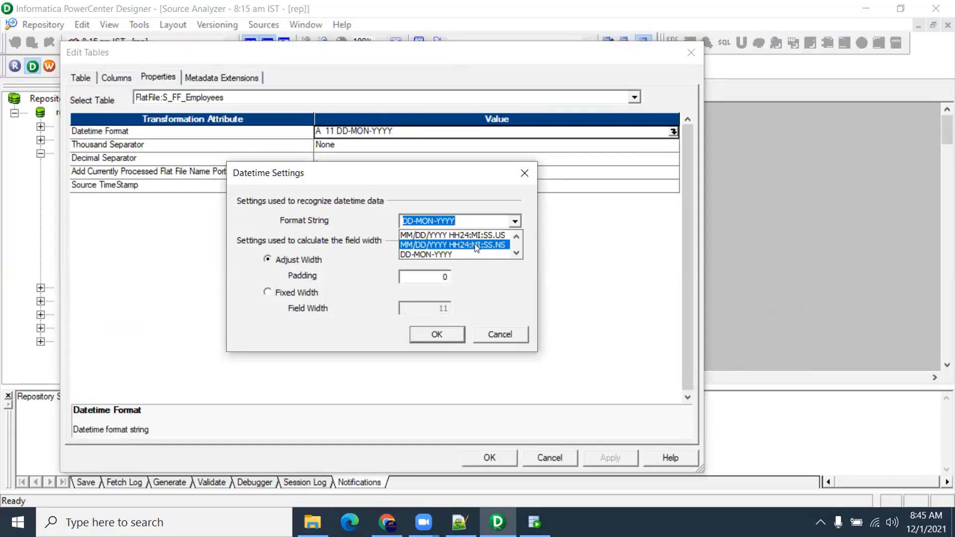
{"action": "key", "text": "Up"}
{"action": "key", "text": "Up"}
{"action": "key", "text": "Up"}
{"action": "key", "text": "Up"}
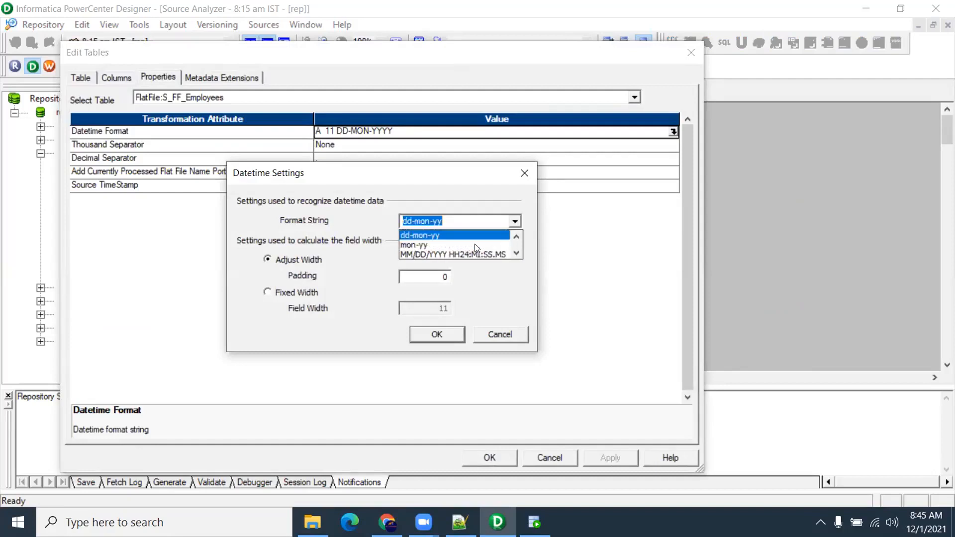
{"action": "key", "text": "Up"}
{"action": "key", "text": "Down"}
{"action": "key", "text": "Down"}
{"action": "key", "text": "Down"}
{"action": "key", "text": "Down"}
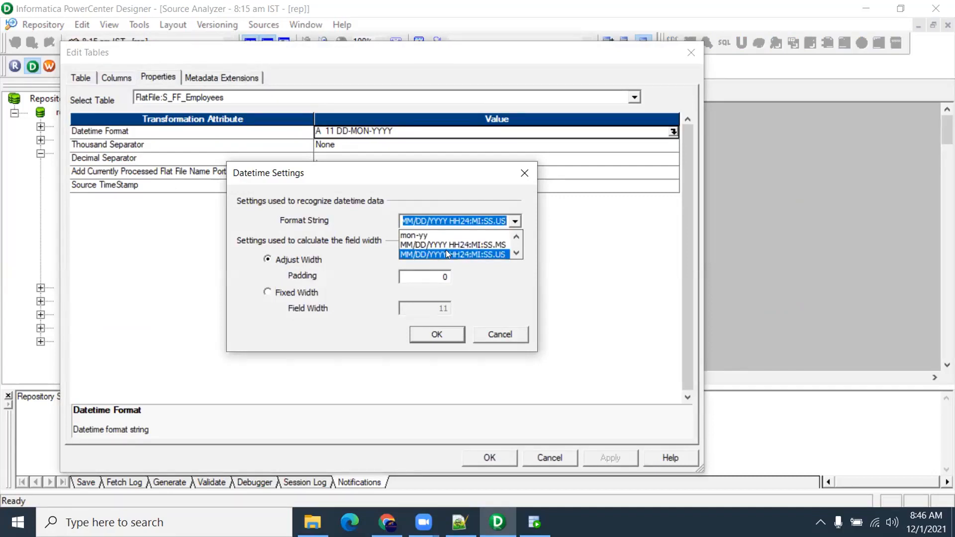
Scroll through the remaining format strings, then cancel both dialogs leaving HIRE_DATE unchanged
{"action": "left_click", "coordinate": [516, 253]}
{"action": "left_click", "coordinate": [515, 253]}
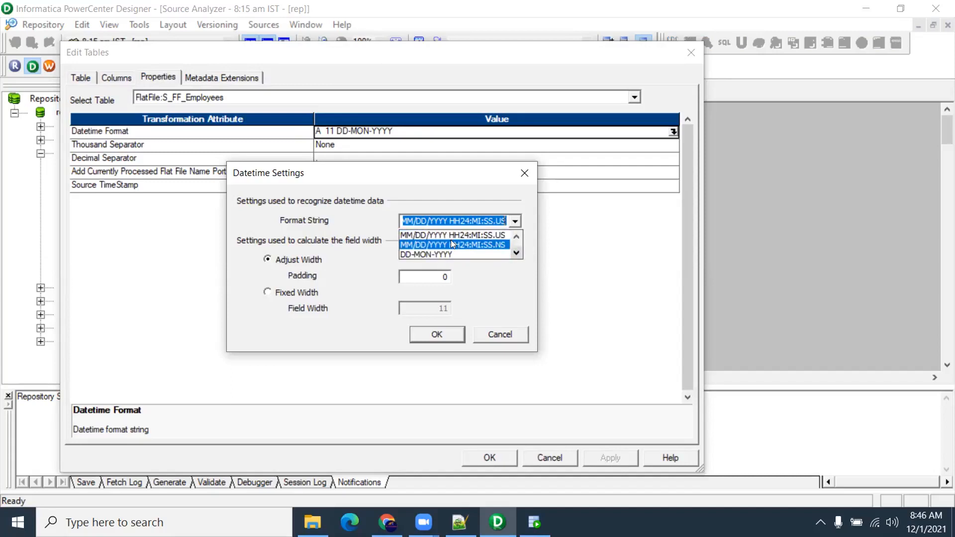
{"action": "scroll", "coordinate": [443, 243], "scroll_direction": "down", "scroll_amount": 3}
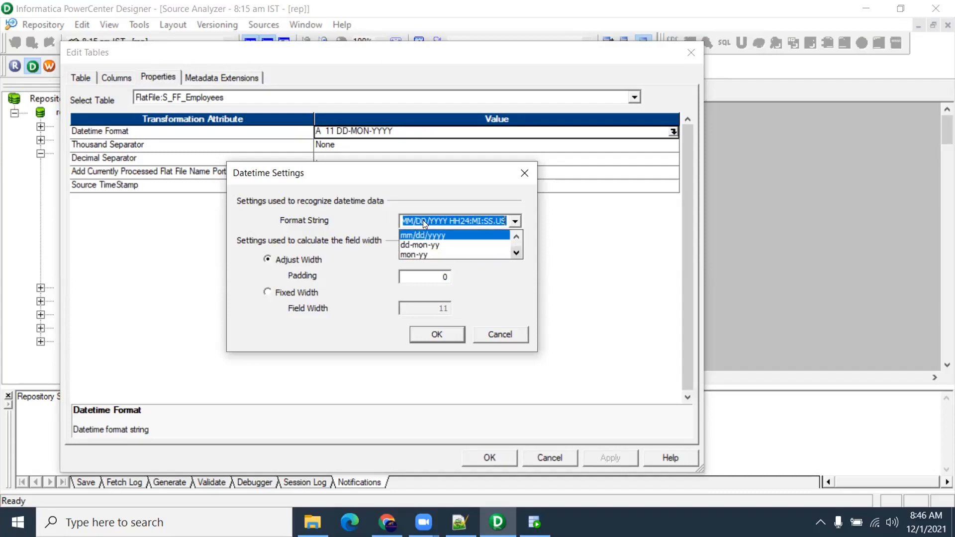
{"action": "left_click", "coordinate": [520, 333]}
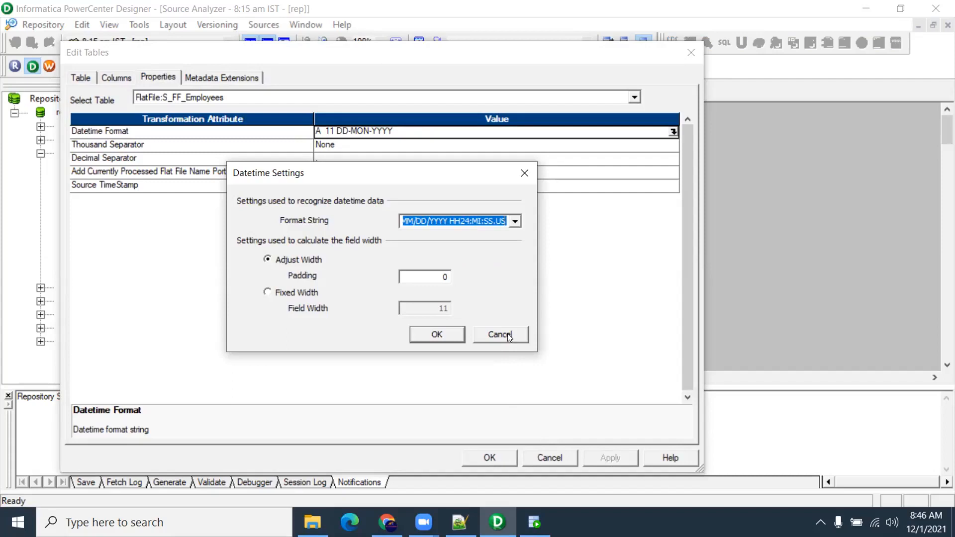
{"action": "left_click", "coordinate": [507, 333]}
{"action": "left_click", "coordinate": [551, 458]}
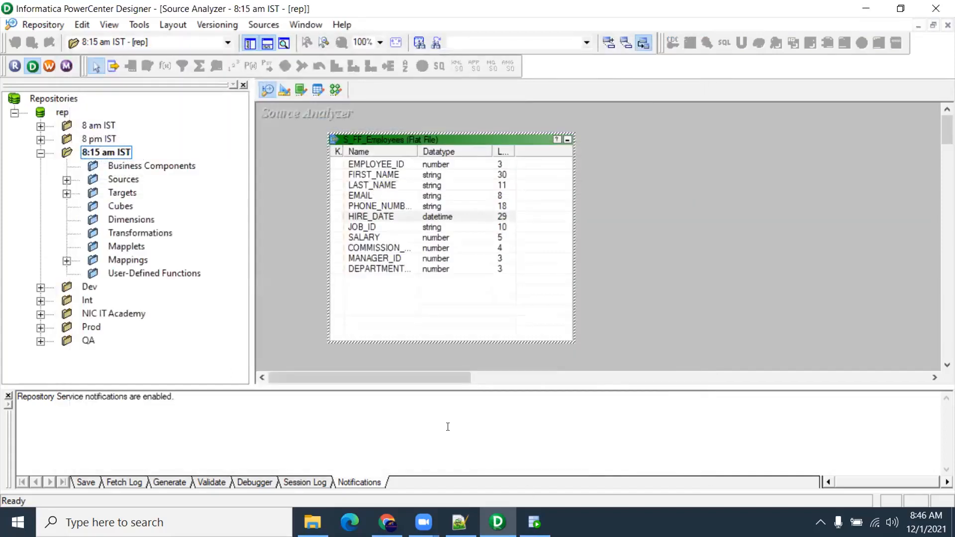
Open S_FF_Employees from C:\Informatica\10.2.0\server\infa_shared\SrcFiles in Notepad++
{"action": "left_click", "coordinate": [313, 522]}
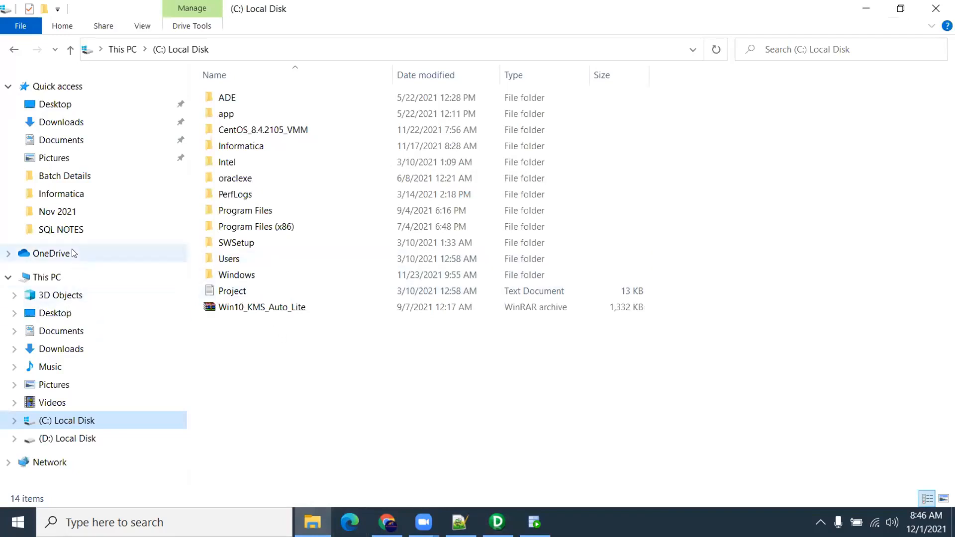
{"action": "double_click", "coordinate": [238, 146]}
{"action": "double_click", "coordinate": [230, 97]}
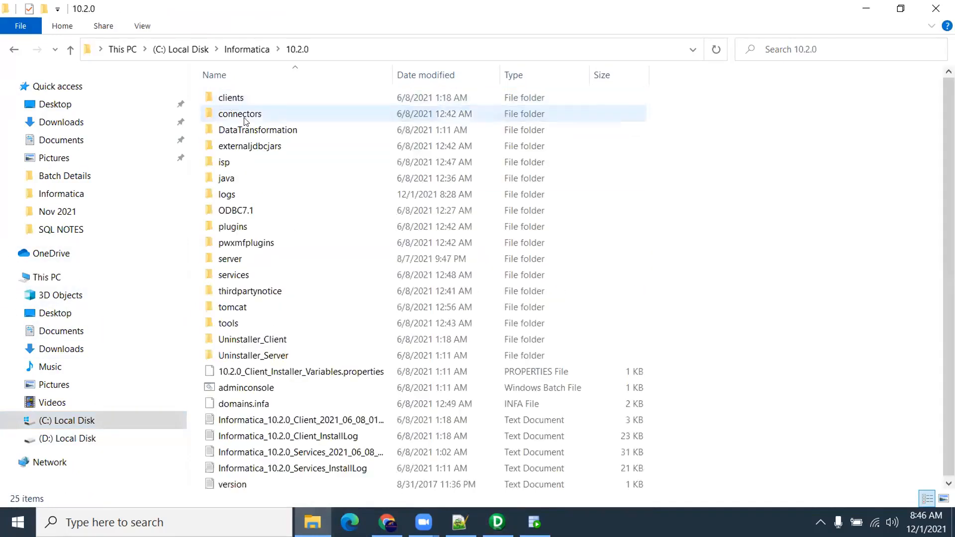
{"action": "double_click", "coordinate": [246, 259]}
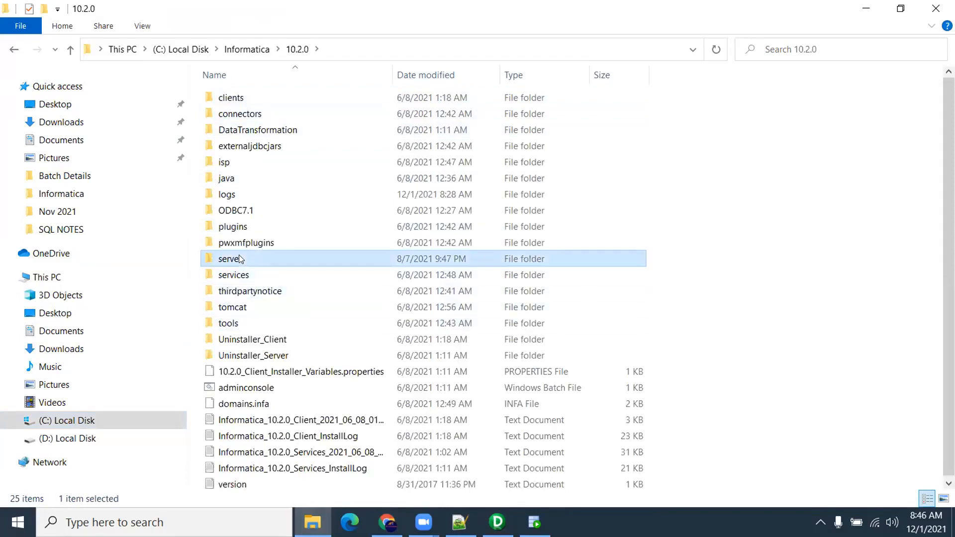
{"action": "double_click", "coordinate": [241, 130]}
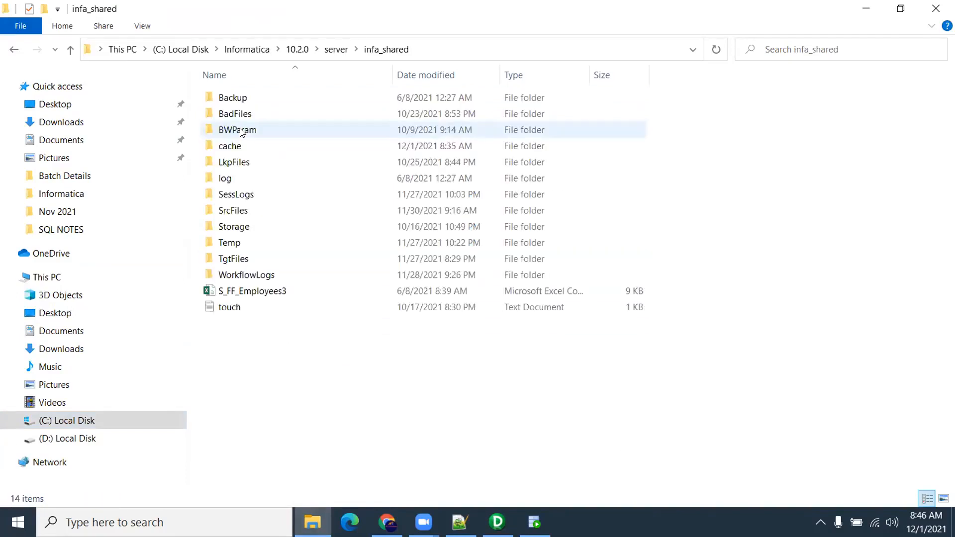
{"action": "double_click", "coordinate": [245, 211]}
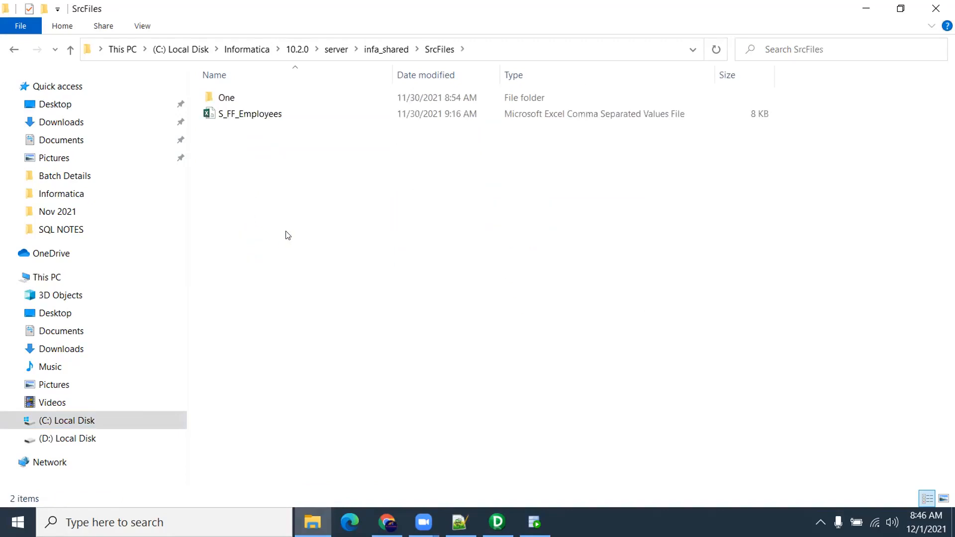
{"action": "left_click", "coordinate": [255, 115]}
{"action": "right_click", "coordinate": [255, 111]}
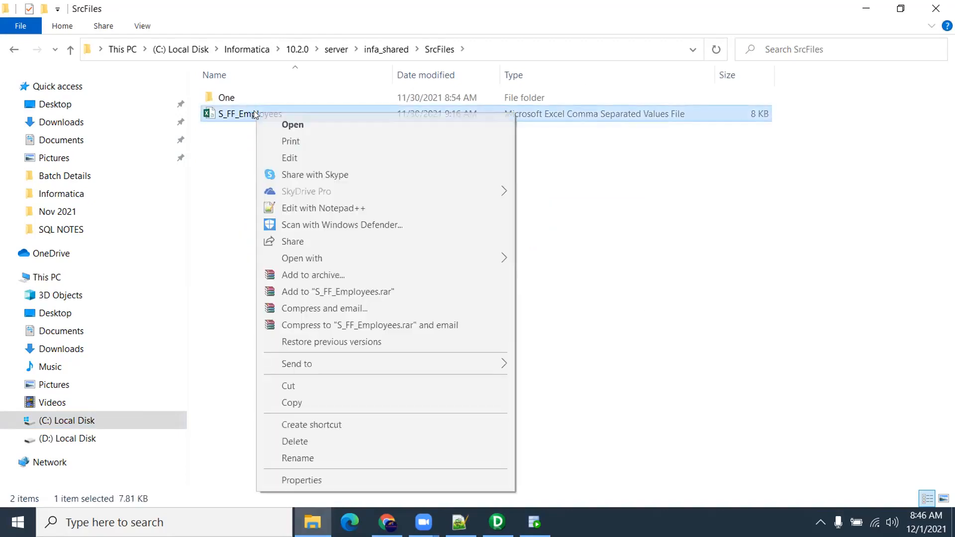
{"action": "left_click", "coordinate": [313, 207]}
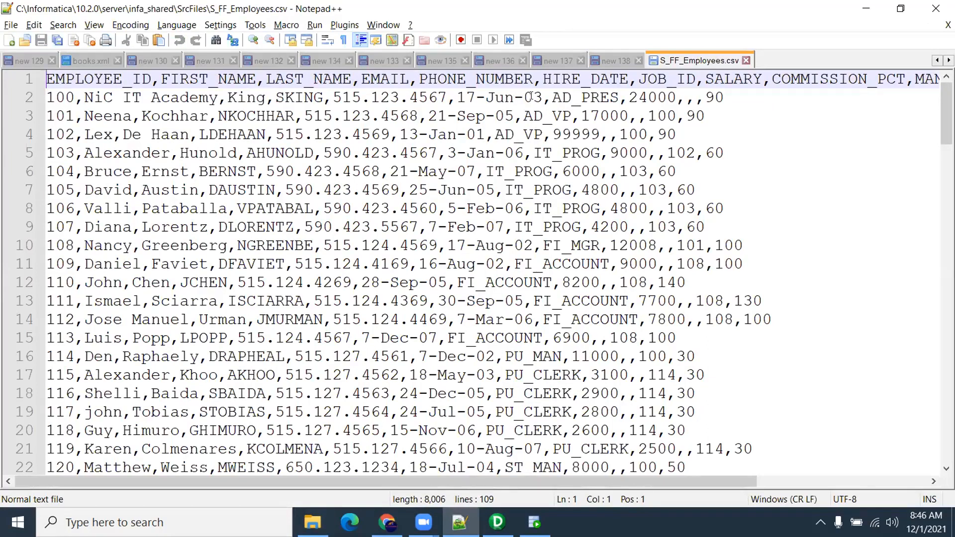
Select the first hire date 17-Jun-03 in S_FF_Employees.csv and go to the new 138 note
{"action": "left_click_drag", "start_coordinate": [542, 97], "coordinate": [458, 97]}
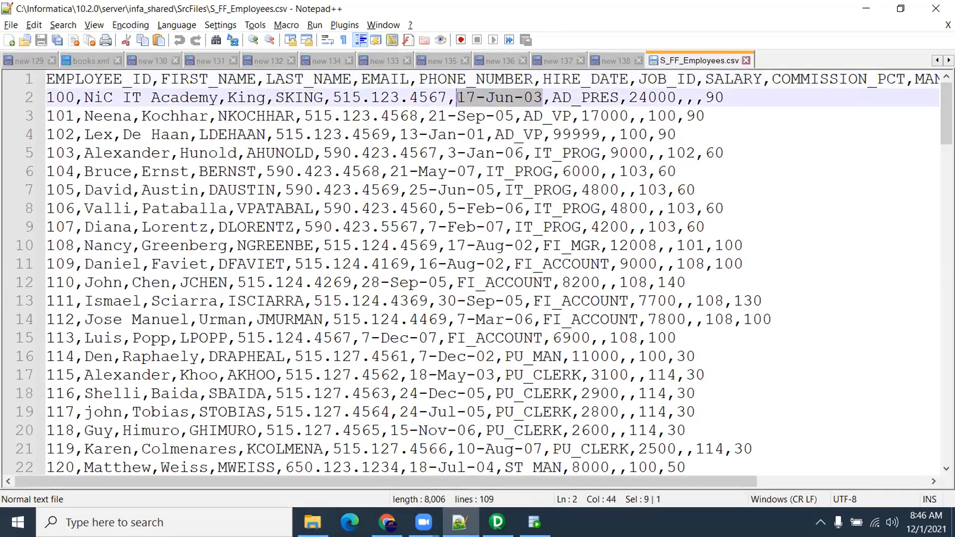
{"action": "left_click", "coordinate": [465, 98]}
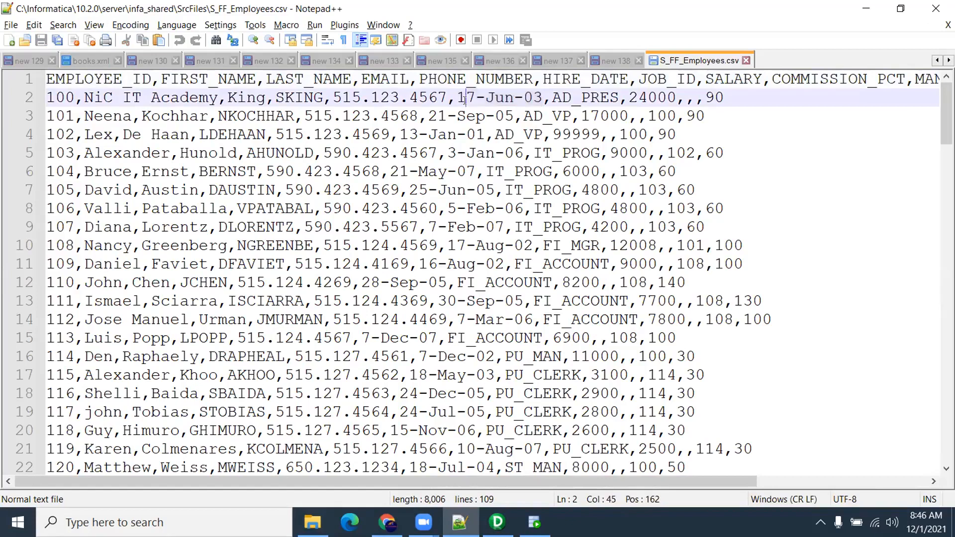
{"action": "left_click_drag", "start_coordinate": [456, 97], "coordinate": [507, 97]}
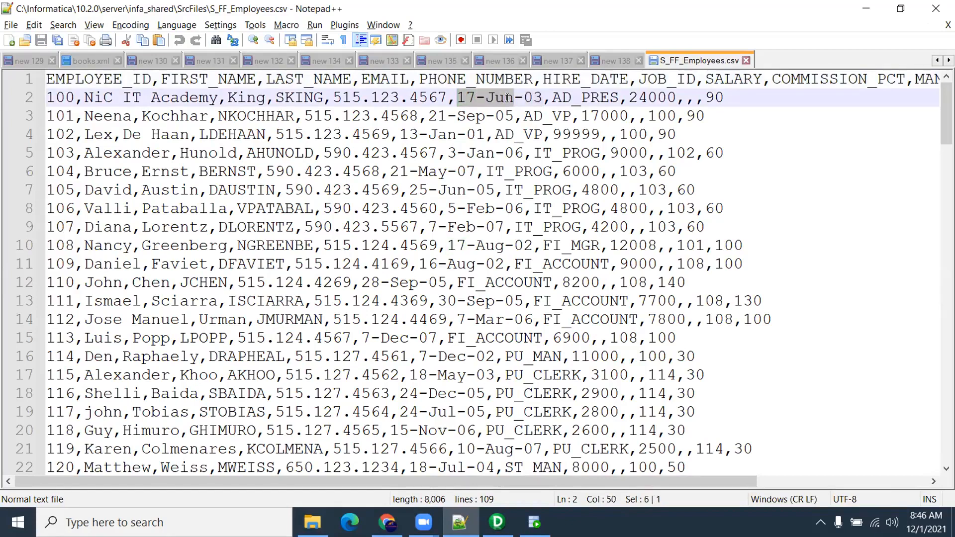
{"action": "double_click", "coordinate": [498, 98]}
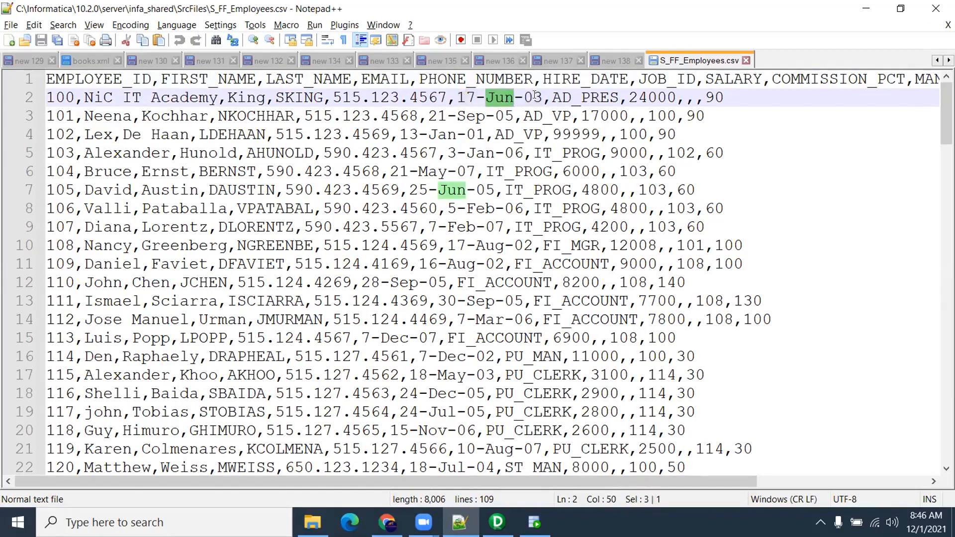
{"action": "left_click_drag", "start_coordinate": [542, 97], "coordinate": [458, 97]}
{"action": "key", "text": "ctrl+c"}
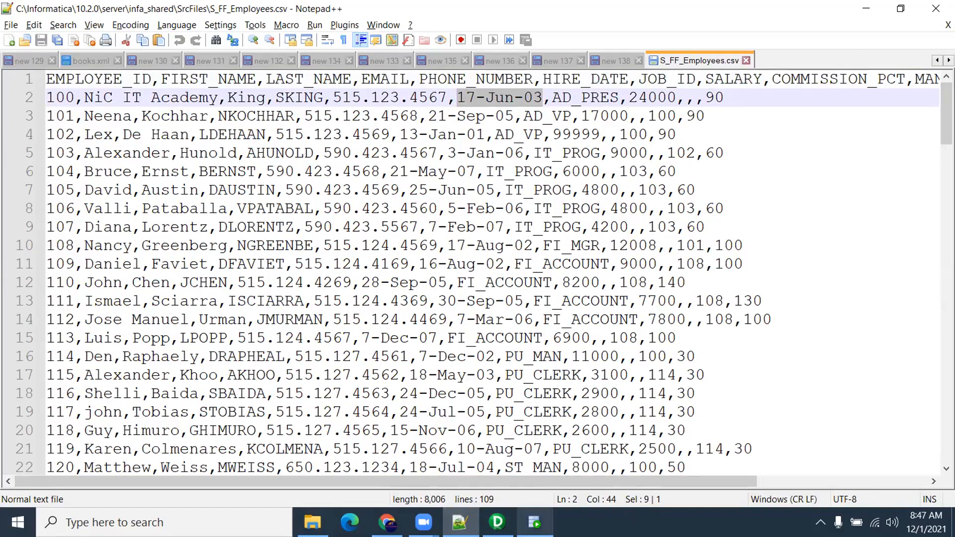
{"action": "left_click", "coordinate": [613, 60]}
Paste the date on line 7, change Jun to 06, and label it dd-mm-yy
{"action": "key", "text": "ctrl+v"}
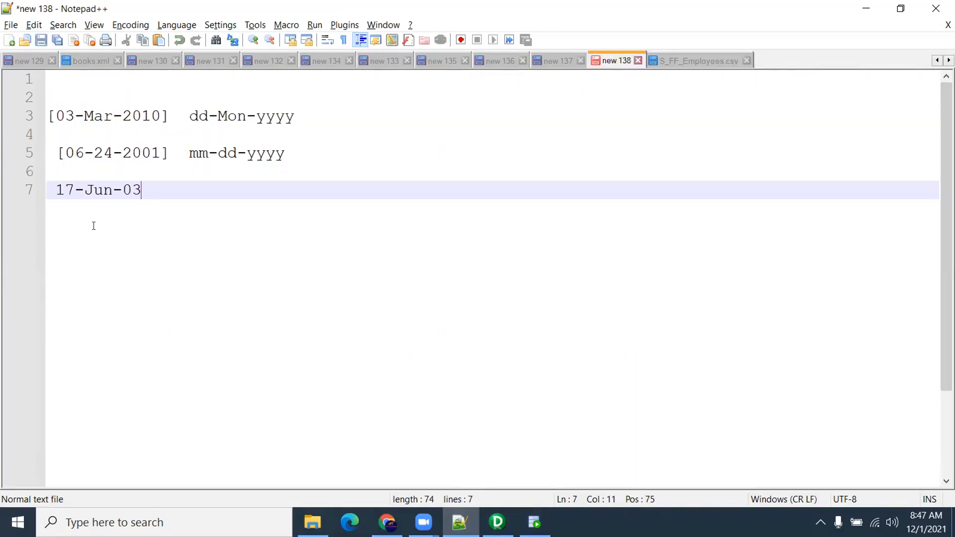
{"action": "left_click_drag", "start_coordinate": [85, 190], "coordinate": [114, 207]}
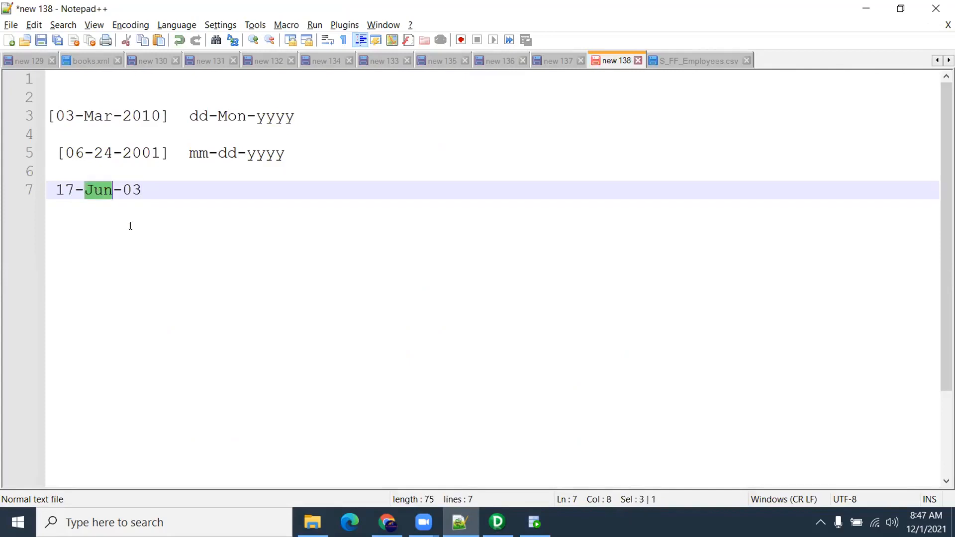
{"action": "type", "text": "06"}
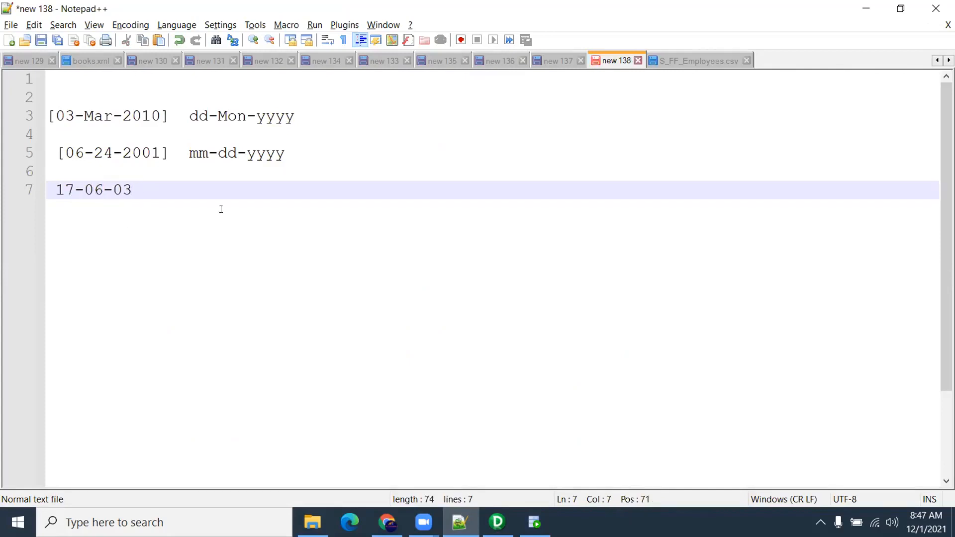
{"action": "left_click", "coordinate": [181, 176]}
{"action": "left_click", "coordinate": [181, 190]}
{"action": "type", "text": "dd-mm-yyyy"}
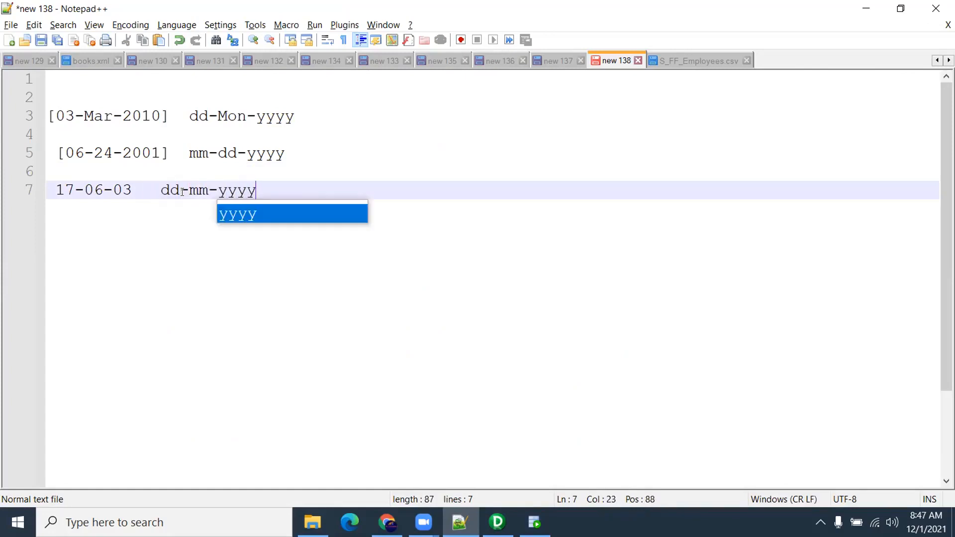
{"action": "key", "text": "BackSpace"}
{"action": "key", "text": "BackSpace"}
{"action": "key", "text": "Return"}
{"action": "key", "text": "Return"}
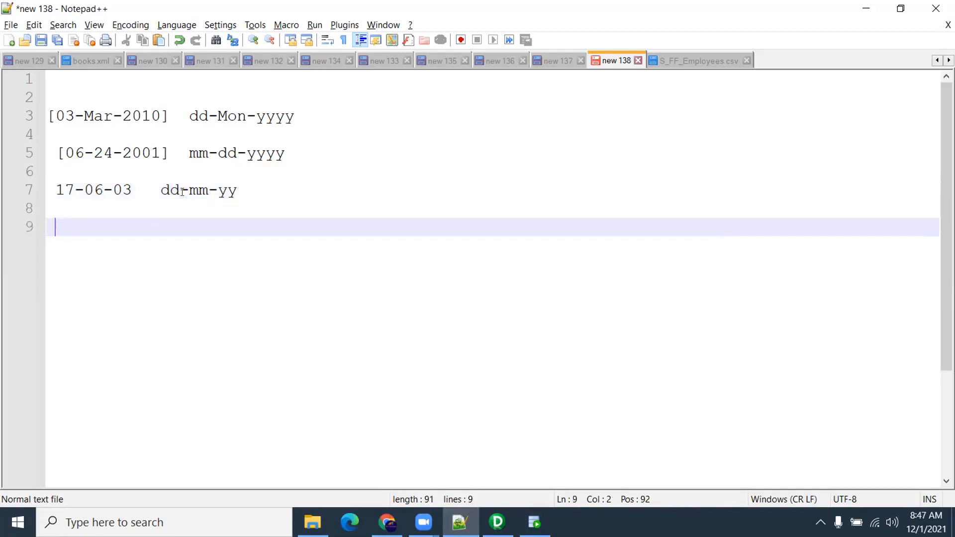
Add 17-June-03 labelled dd-Month-yy on line 9
{"action": "type", "text": "17-Jun-03"}
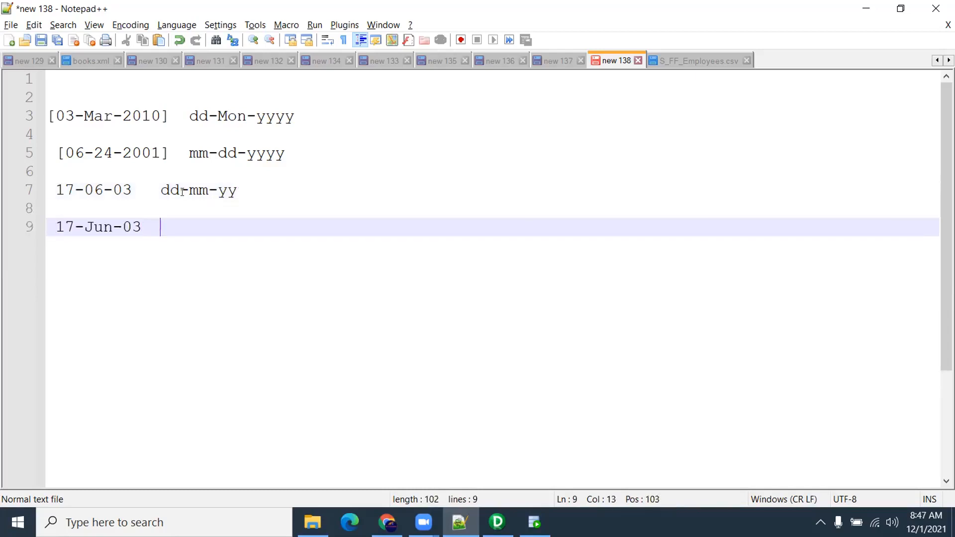
{"action": "left_click", "coordinate": [112, 227]}
{"action": "type", "text": "e"}
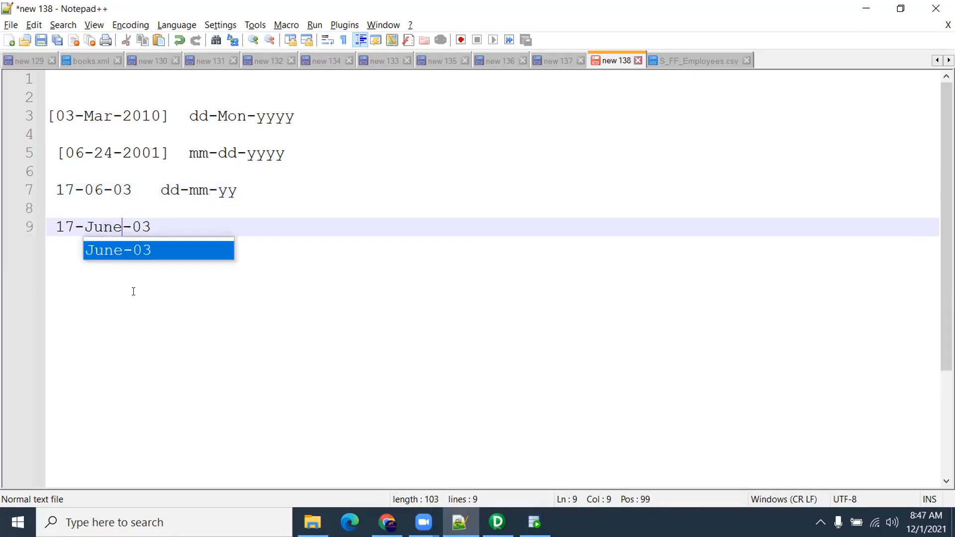
{"action": "left_click", "coordinate": [201, 235]}
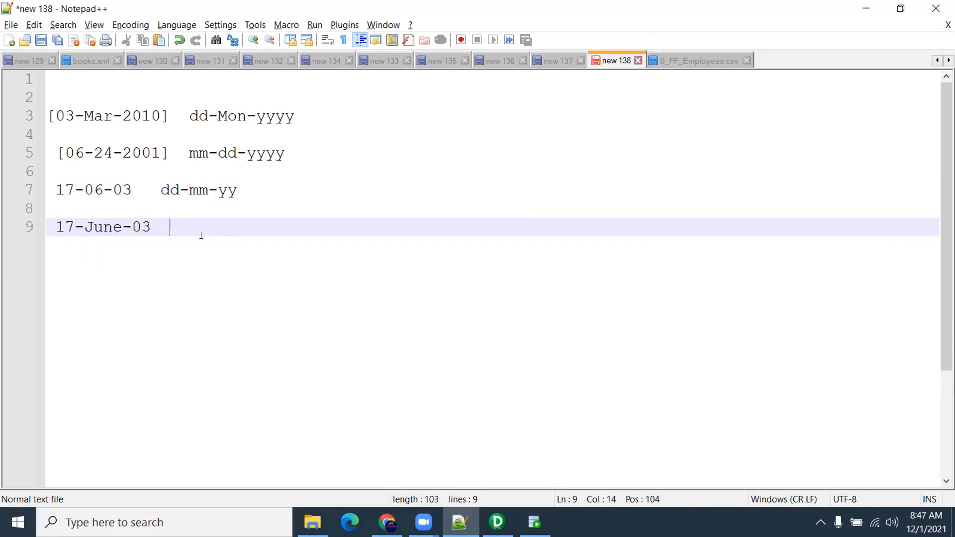
{"action": "type", "text": "dd-Month-yy"}
{"action": "key", "text": "Return"}
{"action": "key", "text": "Return"}
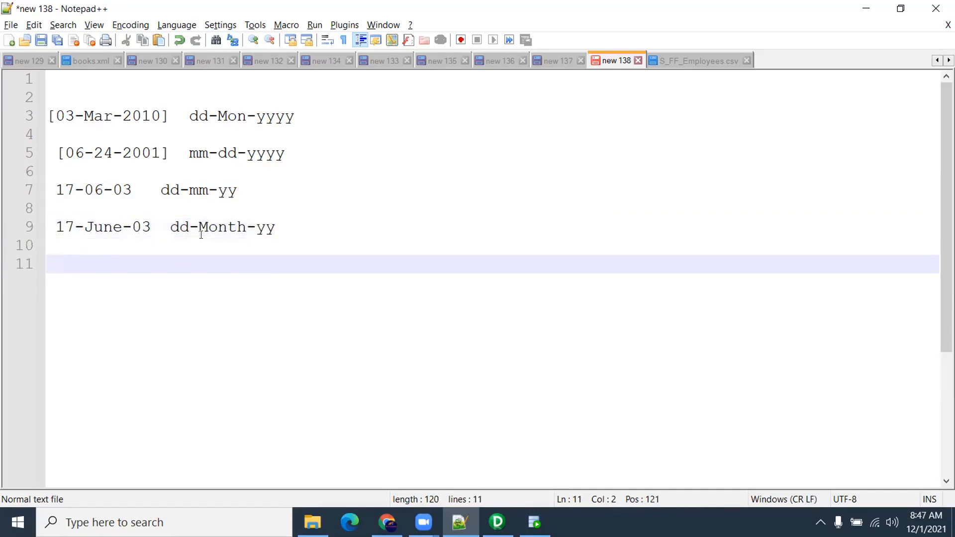
Compare month notations by selecting June, Month, Mon and the M of Mar
{"action": "left_click_drag", "start_coordinate": [123, 227], "coordinate": [87, 227]}
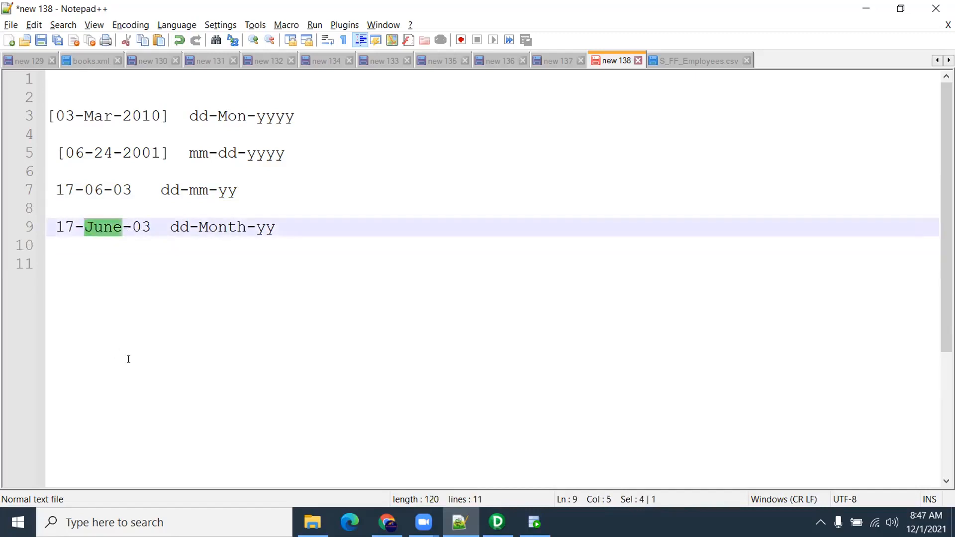
{"action": "left_click_drag", "start_coordinate": [246, 227], "coordinate": [198, 220]}
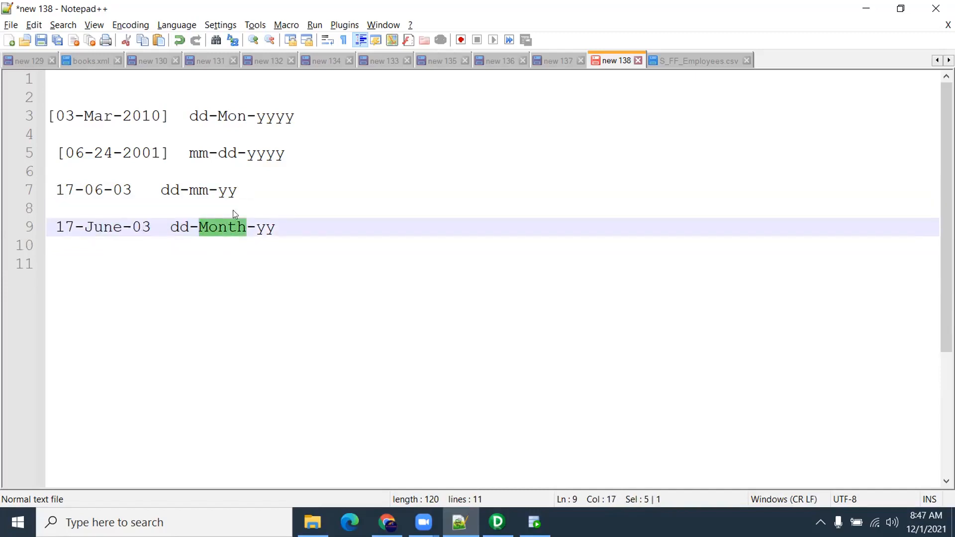
{"action": "left_click_drag", "start_coordinate": [243, 120], "coordinate": [217, 117]}
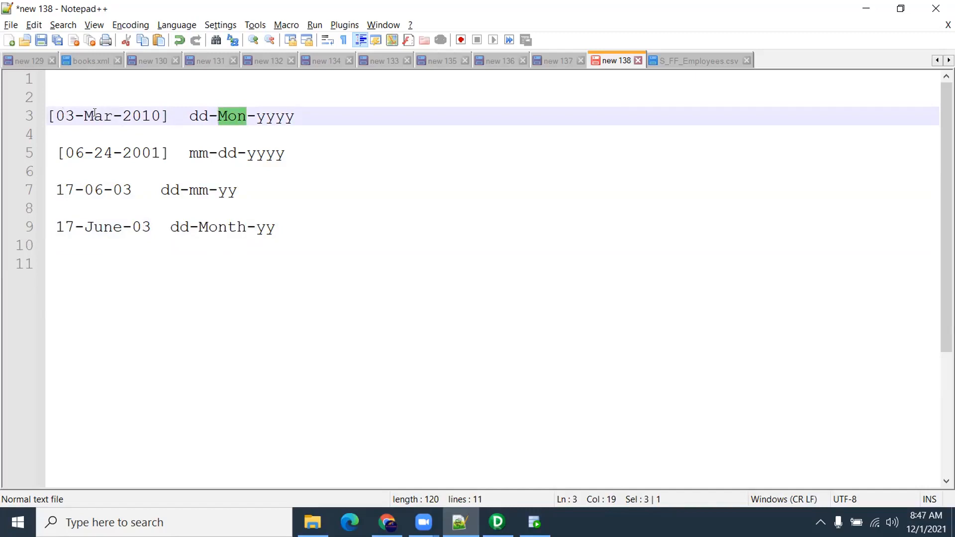
{"action": "left_click_drag", "start_coordinate": [94, 116], "coordinate": [83, 113]}
{"action": "left_click_drag", "start_coordinate": [228, 117], "coordinate": [218, 117]}
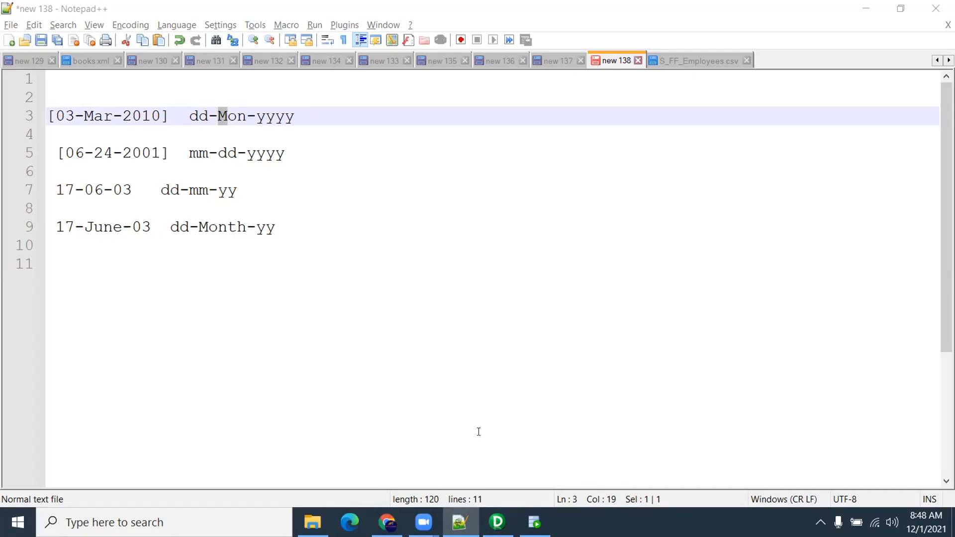
Show the m_S_FF_Employees mapping, reposition SQ_S_FF_Employees to trace HIRE_DATE, and launch Workflow Manager
{"action": "left_click", "coordinate": [489, 509]}
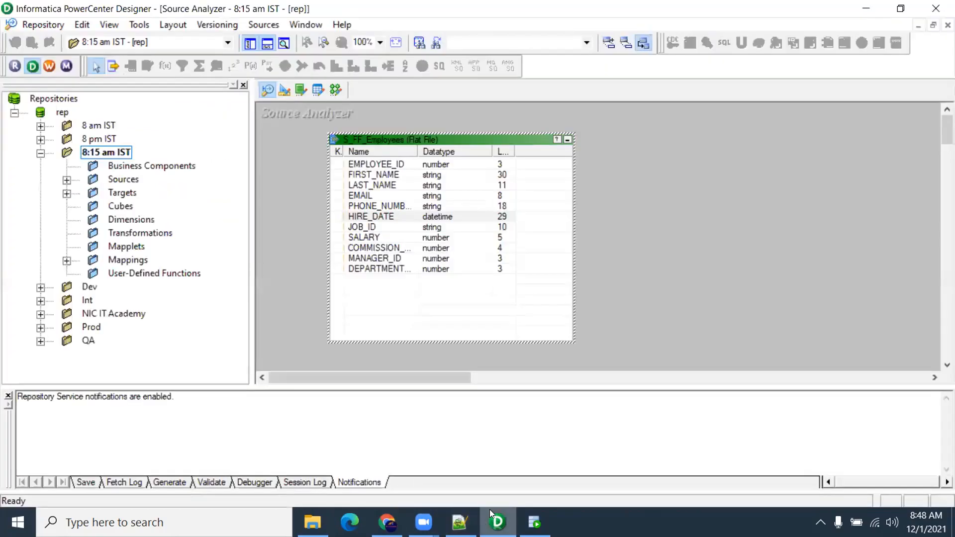
{"action": "left_click", "coordinate": [332, 92]}
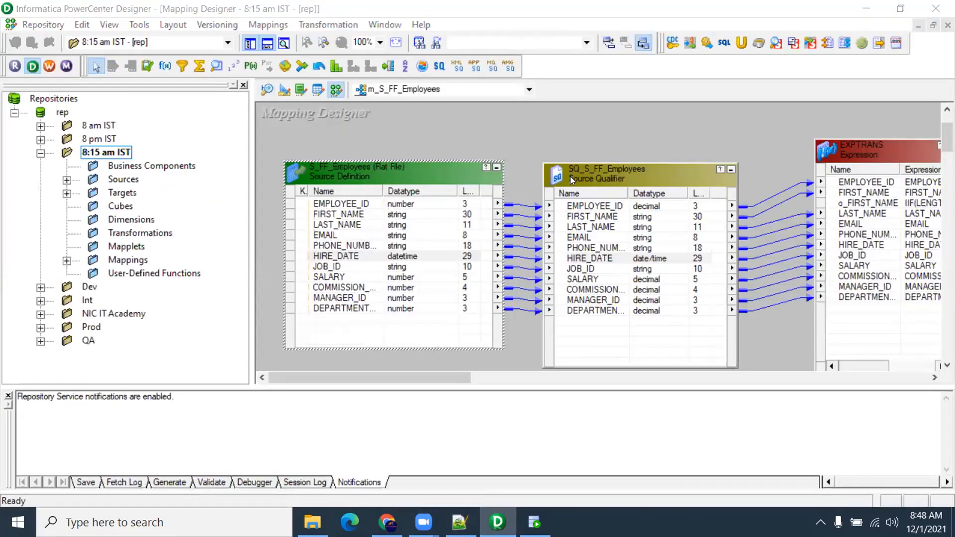
{"action": "left_click", "coordinate": [573, 161]}
{"action": "left_click_drag", "start_coordinate": [573, 162], "coordinate": [571, 142]}
{"action": "left_click_drag", "start_coordinate": [429, 378], "coordinate": [547, 417]}
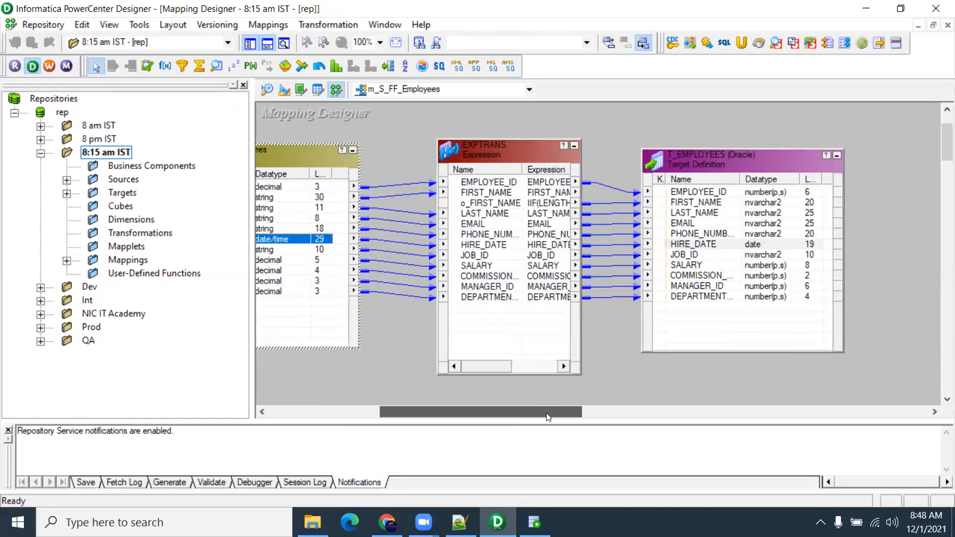
{"action": "left_click", "coordinate": [51, 63]}
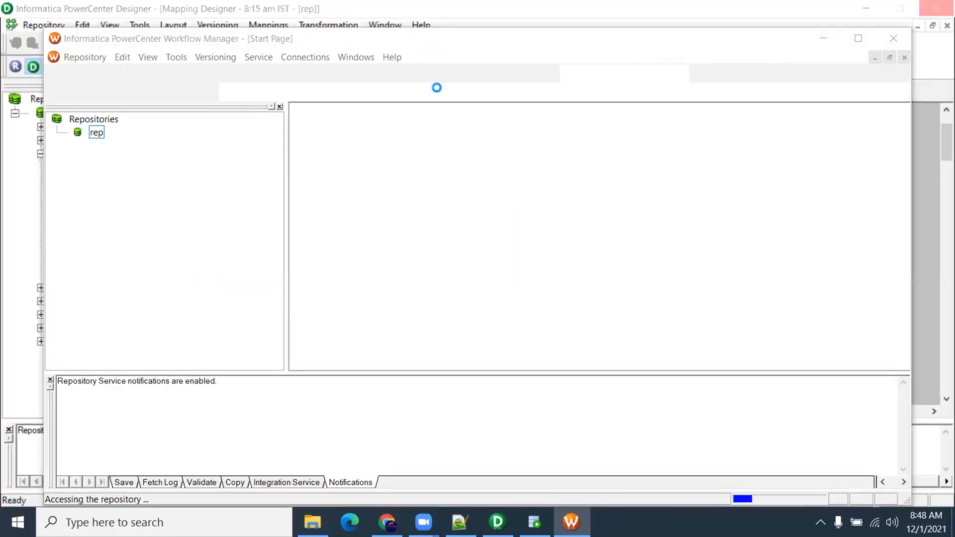
Write 'update strategy' on line 12 of the new 138 note, followed by blank lines
{"action": "left_click", "coordinate": [460, 462]}
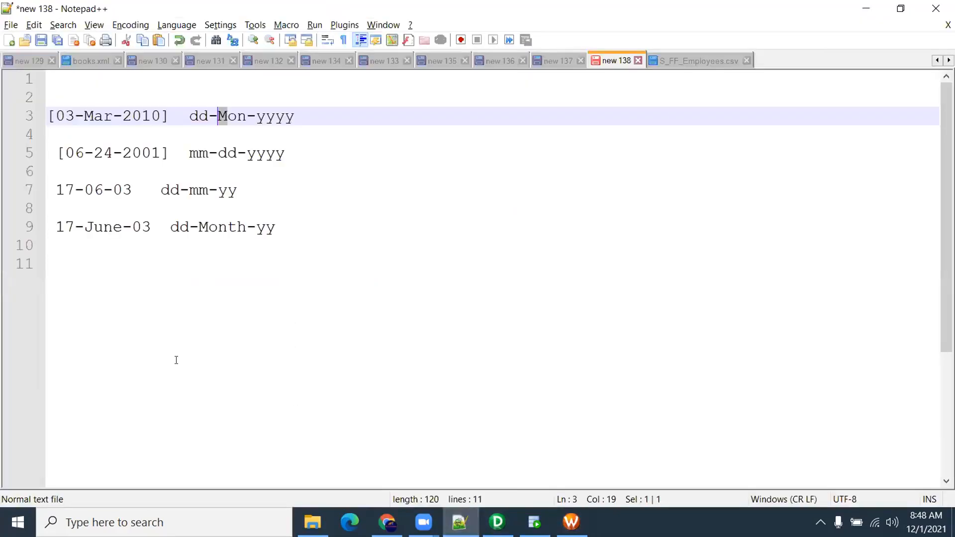
{"action": "left_click", "coordinate": [134, 287]}
{"action": "key", "text": "Return"}
{"action": "type", "text": "u"}
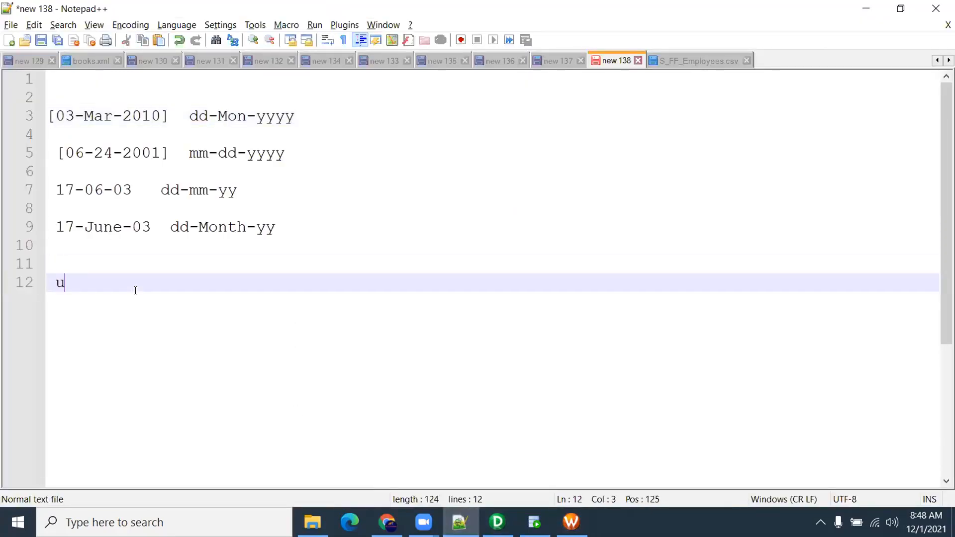
{"action": "type", "text": "pdate stateg"}
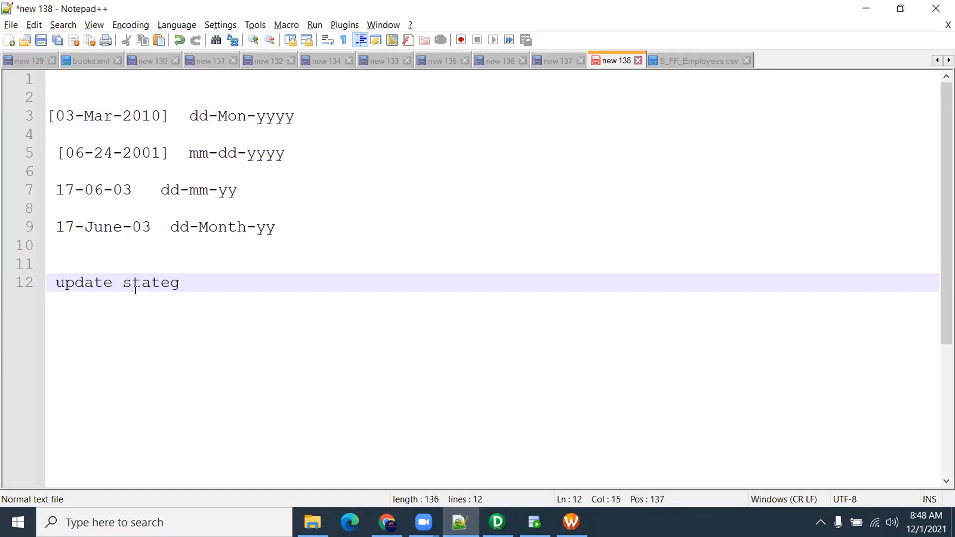
{"action": "key", "text": "BackSpace"}
{"action": "key", "text": "BackSpace"}
{"action": "key", "text": "BackSpace"}
{"action": "key", "text": "BackSpace"}
{"action": "type", "text": "rategy"}
{"action": "key", "text": "Return"}
{"action": "key", "text": "Return"}
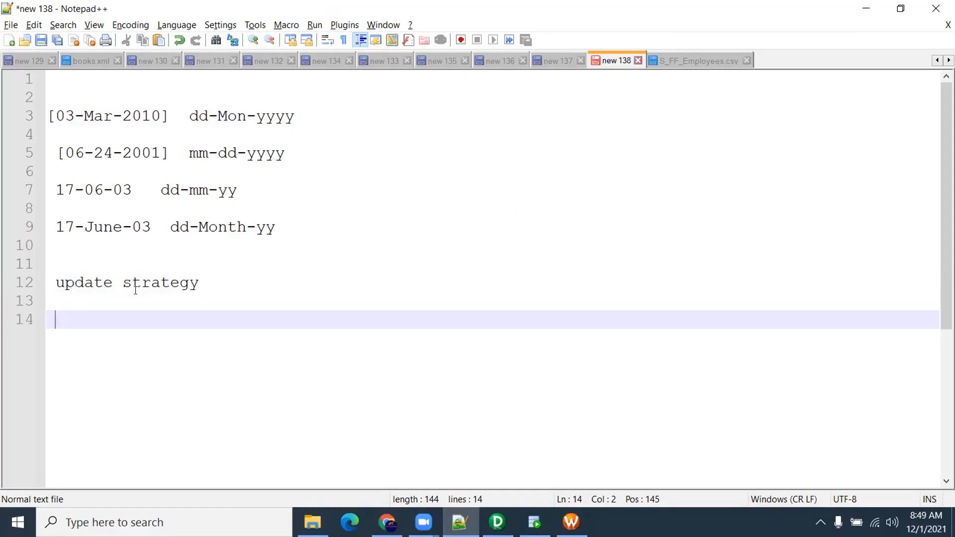
Dismiss the Workflow Manager welcome tip and maximize the window to show wf_S_FF_Employees
{"action": "left_click", "coordinate": [571, 522]}
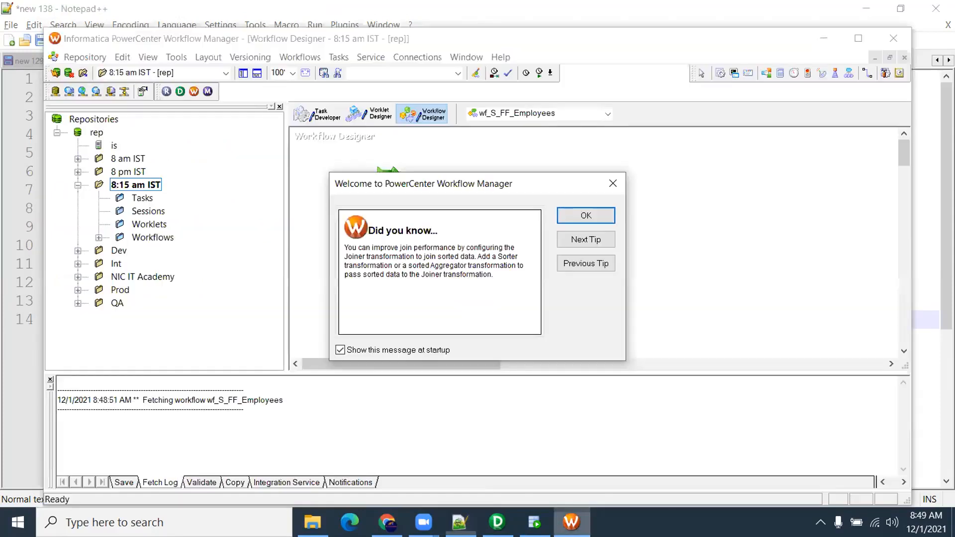
{"action": "left_click", "coordinate": [577, 218]}
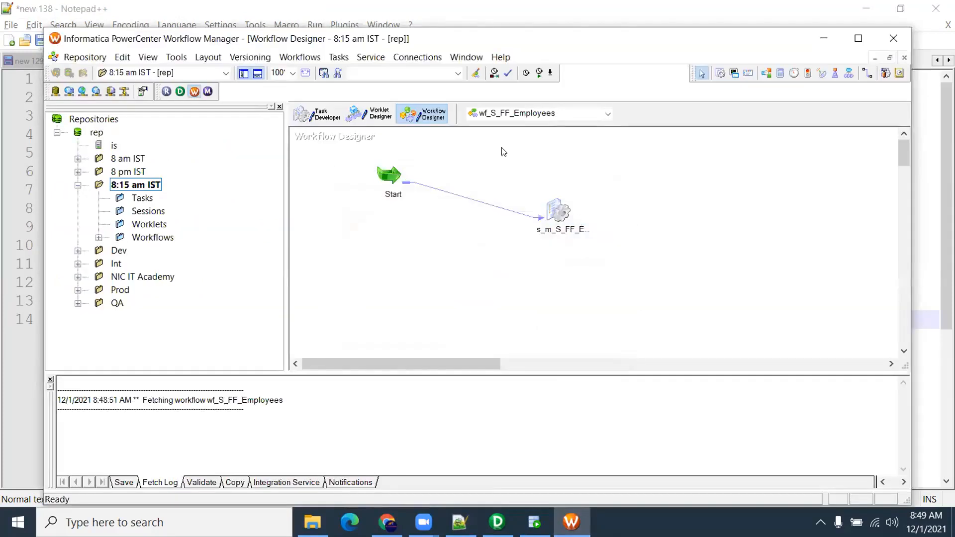
{"action": "double_click", "coordinate": [220, 64]}
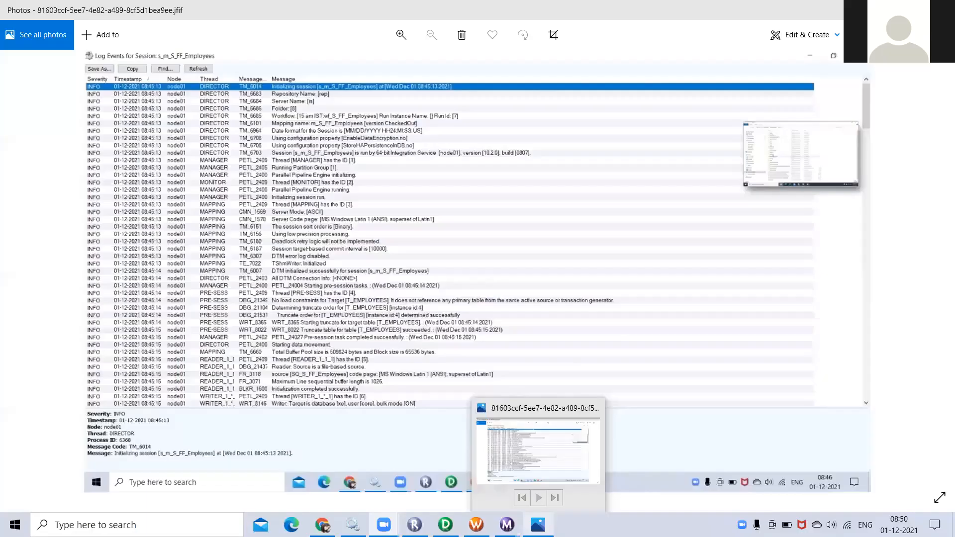
{"action": "mouse_move", "coordinate": [507, 525]}
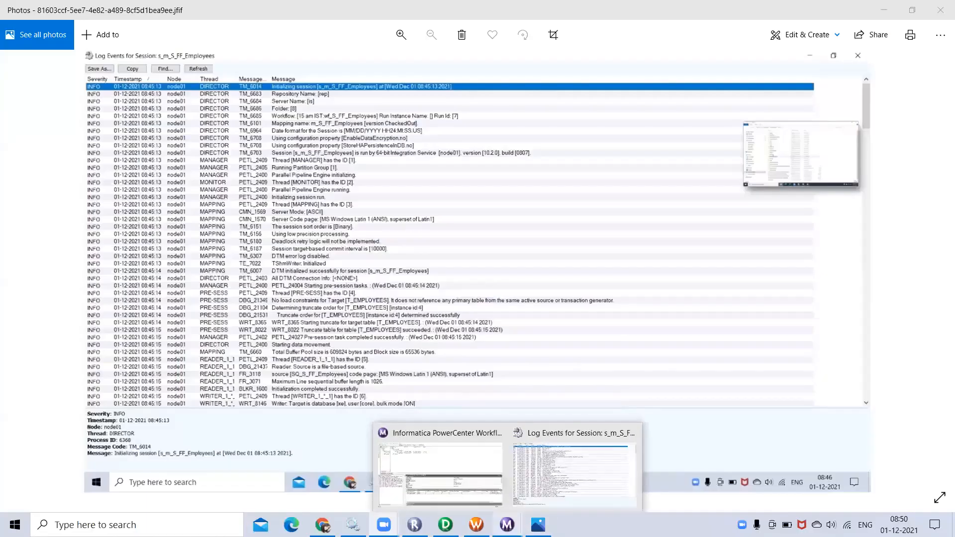
Review the session log's rows skipped for invalid HIRE_DATE, then return to PowerCenter Designer
{"action": "left_click", "coordinate": [565, 458]}
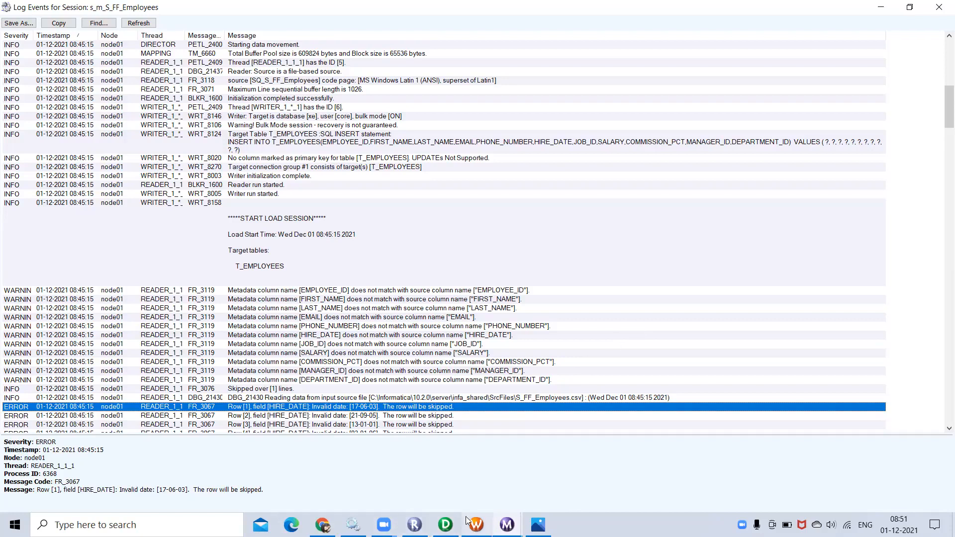
{"action": "left_click", "coordinate": [445, 525]}
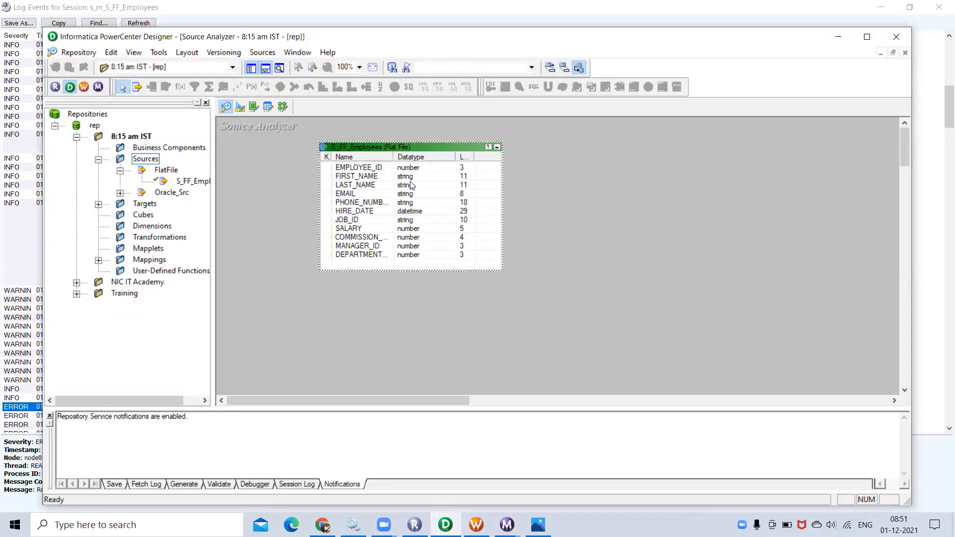
Change the S_FF_Employees Datetime Format string from DD-MON-YYYY to DD-MM-YY
{"action": "double_click", "coordinate": [417, 150]}
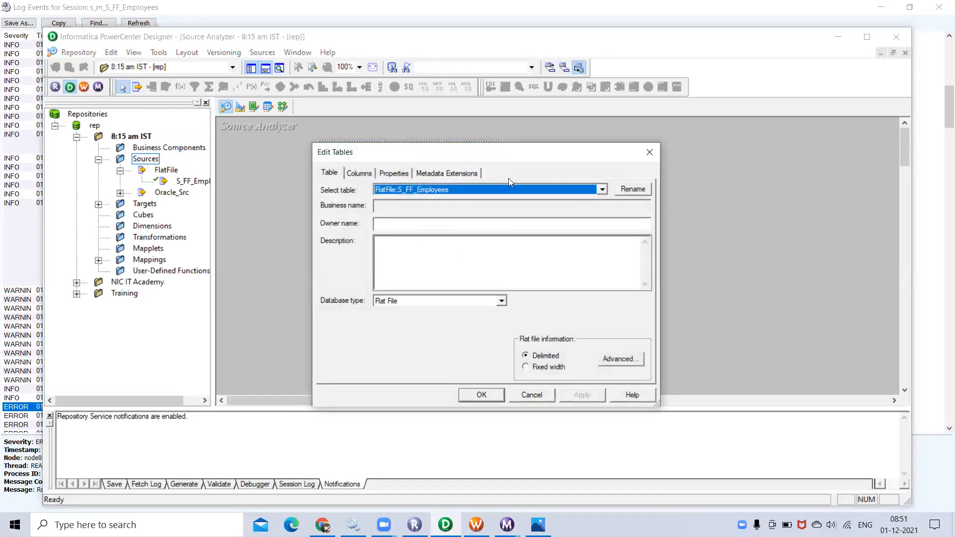
{"action": "left_click", "coordinate": [393, 174]}
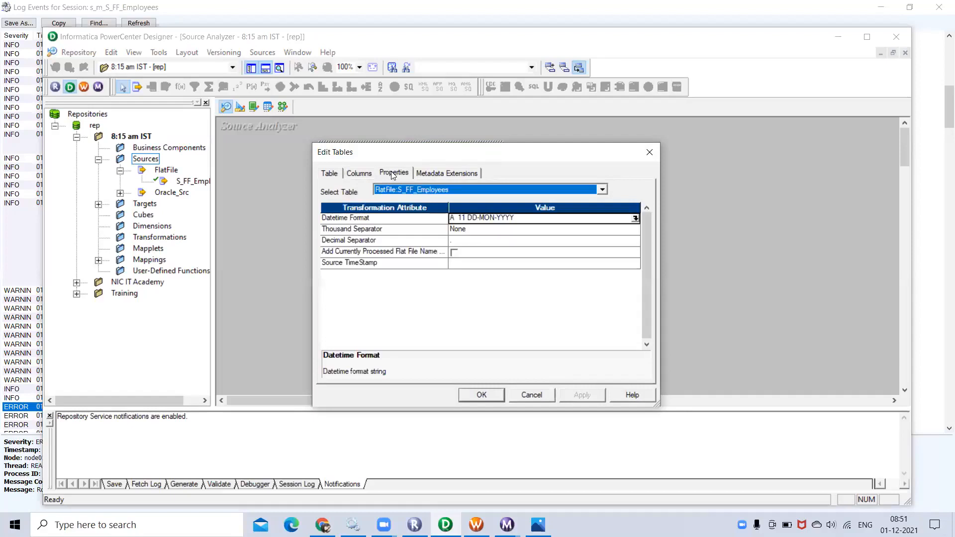
{"action": "left_click", "coordinate": [526, 223]}
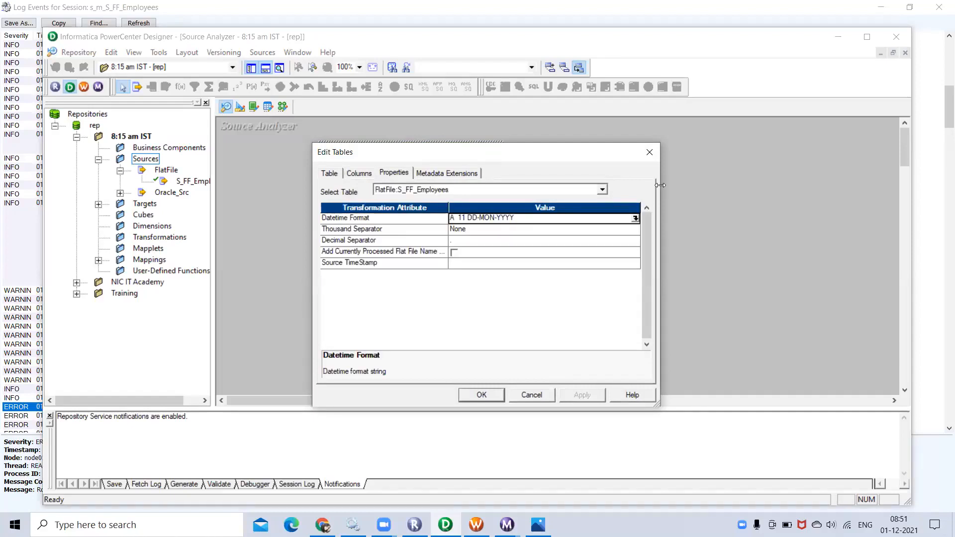
{"action": "left_click", "coordinate": [636, 218]}
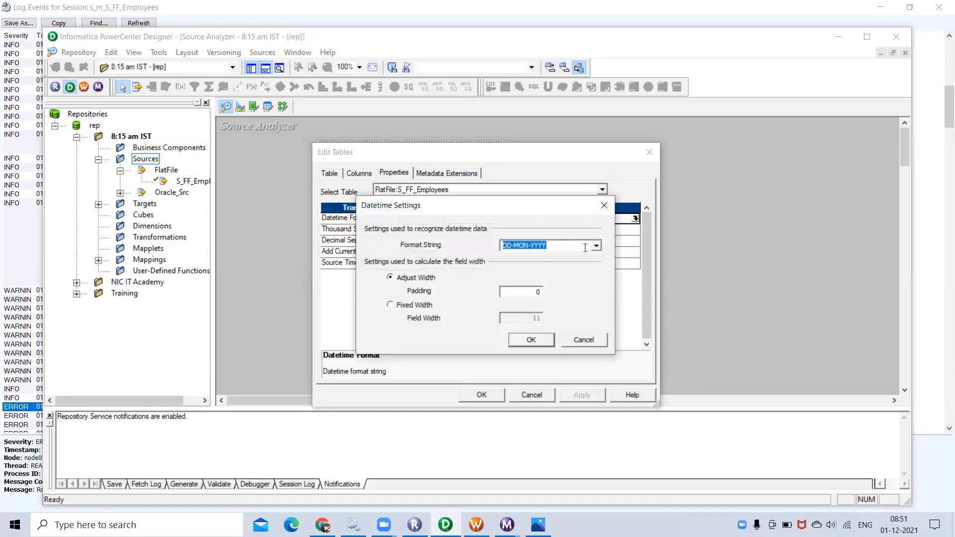
{"action": "left_click", "coordinate": [536, 245]}
{"action": "key", "text": "Left"}
{"action": "key", "text": "BackSpace"}
{"action": "key", "text": "BackSpace"}
{"action": "type", "text": "M"}
{"action": "left_click", "coordinate": [561, 246]}
{"action": "key", "text": "BackSpace"}
{"action": "key", "text": "BackSpace"}
{"action": "left_click", "coordinate": [531, 341]}
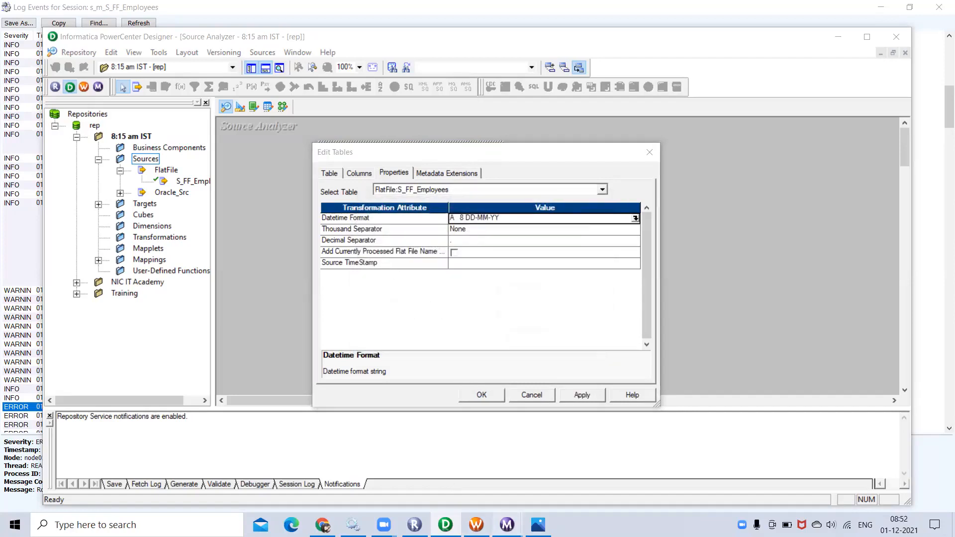
Recheck the session log, then apply the format change and save S_FF_Employees to the repository
{"action": "mouse_move", "coordinate": [507, 524]}
{"action": "left_click", "coordinate": [572, 469]}
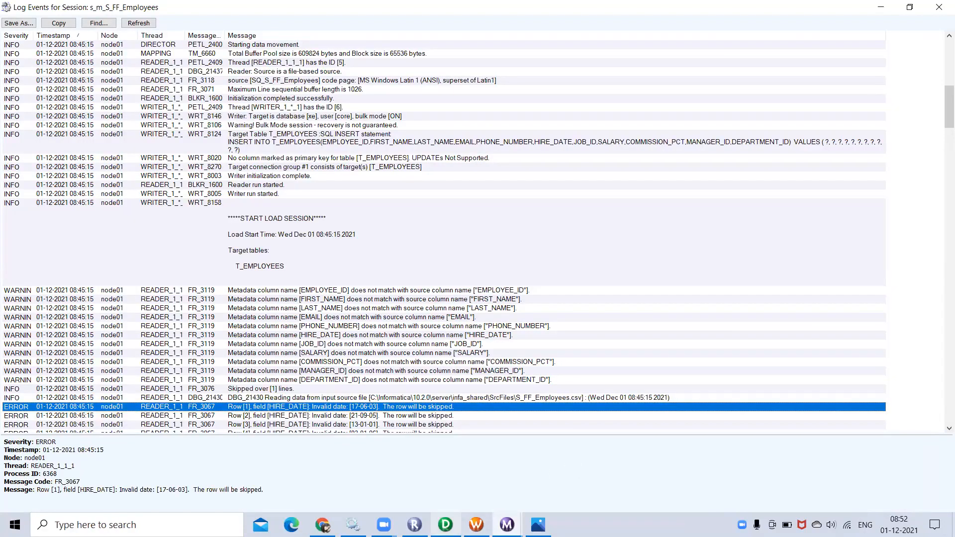
{"action": "mouse_move", "coordinate": [445, 524]}
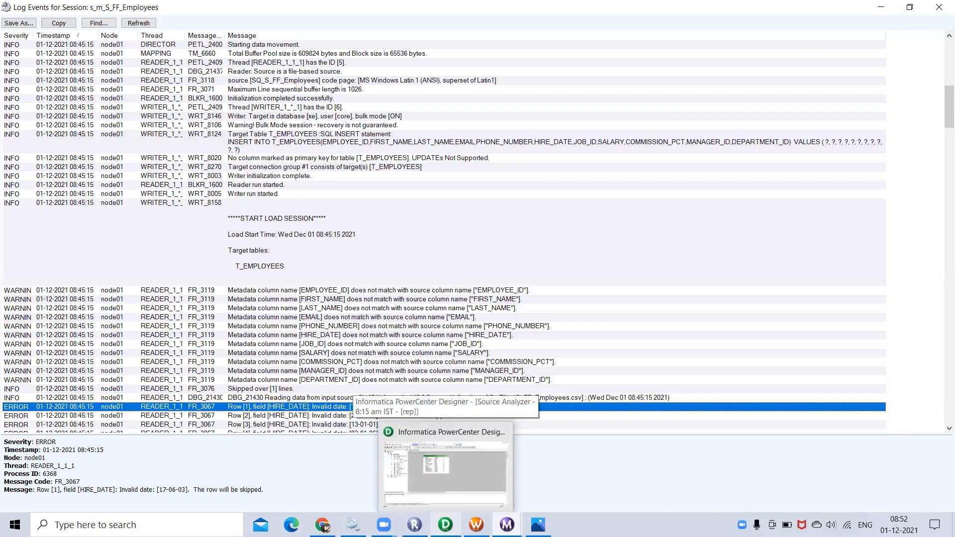
{"action": "mouse_move", "coordinate": [414, 524]}
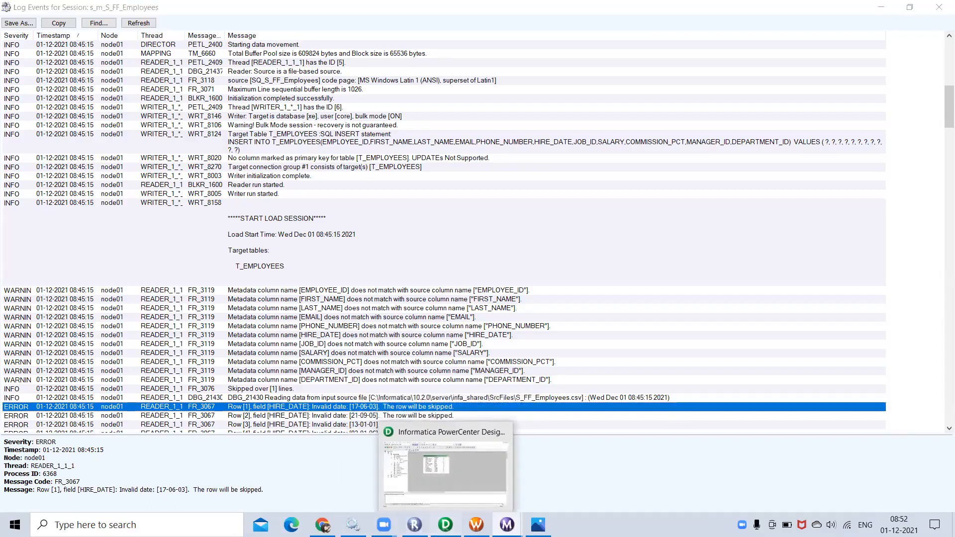
{"action": "left_click", "coordinate": [445, 524]}
{"action": "left_click", "coordinate": [569, 395]}
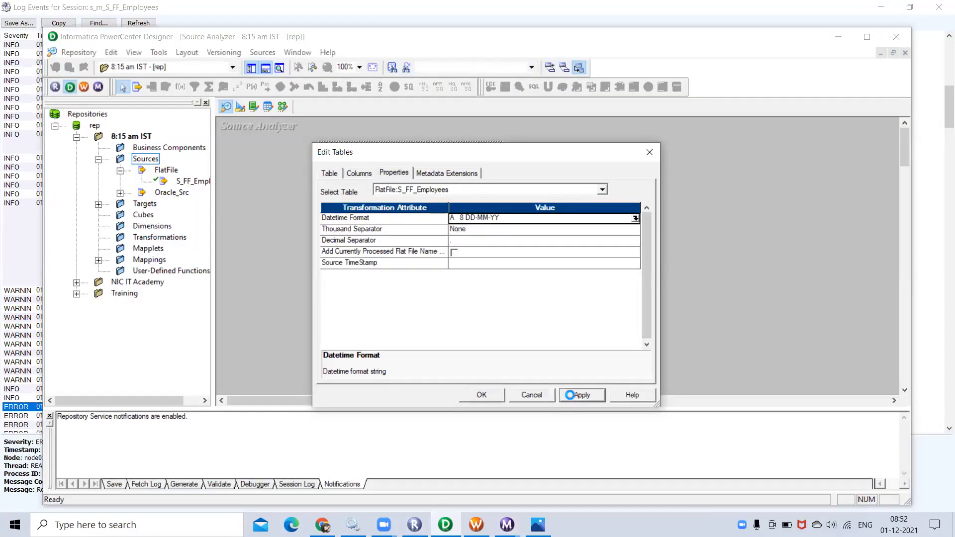
{"action": "left_click", "coordinate": [481, 395]}
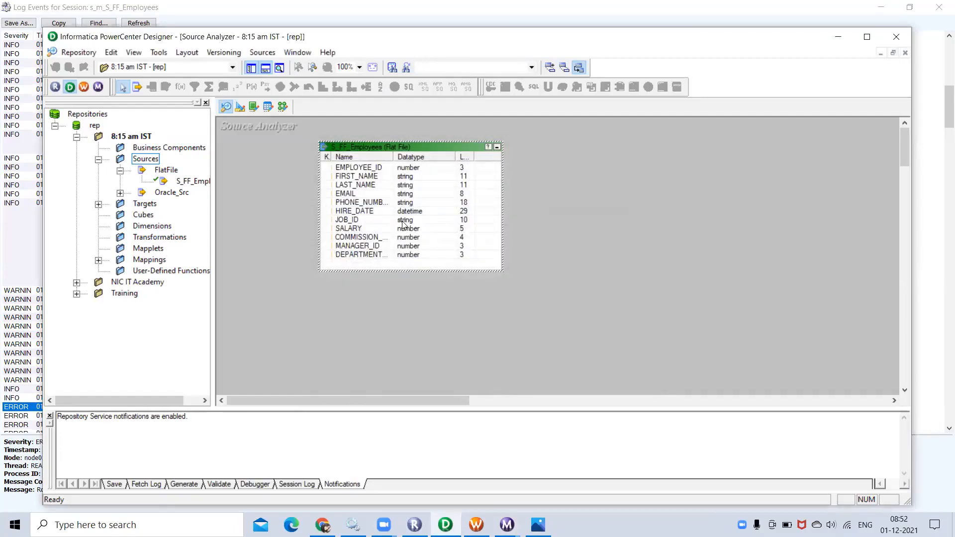
{"action": "key", "text": "ctrl+s"}
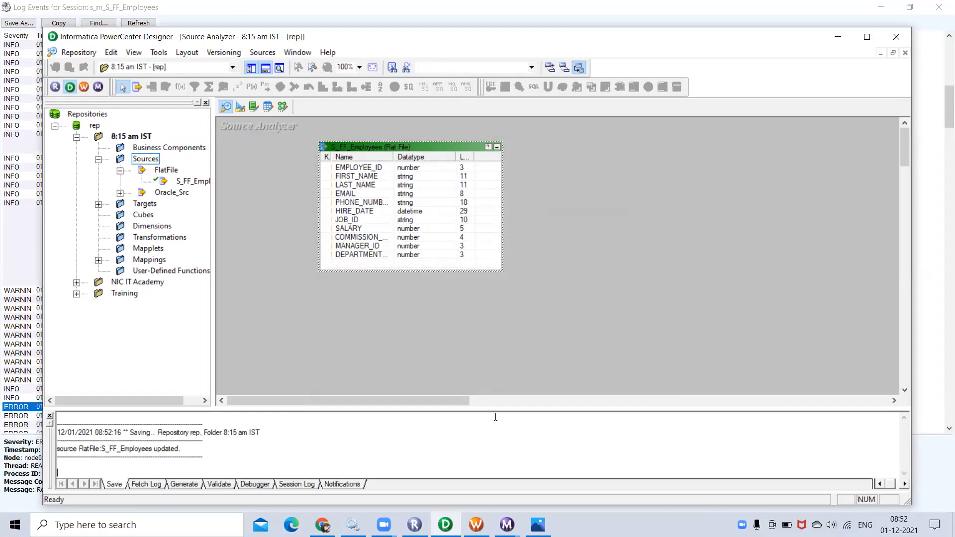
Start wf_S_FF_Employees again from the Workflow Manager canvas and close the old Log Events window
{"action": "left_click", "coordinate": [476, 524]}
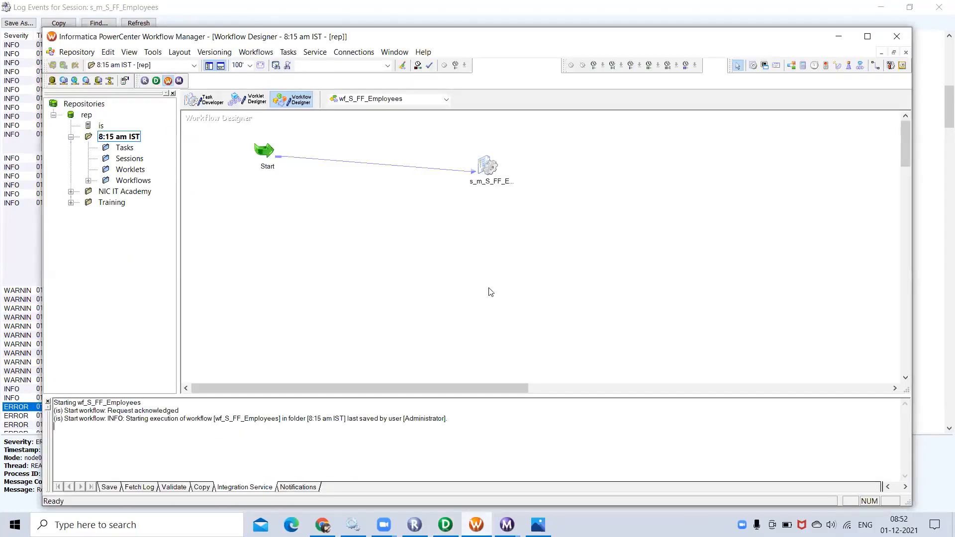
{"action": "right_click", "coordinate": [502, 227]}
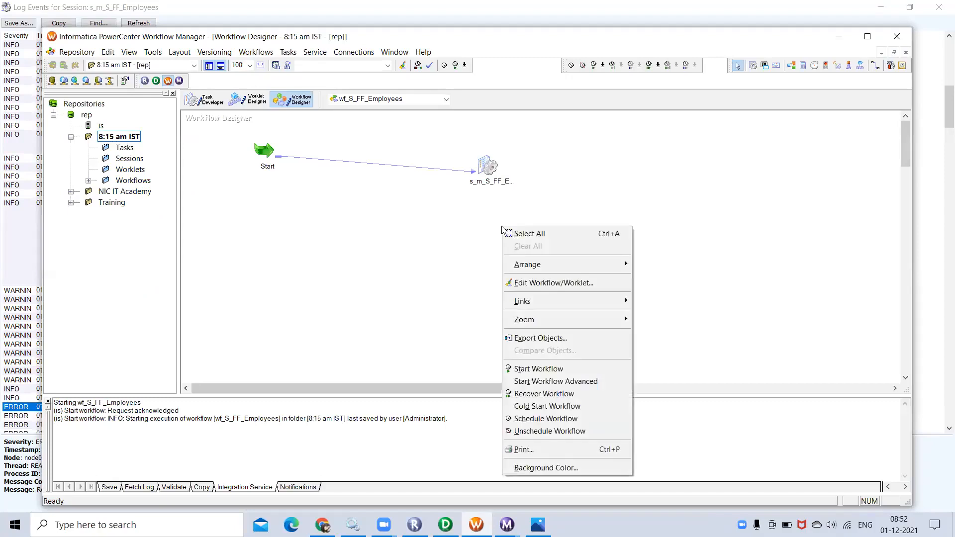
{"action": "left_click", "coordinate": [530, 376]}
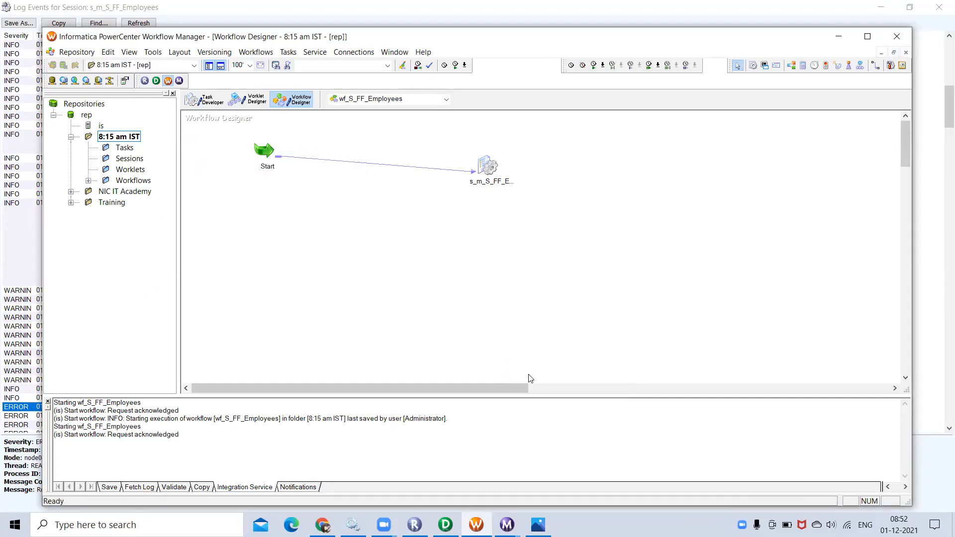
{"action": "left_click", "coordinate": [507, 525]}
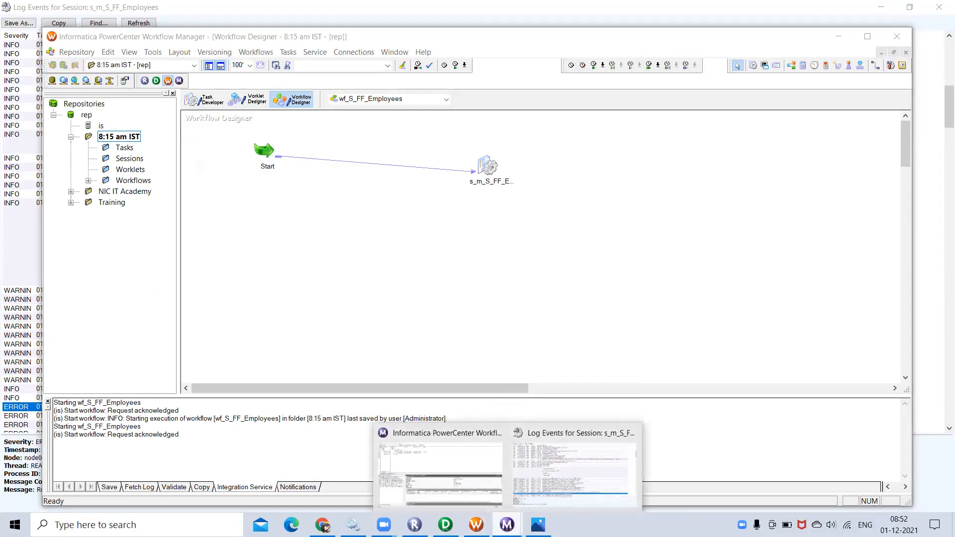
{"action": "left_click", "coordinate": [572, 467]}
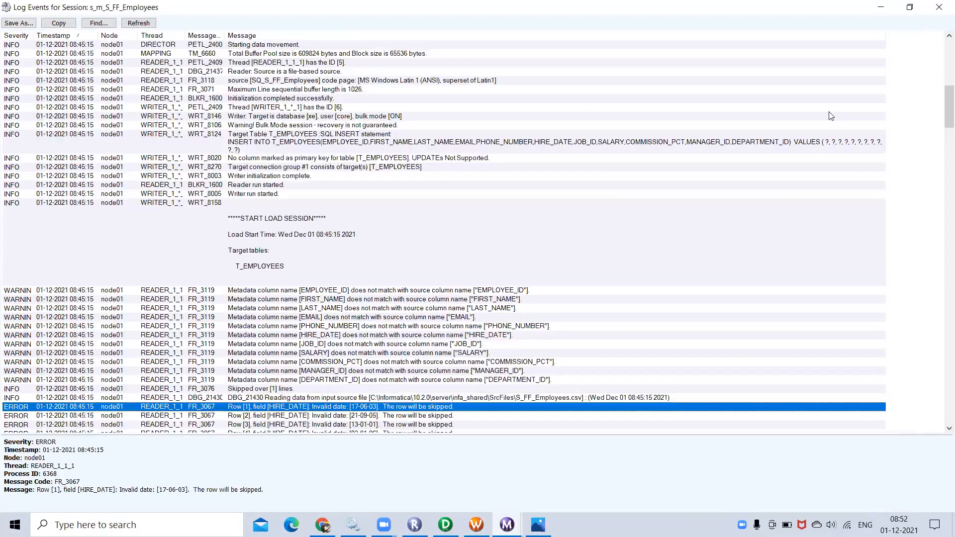
{"action": "left_click", "coordinate": [938, 8]}
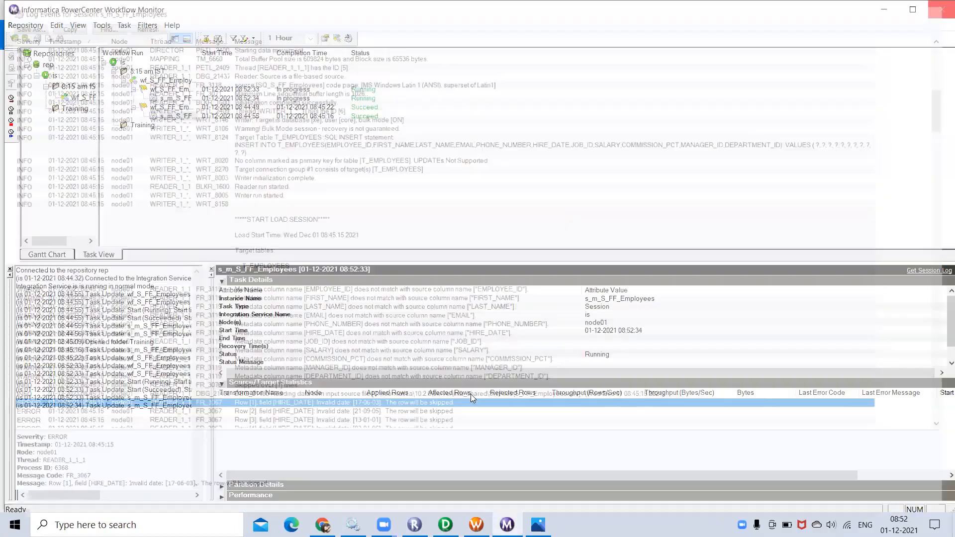
Filter to wf_S_FF_Employees runs and check the latest session's source qualifier row statistics
{"action": "left_click", "coordinate": [884, 9]}
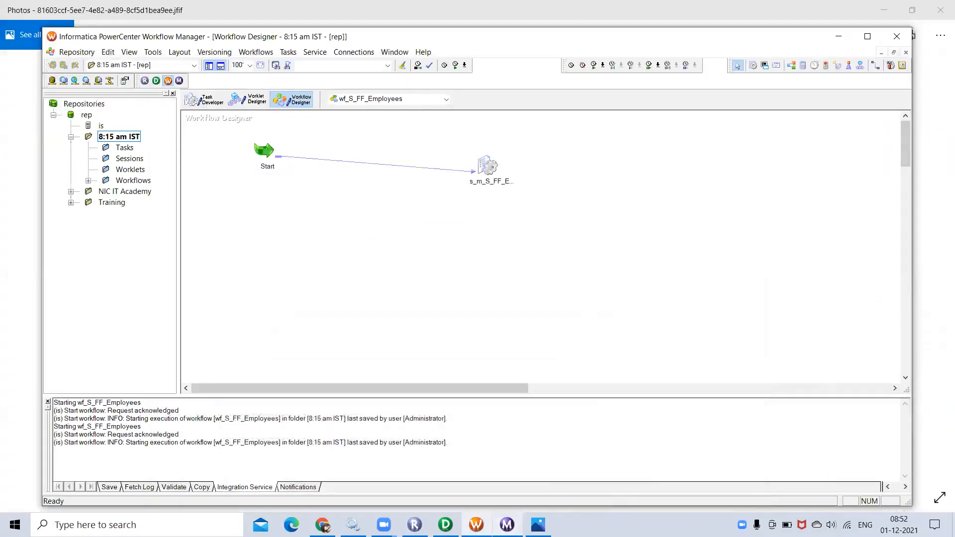
{"action": "left_click", "coordinate": [506, 524]}
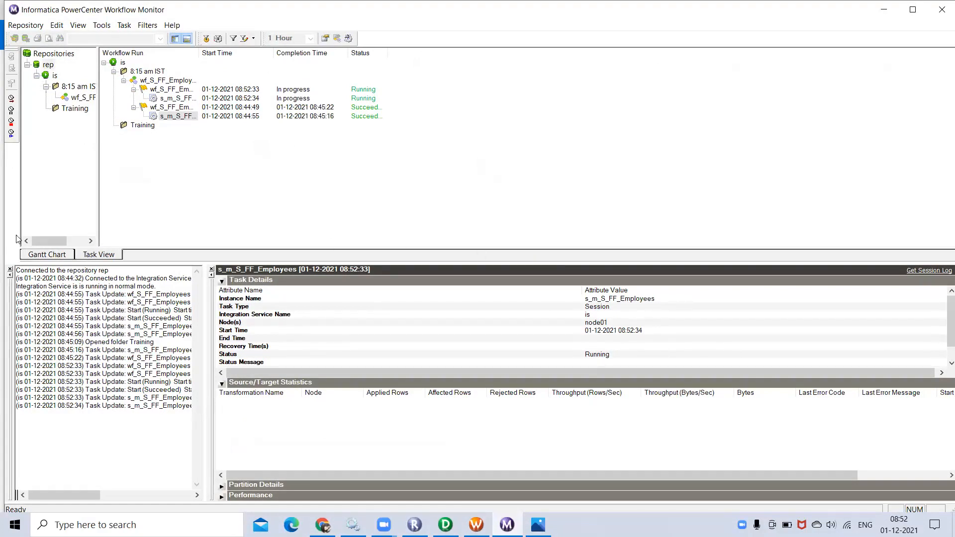
{"action": "left_click", "coordinate": [80, 97]}
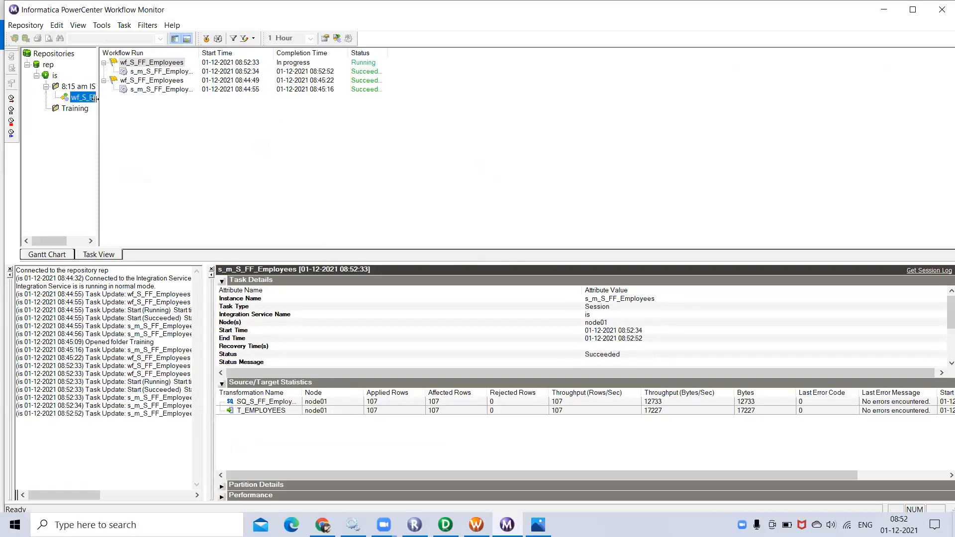
{"action": "left_click", "coordinate": [161, 72]}
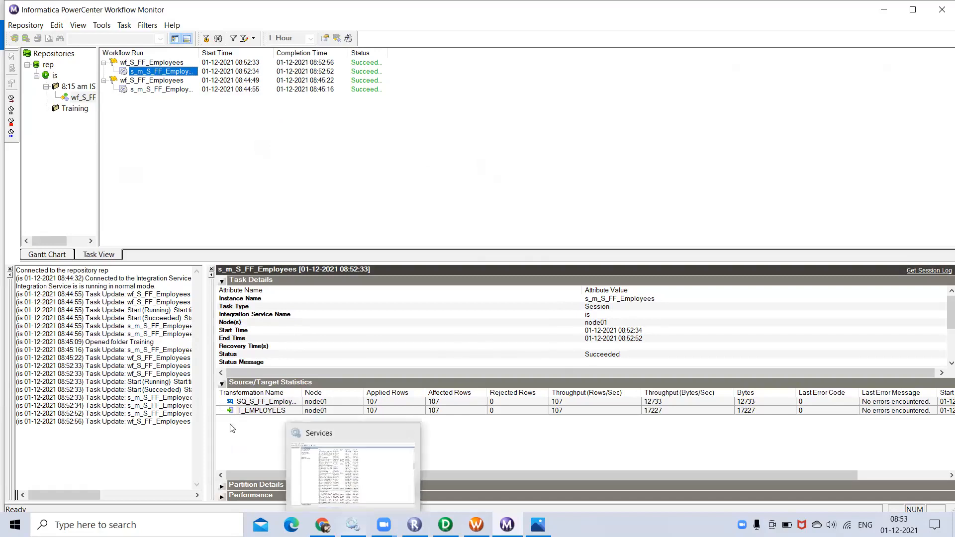
{"action": "left_click", "coordinate": [242, 403]}
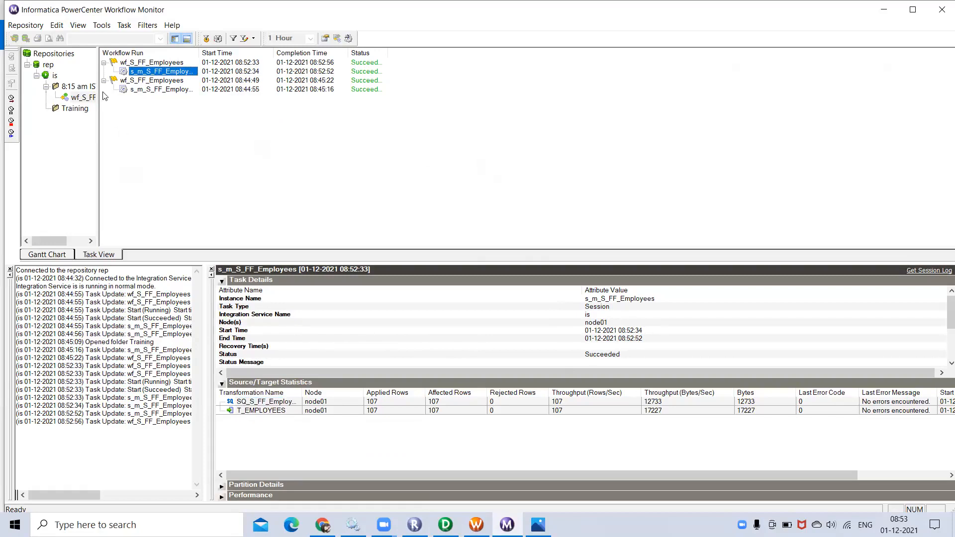
Open the earlier 08:44 run's Workflow Details and view its s_m_S_FF_Employees session statistics
{"action": "left_click", "coordinate": [181, 82]}
{"action": "double_click", "coordinate": [182, 82]}
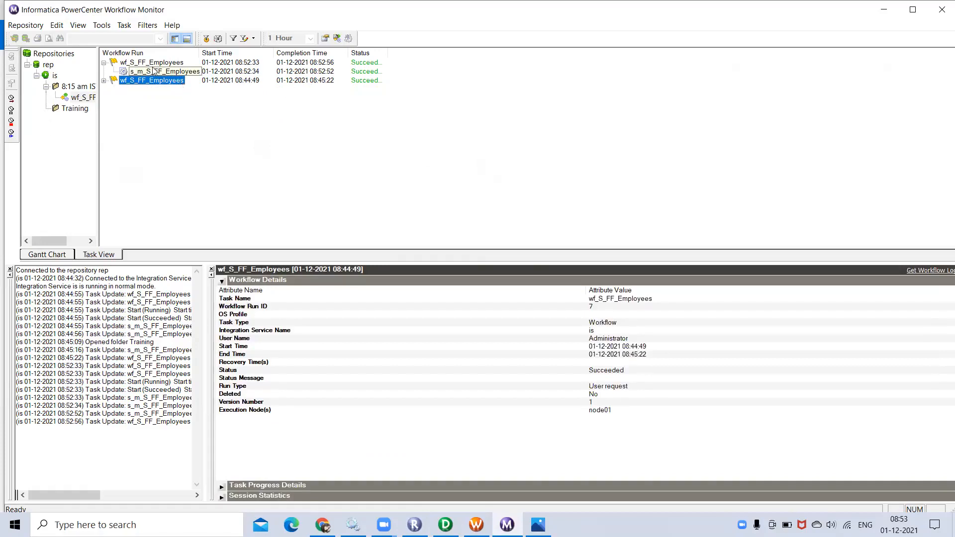
{"action": "left_click", "coordinate": [104, 81]}
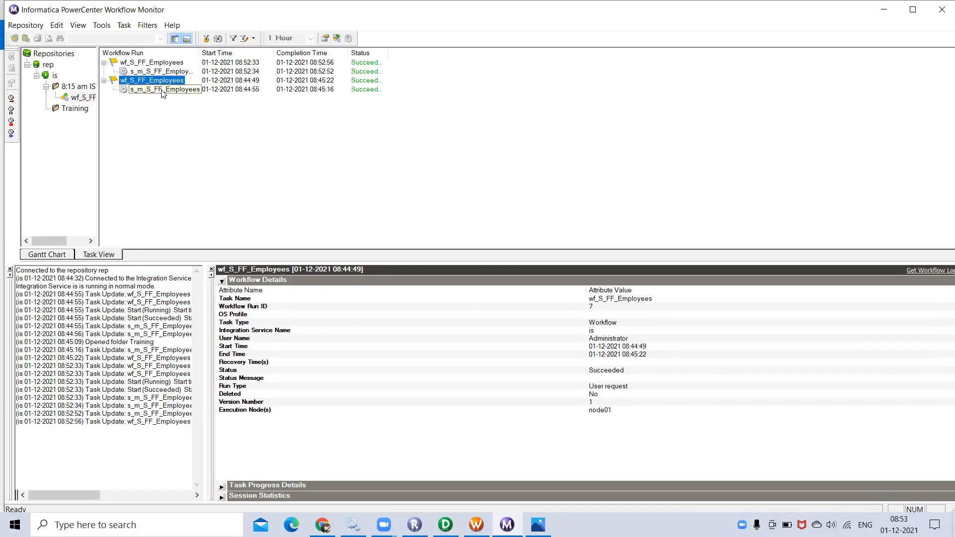
{"action": "left_click", "coordinate": [162, 93]}
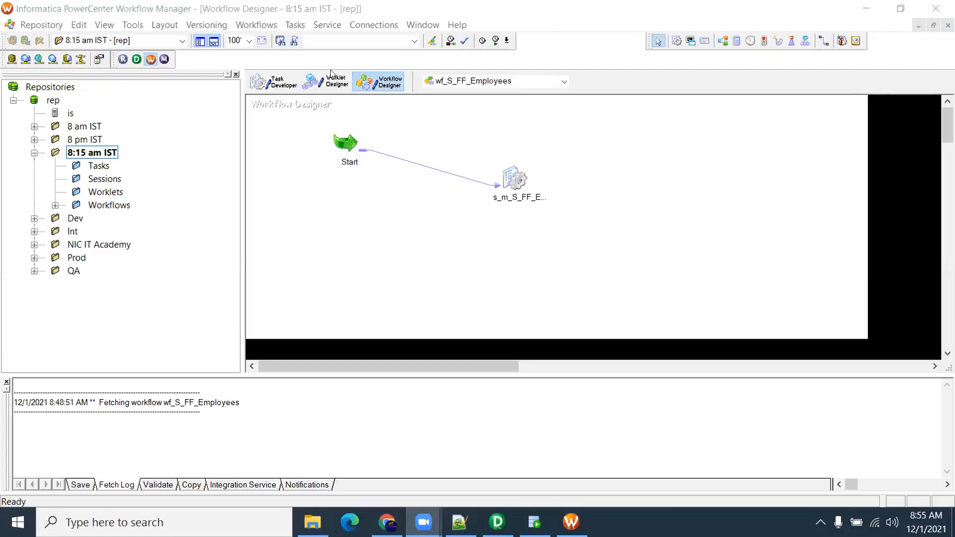
{"action": "double_click", "coordinate": [514, 180]}
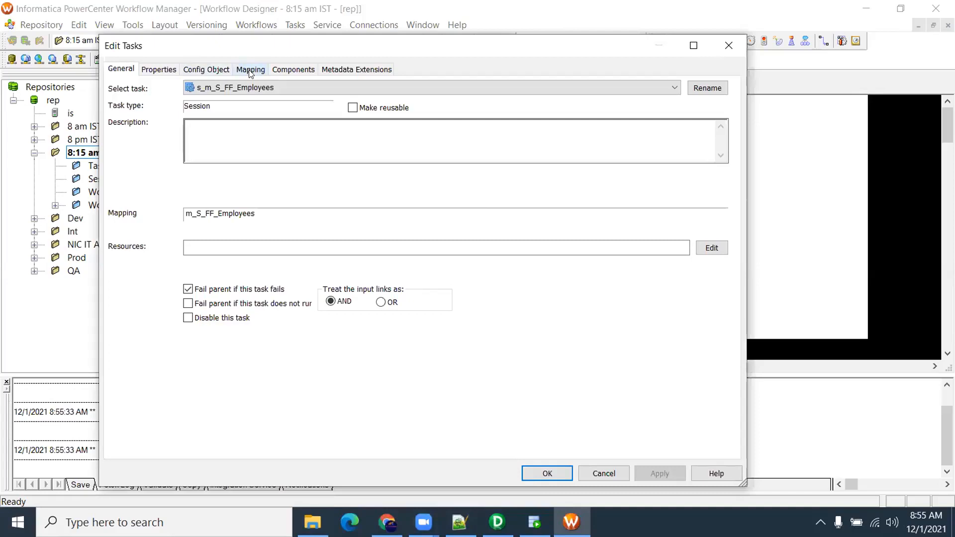
{"action": "left_click", "coordinate": [249, 72]}
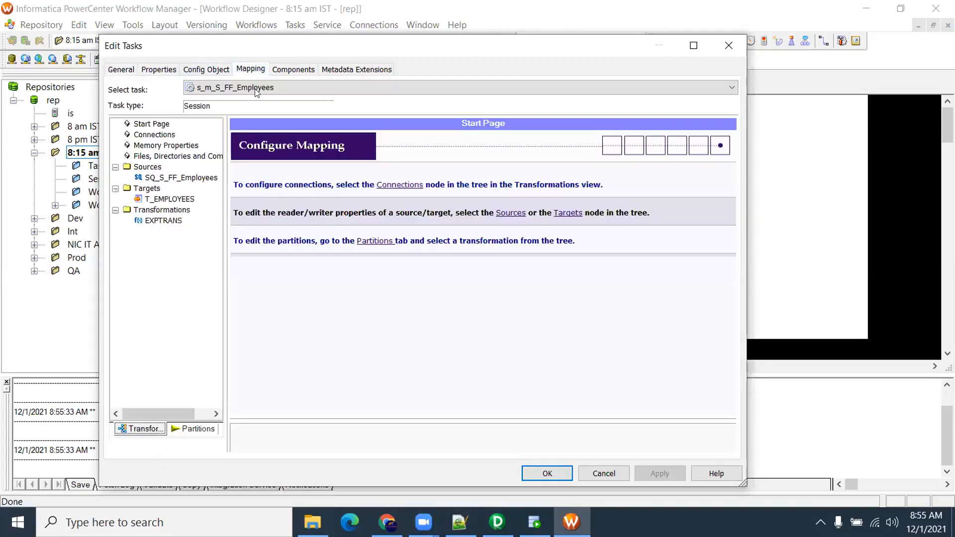
{"action": "left_click", "coordinate": [177, 180]}
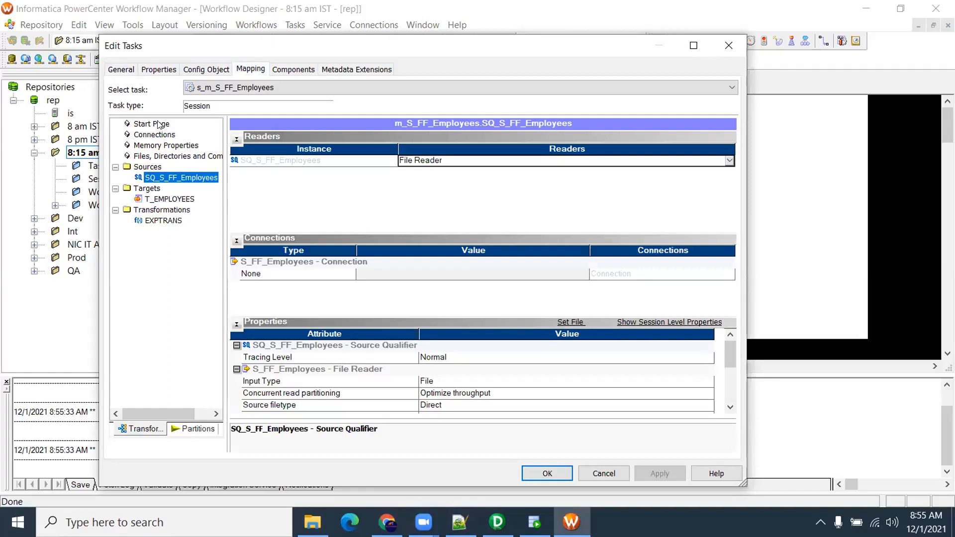
{"action": "left_click", "coordinate": [197, 71]}
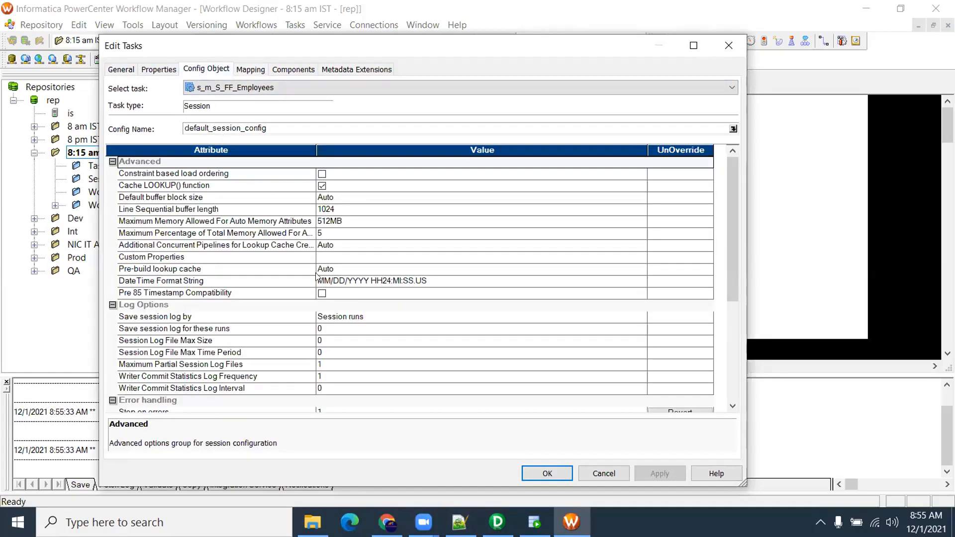
{"action": "scroll", "coordinate": [314, 279], "scroll_direction": "down", "scroll_amount": 4}
{"action": "left_click", "coordinate": [261, 281]}
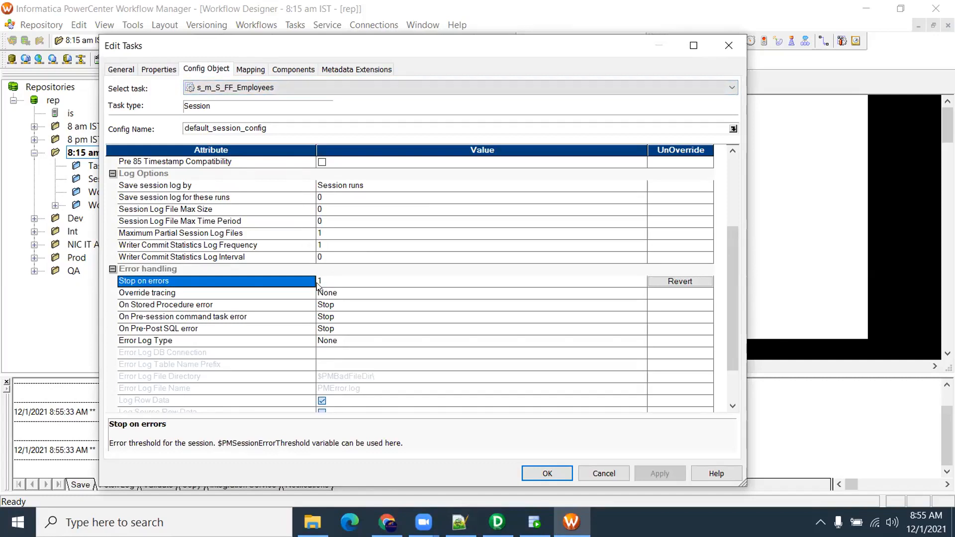
{"action": "left_click", "coordinate": [129, 75]}
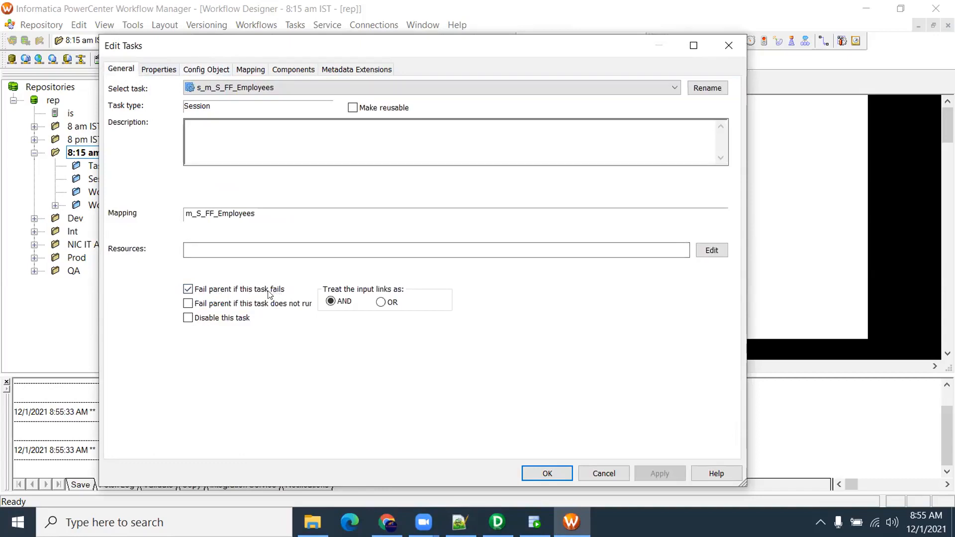
{"action": "left_click", "coordinate": [725, 45]}
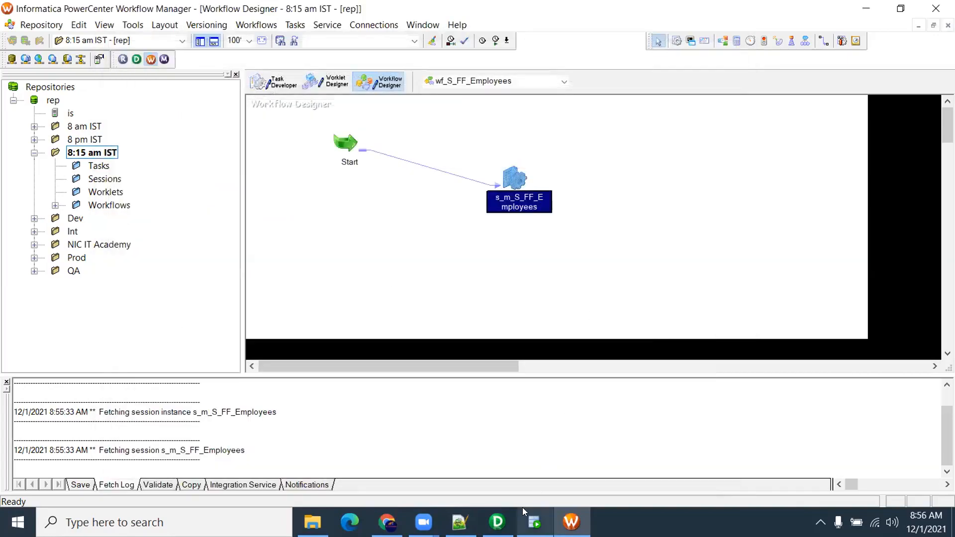
{"action": "left_click", "coordinate": [436, 219]}
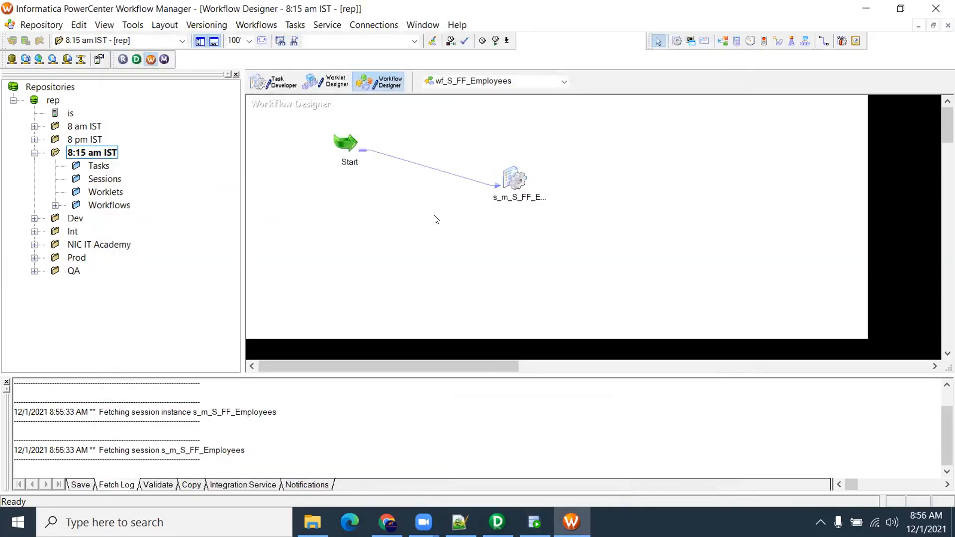
{"action": "left_click", "coordinate": [462, 33]}
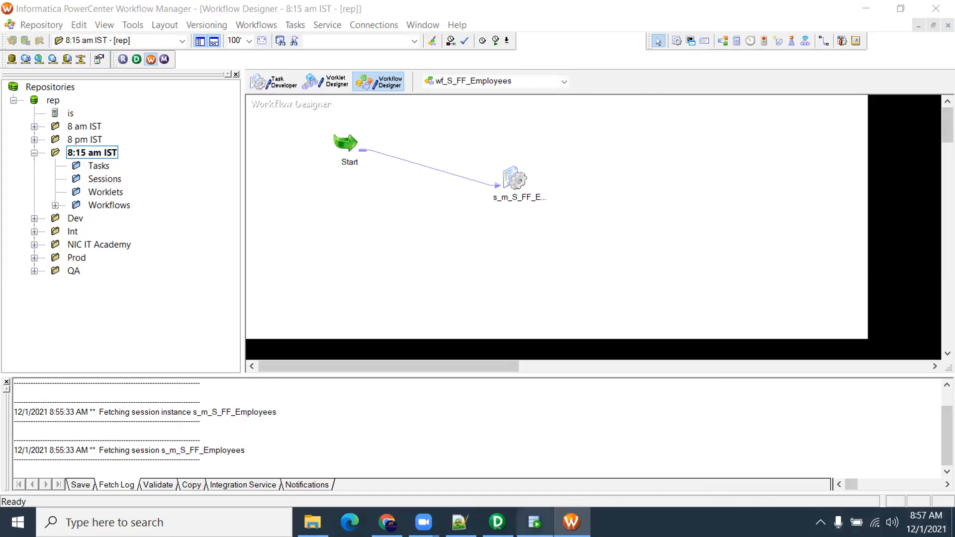
Add a 1 on line 14 of new 138, beneath 'update strategy', followed by two new lines
{"action": "left_click", "coordinate": [460, 522]}
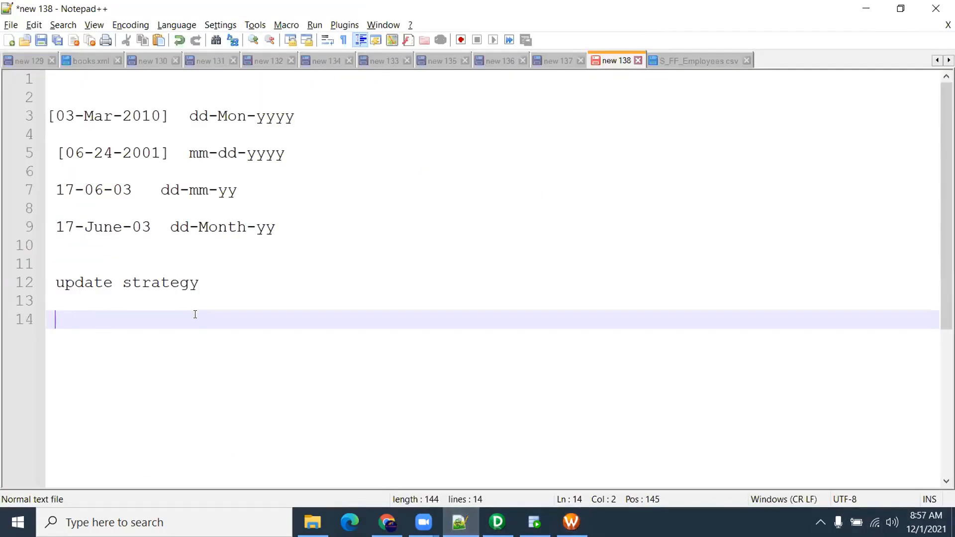
{"action": "type", "text": "1"}
{"action": "key", "text": "Return"}
{"action": "key", "text": "Return"}
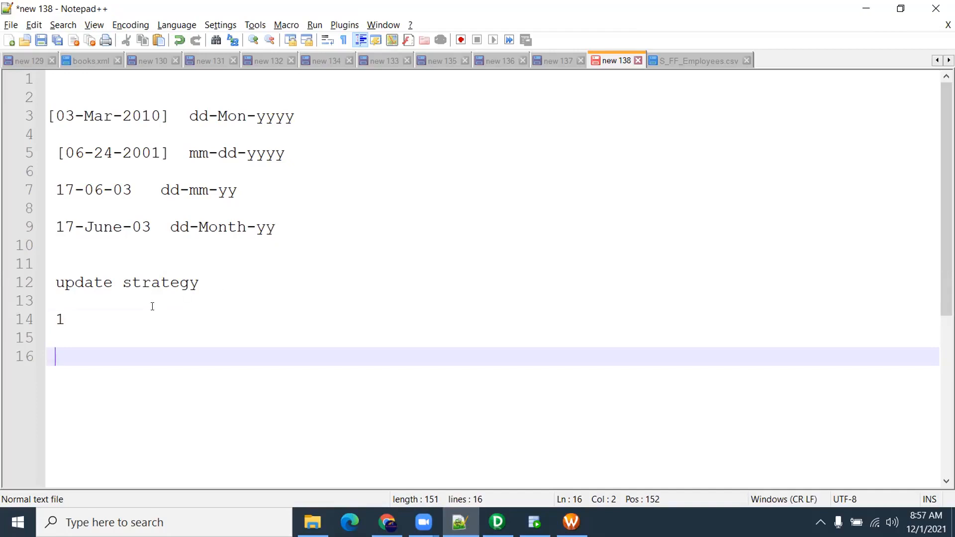
{"action": "left_click", "coordinate": [113, 252]}
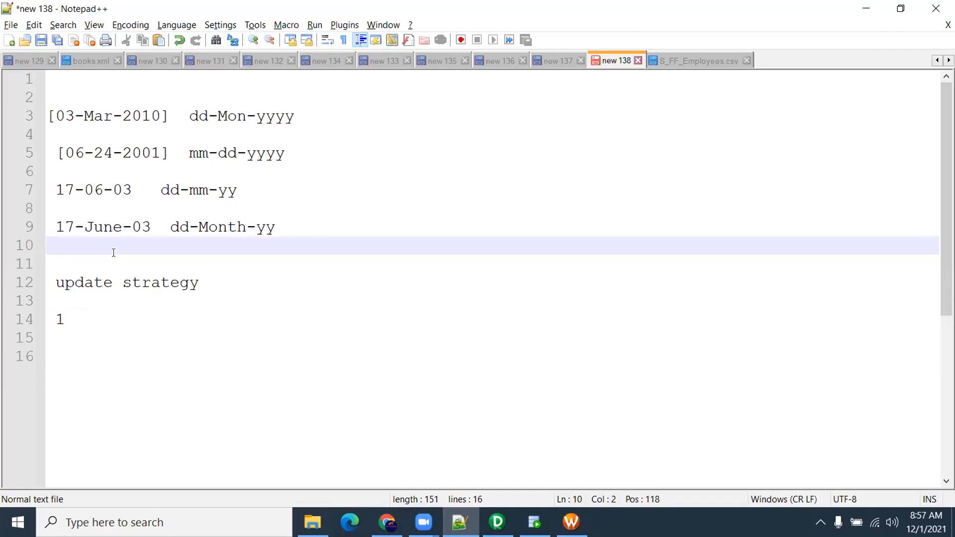
{"action": "key", "text": "Return"}
{"action": "key", "text": "Return"}
{"action": "type", "text": "2313434334"}
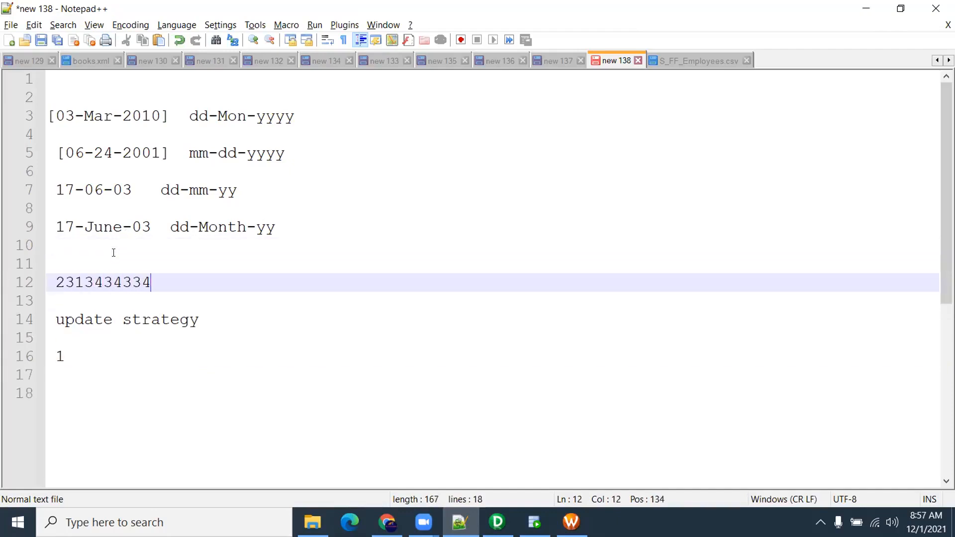
{"action": "key", "text": "BackSpace"}
{"action": "key", "text": "Return"}
{"action": "key", "text": "Return"}
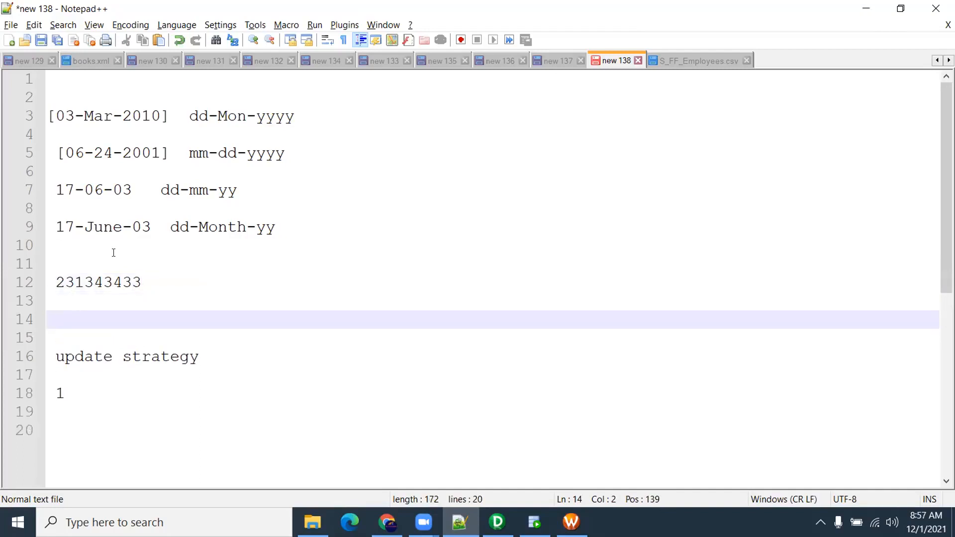
{"action": "type", "text": "1"}
{"action": "left_click_drag", "start_coordinate": [74, 317], "coordinate": [52, 318]}
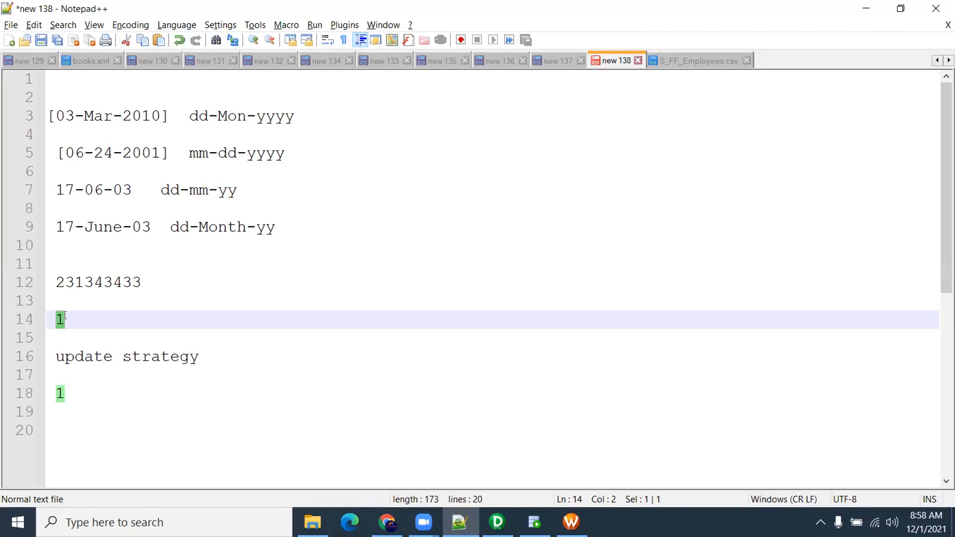
{"action": "double_click", "coordinate": [140, 280]}
{"action": "key", "text": "shift+Home"}
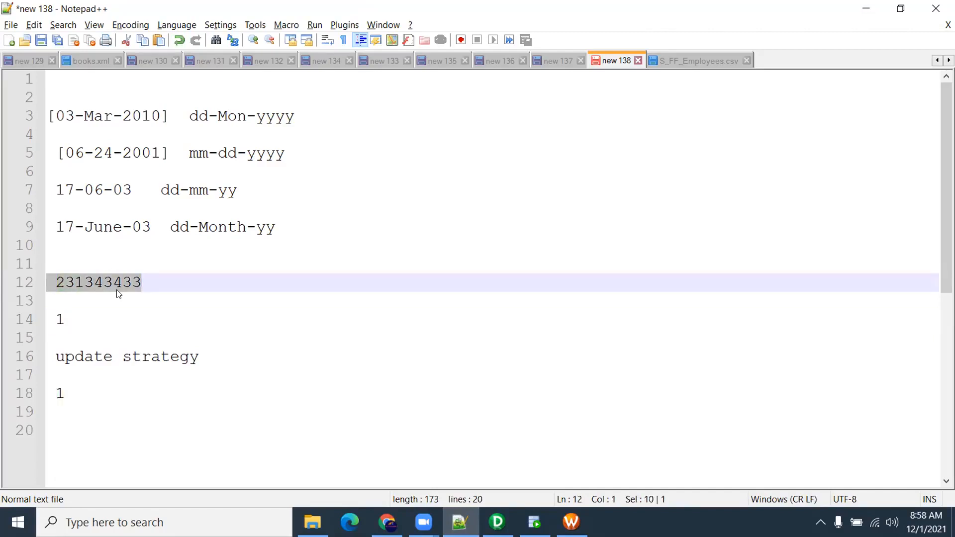
{"action": "left_click", "coordinate": [145, 282]}
{"action": "left_click_drag", "start_coordinate": [122, 284], "coordinate": [51, 286]}
{"action": "key", "text": "ctrl+c"}
{"action": "left_click", "coordinate": [153, 276]}
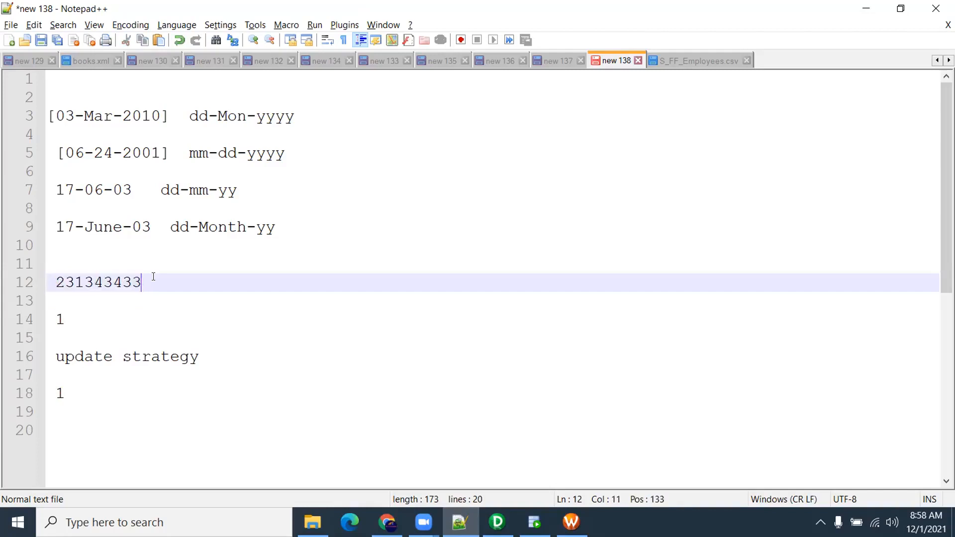
{"action": "key", "text": "Return"}
{"action": "key", "text": "Return"}
{"action": "key", "text": "ctrl+v"}
{"action": "key", "text": "BackSpace"}
{"action": "type", "text": "2"}
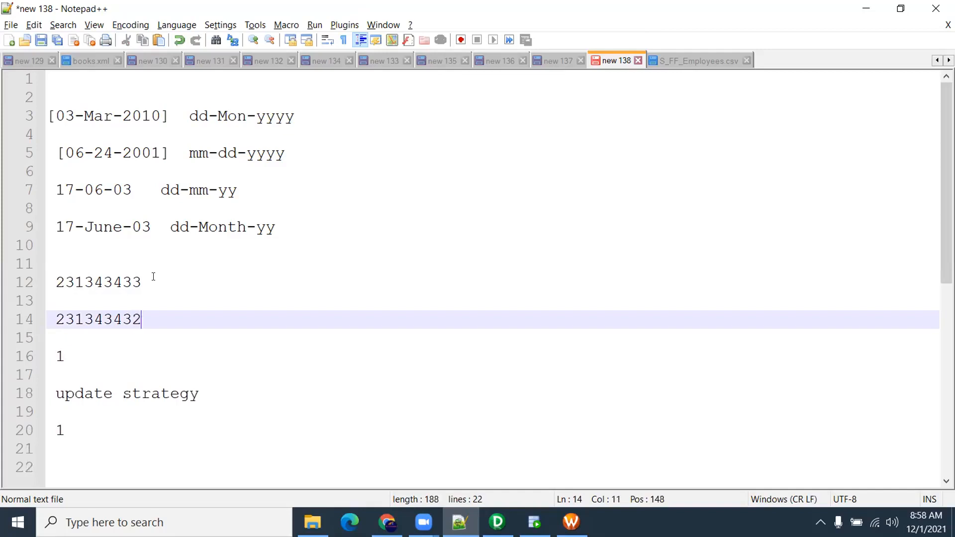
{"action": "key", "text": "Return"}
{"action": "key", "text": "Return"}
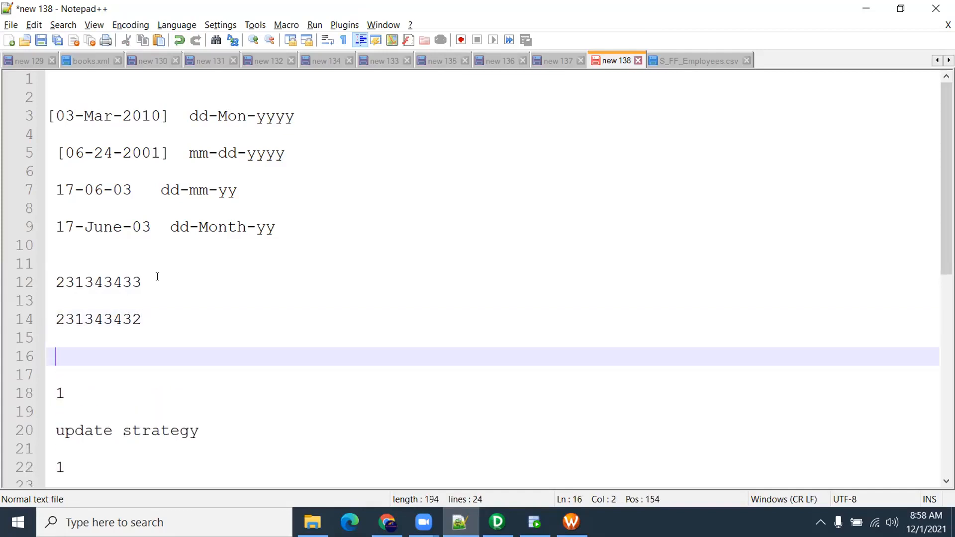
{"action": "scroll", "coordinate": [157, 276], "scroll_direction": "down", "scroll_amount": 2}
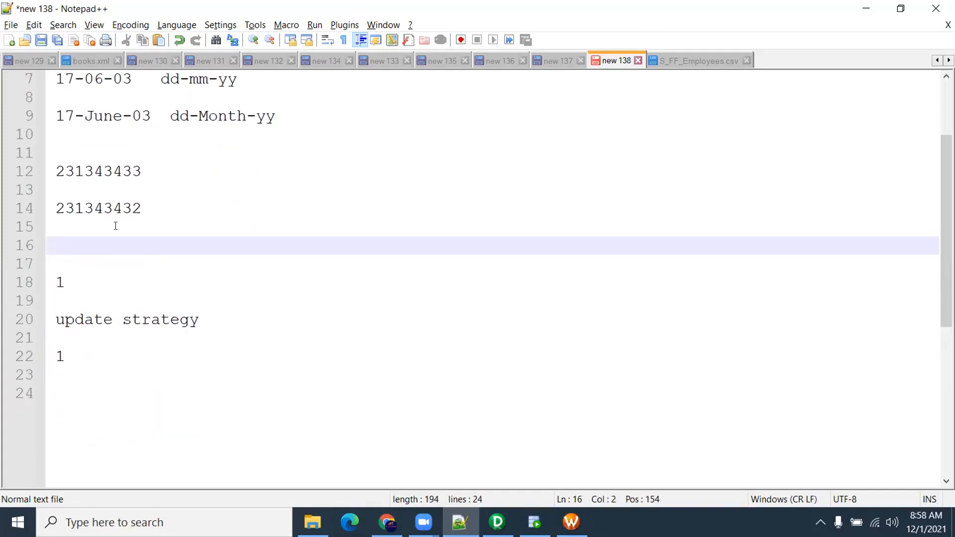
{"action": "double_click", "coordinate": [106, 206]}
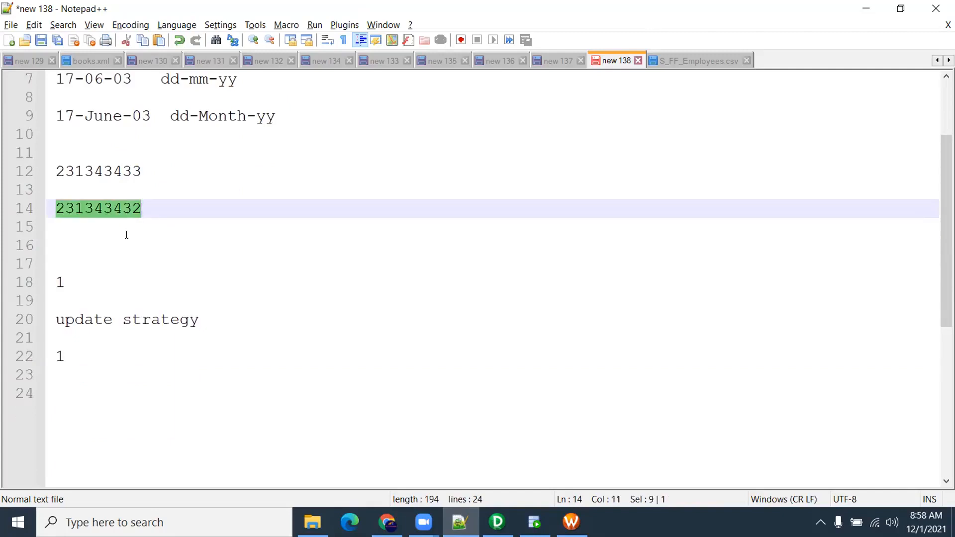
{"action": "left_click", "coordinate": [96, 237]}
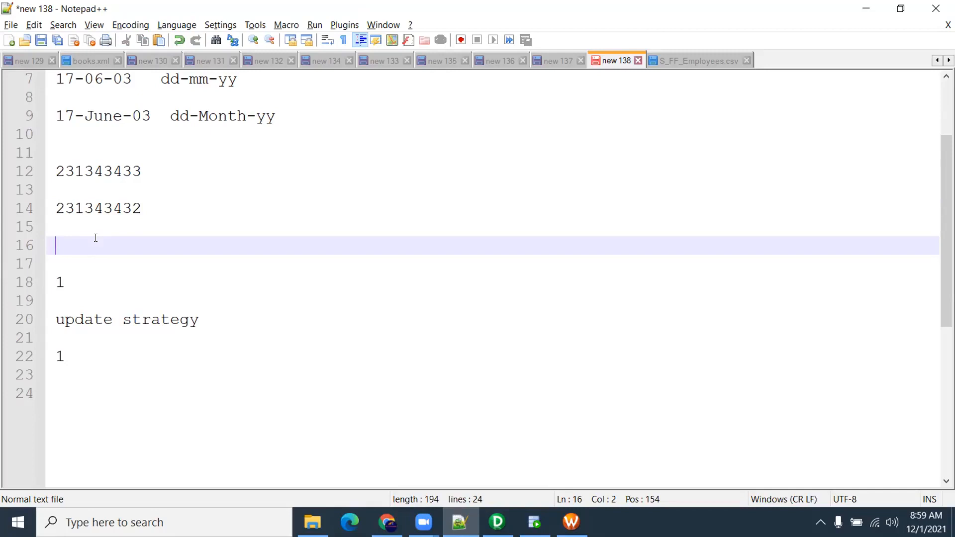
{"action": "double_click", "coordinate": [109, 208]}
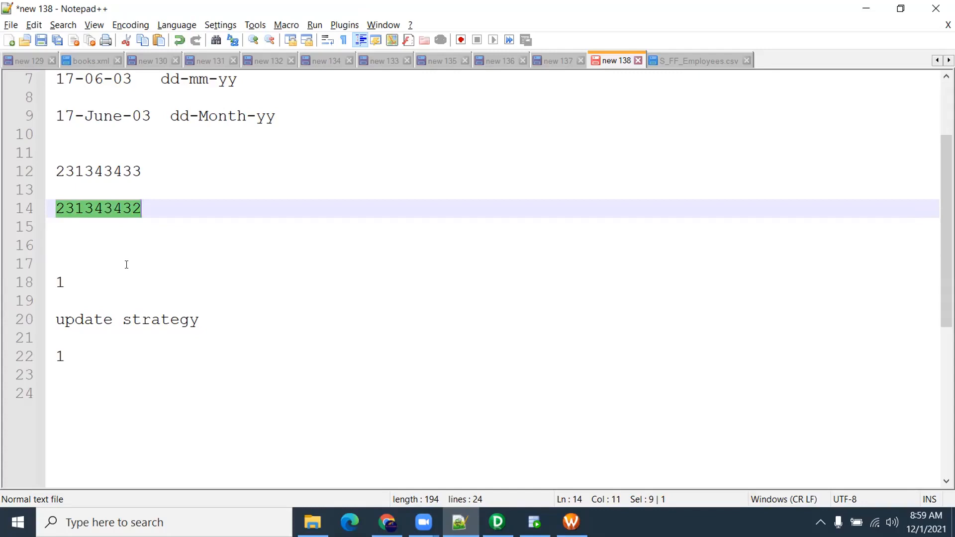
{"action": "left_click", "coordinate": [105, 210]}
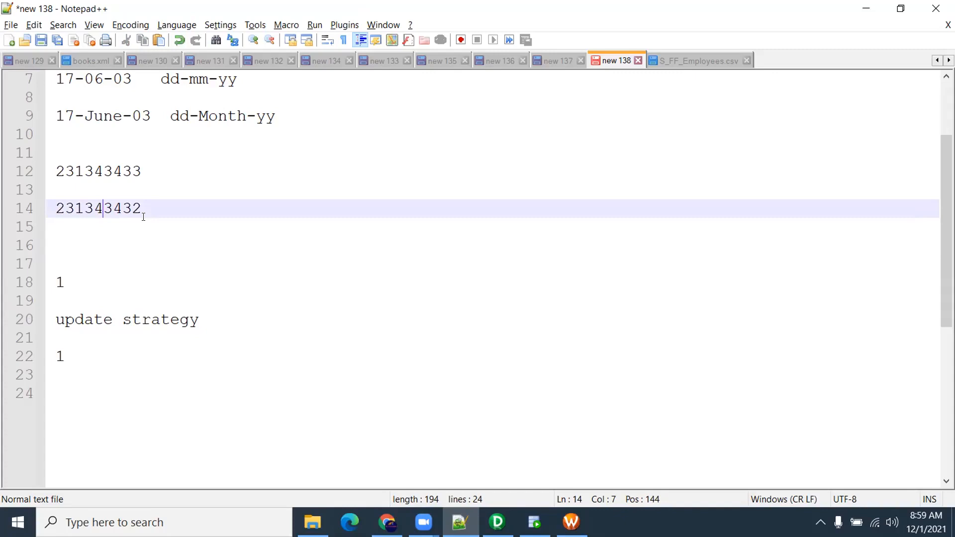
{"action": "left_click", "coordinate": [161, 211]}
{"action": "type", "text": "`"}
{"action": "key", "text": "BackSpace"}
{"action": "type", "text": "~"}
{"action": "left_click", "coordinate": [95, 209]}
{"action": "type", "text": "~"}
{"action": "left_click_drag", "start_coordinate": [151, 208], "coordinate": [56, 209]}
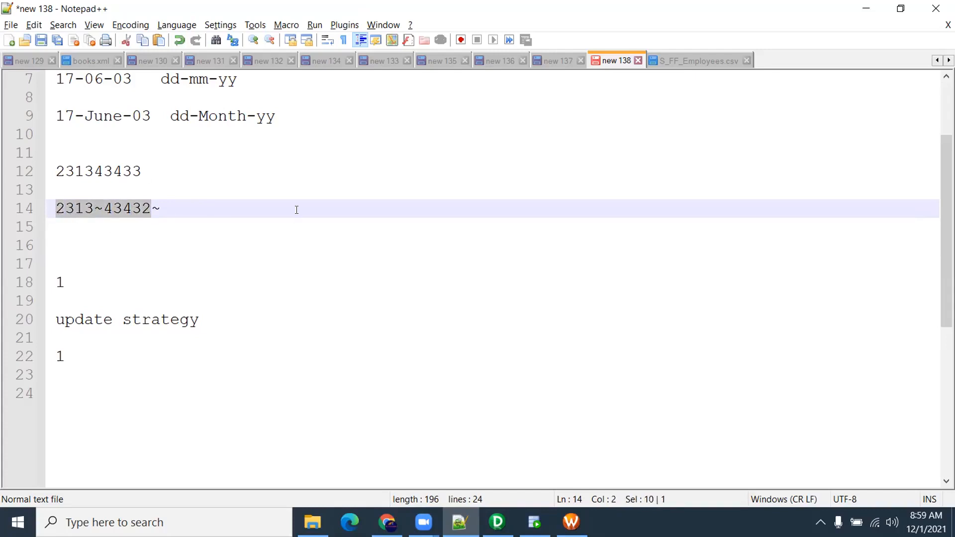
{"action": "left_click", "coordinate": [152, 208]}
{"action": "left_click_drag", "start_coordinate": [152, 208], "coordinate": [96, 208]}
{"action": "left_click", "coordinate": [103, 207]}
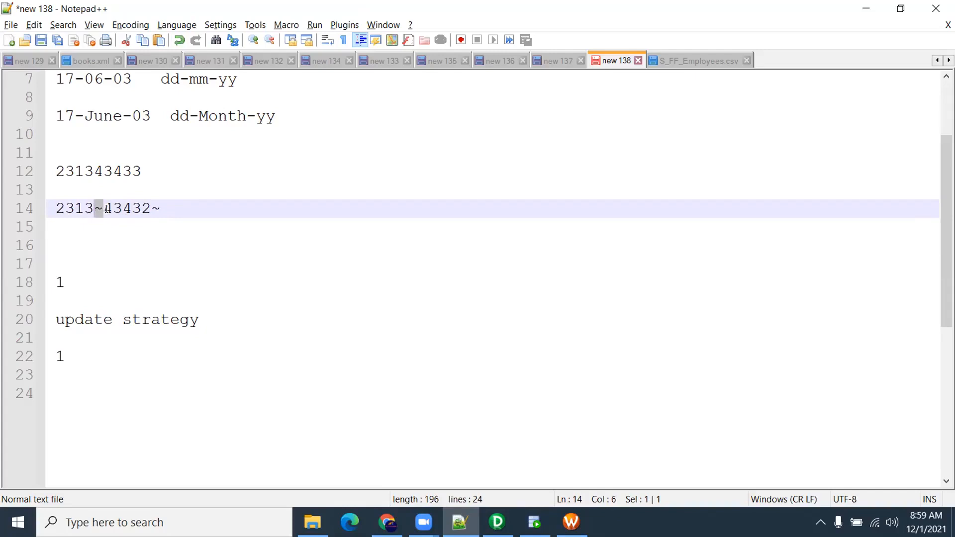
{"action": "key", "text": "Delete"}
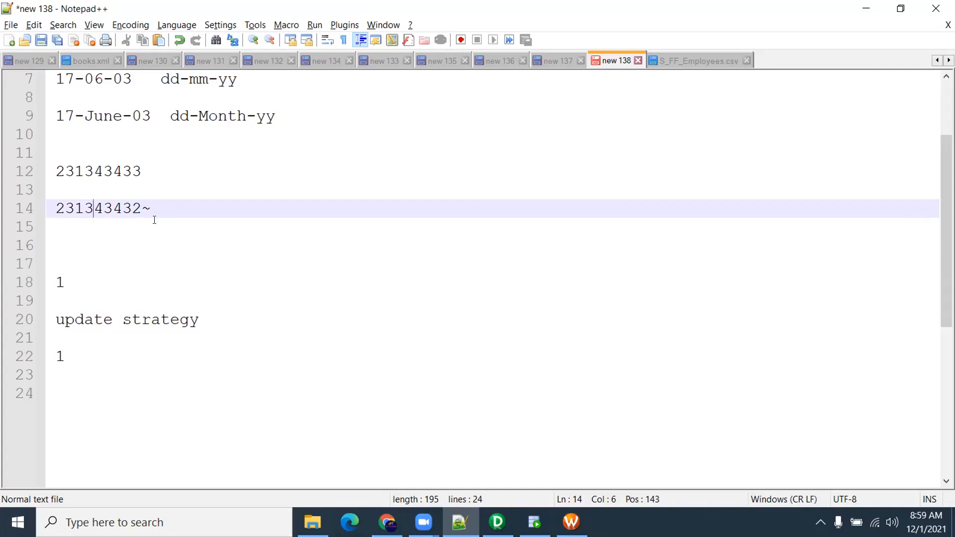
{"action": "left_click_drag", "start_coordinate": [150, 215], "coordinate": [11, 80]}
Delete lines 3–22 and the leftover '[' from new 138, then switch to PowerCenter Designer
{"action": "left_click_drag", "start_coordinate": [100, 353], "coordinate": [54, 63]}
{"action": "scroll", "coordinate": [71, 174], "scroll_direction": "up", "scroll_amount": 1}
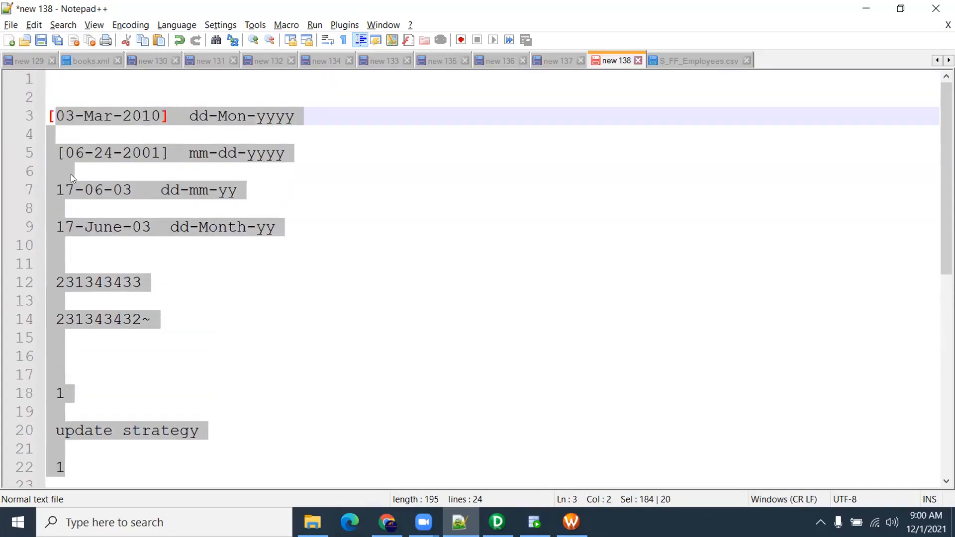
{"action": "left_click_drag", "start_coordinate": [57, 118], "coordinate": [130, 443]}
{"action": "key", "text": "Delete"}
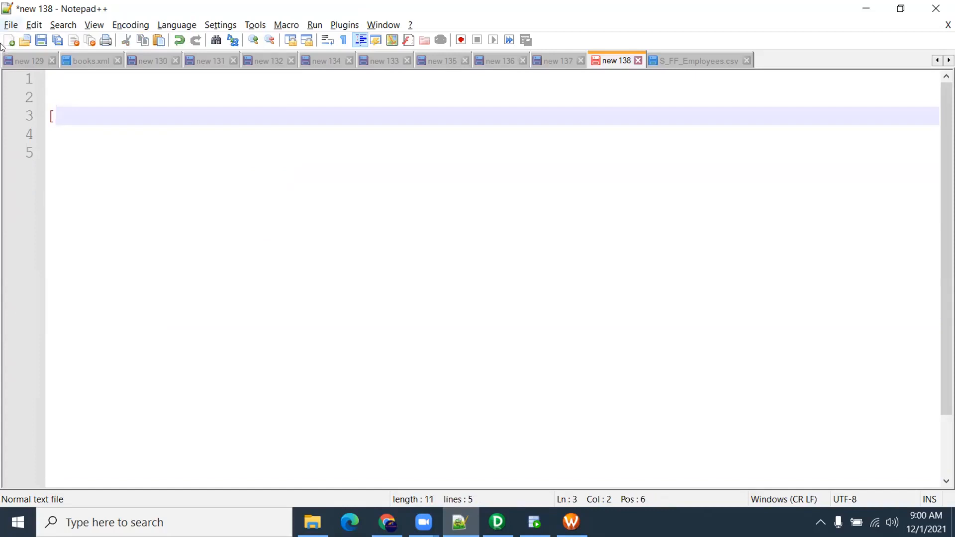
{"action": "left_click_drag", "start_coordinate": [55, 116], "coordinate": [23, 112]}
{"action": "key", "text": "Delete"}
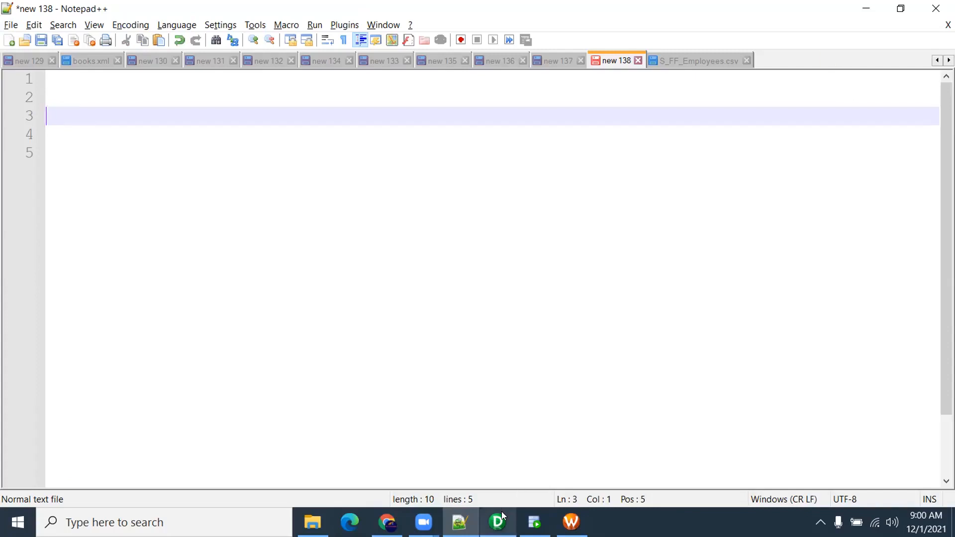
{"action": "mouse_move", "coordinate": [502, 512]}
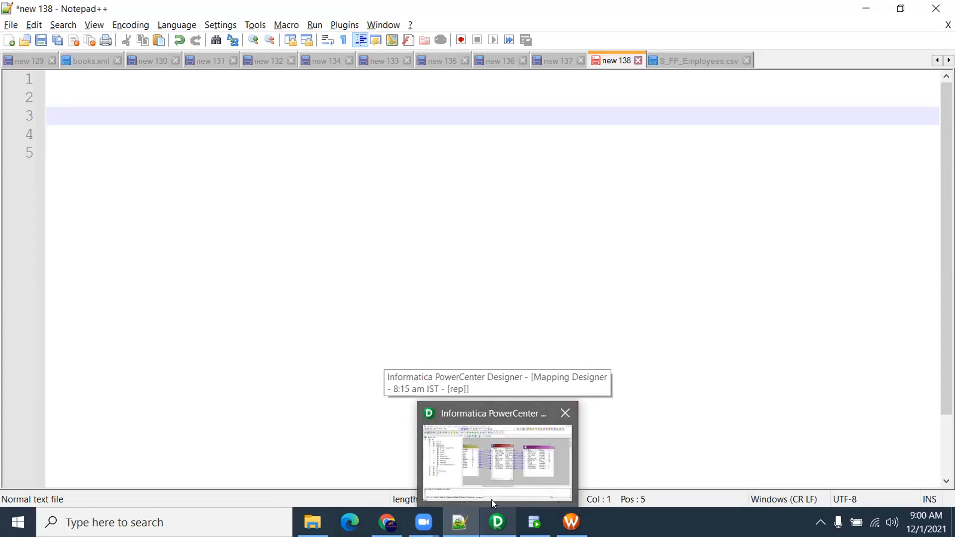
{"action": "mouse_move", "coordinate": [540, 489]}
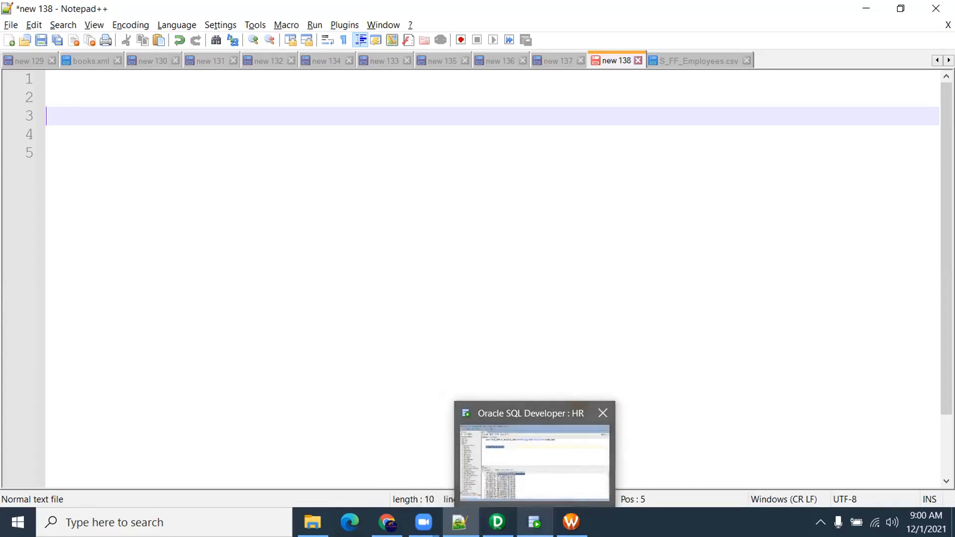
{"action": "left_click", "coordinate": [497, 522]}
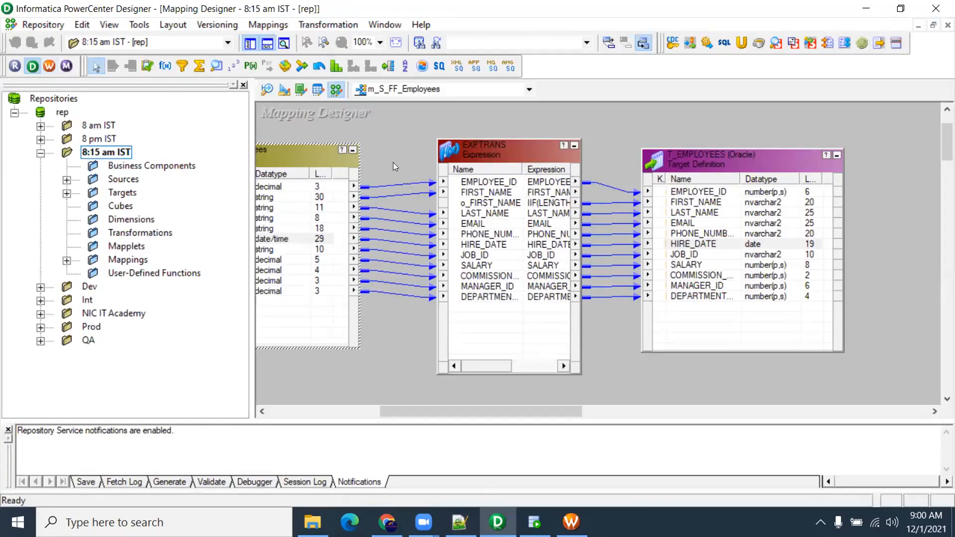
Move T_EMPLOYEES up and right and shift EXPTRANS slightly right in m_S_FF_Employees
{"action": "left_click", "coordinate": [829, 28]}
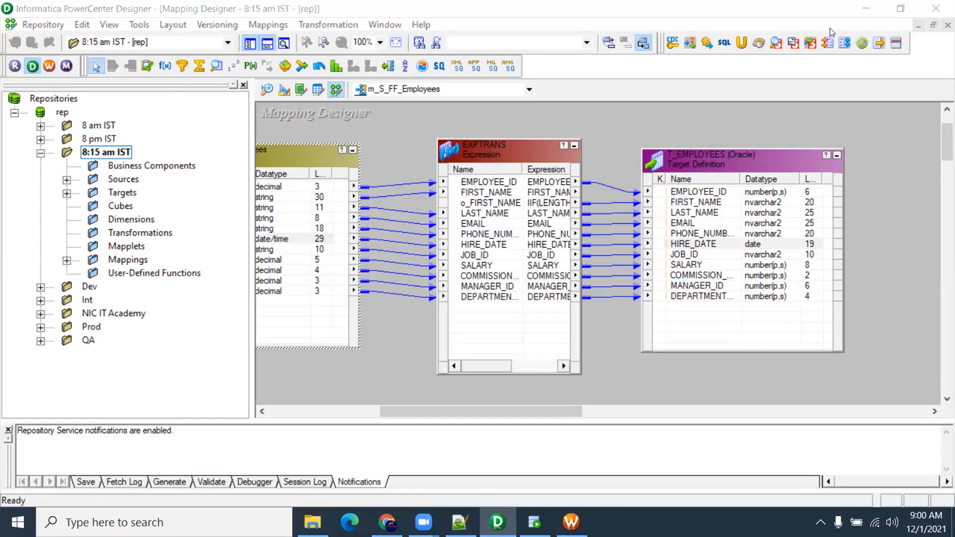
{"action": "left_click", "coordinate": [608, 119]}
{"action": "left_click_drag", "start_coordinate": [686, 149], "coordinate": [724, 129]}
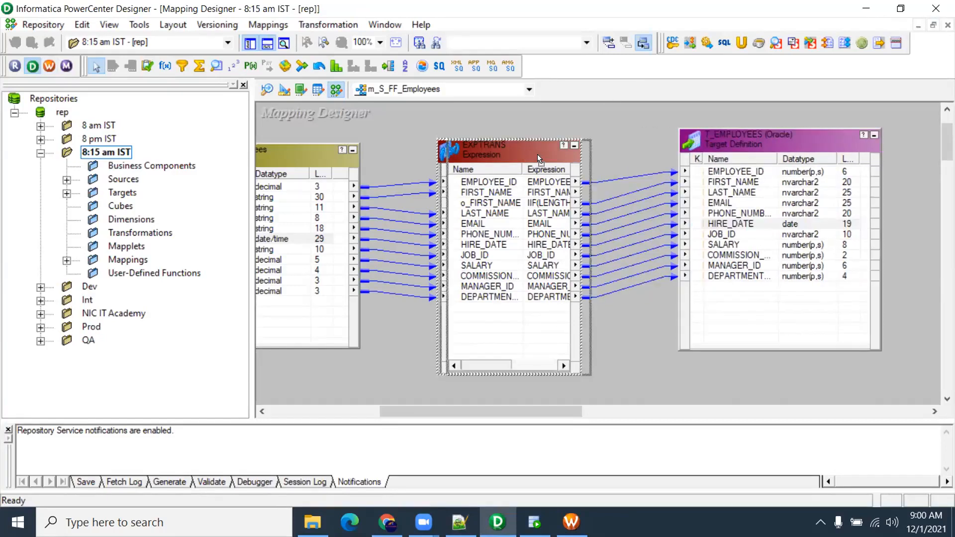
{"action": "left_click_drag", "start_coordinate": [539, 155], "coordinate": [558, 153]}
Open s_FF_EMP_fw from the SrcFiles\One folder in Notepad
{"action": "key", "text": "alt+Tab"}
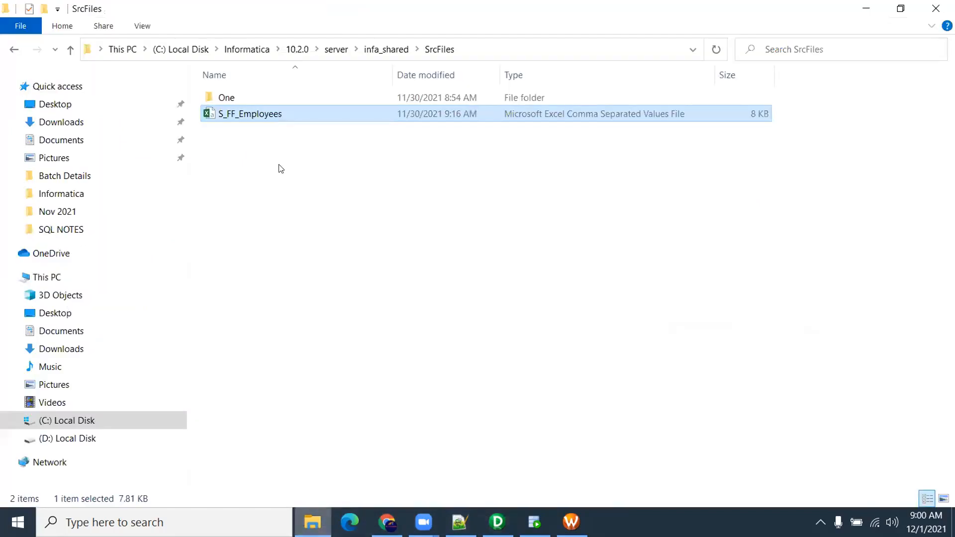
{"action": "double_click", "coordinate": [232, 98]}
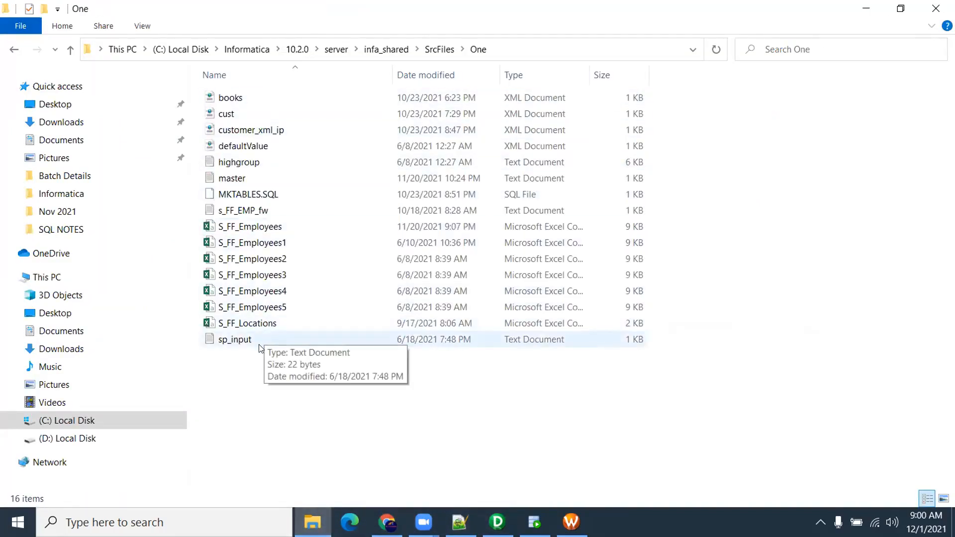
{"action": "left_click", "coordinate": [280, 215]}
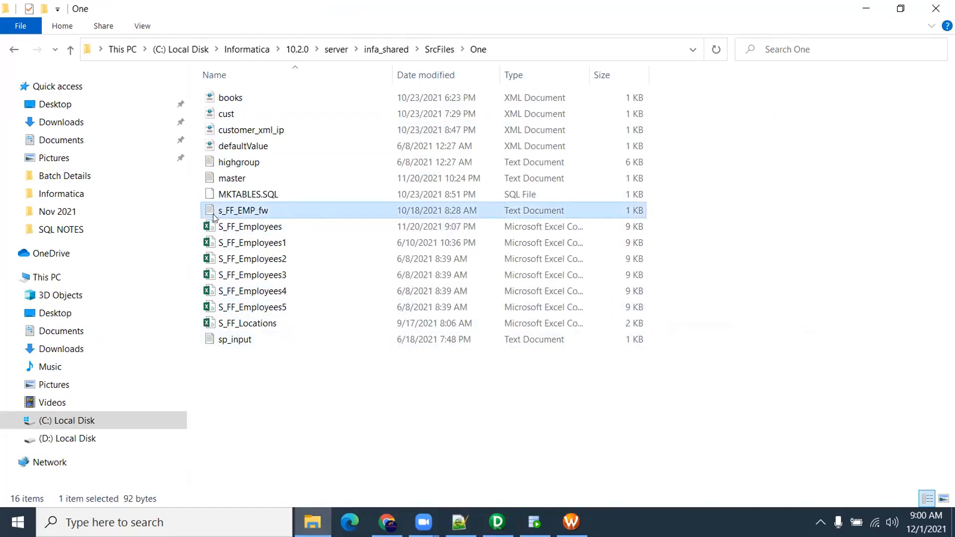
{"action": "double_click", "coordinate": [259, 213]}
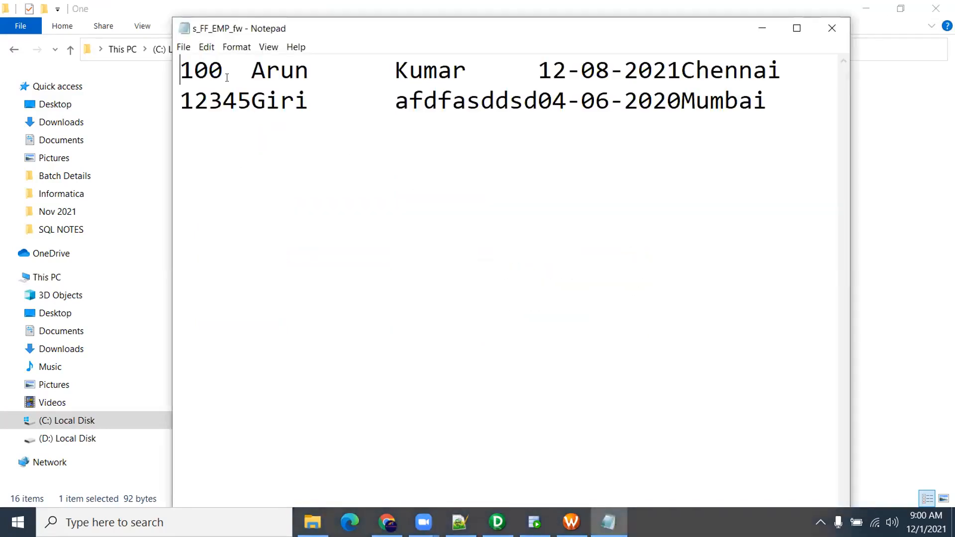
Inspect the fixed-width fields and trailing spaces after Chennai and Mumbai, then close s_FF_EMP_fw
{"action": "left_click_drag", "start_coordinate": [180, 70], "coordinate": [782, 119]}
{"action": "left_click", "coordinate": [390, 70]}
{"action": "left_click", "coordinate": [562, 76]}
{"action": "left_click", "coordinate": [782, 103]}
{"action": "left_click_drag", "start_coordinate": [779, 69], "coordinate": [830, 76]}
{"action": "left_click_drag", "start_coordinate": [769, 102], "coordinate": [829, 104]}
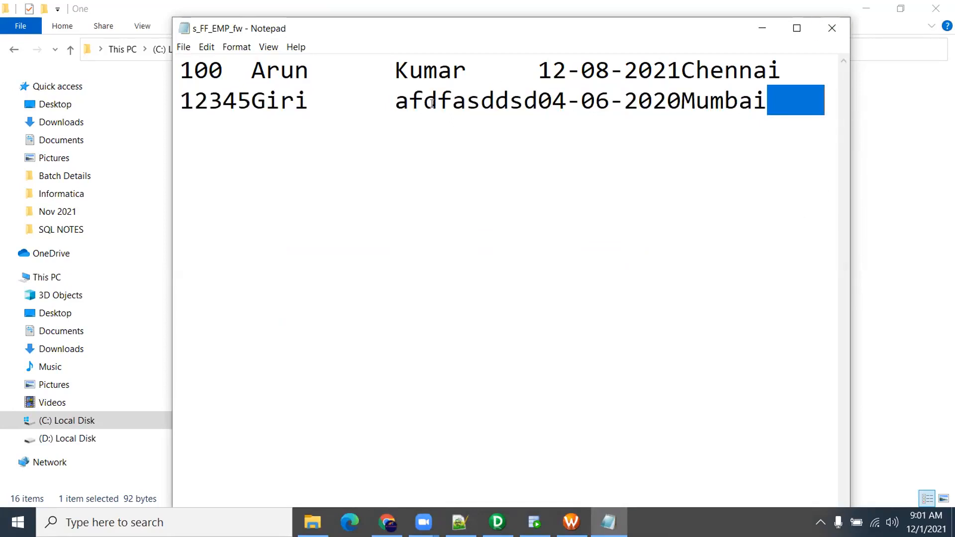
{"action": "left_click", "coordinate": [325, 88]}
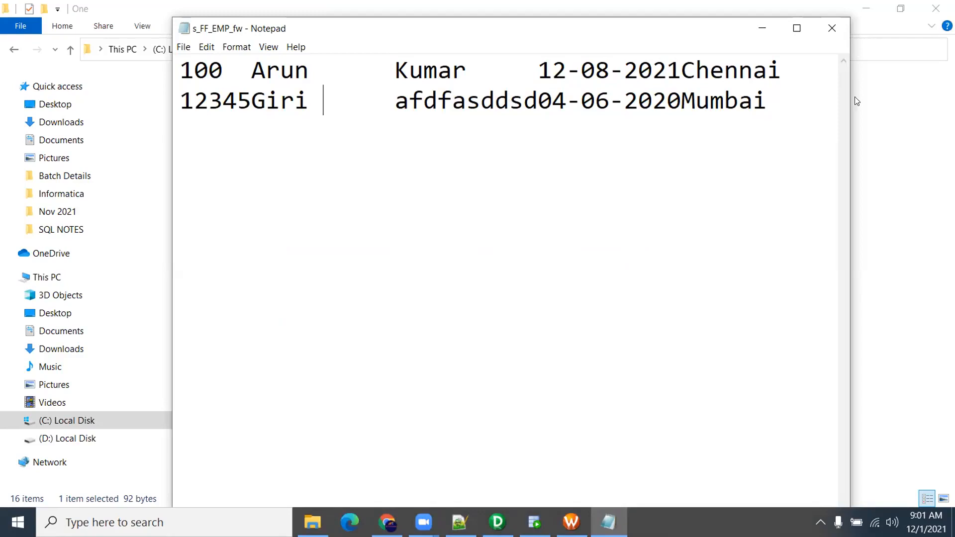
{"action": "left_click", "coordinate": [832, 28]}
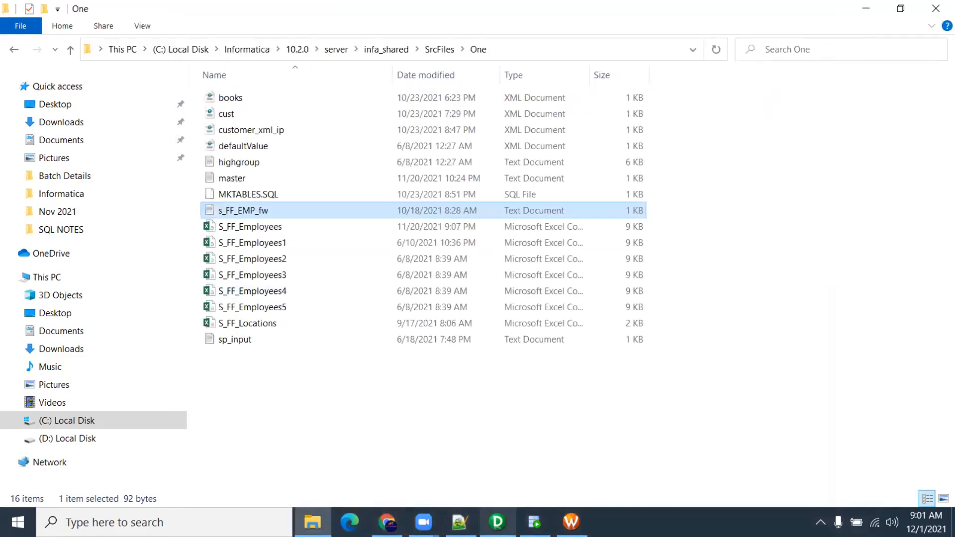
Clear all objects from the Source Analyzer workspace
{"action": "left_click", "coordinate": [497, 521]}
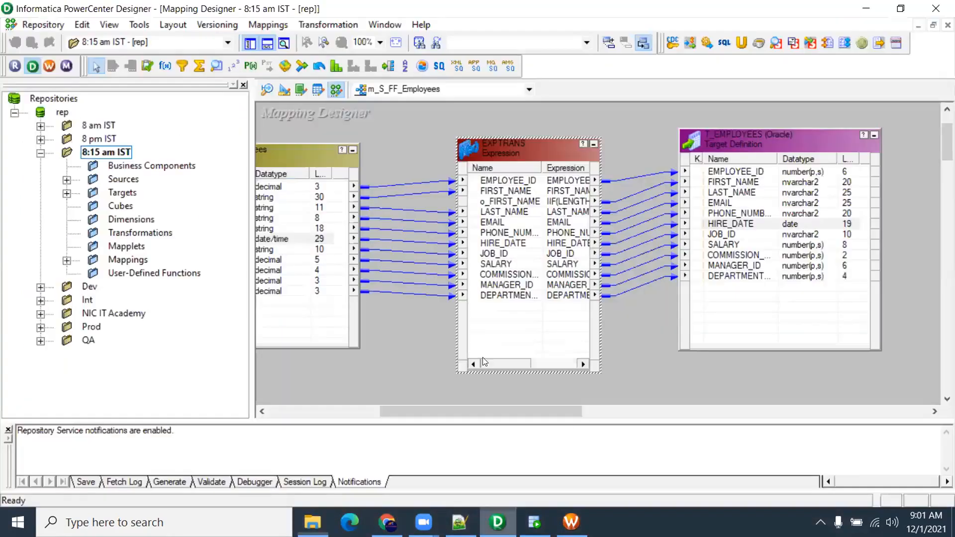
{"action": "left_click", "coordinate": [269, 91]}
{"action": "right_click", "coordinate": [607, 177]}
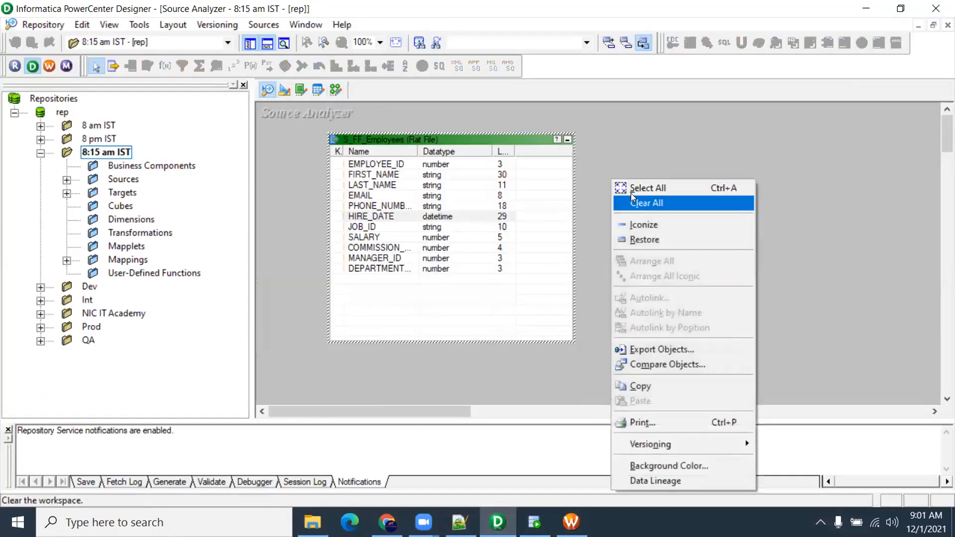
{"action": "left_click", "coordinate": [633, 201]}
Import s_FF_EMP_fw from the One folder as a flat file source, showing All Files
{"action": "left_click", "coordinate": [258, 25]}
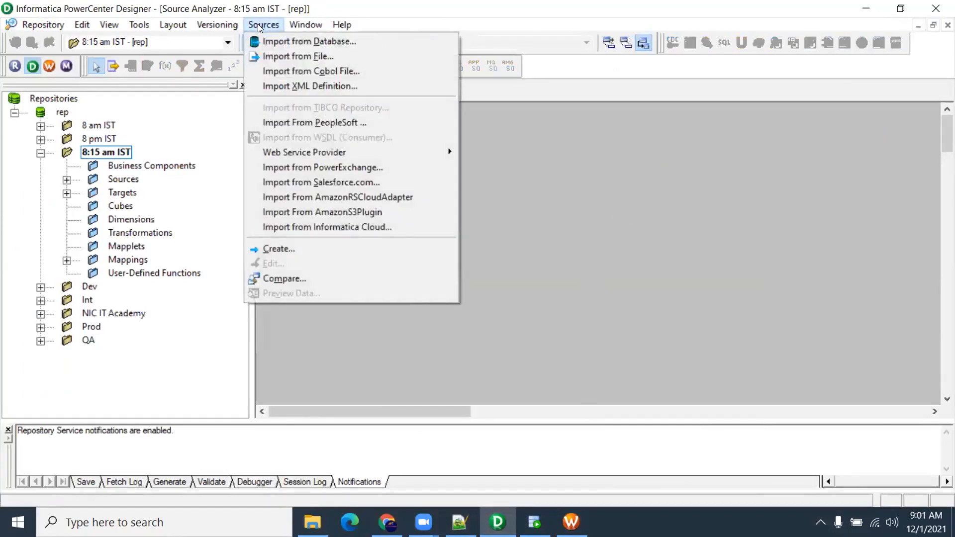
{"action": "left_click", "coordinate": [272, 44]}
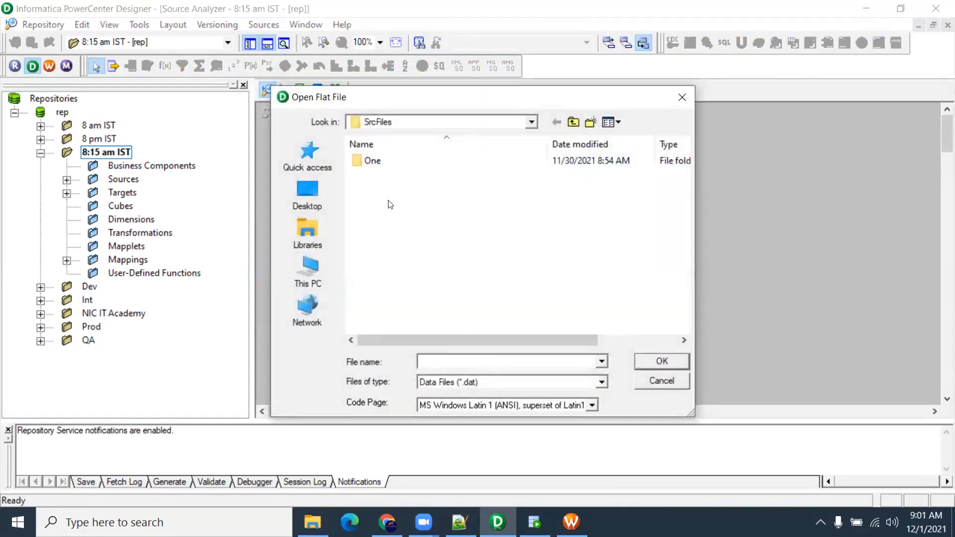
{"action": "double_click", "coordinate": [373, 160]}
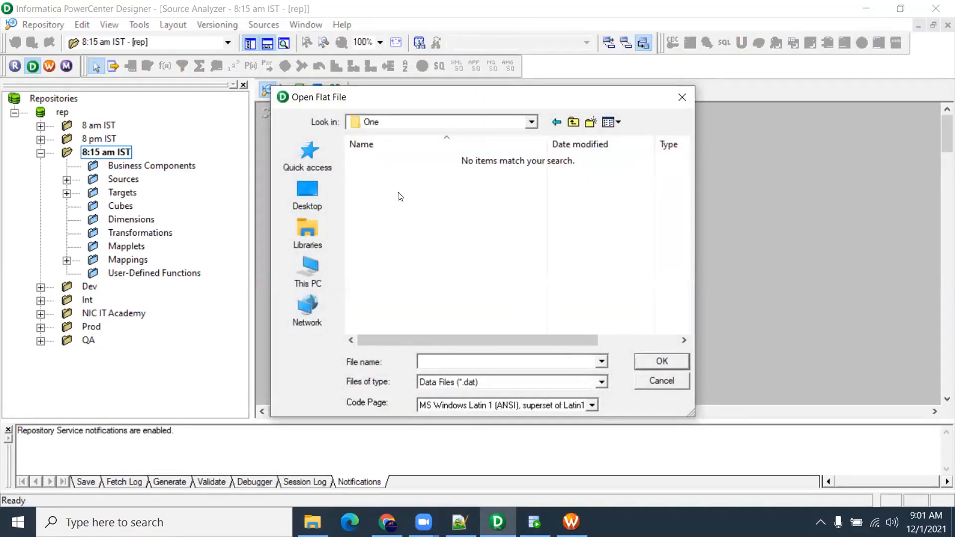
{"action": "left_click", "coordinate": [601, 382]}
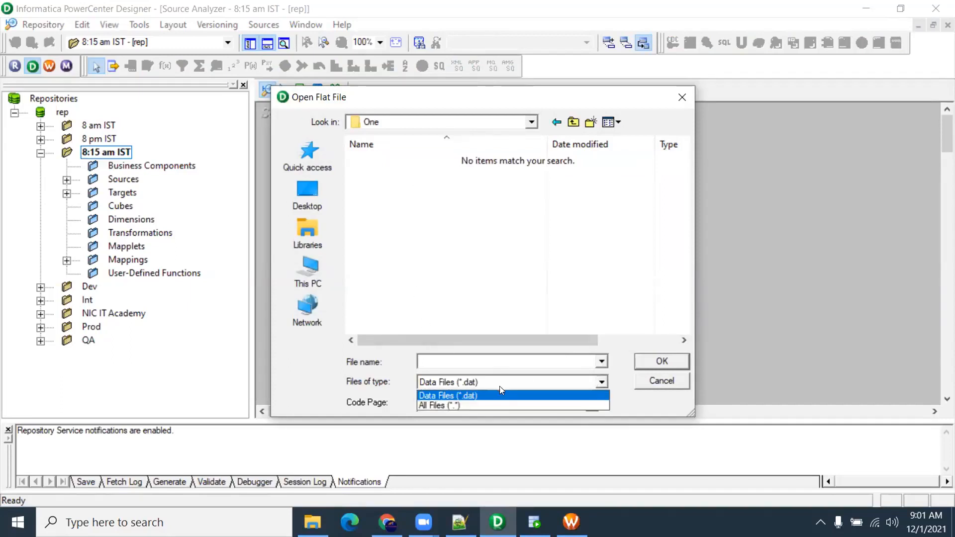
{"action": "left_click", "coordinate": [469, 404]}
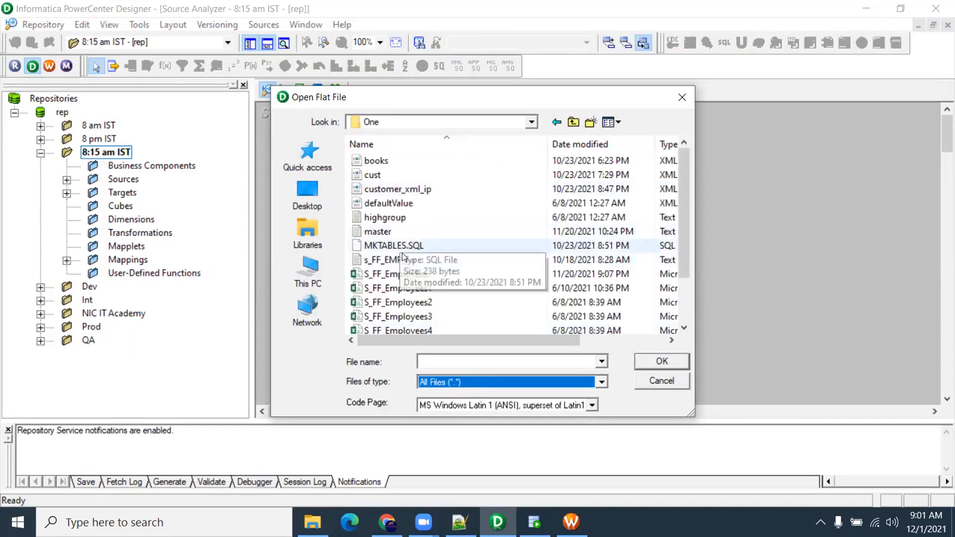
{"action": "left_click", "coordinate": [406, 255]}
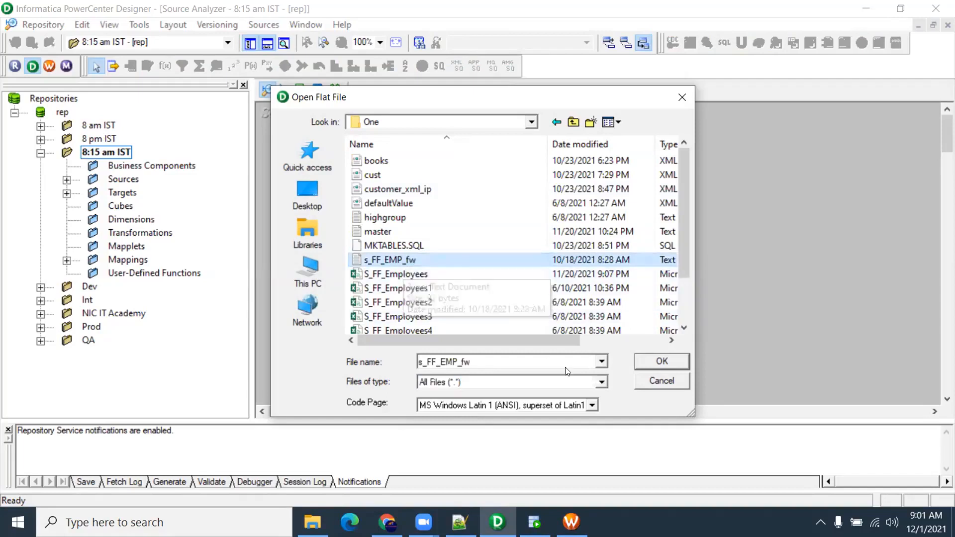
{"action": "left_click", "coordinate": [661, 362]}
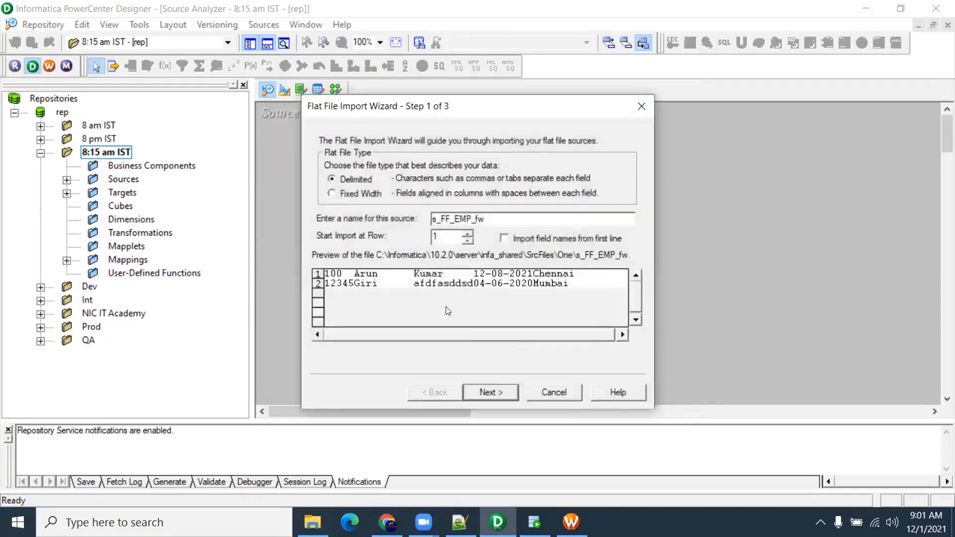
Choose Fixed Width as the flat file type and advance past the column-width step to column naming and datatypes
{"action": "left_click", "coordinate": [337, 194]}
{"action": "left_click", "coordinate": [492, 393]}
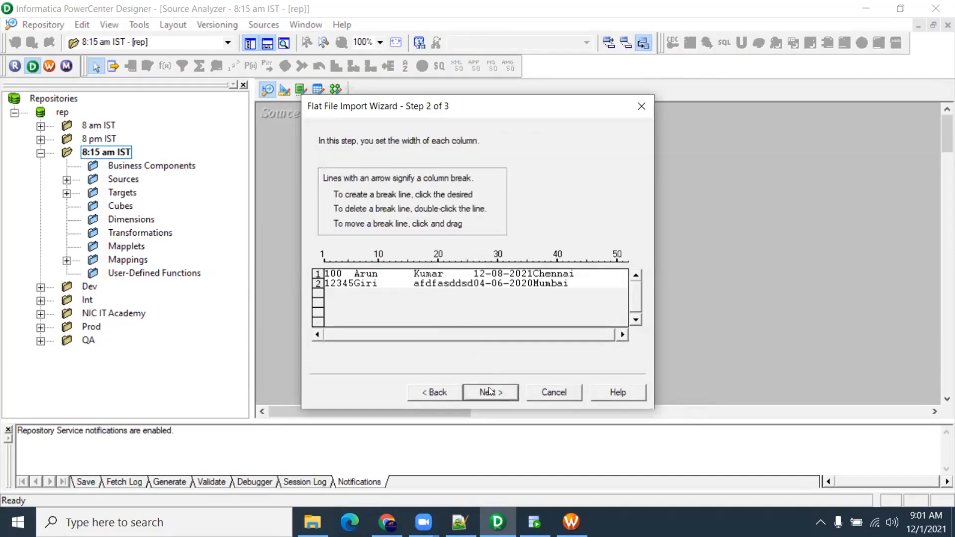
{"action": "left_click", "coordinate": [490, 391]}
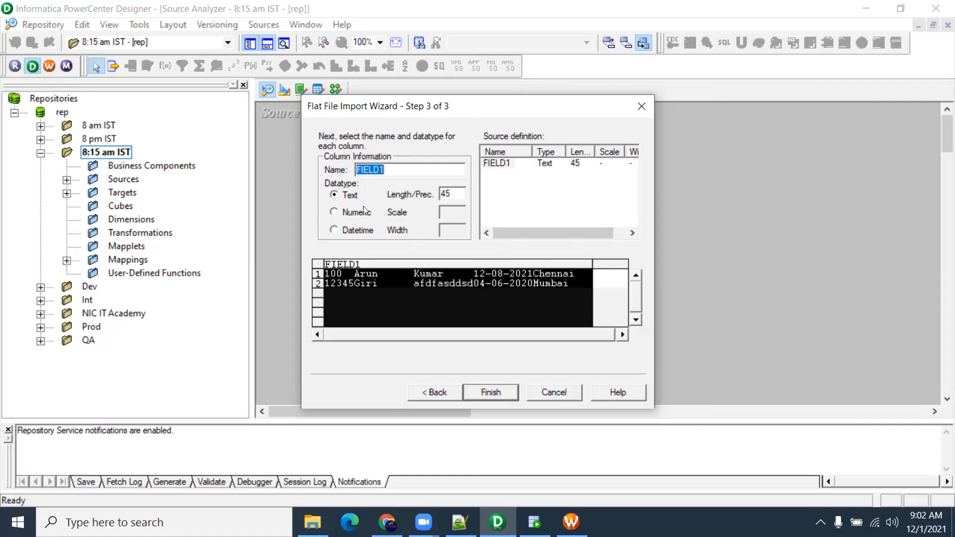
Set FIELD1's length to 5 and make it a Numeric column
{"action": "double_click", "coordinate": [447, 193]}
{"action": "type", "text": "5"}
{"action": "left_click", "coordinate": [337, 213]}
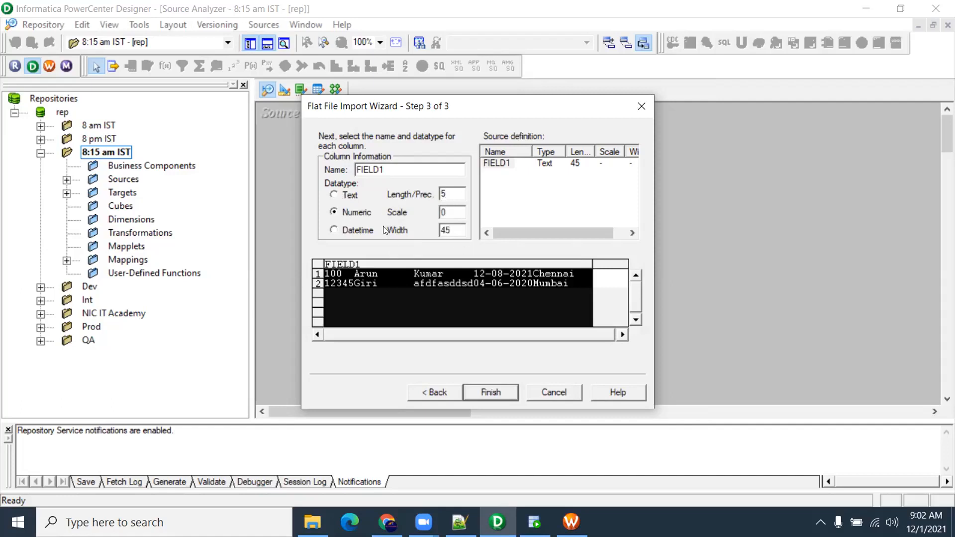
{"action": "left_click", "coordinate": [496, 167]}
Step back through the wizard to toggle the first-line-as-field-names option on and off
{"action": "left_click", "coordinate": [450, 396]}
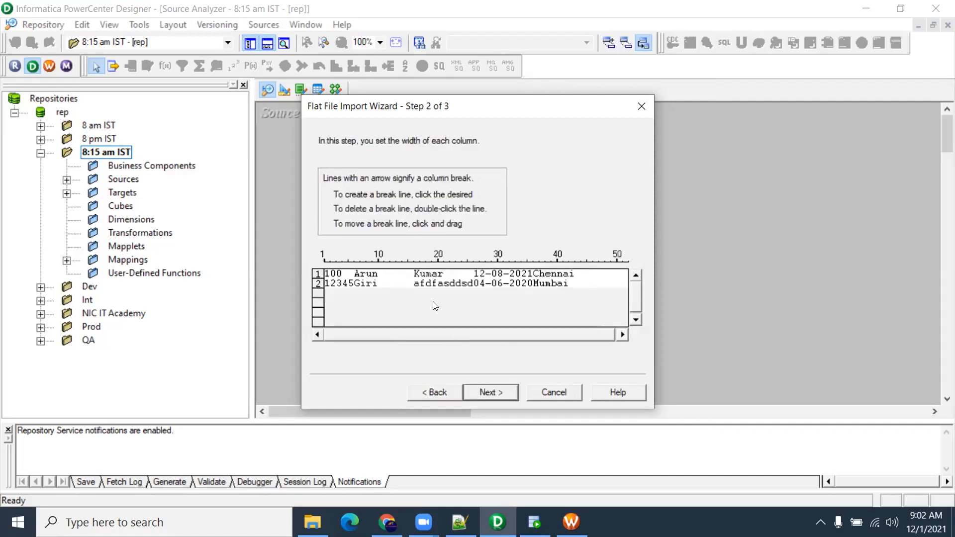
{"action": "left_click", "coordinate": [437, 394]}
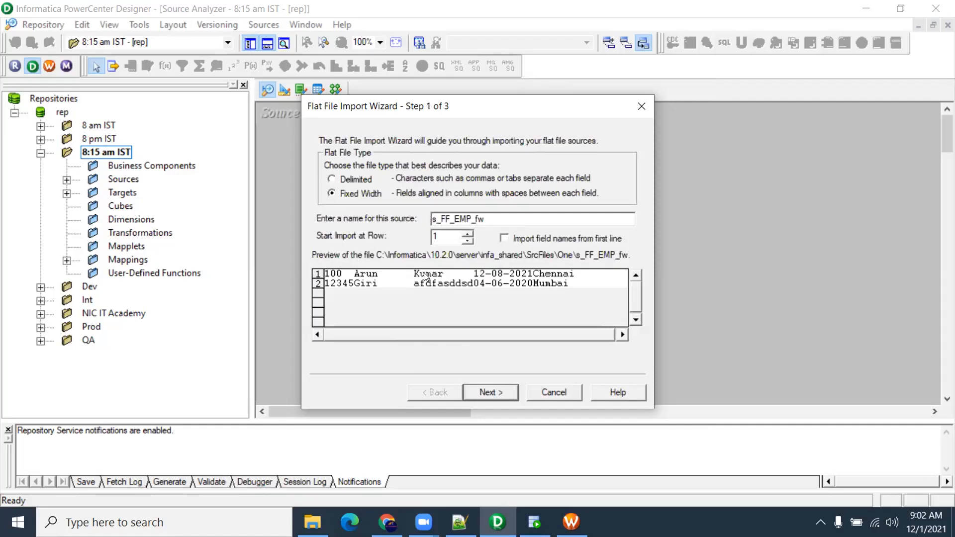
{"action": "left_click", "coordinate": [503, 241]}
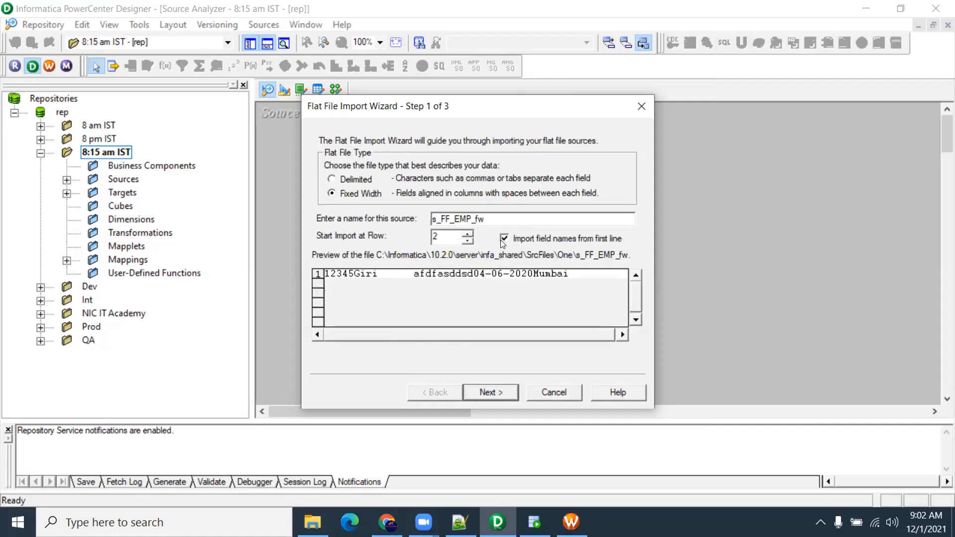
{"action": "left_click", "coordinate": [504, 392]}
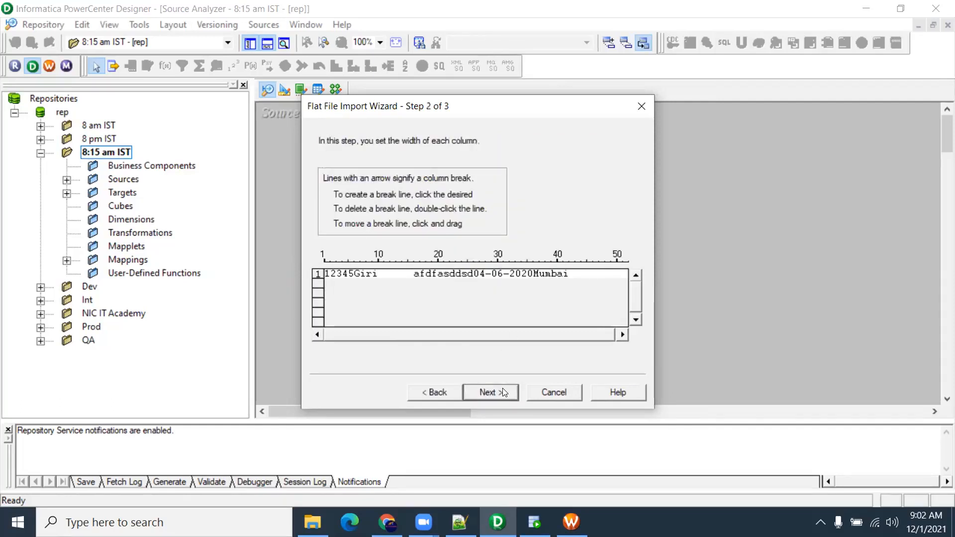
{"action": "left_click", "coordinate": [503, 392]}
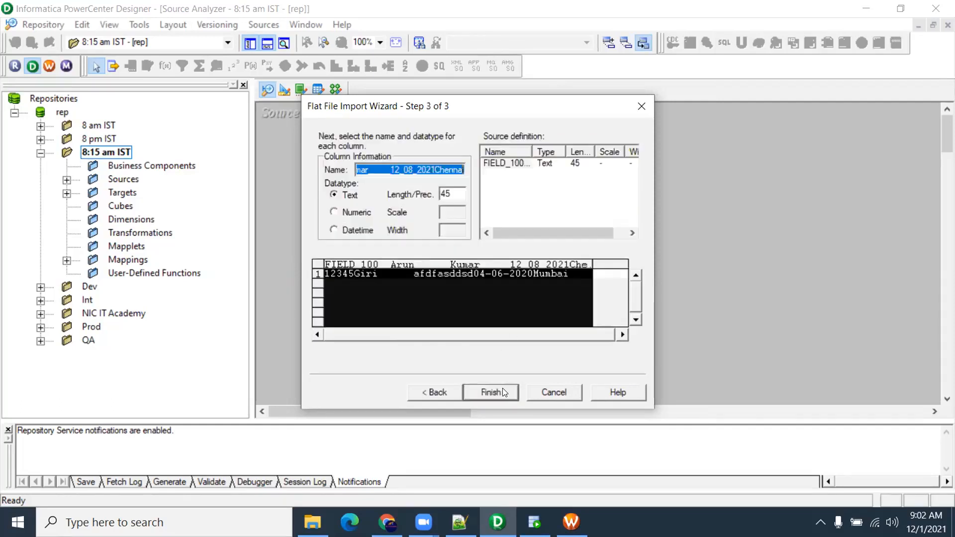
{"action": "left_click", "coordinate": [445, 392]}
{"action": "left_click", "coordinate": [445, 392]}
{"action": "left_click", "coordinate": [502, 239]}
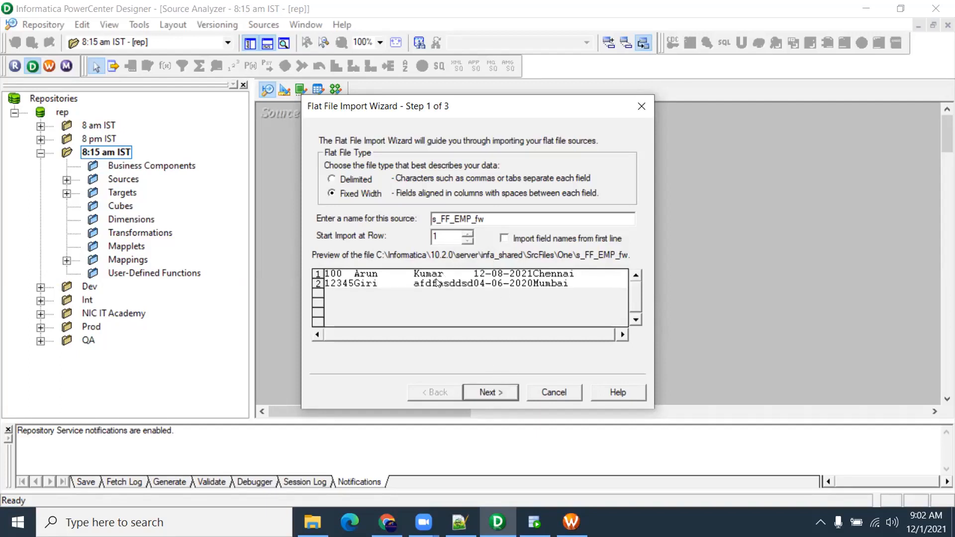
{"action": "left_click", "coordinate": [499, 390]}
{"action": "left_click", "coordinate": [499, 390]}
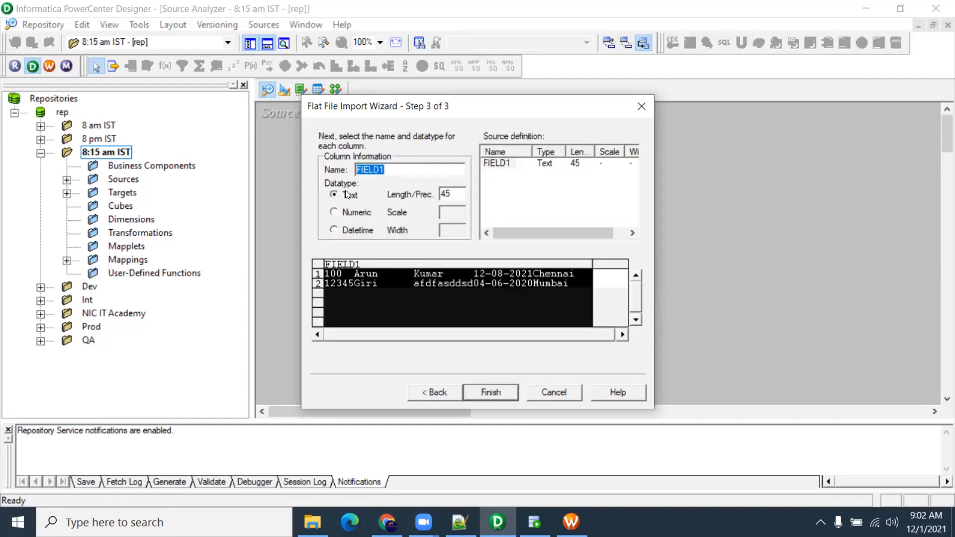
Make FIELD1 Numeric again and finish importing the flat file source
{"action": "left_click", "coordinate": [339, 213]}
{"action": "key", "text": "Tab"}
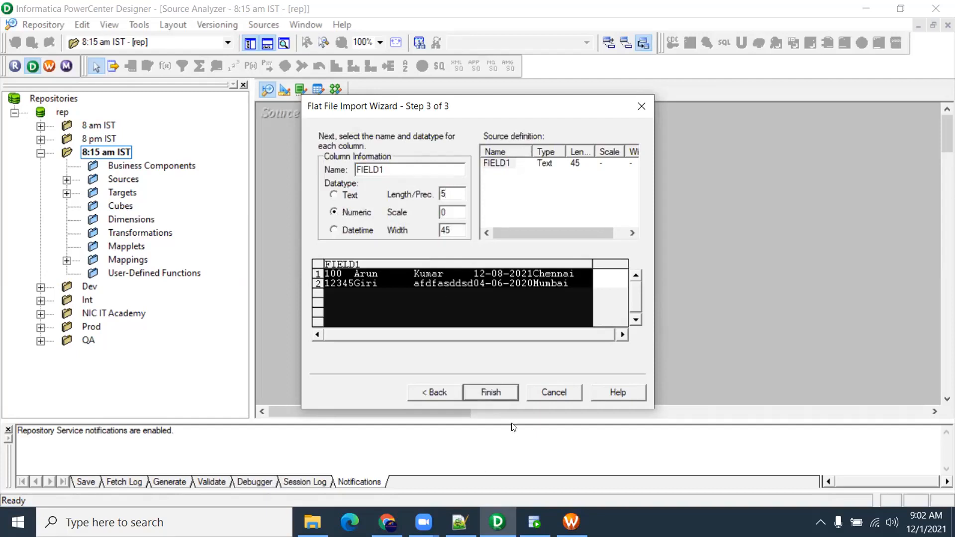
{"action": "left_click", "coordinate": [502, 391]}
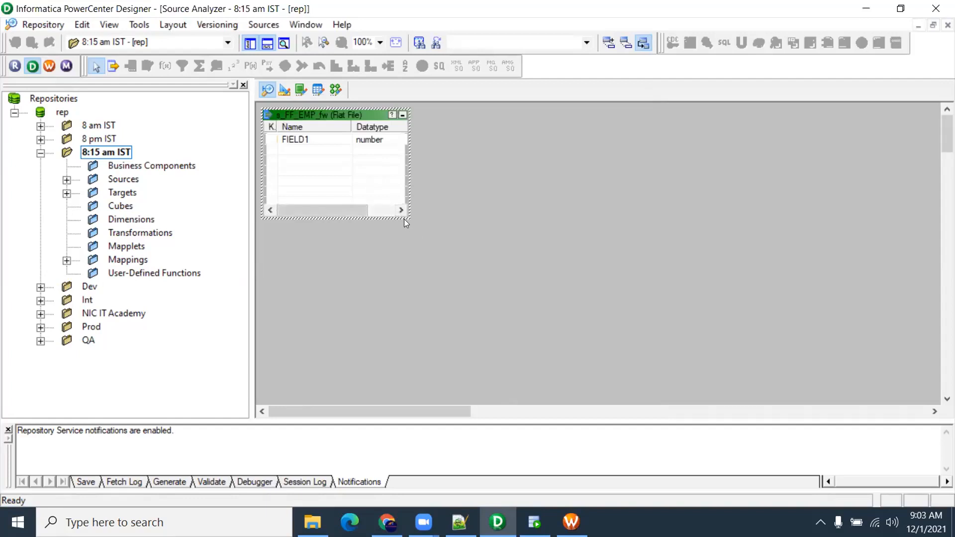
Open the s_FF_EMP_fw column editor and view the source data file alongside it
{"action": "left_click_drag", "start_coordinate": [346, 118], "coordinate": [385, 154]}
{"action": "double_click", "coordinate": [358, 176]}
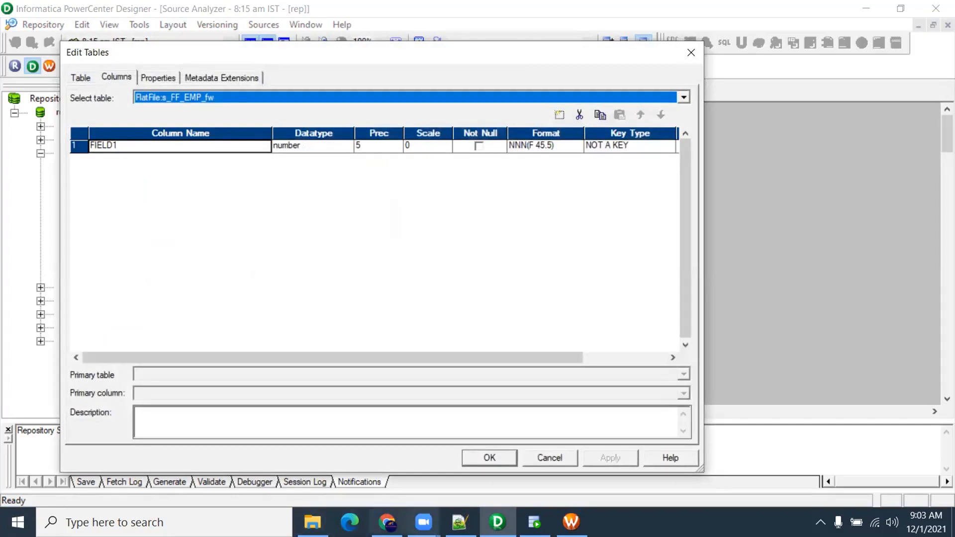
{"action": "left_click", "coordinate": [312, 522]}
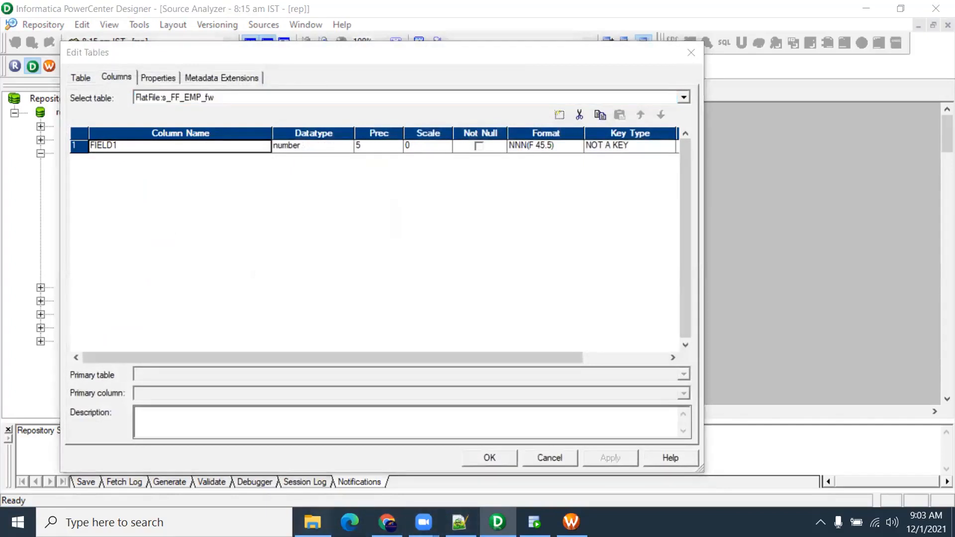
{"action": "double_click", "coordinate": [263, 209]}
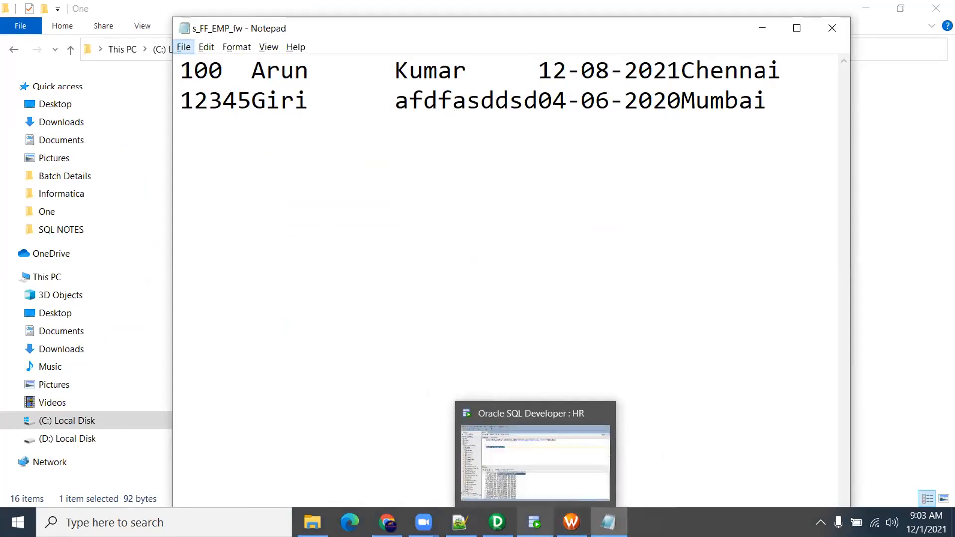
{"action": "left_click", "coordinate": [497, 522]}
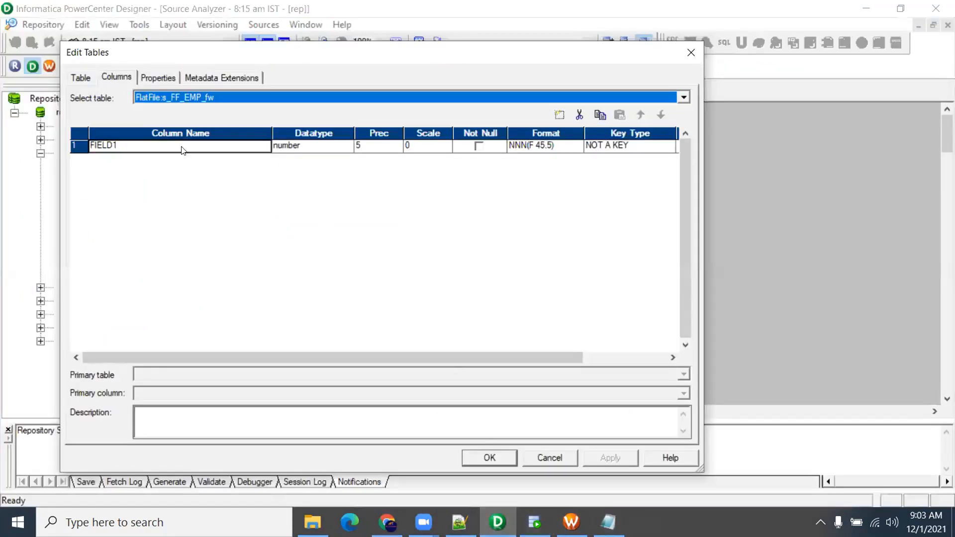
Rename column FIELD1 to EMP_ID
{"action": "left_click", "coordinate": [119, 146]}
{"action": "key", "text": "shift+Home"}
{"action": "type", "text": "Emp"}
{"action": "key", "text": "BackSpace"}
{"action": "key", "text": "BackSpace"}
{"action": "key", "text": "BackSpace"}
{"action": "key", "text": "BackSpace"}
{"action": "key", "text": "BackSpace"}
{"action": "type", "text": "EM"}
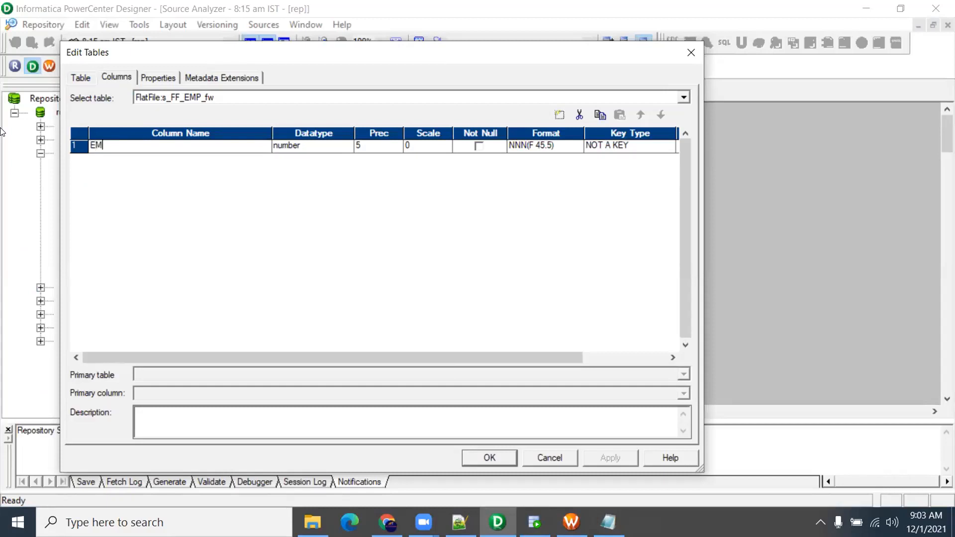
{"action": "type", "text": "P_ID"}
Add a new column named EMP_NAME, checking the name field widths in the data file
{"action": "left_click", "coordinate": [560, 116]}
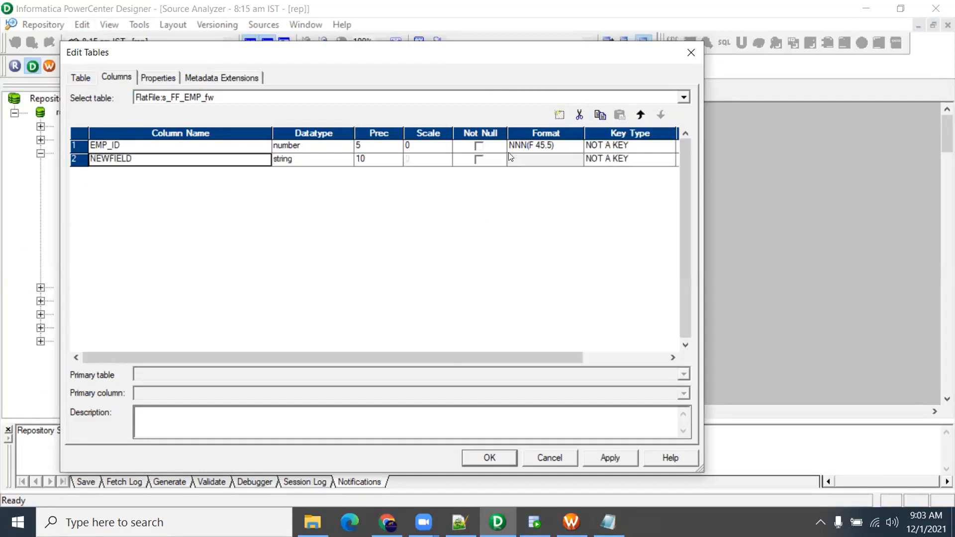
{"action": "double_click", "coordinate": [129, 156]}
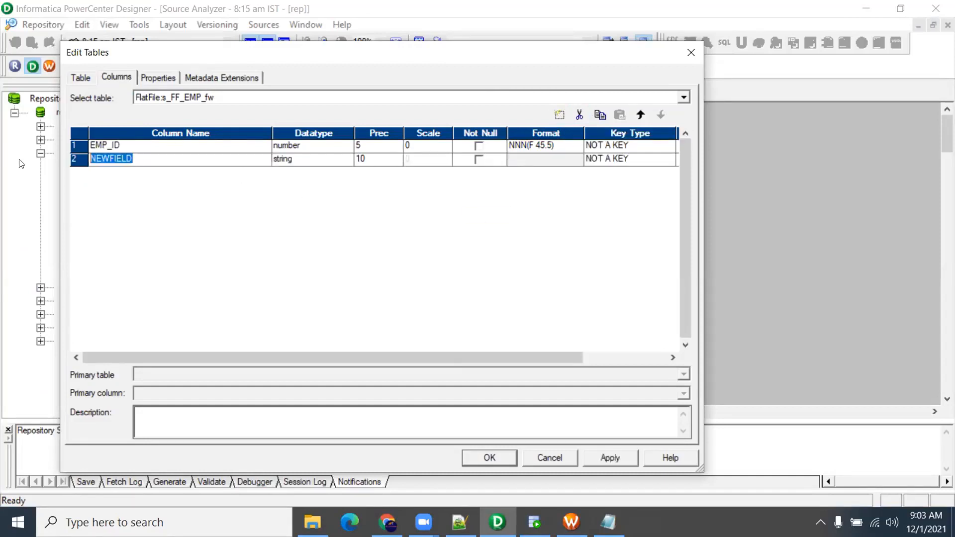
{"action": "type", "text": "EMP_NAME"}
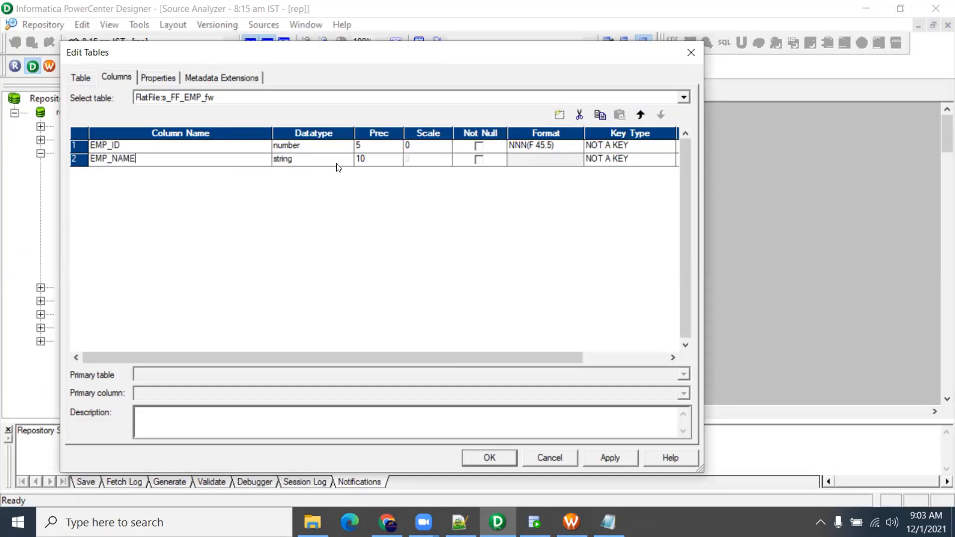
{"action": "key", "text": "alt+Tab"}
{"action": "left_click_drag", "start_coordinate": [254, 101], "coordinate": [397, 102]}
{"action": "left_click_drag", "start_coordinate": [395, 70], "coordinate": [532, 64]}
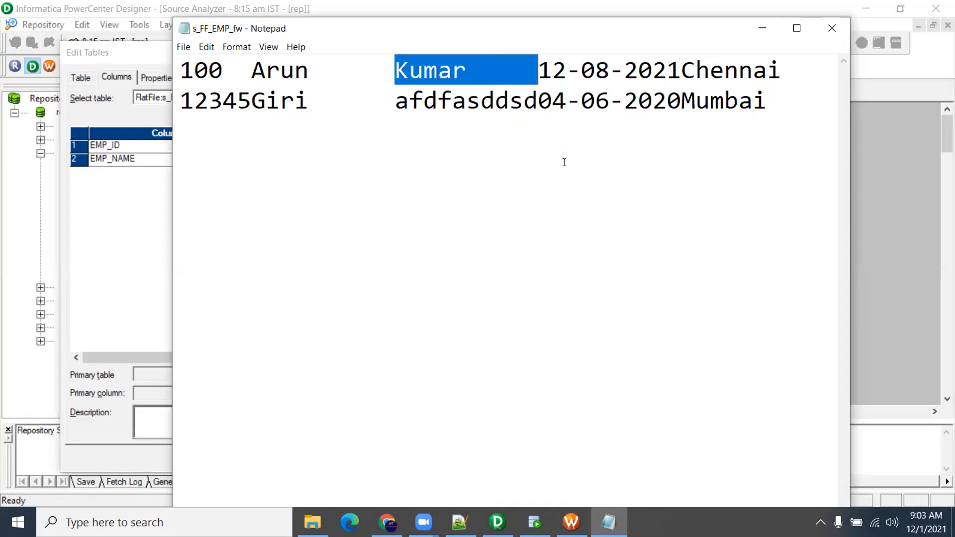
{"action": "key", "text": "alt+Tab"}
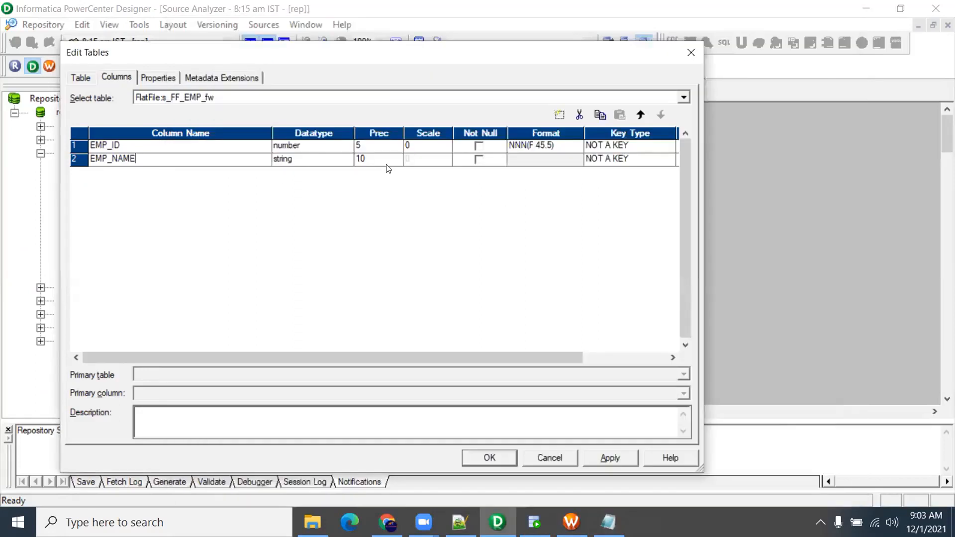
Add a third column named LAST_NAME
{"action": "left_click", "coordinate": [558, 114]}
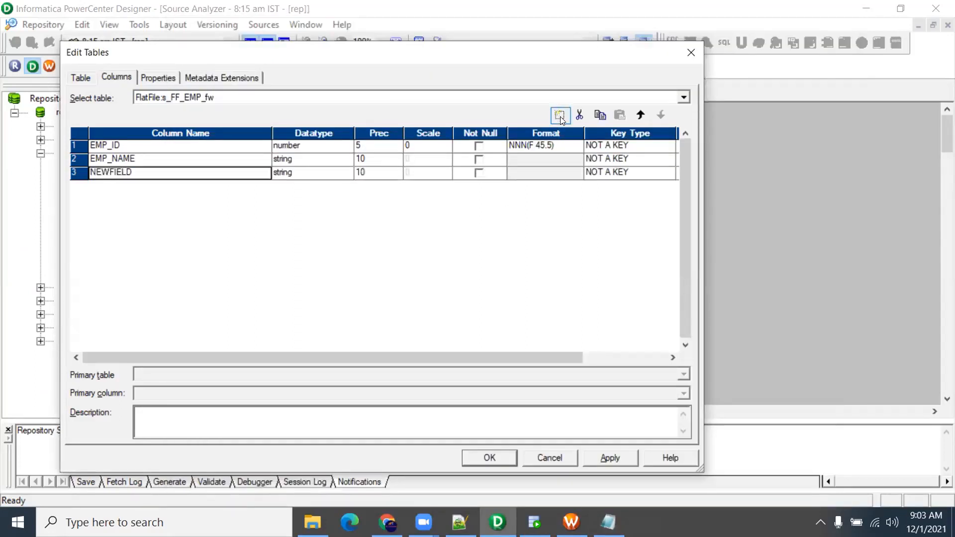
{"action": "left_click", "coordinate": [127, 171]}
{"action": "double_click", "coordinate": [127, 172]}
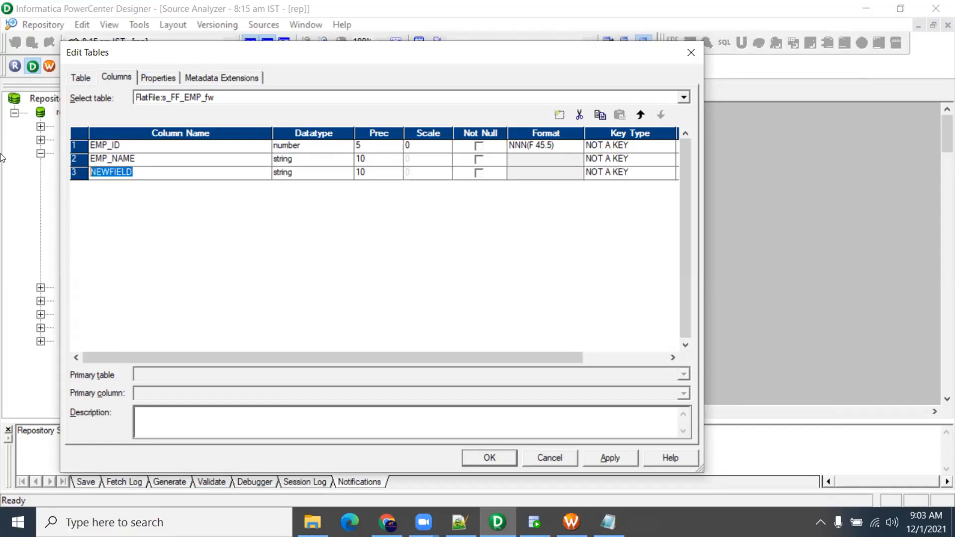
{"action": "type", "text": "LAST_NAME"}
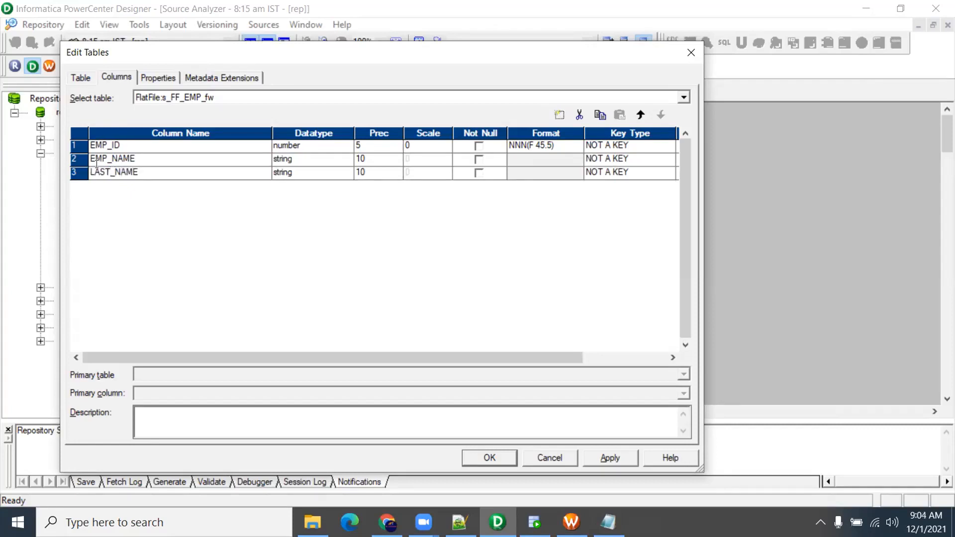
Add a fourth column and review EMP_ID's format settings without changing them
{"action": "left_click", "coordinate": [558, 115]}
{"action": "left_click", "coordinate": [553, 145]}
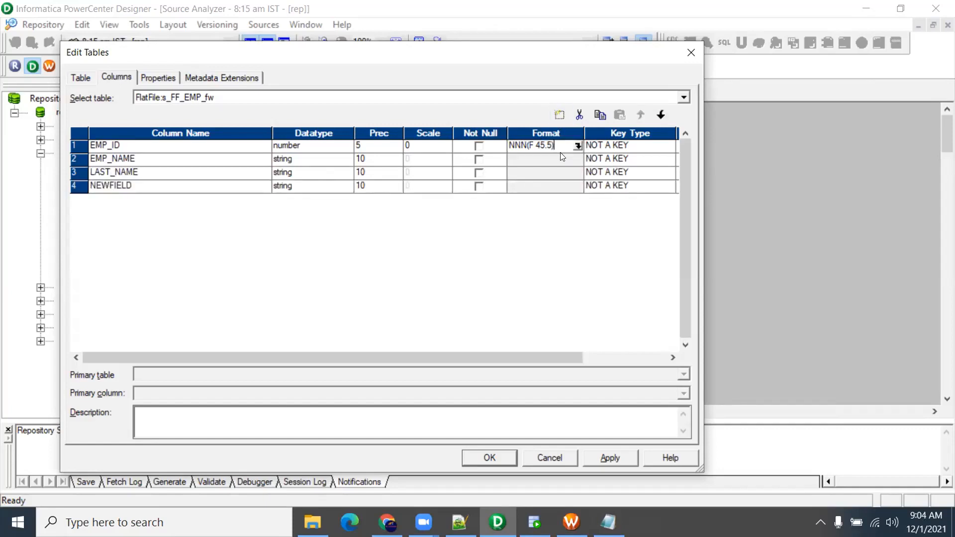
{"action": "left_click", "coordinate": [580, 146]}
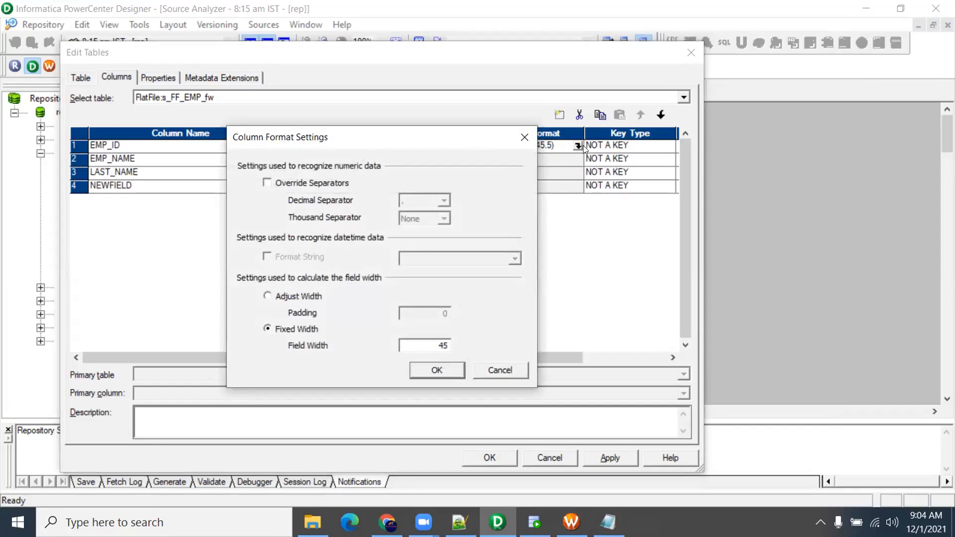
{"action": "left_click", "coordinate": [483, 369]}
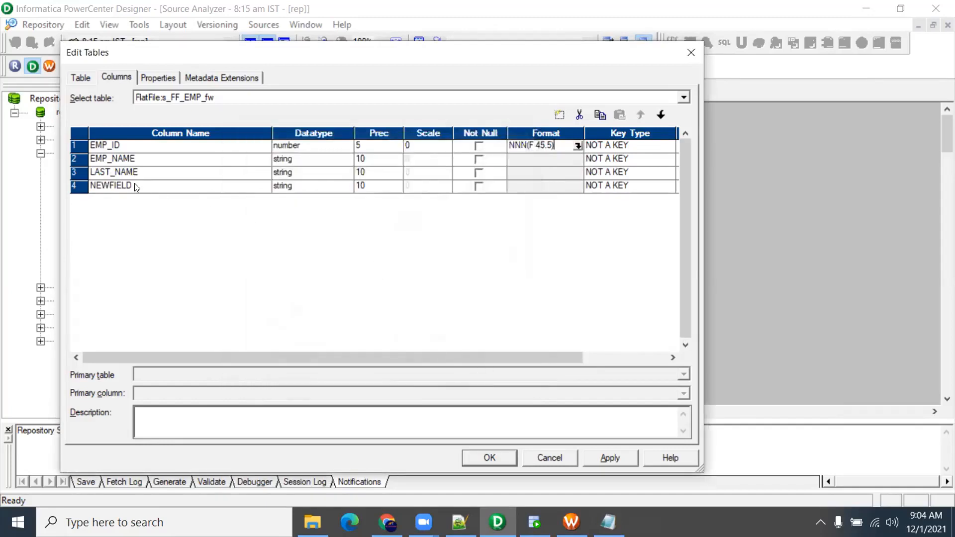
Measure the date field in the data file, then select the fourth column's name
{"action": "key", "text": "alt+Tab"}
{"action": "left_click", "coordinate": [560, 77]}
{"action": "left_click_drag", "start_coordinate": [539, 74], "coordinate": [650, 66]}
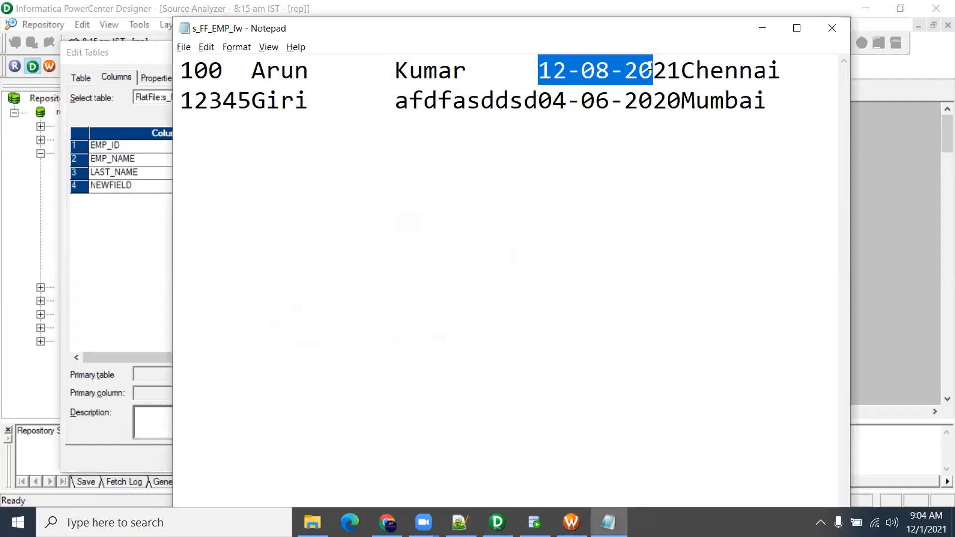
{"action": "key", "text": "alt+Tab"}
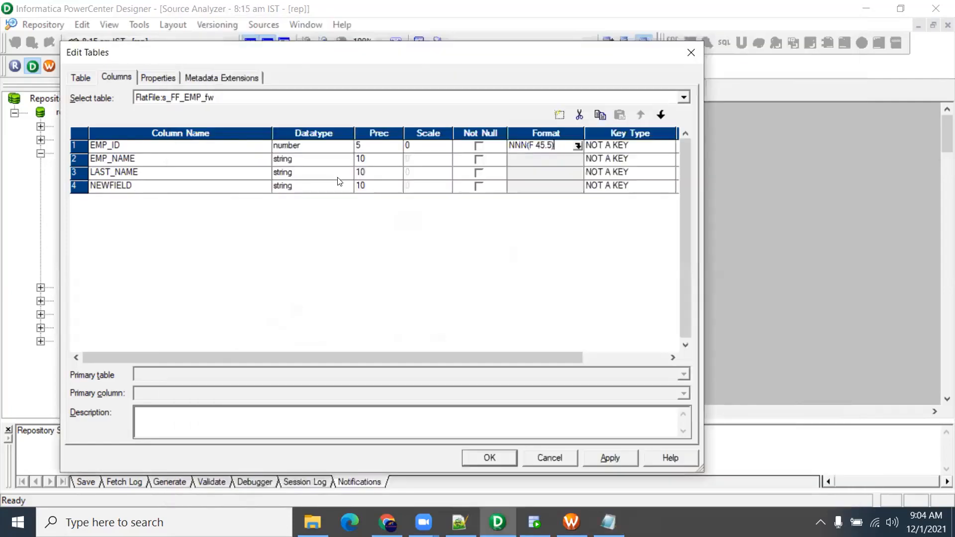
{"action": "left_click", "coordinate": [128, 186]}
{"action": "double_click", "coordinate": [128, 186]}
Name the fourth column dob as a datetime and add a fifth column
{"action": "type", "text": "dob"}
{"action": "left_click", "coordinate": [298, 186]}
{"action": "left_click", "coordinate": [299, 186]}
{"action": "left_click", "coordinate": [301, 209]}
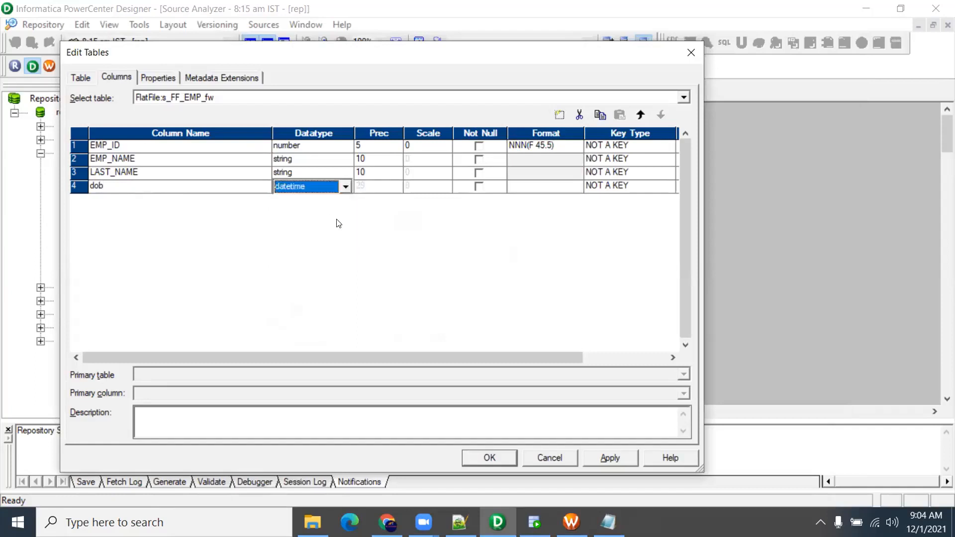
{"action": "left_click", "coordinate": [563, 116]}
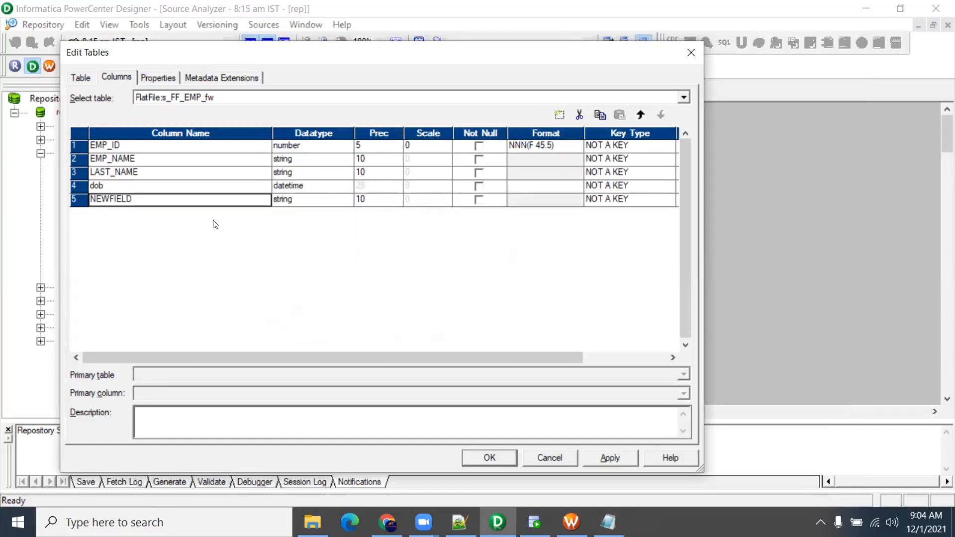
Change dob to a string column with precision 10
{"action": "left_click", "coordinate": [137, 197]}
{"action": "left_click_drag", "start_coordinate": [138, 196], "coordinate": [30, 187]}
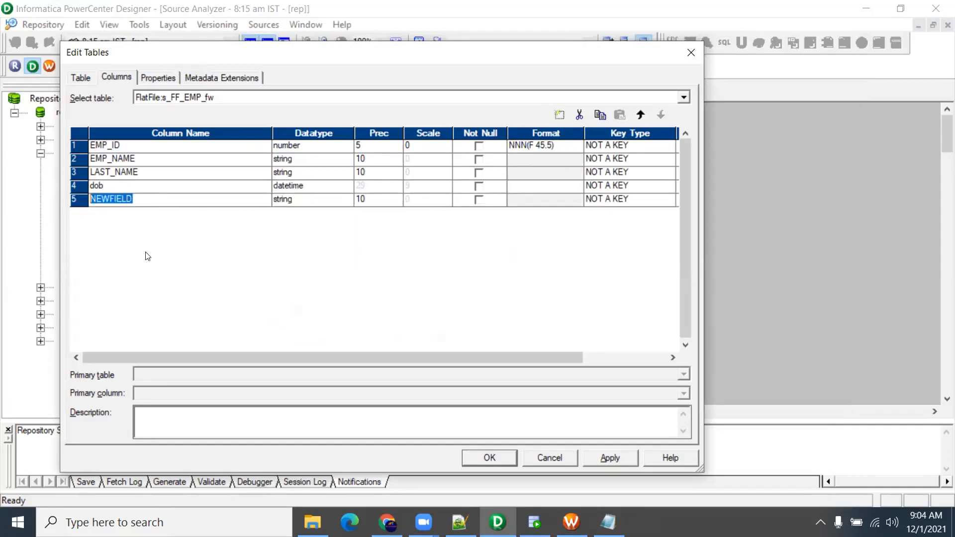
{"action": "left_click", "coordinate": [102, 185]}
{"action": "left_click", "coordinate": [301, 186]}
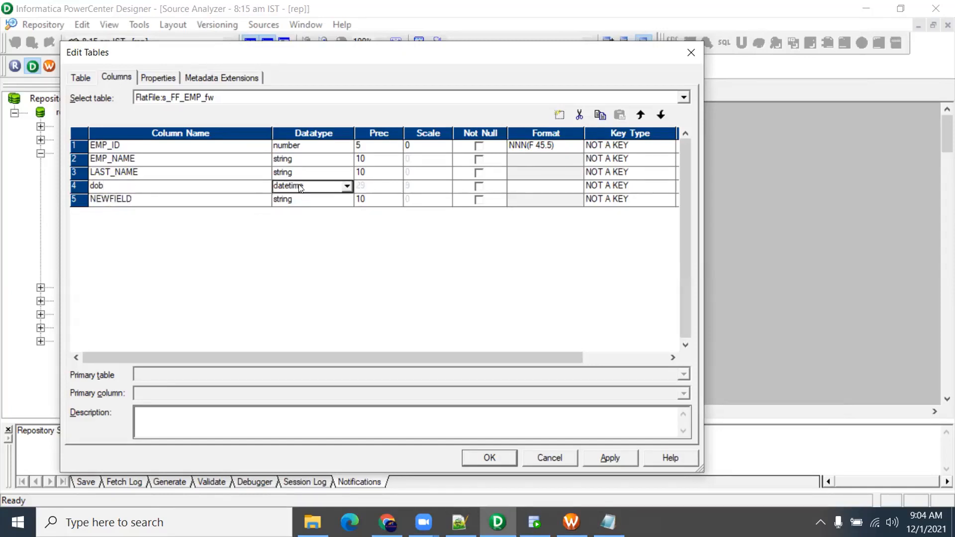
{"action": "left_click", "coordinate": [301, 187]}
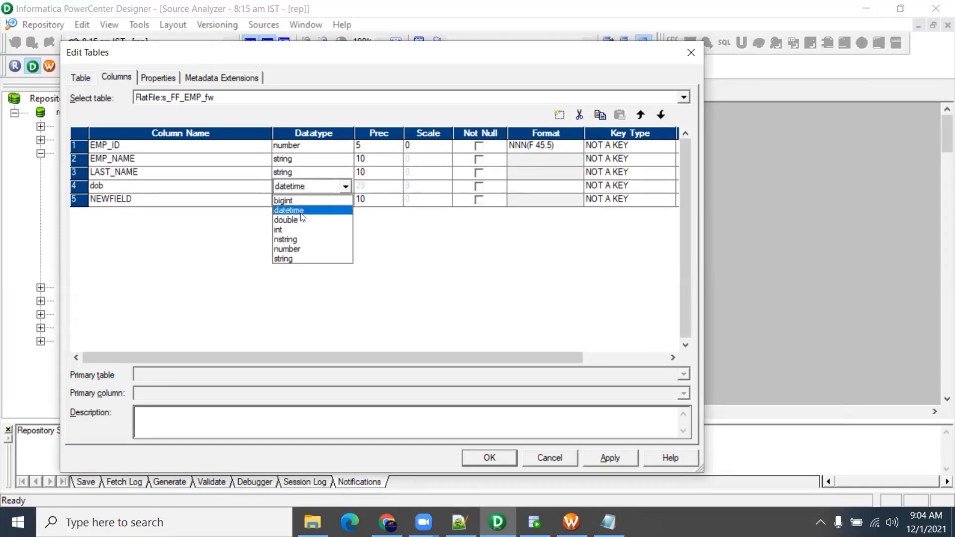
{"action": "left_click", "coordinate": [300, 259]}
{"action": "left_click", "coordinate": [368, 188]}
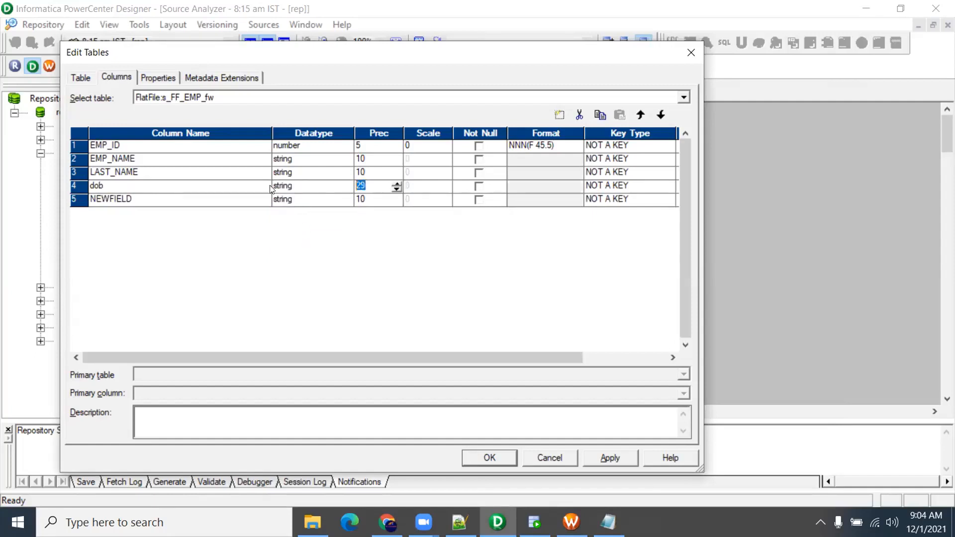
{"action": "type", "text": "10"}
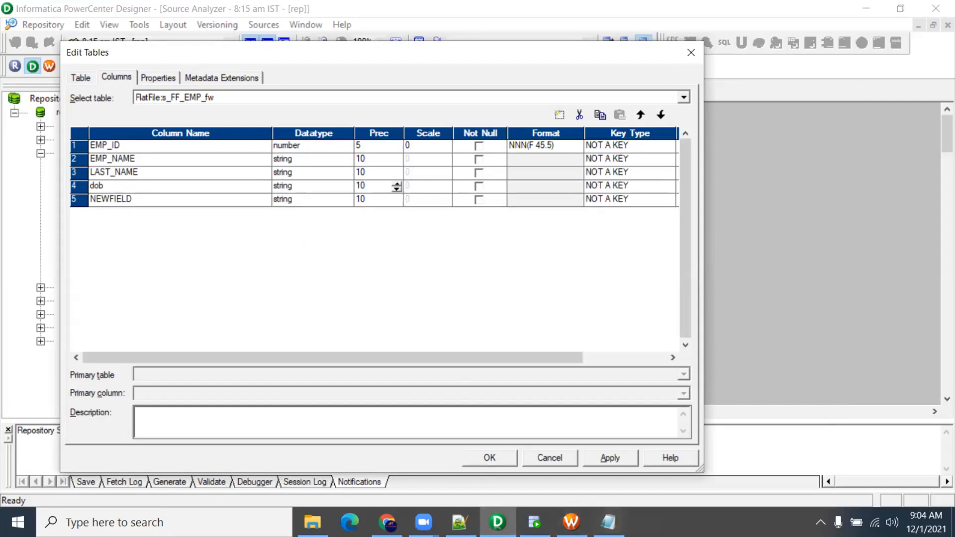
Check the date and city field positions in the flat file data
{"action": "left_click", "coordinate": [608, 522]}
{"action": "left_click_drag", "start_coordinate": [540, 99], "coordinate": [681, 99]}
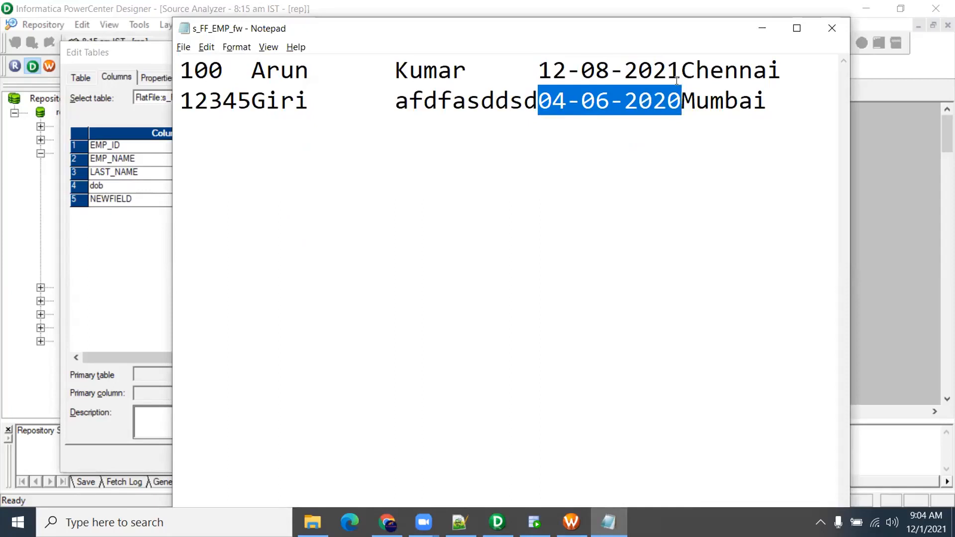
{"action": "left_click", "coordinate": [691, 98]}
{"action": "left_click_drag", "start_coordinate": [681, 73], "coordinate": [819, 73]}
{"action": "left_click", "coordinate": [804, 177]}
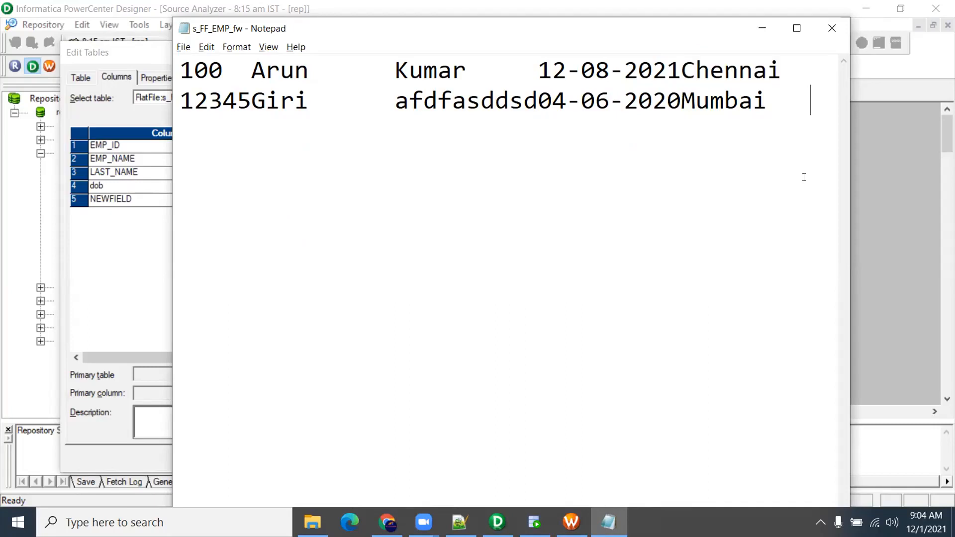
{"action": "key", "text": "alt+Tab"}
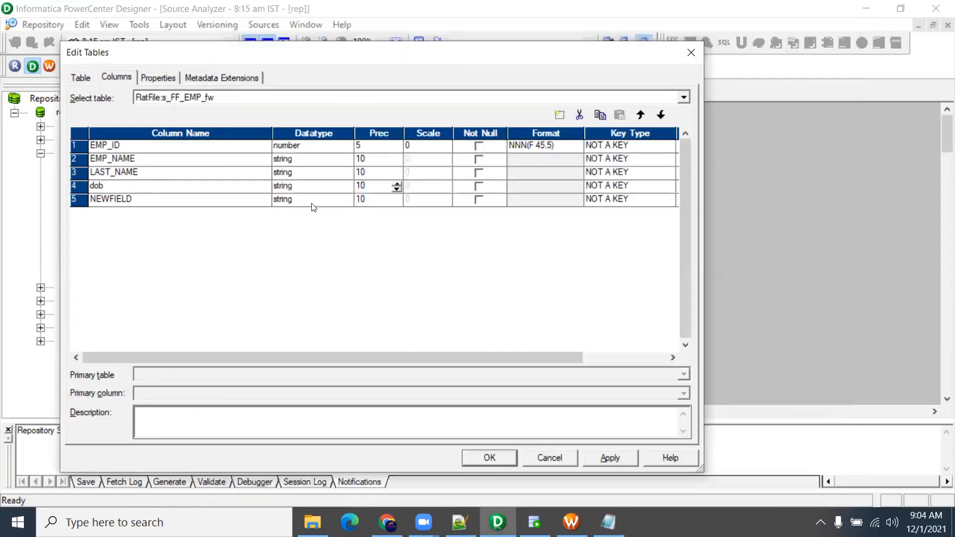
Rename the fifth column to CITY, apply and save, then switch to SQL Developer
{"action": "left_click", "coordinate": [135, 199]}
{"action": "key", "text": "alt+Tab"}
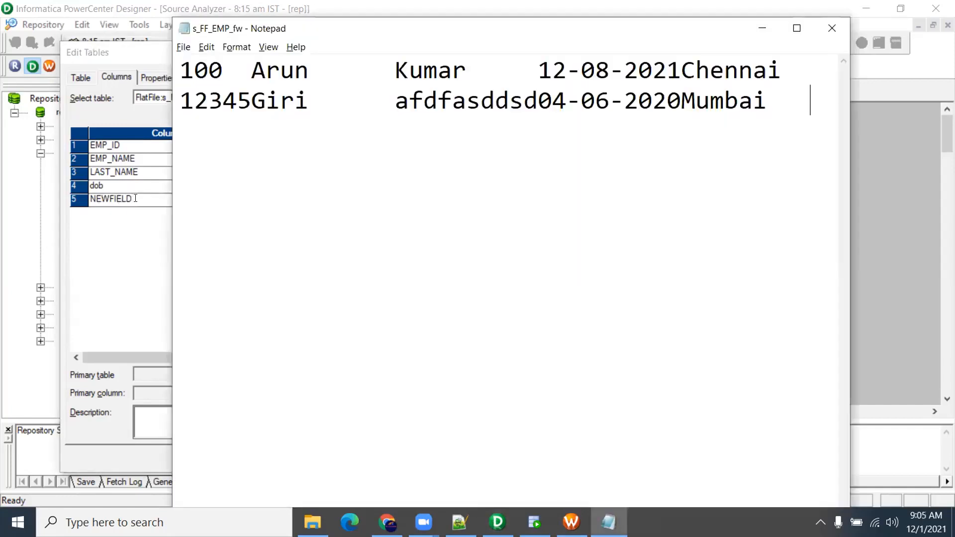
{"action": "key", "text": "alt+Tab"}
{"action": "double_click", "coordinate": [93, 193]}
{"action": "type", "text": "CITY"}
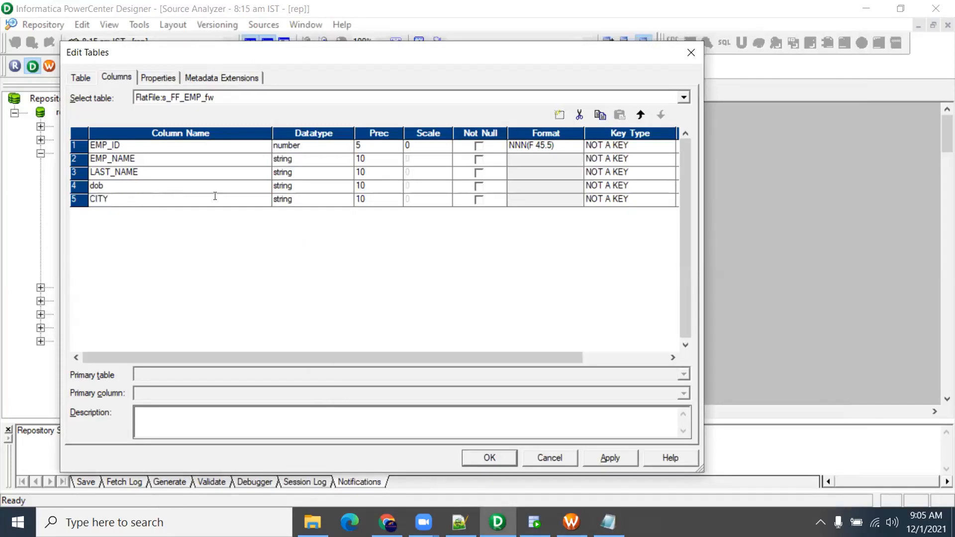
{"action": "left_click", "coordinate": [606, 461]}
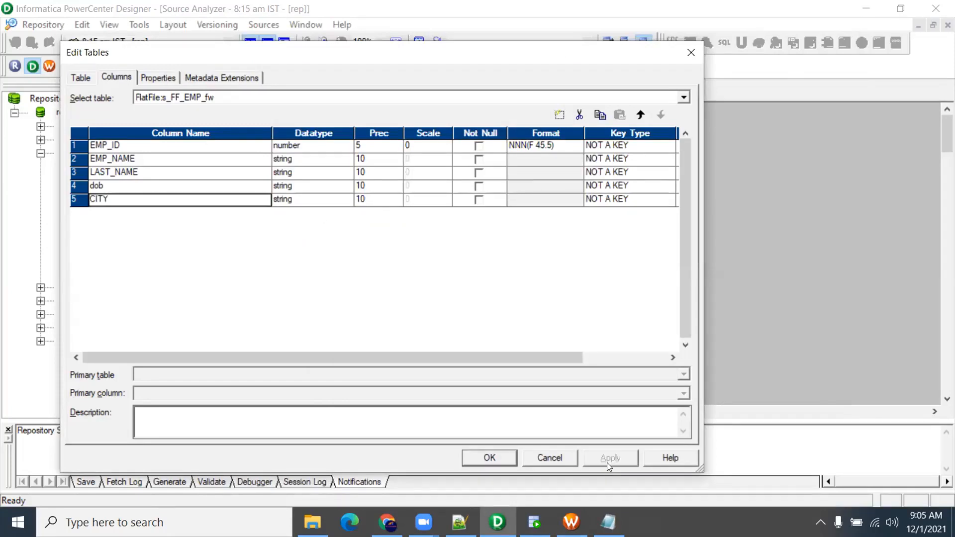
{"action": "left_click", "coordinate": [512, 461]}
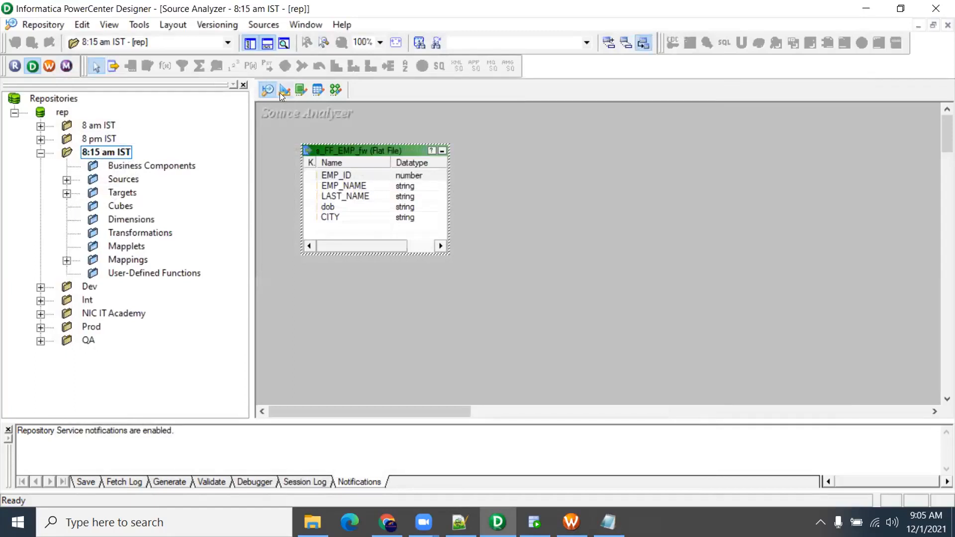
{"action": "left_click", "coordinate": [336, 90]}
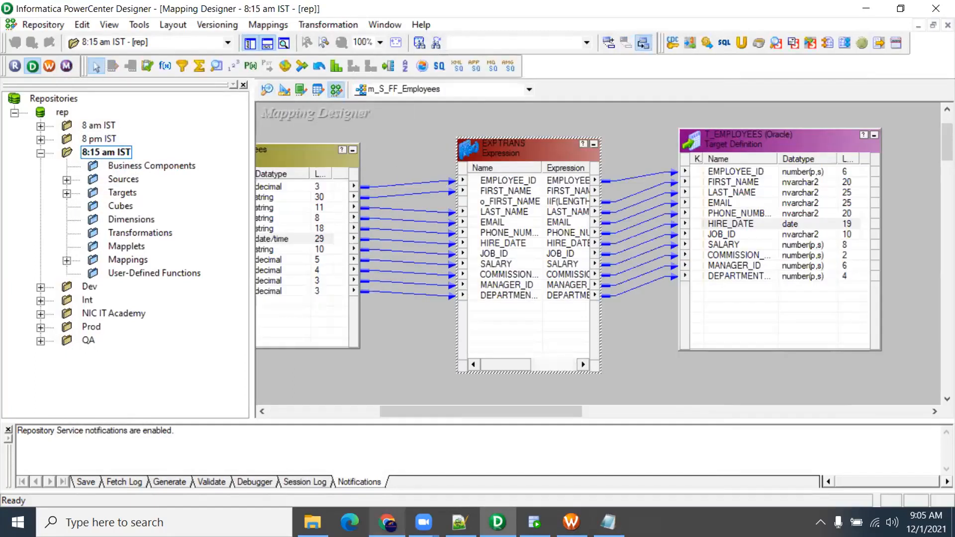
{"action": "left_click", "coordinate": [535, 522]}
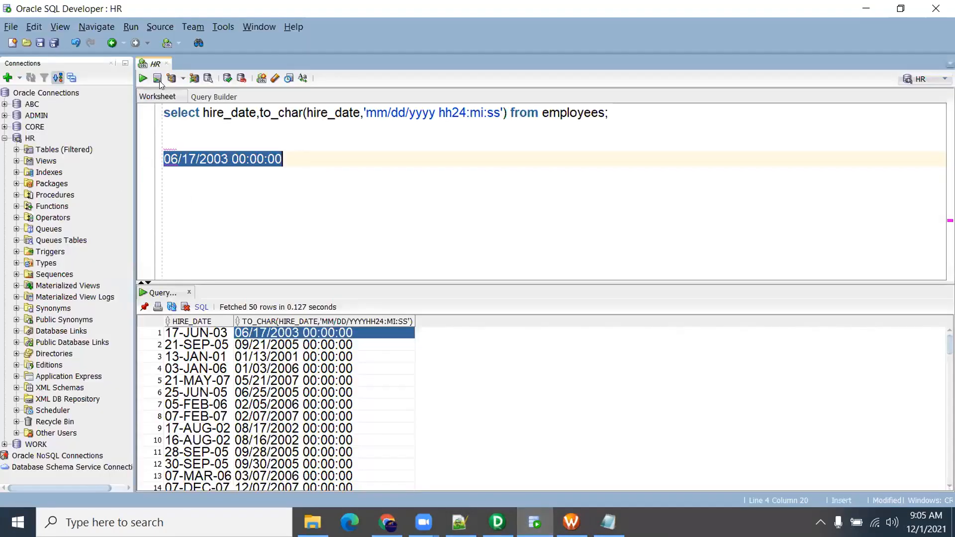
Log in to the CORE connection and expand its Tables list
{"action": "left_click", "coordinate": [5, 139]}
{"action": "double_click", "coordinate": [33, 127]}
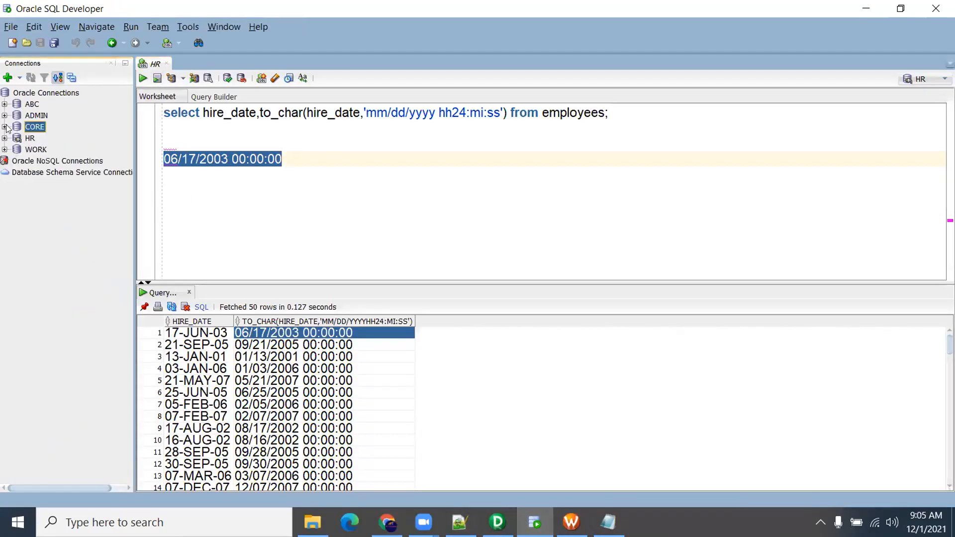
{"action": "type", "text": "core"}
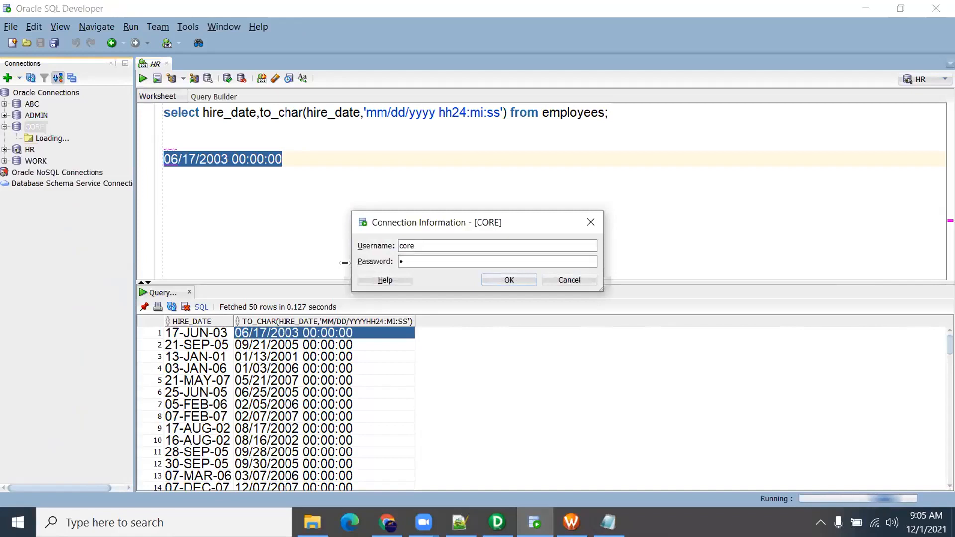
{"action": "key", "text": "Return"}
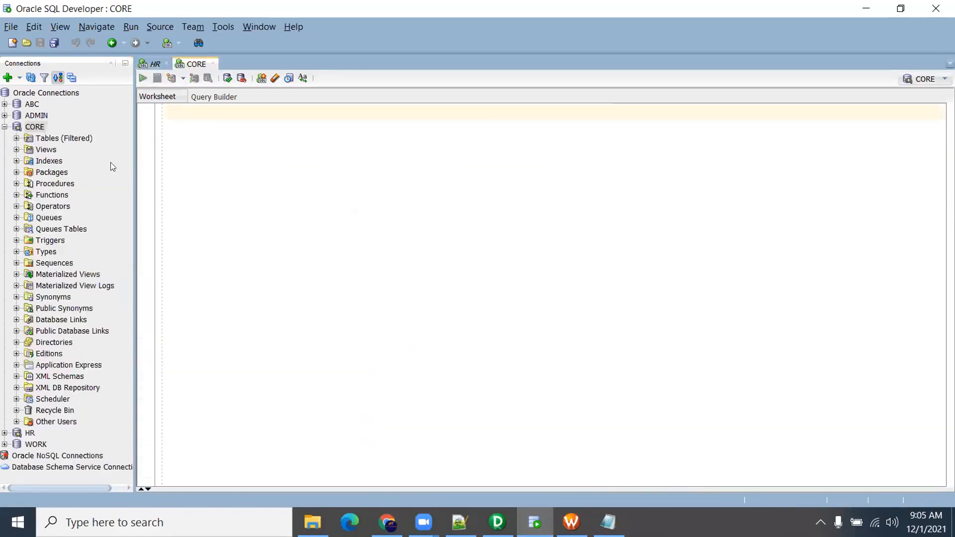
{"action": "left_click", "coordinate": [16, 139]}
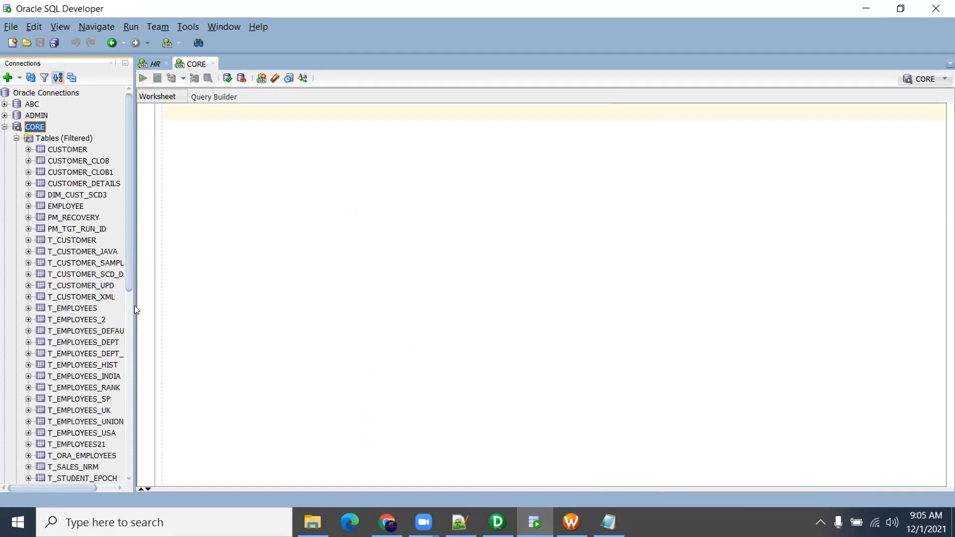
Widen the Connections panel to show full table names and scroll the list
{"action": "left_click_drag", "start_coordinate": [134, 305], "coordinate": [181, 321]}
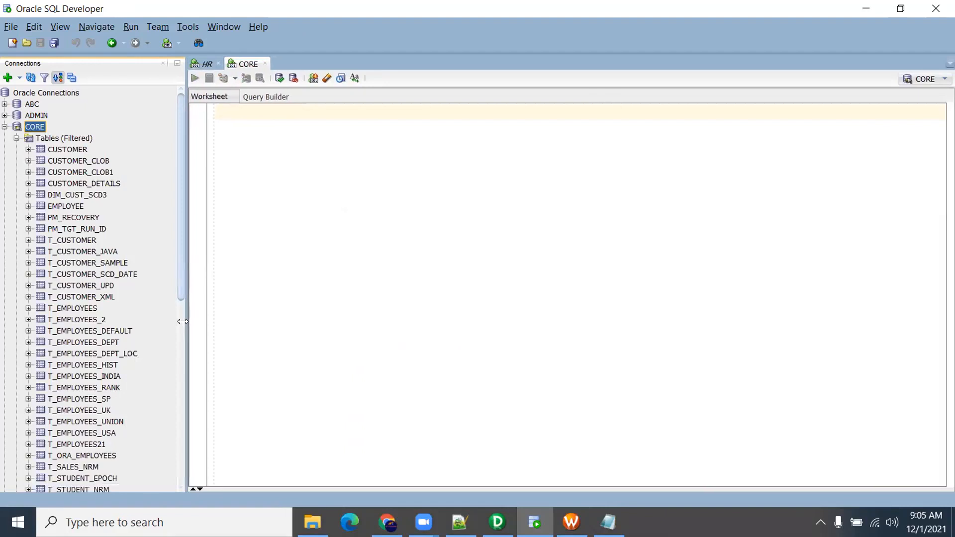
{"action": "left_click_drag", "start_coordinate": [182, 274], "coordinate": [181, 320]}
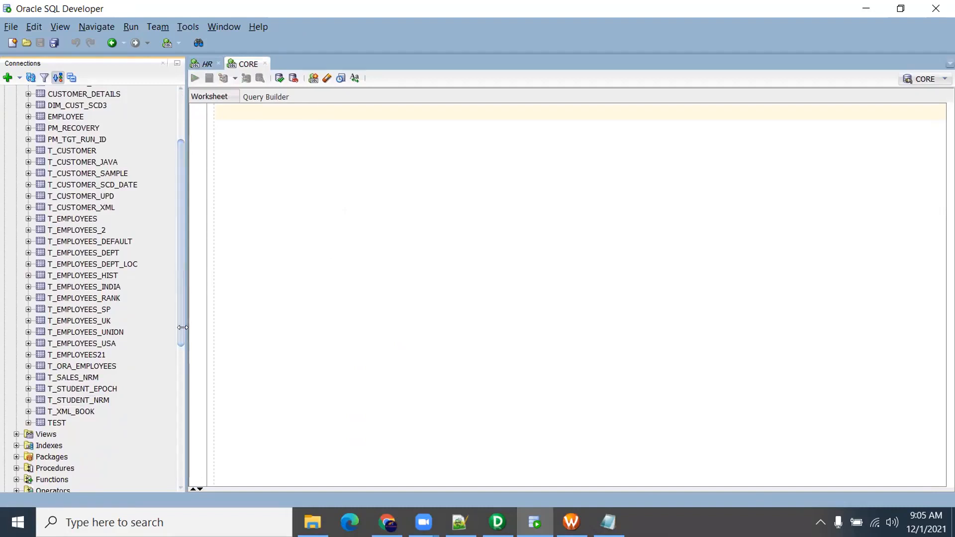
{"action": "left_click_drag", "start_coordinate": [183, 327], "coordinate": [171, 327]}
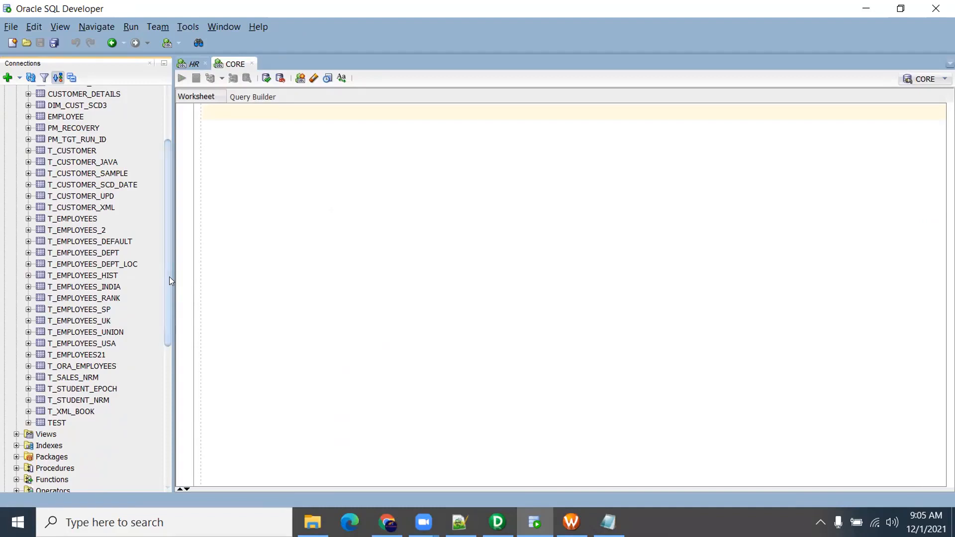
{"action": "left_click_drag", "start_coordinate": [169, 276], "coordinate": [165, 234]}
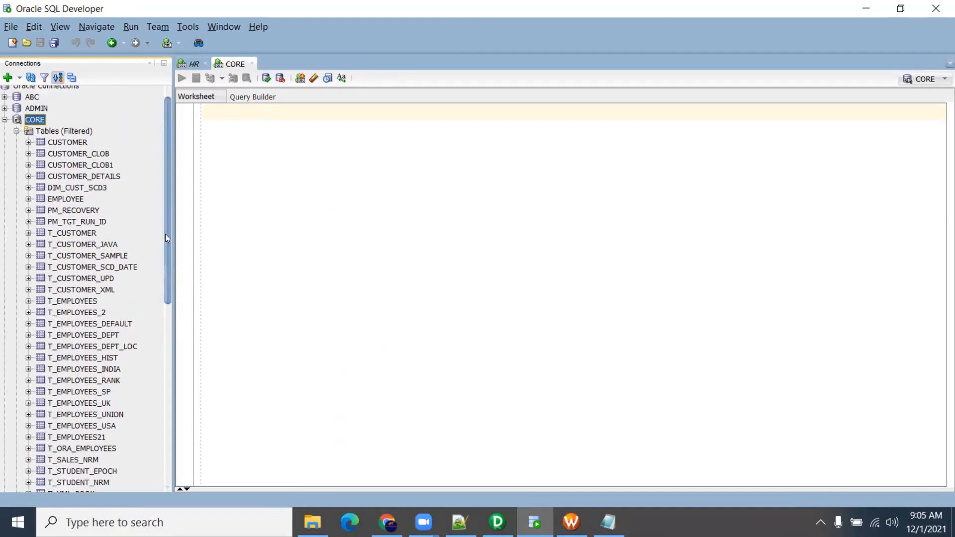
{"action": "left_click_drag", "start_coordinate": [165, 234], "coordinate": [165, 251]}
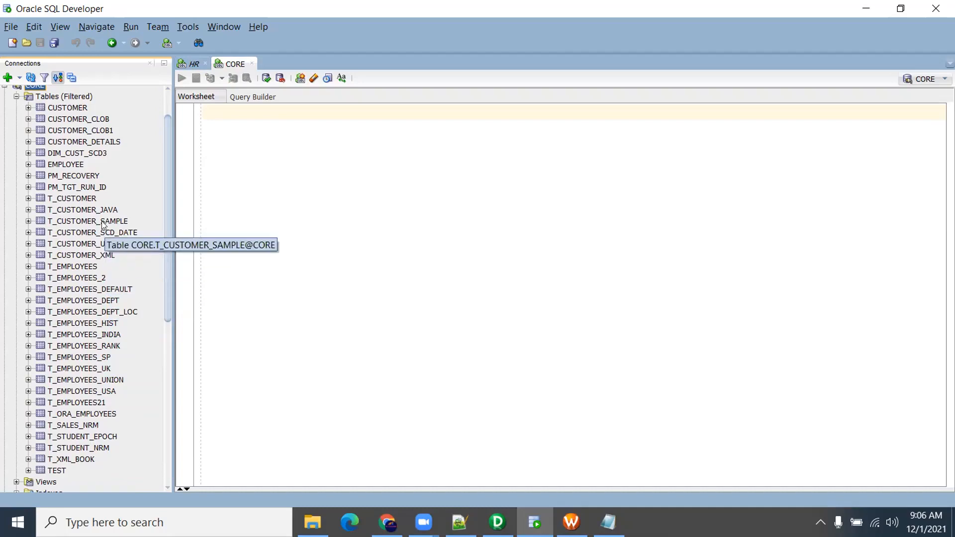
{"action": "scroll", "coordinate": [107, 234], "scroll_direction": "up", "scroll_amount": 2}
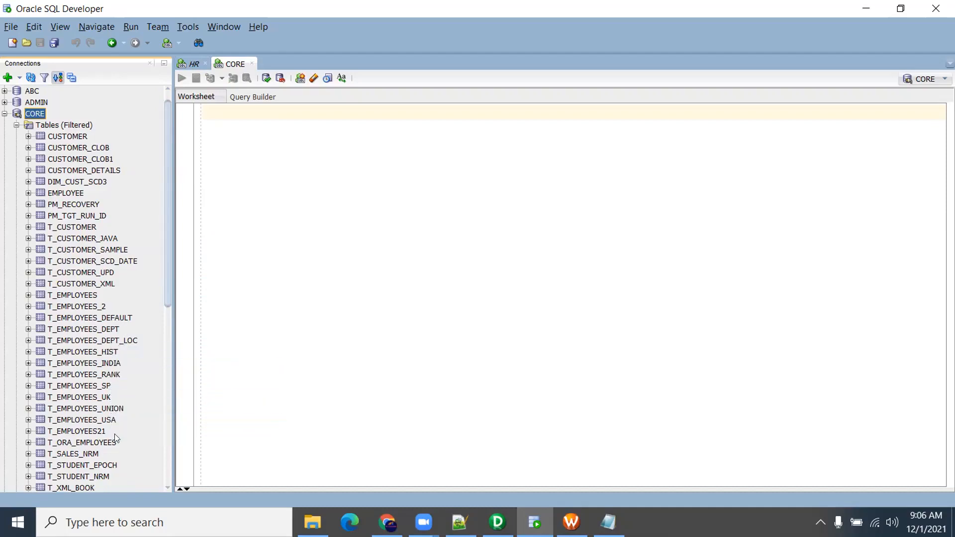
{"action": "scroll", "coordinate": [103, 370], "scroll_direction": "down", "scroll_amount": 2}
{"action": "scroll", "coordinate": [103, 371], "scroll_direction": "up", "scroll_amount": 1}
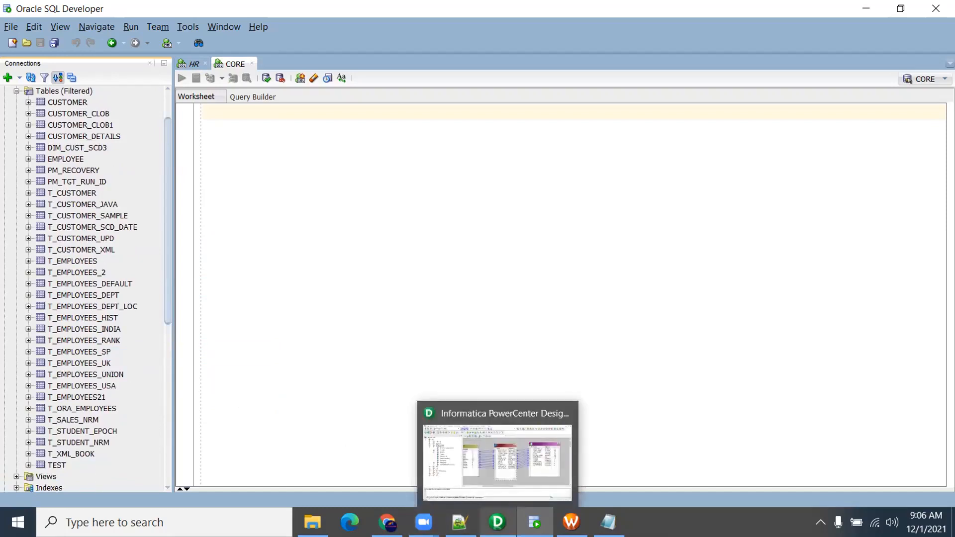
{"action": "left_click", "coordinate": [497, 522]}
Clear the T_EMPLOYEES target from the Target Designer workspace
{"action": "left_click", "coordinate": [285, 90]}
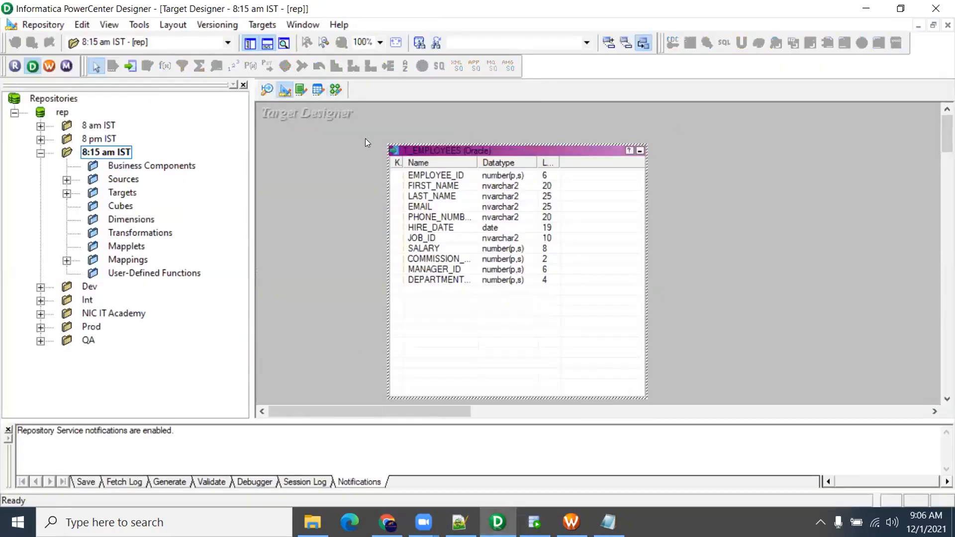
{"action": "right_click", "coordinate": [314, 140]}
{"action": "left_click", "coordinate": [339, 166]}
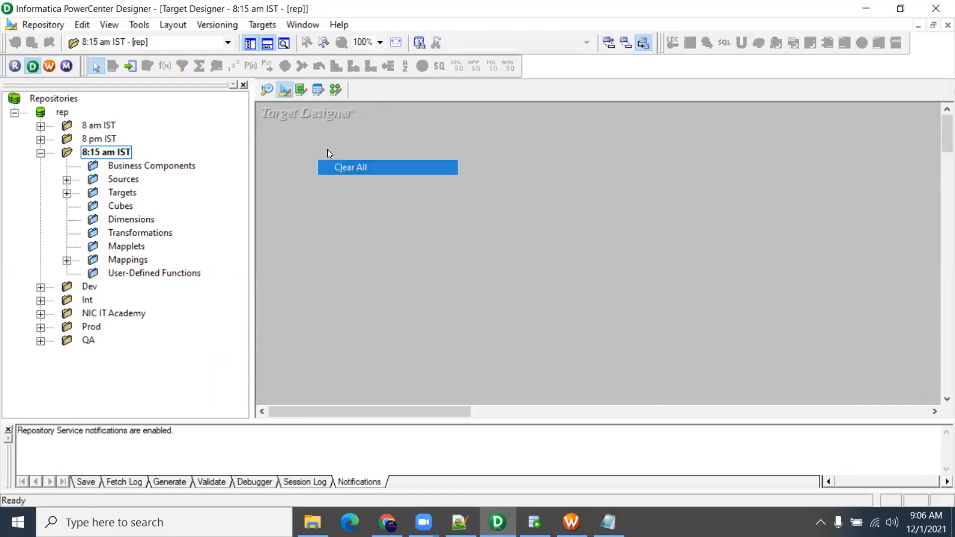
Create an Oracle target table T_EMP_FW, then move and enlarge it on the canvas
{"action": "left_click", "coordinate": [262, 24]}
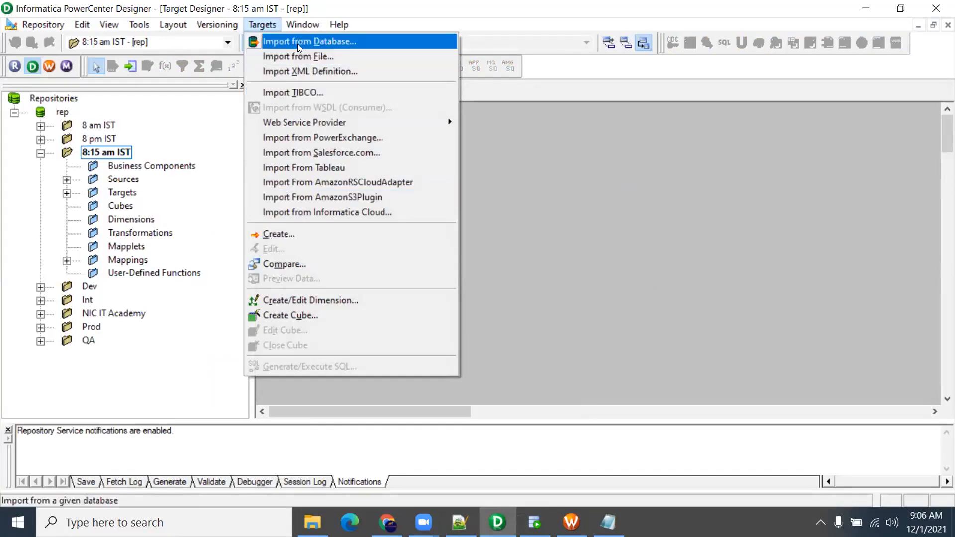
{"action": "left_click", "coordinate": [278, 234]}
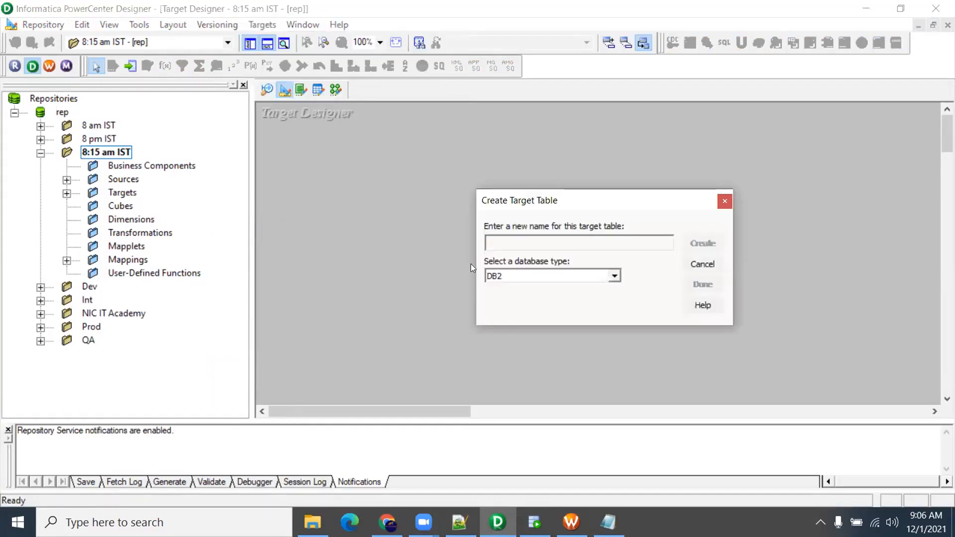
{"action": "left_click", "coordinate": [613, 276]}
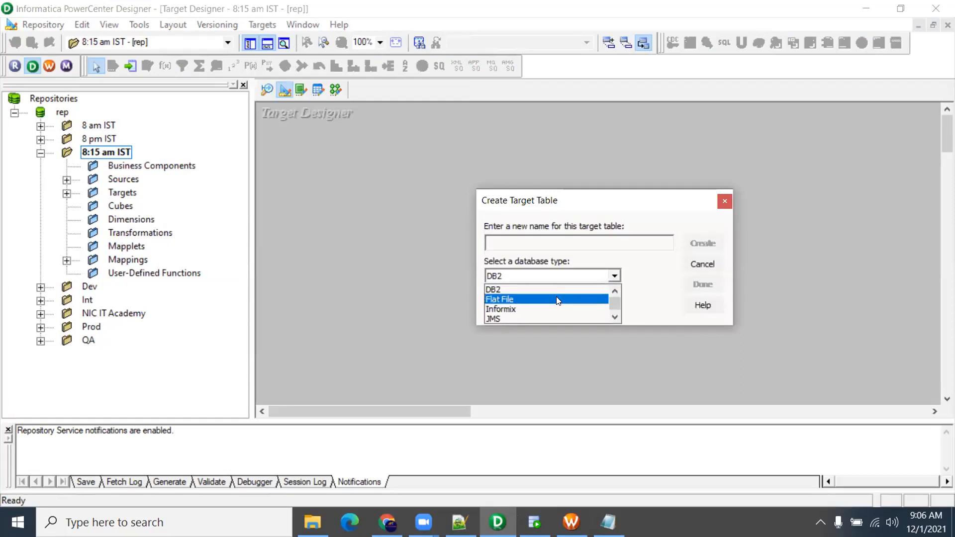
{"action": "key", "text": "o"}
{"action": "key", "text": "Down"}
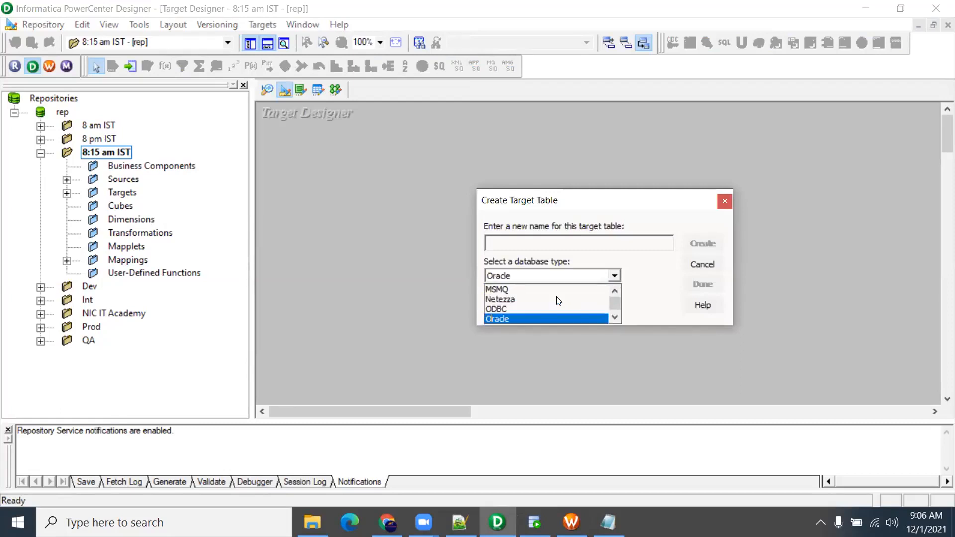
{"action": "left_click", "coordinate": [564, 318]}
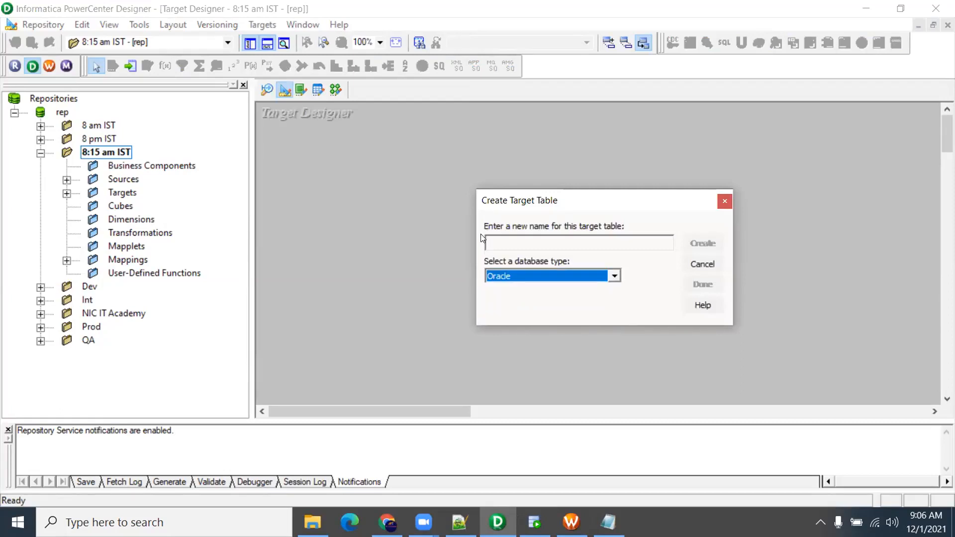
{"action": "left_click", "coordinate": [495, 241]}
{"action": "type", "text": "T_EMP_"}
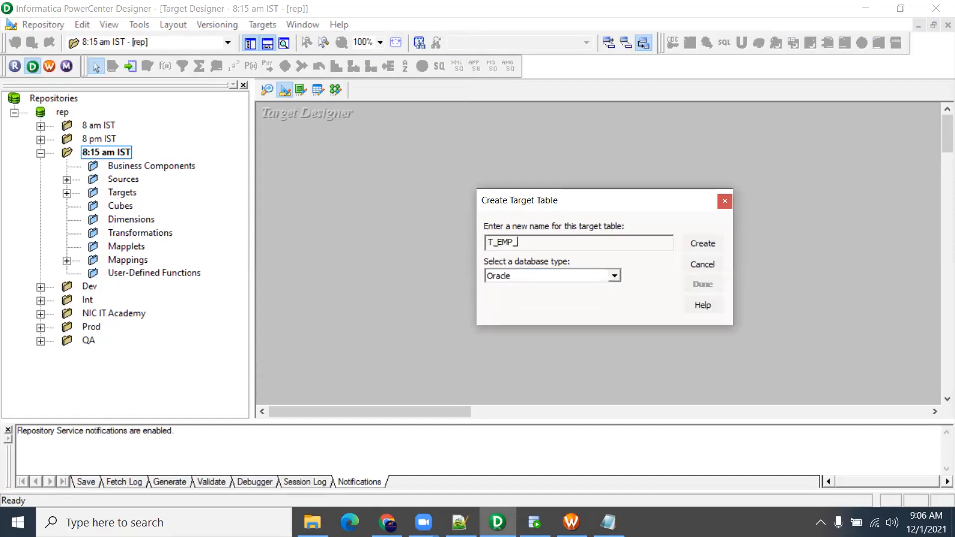
{"action": "type", "text": "FW"}
{"action": "left_click", "coordinate": [702, 243]}
{"action": "left_click", "coordinate": [701, 285]}
{"action": "left_click_drag", "start_coordinate": [413, 187], "coordinate": [446, 140]}
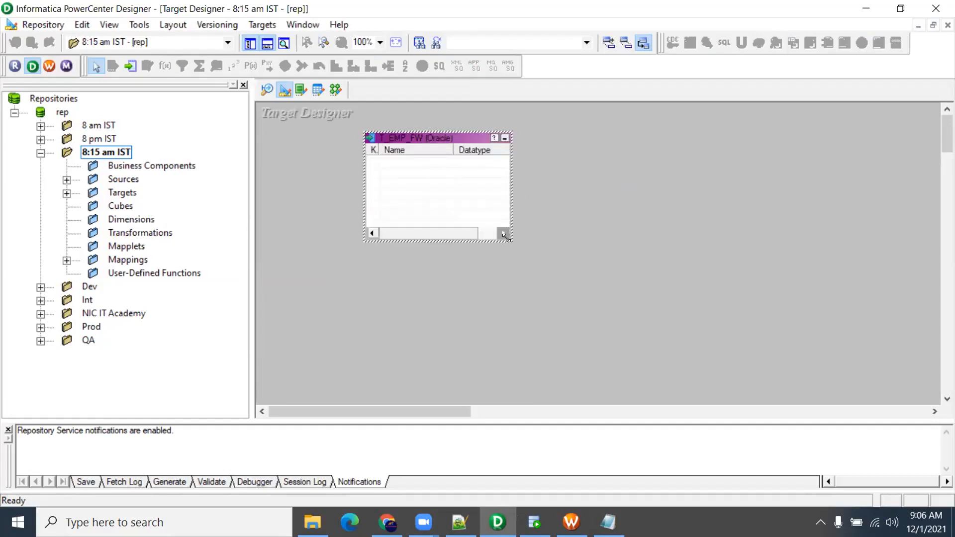
{"action": "left_click_drag", "start_coordinate": [505, 237], "coordinate": [564, 325]}
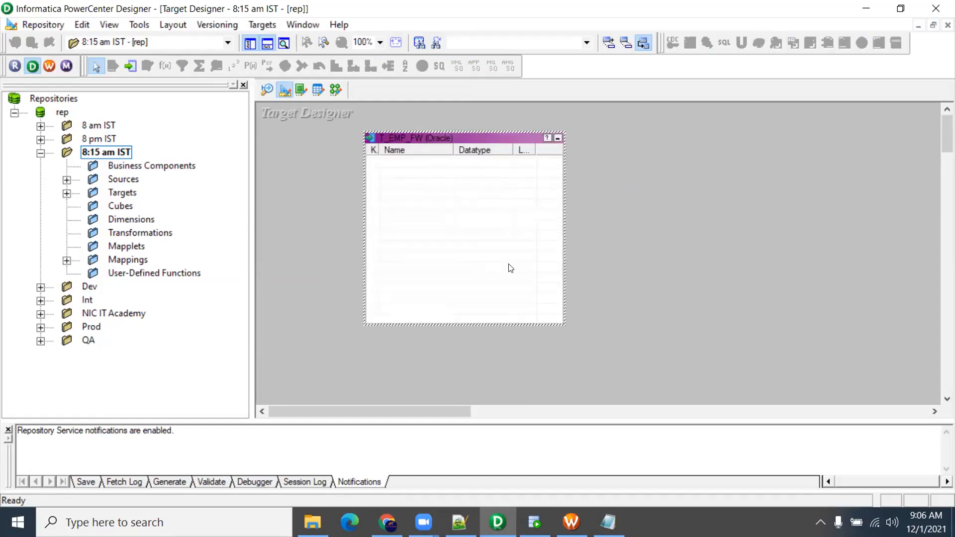
Add five new columns to the T_EMP_FW target table definition
{"action": "double_click", "coordinate": [407, 167]}
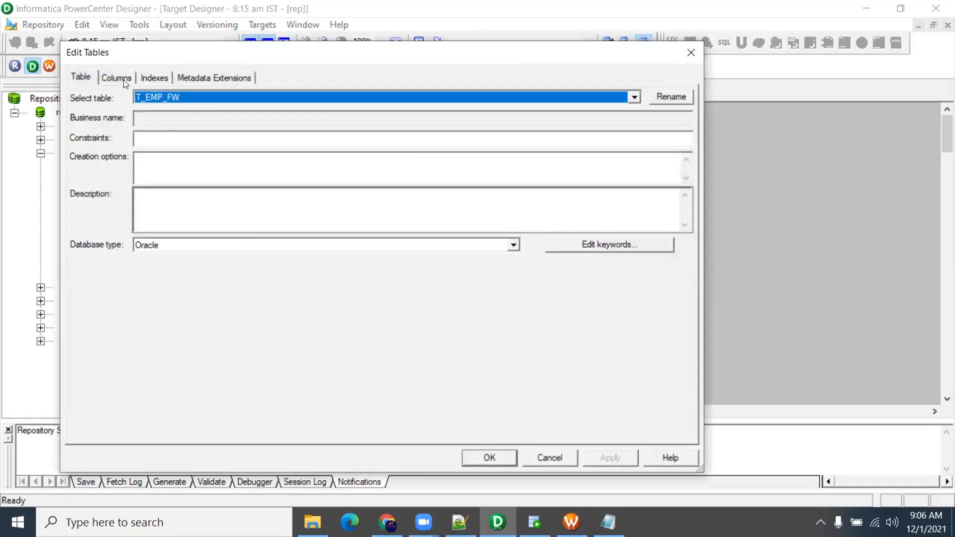
{"action": "left_click", "coordinate": [123, 80]}
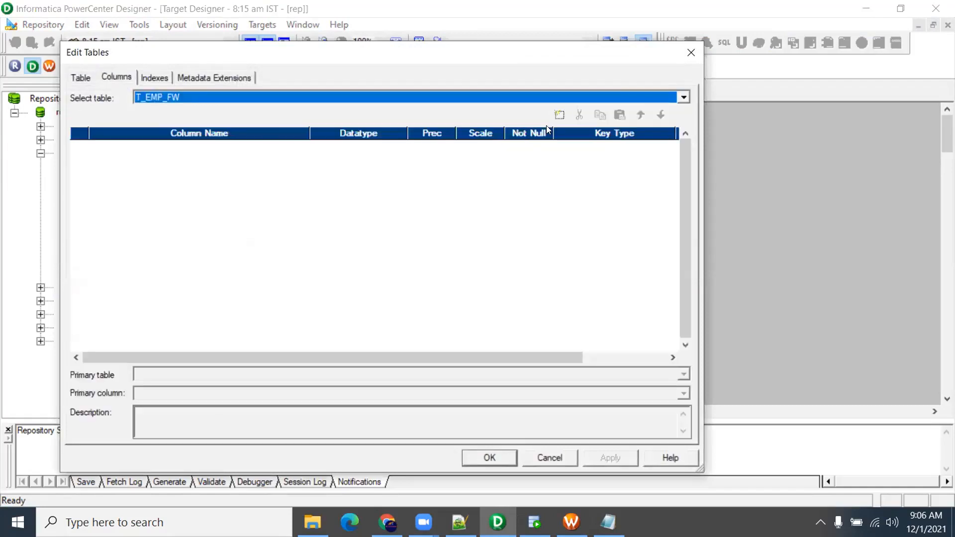
{"action": "left_click", "coordinate": [557, 115]}
{"action": "left_click", "coordinate": [557, 116]}
{"action": "left_click", "coordinate": [557, 115]}
{"action": "left_click", "coordinate": [557, 116]}
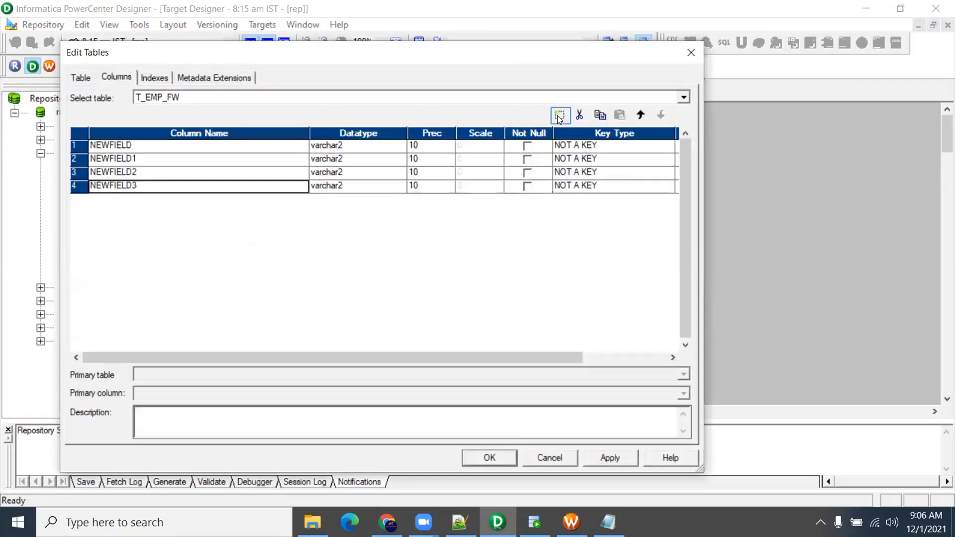
{"action": "left_click", "coordinate": [557, 119]}
Rename the first two columns EMP_ID and EMP_NAME
{"action": "left_click", "coordinate": [140, 144]}
{"action": "left_click_drag", "start_coordinate": [141, 144], "coordinate": [1, 132]}
{"action": "type", "text": "EMP_ID"}
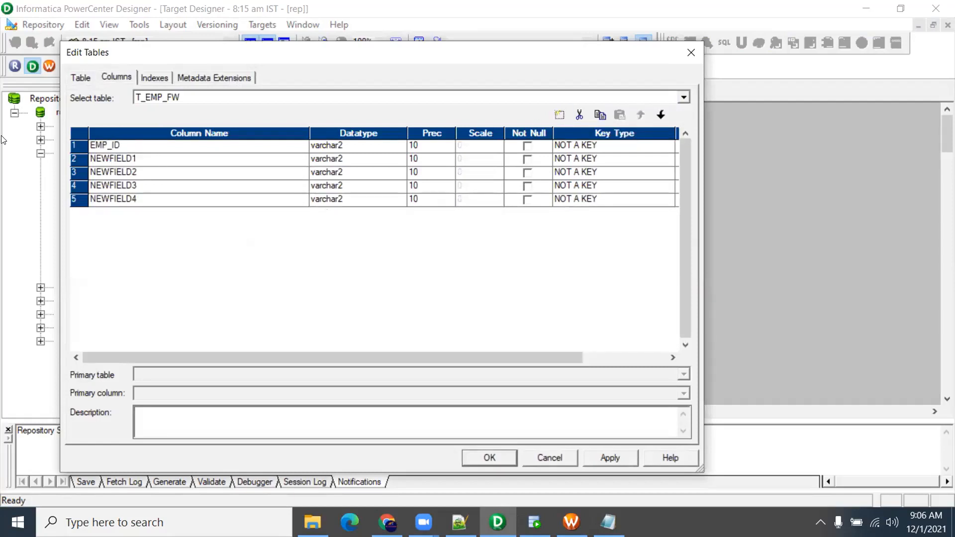
{"action": "key", "text": "Down"}
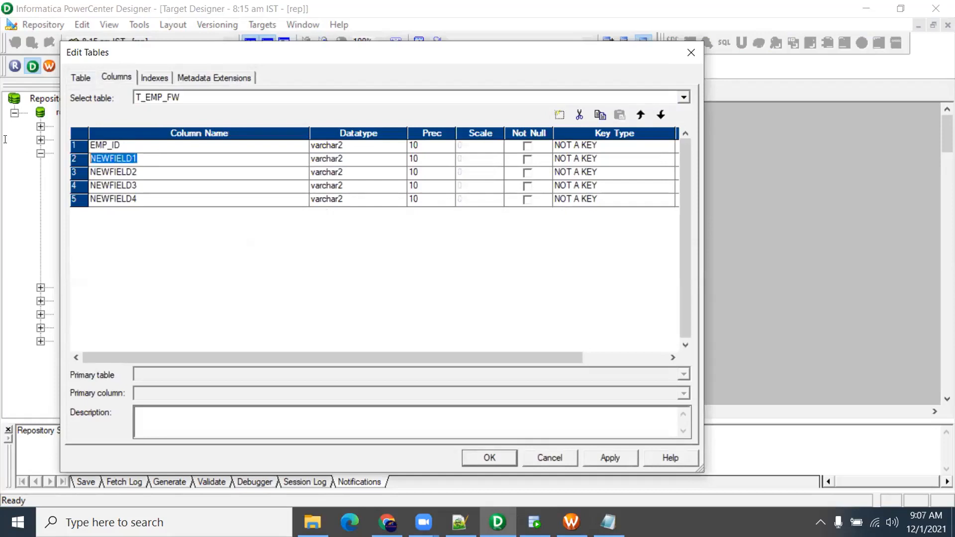
{"action": "type", "text": "EMP_AN"}
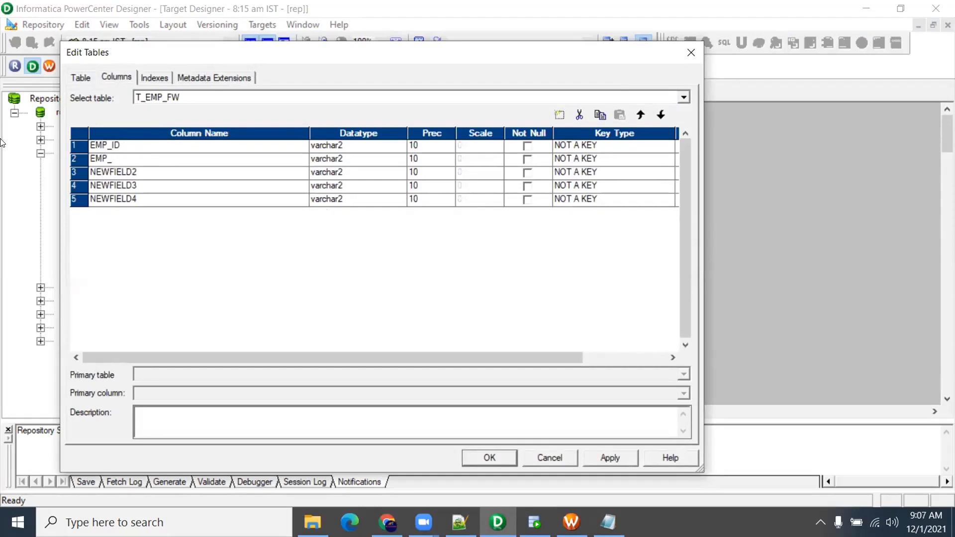
{"action": "key", "text": "BackSpace"}
{"action": "key", "text": "BackSpace"}
{"action": "type", "text": "NAME"}
{"action": "left_click", "coordinate": [160, 187]}
Rename the remaining columns LAST_NAME, DOB and CITY
{"action": "left_click", "coordinate": [140, 175]}
{"action": "left_click", "coordinate": [140, 175]}
{"action": "type", "text": "LAST_NAME"}
{"action": "left_click", "coordinate": [128, 186]}
{"action": "left_click_drag", "start_coordinate": [128, 186], "coordinate": [1, 172]}
{"action": "left_click_drag", "start_coordinate": [142, 182], "coordinate": [1, 191]}
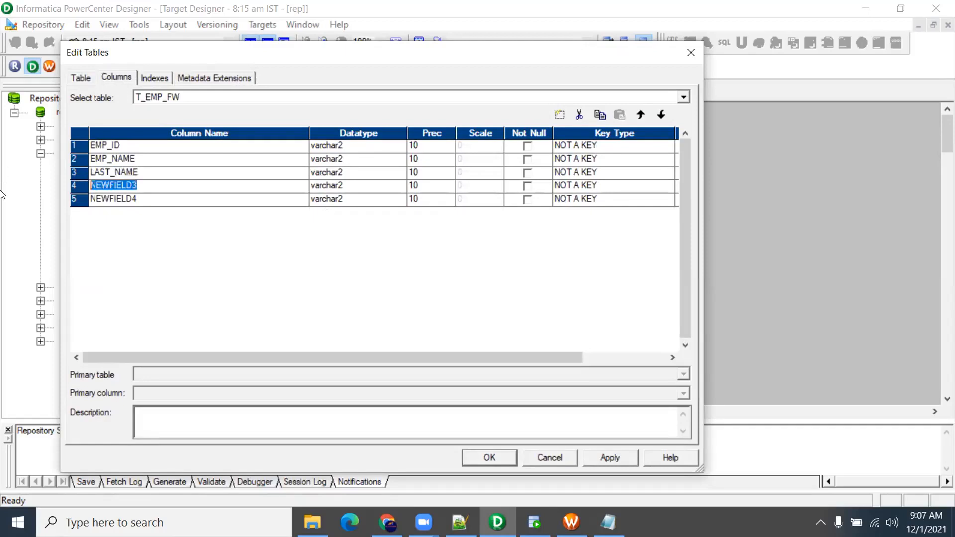
{"action": "type", "text": "DOB"}
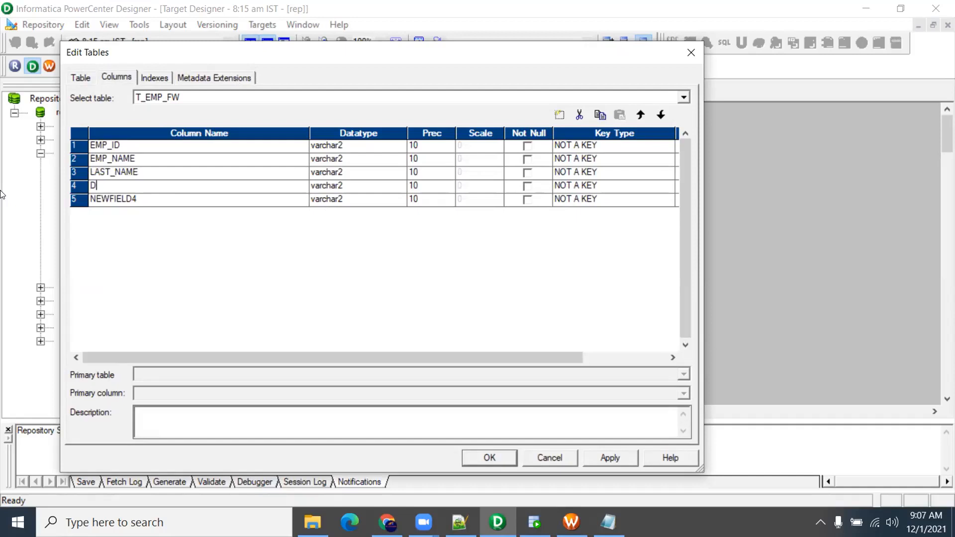
{"action": "left_click", "coordinate": [136, 200]}
{"action": "left_click_drag", "start_coordinate": [135, 199], "coordinate": [1, 206]}
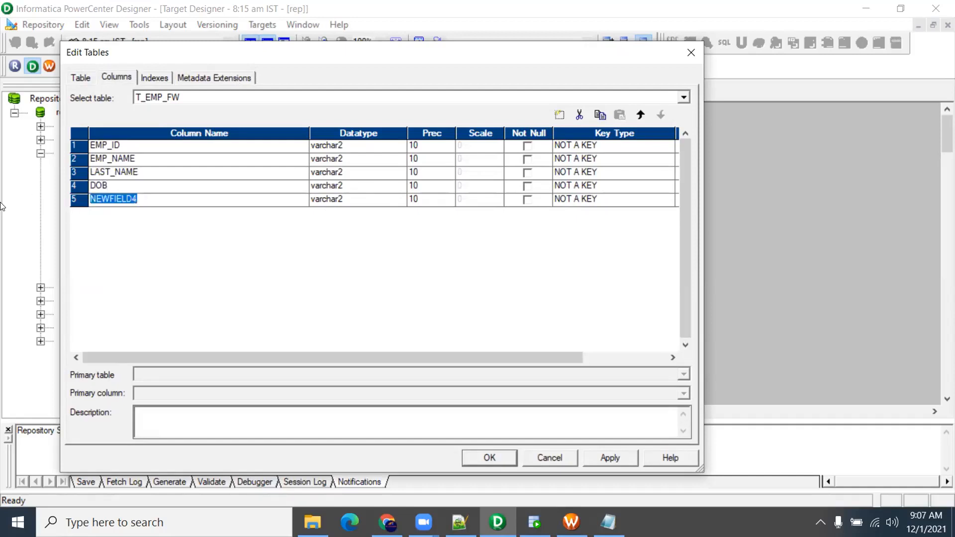
{"action": "type", "text": "CITY"}
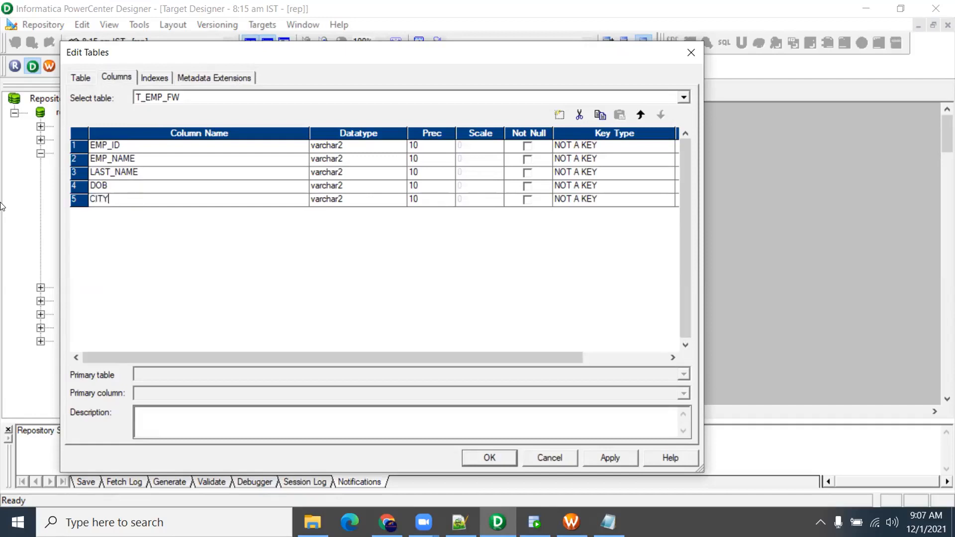
Set EMP_ID's datatype to number and DOB's to date, then apply the changes
{"action": "left_click", "coordinate": [348, 146]}
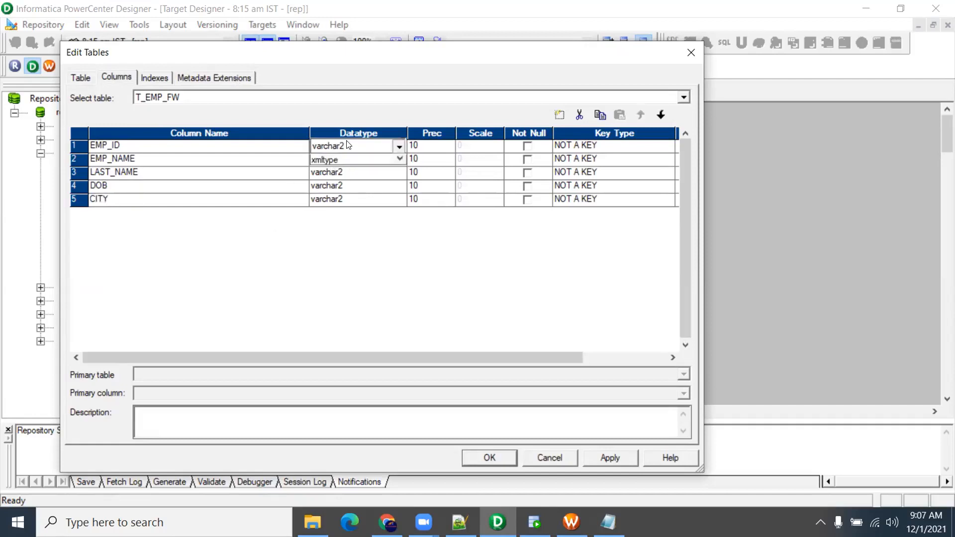
{"action": "left_click", "coordinate": [349, 145]}
{"action": "left_click", "coordinate": [343, 197]}
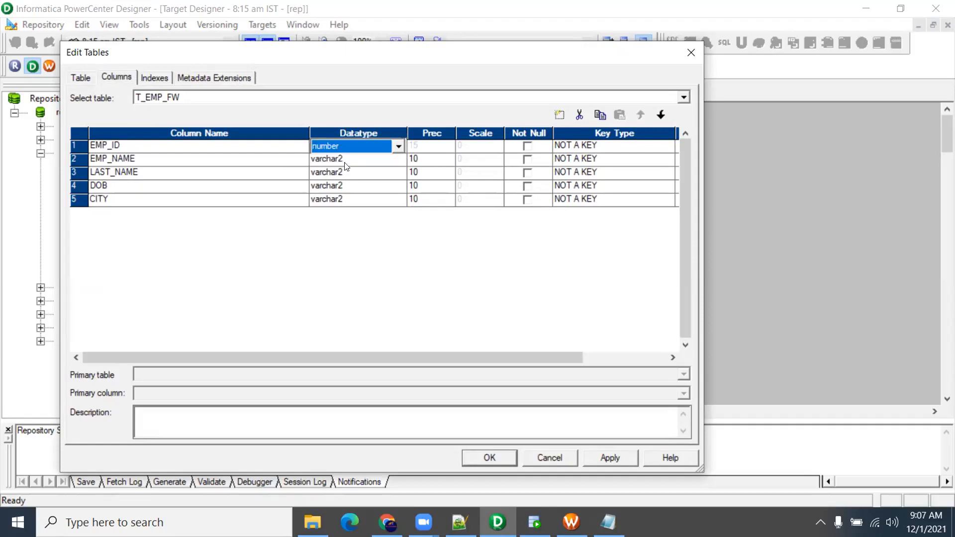
{"action": "left_click", "coordinate": [330, 185]}
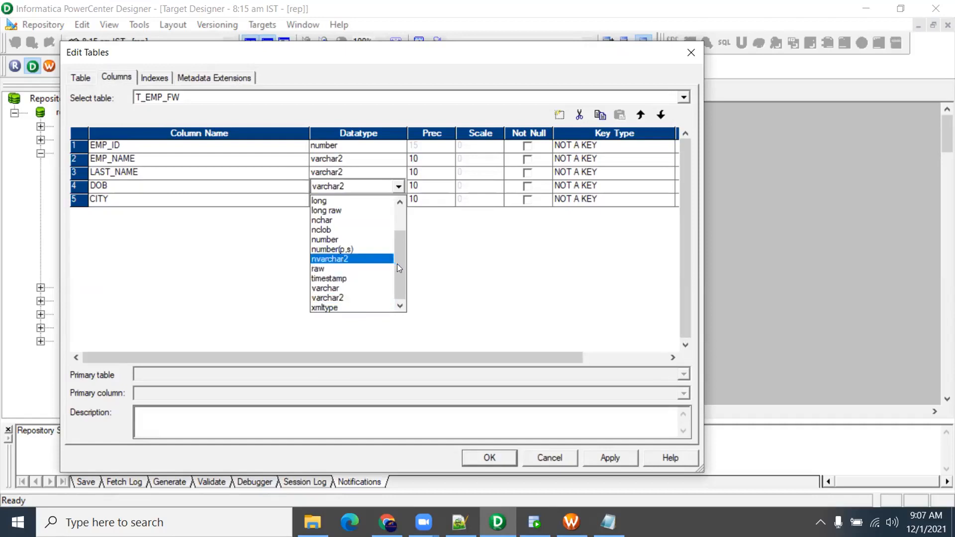
{"action": "left_click_drag", "start_coordinate": [397, 264], "coordinate": [393, 226]}
{"action": "left_click", "coordinate": [363, 225]}
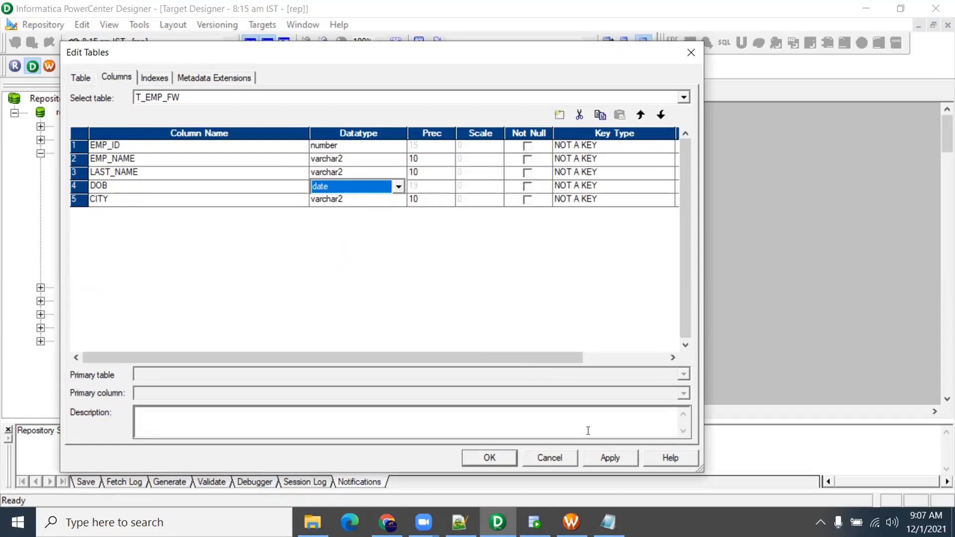
{"action": "left_click", "coordinate": [502, 455]}
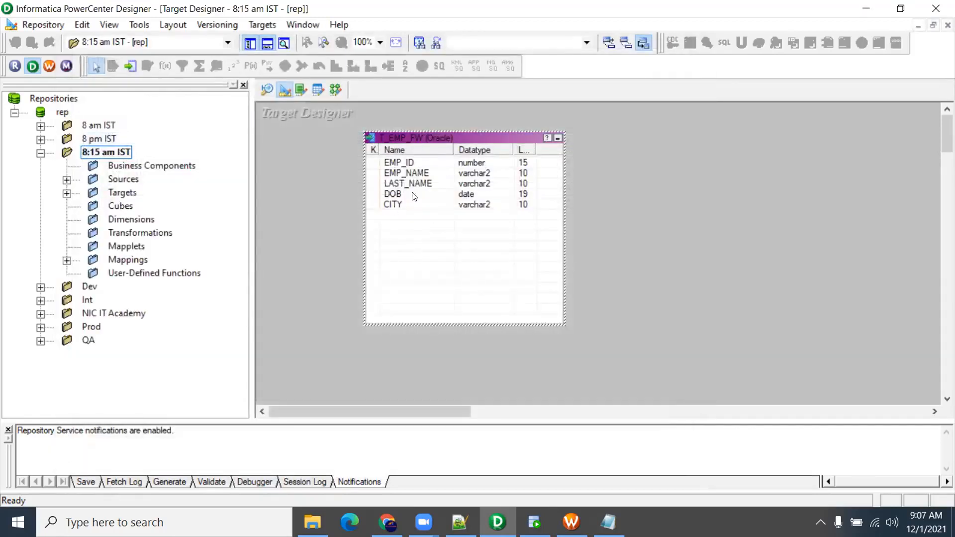
Reopen the T_EMP_FW properties and close them with the table name unchanged
{"action": "double_click", "coordinate": [413, 140]}
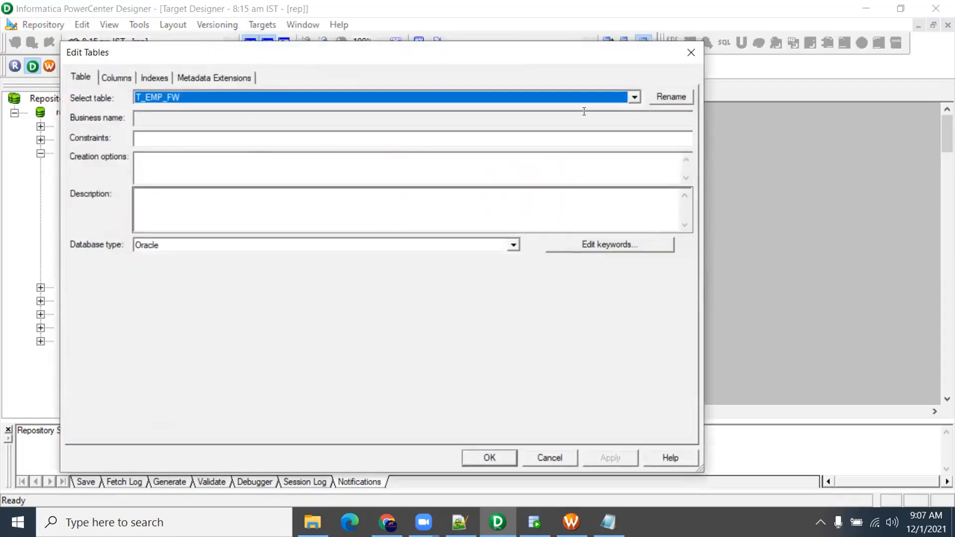
{"action": "left_click", "coordinate": [654, 97]}
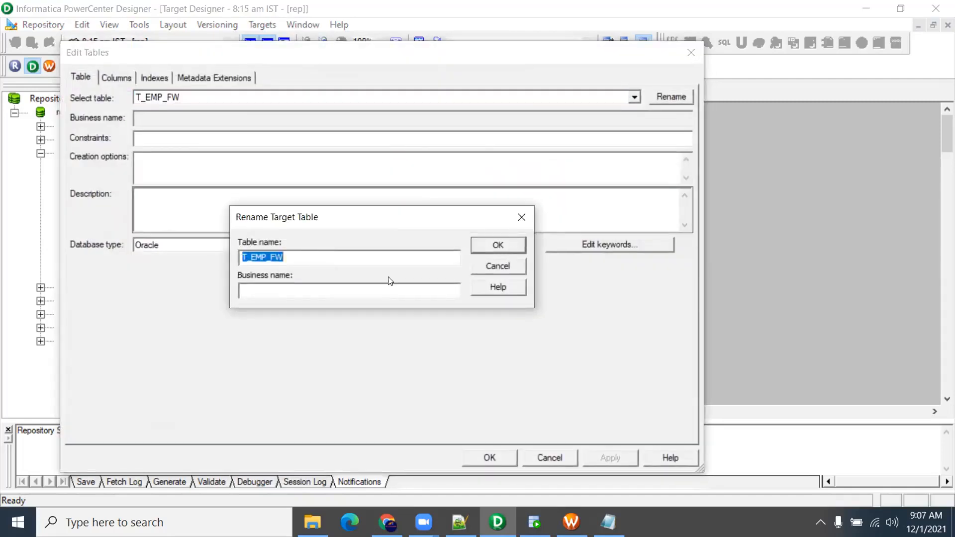
{"action": "left_click", "coordinate": [482, 264]}
{"action": "left_click", "coordinate": [533, 458]}
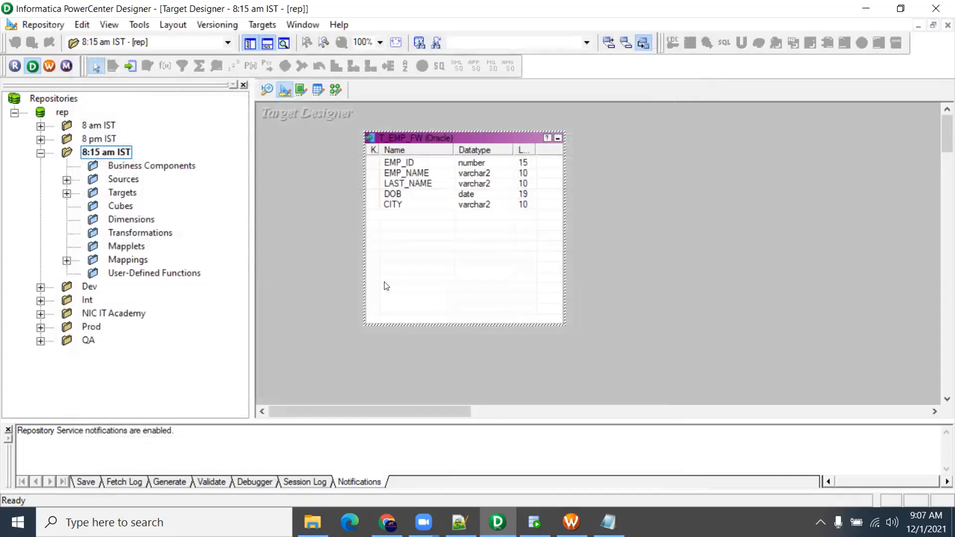
{"action": "left_click", "coordinate": [534, 522]}
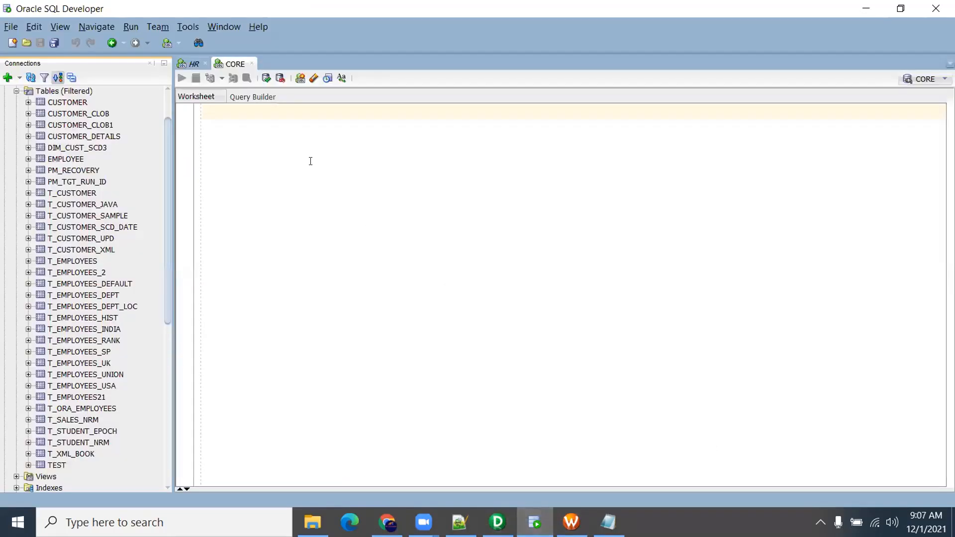
Run 'select * from T_EMP_FW;' in SQL Developer, which fails with ORA-00942
{"action": "type", "text": "s"}
{"action": "left_click", "coordinate": [246, 112]}
{"action": "type", "text": "select * from T_EMP_FW;"}
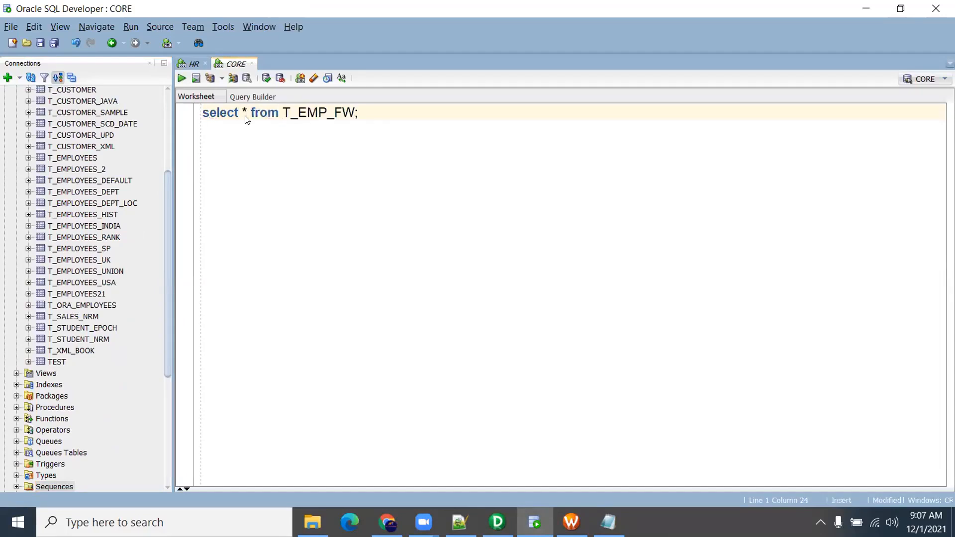
{"action": "key", "text": "ctrl+Return"}
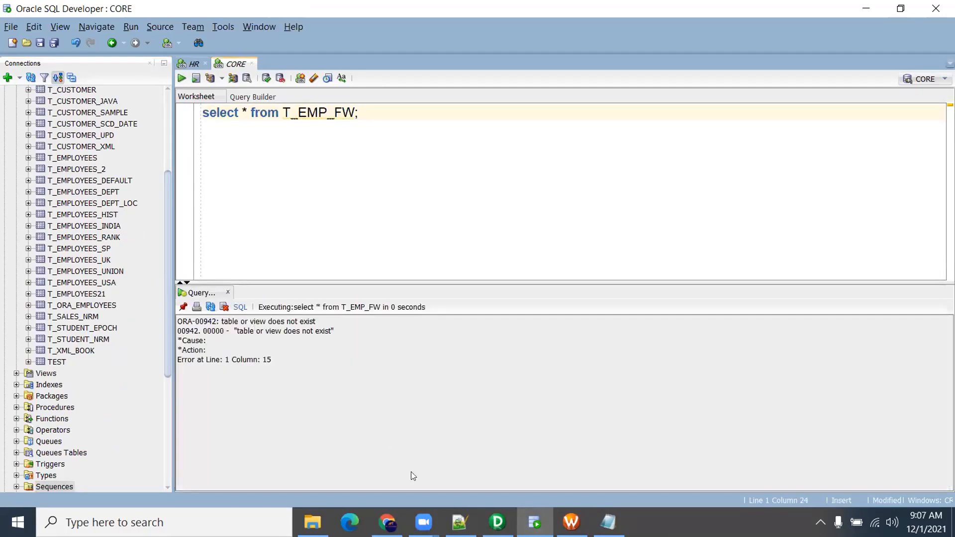
{"action": "left_click", "coordinate": [497, 521]}
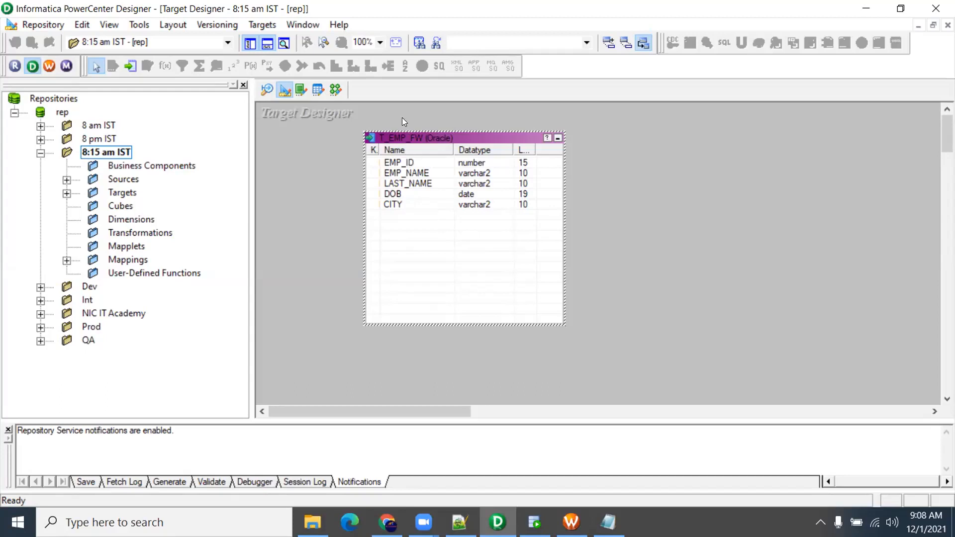
Open Generate/Execute SQL for the selected table and connect to Oracle_Tgt as user core
{"action": "left_click_drag", "start_coordinate": [398, 139], "coordinate": [342, 136]}
{"action": "left_click", "coordinate": [262, 24]}
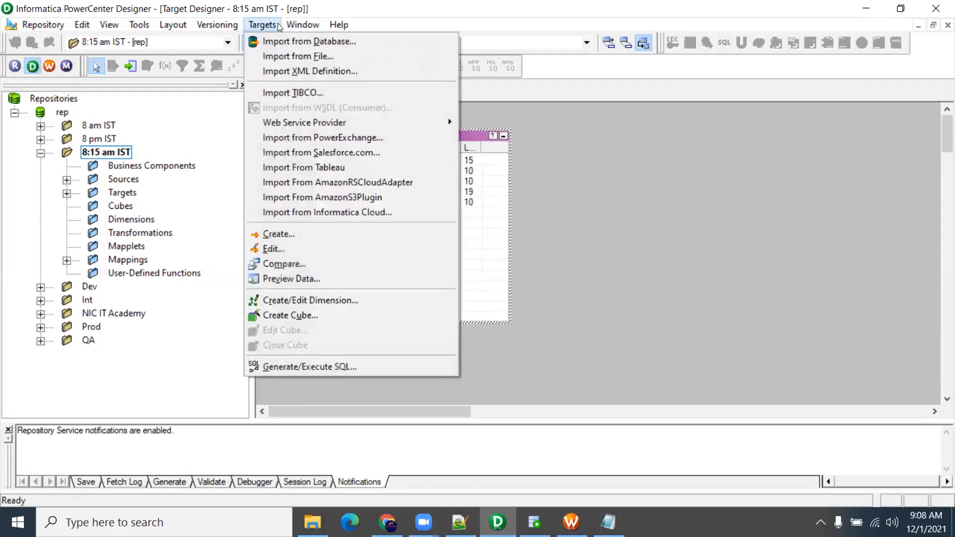
{"action": "left_click", "coordinate": [317, 367]}
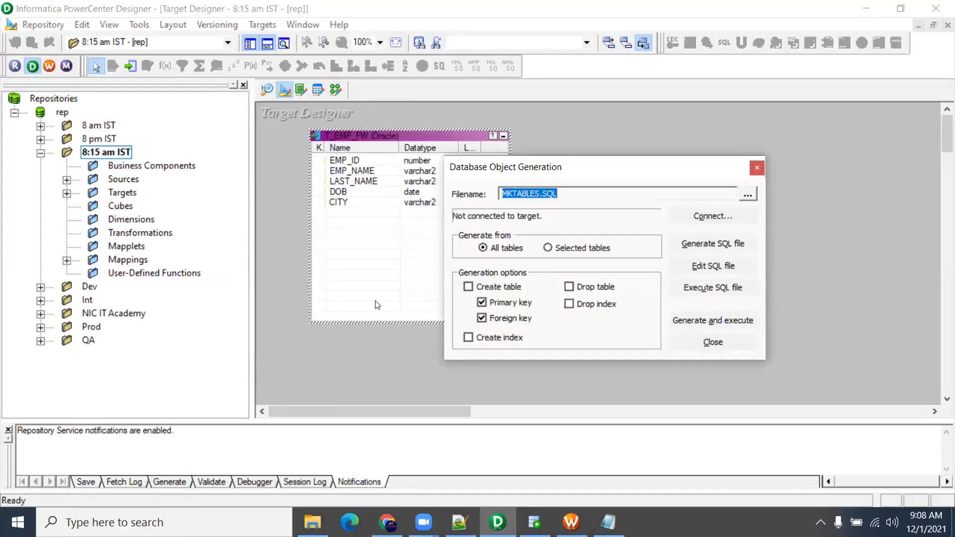
{"action": "left_click", "coordinate": [553, 248]}
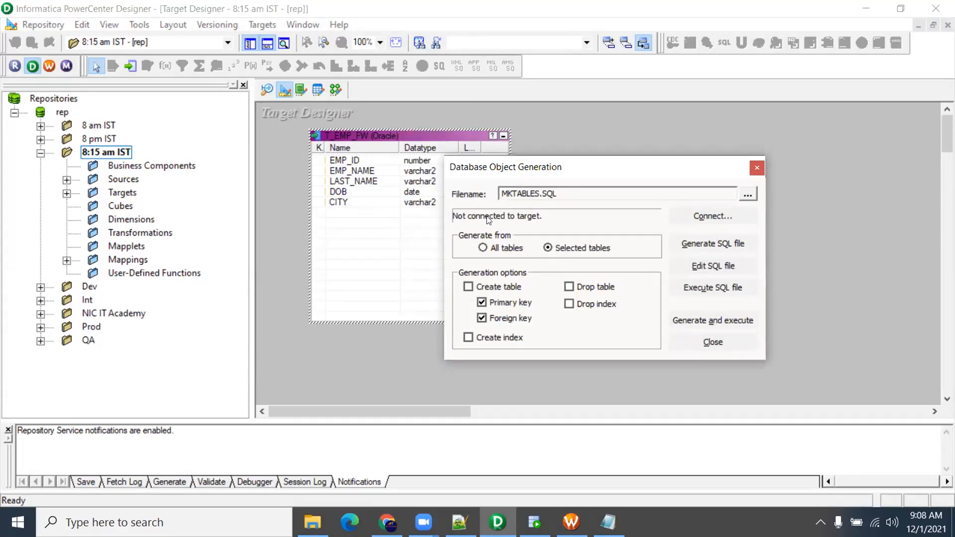
{"action": "left_click", "coordinate": [712, 216]}
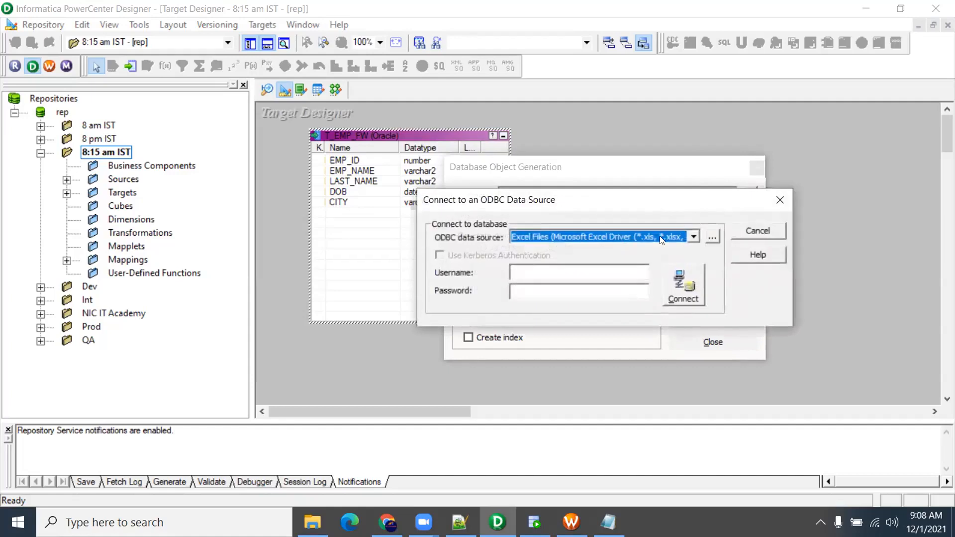
{"action": "left_click", "coordinate": [693, 237]}
{"action": "left_click", "coordinate": [656, 273]}
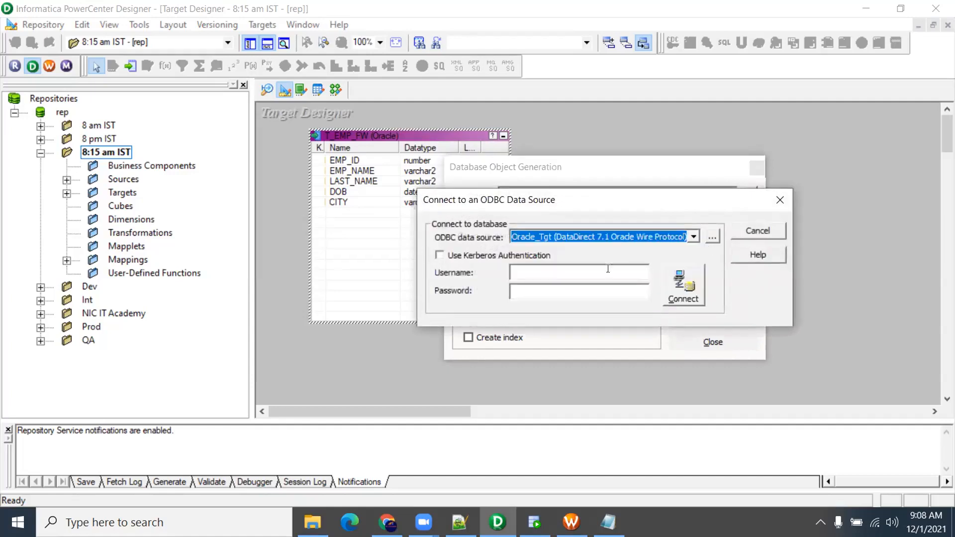
{"action": "left_click", "coordinate": [560, 267]}
{"action": "type", "text": "core"}
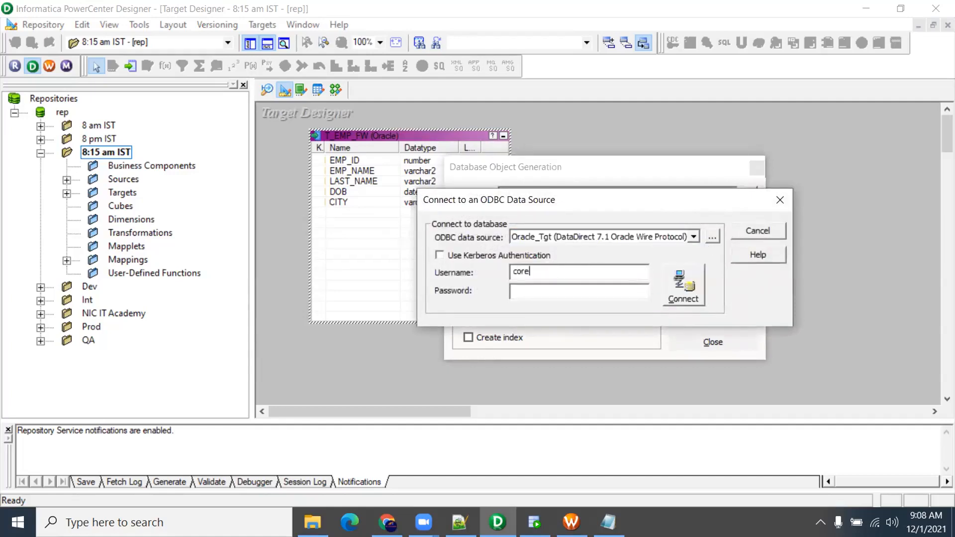
{"action": "key", "text": "Tab"}
{"action": "type", "text": "****"}
{"action": "key", "text": "Return"}
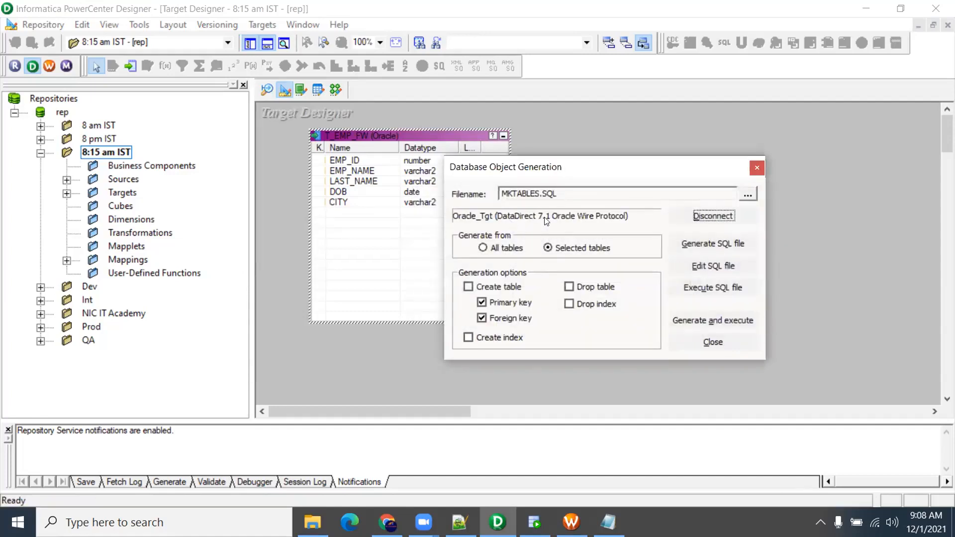
Generate and execute the Create table SQL, overwriting MKTABLES.SQL
{"action": "left_click", "coordinate": [478, 302]}
{"action": "left_click", "coordinate": [726, 318]}
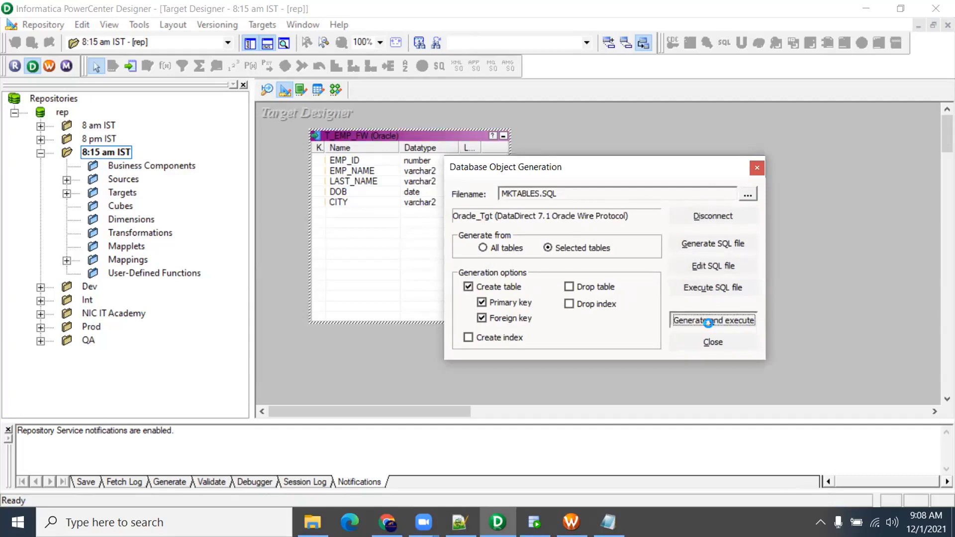
{"action": "left_click", "coordinate": [651, 297]}
{"action": "left_click", "coordinate": [712, 342]}
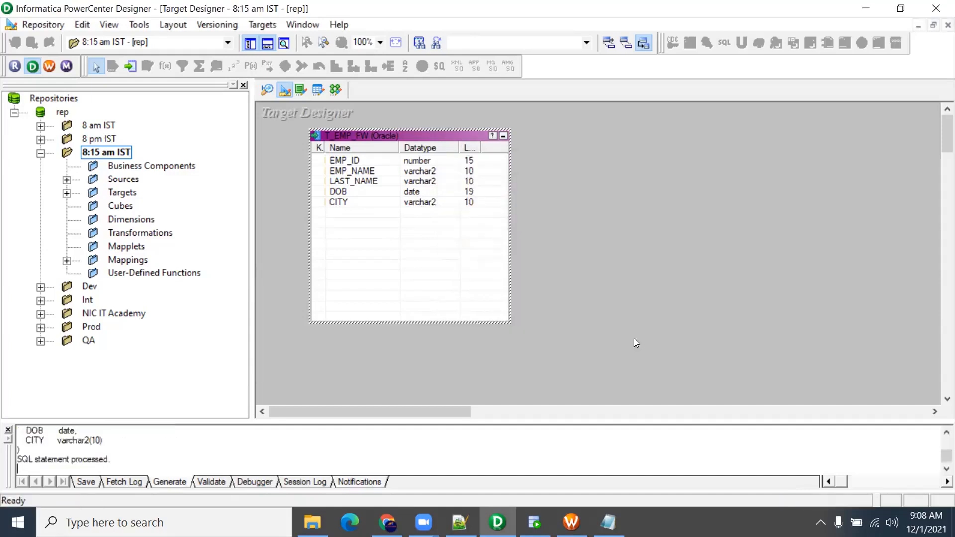
Review the generated CREATE TABLE T_EMP_FW script in the output window
{"action": "left_click_drag", "start_coordinate": [226, 420], "coordinate": [226, 383]}
{"action": "scroll", "coordinate": [85, 438], "scroll_direction": "up", "scroll_amount": 3}
{"action": "scroll", "coordinate": [97, 430], "scroll_direction": "down", "scroll_amount": 2}
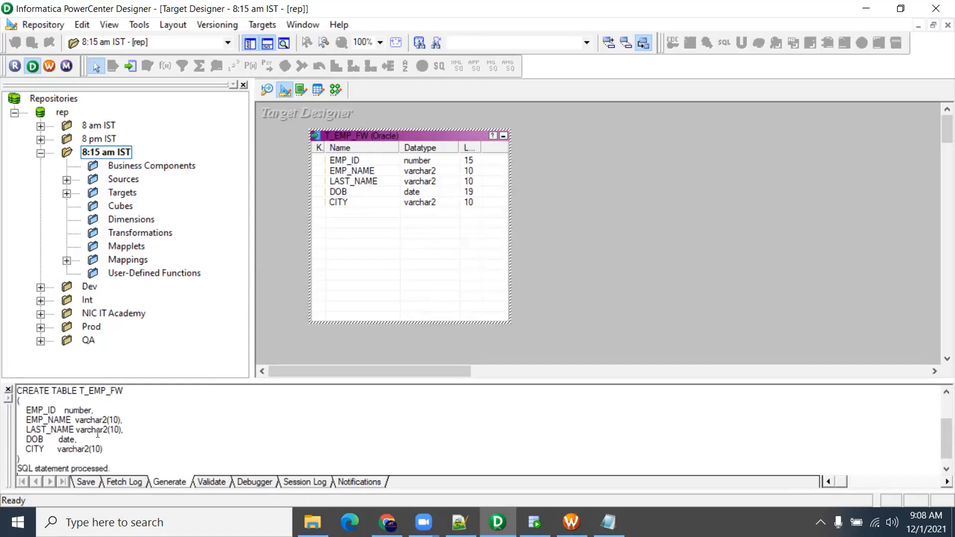
{"action": "left_click_drag", "start_coordinate": [124, 464], "coordinate": [5, 383]}
{"action": "scroll", "coordinate": [19, 426], "scroll_direction": "up", "scroll_amount": 1}
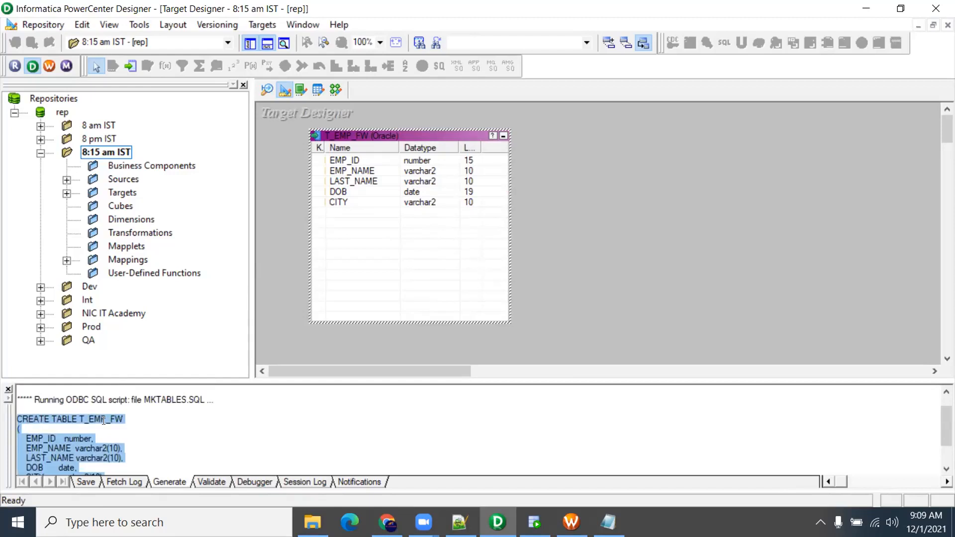
{"action": "scroll", "coordinate": [65, 430], "scroll_direction": "down", "scroll_amount": 1}
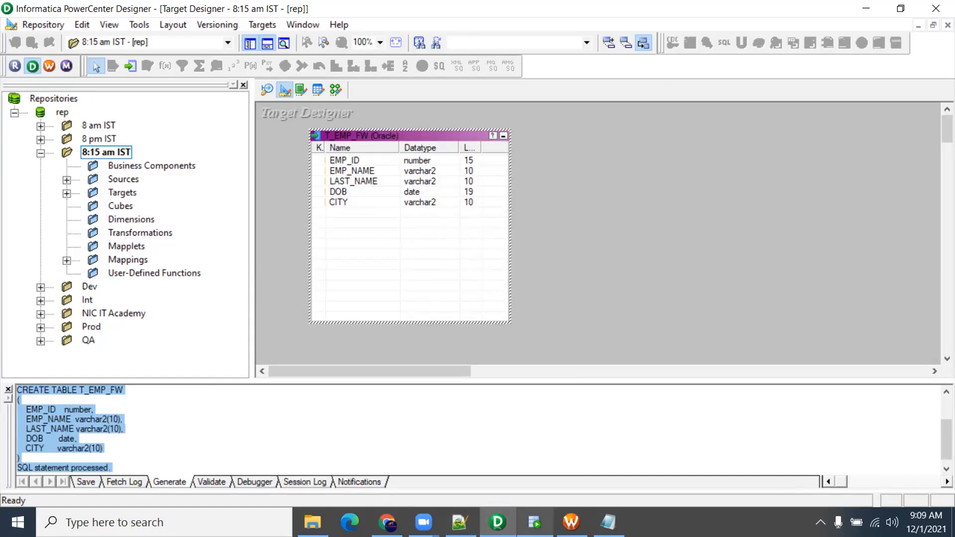
Rerun the T_EMP_FW query in SQL Developer to confirm the empty table now exists
{"action": "left_click", "coordinate": [534, 522]}
{"action": "key", "text": "ctrl+a"}
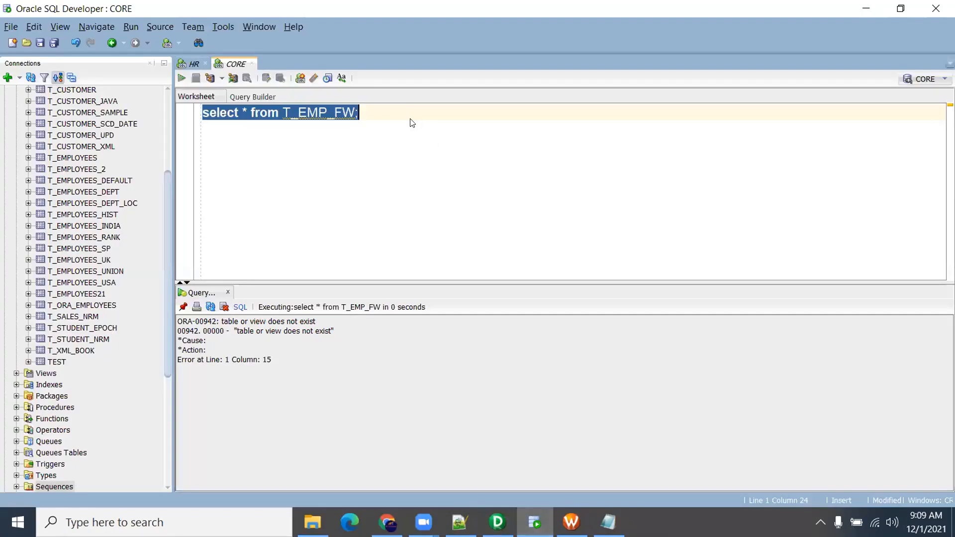
{"action": "key", "text": "ctrl+Return"}
{"action": "left_click", "coordinate": [410, 119]}
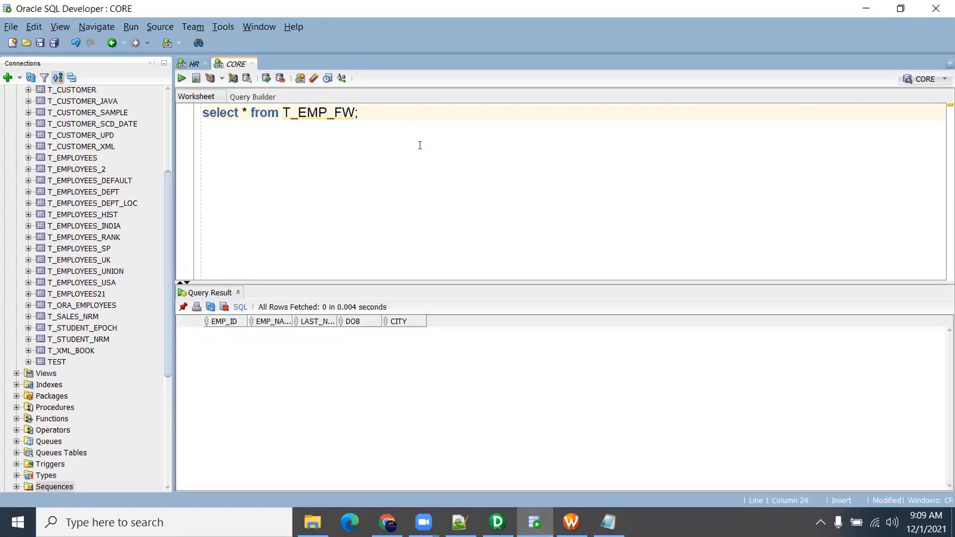
{"action": "left_click", "coordinate": [497, 522]}
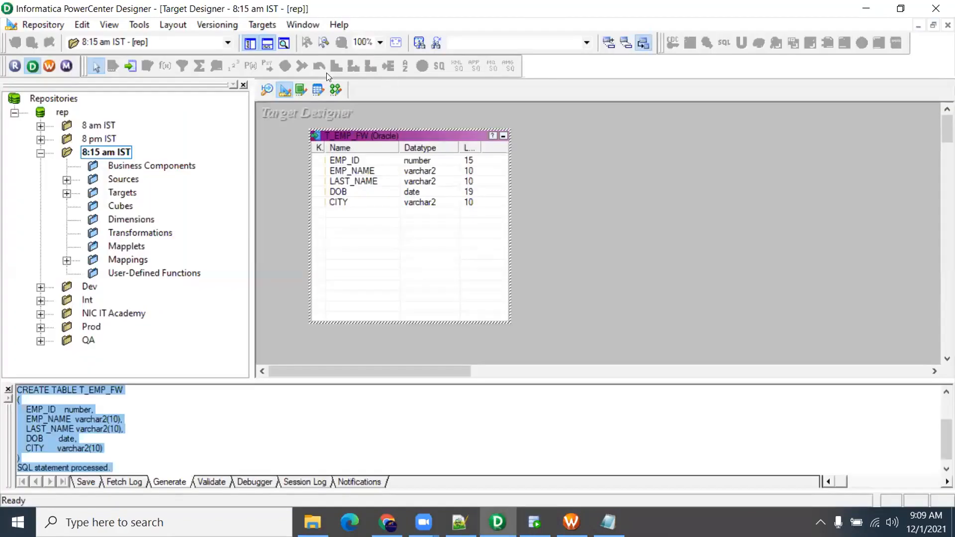
Create a new mapping named m_S_FF_EMP_FW
{"action": "left_click", "coordinate": [336, 89]}
{"action": "left_click", "coordinate": [276, 24]}
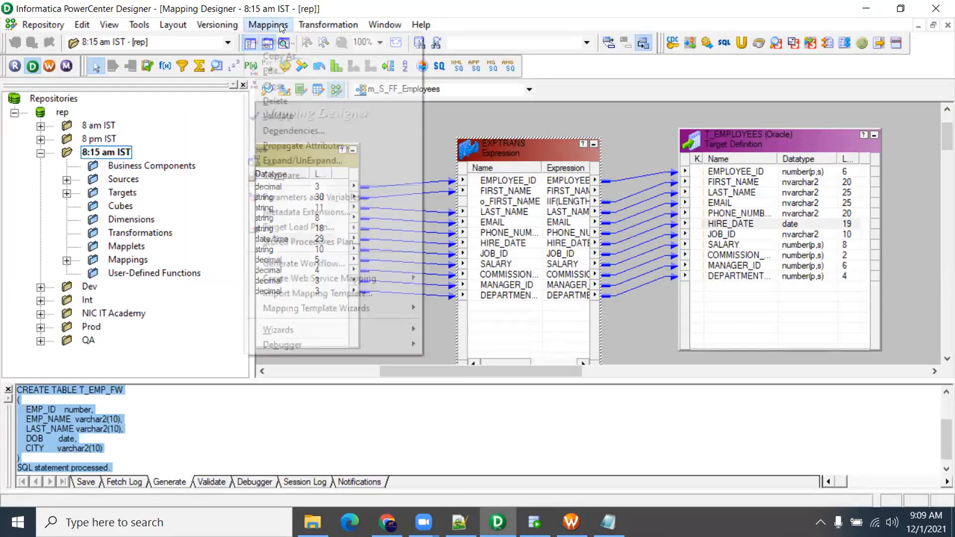
{"action": "left_click", "coordinate": [286, 38]}
{"action": "type", "text": "m_"}
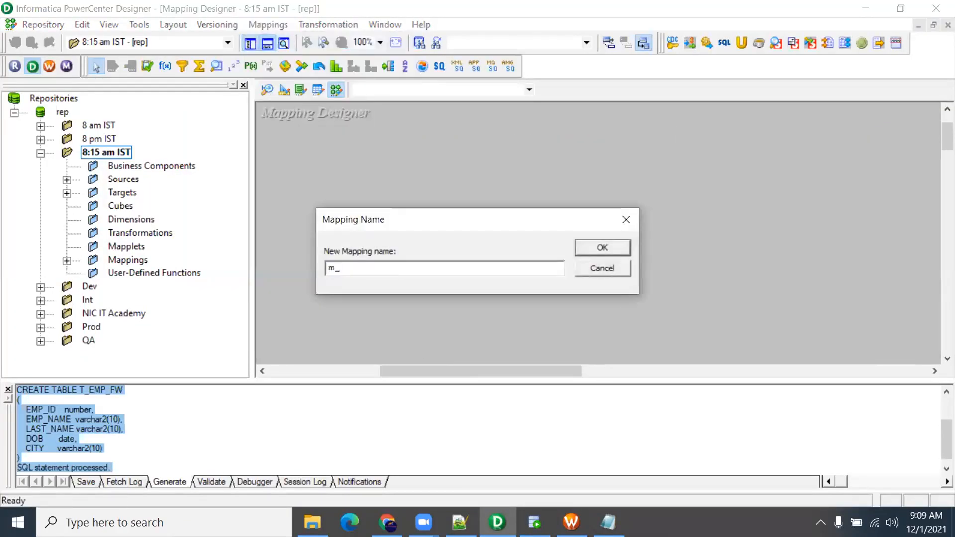
{"action": "type", "text": "FF_"}
{"action": "key", "text": "BackSpace"}
{"action": "key", "text": "BackSpace"}
{"action": "type", "text": "EMP_FW"}
{"action": "key", "text": "Return"}
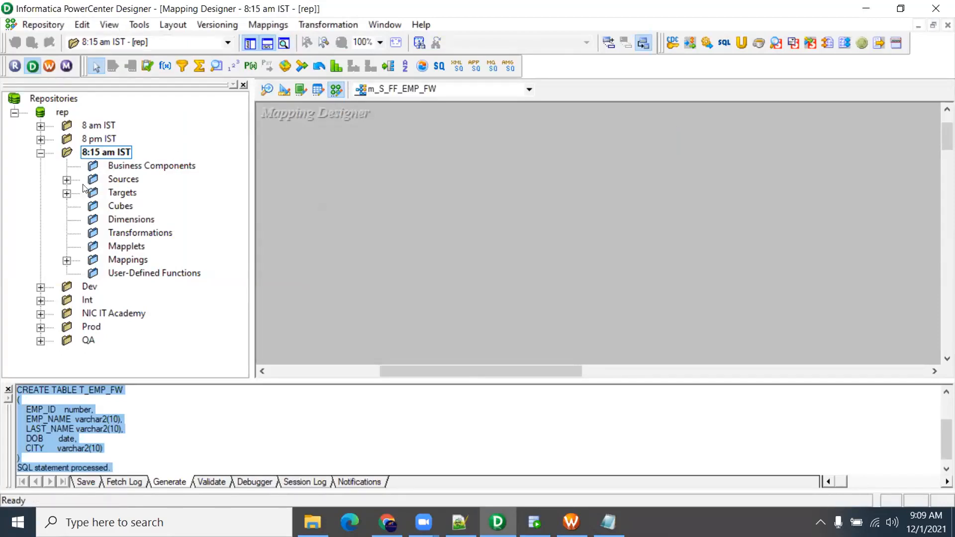
Place the s_FF_EMP_fw flat file source and T_EMP_FW target on the mapping canvas
{"action": "left_click", "coordinate": [66, 180]}
{"action": "left_click", "coordinate": [66, 219]}
{"action": "left_click", "coordinate": [93, 193]}
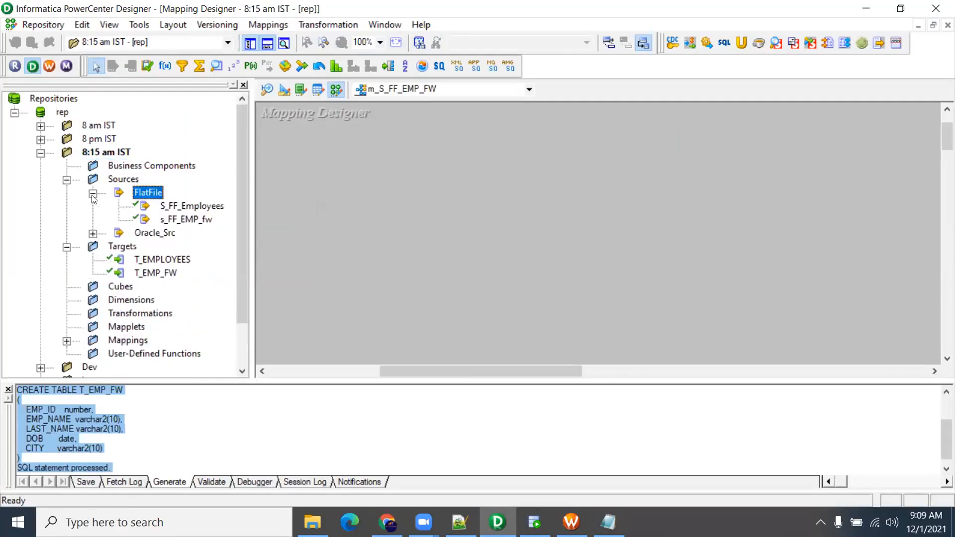
{"action": "left_click_drag", "start_coordinate": [188, 226], "coordinate": [323, 150]}
{"action": "left_click_drag", "start_coordinate": [157, 272], "coordinate": [644, 155]}
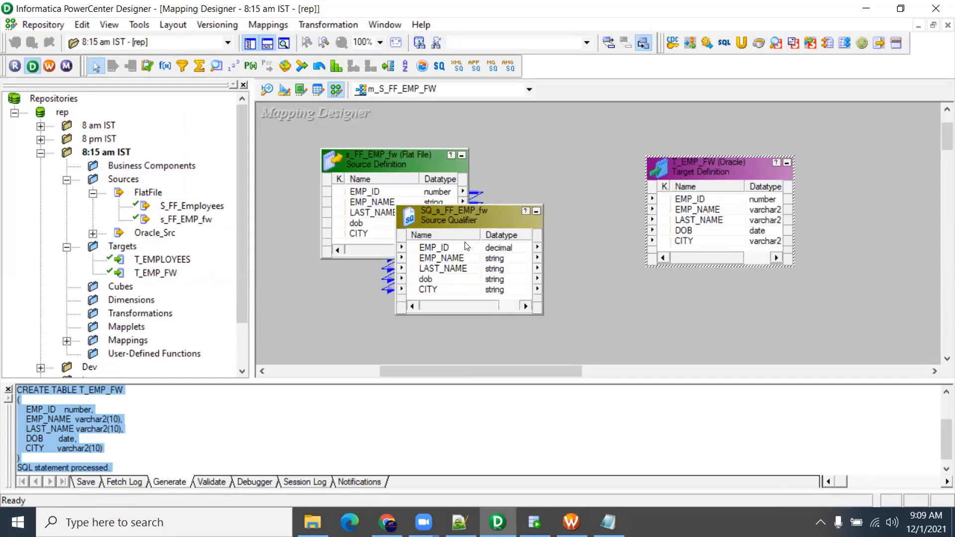
Link all Source Qualifier ports to T_EMP_FW, save, and tidy the layout
{"action": "right_click", "coordinate": [466, 244]}
{"action": "left_click", "coordinate": [474, 247]}
{"action": "left_click_drag", "start_coordinate": [473, 247], "coordinate": [696, 200]}
{"action": "left_click", "coordinate": [626, 232]}
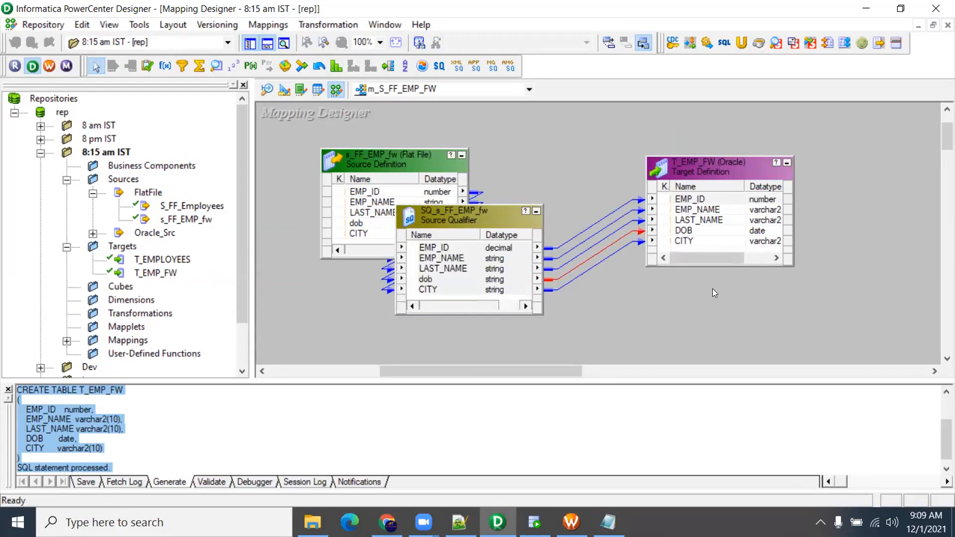
{"action": "key", "text": "ctrl+s"}
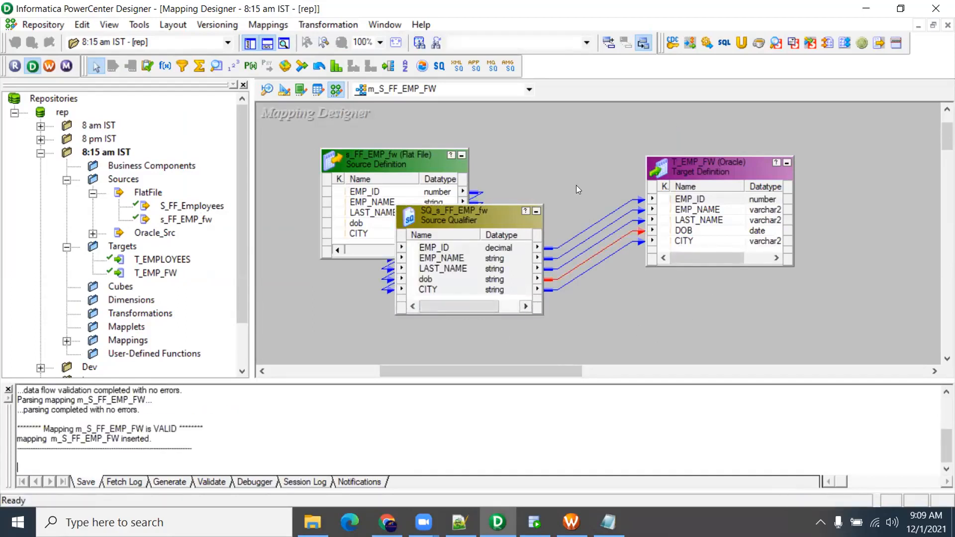
{"action": "left_click_drag", "start_coordinate": [699, 165], "coordinate": [766, 153]}
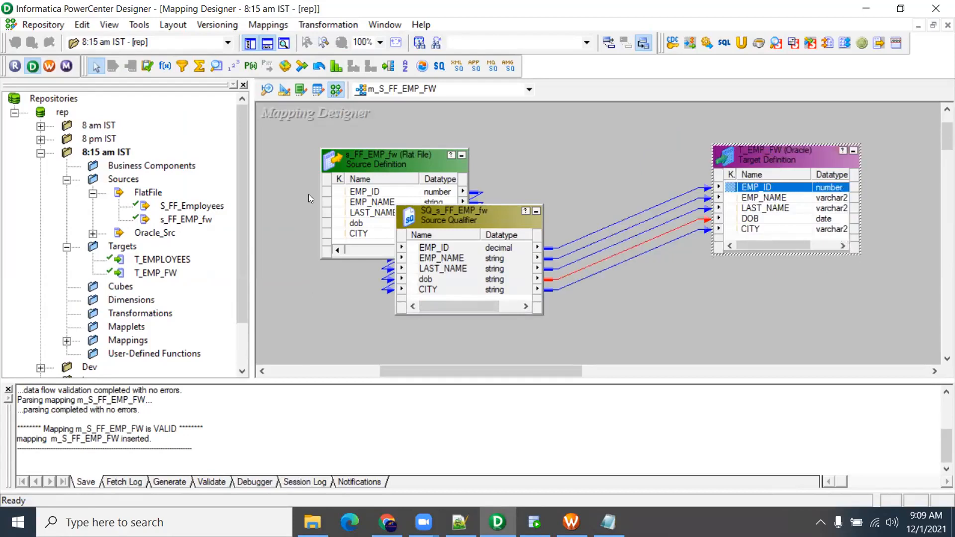
{"action": "left_click_drag", "start_coordinate": [445, 226], "coordinate": [534, 176]}
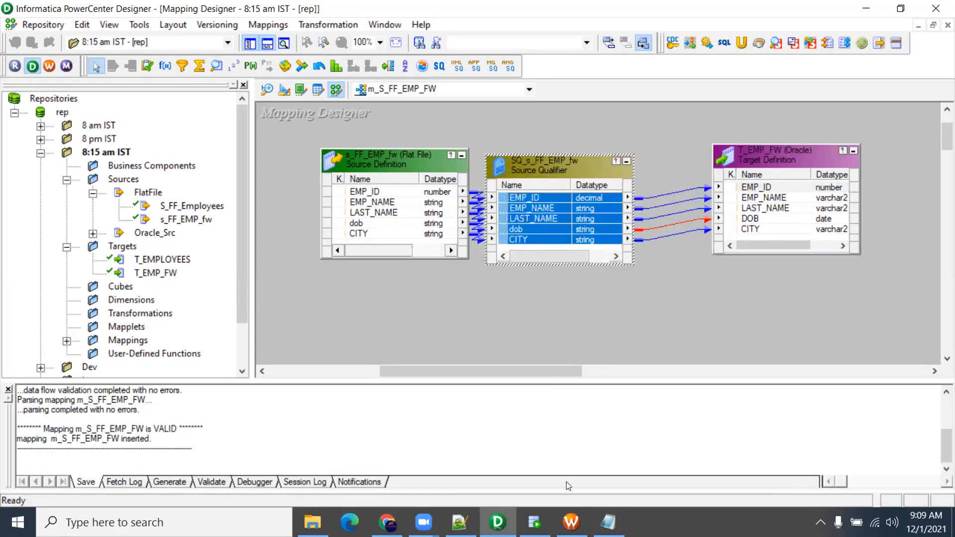
Create the workflow wf_S_FF_EMP_FW in Workflow Manager
{"action": "left_click", "coordinate": [571, 522]}
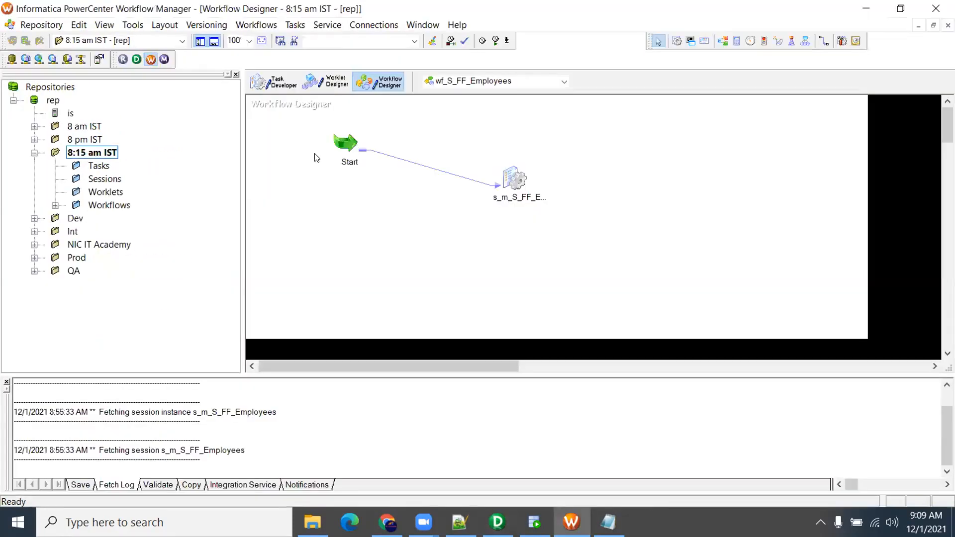
{"action": "left_click", "coordinate": [256, 25]}
{"action": "left_click", "coordinate": [258, 43]}
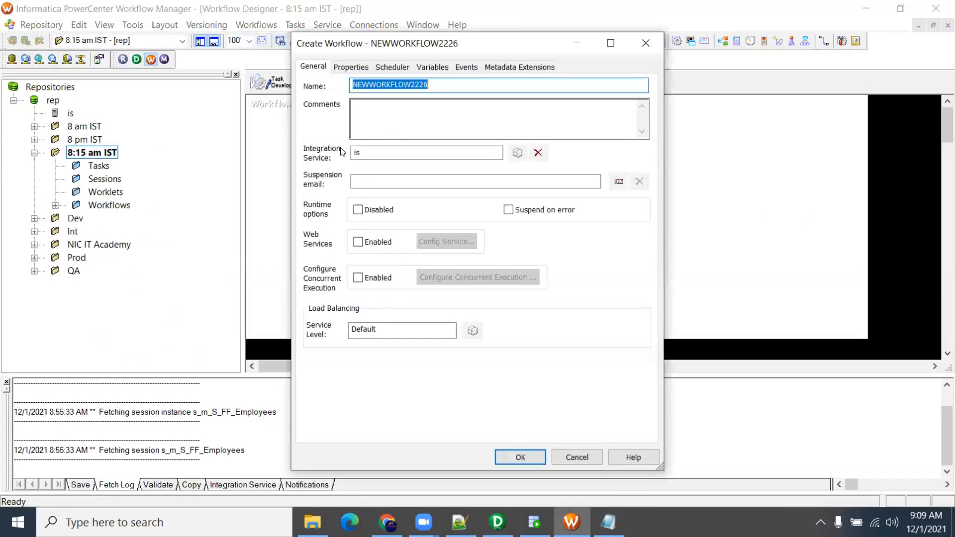
{"action": "type", "text": "f_S"}
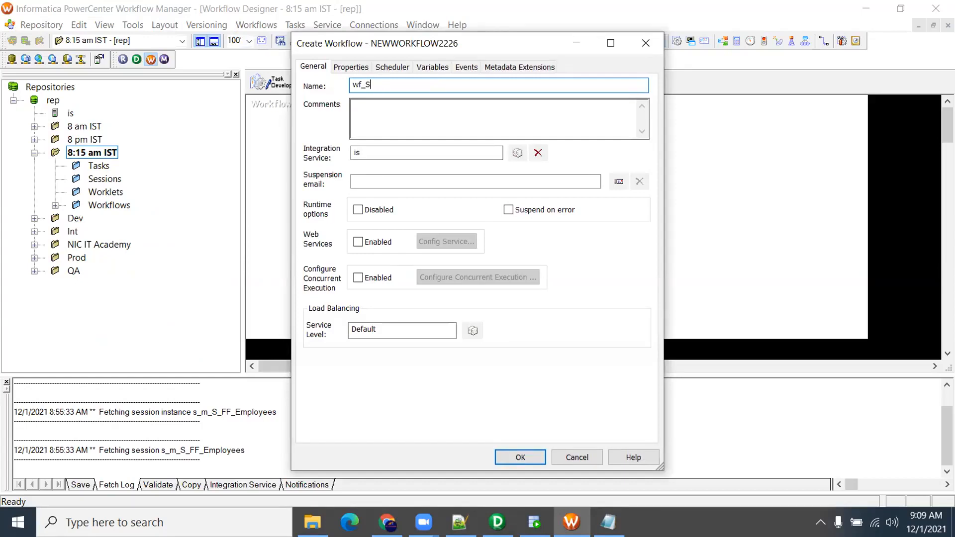
{"action": "type", "text": "f_S_FF_EMP_FW"}
{"action": "key", "text": "Return"}
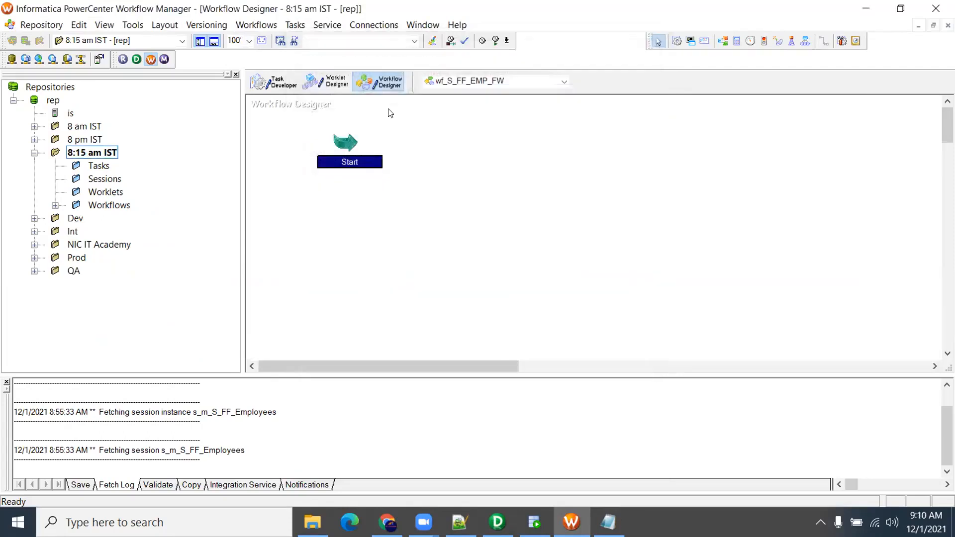
Add a session for mapping m_S_FF_EMP_FW and link Start to it
{"action": "left_click", "coordinate": [677, 41]}
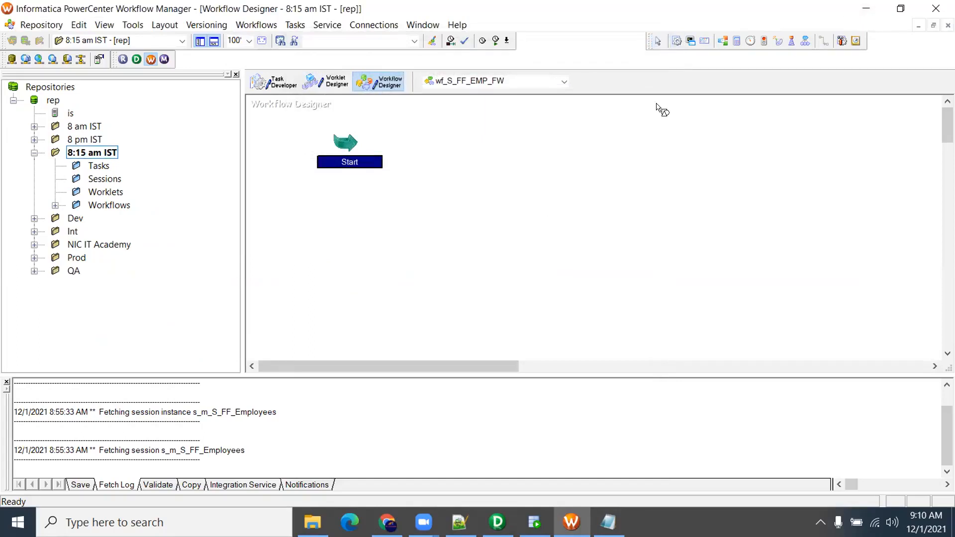
{"action": "left_click", "coordinate": [579, 132]}
{"action": "left_click", "coordinate": [375, 211]}
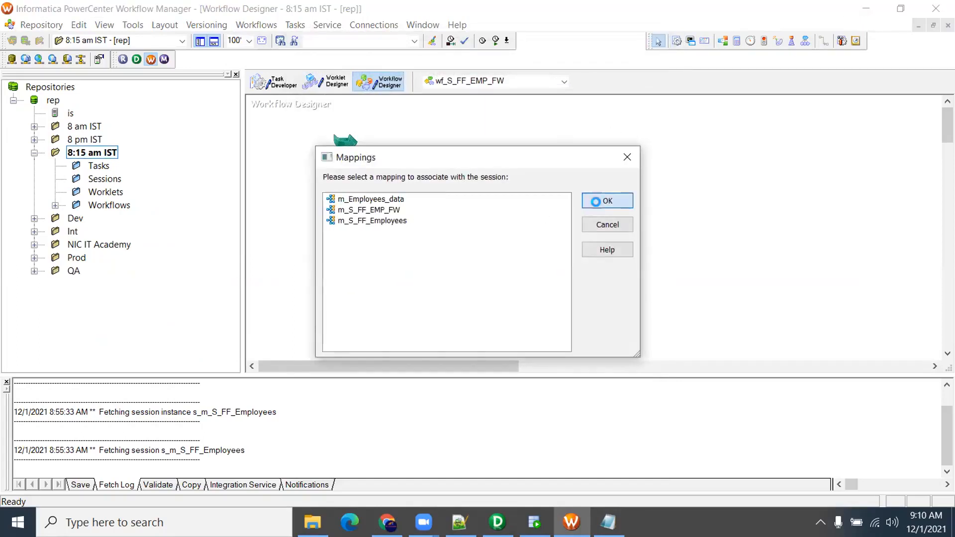
{"action": "left_click", "coordinate": [605, 201]}
{"action": "left_click", "coordinate": [823, 40]}
{"action": "left_click_drag", "start_coordinate": [354, 143], "coordinate": [599, 151]}
Change the SQ_s_FF_EMP_fw source file directory to $PMSourceFileDir\One\
{"action": "double_click", "coordinate": [604, 148]}
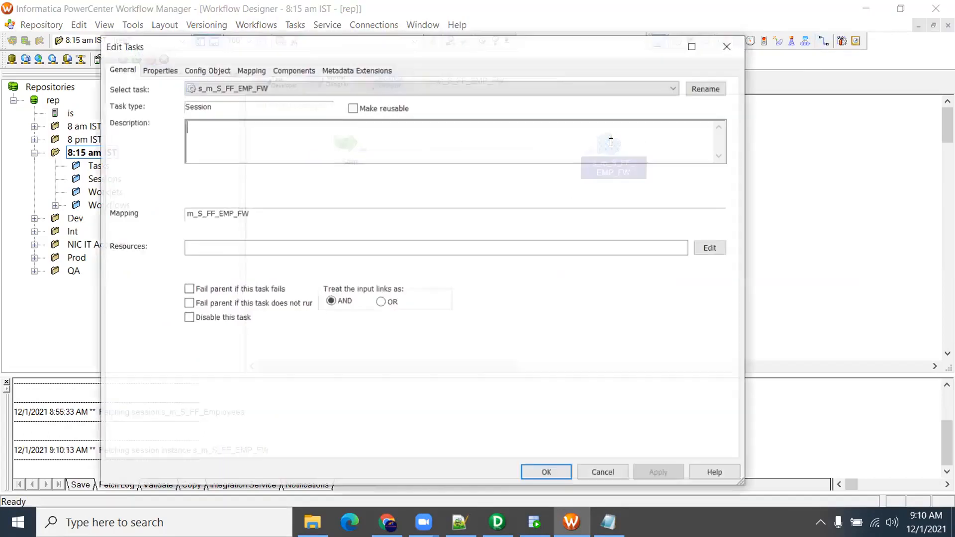
{"action": "left_click", "coordinate": [251, 69]}
{"action": "left_click", "coordinate": [191, 178]}
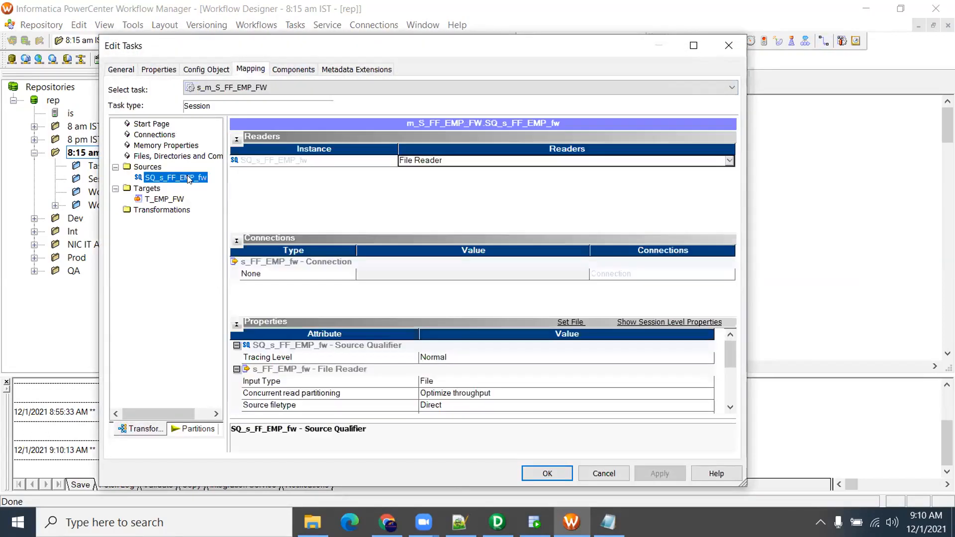
{"action": "left_click_drag", "start_coordinate": [729, 354], "coordinate": [731, 379]}
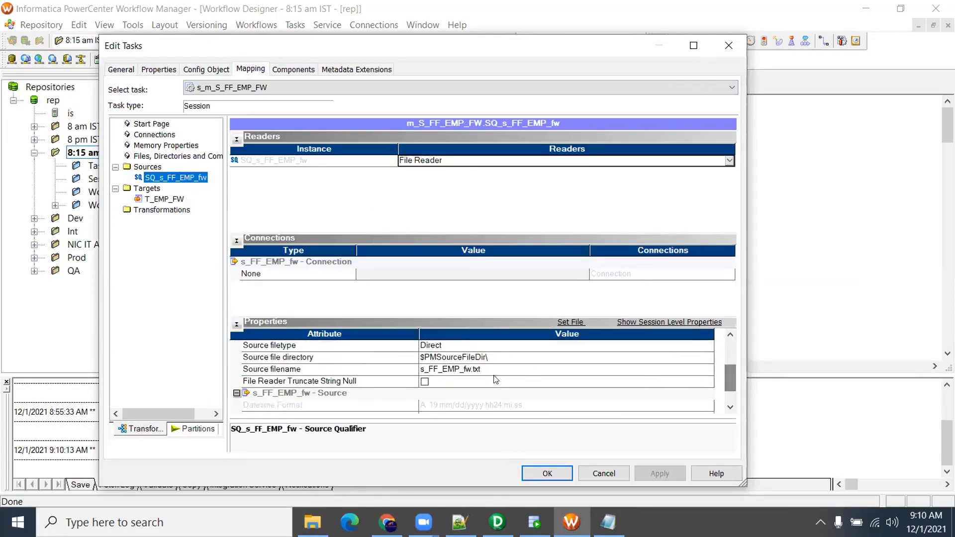
{"action": "left_click", "coordinate": [492, 358]}
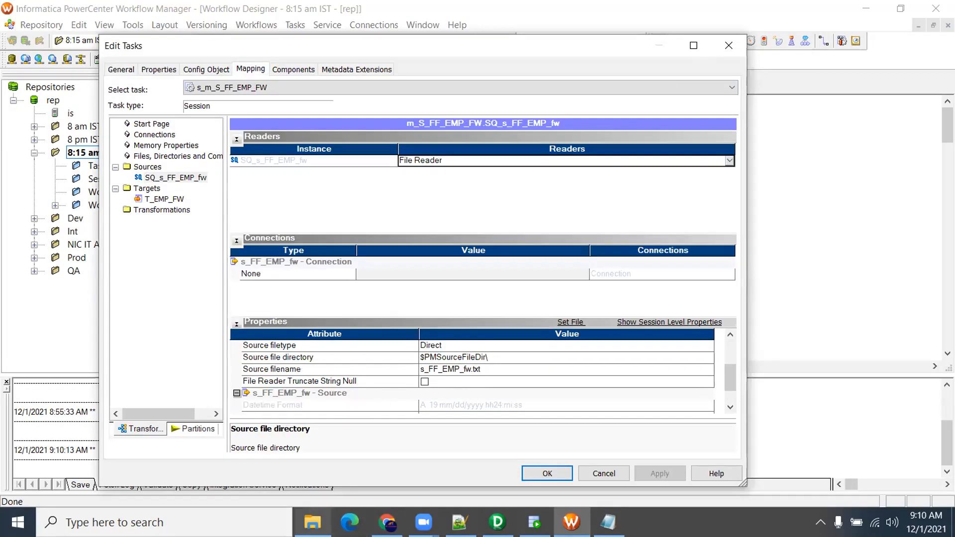
{"action": "left_click", "coordinate": [333, 497]}
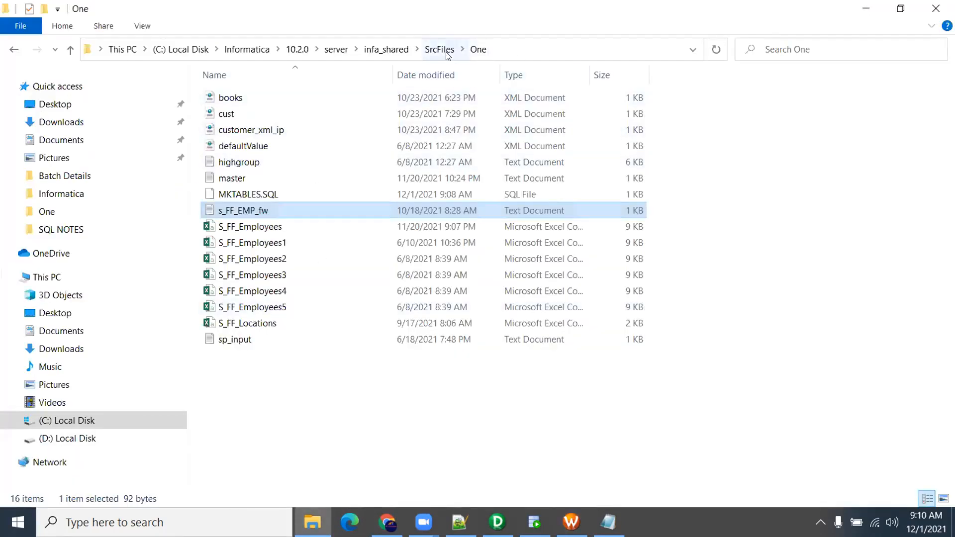
{"action": "key", "text": "alt+Tab"}
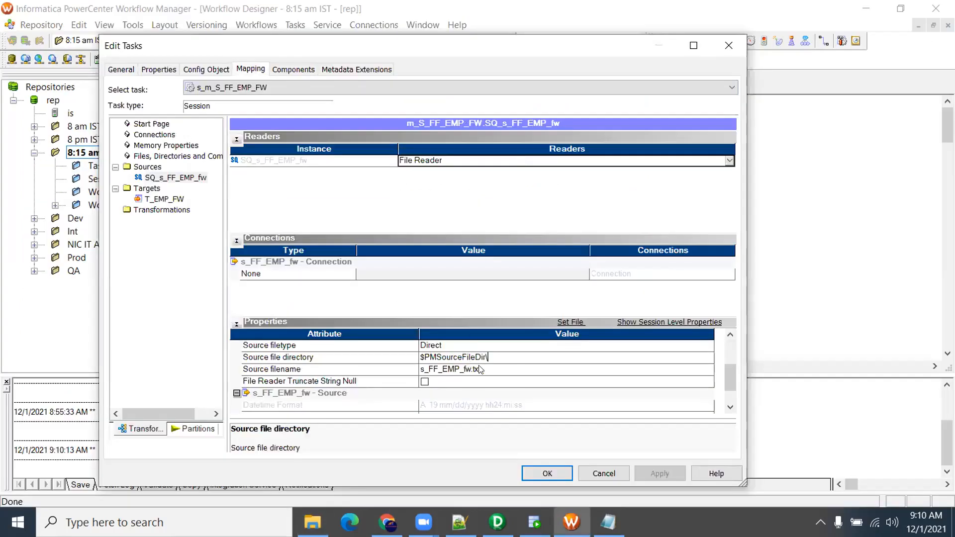
{"action": "type", "text": "One\\"}
{"action": "key", "text": "alt+Tab"}
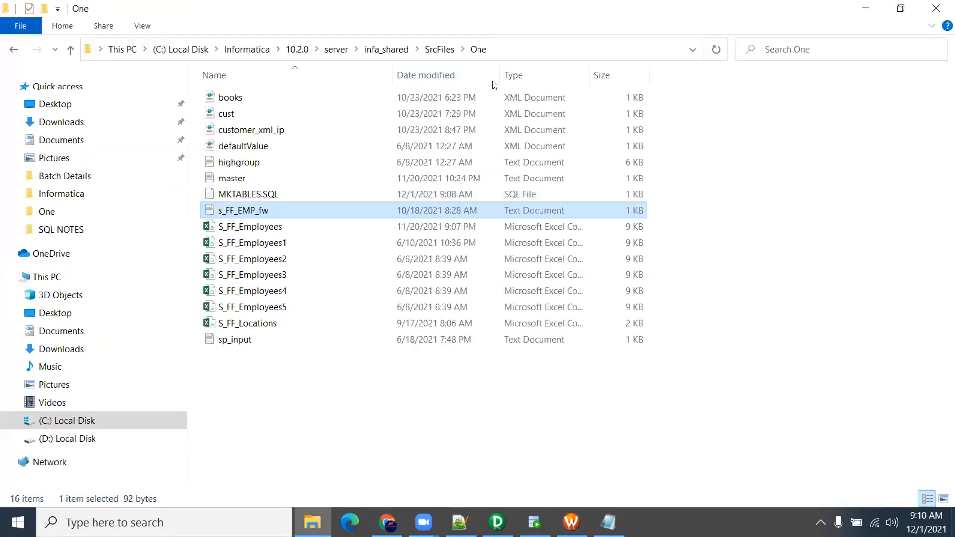
{"action": "key", "text": "alt+Tab"}
{"action": "type", "text": "\\"}
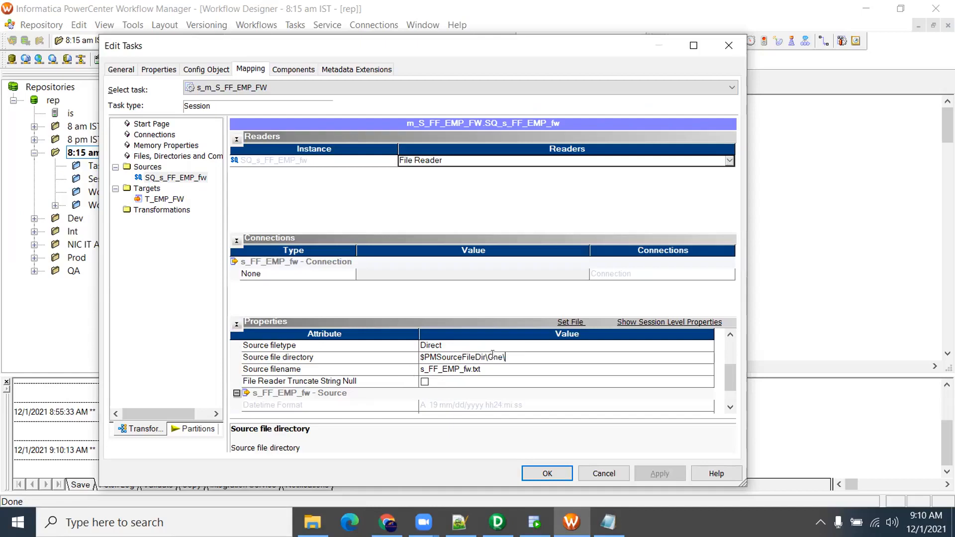
{"action": "left_click_drag", "start_coordinate": [486, 354], "coordinate": [512, 354]}
{"action": "left_click", "coordinate": [508, 369]}
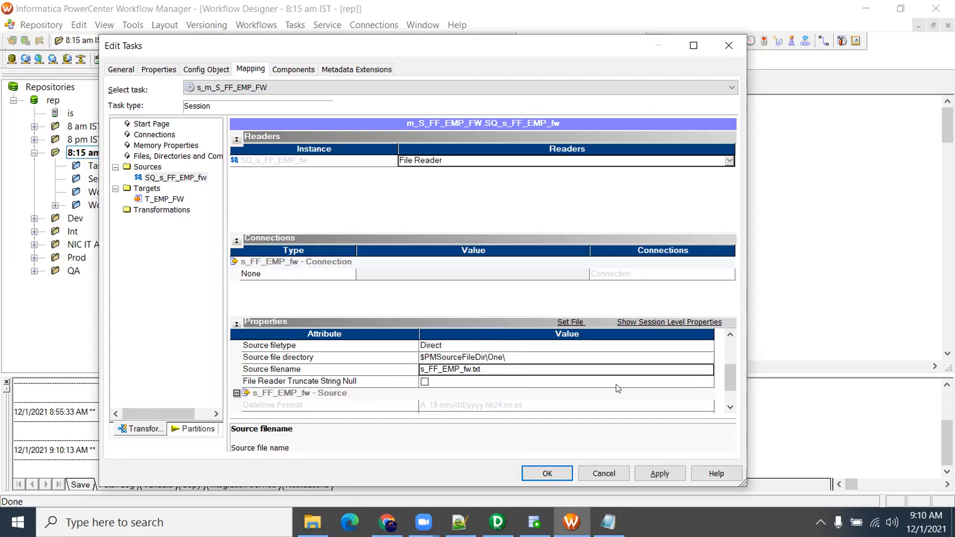
Set the T_EMP_FW target connection to Oracle_Tgt and enable Truncate target table option
{"action": "scroll", "coordinate": [726, 388], "scroll_direction": "down", "scroll_amount": 3}
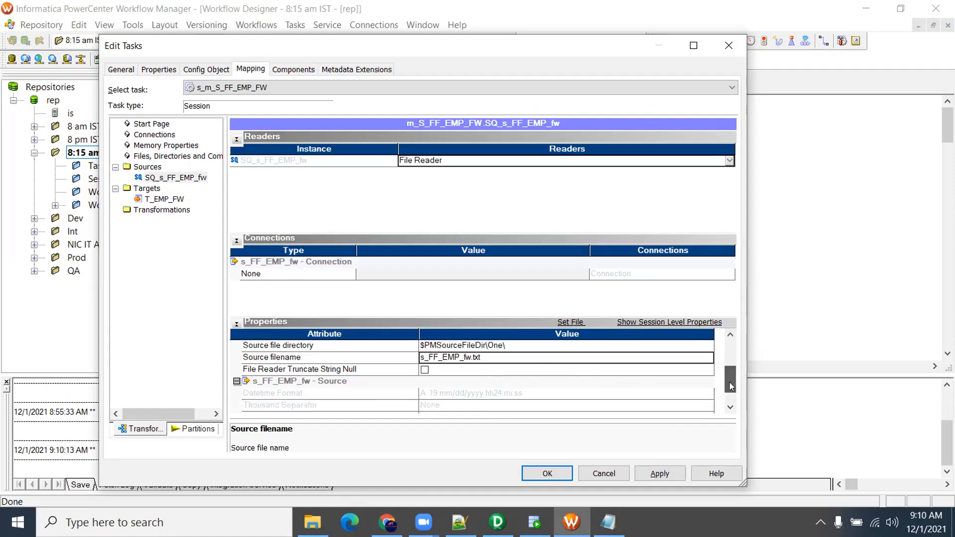
{"action": "mouse_move", "coordinate": [730, 387]}
{"action": "left_mouse_down"}
{"action": "mouse_move", "coordinate": [730, 362]}
{"action": "mouse_move", "coordinate": [728, 376]}
{"action": "left_mouse_up"}
{"action": "left_click", "coordinate": [174, 199]}
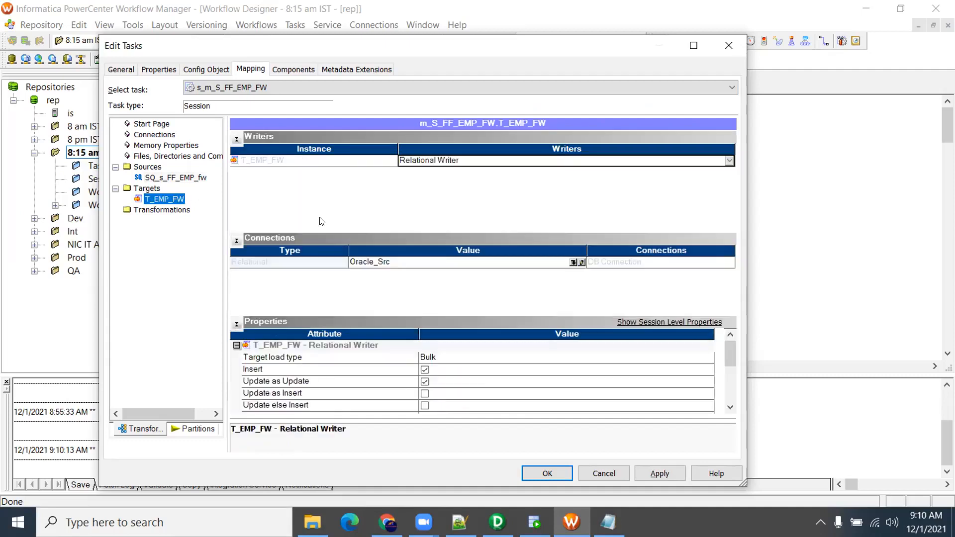
{"action": "left_click", "coordinate": [574, 262]}
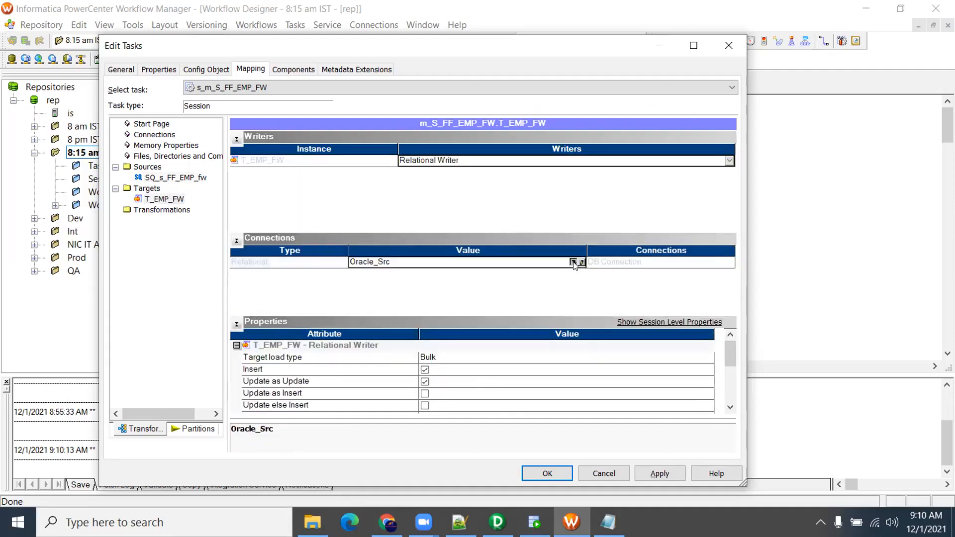
{"action": "left_click", "coordinate": [354, 274]}
{"action": "left_click", "coordinate": [502, 185]}
{"action": "left_click", "coordinate": [730, 407]}
{"action": "left_click", "coordinate": [730, 407]}
{"action": "left_click", "coordinate": [730, 407]}
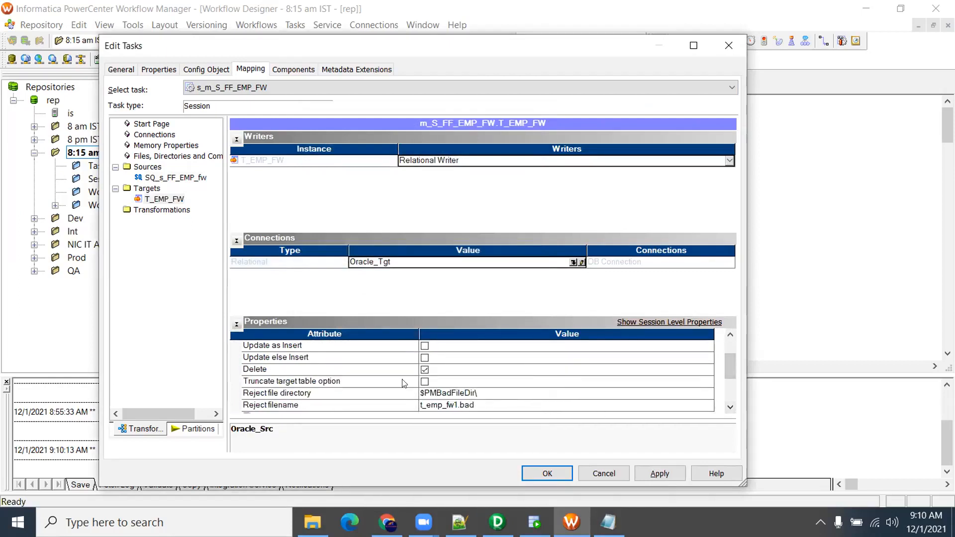
{"action": "left_click", "coordinate": [424, 381]}
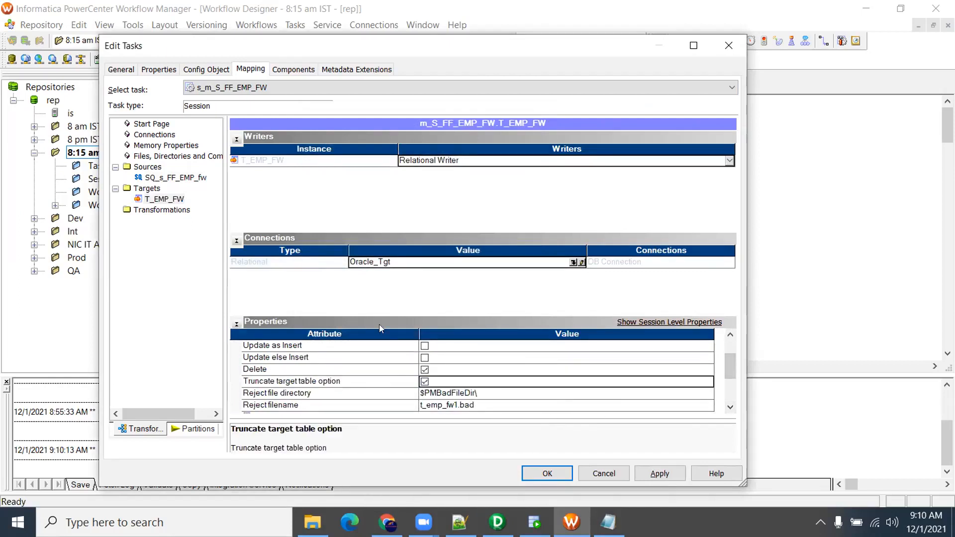
{"action": "left_click_drag", "start_coordinate": [732, 374], "coordinate": [730, 354]}
{"action": "left_click", "coordinate": [204, 177]}
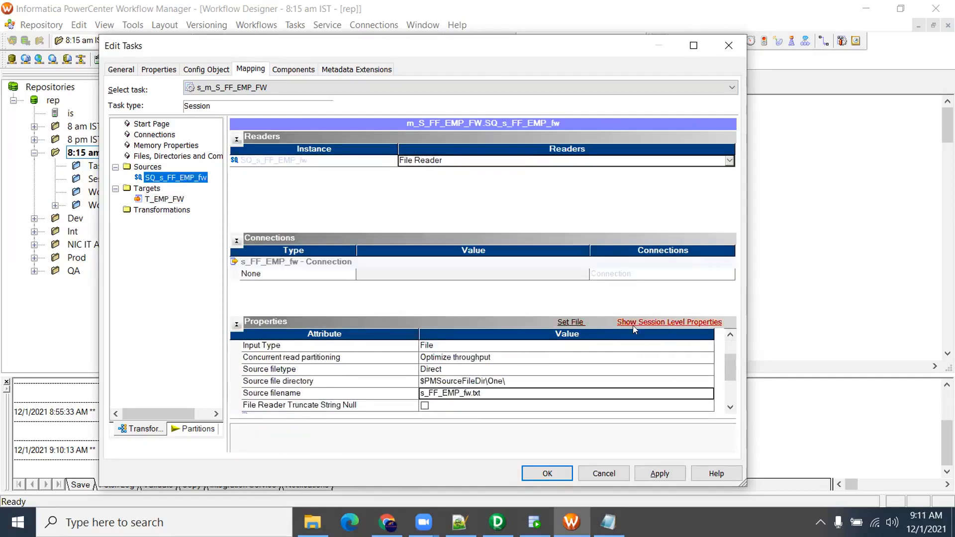
Clear the null character in the source file's advanced fixed-width properties
{"action": "left_click", "coordinate": [563, 324]}
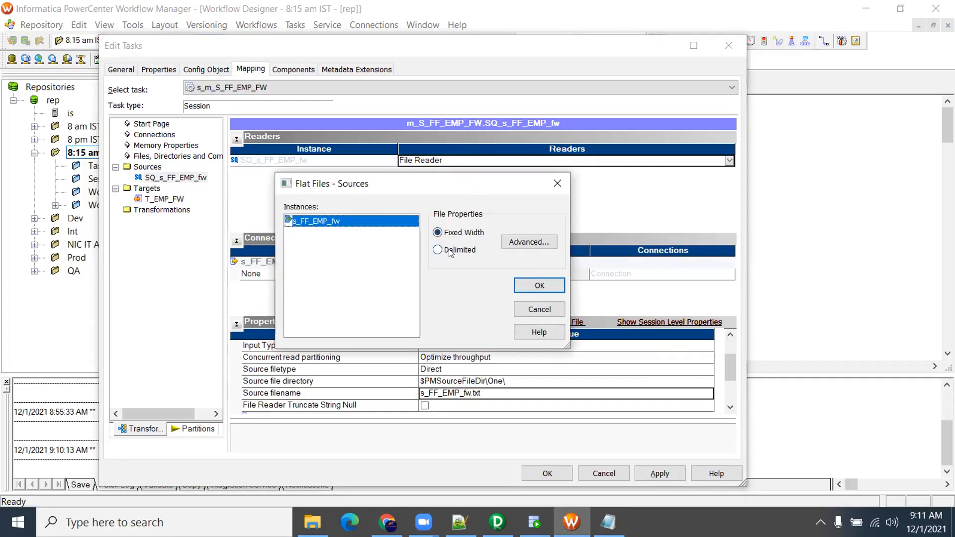
{"action": "left_click", "coordinate": [522, 241]}
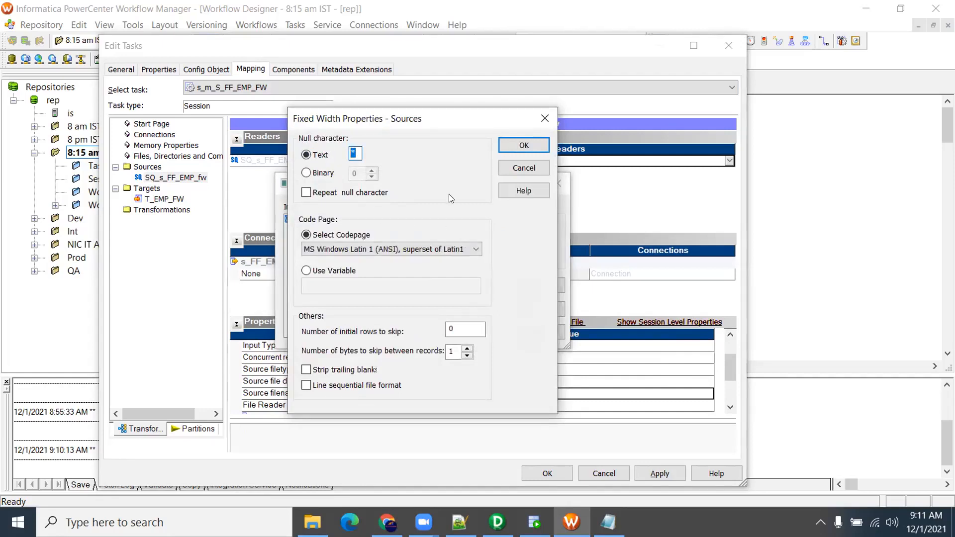
{"action": "key", "text": "BackSpace"}
{"action": "double_click", "coordinate": [460, 333]}
{"action": "left_click", "coordinate": [454, 328]}
{"action": "left_click", "coordinate": [522, 145]}
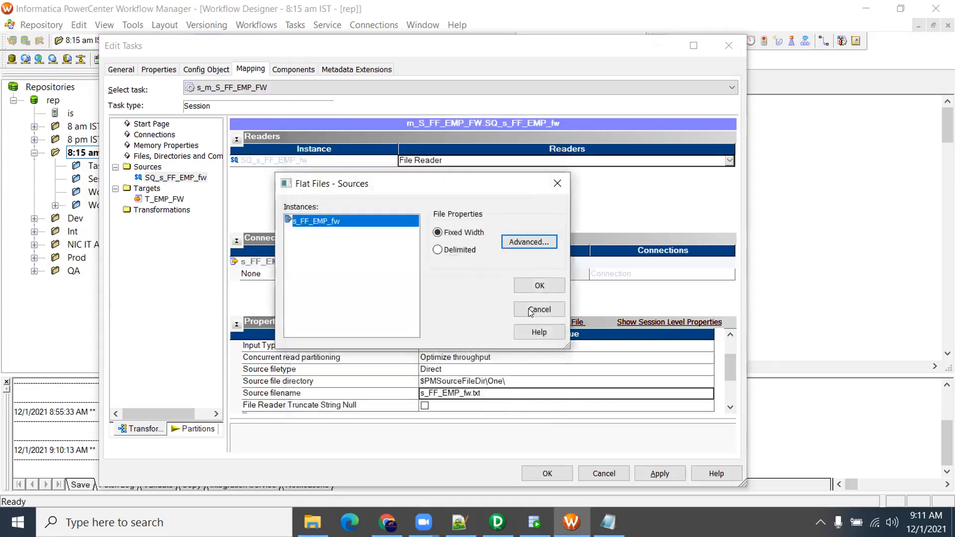
{"action": "left_click", "coordinate": [539, 285]}
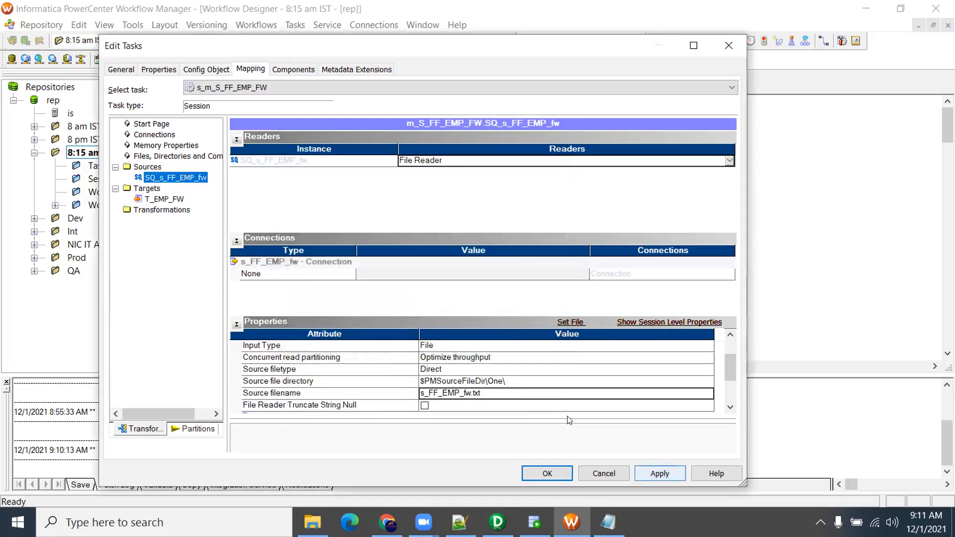
Set Stop on errors to 1, tick Fail parent if this task fails, and save
{"action": "left_click", "coordinate": [164, 199]}
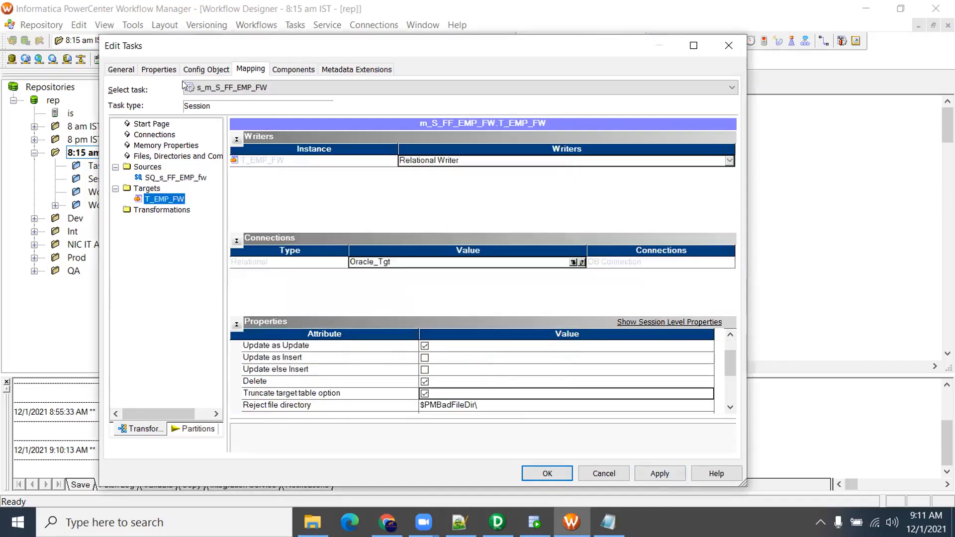
{"action": "left_click", "coordinate": [206, 69]}
{"action": "scroll", "coordinate": [356, 338], "scroll_direction": "down", "scroll_amount": 3}
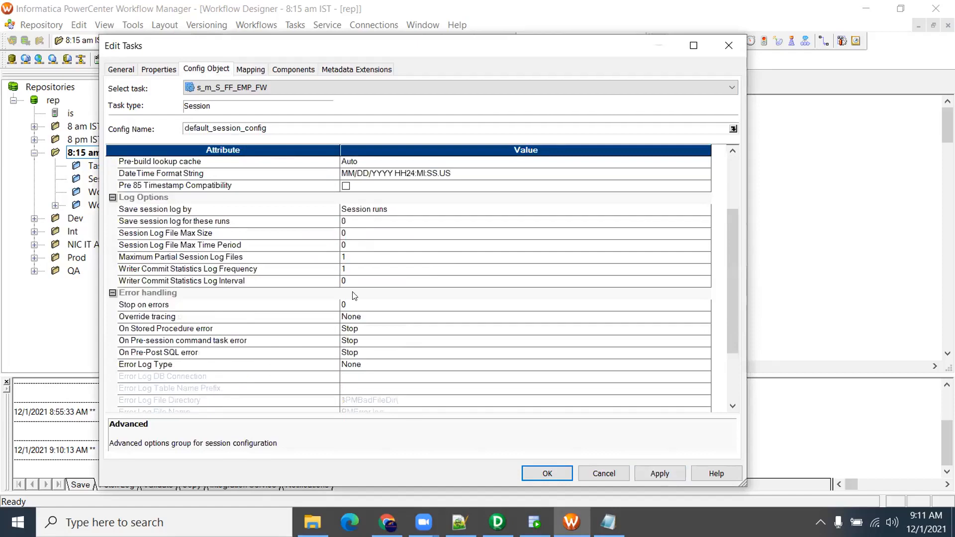
{"action": "left_click", "coordinate": [345, 304]}
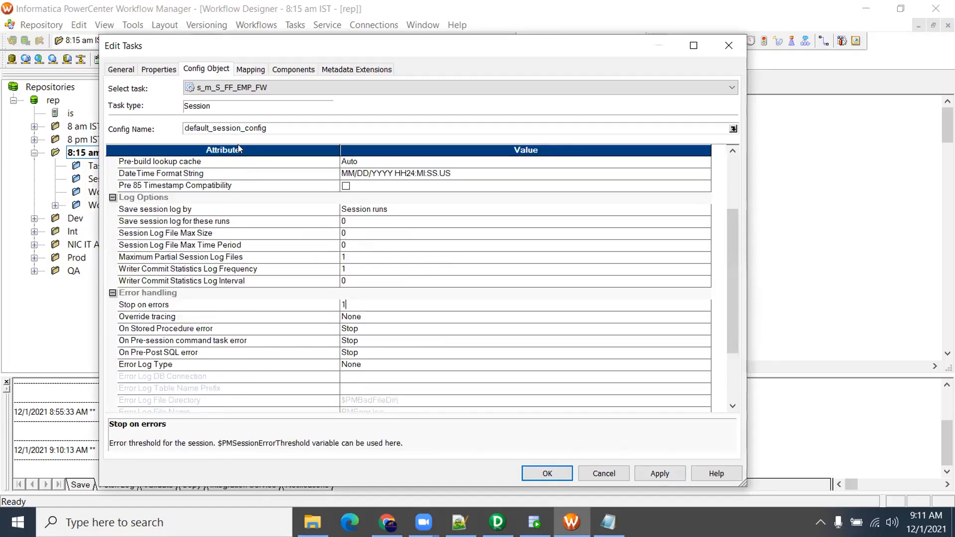
{"action": "left_click", "coordinate": [121, 69]}
{"action": "left_click", "coordinate": [188, 289]}
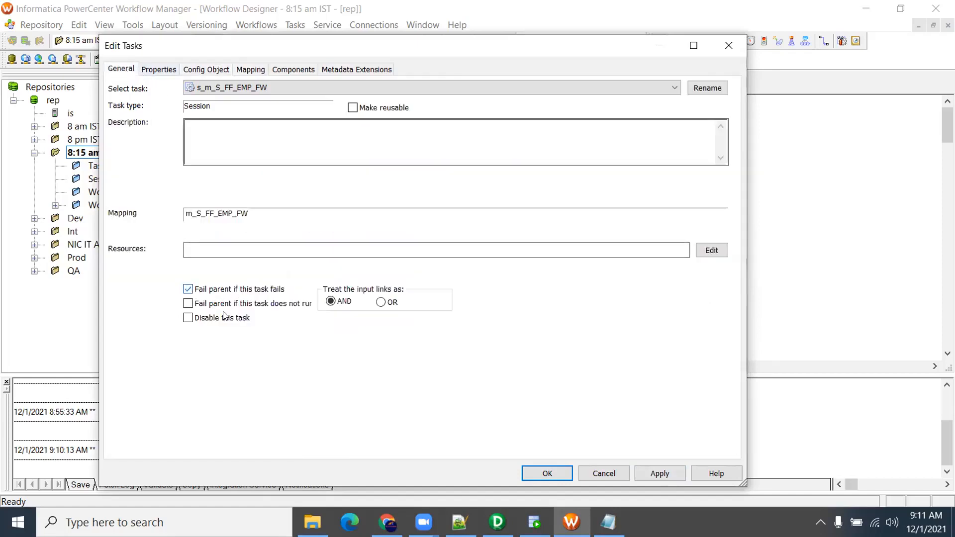
{"action": "key", "text": "Return"}
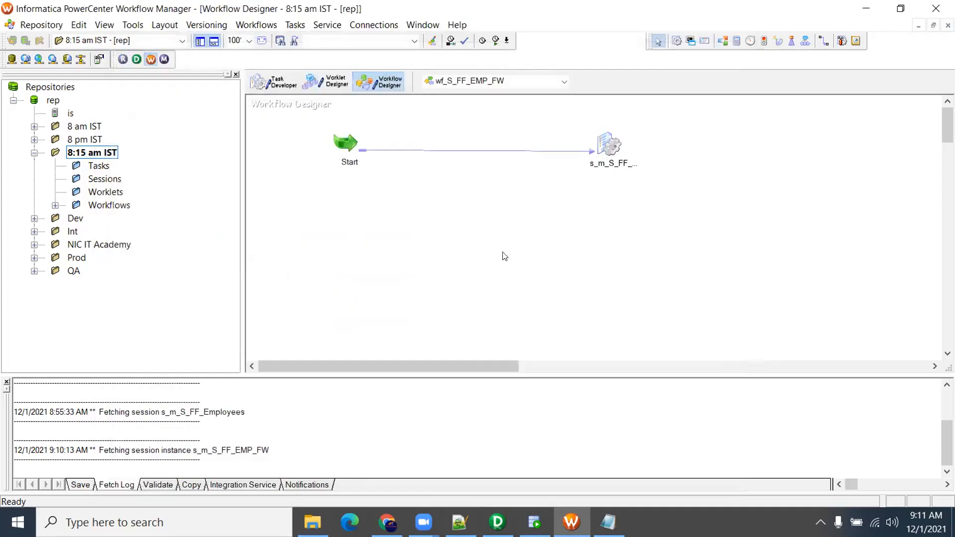
{"action": "key", "text": "ctrl+s"}
Start wf_S_FF_EMP_FW from the workflow canvas and close the source data file in Notepad
{"action": "right_click", "coordinate": [456, 197]}
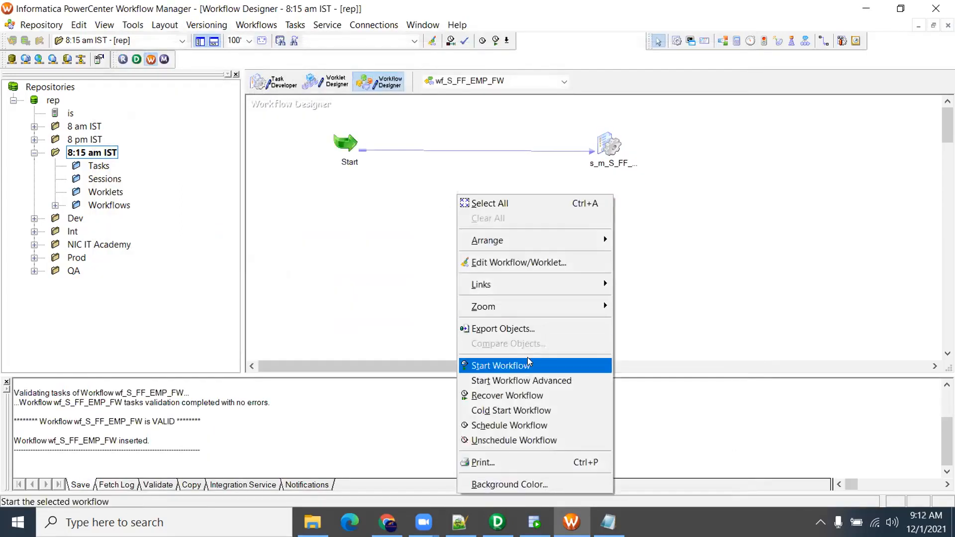
{"action": "left_click", "coordinate": [495, 364]}
{"action": "left_click", "coordinate": [607, 522]}
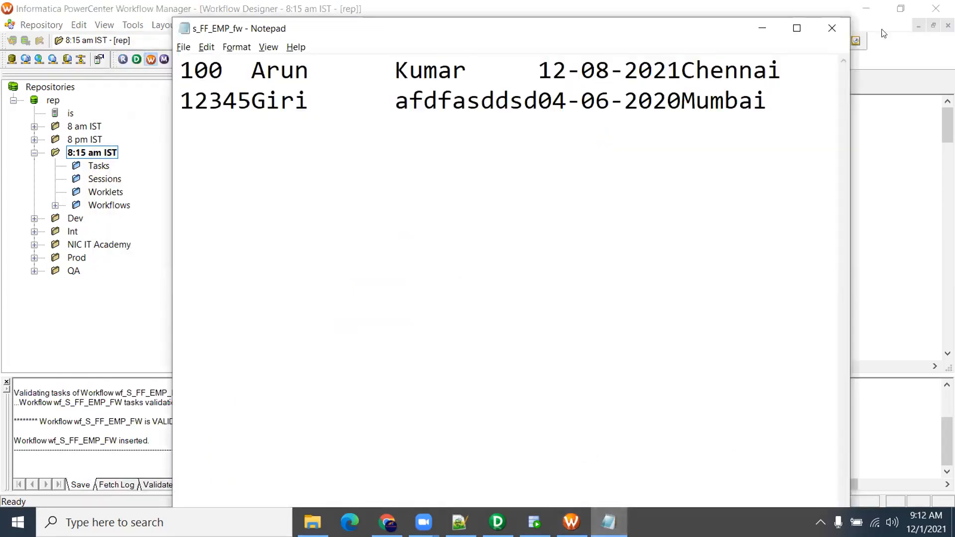
{"action": "left_click", "coordinate": [827, 26]}
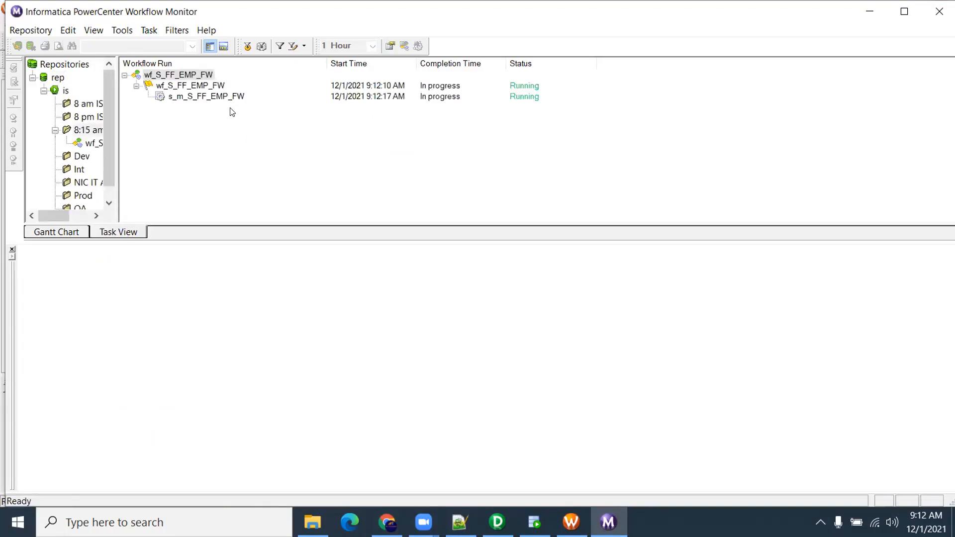
Open the s_m_S_FF_EMP_FW run's source/target statistics and its FR_3065 EMP_ID invalid-number error
{"action": "left_click", "coordinate": [206, 96]}
{"action": "left_click_drag", "start_coordinate": [119, 140], "coordinate": [174, 139]}
{"action": "left_click", "coordinate": [109, 144]}
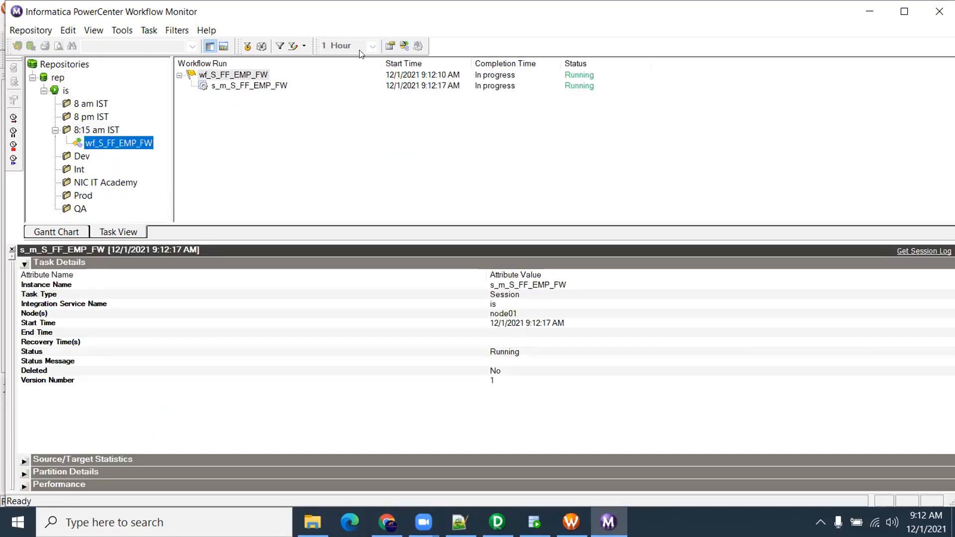
{"action": "left_click", "coordinate": [262, 83]}
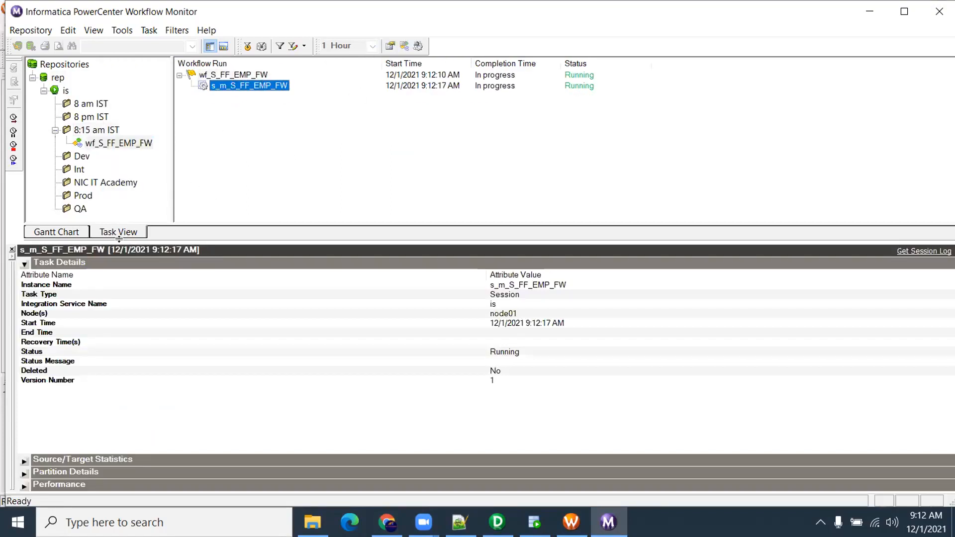
{"action": "left_click", "coordinate": [23, 264]}
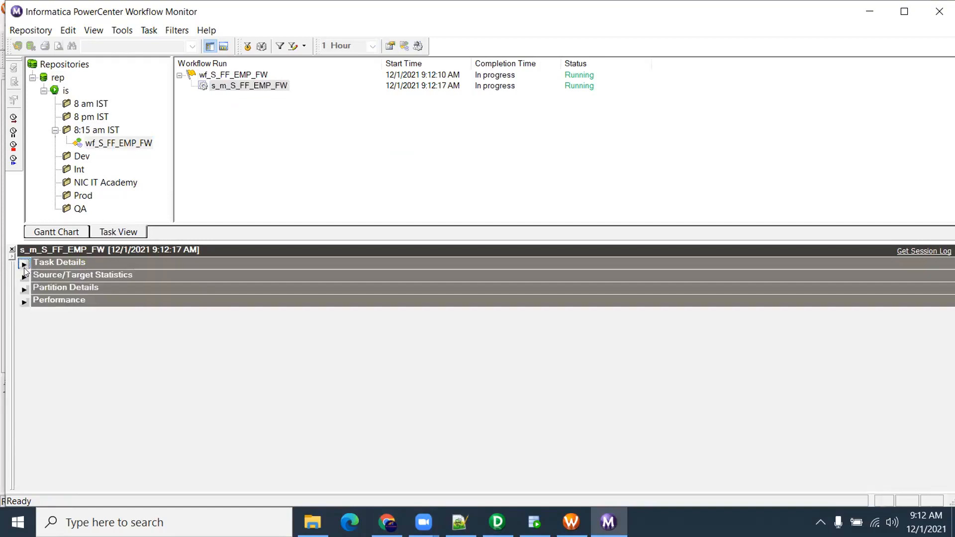
{"action": "left_click", "coordinate": [24, 276]}
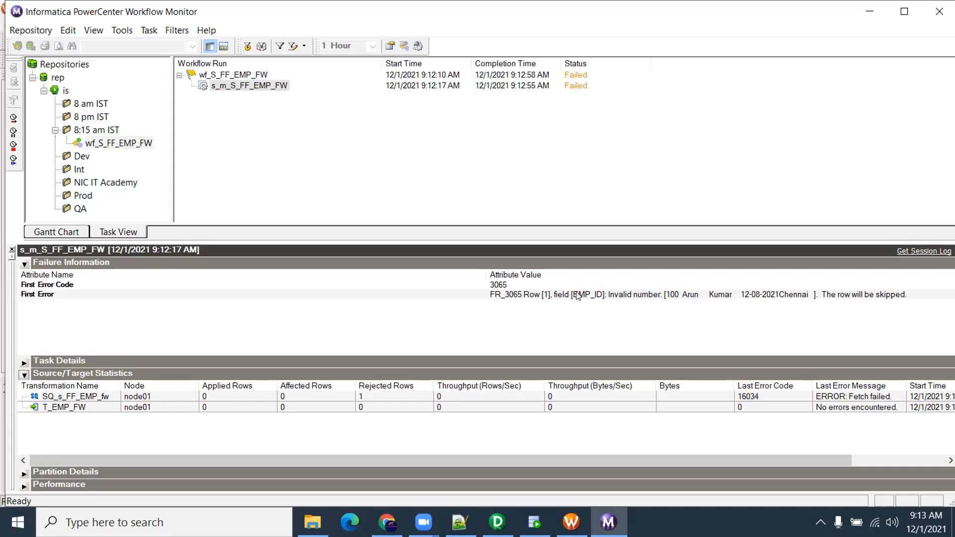
{"action": "left_click", "coordinate": [601, 294]}
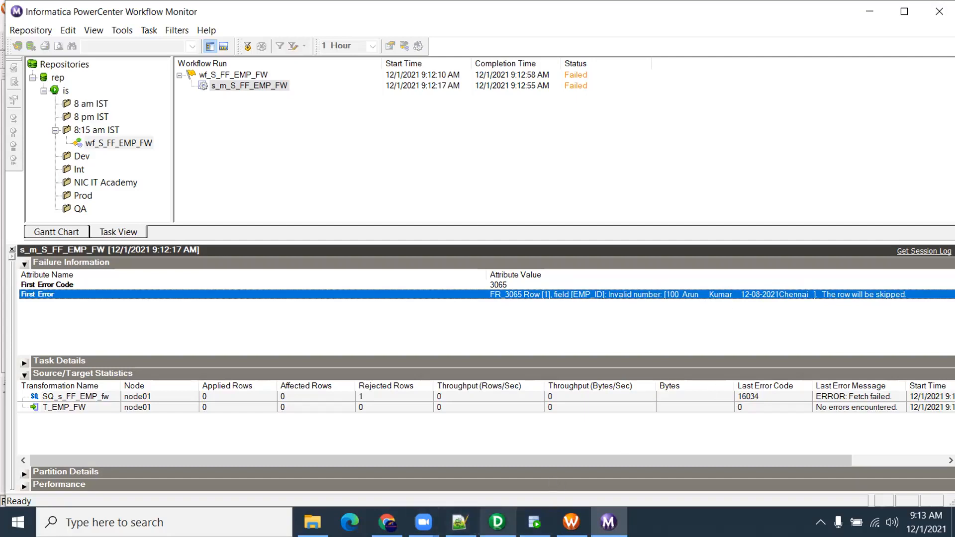
{"action": "left_click", "coordinate": [497, 522]}
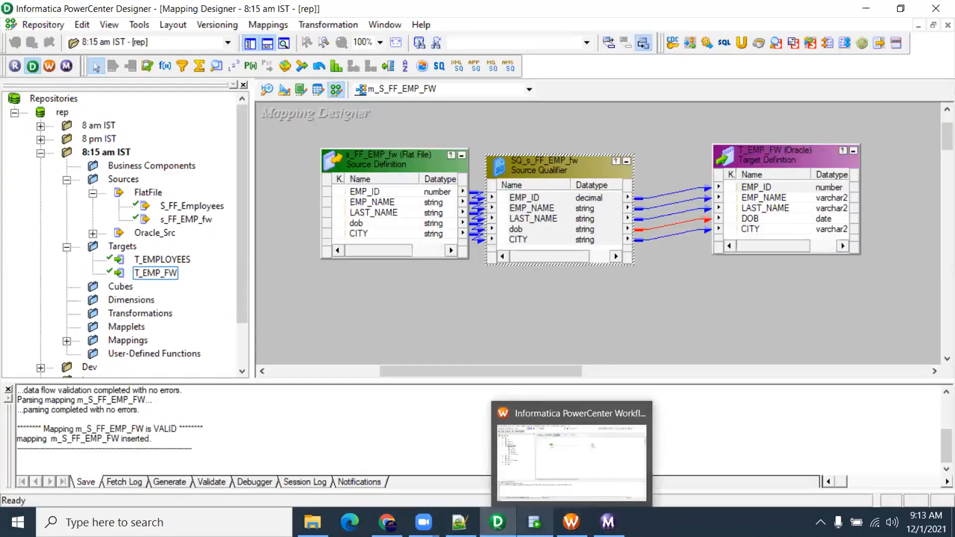
In the Source Analyzer, give s_FF_EMP_fw's EMP_ID column a fixed field width of 5
{"action": "left_click_drag", "start_coordinate": [395, 162], "coordinate": [368, 170]}
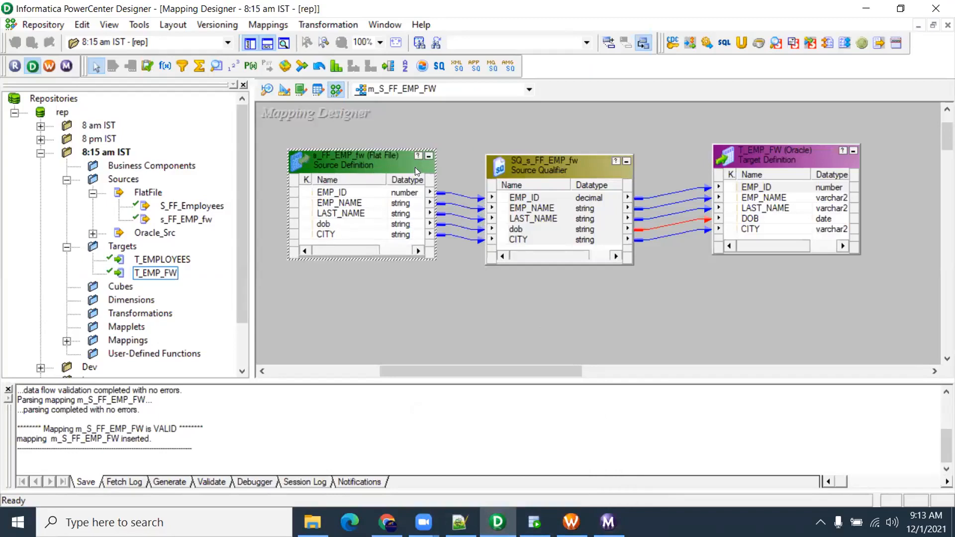
{"action": "left_click", "coordinate": [268, 91]}
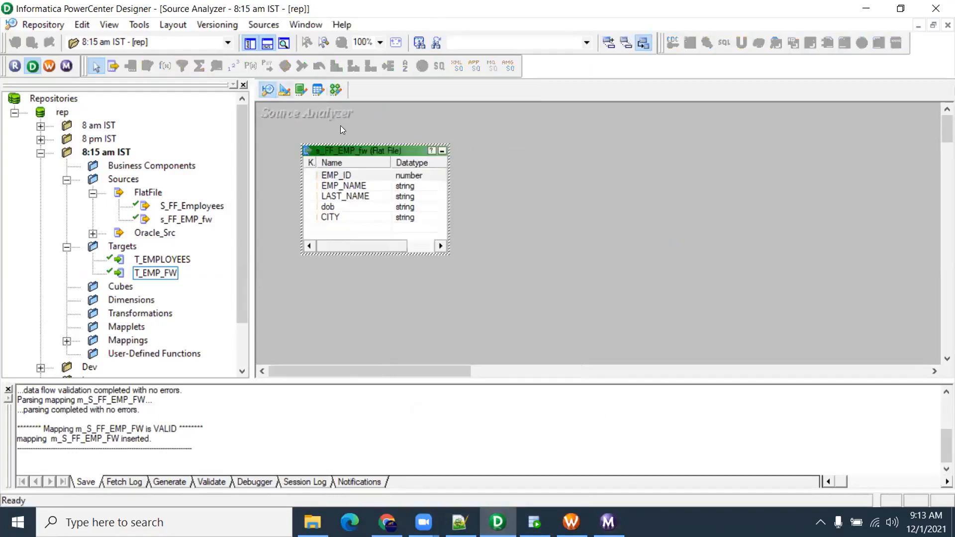
{"action": "double_click", "coordinate": [352, 173]}
{"action": "left_click", "coordinate": [576, 146]}
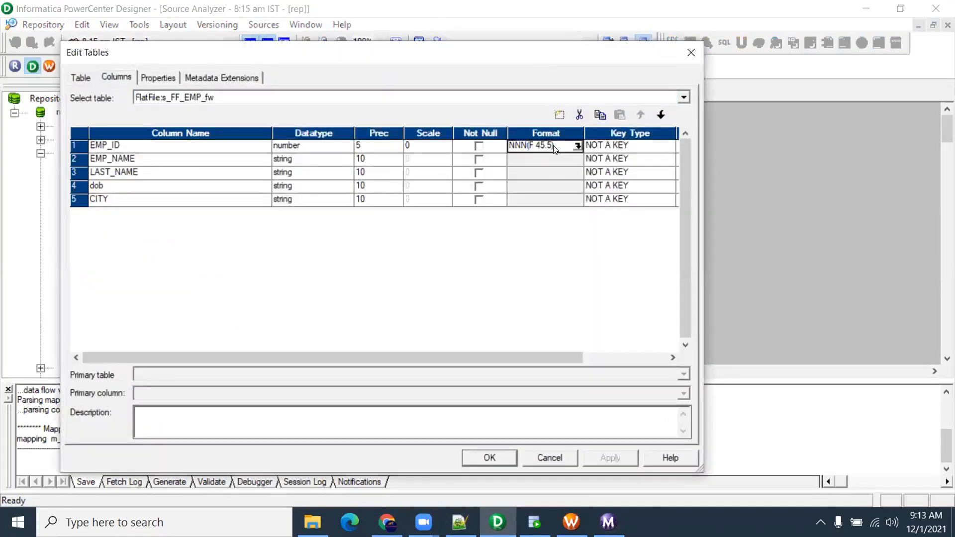
{"action": "left_click", "coordinate": [577, 146]}
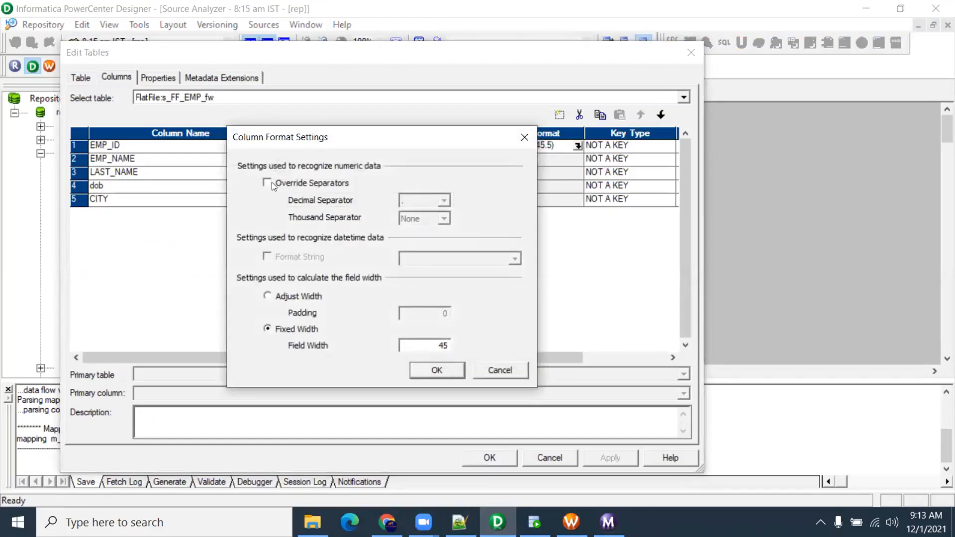
{"action": "left_click_drag", "start_coordinate": [436, 344], "coordinate": [465, 345]}
{"action": "left_click", "coordinate": [267, 295]}
{"action": "left_click", "coordinate": [267, 328]}
{"action": "left_click", "coordinate": [268, 298]}
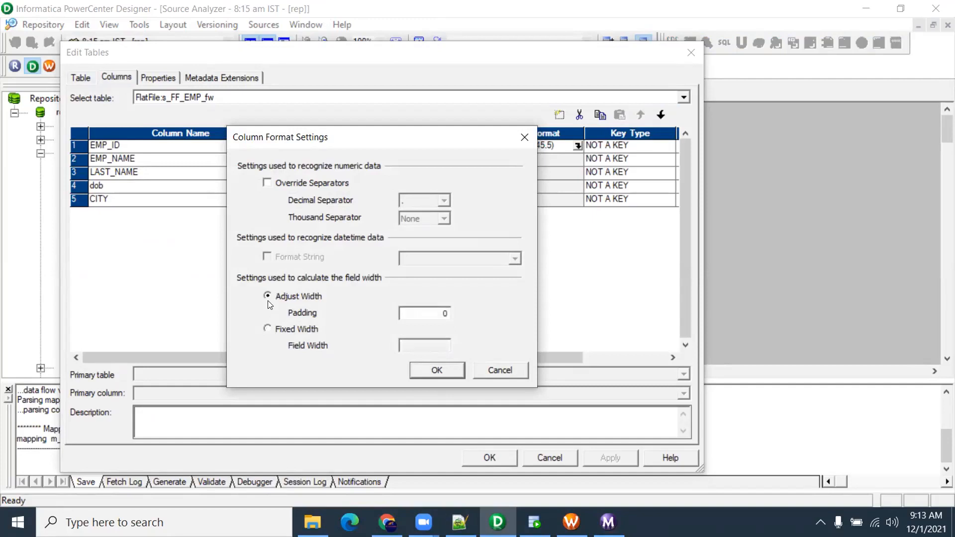
{"action": "left_click", "coordinate": [282, 327]}
{"action": "left_click", "coordinate": [425, 344]}
{"action": "type", "text": "5"}
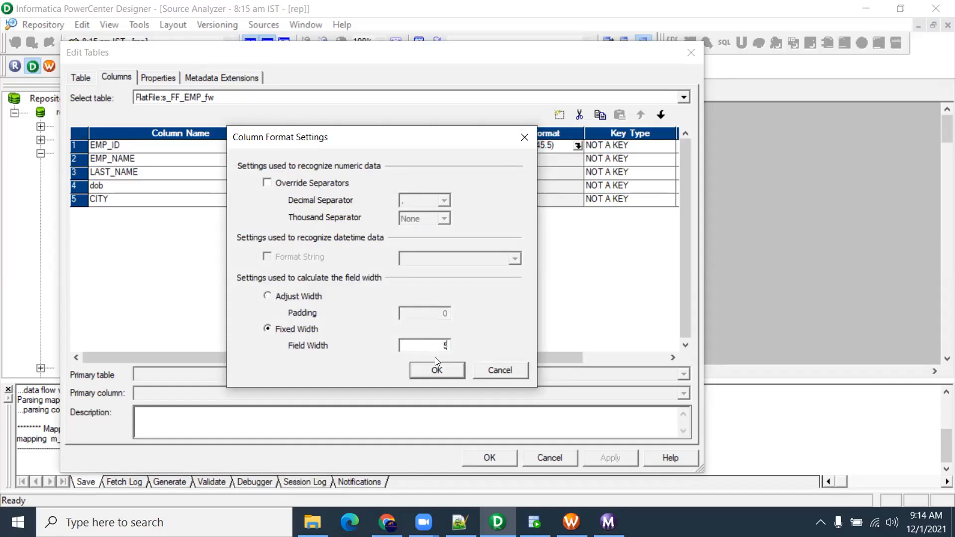
{"action": "left_click_drag", "start_coordinate": [395, 139], "coordinate": [414, 62]}
{"action": "left_click", "coordinate": [472, 296]}
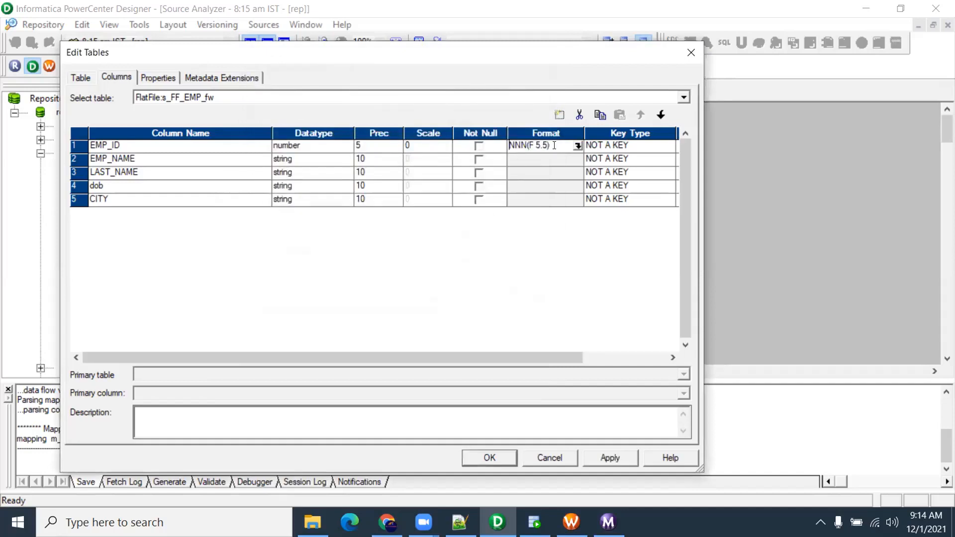
Revisit EMP_ID's format, trying adjustable width and number separators, then apply the column changes
{"action": "left_click", "coordinate": [577, 145]}
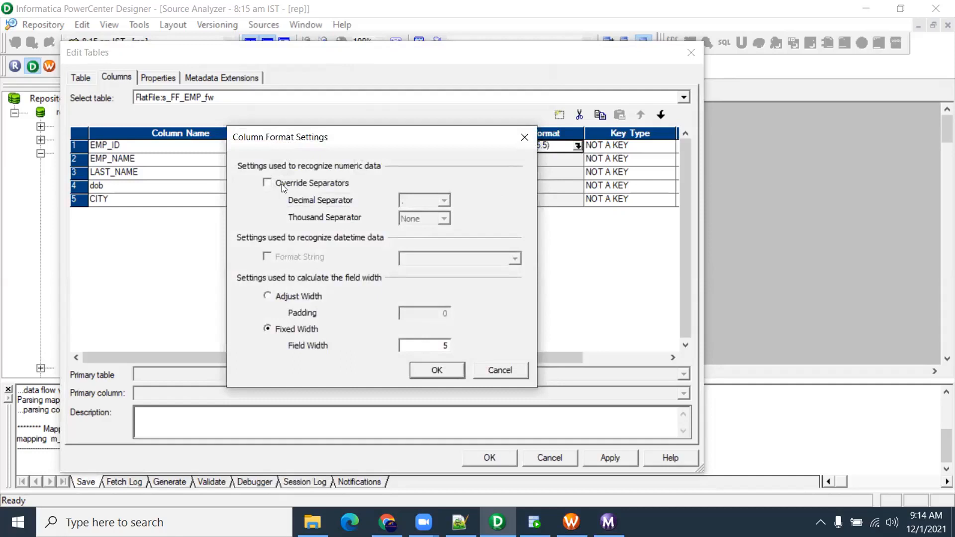
{"action": "left_click", "coordinate": [267, 182]}
{"action": "left_click", "coordinate": [266, 182]}
{"action": "left_click", "coordinate": [267, 295]}
{"action": "left_click", "coordinate": [413, 365]}
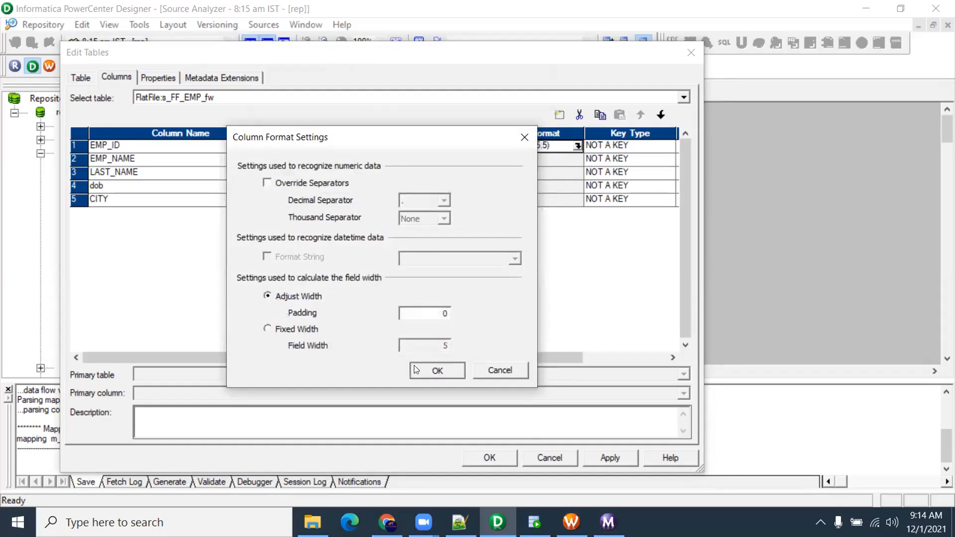
{"action": "left_click", "coordinate": [578, 145]}
{"action": "left_click_drag", "start_coordinate": [464, 143], "coordinate": [485, 241]}
{"action": "left_click", "coordinate": [290, 281]}
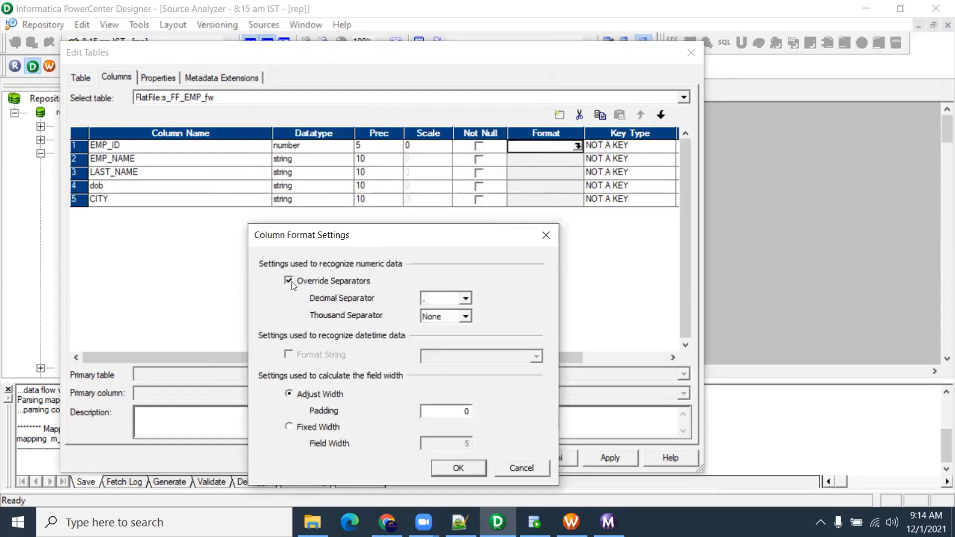
{"action": "left_click", "coordinate": [290, 281]}
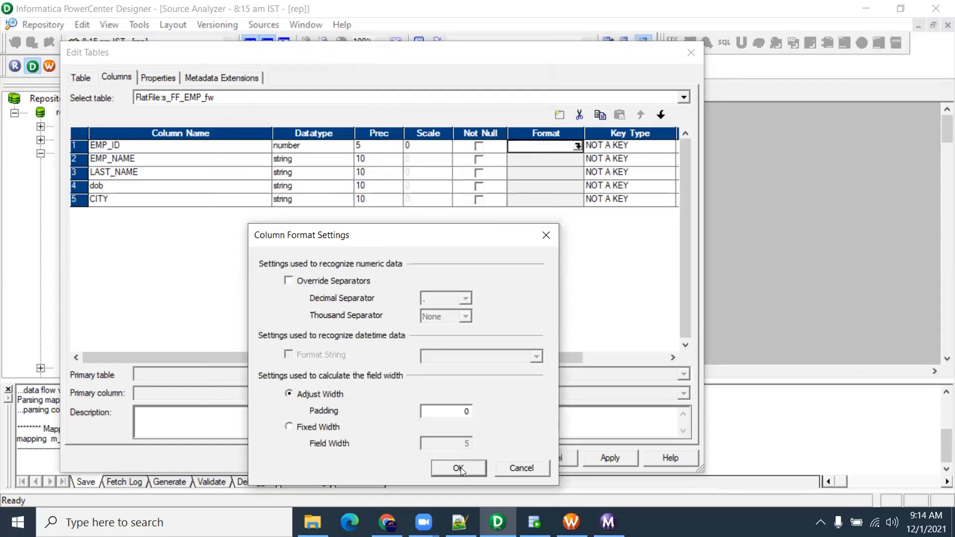
{"action": "left_click", "coordinate": [518, 472]}
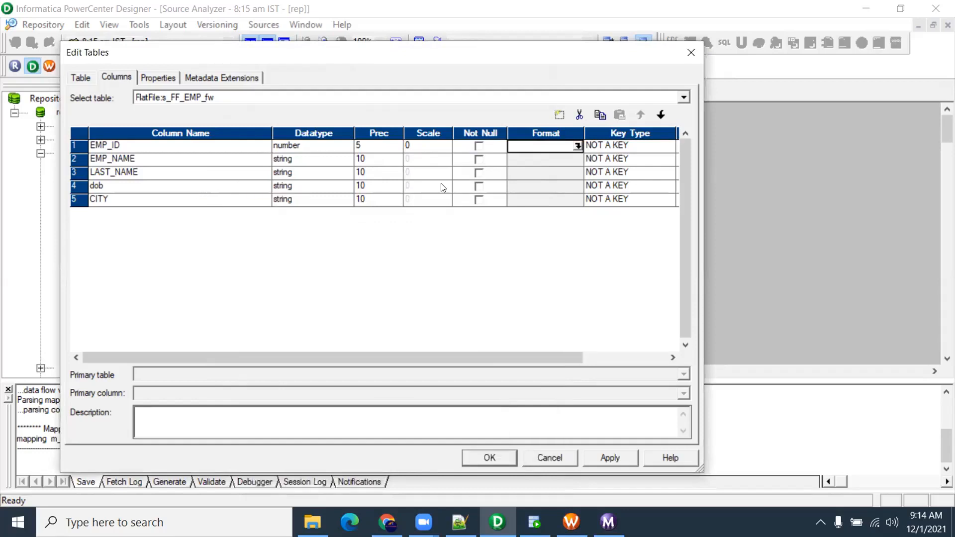
{"action": "left_click", "coordinate": [610, 457]}
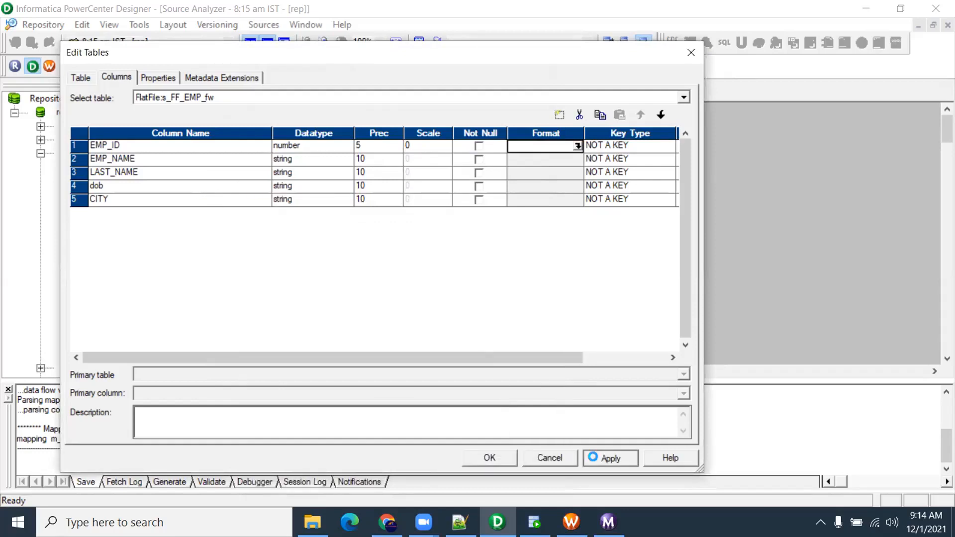
{"action": "left_click", "coordinate": [491, 458]}
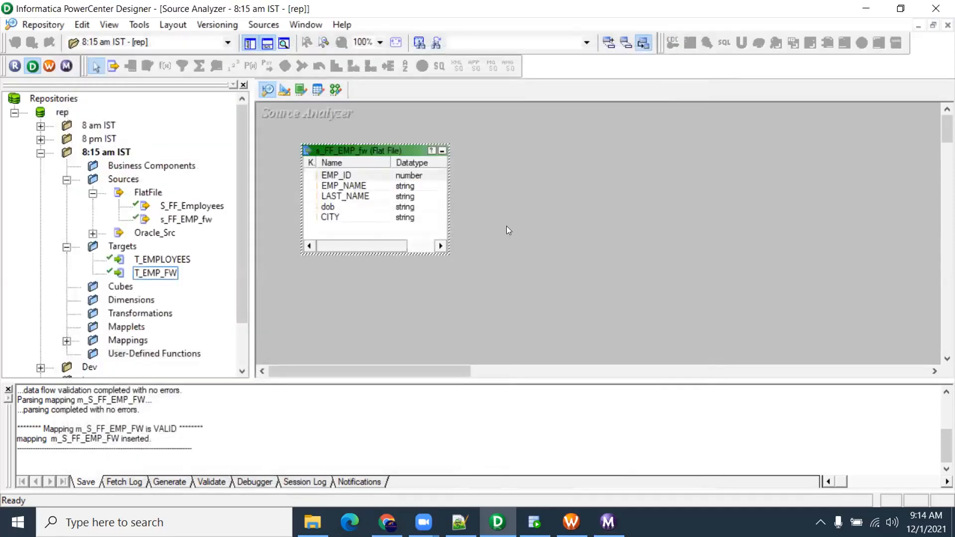
Set EMP_ID back to fixed width 5 (NNN(F 5.5)) and save the repository
{"action": "double_click", "coordinate": [371, 177]}
{"action": "left_click", "coordinate": [531, 144]}
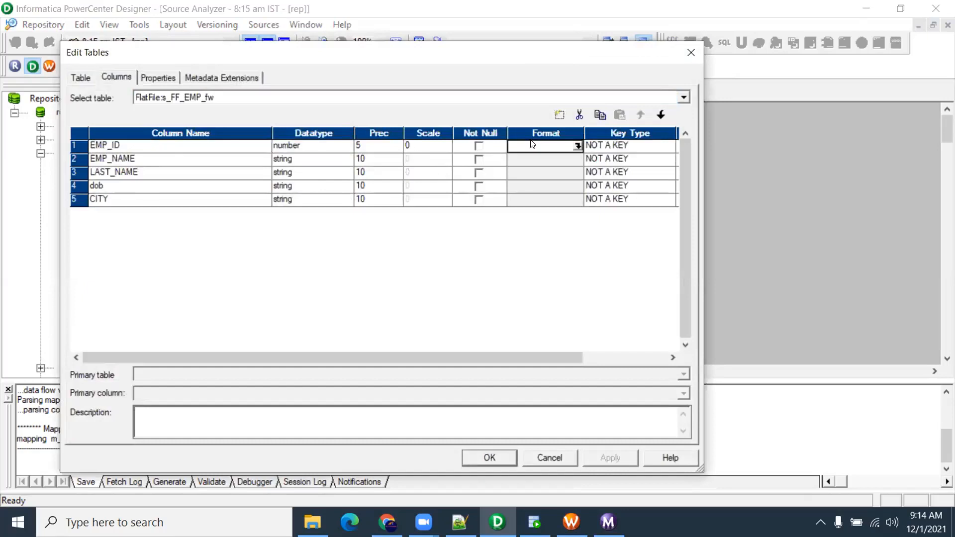
{"action": "left_click", "coordinate": [577, 146]}
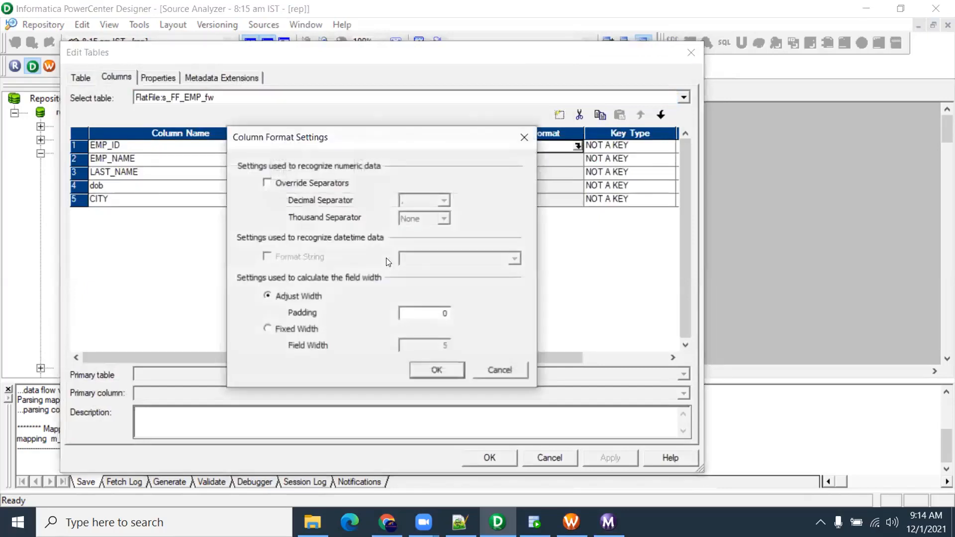
{"action": "left_click", "coordinate": [270, 329]}
{"action": "left_click", "coordinate": [438, 370]}
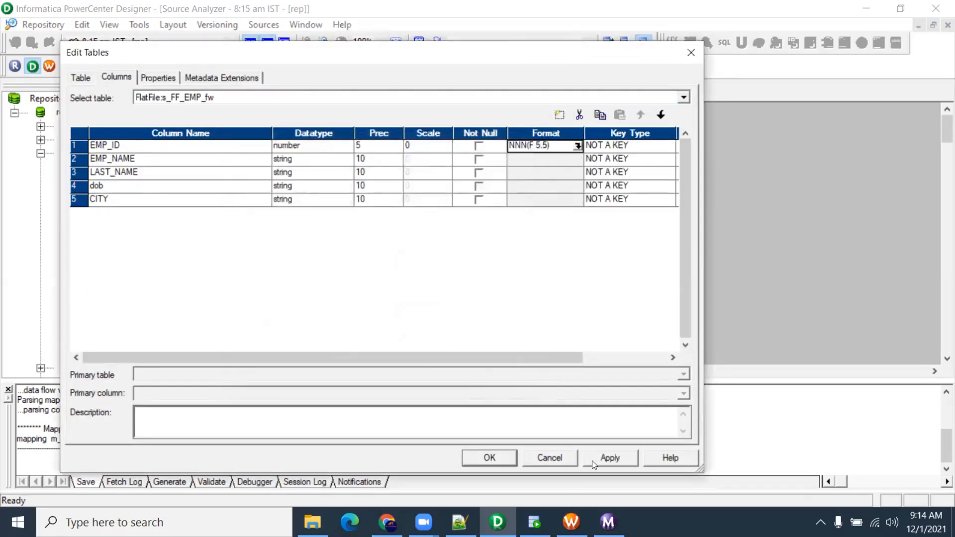
{"action": "left_click", "coordinate": [489, 457]}
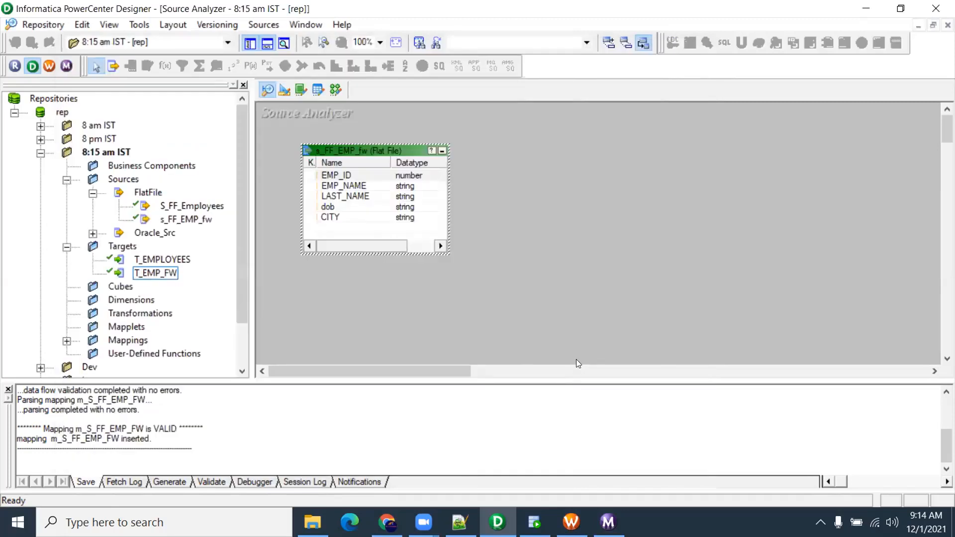
{"action": "key", "text": "ctrl+s"}
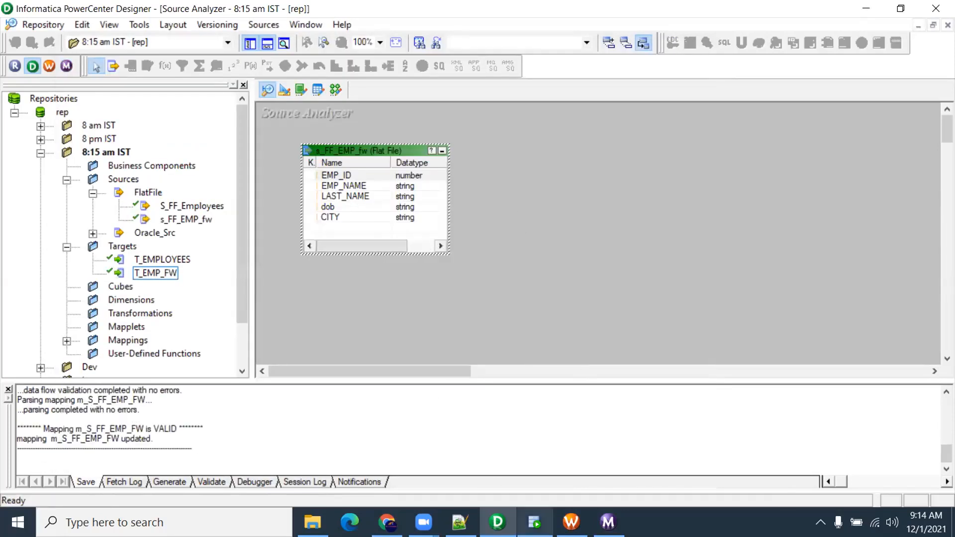
Restart wf_S_FF_EMP_FW and select its s_m_S_FF_EMP_FW session in the monitor
{"action": "left_click", "coordinate": [571, 522]}
{"action": "right_click", "coordinate": [453, 204]}
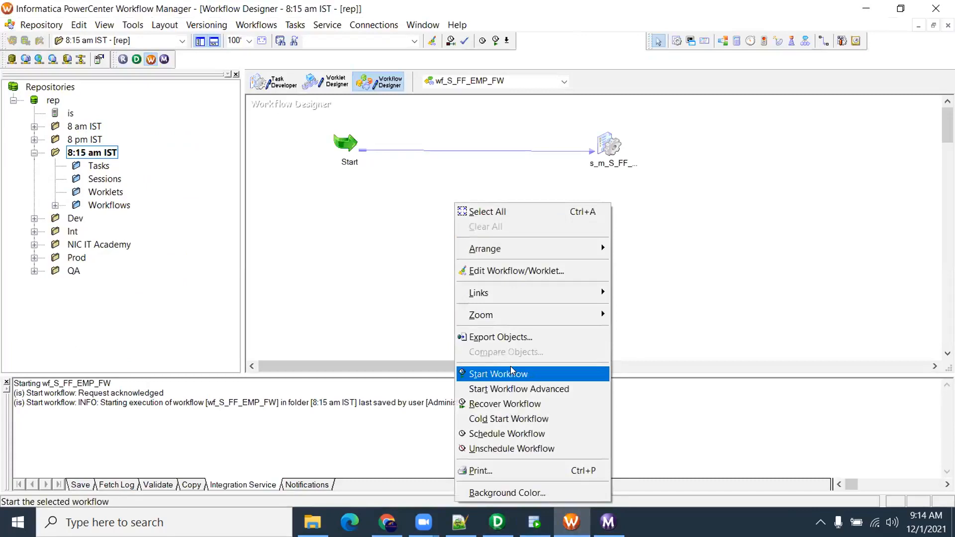
{"action": "left_click", "coordinate": [510, 374]}
{"action": "left_click", "coordinate": [606, 521]}
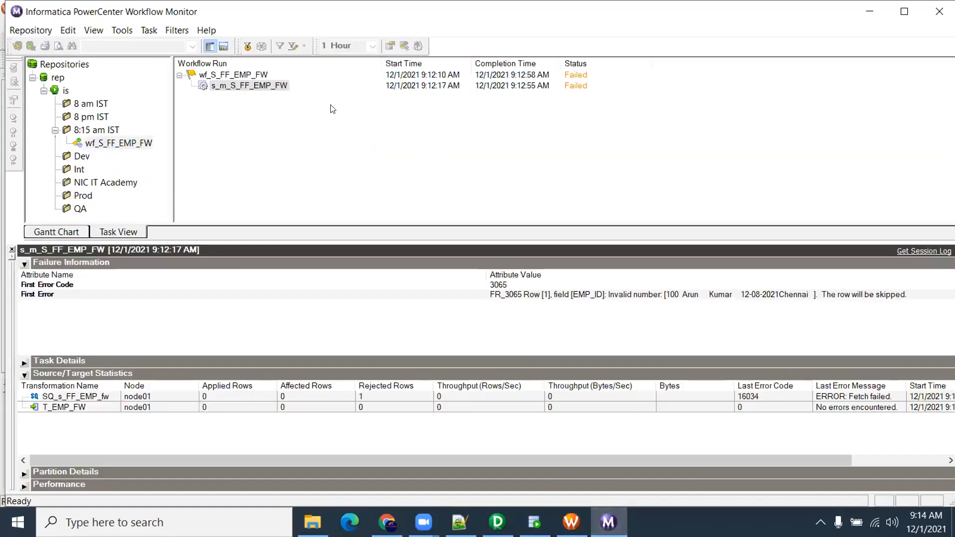
{"action": "left_click", "coordinate": [250, 75]}
{"action": "left_click", "coordinate": [249, 84]}
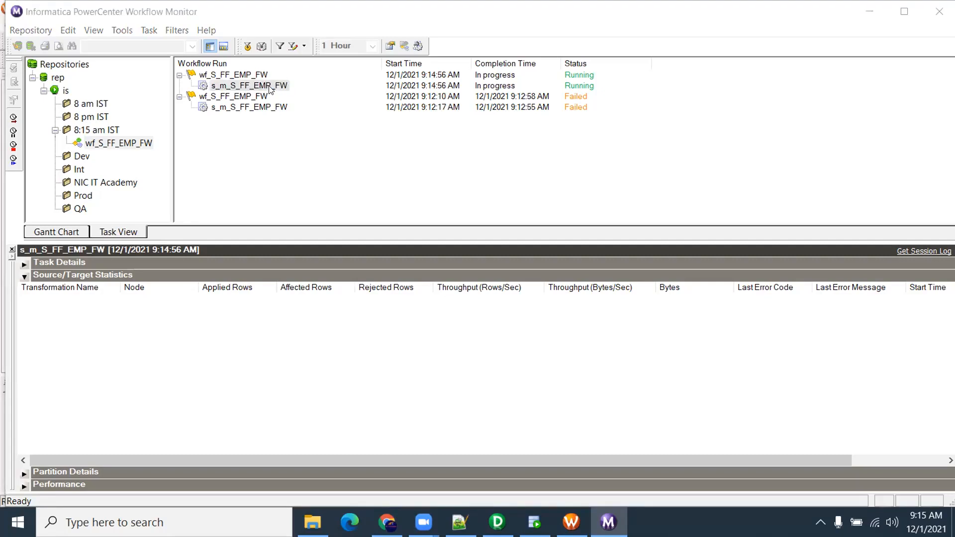
Review the newest run's WRT_8164 first error and its SQ_s_FF_EMP_fw and T_EMP_FW statistics
{"action": "left_click", "coordinate": [582, 85]}
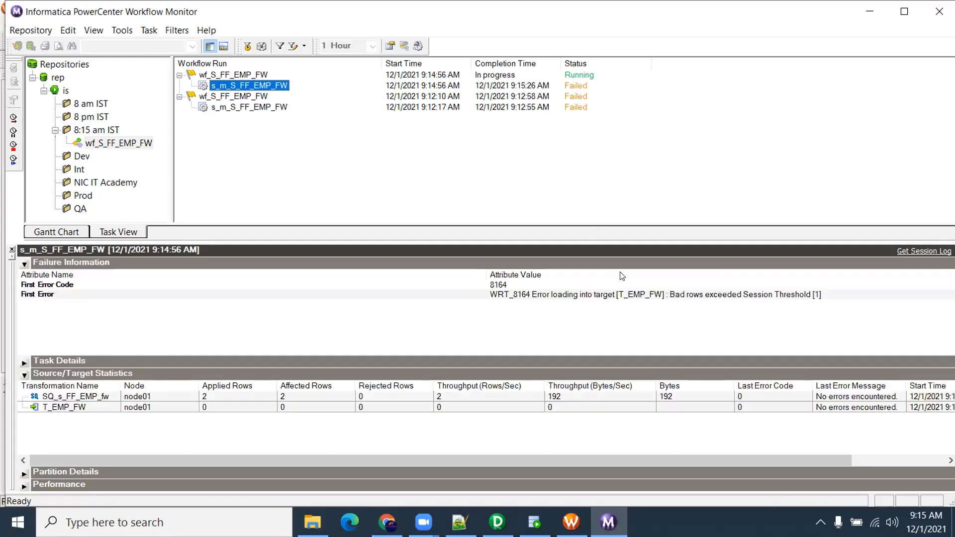
{"action": "left_click", "coordinate": [741, 295]}
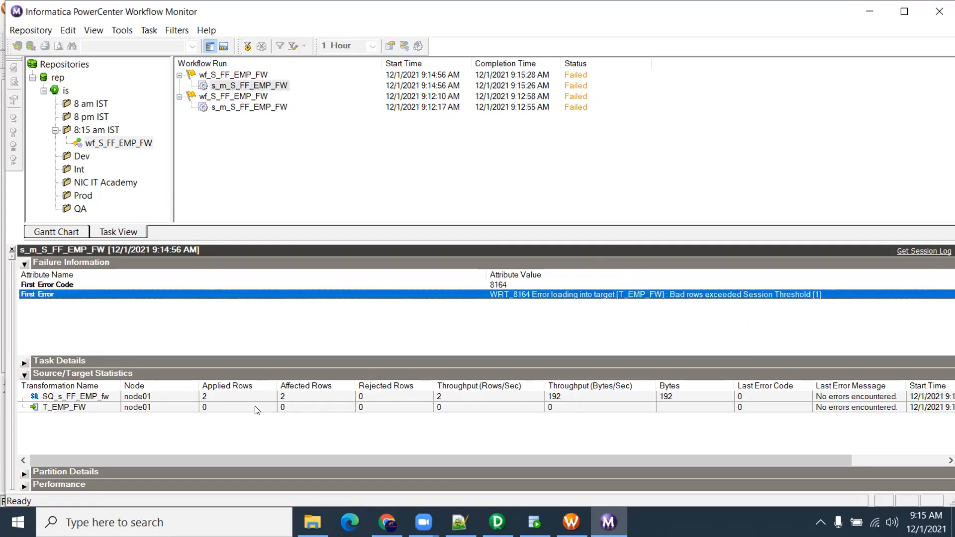
{"action": "left_click", "coordinate": [231, 406]}
{"action": "left_click", "coordinate": [207, 396]}
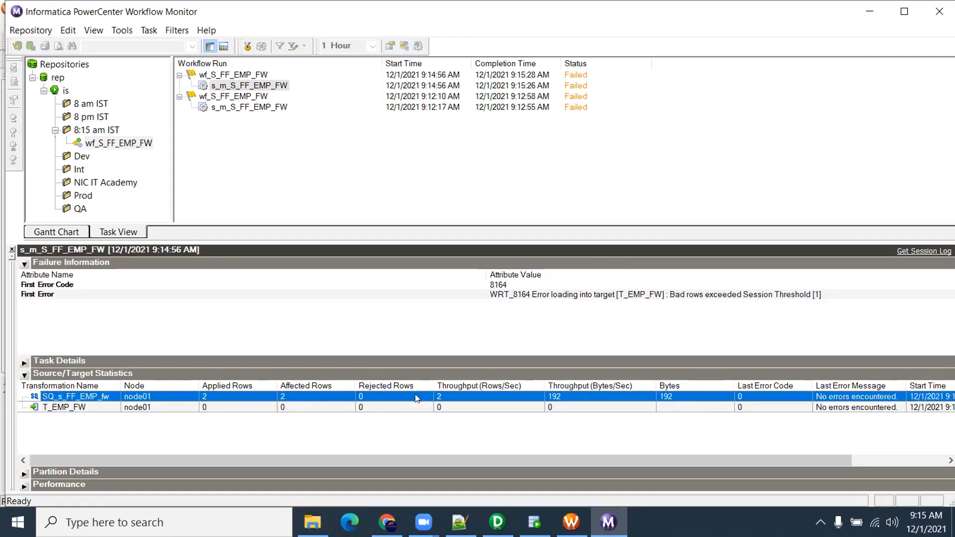
{"action": "left_click", "coordinate": [299, 407]}
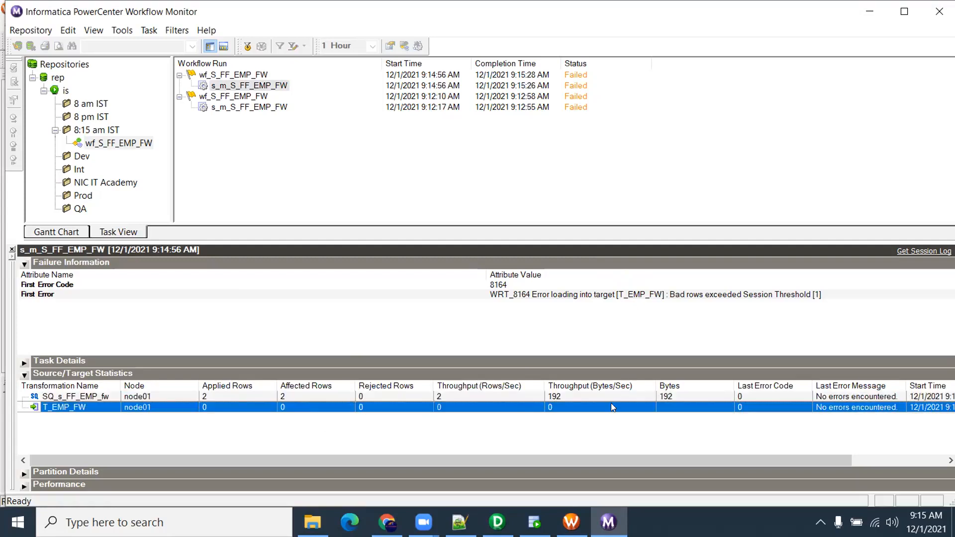
{"action": "left_click", "coordinate": [587, 294]}
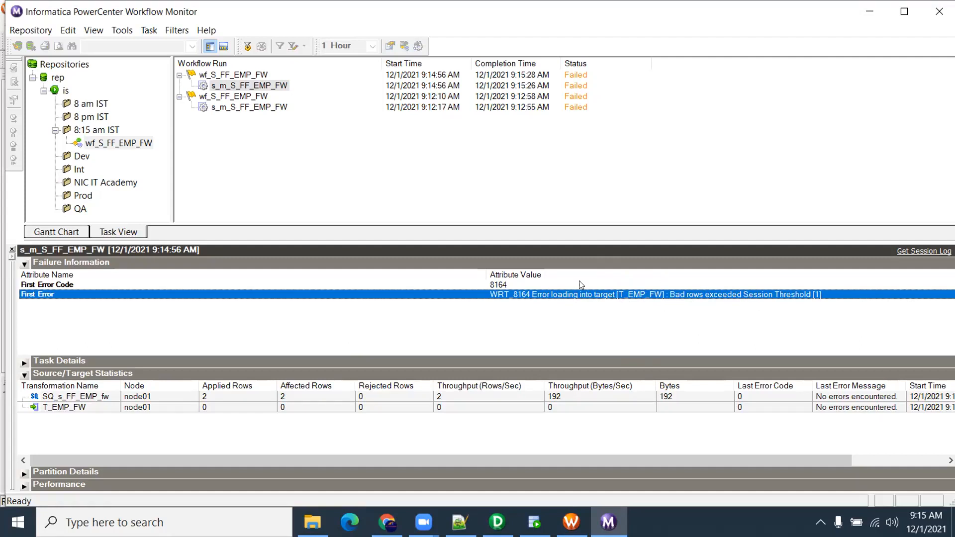
Open the session log for the latest failed s_m_S_FF_EMP_FW run
{"action": "right_click", "coordinate": [550, 298]}
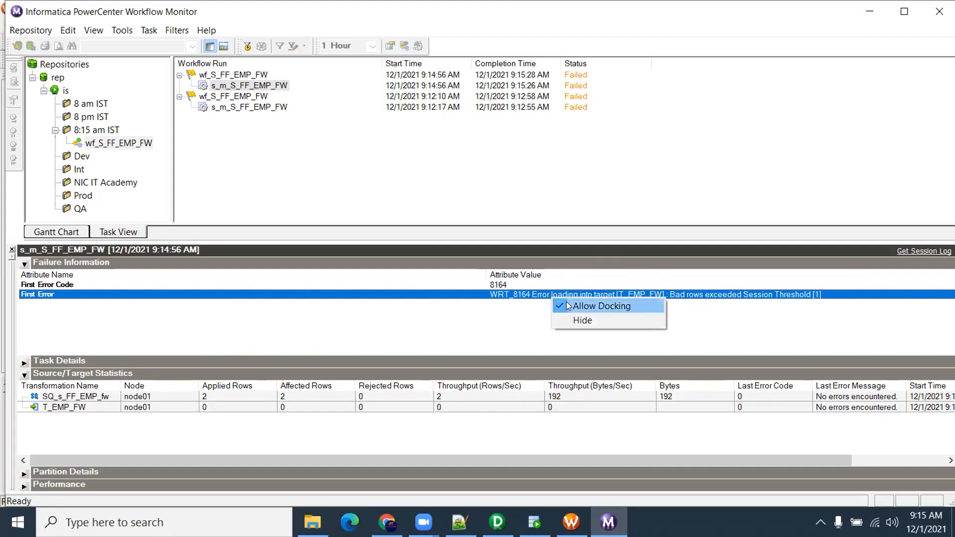
{"action": "left_click", "coordinate": [517, 192]}
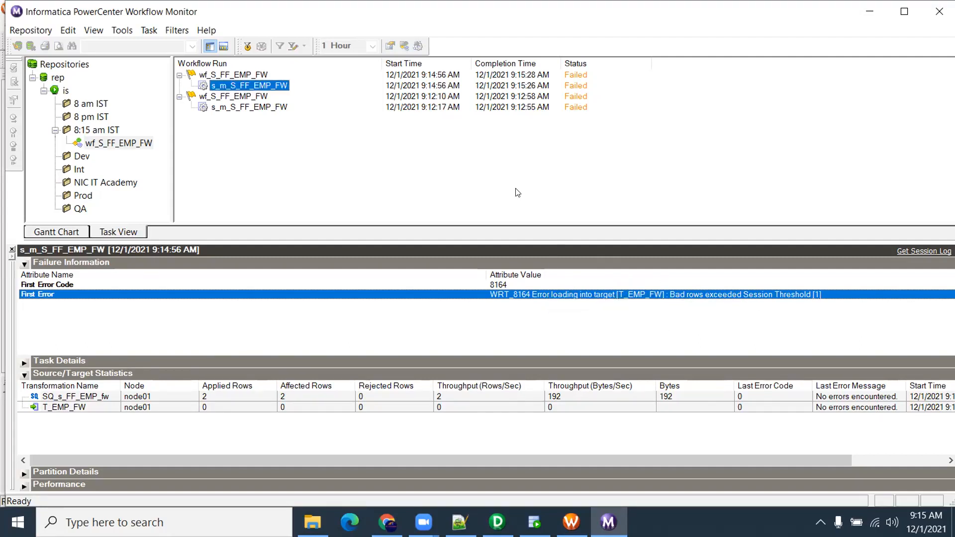
{"action": "right_click", "coordinate": [278, 84]}
{"action": "left_click", "coordinate": [343, 224]}
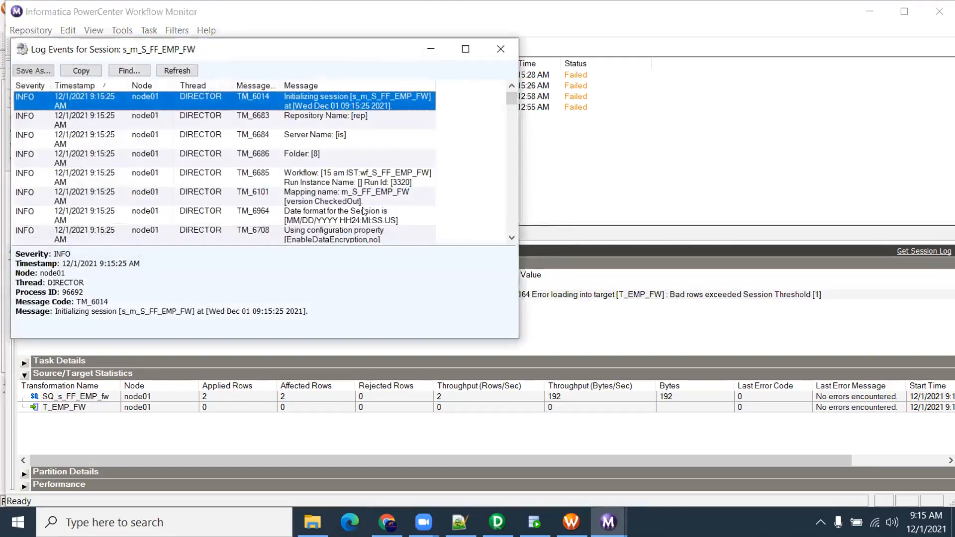
Maximize the session log, read the CMN_1053 data conversion overflow details, and close it
{"action": "left_click", "coordinate": [463, 52]}
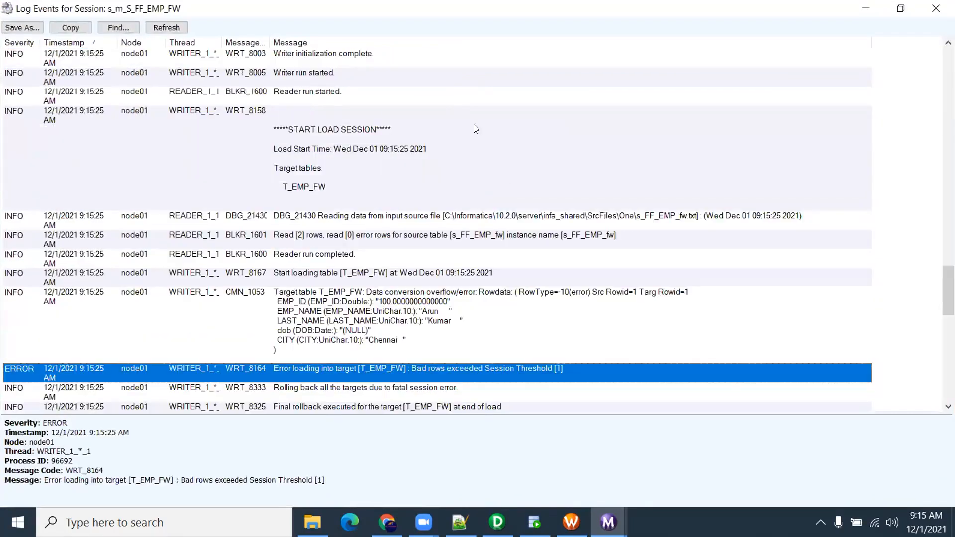
{"action": "left_click", "coordinate": [418, 323]}
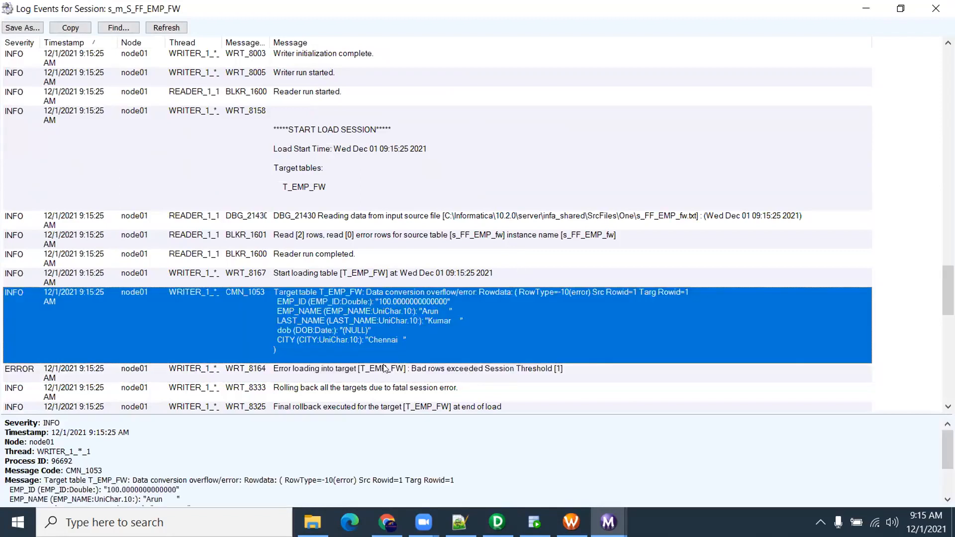
{"action": "left_click", "coordinate": [404, 377]}
{"action": "left_click", "coordinate": [501, 337]}
{"action": "scroll", "coordinate": [448, 314], "scroll_direction": "down", "scroll_amount": 2}
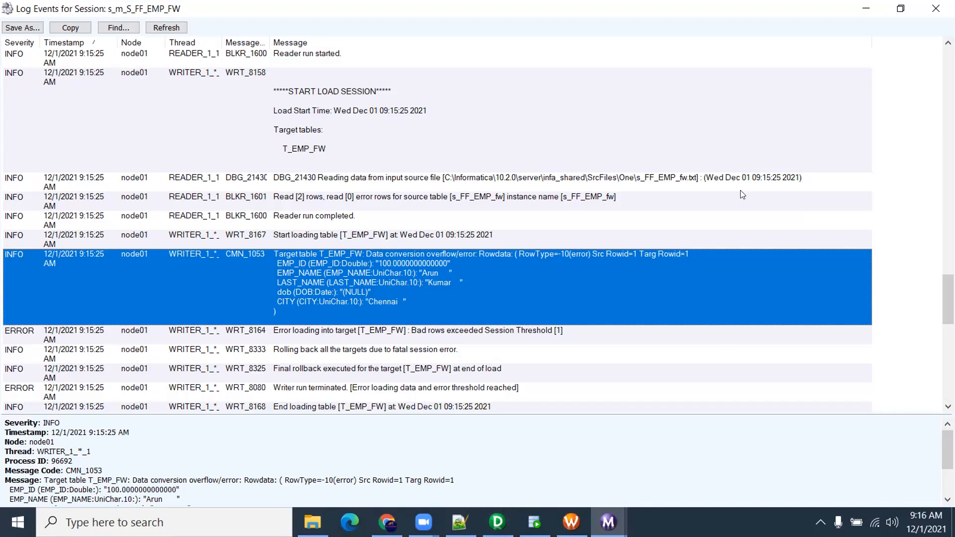
{"action": "left_click", "coordinate": [935, 8]}
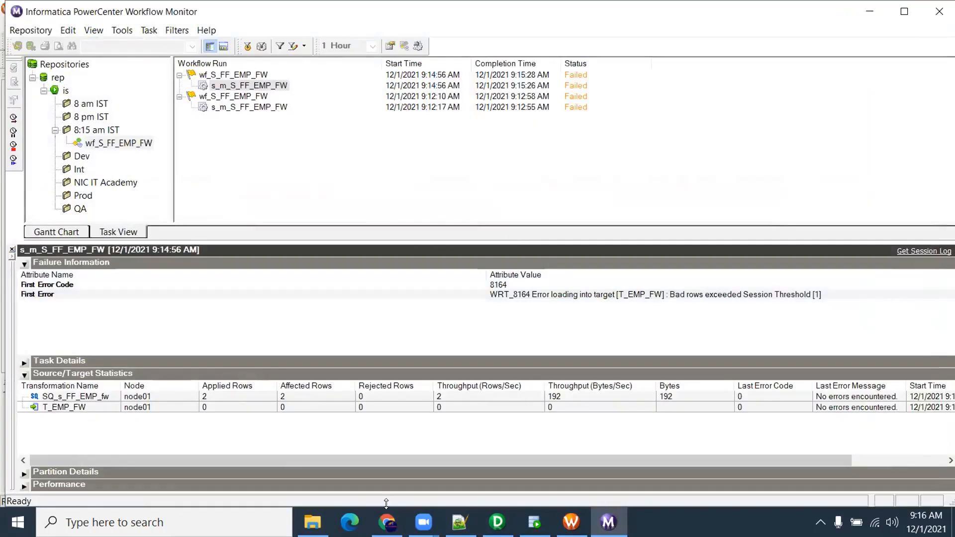
Change the dob column of s_FF_EMP_fw to the datetime datatype
{"action": "mouse_move", "coordinate": [497, 521]}
{"action": "left_click", "coordinate": [496, 494]}
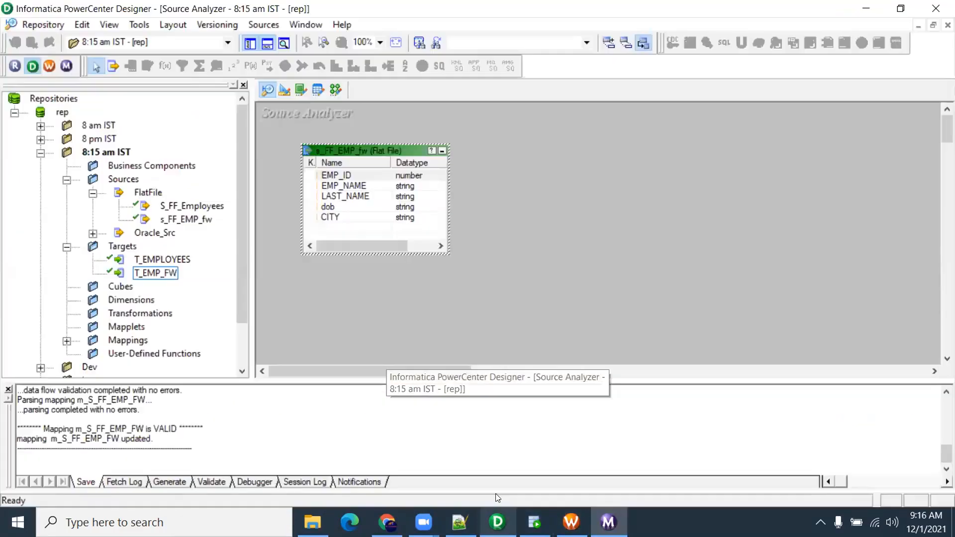
{"action": "double_click", "coordinate": [328, 207]}
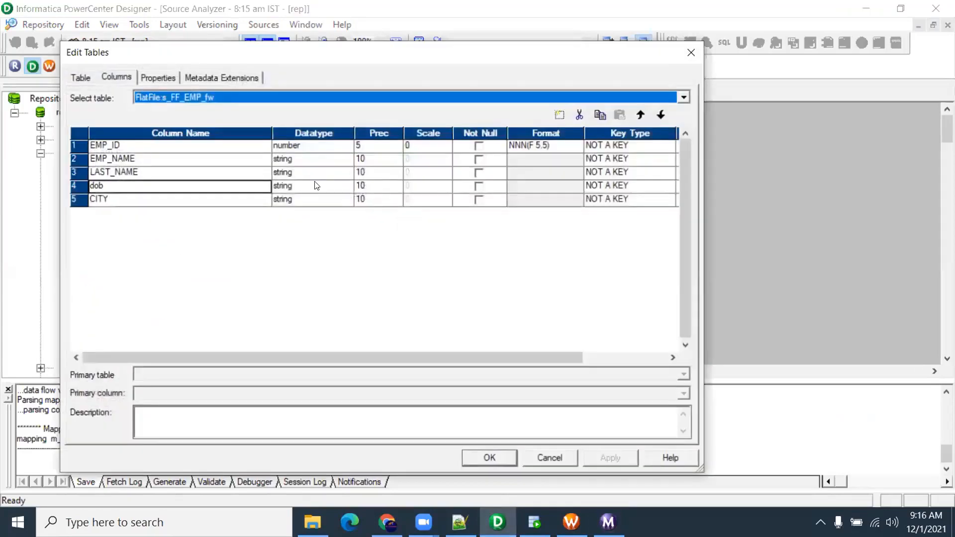
{"action": "left_click", "coordinate": [312, 186]}
{"action": "left_click", "coordinate": [303, 208]}
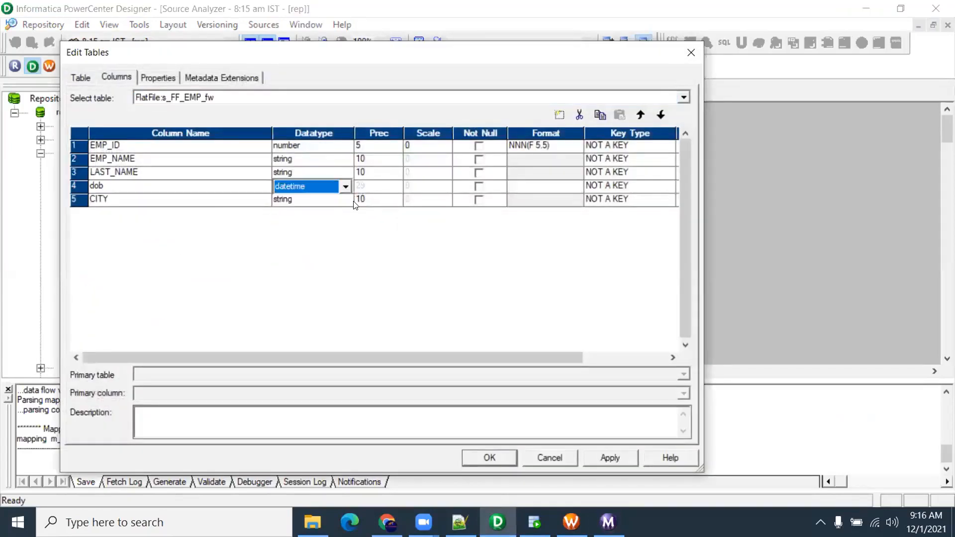
{"action": "left_click", "coordinate": [610, 457]}
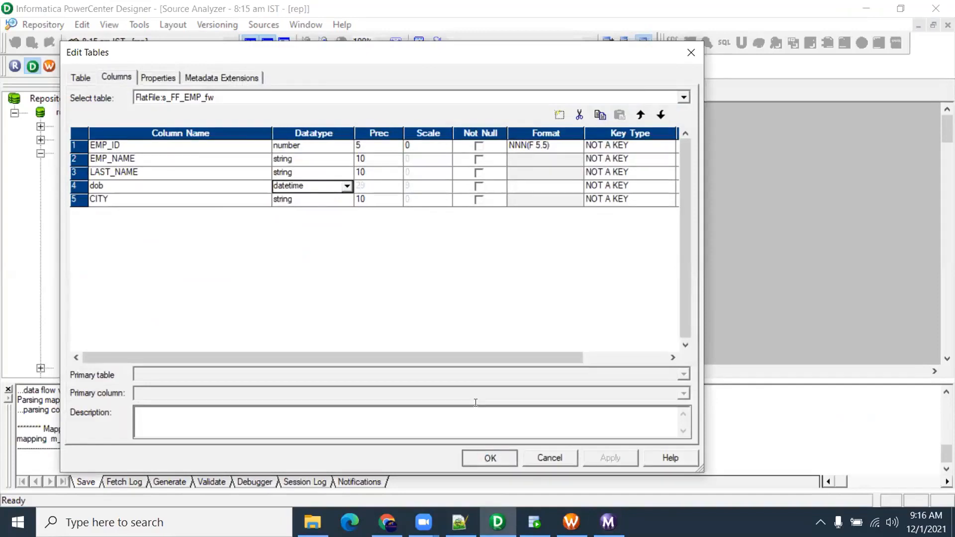
{"action": "left_click", "coordinate": [490, 458]}
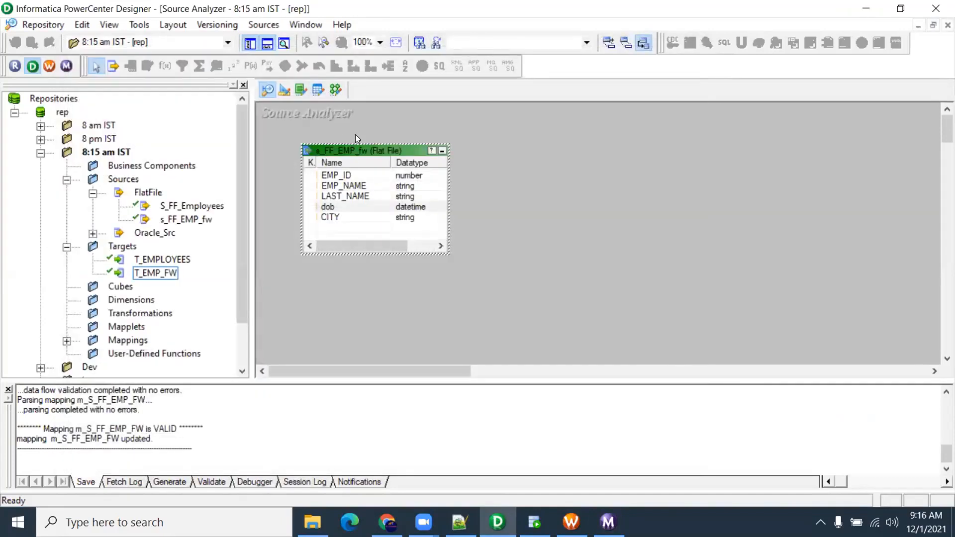
Bring up the source's Datetime Format settings, showing mm/dd/yyyy hh24:mi:ss
{"action": "double_click", "coordinate": [358, 148]}
{"action": "left_click", "coordinate": [168, 78]}
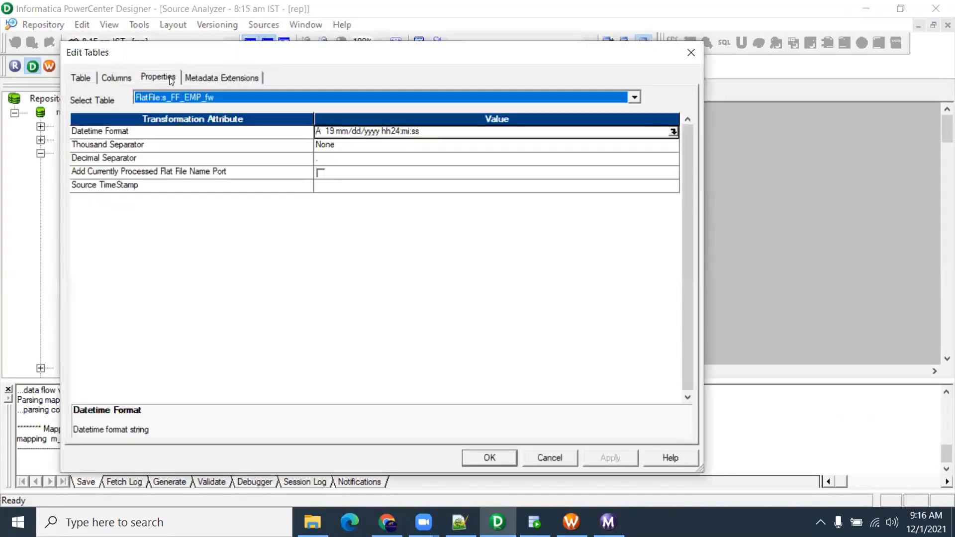
{"action": "left_click", "coordinate": [673, 131]}
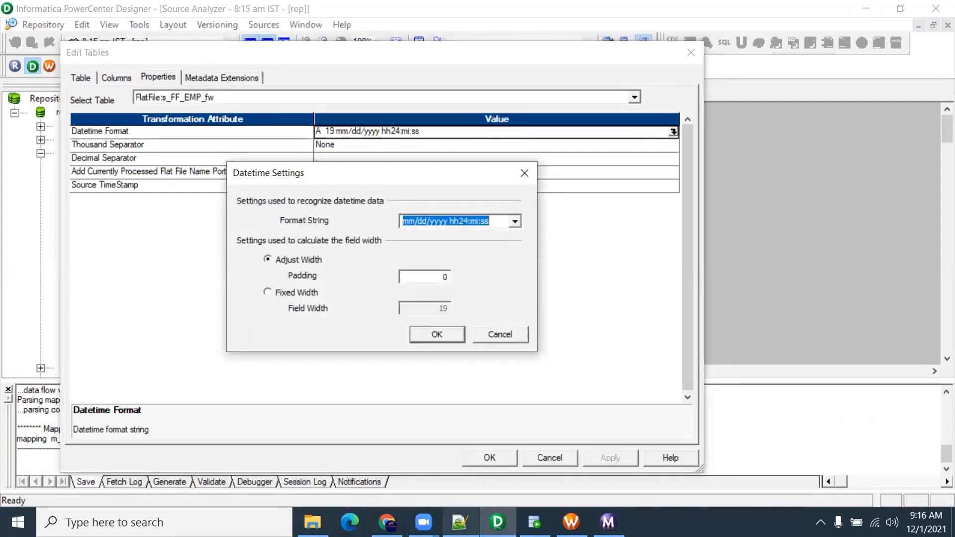
{"action": "left_click", "coordinate": [460, 522]}
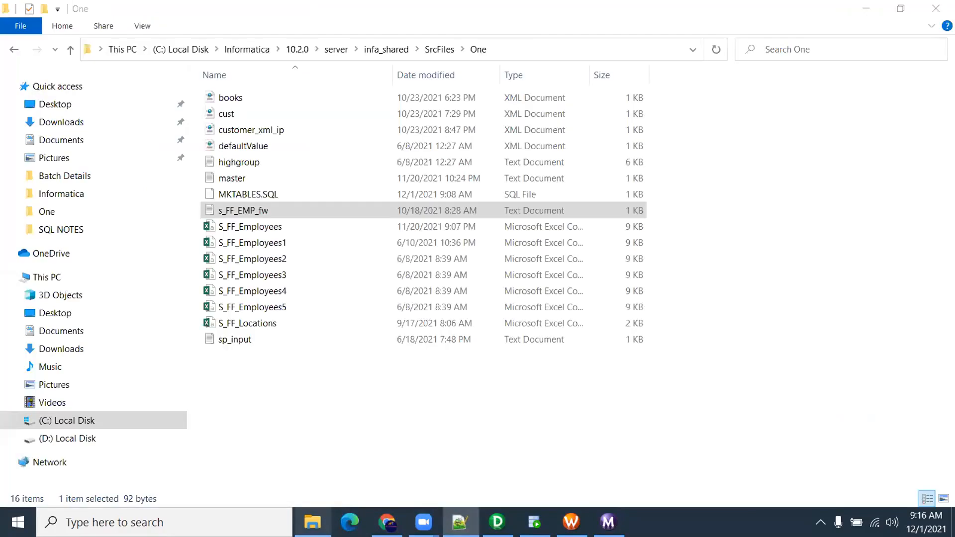
{"action": "left_click", "coordinate": [313, 522]}
{"action": "double_click", "coordinate": [273, 211]}
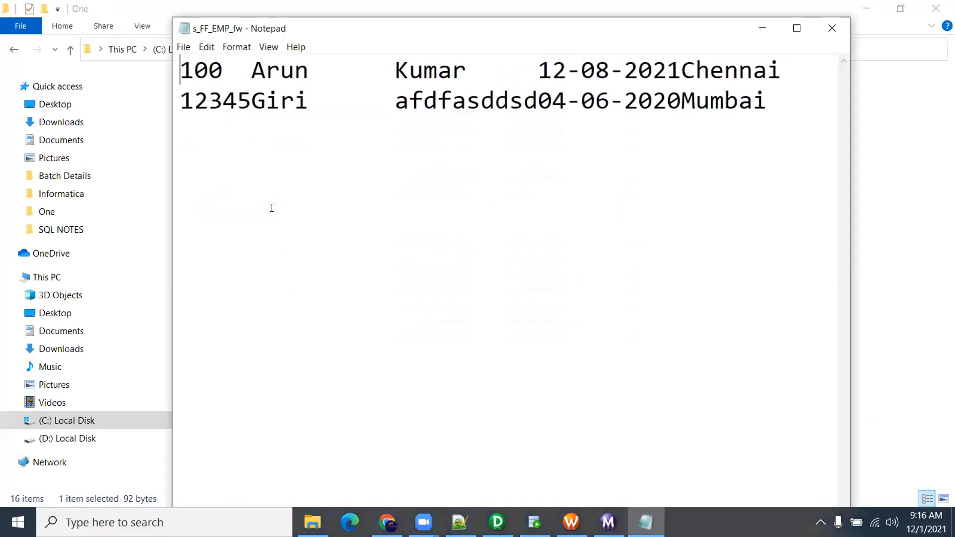
{"action": "left_click_drag", "start_coordinate": [537, 101], "coordinate": [567, 100]}
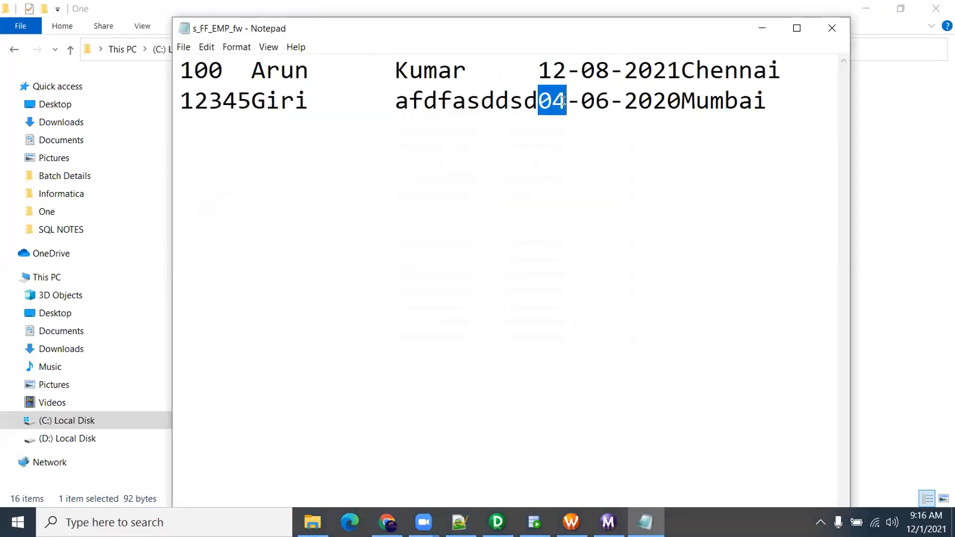
{"action": "left_click", "coordinate": [831, 29]}
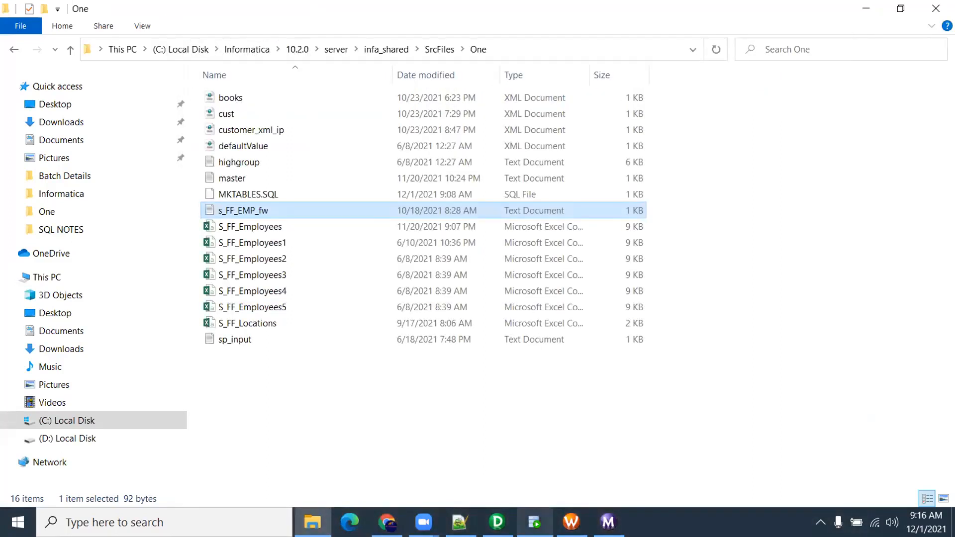
{"action": "left_click", "coordinate": [572, 523]}
Set the source's datetime format to dd-mm-yyyy and save the repository
{"action": "left_click", "coordinate": [496, 522]}
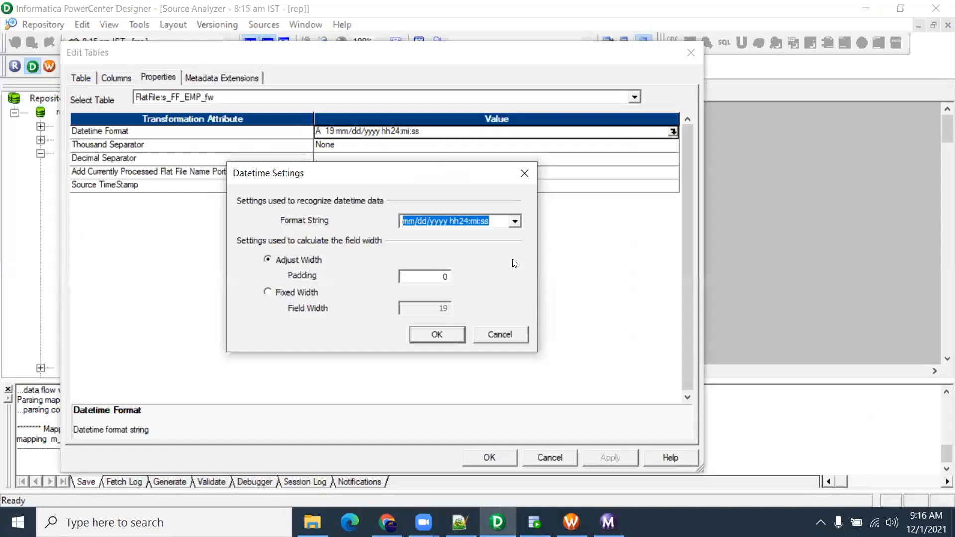
{"action": "type", "text": "dd-mm"}
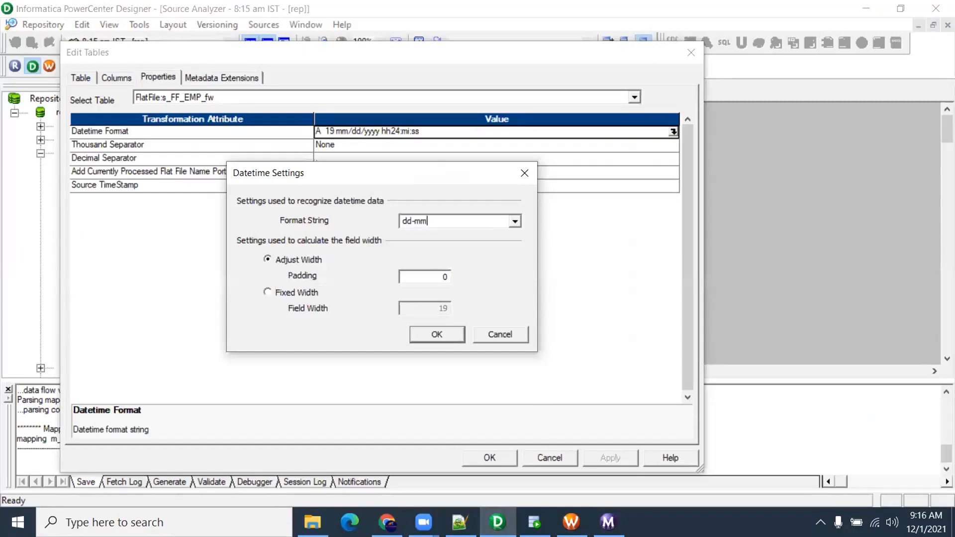
{"action": "type", "text": "-yyyy"}
{"action": "left_click", "coordinate": [439, 330]}
{"action": "left_click", "coordinate": [479, 458]}
{"action": "key", "text": "ctrl+s"}
Link dob to the Source Qualifier, set its dob port to date/time, and save the mapping
{"action": "left_click", "coordinate": [336, 90]}
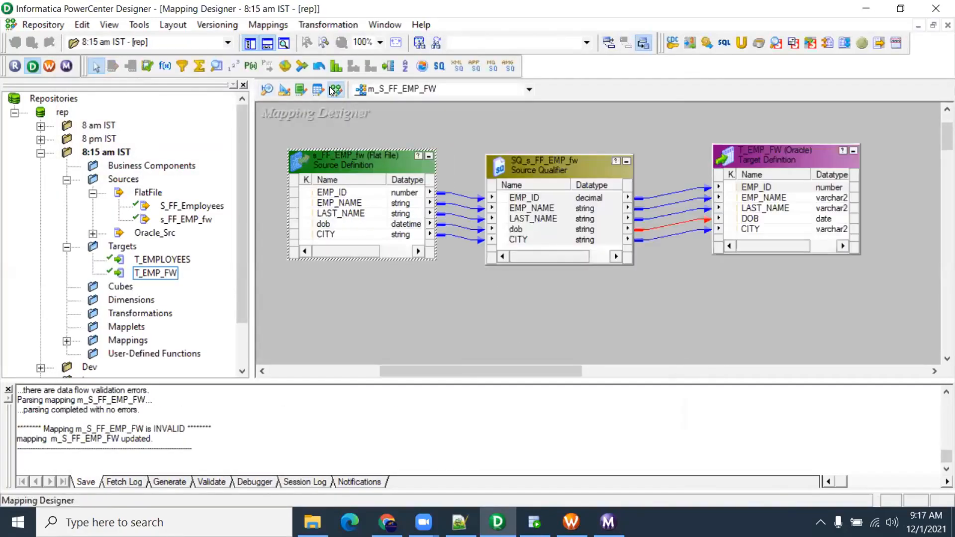
{"action": "left_click", "coordinate": [398, 224]}
{"action": "left_click_drag", "start_coordinate": [431, 222], "coordinate": [518, 229]}
{"action": "left_click", "coordinate": [544, 229]}
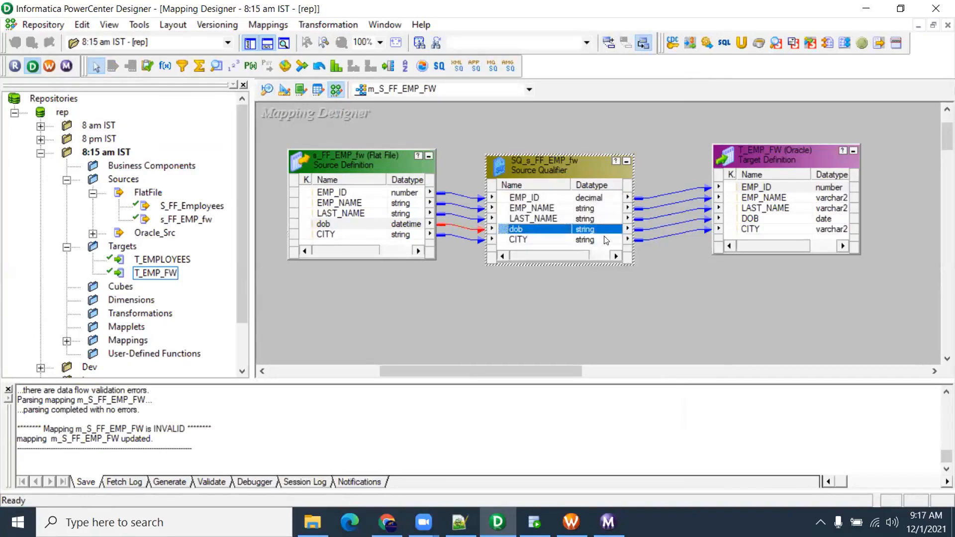
{"action": "double_click", "coordinate": [595, 228]}
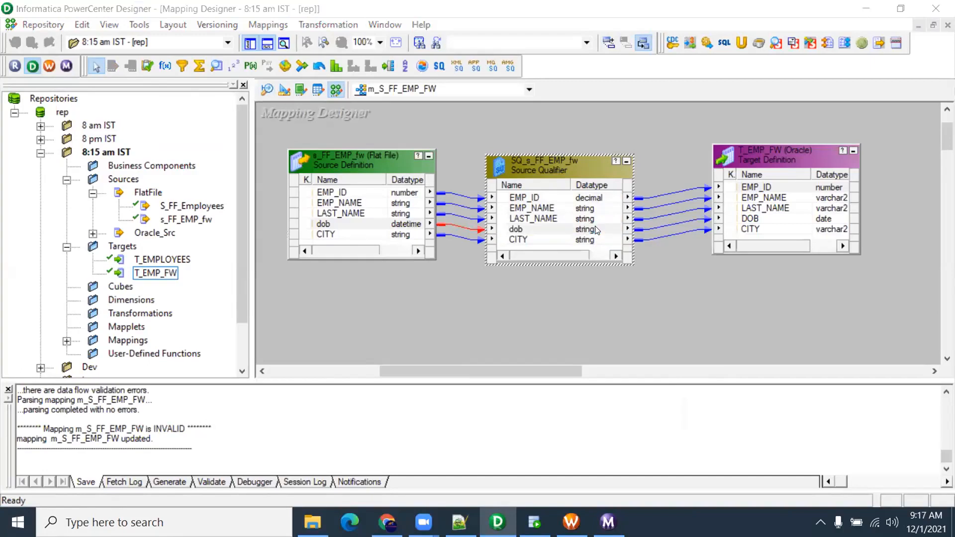
{"action": "left_click", "coordinate": [481, 189]}
{"action": "left_click", "coordinate": [480, 189]}
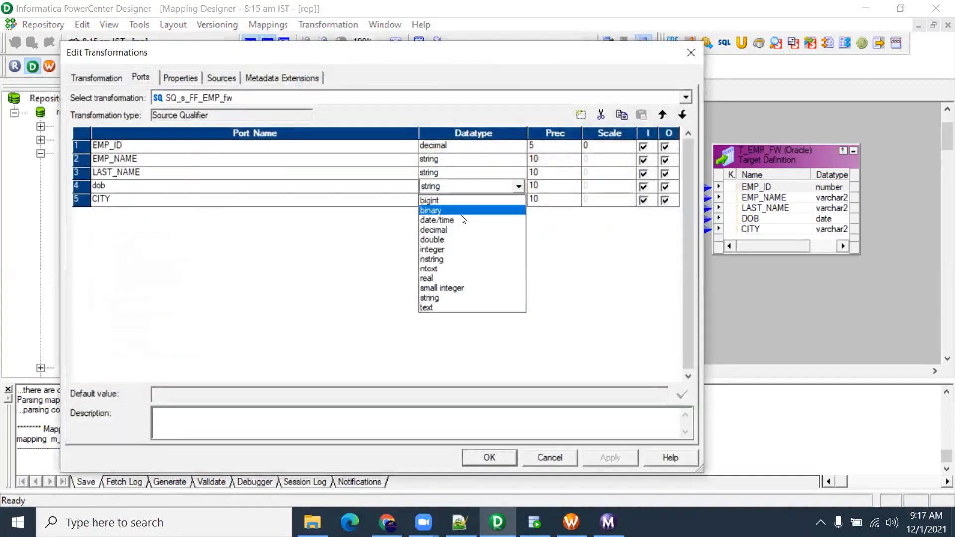
{"action": "left_click", "coordinate": [463, 217]}
{"action": "left_click", "coordinate": [589, 461]}
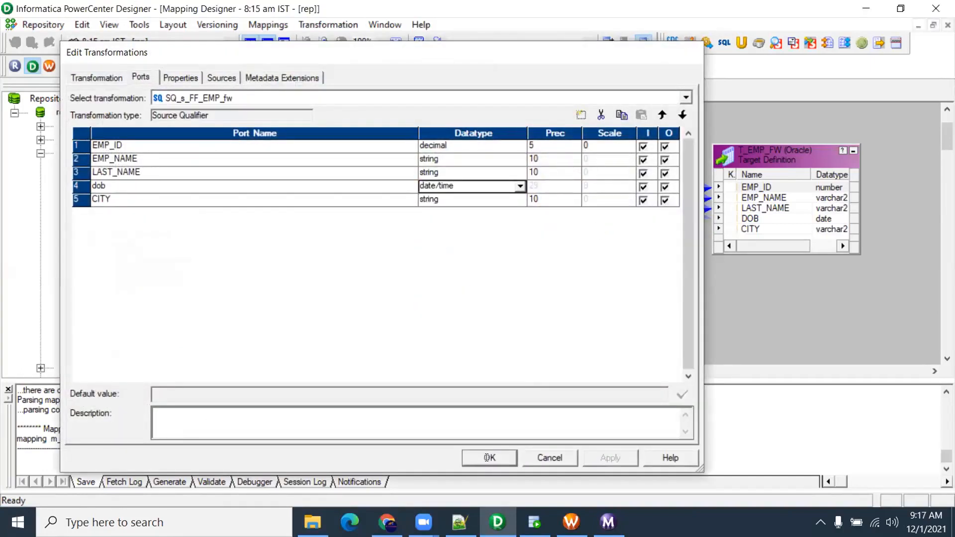
{"action": "left_click", "coordinate": [488, 457]}
{"action": "key", "text": "ctrl+s"}
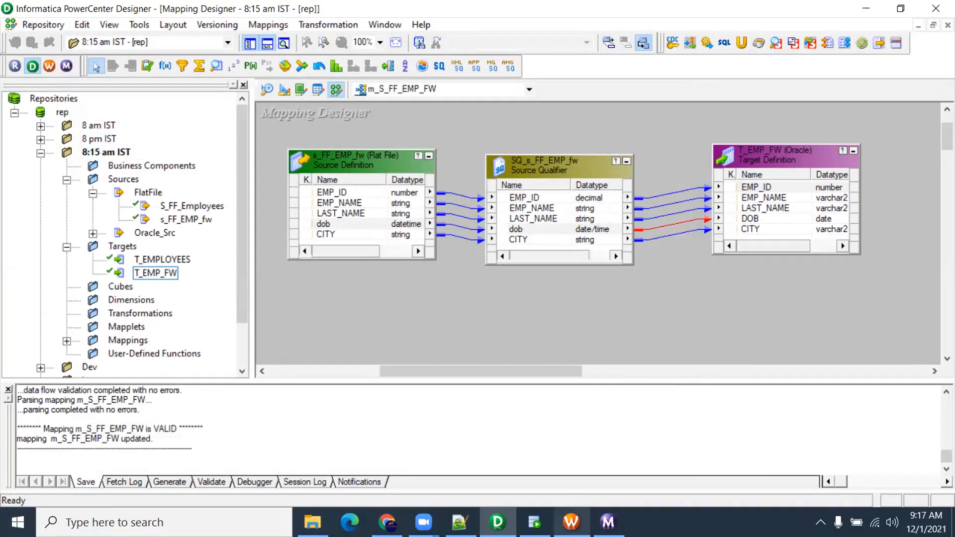
{"action": "left_click", "coordinate": [571, 522]}
Refresh the s_m_S_FF_EMP_FW session's mapping and save the workflow
{"action": "right_click", "coordinate": [607, 145]}
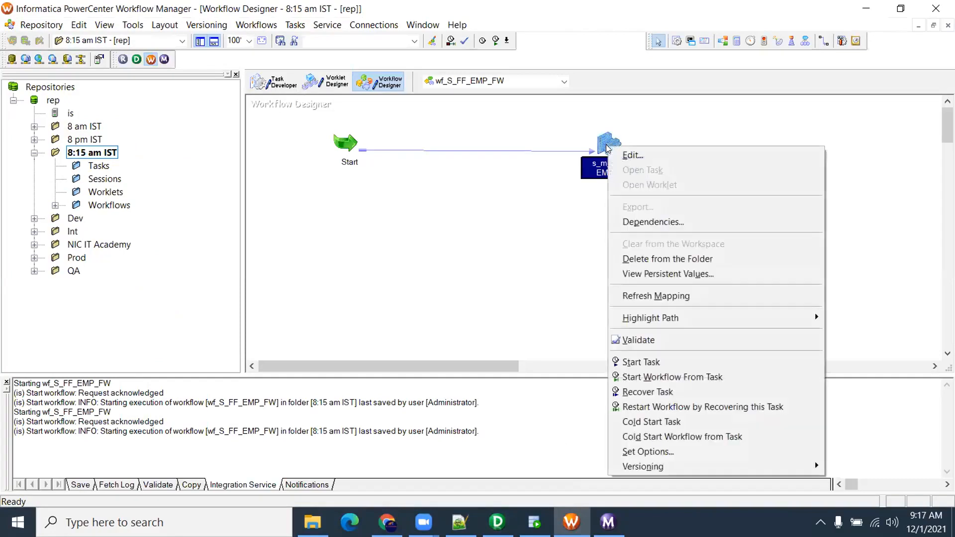
{"action": "left_click", "coordinate": [687, 299]}
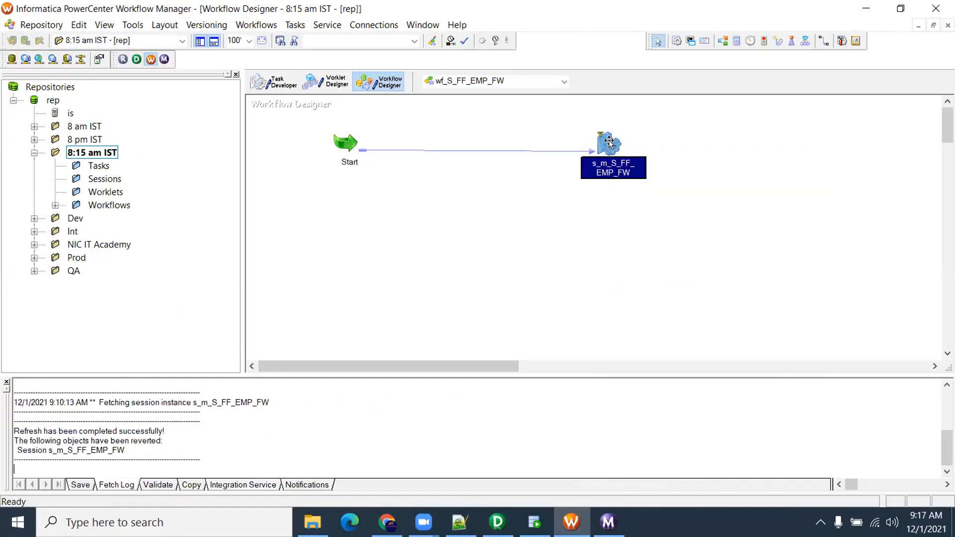
{"action": "left_click_drag", "start_coordinate": [558, 124], "coordinate": [654, 247]}
{"action": "left_click", "coordinate": [655, 247]}
{"action": "key", "text": "ctrl+s"}
Start wf_S_FF_EMP_FW again and switch to the Workflow Monitor
{"action": "right_click", "coordinate": [452, 195]}
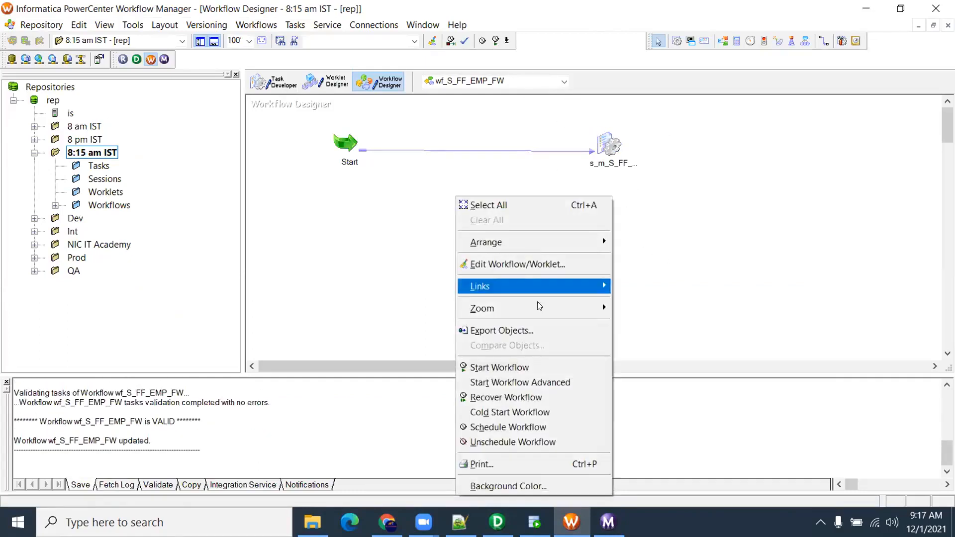
{"action": "left_click", "coordinate": [517, 364]}
{"action": "left_click", "coordinate": [606, 520]}
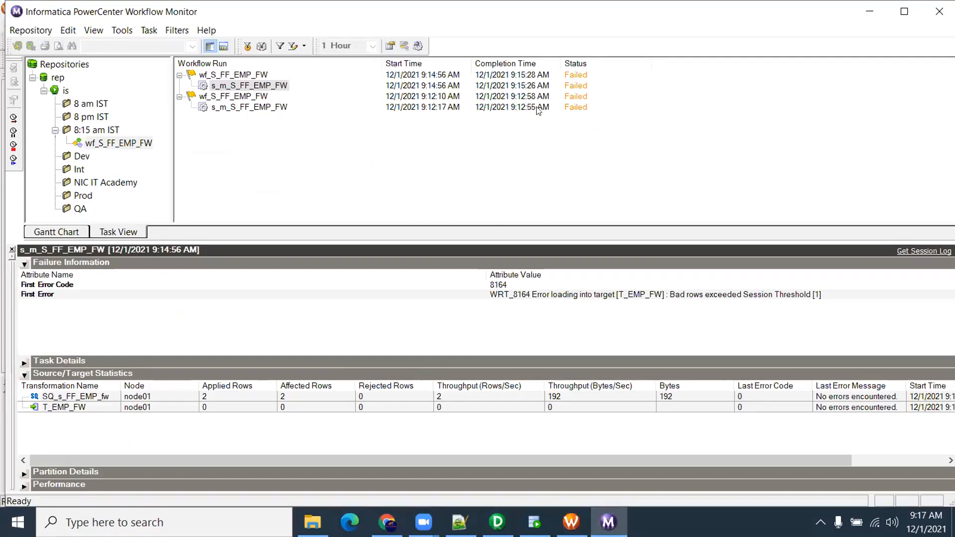
Open the new 9:17:39 session run and read its FR_3067 invalid dob error on row 2
{"action": "left_click", "coordinate": [574, 295]}
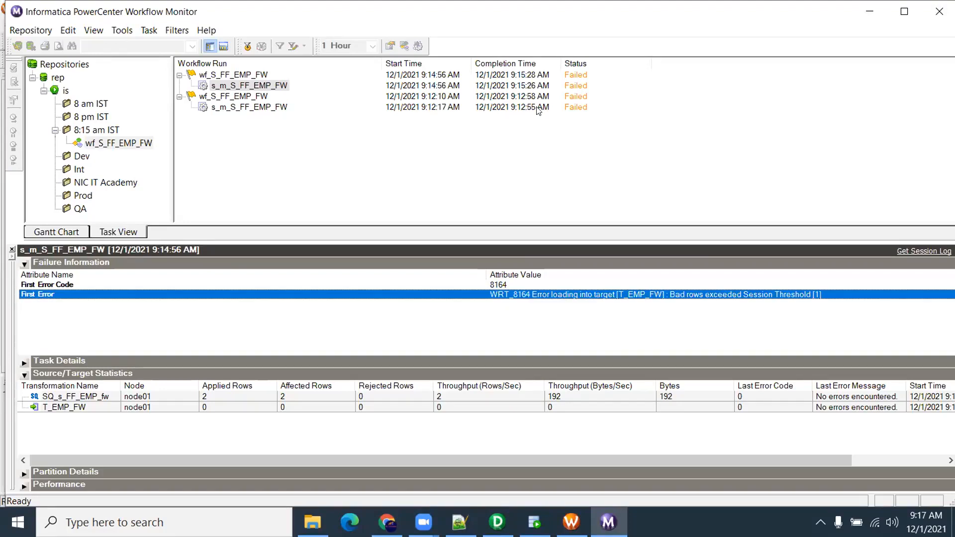
{"action": "left_click", "coordinate": [267, 81]}
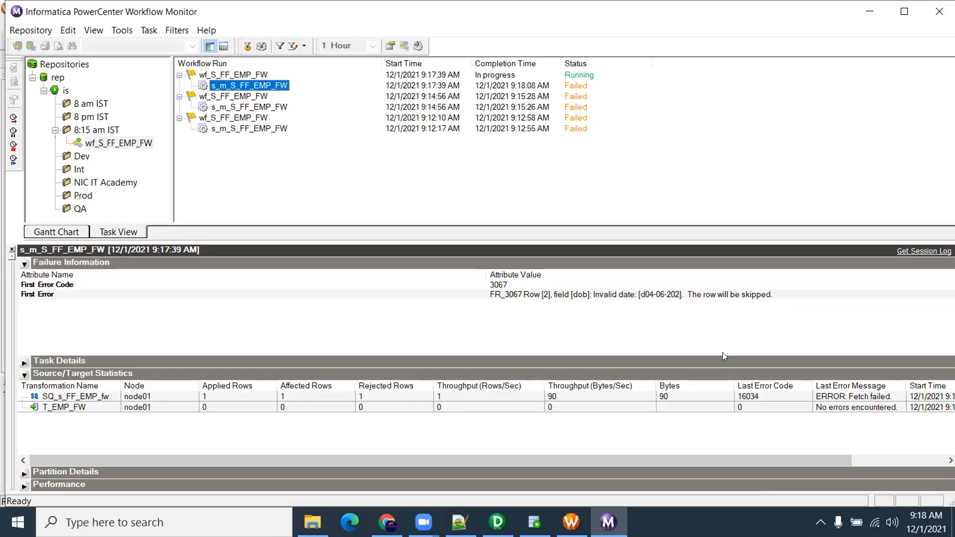
{"action": "left_click", "coordinate": [694, 297]}
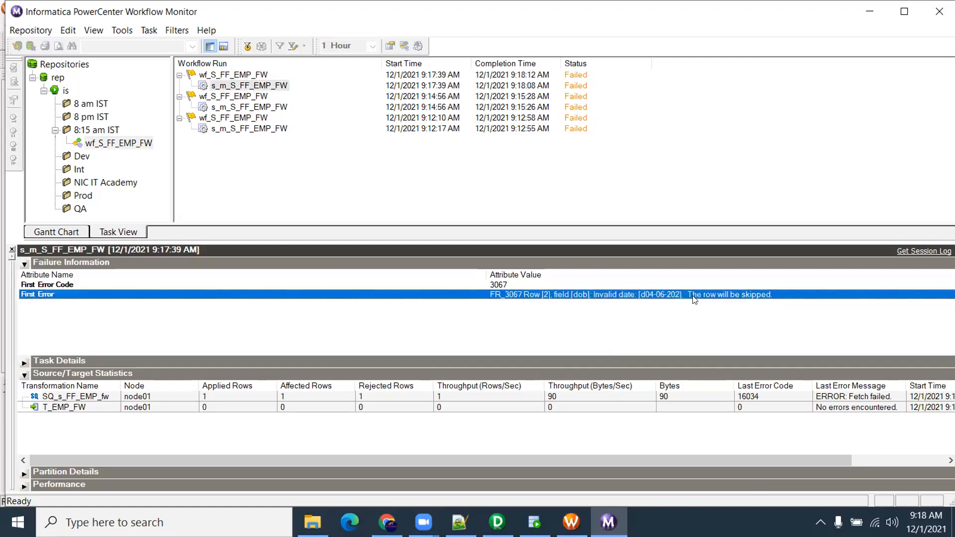
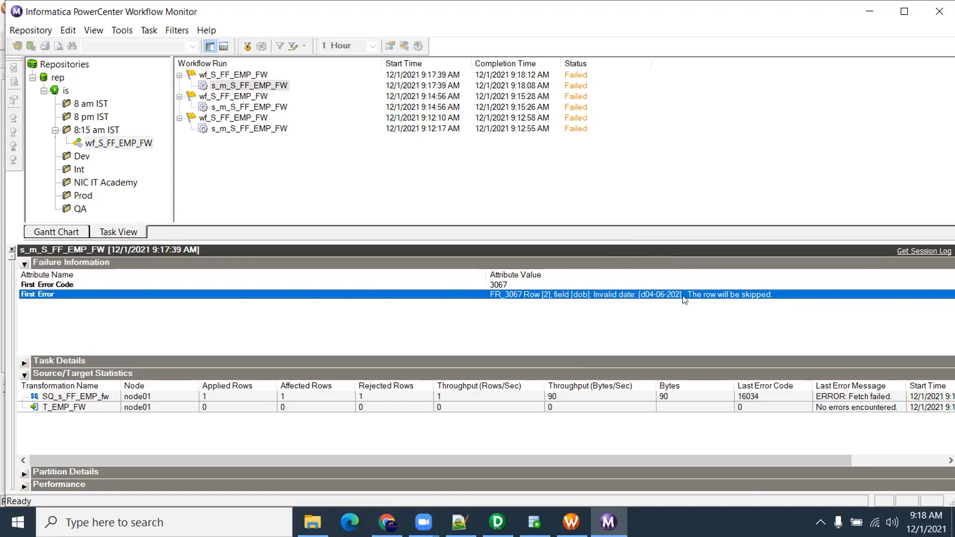
Open the advanced fixed-width properties of the session's s_FF_EMP_fw source file
{"action": "mouse_move", "coordinate": [497, 522]}
{"action": "mouse_move", "coordinate": [497, 522]}
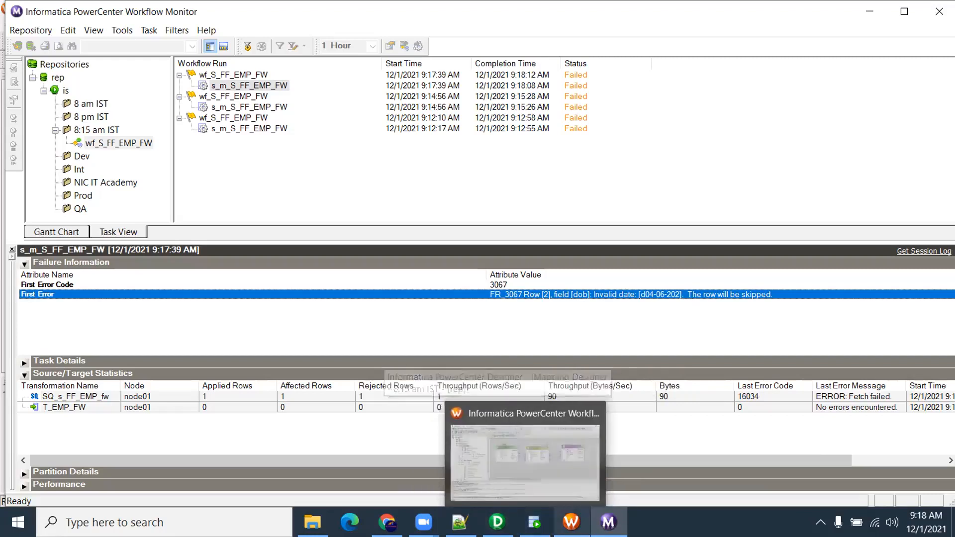
{"action": "left_click", "coordinate": [570, 522]}
{"action": "double_click", "coordinate": [622, 145]}
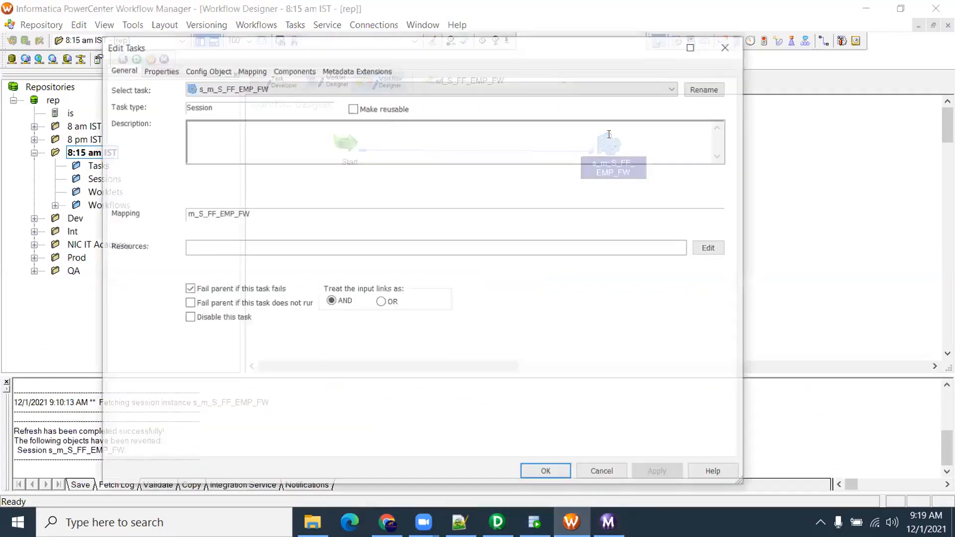
{"action": "left_click", "coordinate": [240, 73]}
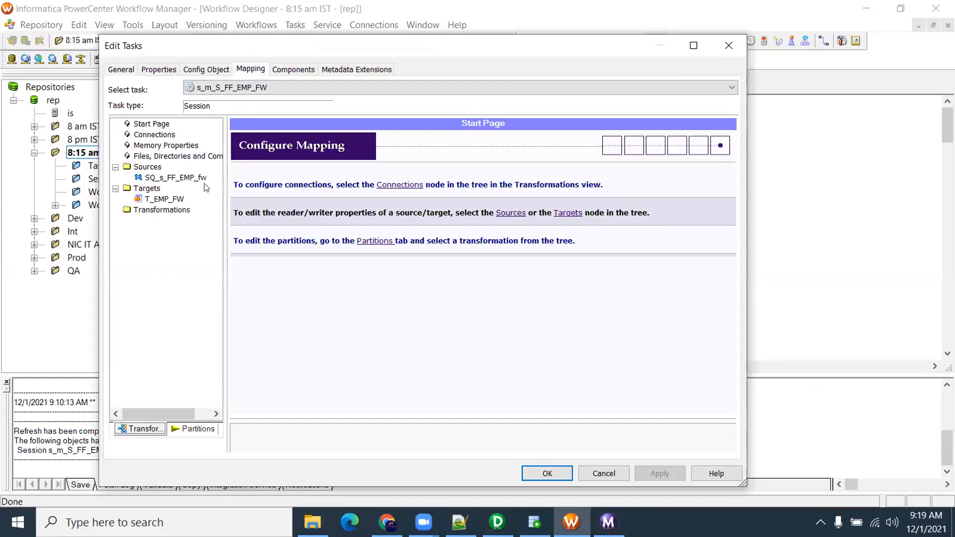
{"action": "left_click", "coordinate": [570, 322]}
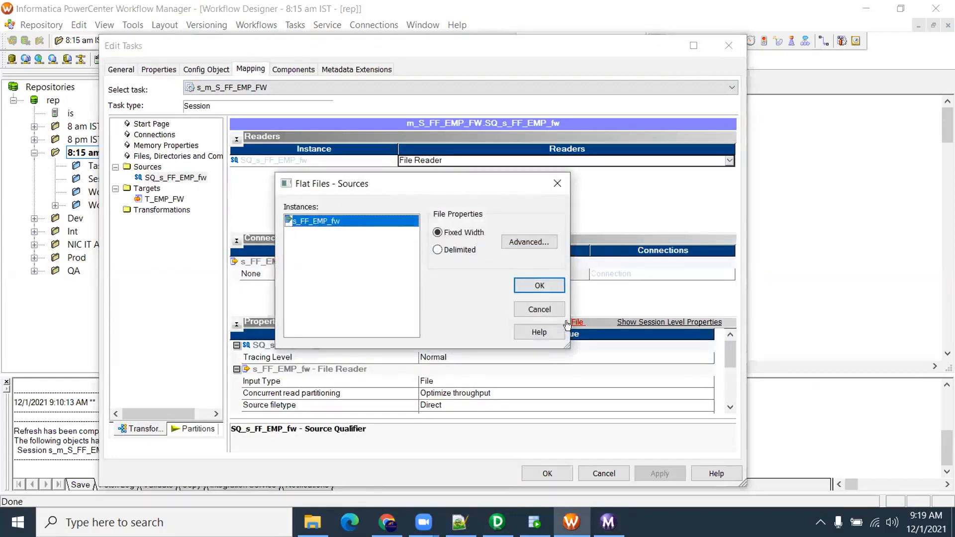
{"action": "left_click", "coordinate": [523, 242]}
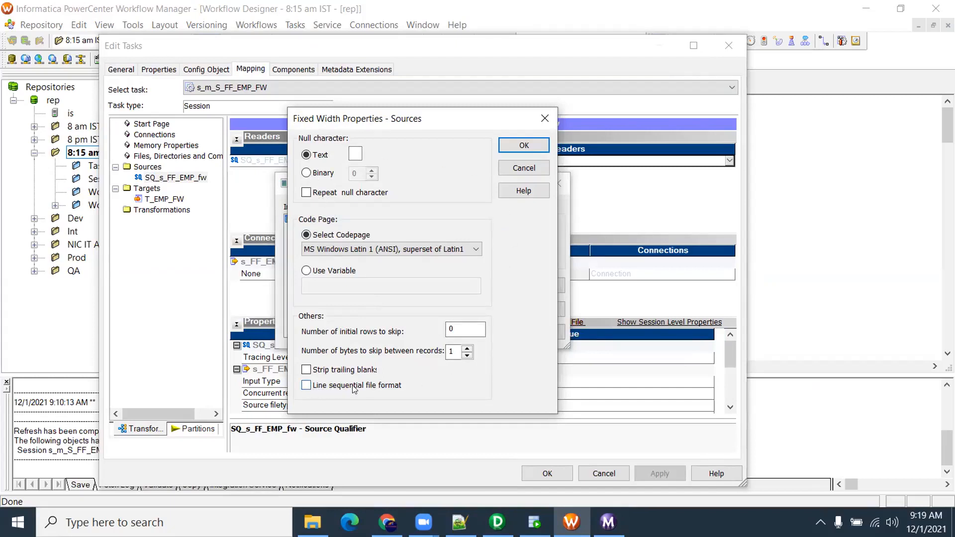
Enable Line sequential file format, apply the session changes and save the workflow
{"action": "left_click", "coordinate": [306, 386]}
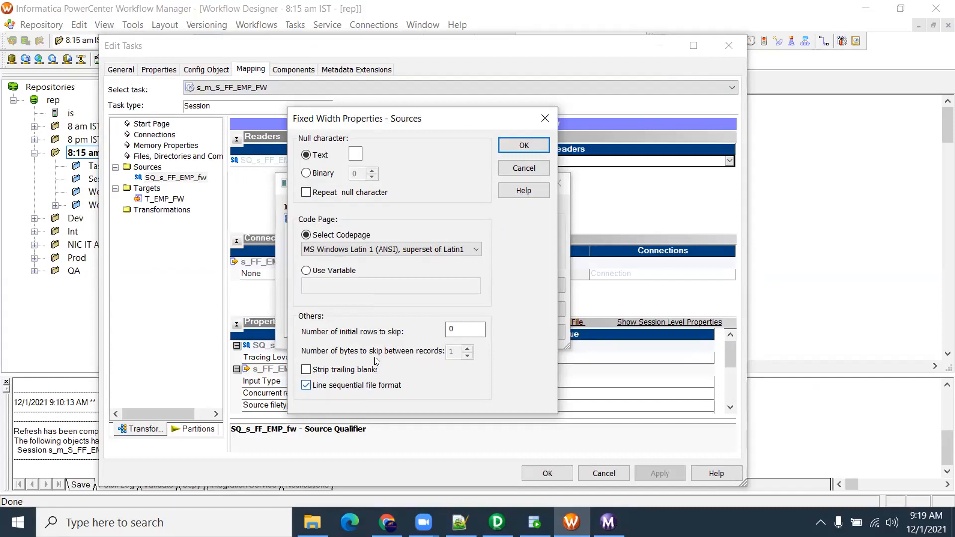
{"action": "left_click", "coordinate": [540, 147]}
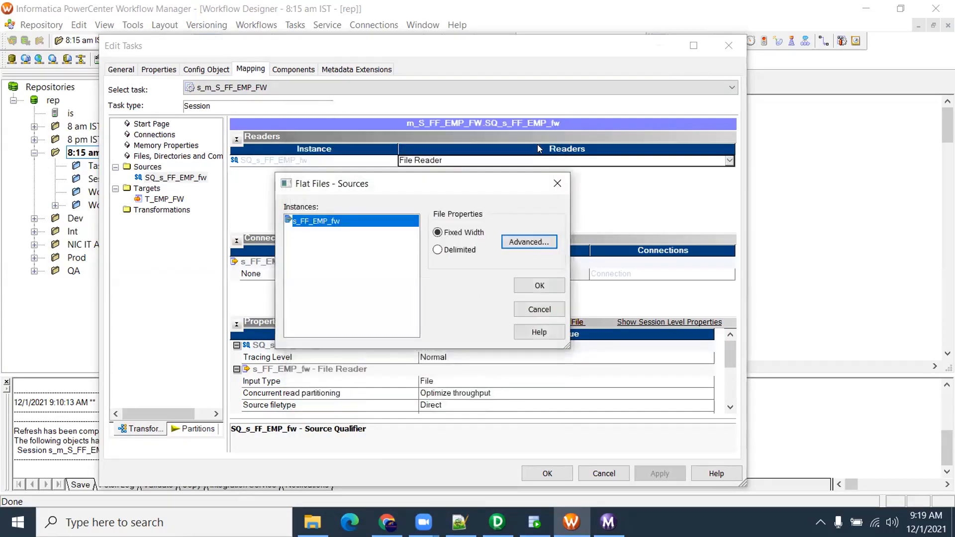
{"action": "left_click", "coordinate": [542, 285]}
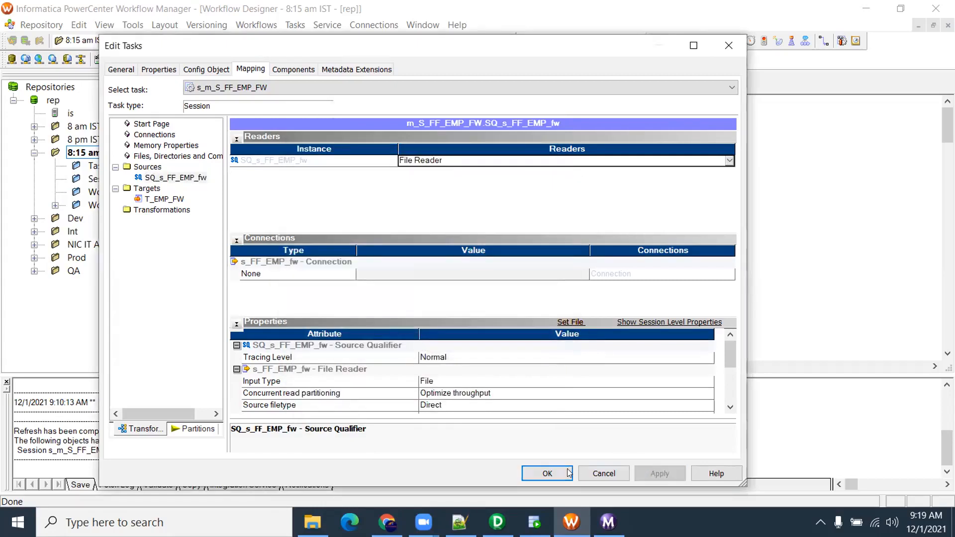
{"action": "left_click", "coordinate": [568, 473]}
{"action": "key", "text": "ctrl+s"}
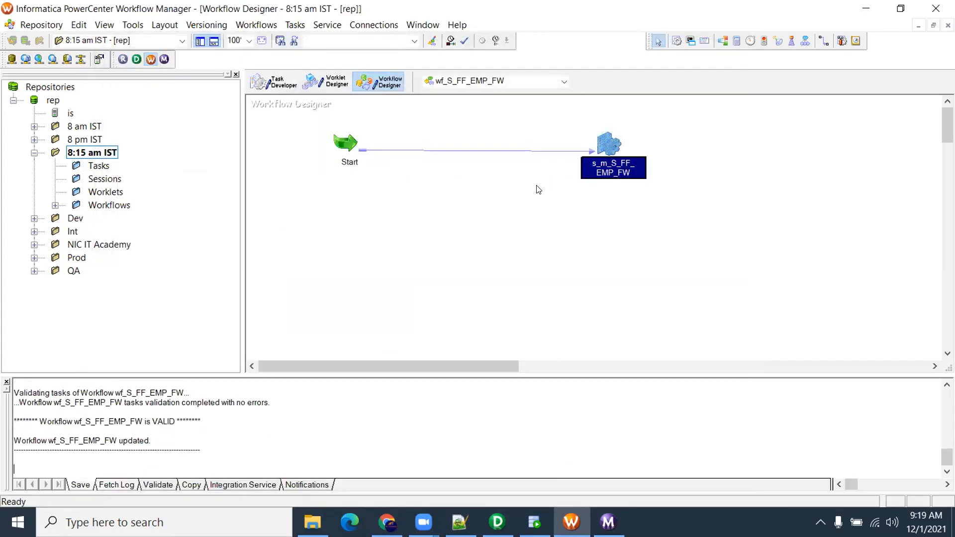
{"action": "right_click", "coordinate": [537, 187]}
Start the workflow and open s_FF_EMP_fw.txt in Notepad++
{"action": "left_click", "coordinate": [644, 358]}
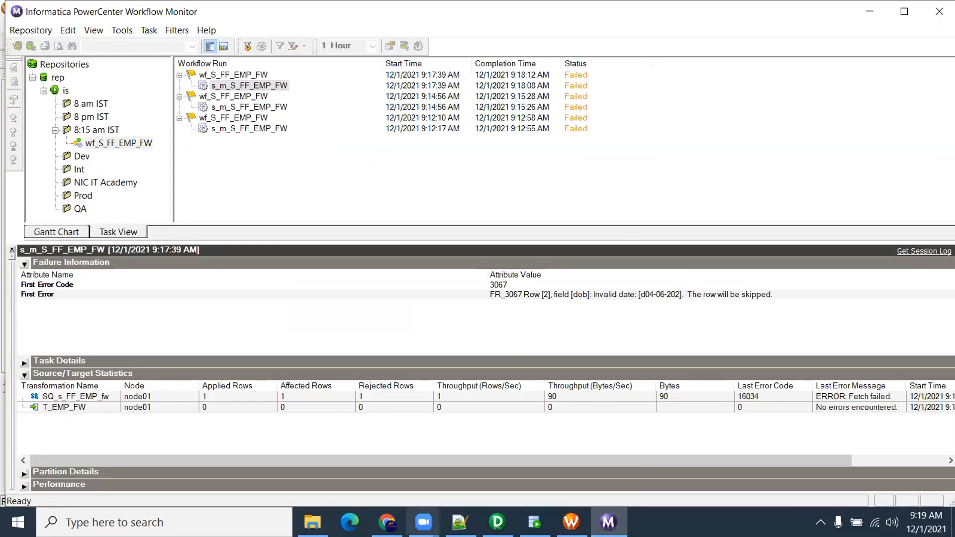
{"action": "left_click", "coordinate": [313, 522]}
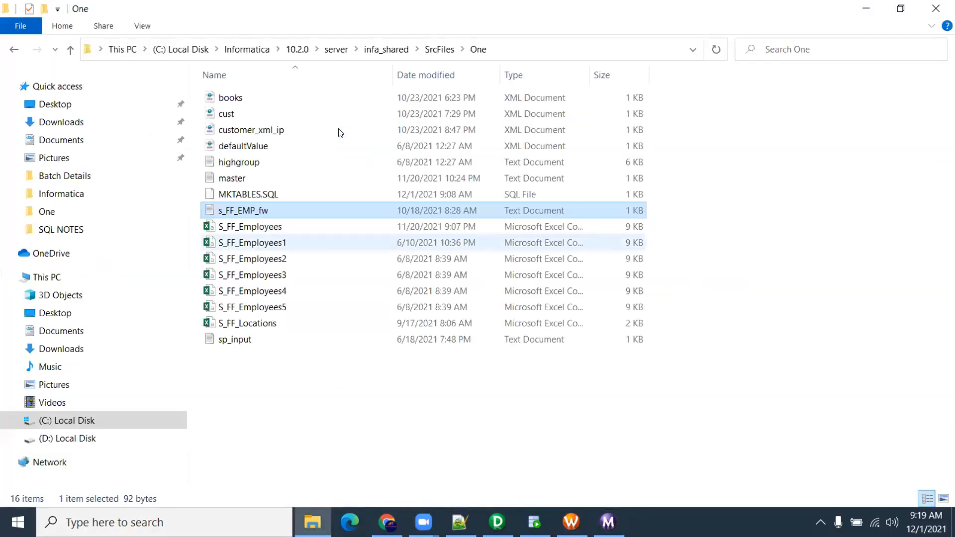
{"action": "double_click", "coordinate": [273, 206]}
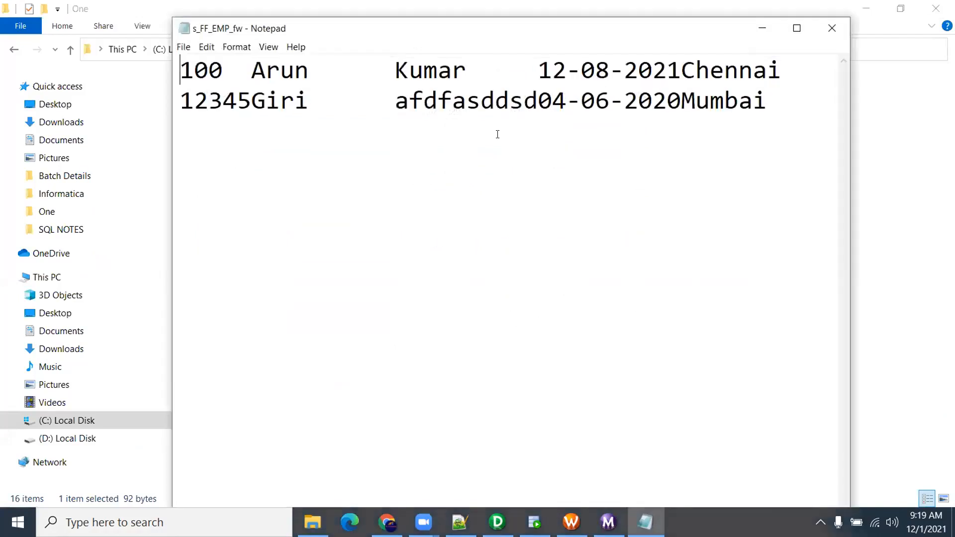
{"action": "left_click", "coordinate": [831, 28]}
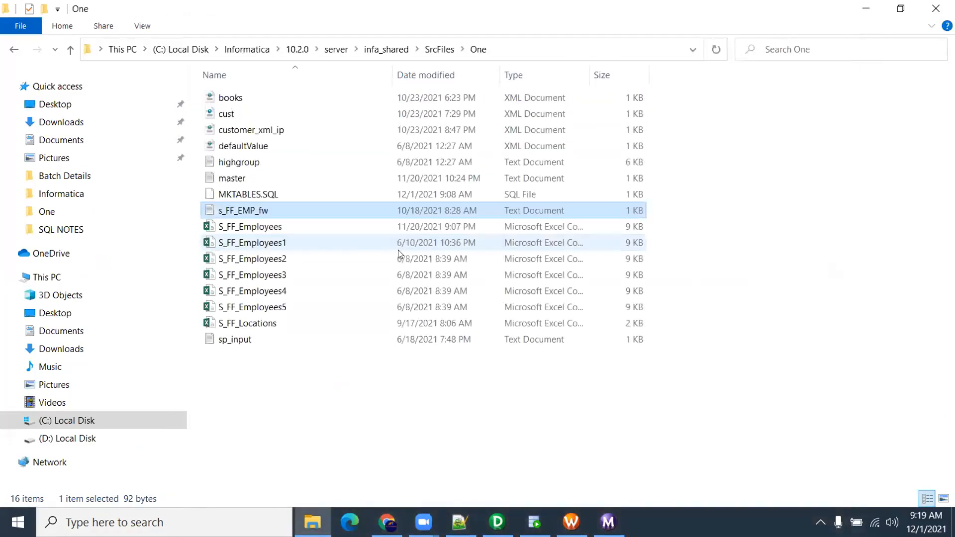
{"action": "right_click", "coordinate": [257, 210]}
{"action": "left_click", "coordinate": [294, 225]}
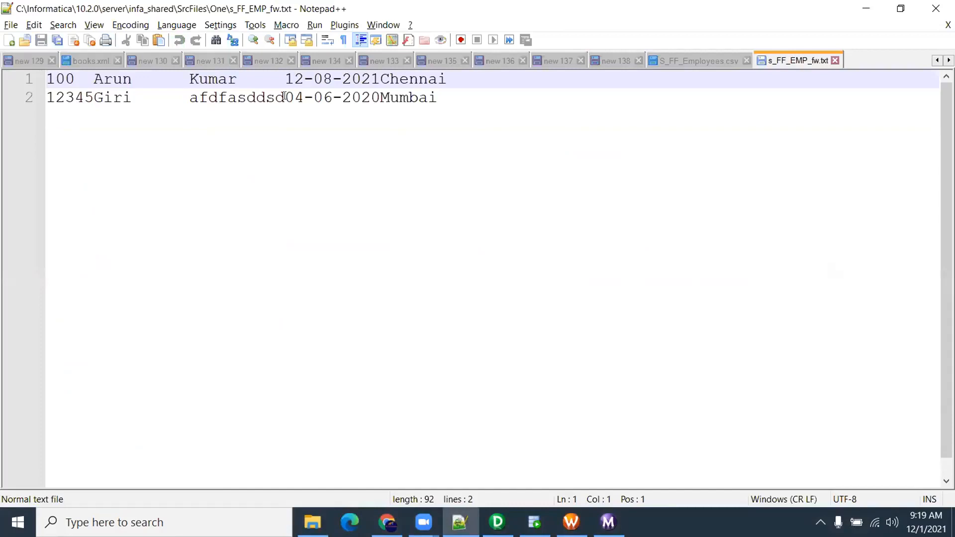
Show all characters, revealing padding spaces and a CRLF only after line 1
{"action": "left_click", "coordinate": [98, 28]}
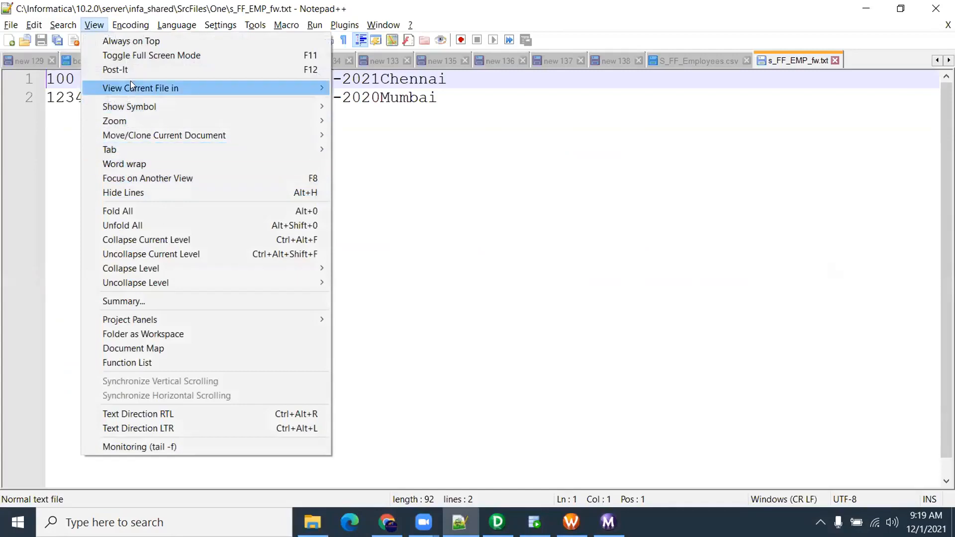
{"action": "mouse_move", "coordinate": [134, 106]}
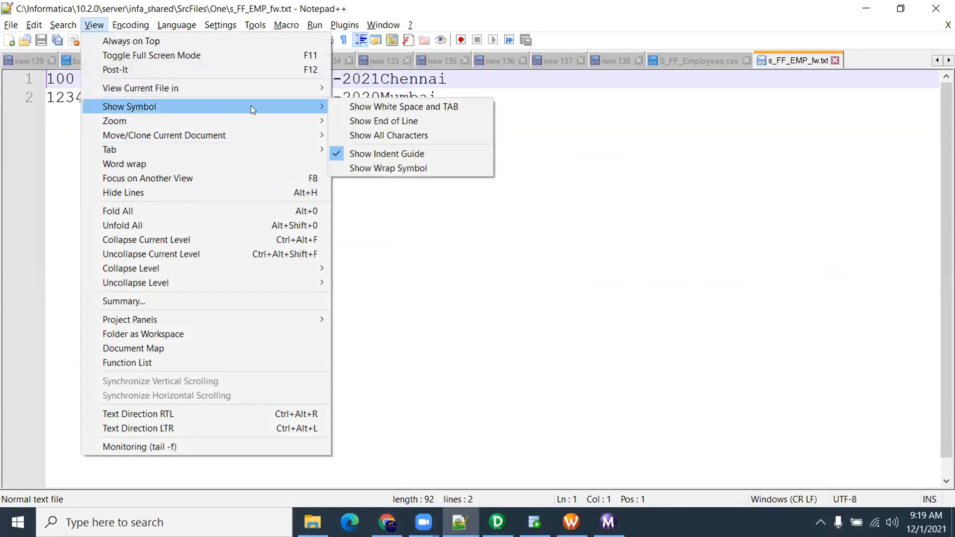
{"action": "left_click", "coordinate": [462, 135]}
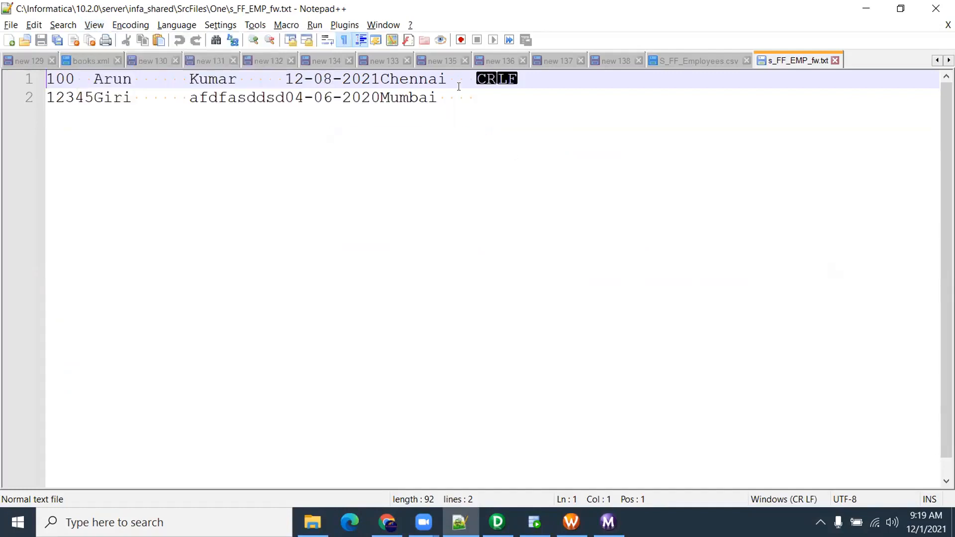
{"action": "left_click", "coordinate": [475, 78]}
{"action": "mouse_move", "coordinate": [498, 522]}
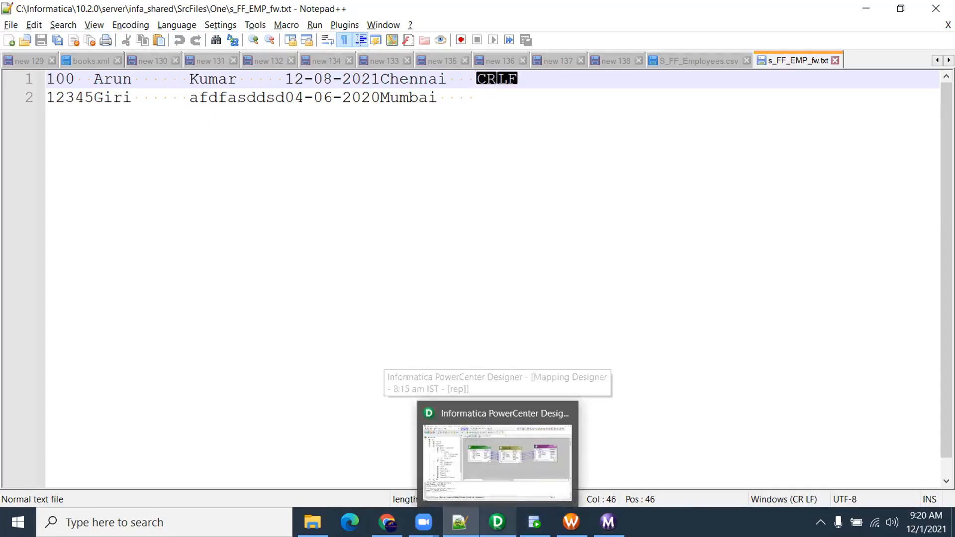
Check the new session run and query T_EMP_FW in SQL Developer to see 2 loaded rows
{"action": "left_click", "coordinate": [608, 522]}
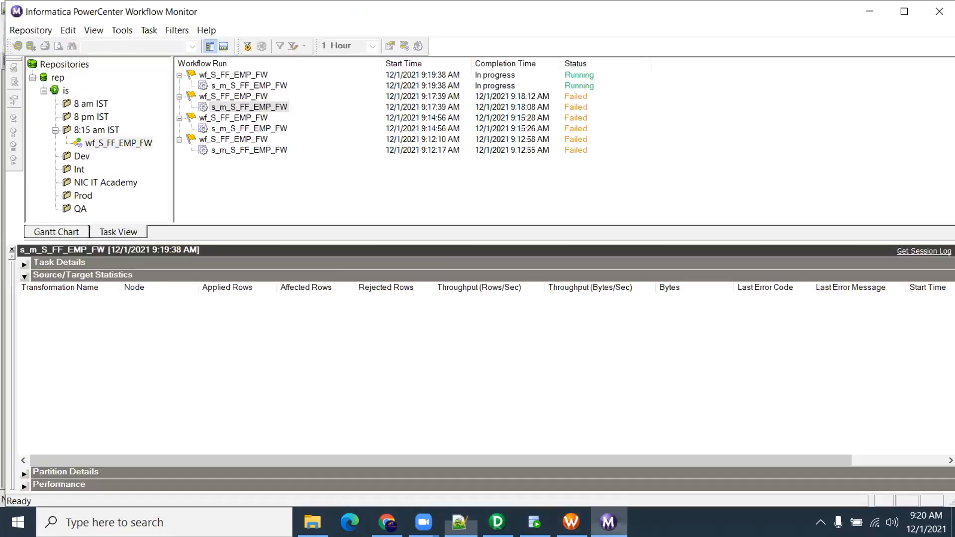
{"action": "left_click", "coordinate": [285, 87]}
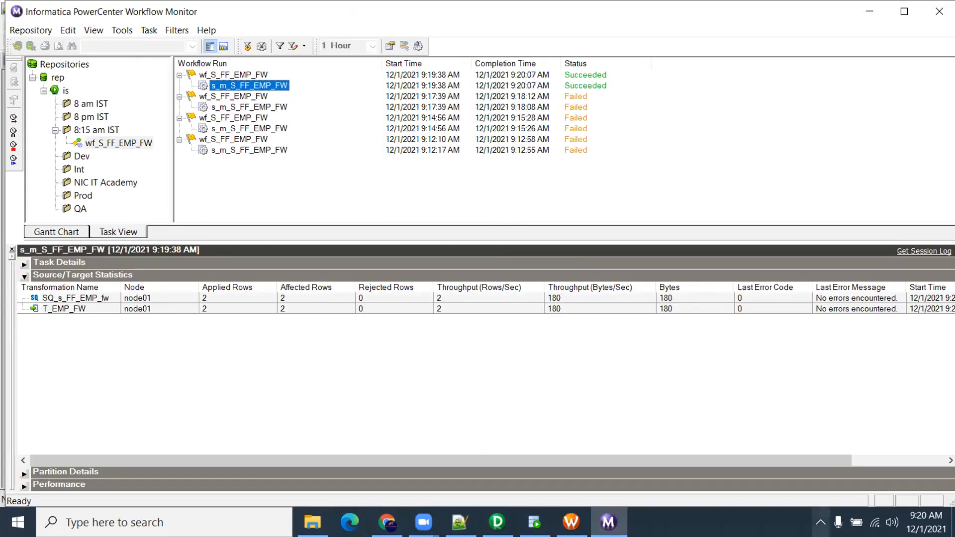
{"action": "left_click", "coordinate": [535, 522]}
{"action": "left_click_drag", "start_coordinate": [359, 112], "coordinate": [177, 101]}
{"action": "left_click", "coordinate": [183, 75]}
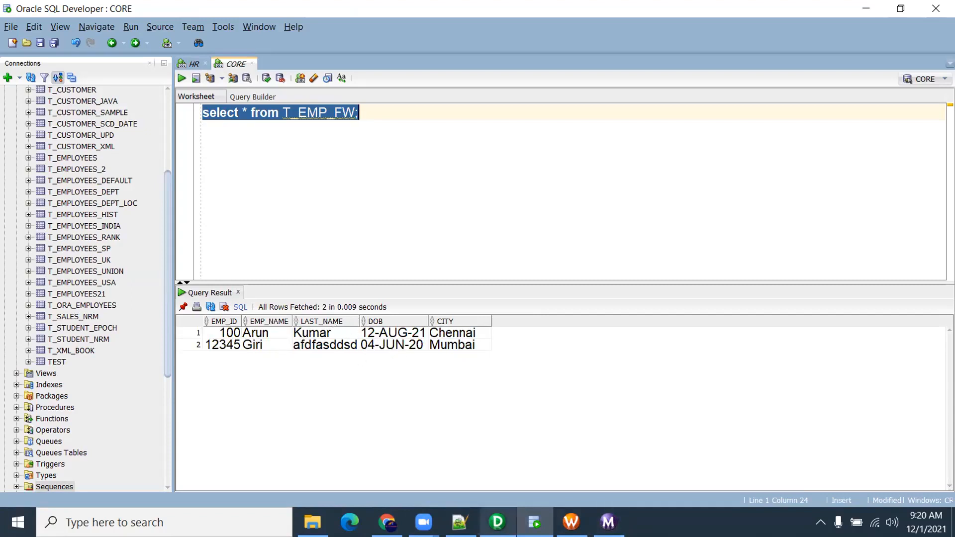
Compare the earlier failed run with the latest successful run, then return to File Explorer
{"action": "left_click", "coordinate": [582, 415]}
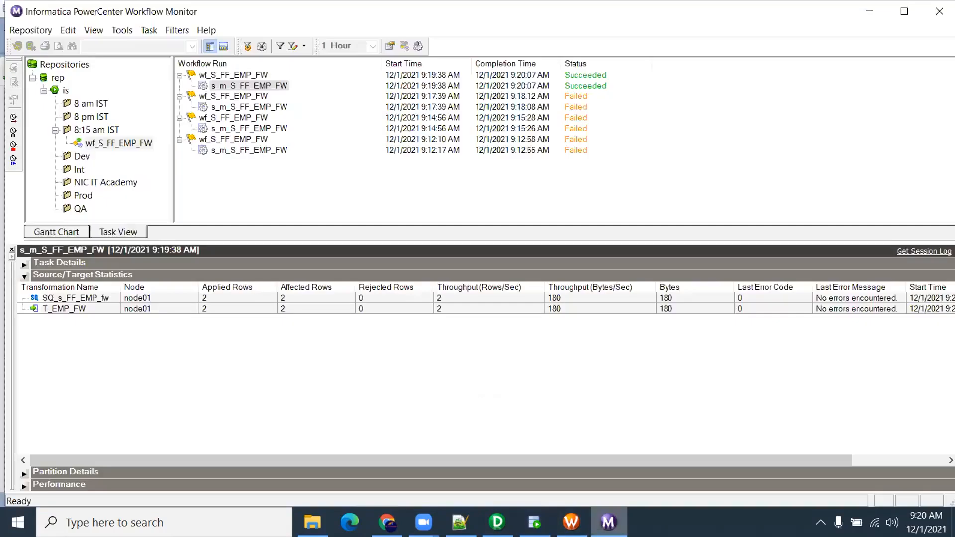
{"action": "left_click", "coordinate": [263, 110]}
{"action": "left_click", "coordinate": [264, 85]}
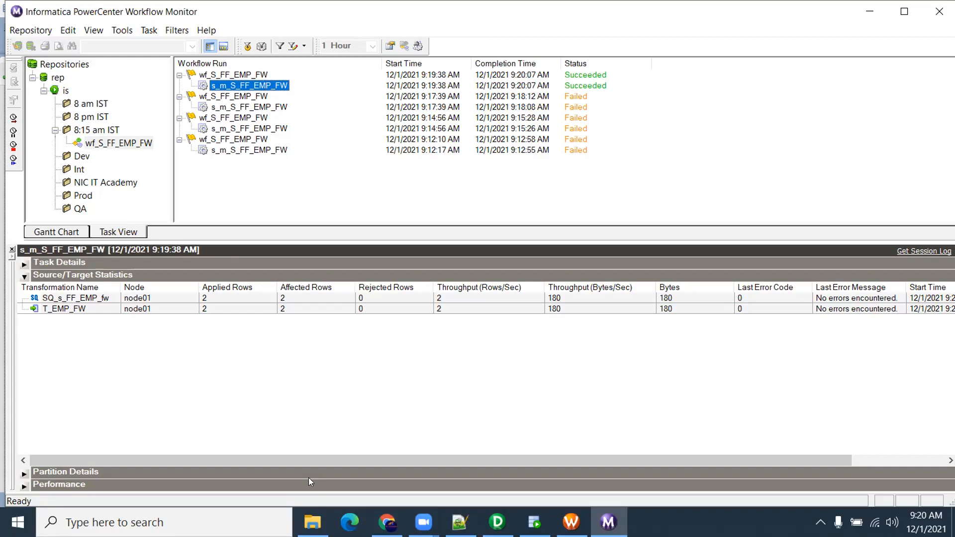
{"action": "left_click", "coordinate": [312, 522]}
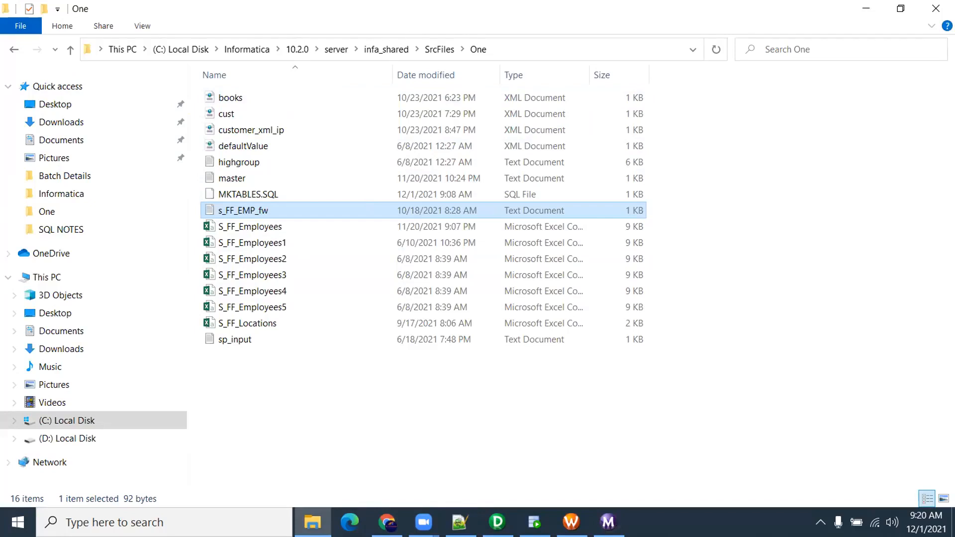
Open the Documents\8.30 am folder holding the Day 2 through Views items
{"action": "left_click", "coordinate": [477, 398]}
{"action": "left_click", "coordinate": [607, 522]}
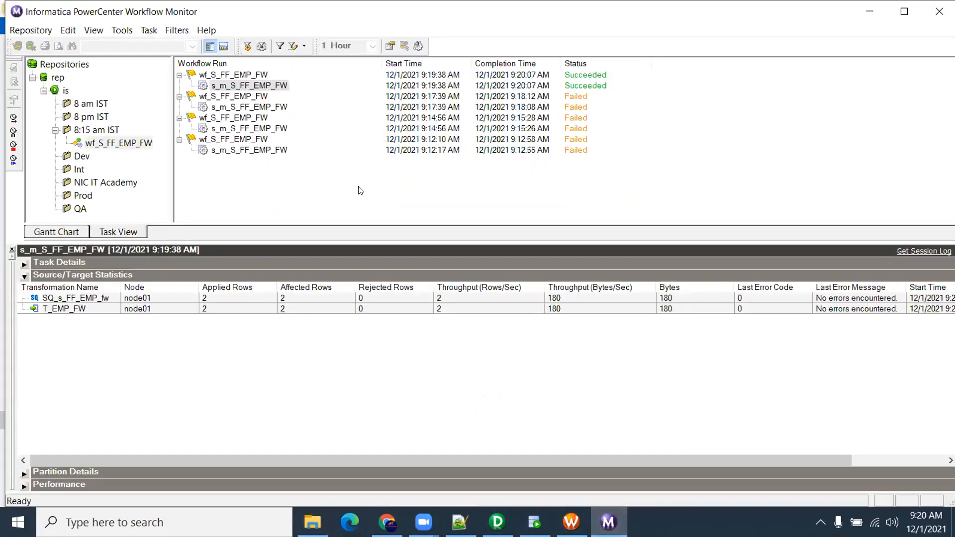
{"action": "left_click", "coordinate": [571, 522]}
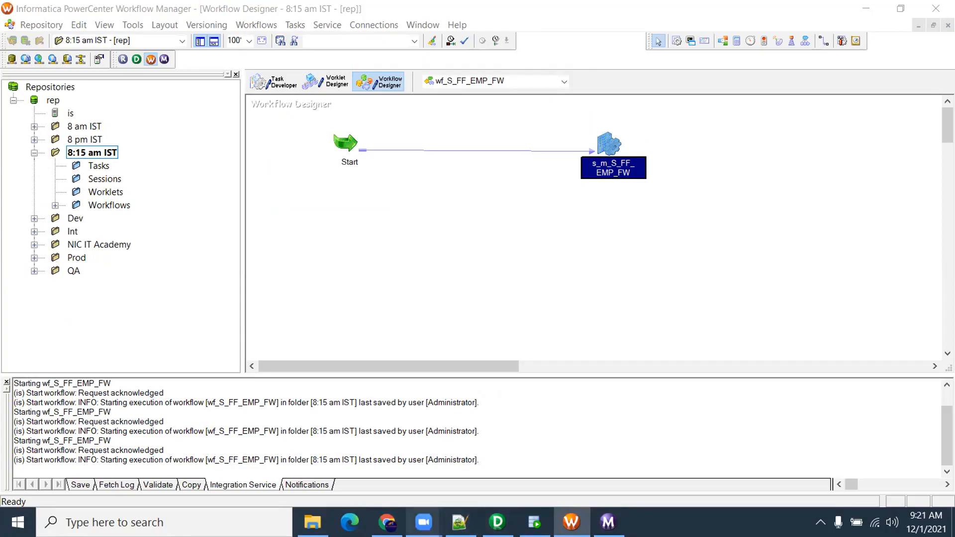
{"action": "left_click", "coordinate": [312, 522]}
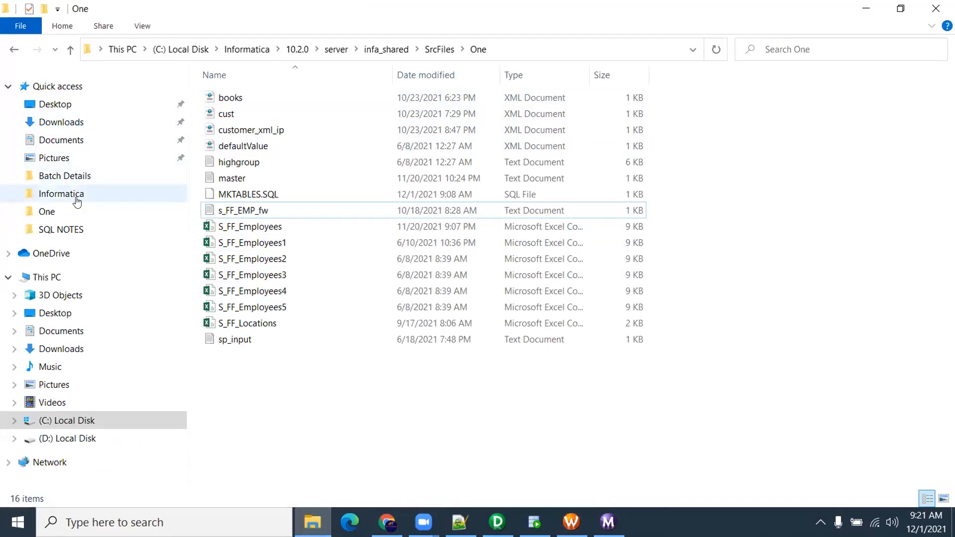
{"action": "left_click", "coordinate": [79, 333]}
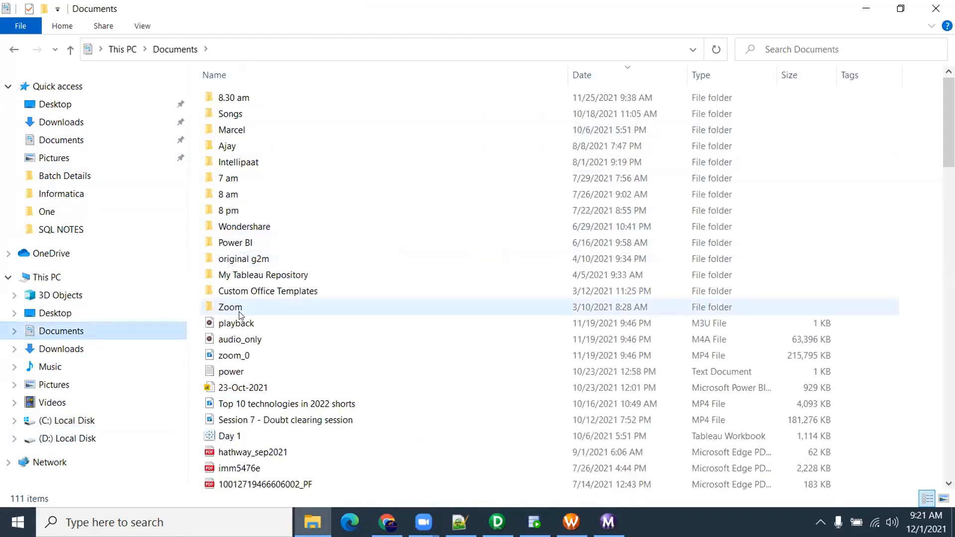
{"action": "double_click", "coordinate": [265, 99]}
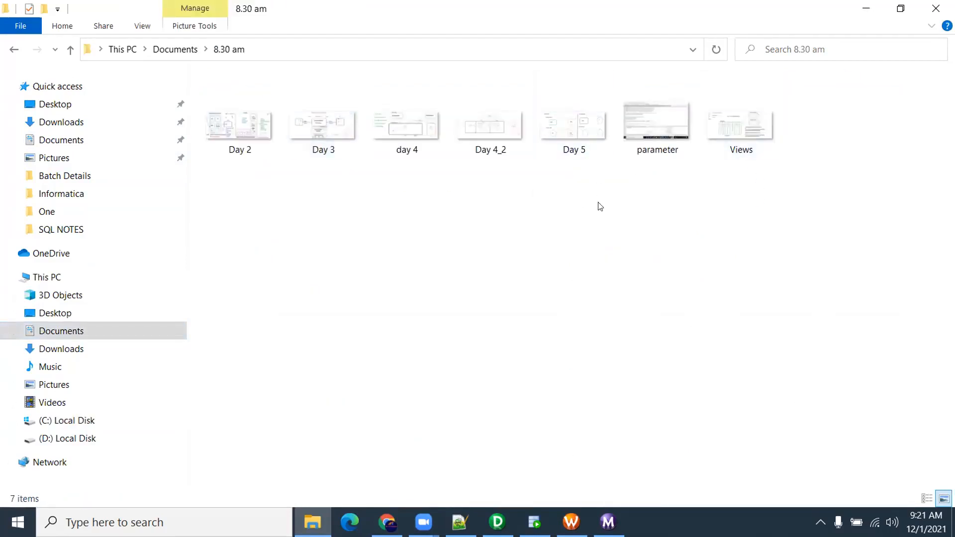
Open the Day 5 item and select the EMPLOYEES source under Oracle_Src in Designer
{"action": "double_click", "coordinate": [579, 137]}
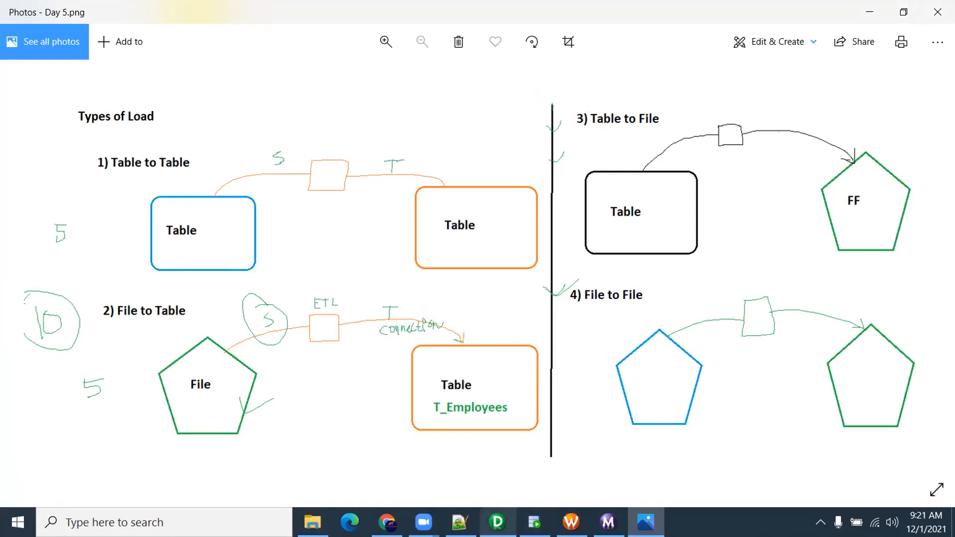
{"action": "left_click", "coordinate": [497, 522]}
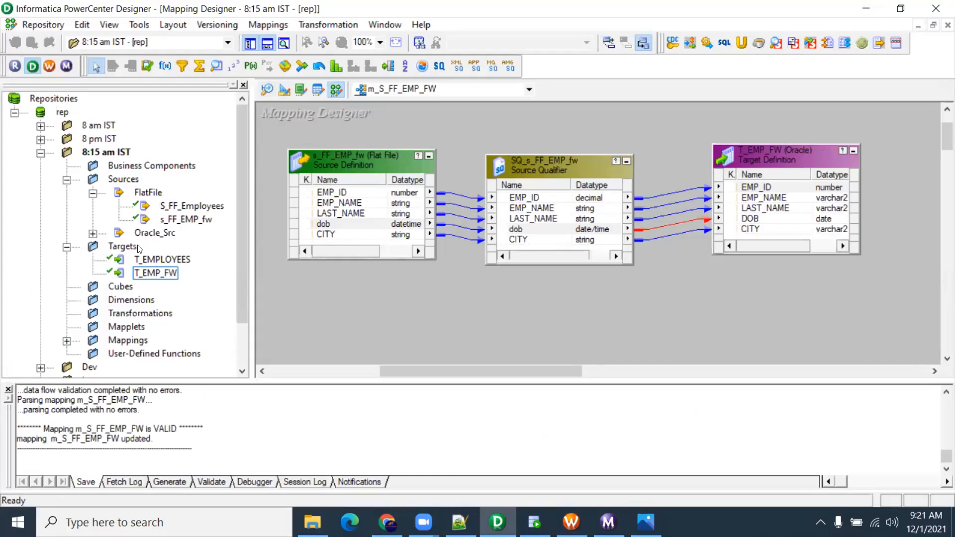
{"action": "left_click", "coordinate": [93, 233]}
{"action": "left_click", "coordinate": [193, 251]}
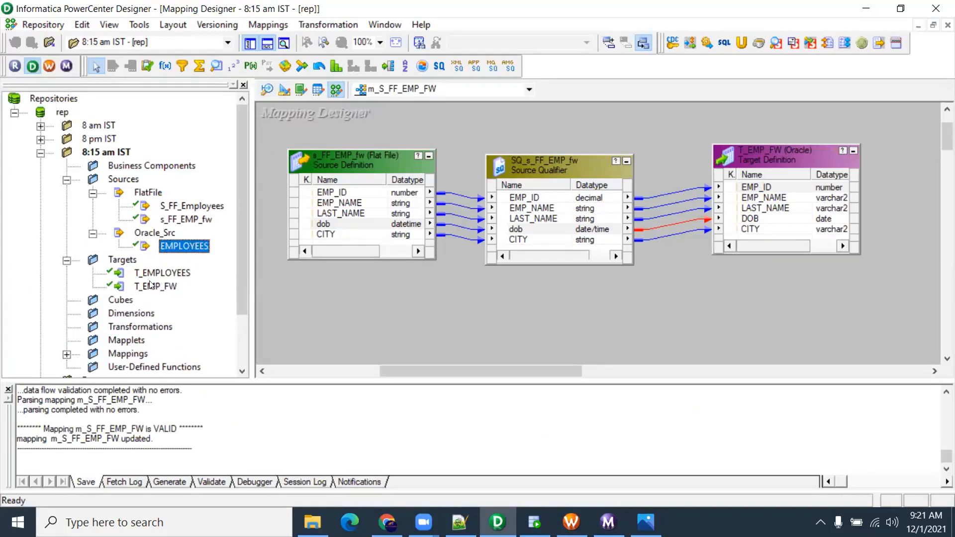
In Target Designer, clear T_EMP_FW off the canvas with Clear All
{"action": "left_click", "coordinate": [285, 93]}
{"action": "right_click", "coordinate": [521, 148]}
{"action": "left_click", "coordinate": [552, 174]}
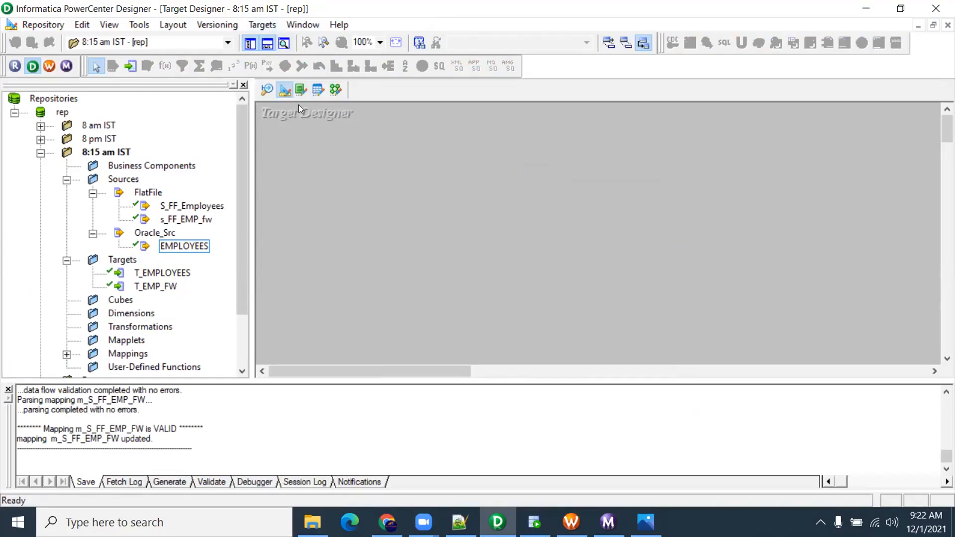
Start a new target with Flat File as the database type
{"action": "left_click", "coordinate": [271, 26]}
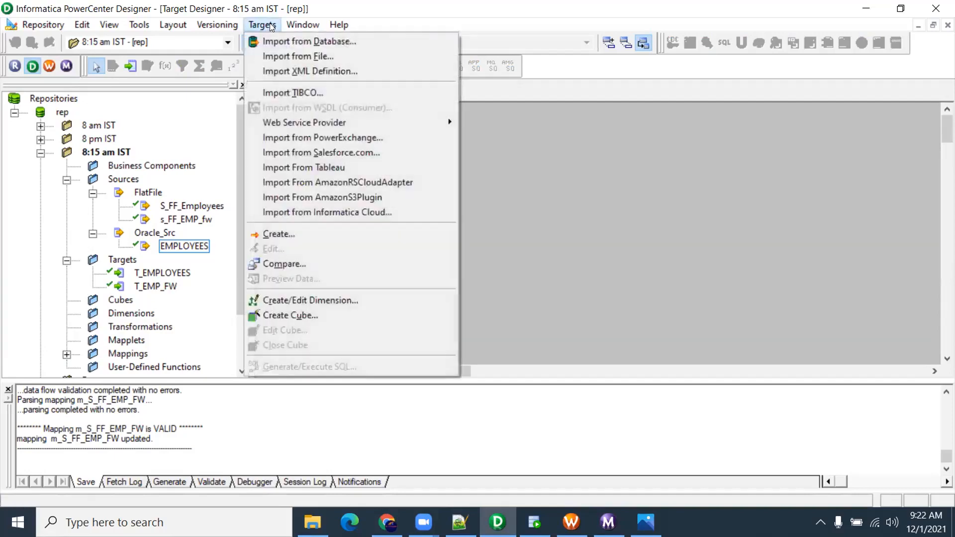
{"action": "left_click", "coordinate": [276, 234]}
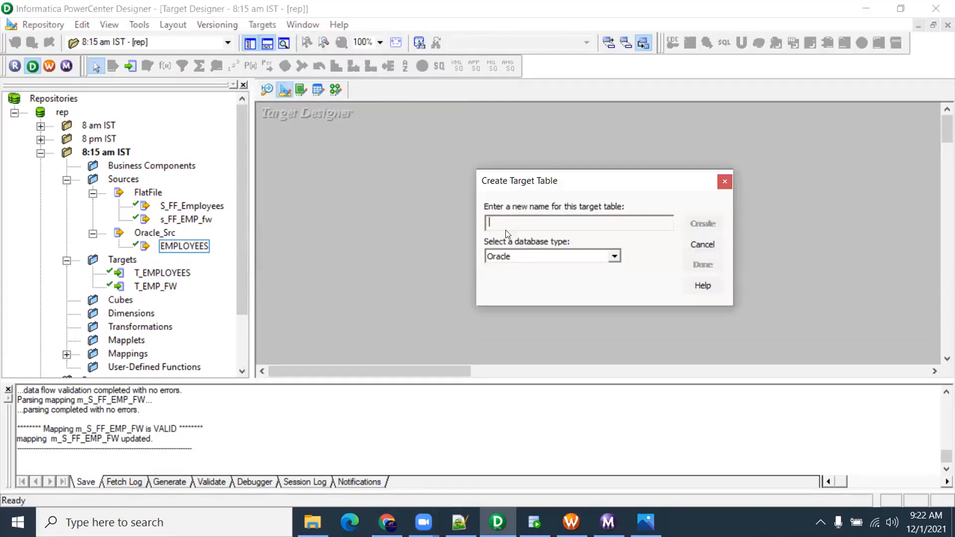
{"action": "left_click", "coordinate": [614, 256]}
{"action": "scroll", "coordinate": [593, 288], "scroll_direction": "down", "scroll_amount": 1}
{"action": "scroll", "coordinate": [574, 291], "scroll_direction": "down", "scroll_amount": 1}
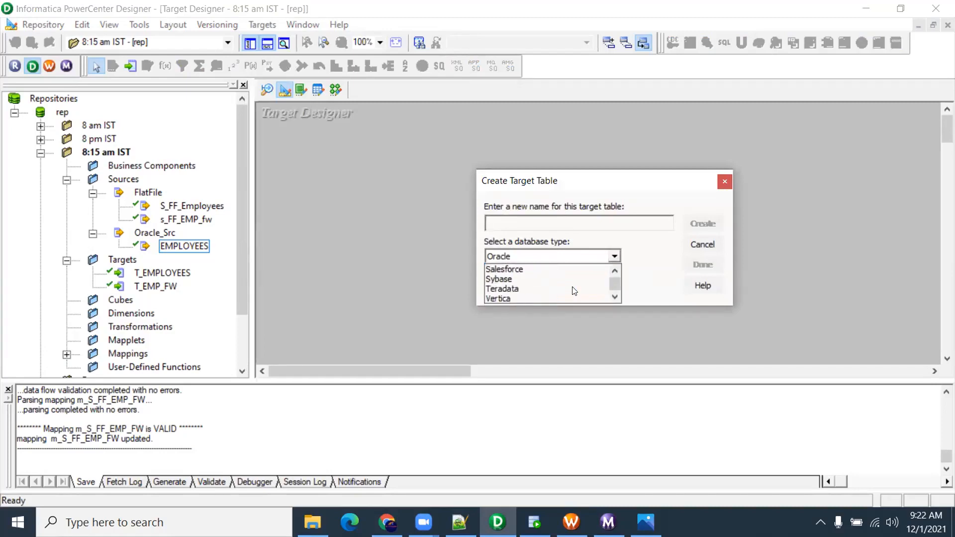
{"action": "scroll", "coordinate": [575, 291], "scroll_direction": "up", "scroll_amount": 4}
{"action": "scroll", "coordinate": [574, 292], "scroll_direction": "up", "scroll_amount": 1}
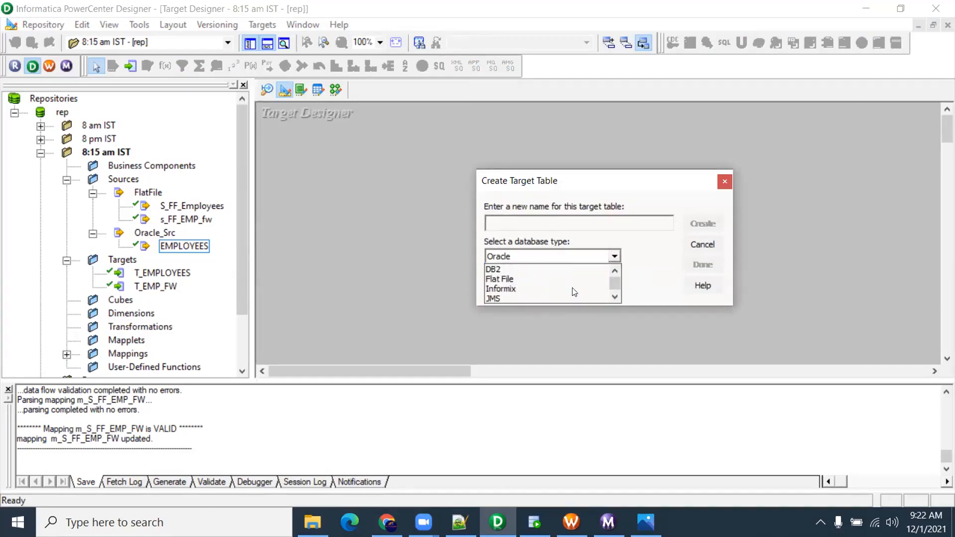
{"action": "left_click", "coordinate": [527, 278]}
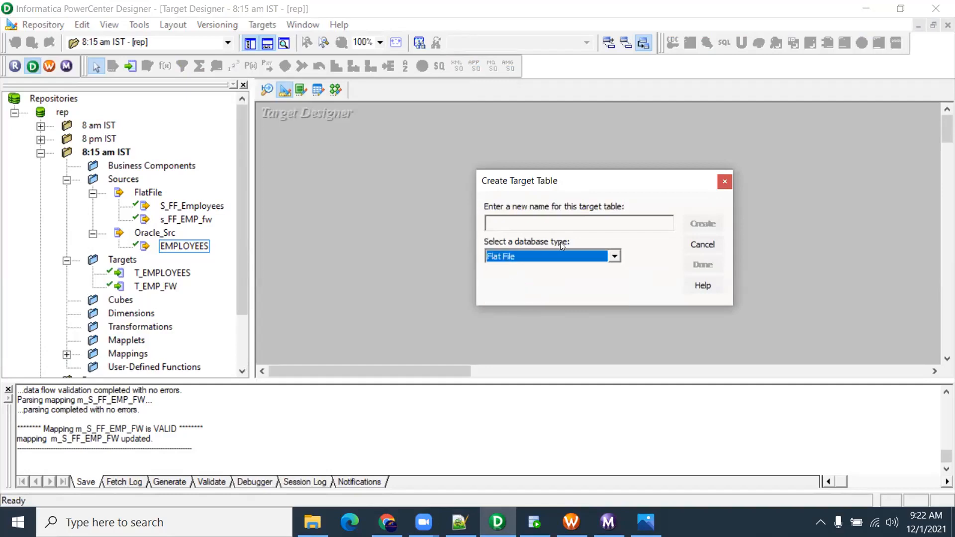
Create the target as T_FF_EMPLOYEES, enlarge its box and open it for editing
{"action": "left_click", "coordinate": [534, 224]}
{"action": "type", "text": "T"}
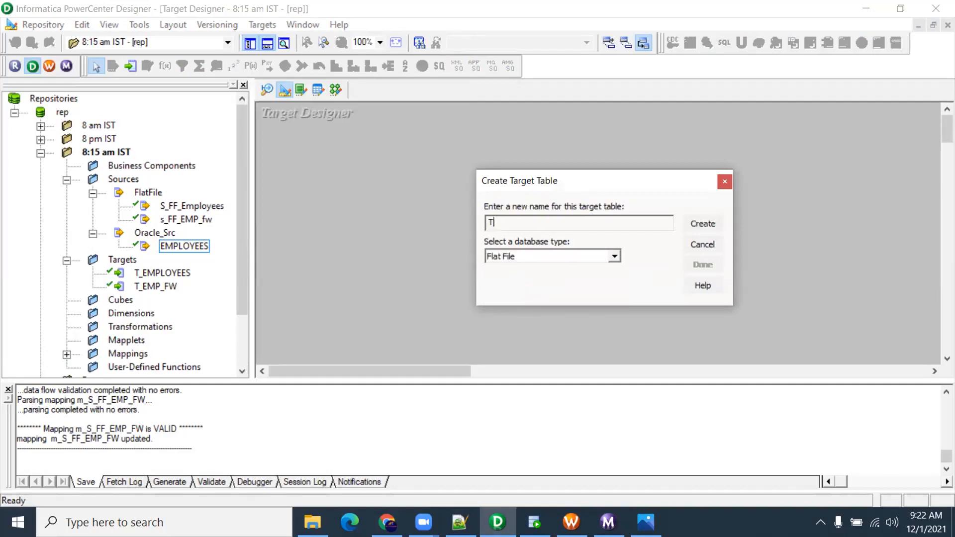
{"action": "type", "text": "_FF_EMPLOYEES"}
{"action": "key", "text": "Return"}
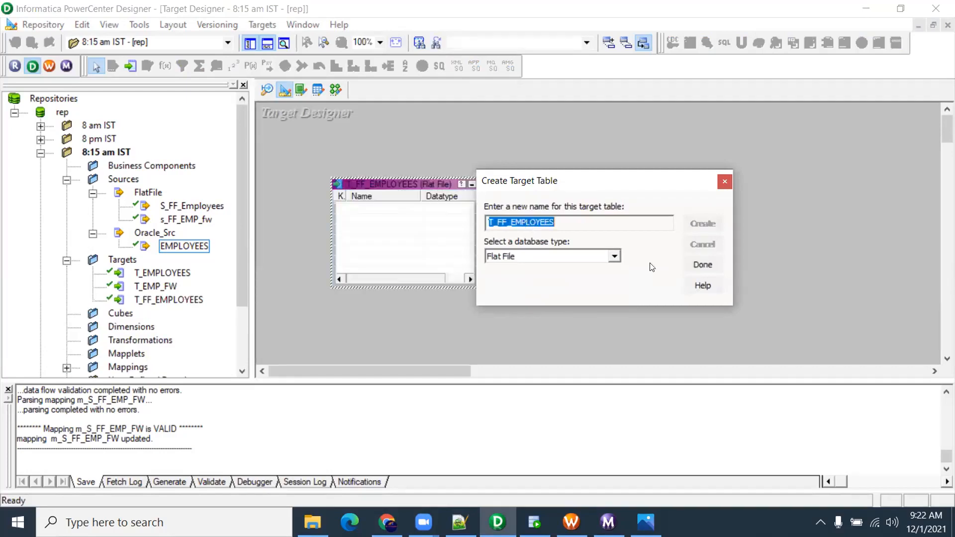
{"action": "left_click", "coordinate": [705, 263]}
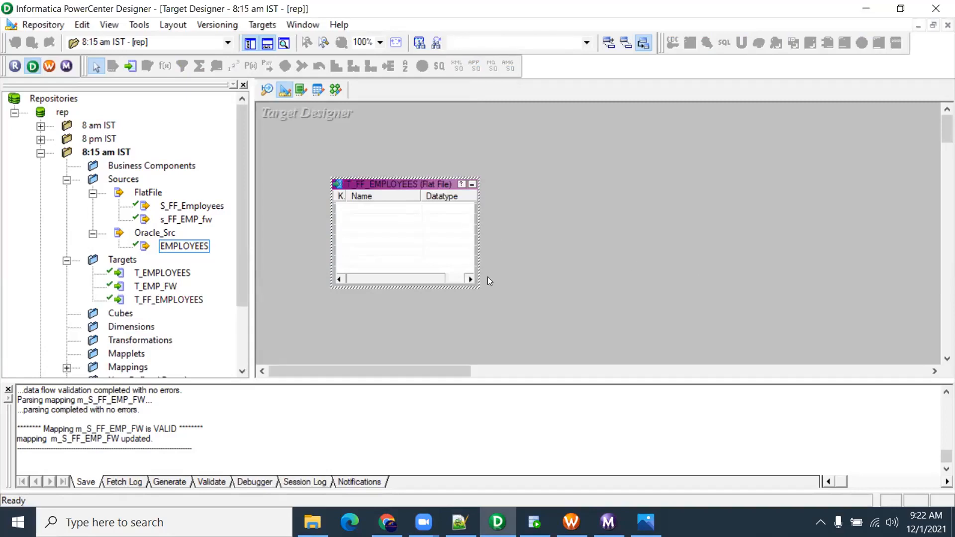
{"action": "left_click_drag", "start_coordinate": [474, 285], "coordinate": [605, 363]}
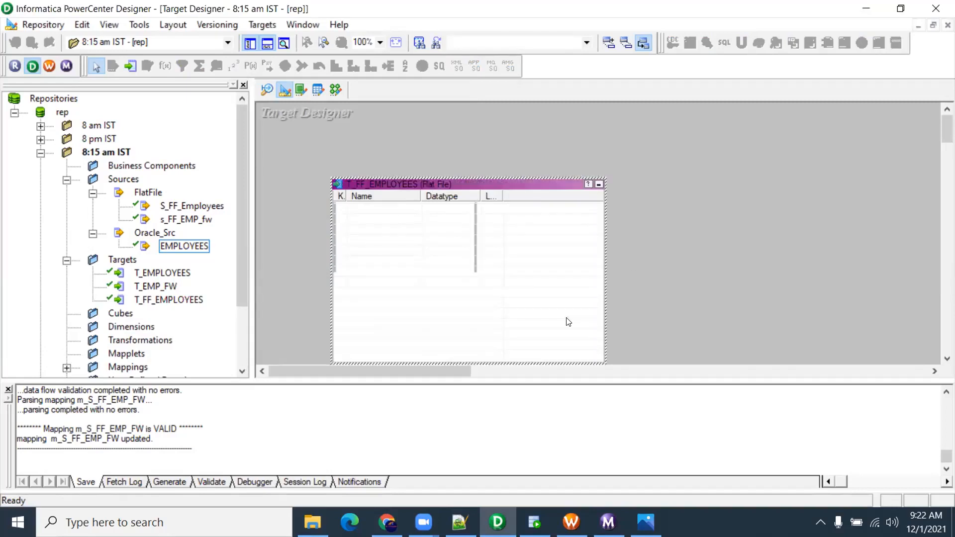
{"action": "double_click", "coordinate": [416, 216]}
Add five placeholder columns to T_FF_EMPLOYEES, then cancel and discard them
{"action": "left_click", "coordinate": [115, 77]}
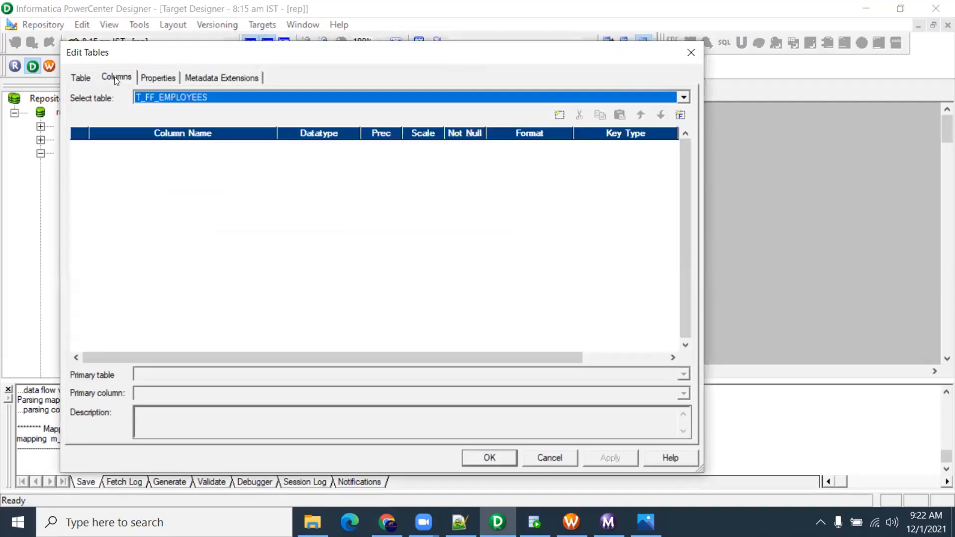
{"action": "left_click", "coordinate": [559, 115]}
{"action": "left_click", "coordinate": [559, 115]}
{"action": "left_click", "coordinate": [559, 115]}
{"action": "left_click", "coordinate": [559, 115]}
{"action": "left_click", "coordinate": [559, 115]}
{"action": "left_click", "coordinate": [559, 115]}
{"action": "left_click", "coordinate": [559, 115]}
{"action": "left_click", "coordinate": [559, 115]}
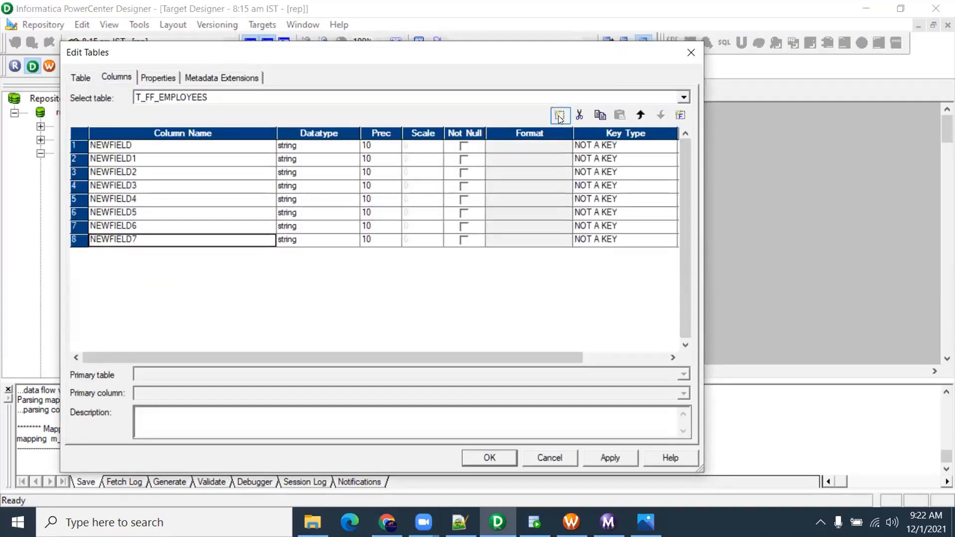
{"action": "left_click", "coordinate": [559, 115]}
{"action": "left_click", "coordinate": [559, 115]}
{"action": "left_click", "coordinate": [559, 115]}
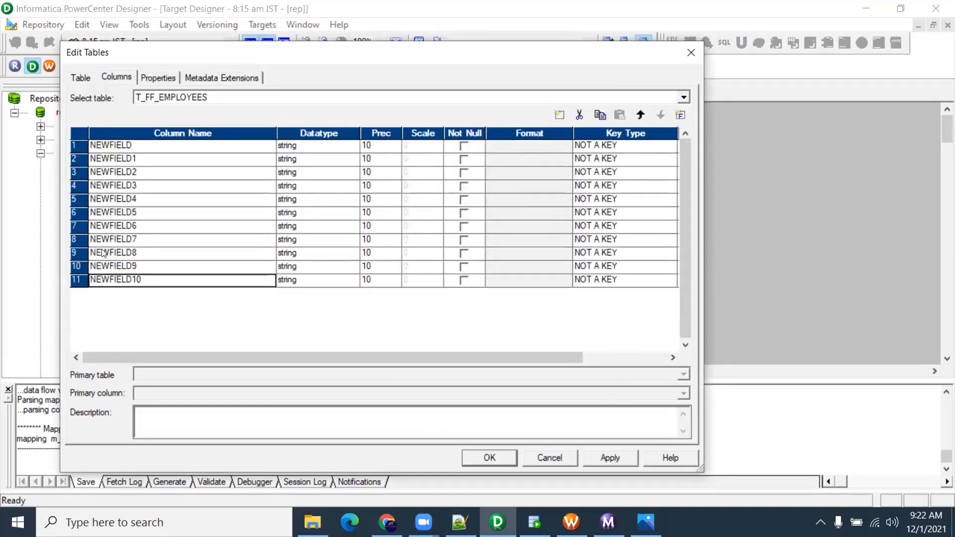
{"action": "left_click", "coordinate": [548, 456]}
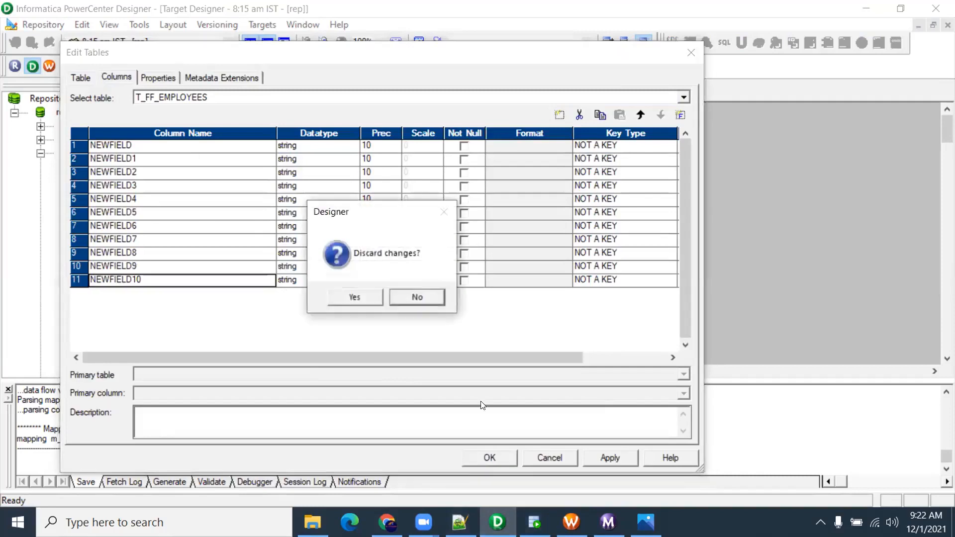
{"action": "left_click", "coordinate": [365, 301]}
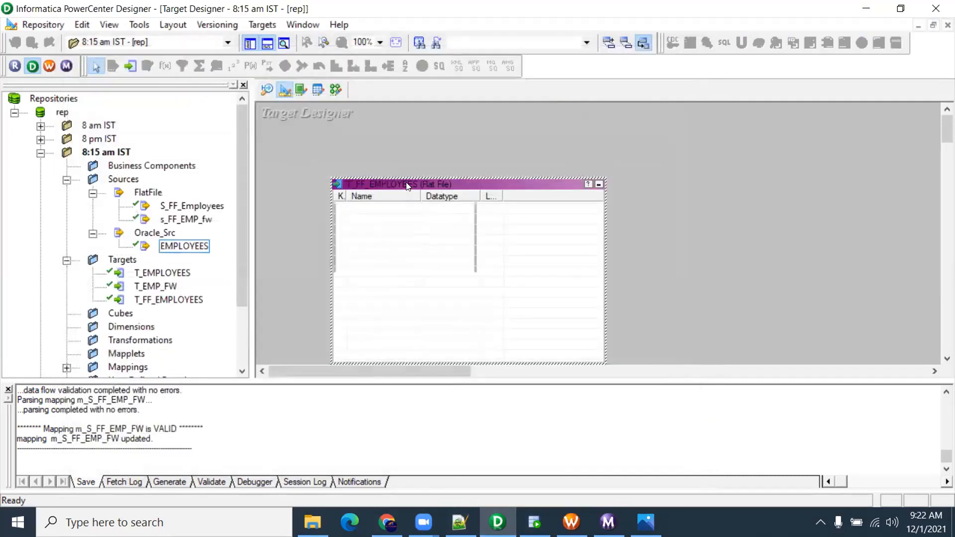
Delete the T_FF_EMPLOYEES target, save the folder and select T_EMPLOYEES
{"action": "key", "text": "Delete"}
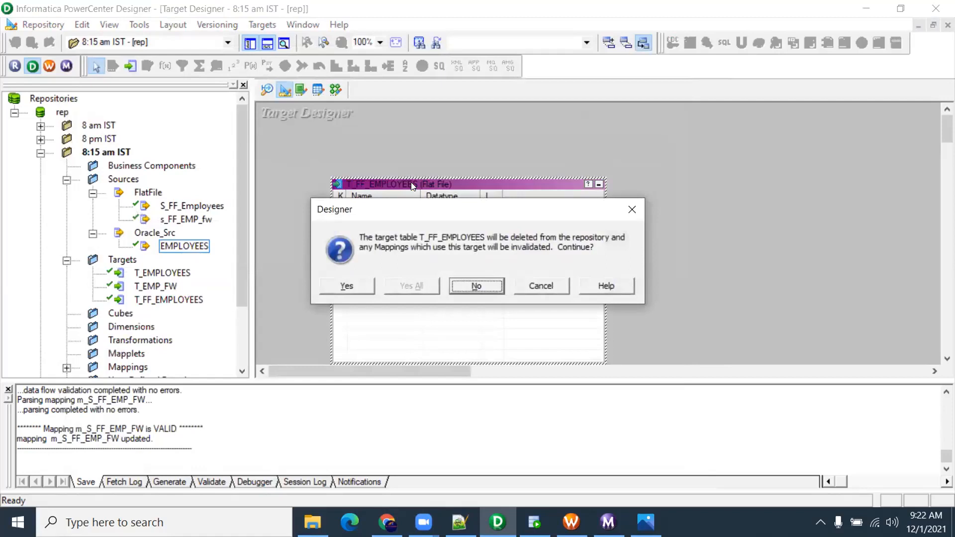
{"action": "key", "text": "y"}
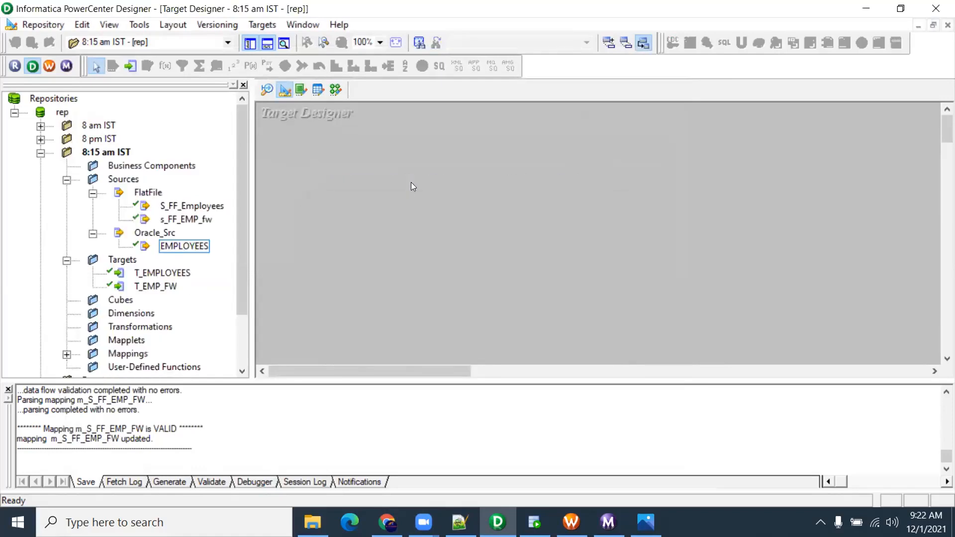
{"action": "key", "text": "ctrl+s"}
{"action": "left_click", "coordinate": [586, 300]}
{"action": "left_click", "coordinate": [176, 273]}
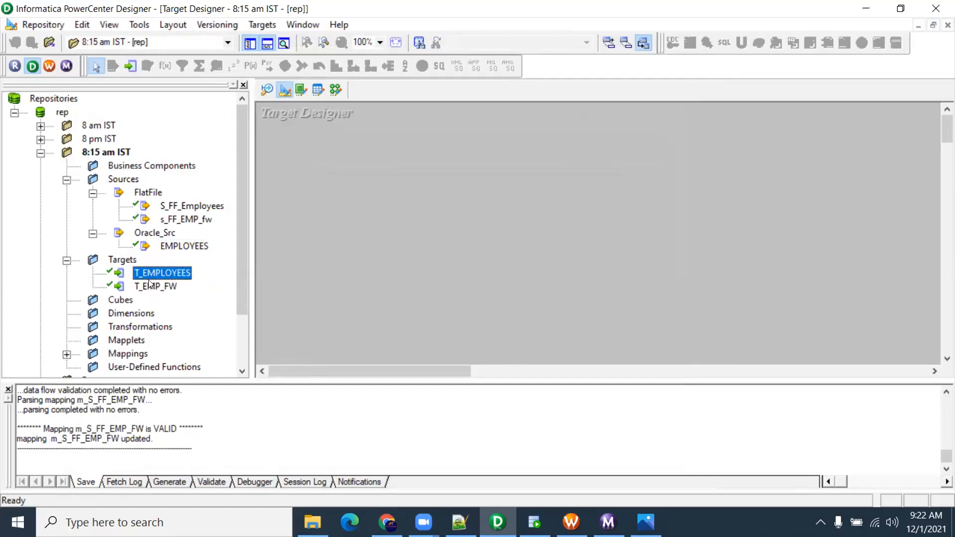
Copy T_EMPLOYEES within the folder, renaming the copy to T_FF_EMPLOYEES
{"action": "left_click", "coordinate": [132, 262]}
{"action": "left_click", "coordinate": [147, 273]}
{"action": "left_click_drag", "start_coordinate": [149, 268], "coordinate": [421, 377]}
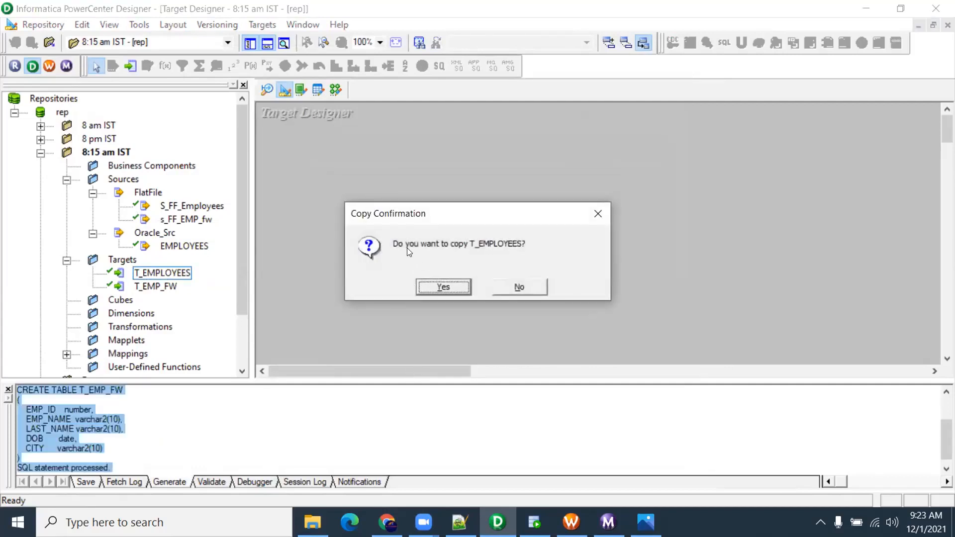
{"action": "left_click", "coordinate": [450, 284]}
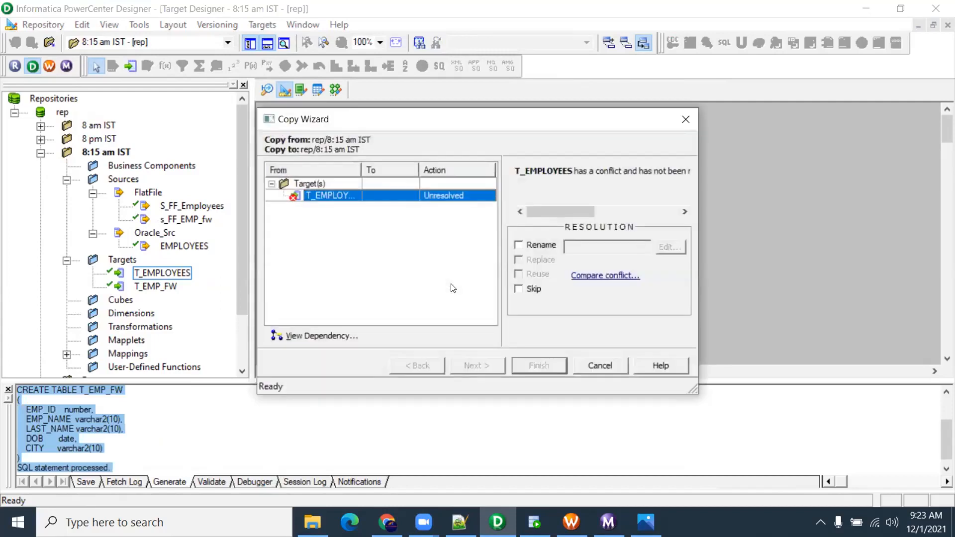
{"action": "left_click", "coordinate": [518, 245]}
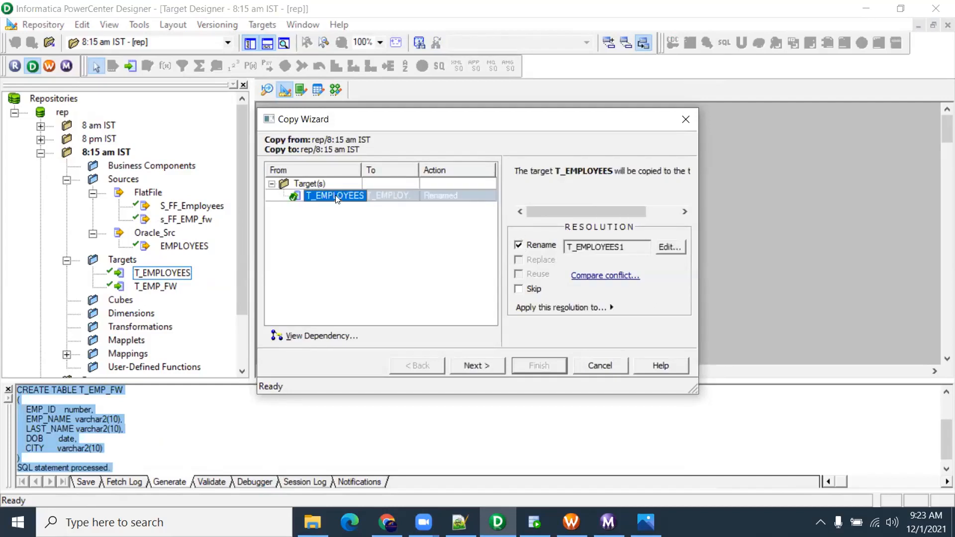
{"action": "left_click", "coordinate": [670, 248]}
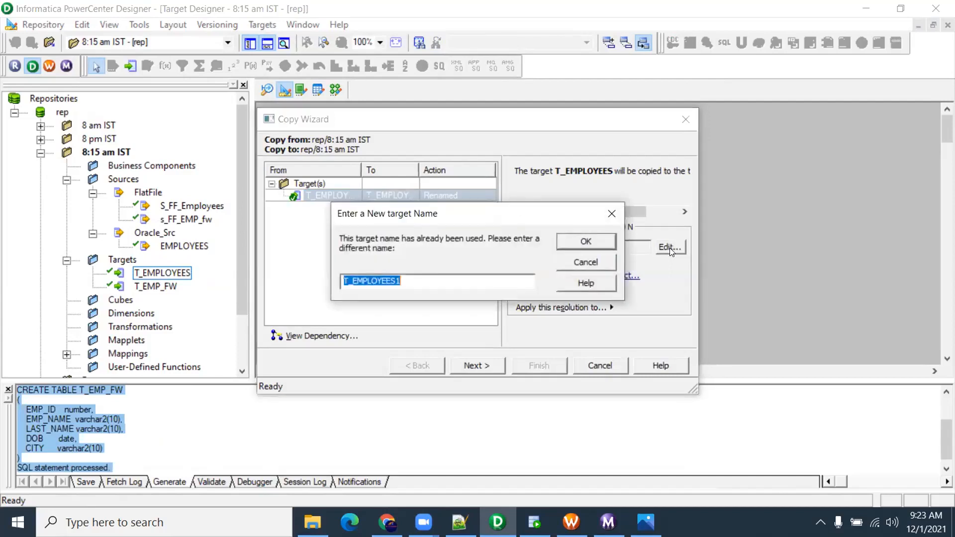
{"action": "left_click", "coordinate": [406, 278]}
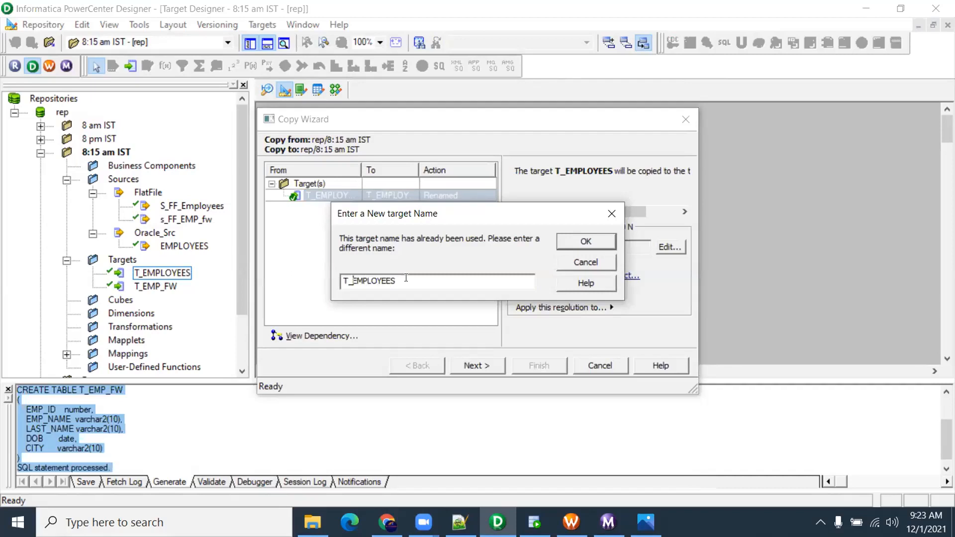
{"action": "left_click", "coordinate": [350, 280]}
{"action": "type", "text": "FF_"}
{"action": "left_click", "coordinate": [585, 238]}
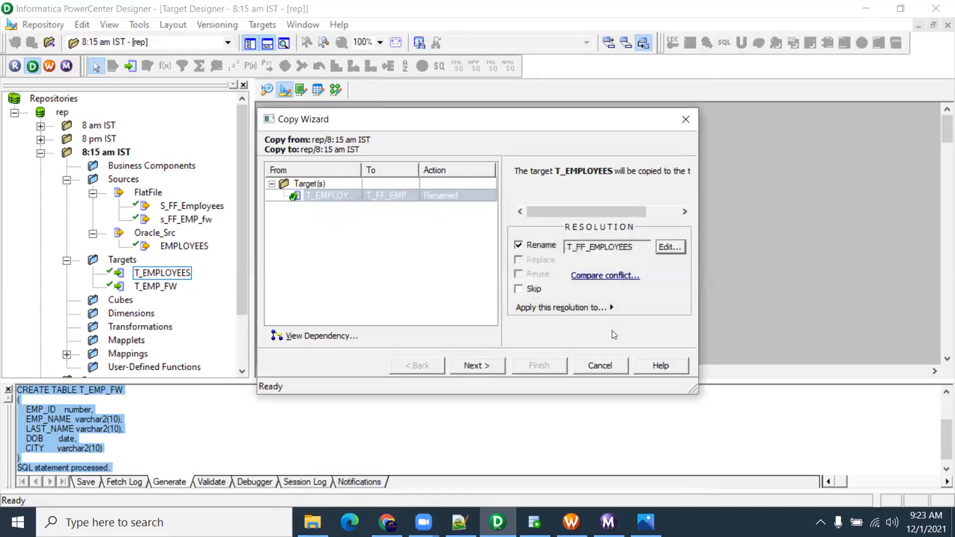
{"action": "left_click", "coordinate": [477, 366]}
{"action": "left_click", "coordinate": [541, 365]}
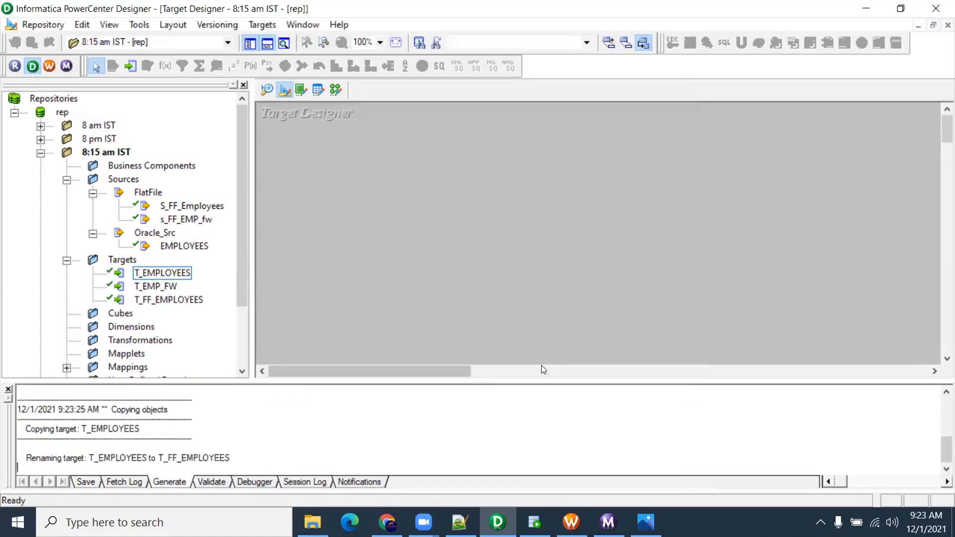
Place T_FF_EMPLOYEES on the target canvas, enlarged to show every column
{"action": "left_click_drag", "start_coordinate": [155, 304], "coordinate": [332, 174]}
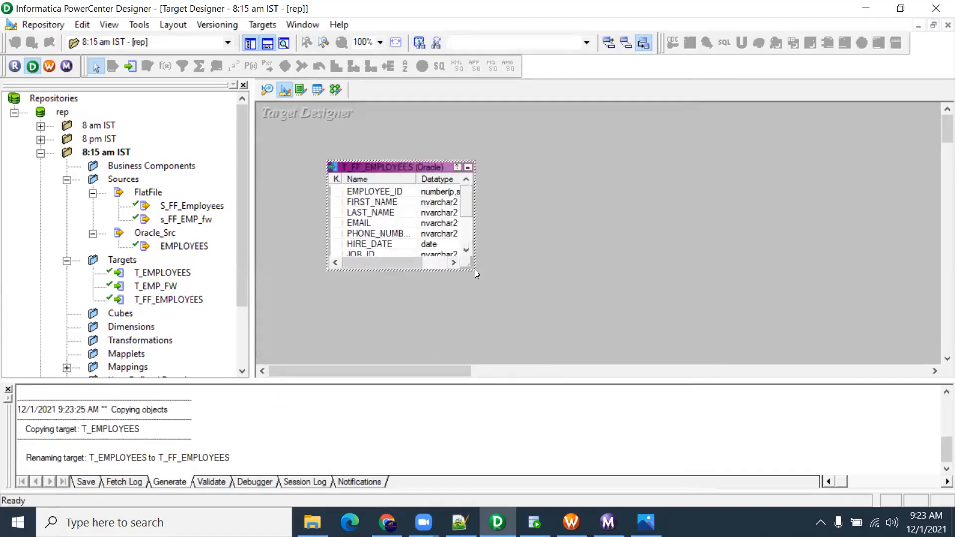
{"action": "left_click_drag", "start_coordinate": [471, 267], "coordinate": [578, 363]}
{"action": "left_click_drag", "start_coordinate": [477, 165], "coordinate": [473, 134]}
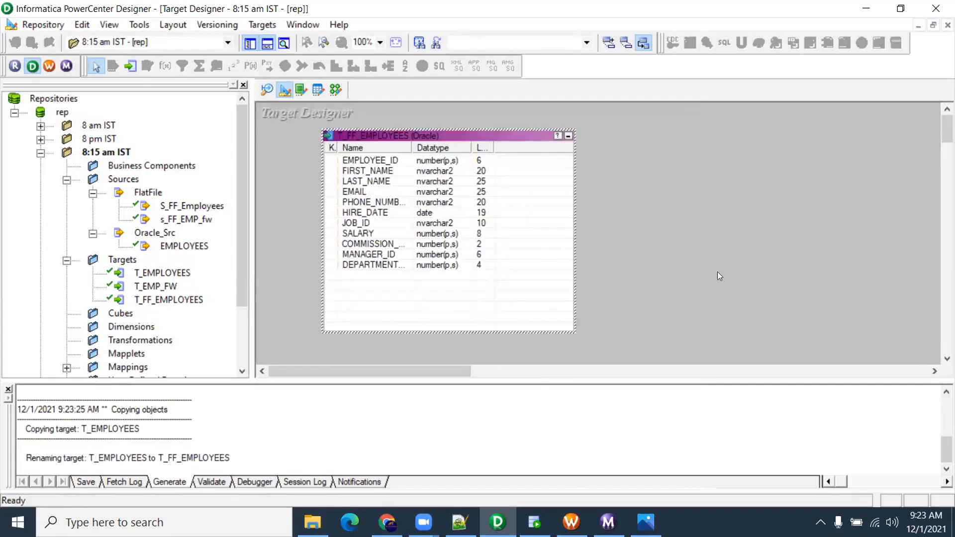
{"action": "left_click", "coordinate": [717, 276]}
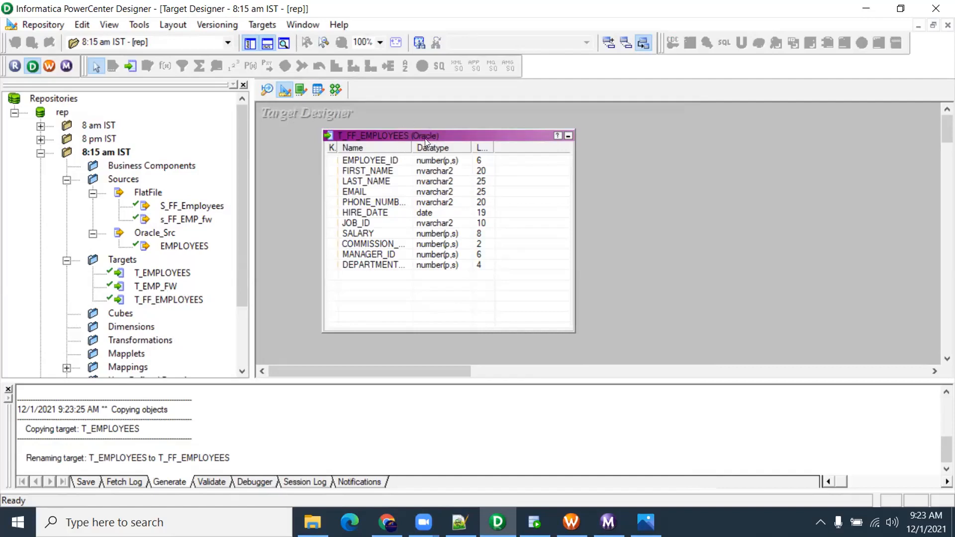
Change T_FF_EMPLOYEES's database type to Flat File
{"action": "double_click", "coordinate": [454, 135]}
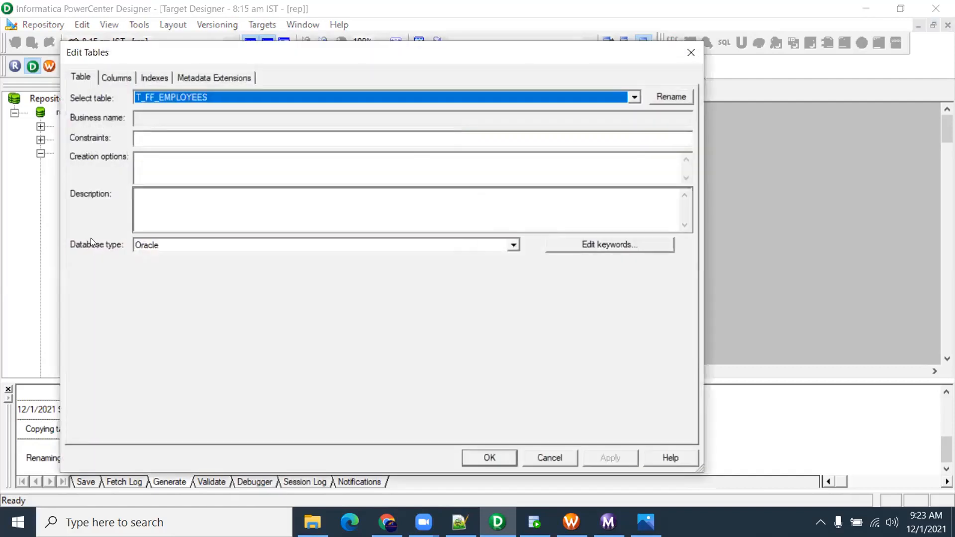
{"action": "left_click", "coordinate": [167, 246]}
{"action": "scroll", "coordinate": [179, 269], "scroll_direction": "up", "scroll_amount": 2}
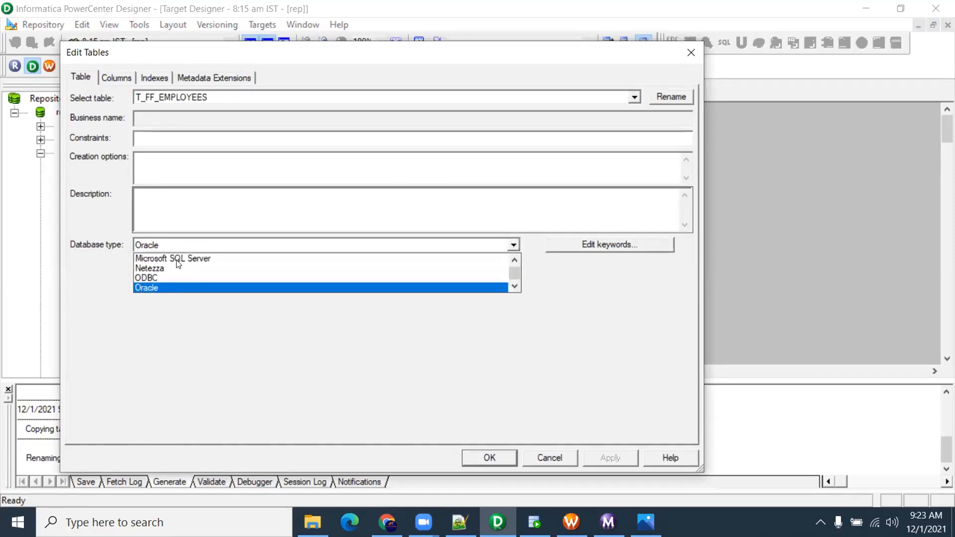
{"action": "left_click", "coordinate": [191, 268]}
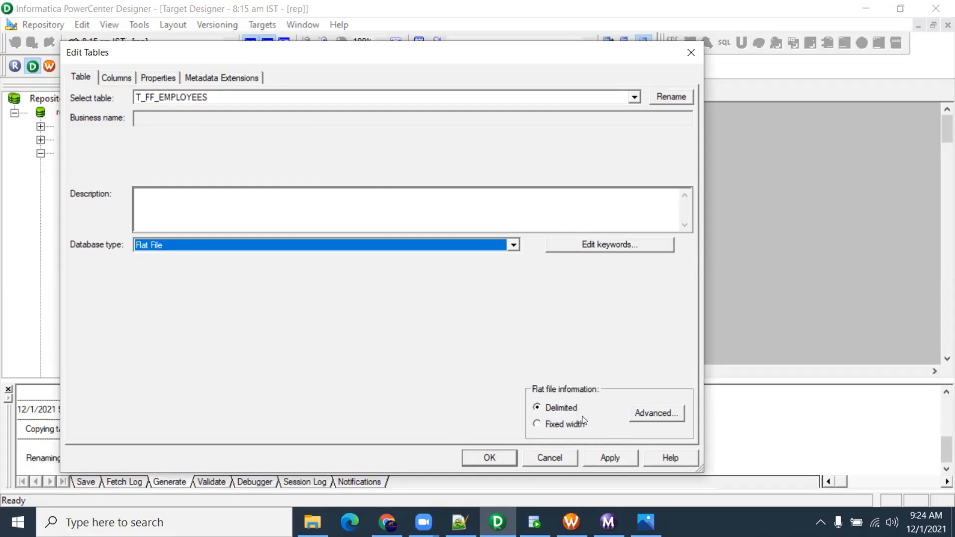
Review the comma column delimiter in the advanced settings, then save the target
{"action": "left_click", "coordinate": [647, 414]}
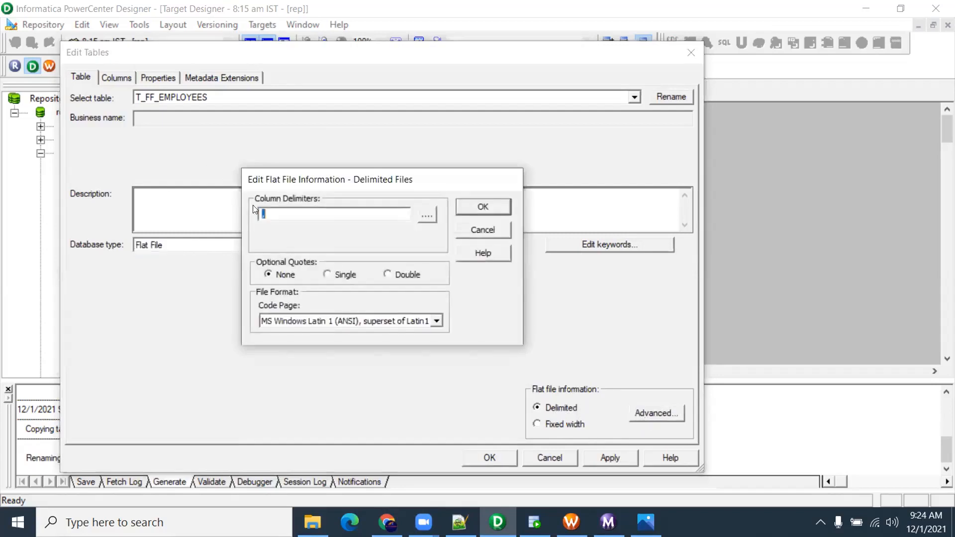
{"action": "left_click", "coordinate": [276, 215]}
{"action": "left_click", "coordinate": [489, 210]}
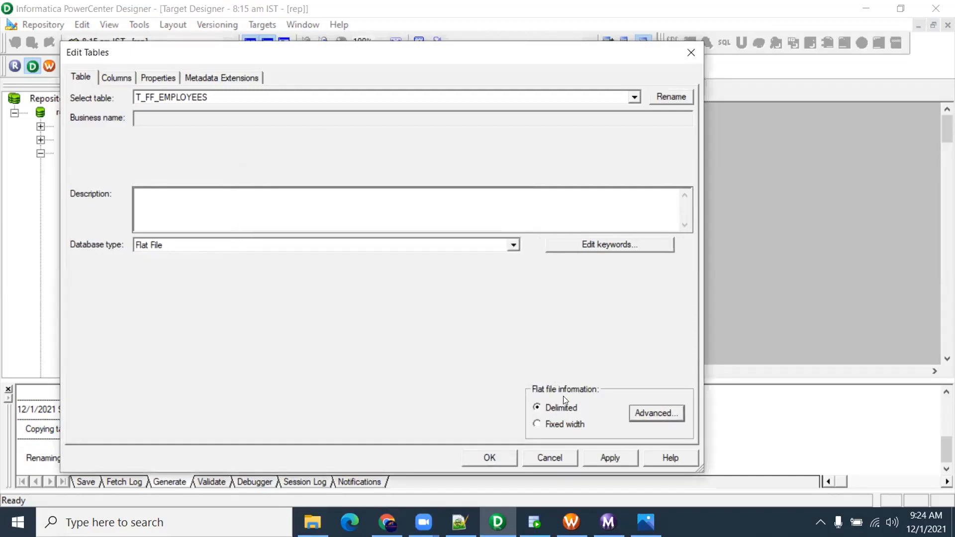
{"action": "left_click", "coordinate": [490, 457]}
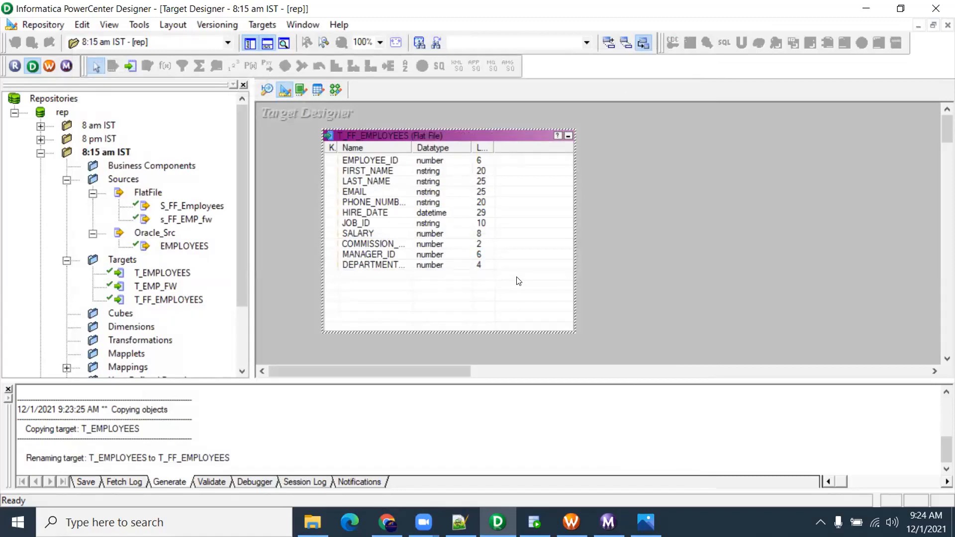
{"action": "key", "text": "ctrl+s"}
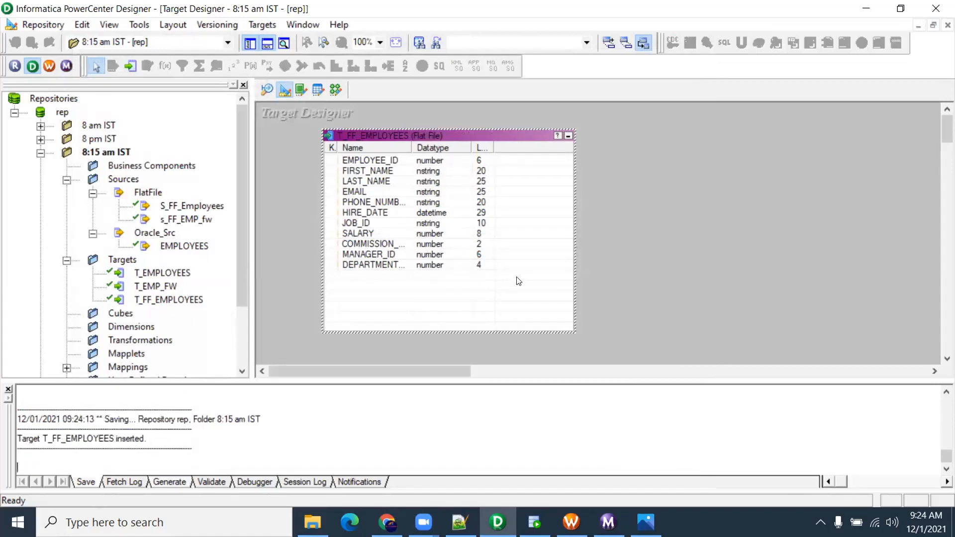
Create a new mapping named m_T_FF_Employees
{"action": "left_click", "coordinate": [336, 83]}
{"action": "left_click", "coordinate": [269, 25]}
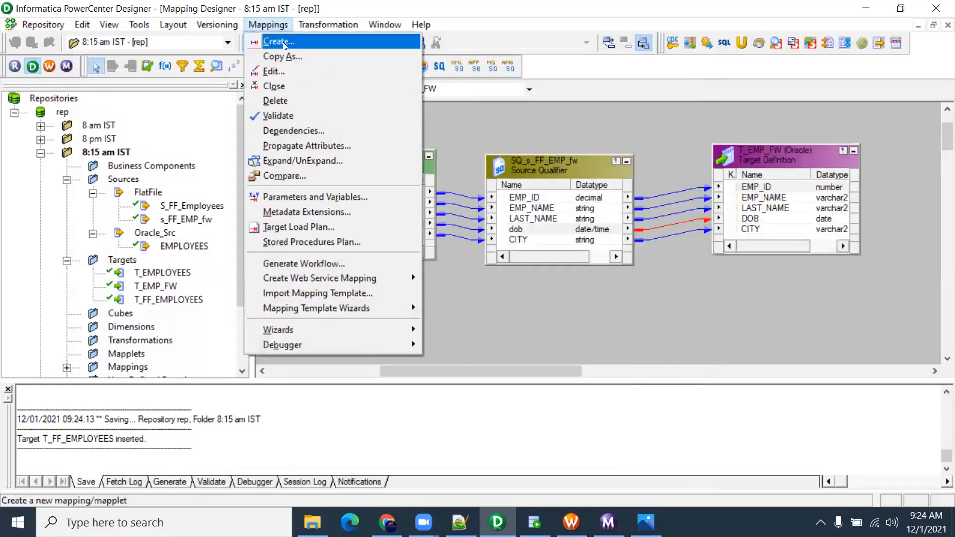
{"action": "left_click", "coordinate": [281, 41]}
{"action": "type", "text": "m_T_F"}
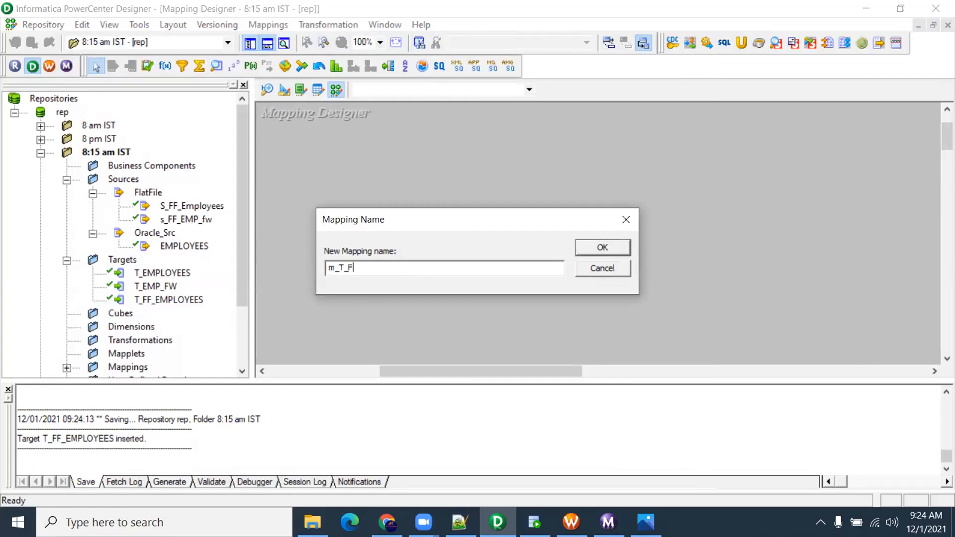
{"action": "type", "text": "F_Employees"}
{"action": "key", "text": "Return"}
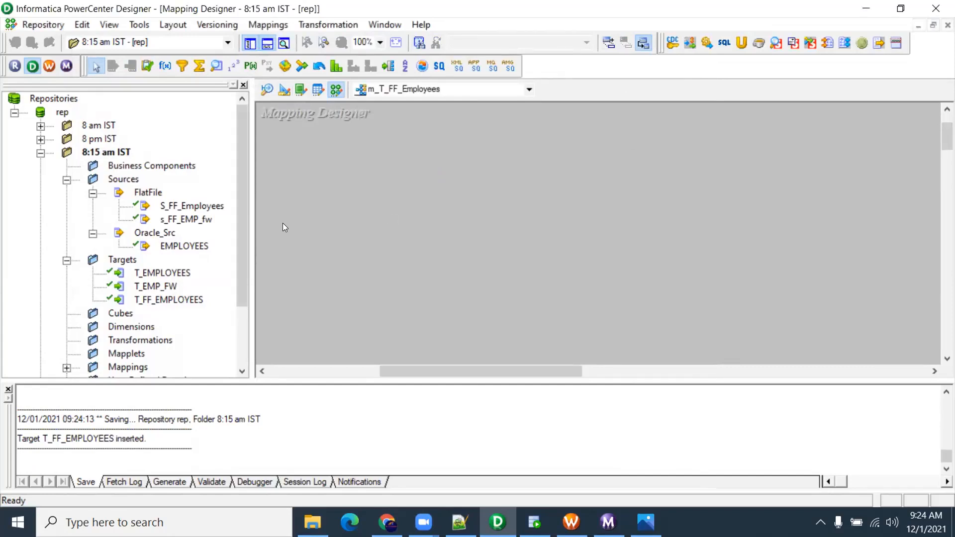
Add the EMPLOYEES source and T_FF_EMPLOYEES target, linking all SQ_EMPLOYEES ports to the target
{"action": "left_click", "coordinate": [184, 245]}
{"action": "left_click_drag", "start_coordinate": [183, 245], "coordinate": [272, 251]}
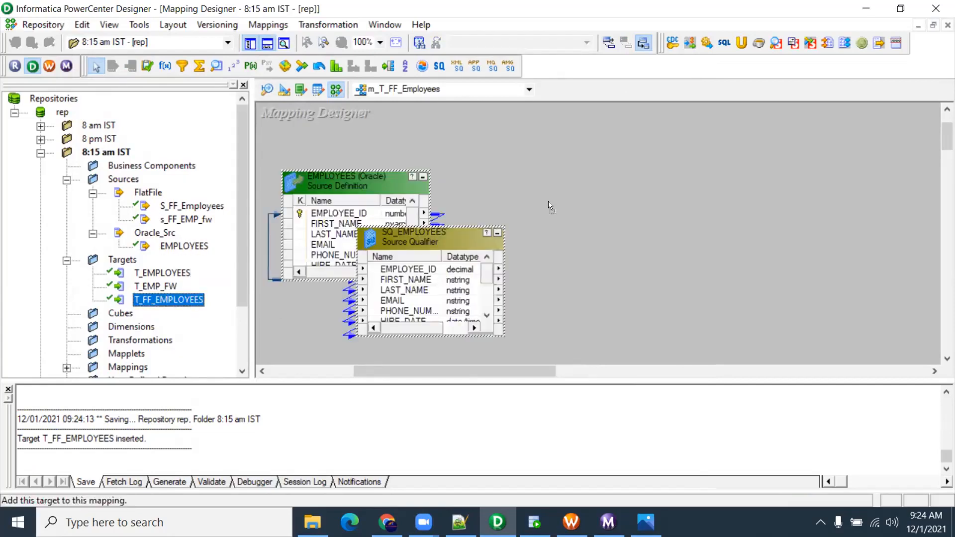
{"action": "left_click_drag", "start_coordinate": [551, 206], "coordinate": [551, 207]}
{"action": "right_click", "coordinate": [439, 270]}
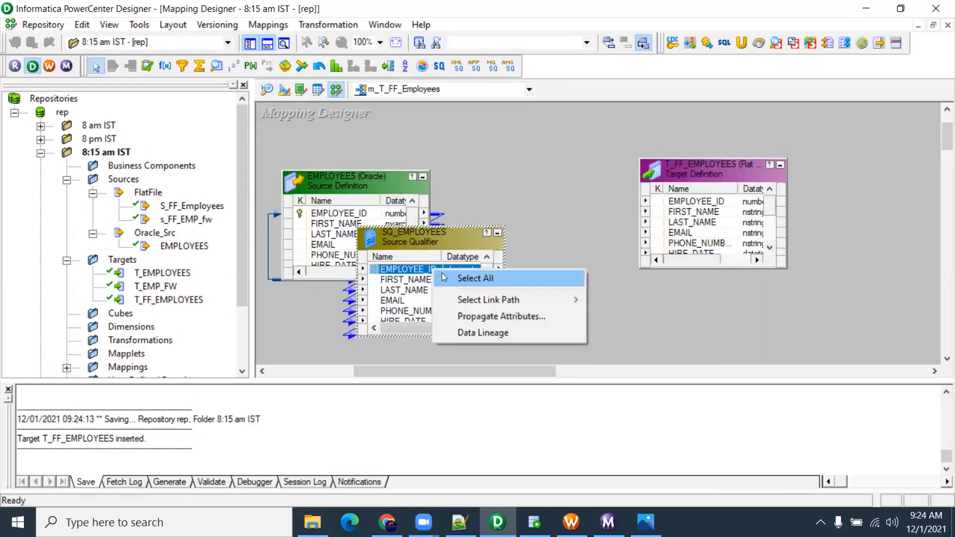
{"action": "left_click", "coordinate": [444, 277]}
{"action": "left_click_drag", "start_coordinate": [444, 279], "coordinate": [680, 245]}
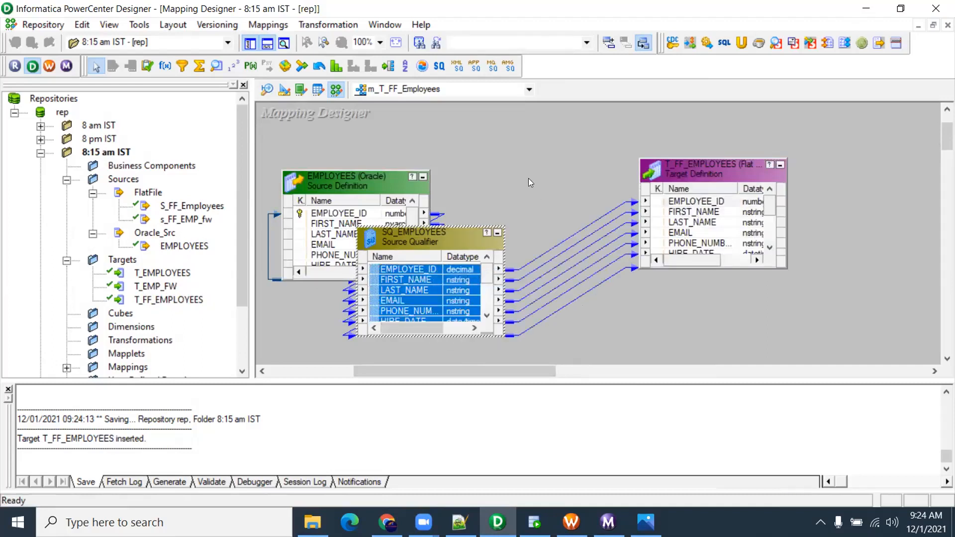
Arrange the EMPLOYEES, SQ_EMPLOYEES and T_FF_EMPLOYEES objects and save the mapping
{"action": "left_click_drag", "start_coordinate": [691, 172], "coordinate": [777, 166]}
{"action": "left_click_drag", "start_coordinate": [457, 234], "coordinate": [567, 175]}
{"action": "left_click_drag", "start_coordinate": [354, 177], "coordinate": [336, 175]}
{"action": "left_click_drag", "start_coordinate": [527, 182], "coordinate": [505, 186]}
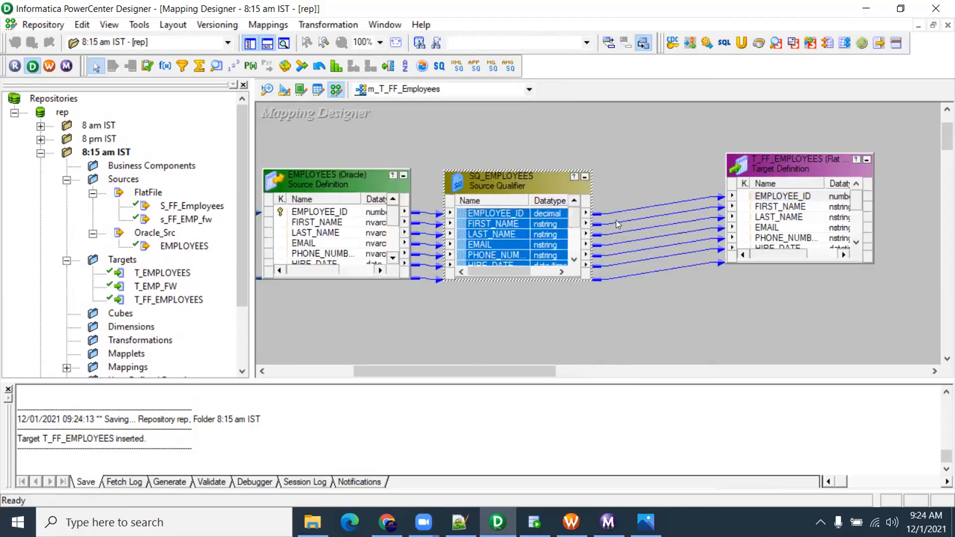
{"action": "left_click", "coordinate": [628, 188]}
{"action": "key", "text": "ctrl+s"}
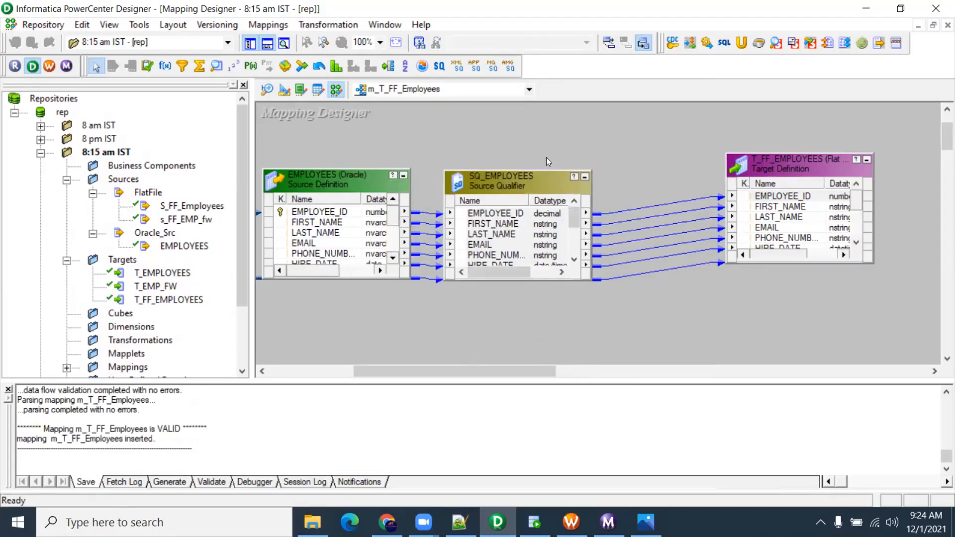
Enlarge SQ_EMPLOYEES, T_FF_EMPLOYEES and EMPLOYEES to show all their ports
{"action": "left_click_drag", "start_coordinate": [540, 168], "coordinate": [540, 136]}
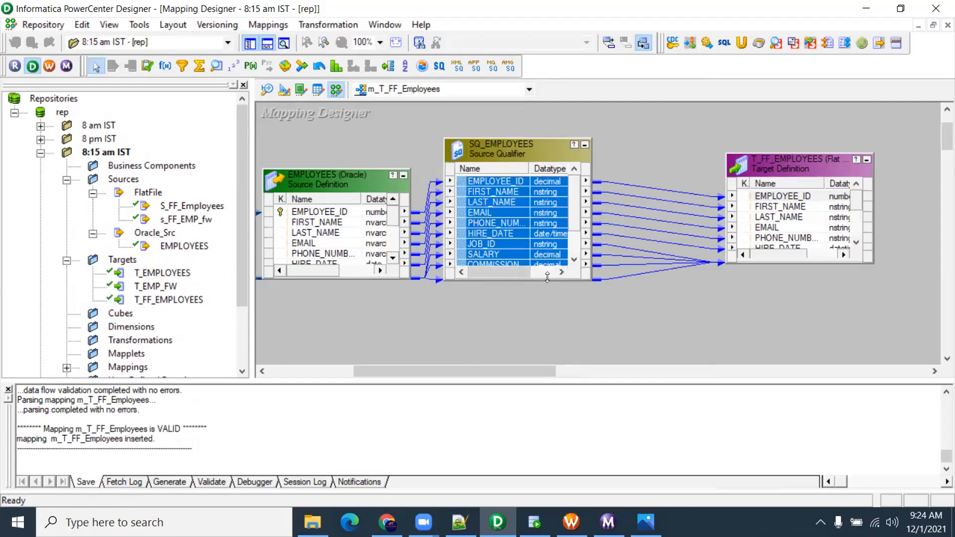
{"action": "left_click_drag", "start_coordinate": [547, 278], "coordinate": [547, 331]}
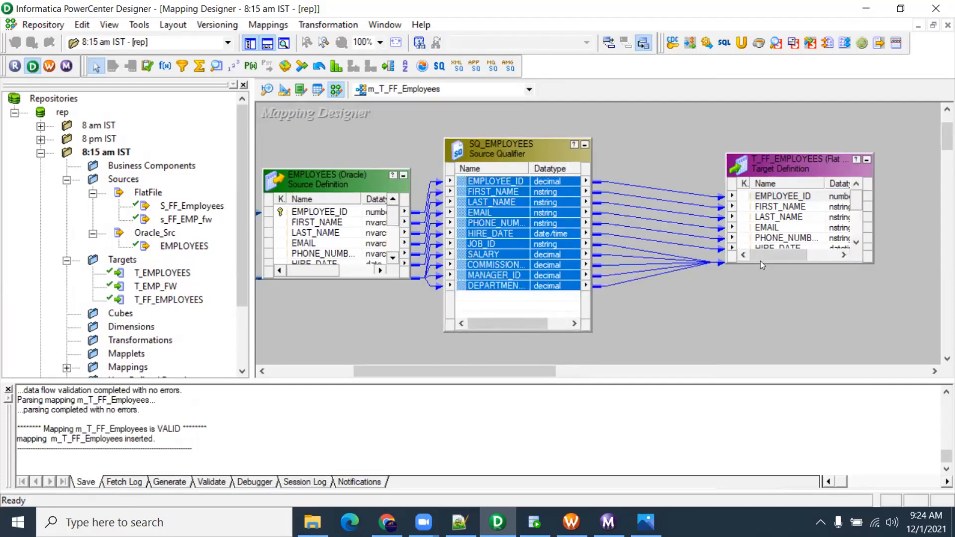
{"action": "left_click_drag", "start_coordinate": [760, 259], "coordinate": [761, 336]}
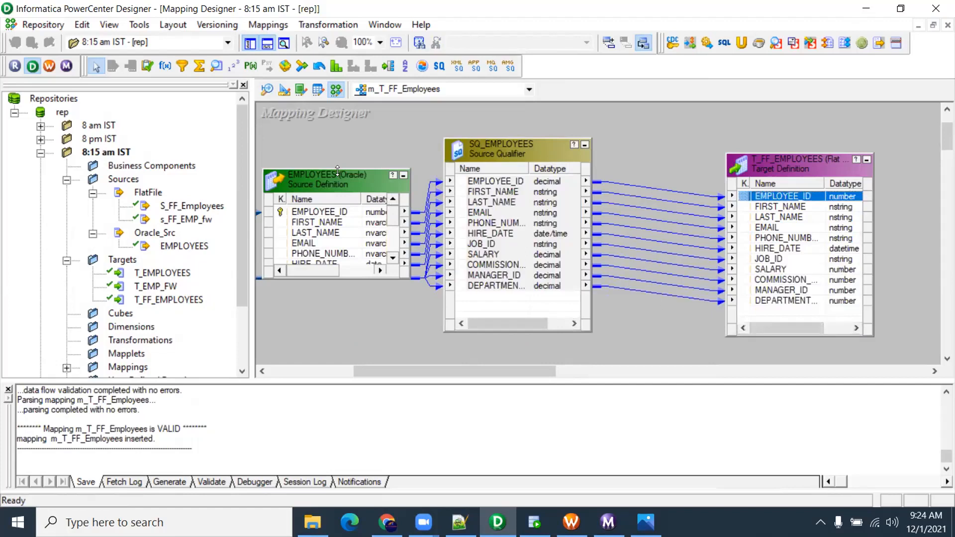
{"action": "left_click_drag", "start_coordinate": [337, 169], "coordinate": [338, 118]}
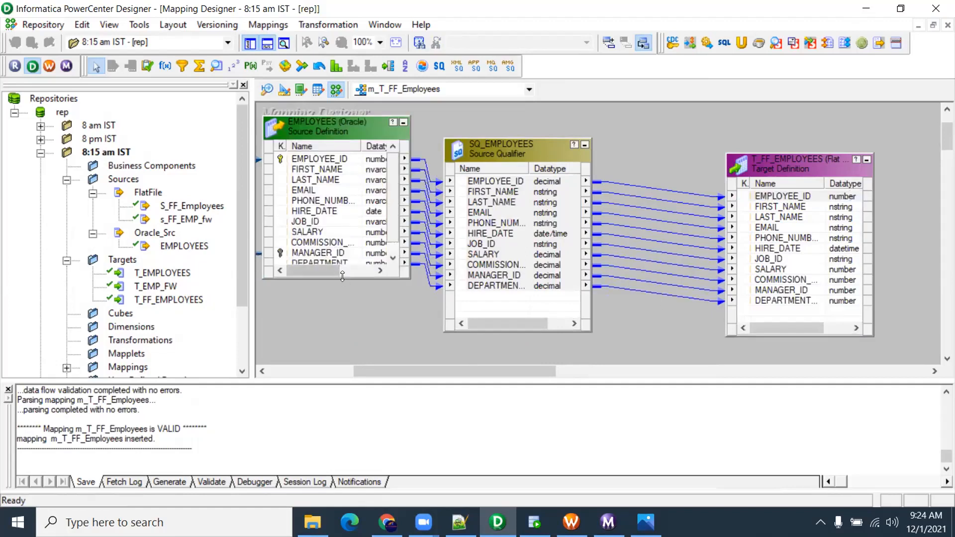
{"action": "left_click_drag", "start_coordinate": [342, 276], "coordinate": [342, 320]}
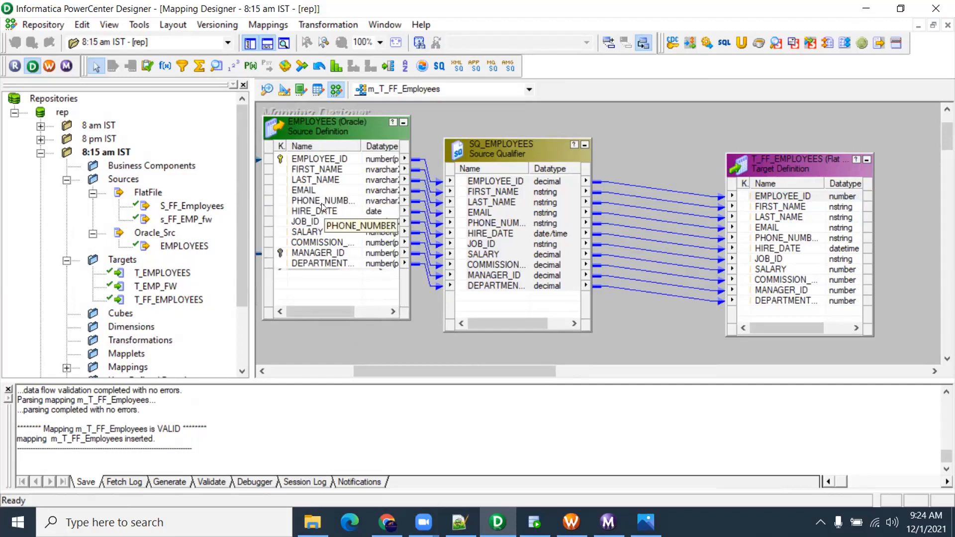
Create a new workflow named wf_T_FF_Employees in Workflow Manager
{"action": "left_click", "coordinate": [571, 522]}
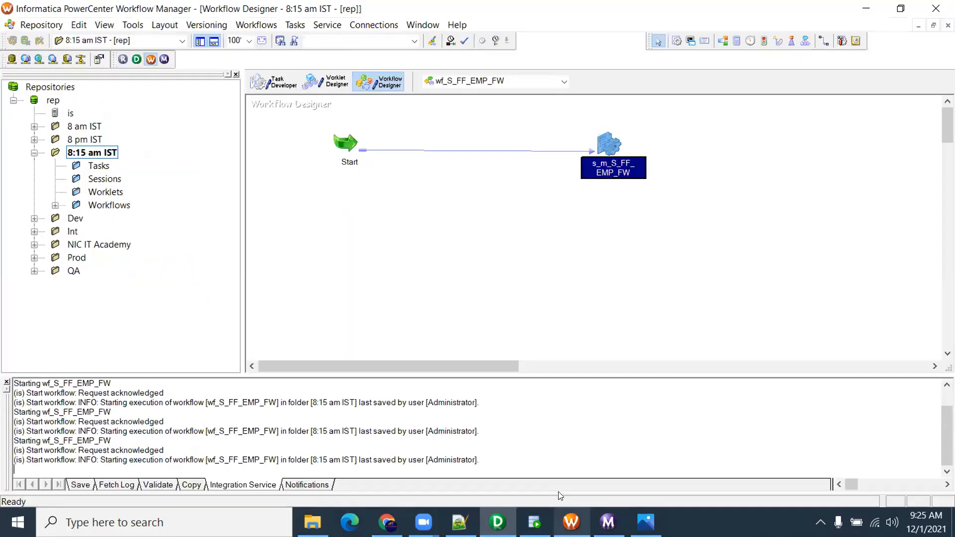
{"action": "left_click", "coordinate": [257, 25]}
{"action": "left_click", "coordinate": [254, 39]}
{"action": "type", "text": "wf_T"}
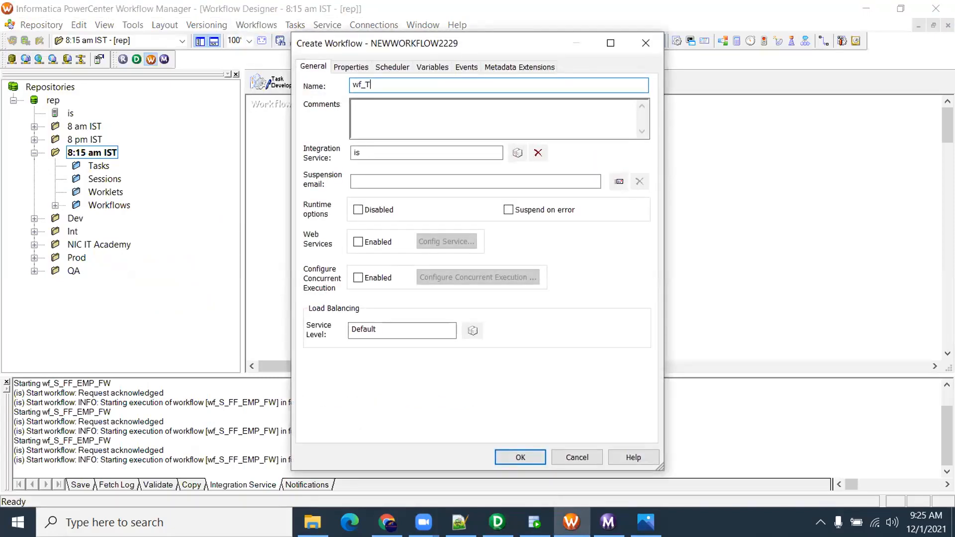
{"action": "type", "text": "_FF_Employees"}
{"action": "key", "text": "Return"}
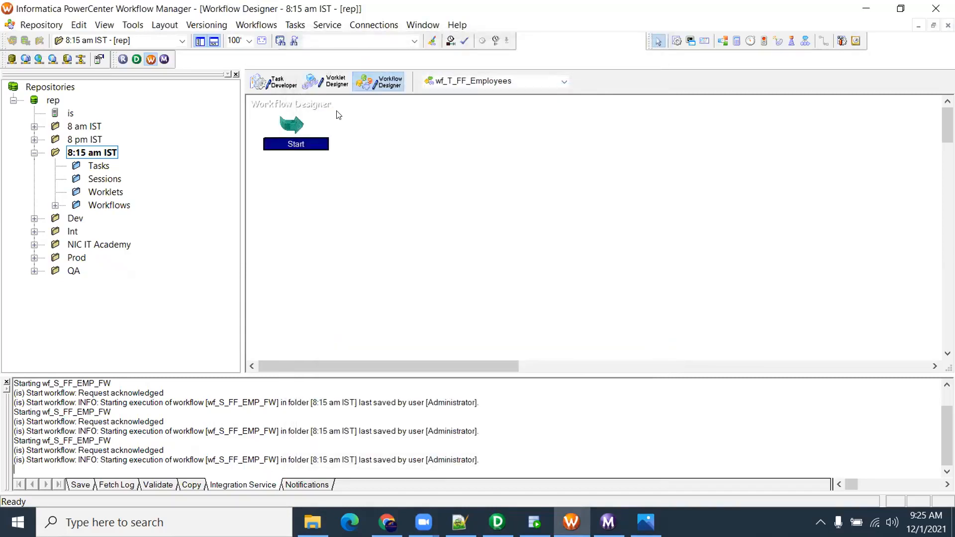
Add a session for mapping m_T_FF_Employees and link it after Start
{"action": "left_click", "coordinate": [534, 141]}
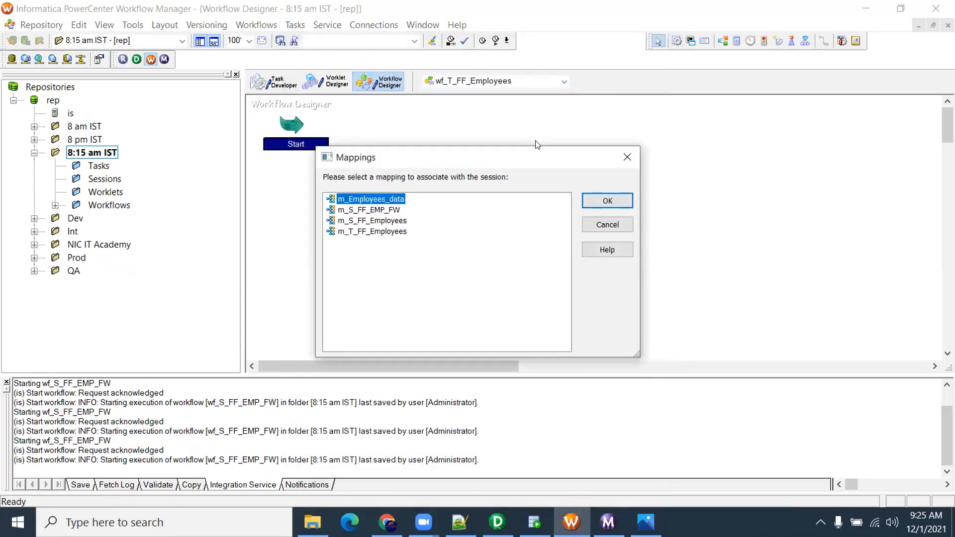
{"action": "left_click", "coordinate": [372, 232]}
{"action": "left_click", "coordinate": [607, 200]}
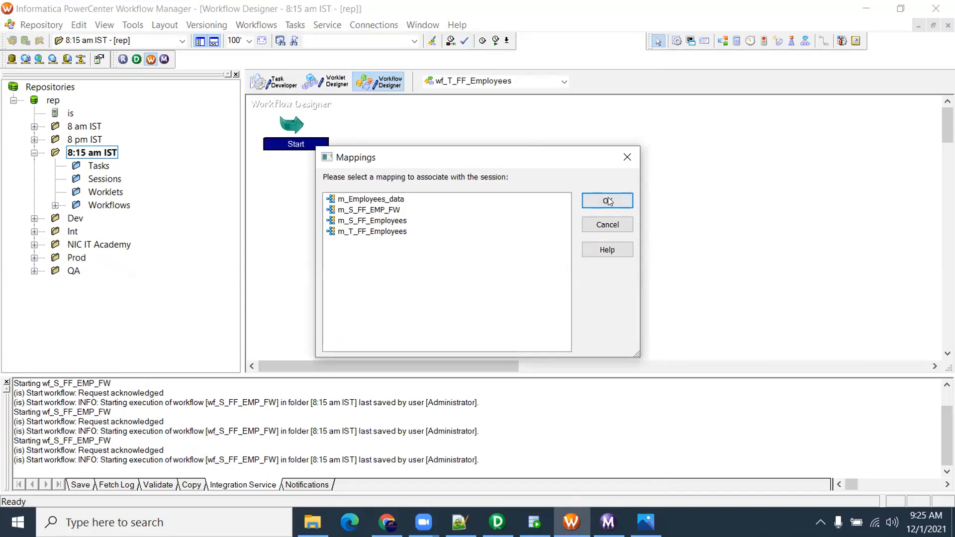
{"action": "left_click", "coordinate": [824, 42]}
{"action": "mouse_move", "coordinate": [297, 117]}
{"action": "left_mouse_down"}
{"action": "mouse_move", "coordinate": [470, 132]}
{"action": "mouse_move", "coordinate": [563, 157]}
{"action": "left_mouse_up"}
Review the session's SQ_EMPLOYEES source and T_FF_EMPLOYEES target writer settings
{"action": "double_click", "coordinate": [564, 157]}
{"action": "left_click", "coordinate": [251, 70]}
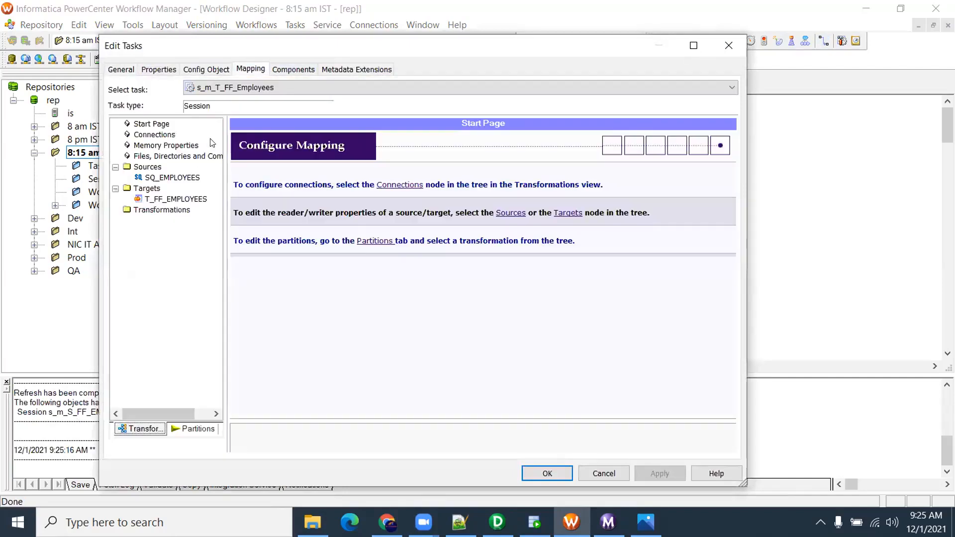
{"action": "left_click", "coordinate": [172, 177]}
{"action": "left_click", "coordinate": [175, 199]}
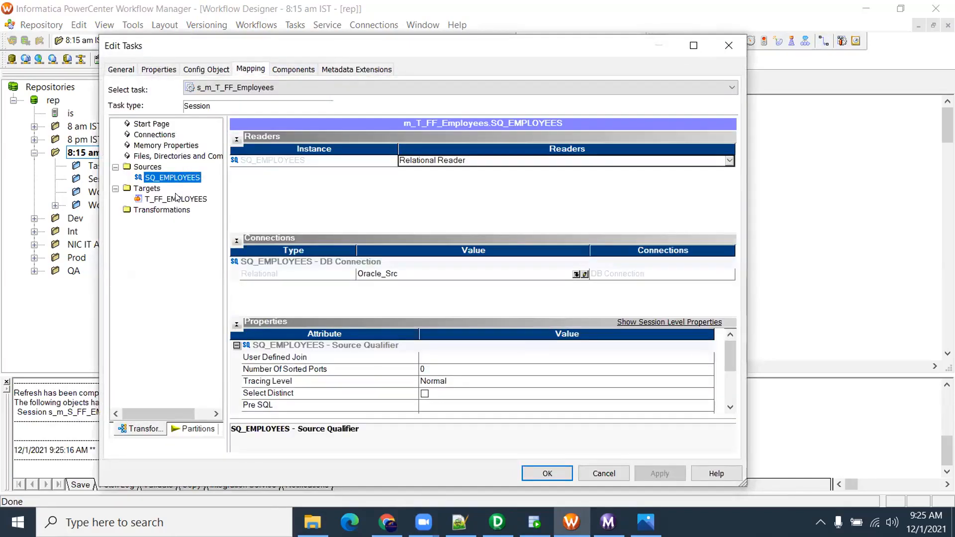
{"action": "left_click", "coordinate": [730, 408]}
{"action": "left_click", "coordinate": [730, 407]}
{"action": "left_click", "coordinate": [730, 407]}
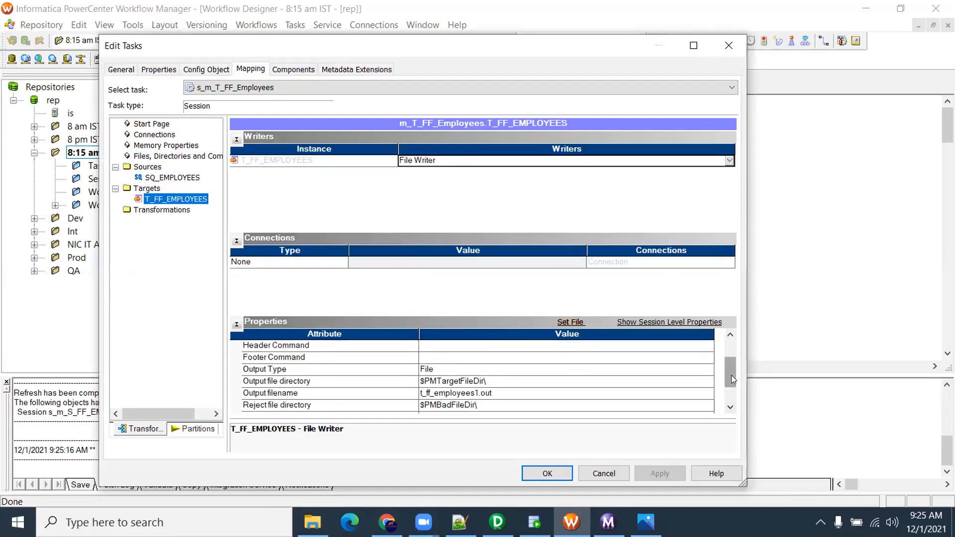
{"action": "left_click_drag", "start_coordinate": [731, 376], "coordinate": [731, 365]}
Set the T_FF_EMPLOYEES Header Options to Output Field Names
{"action": "left_click", "coordinate": [239, 380]}
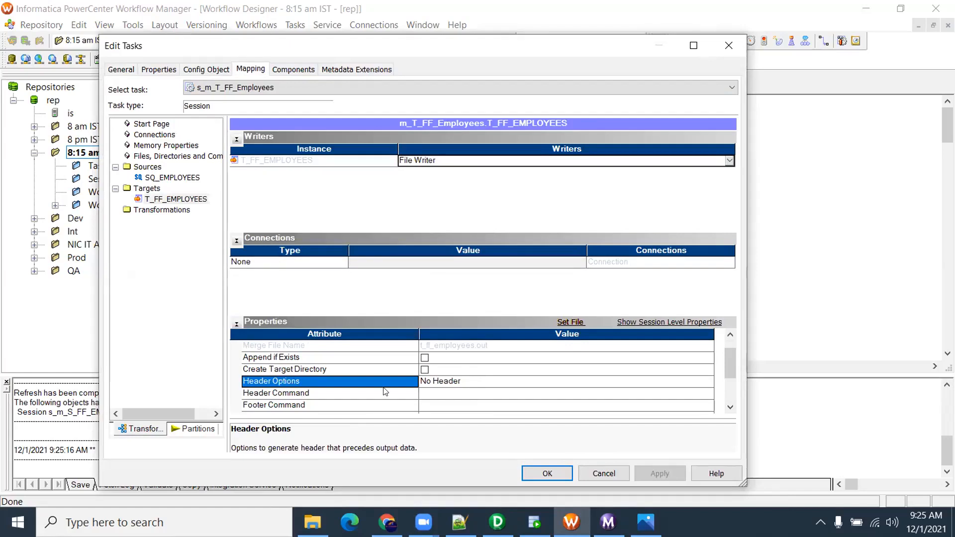
{"action": "left_click", "coordinate": [456, 387]}
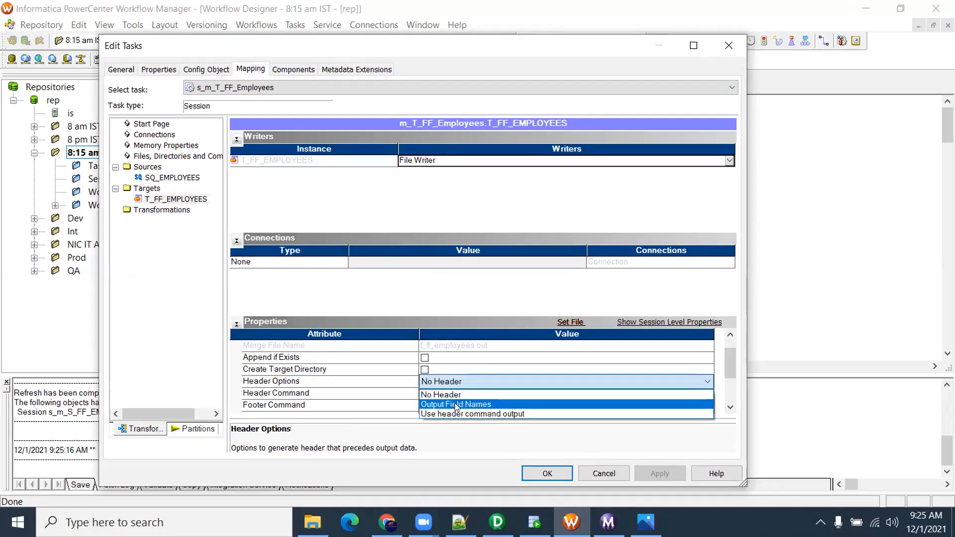
{"action": "left_click", "coordinate": [483, 404]}
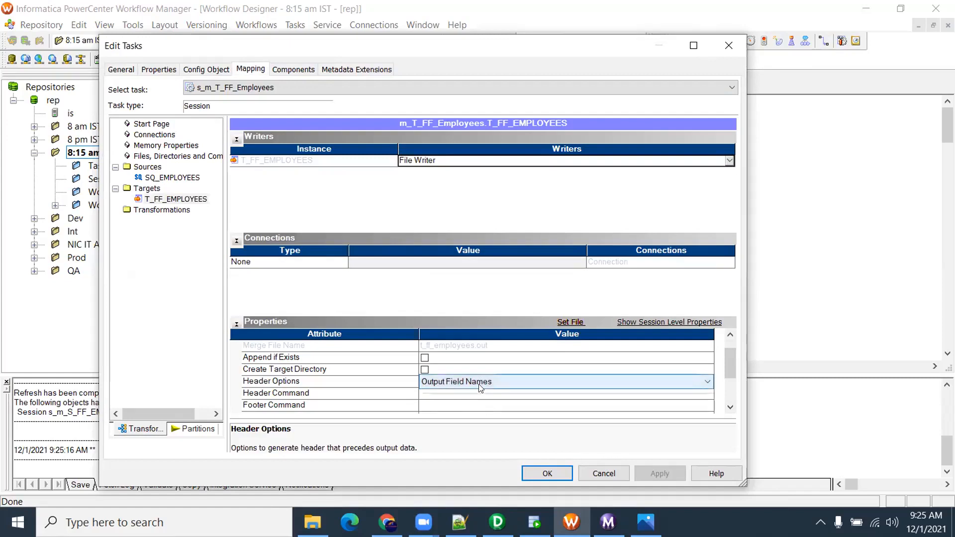
{"action": "left_click", "coordinate": [479, 384]}
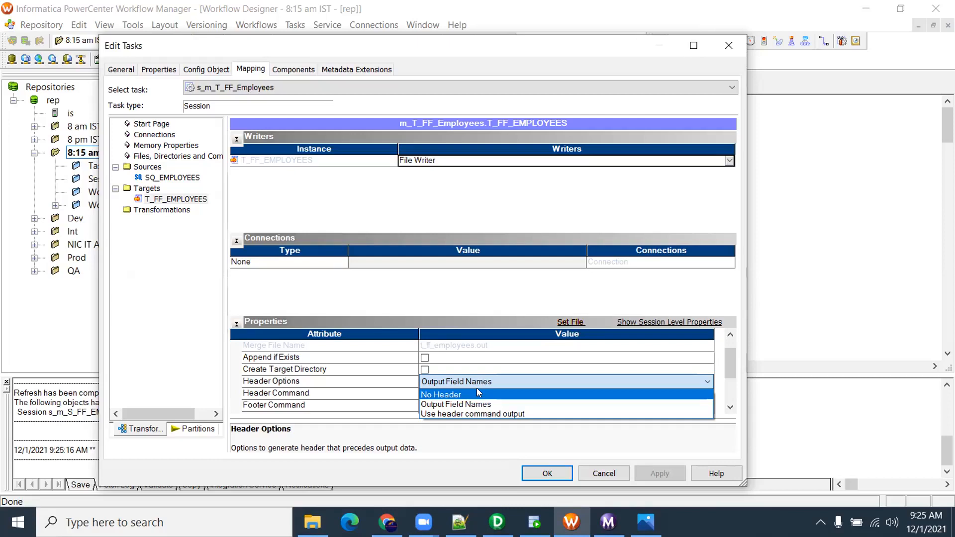
{"action": "left_click", "coordinate": [477, 381]}
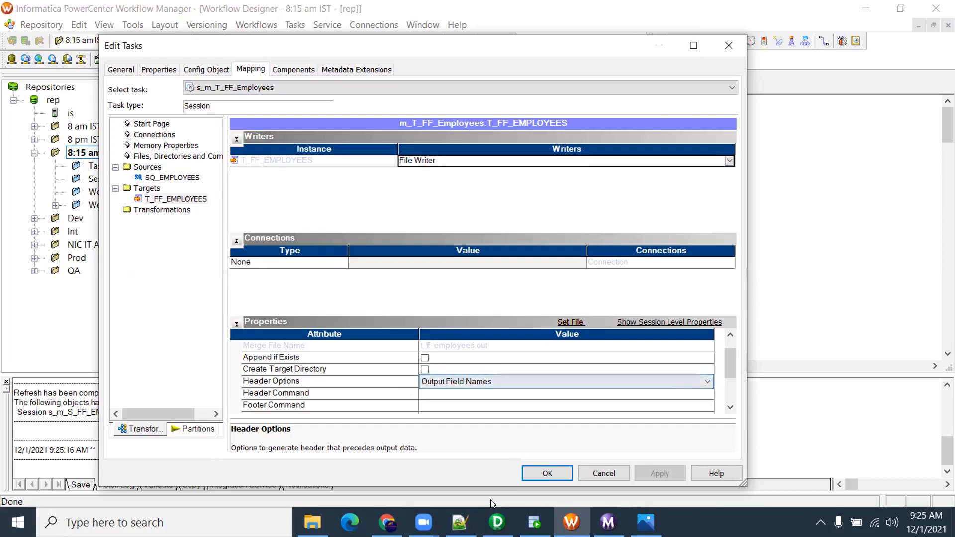
Check the links into T_FF_EMPLOYEES in Designer, then inspect the session's output file directory
{"action": "left_click", "coordinate": [497, 522]}
{"action": "left_click_drag", "start_coordinate": [703, 172], "coordinate": [671, 347]}
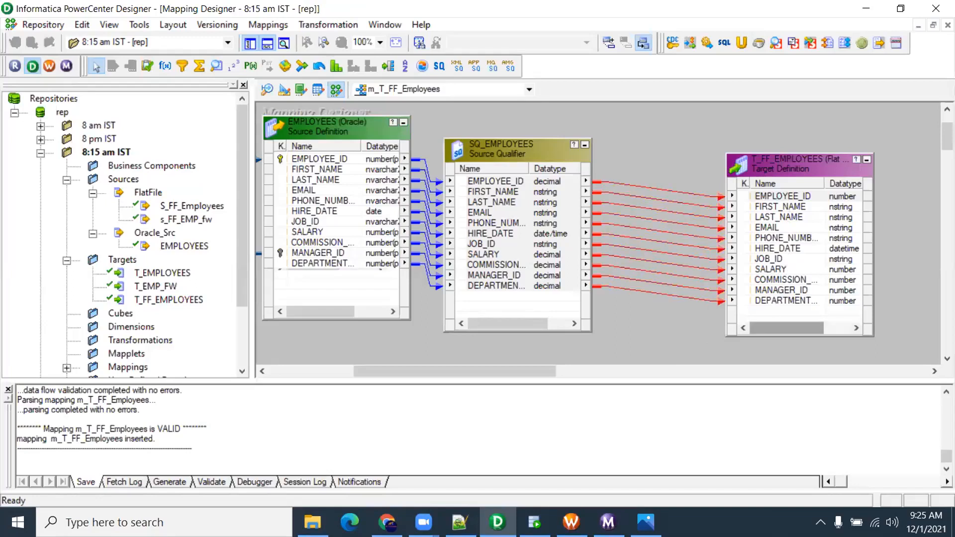
{"action": "left_click", "coordinate": [571, 522]}
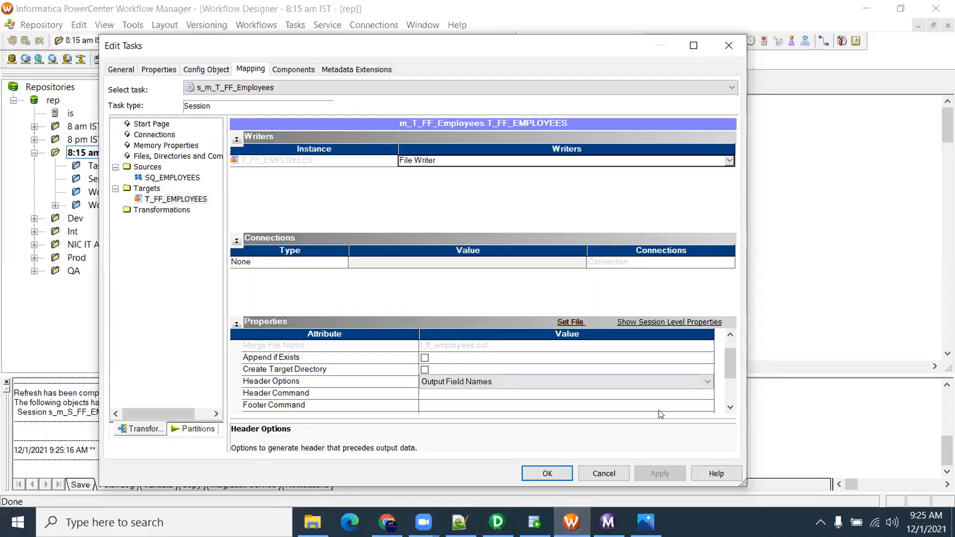
{"action": "left_click", "coordinate": [729, 407]}
{"action": "left_click", "coordinate": [729, 407]}
{"action": "left_click", "coordinate": [729, 407]}
{"action": "left_click", "coordinate": [729, 407]}
{"action": "left_click", "coordinate": [729, 406]}
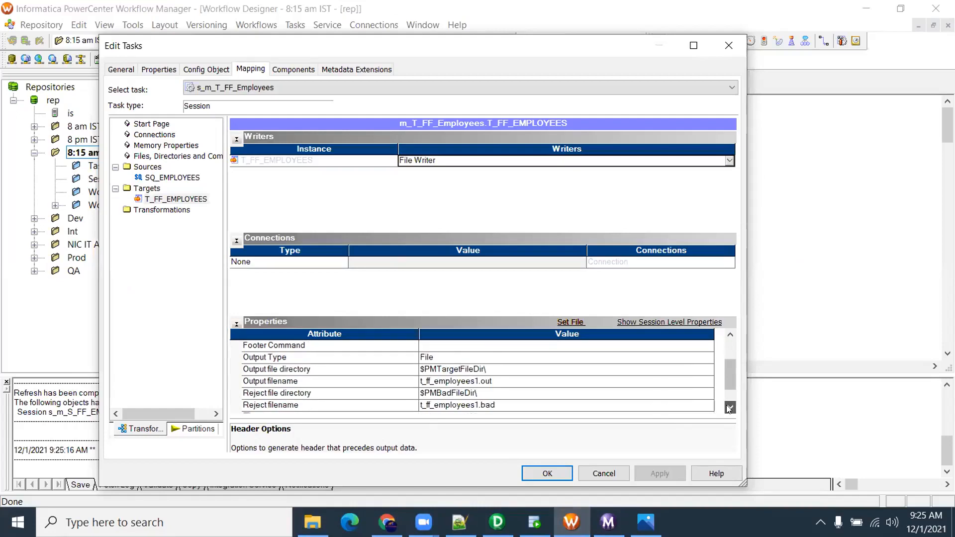
{"action": "left_click", "coordinate": [309, 370]}
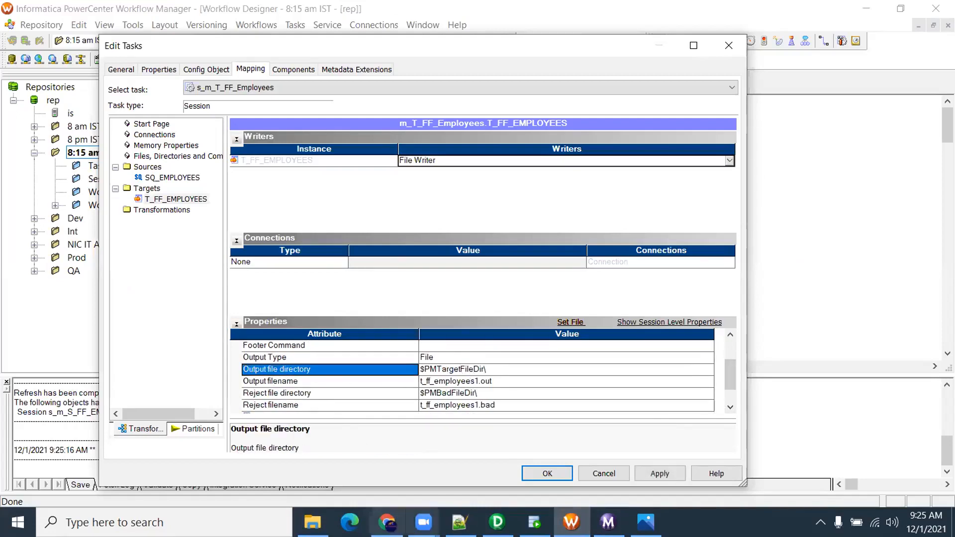
{"action": "left_click", "coordinate": [313, 521]}
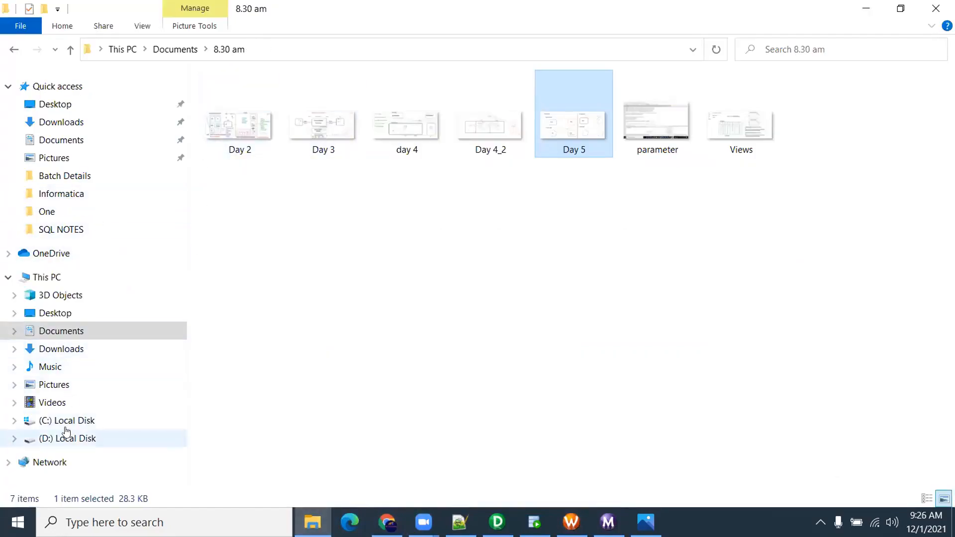
Navigate to C:\Informatica\10.2.0\server\infa_shared\TgtFiles
{"action": "left_click", "coordinate": [94, 420]}
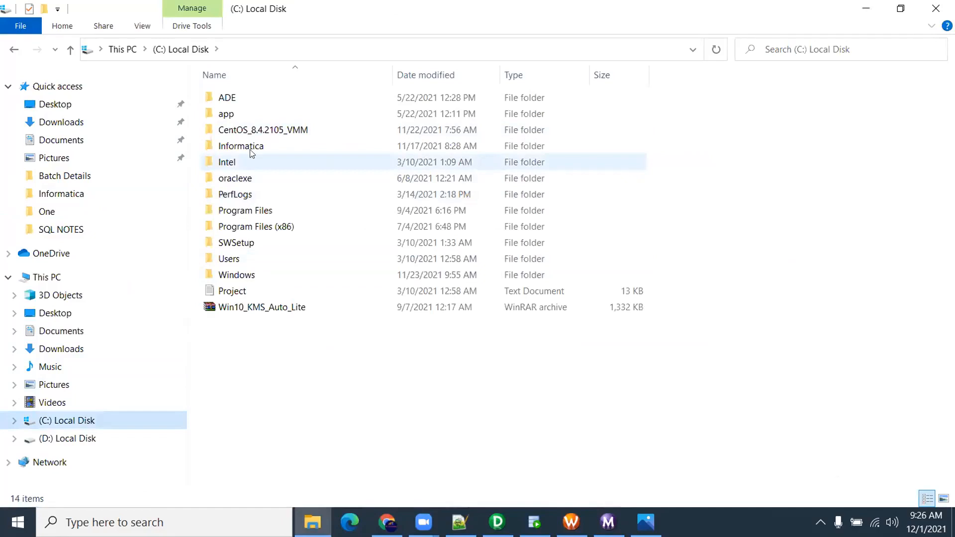
{"action": "left_click", "coordinate": [251, 148]}
{"action": "double_click", "coordinate": [251, 148]}
{"action": "double_click", "coordinate": [242, 96]}
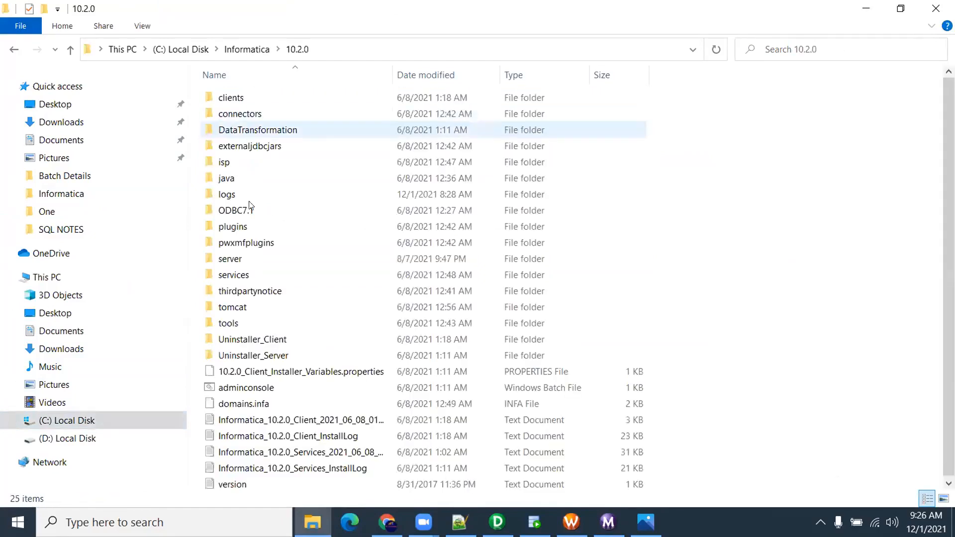
{"action": "double_click", "coordinate": [237, 259]}
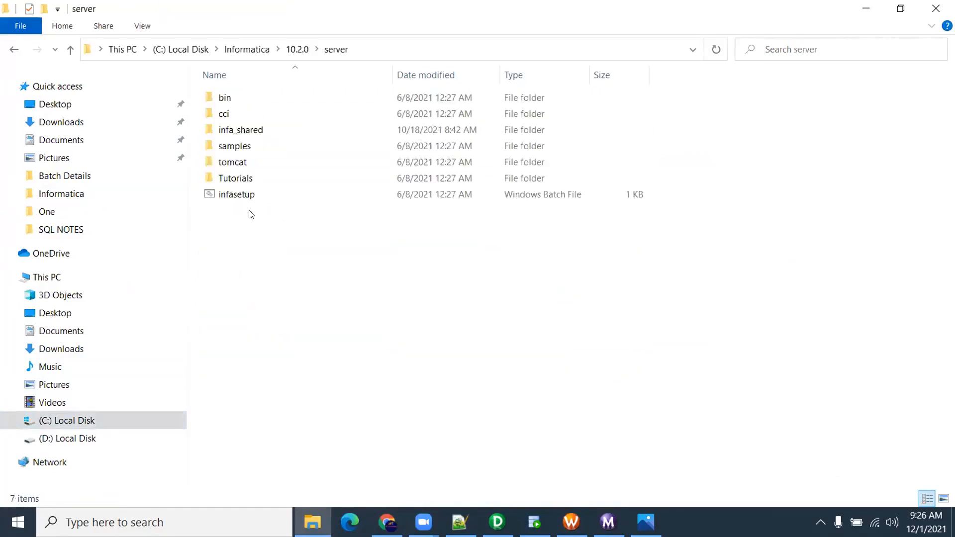
{"action": "double_click", "coordinate": [244, 131]}
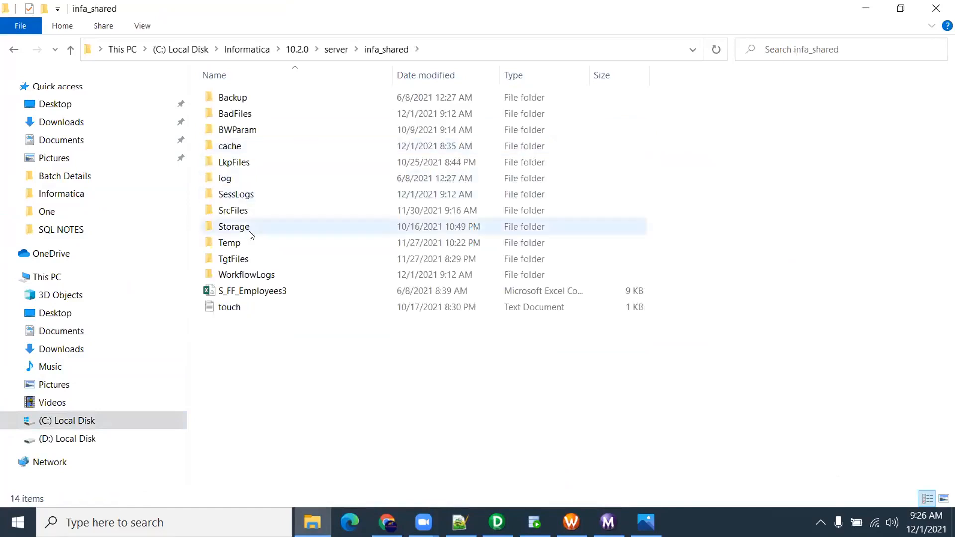
{"action": "double_click", "coordinate": [248, 256]}
Permanently delete the three CSV files in TgtFiles
{"action": "left_click_drag", "start_coordinate": [285, 181], "coordinate": [230, 73]}
{"action": "key", "text": "shift+Delete"}
{"action": "key", "text": "Return"}
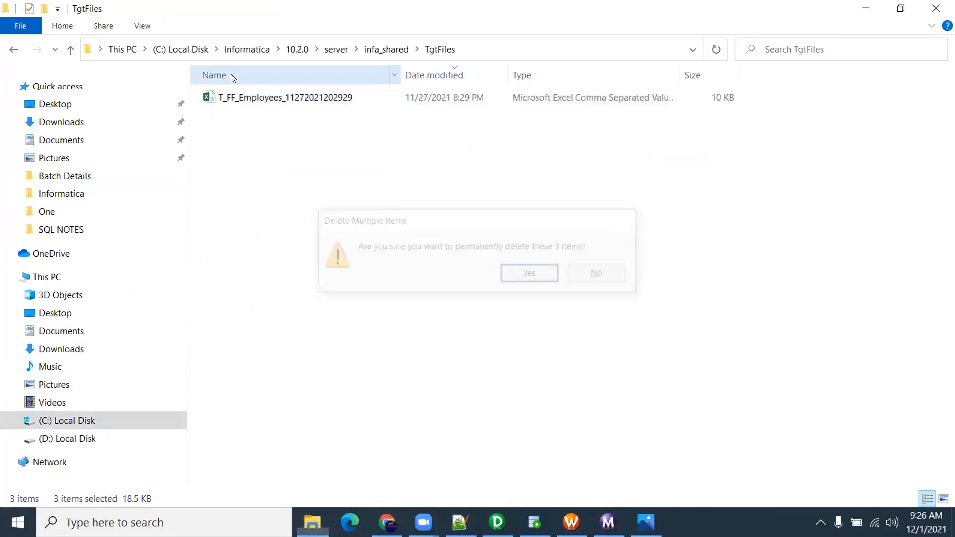
Change the session's output filename extension to .csv (t_ff_employees1.csv) and apply
{"action": "left_click", "coordinate": [569, 514]}
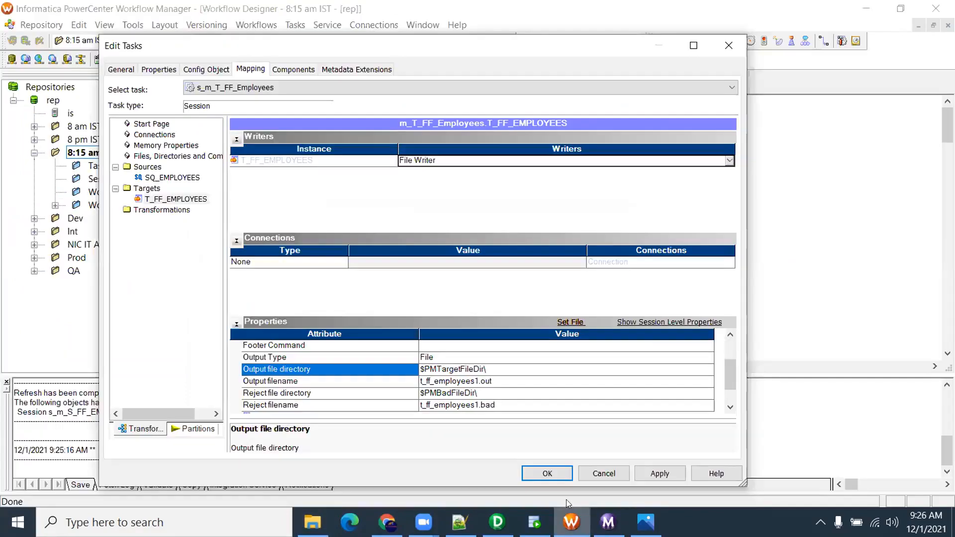
{"action": "left_click", "coordinate": [431, 368]}
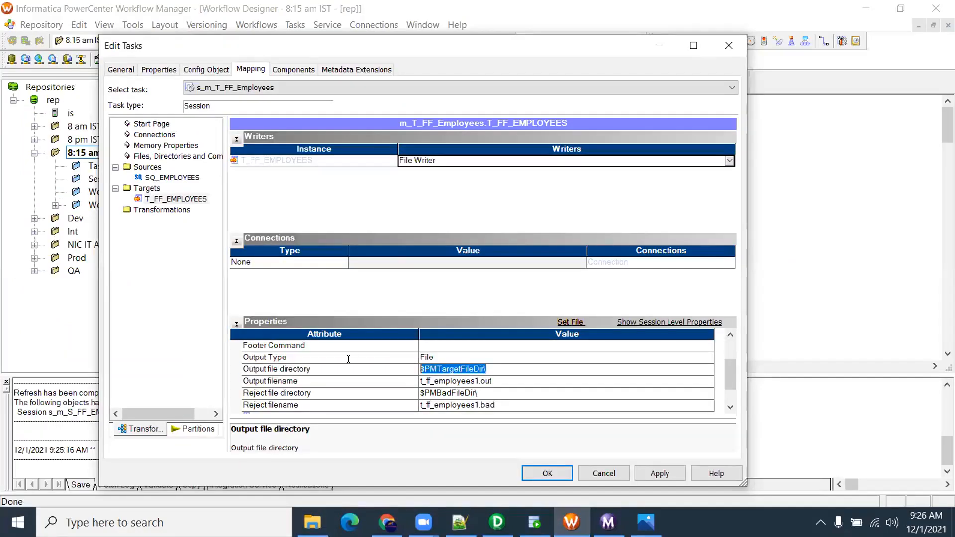
{"action": "left_click", "coordinate": [286, 382]}
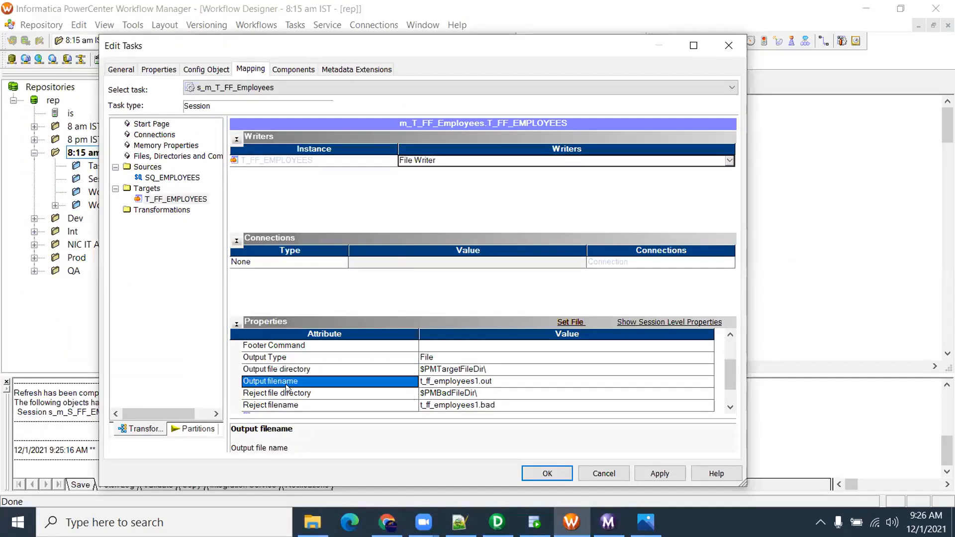
{"action": "left_click", "coordinate": [501, 382]}
{"action": "left_click_drag", "start_coordinate": [493, 381], "coordinate": [480, 381]}
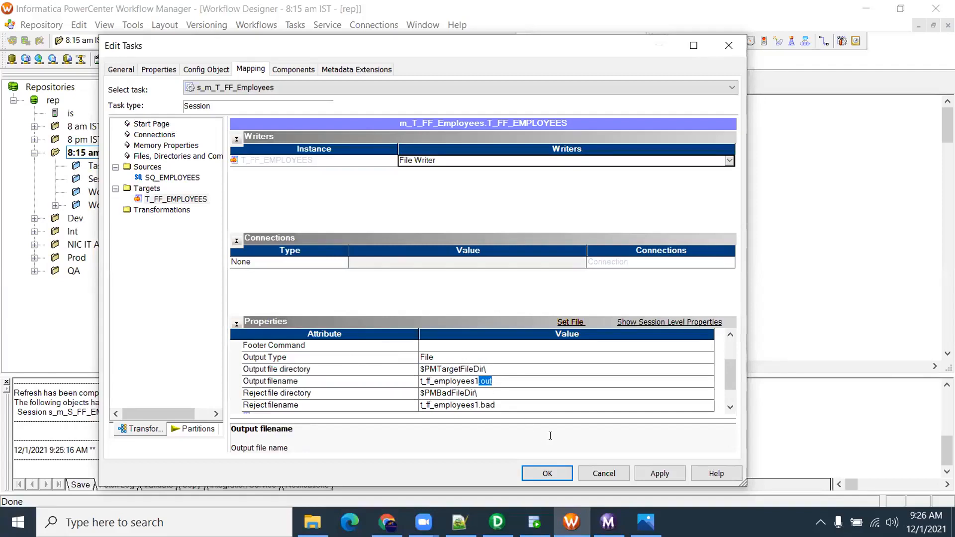
{"action": "key", "text": "BackSpace"}
{"action": "type", "text": "csv"}
{"action": "left_click", "coordinate": [652, 476]}
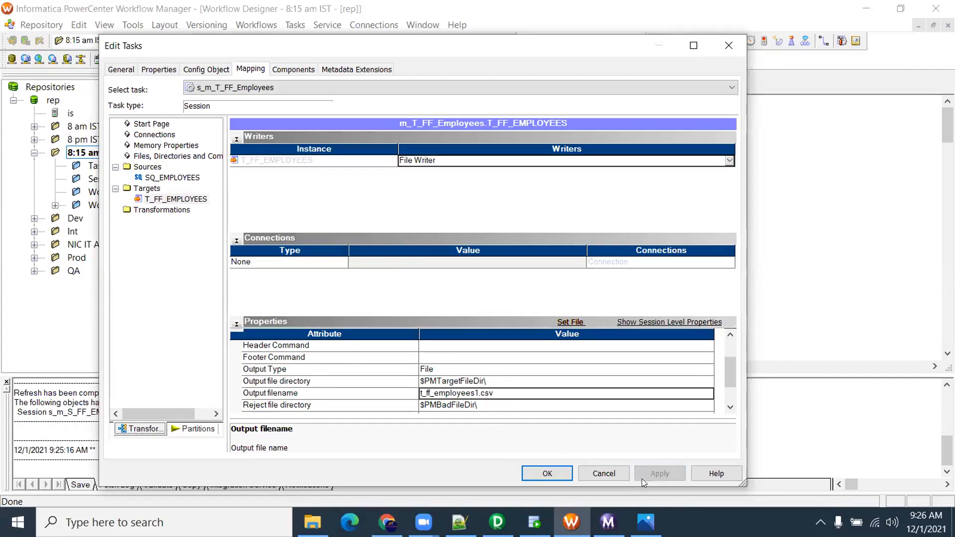
{"action": "left_click", "coordinate": [556, 473]}
Save the workflow and start wf_T_FF_Employees
{"action": "left_click", "coordinate": [414, 258]}
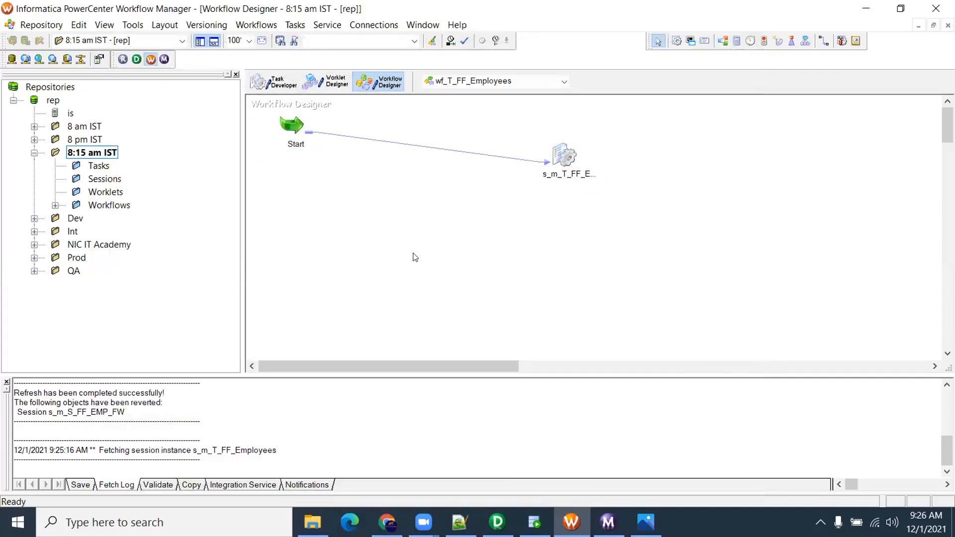
{"action": "key", "text": "ctrl+s"}
{"action": "right_click", "coordinate": [416, 208]}
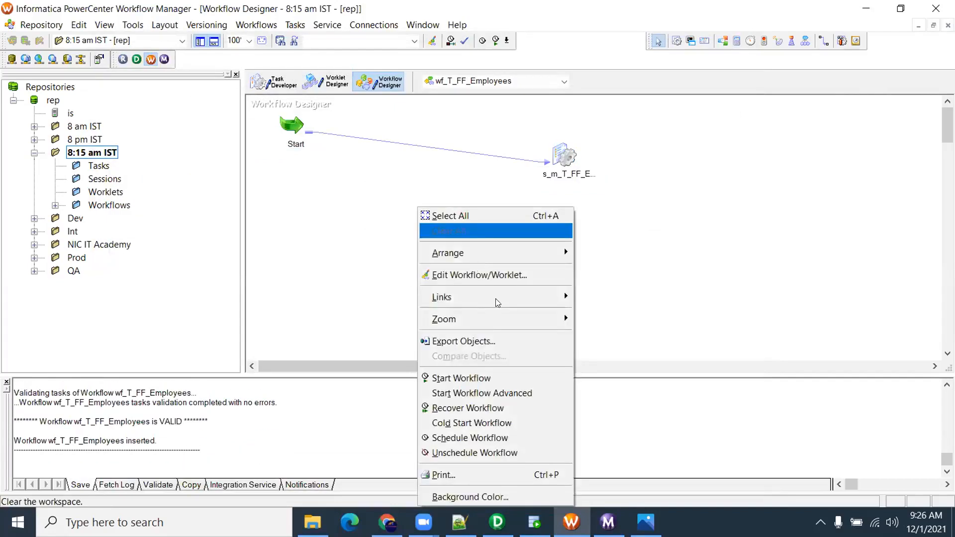
{"action": "left_click", "coordinate": [494, 379]}
{"action": "left_click", "coordinate": [313, 522]}
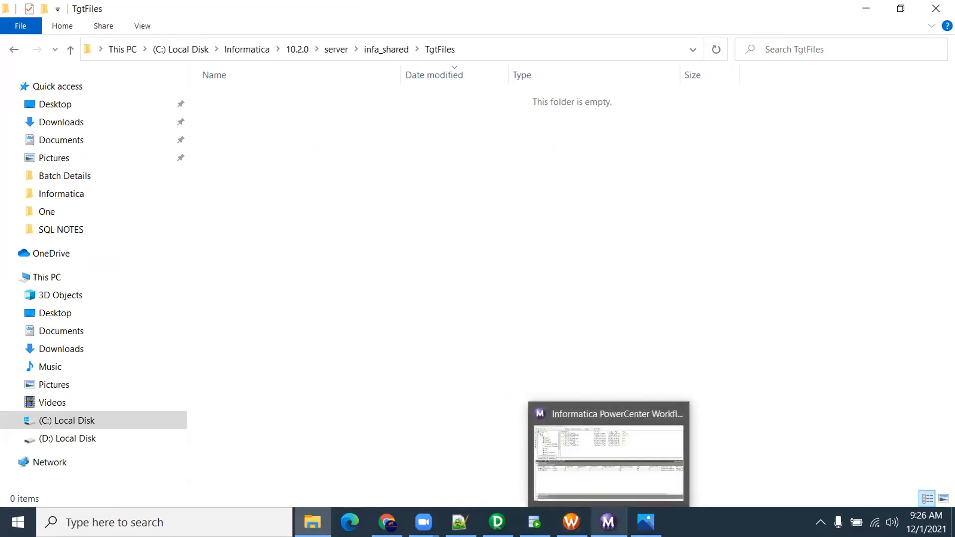
Watch the wf_T_FF_Employees run in maximized Workflow Monitor and locate t_ff_employees1 in TgtFiles
{"action": "left_click", "coordinate": [608, 522]}
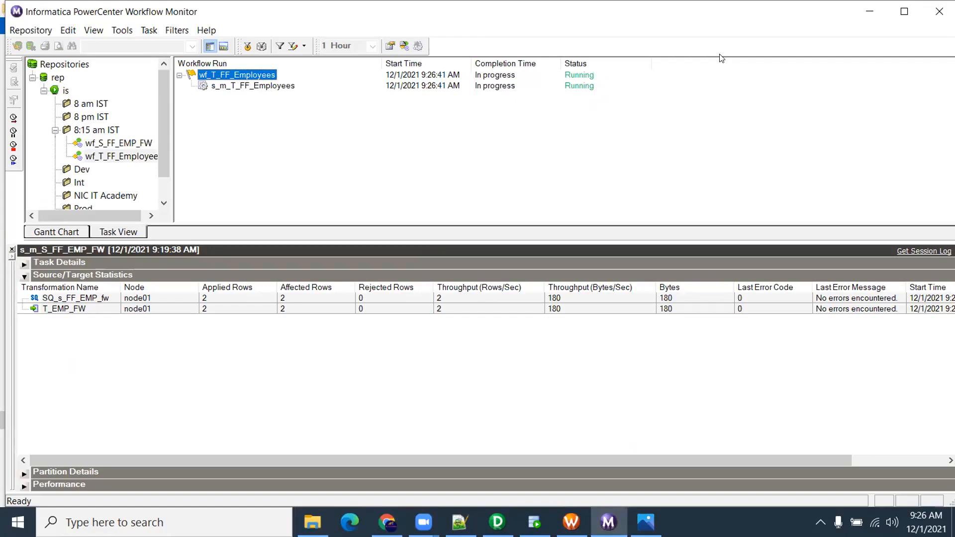
{"action": "left_click", "coordinate": [904, 13]}
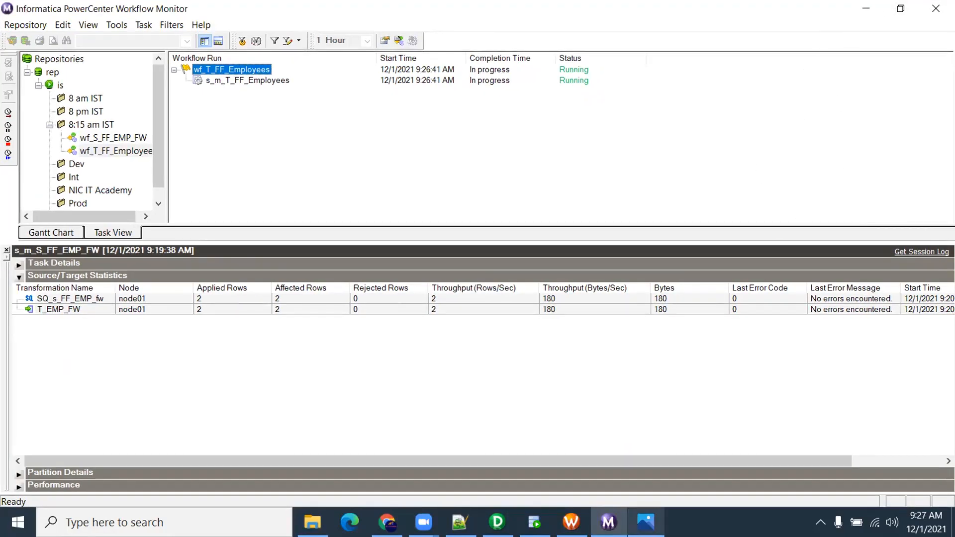
{"action": "left_click", "coordinate": [313, 522]}
{"action": "left_click", "coordinate": [900, 9]}
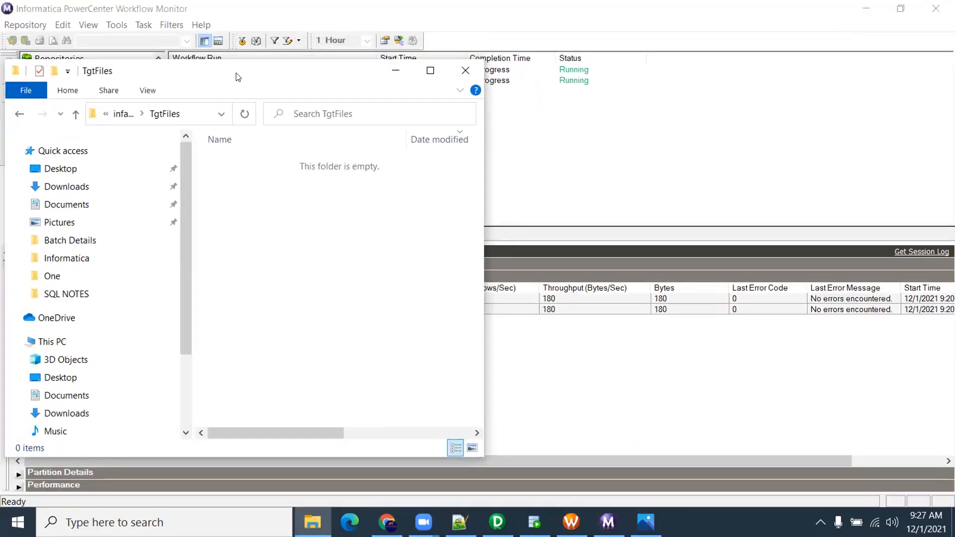
{"action": "left_click_drag", "start_coordinate": [236, 75], "coordinate": [431, 154]}
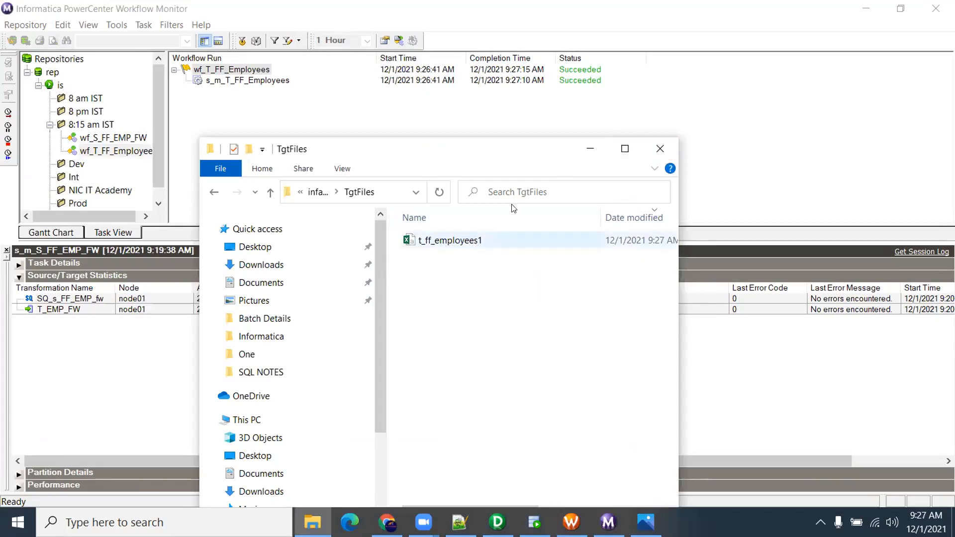
{"action": "left_click", "coordinate": [624, 149]}
{"action": "double_click", "coordinate": [248, 97]}
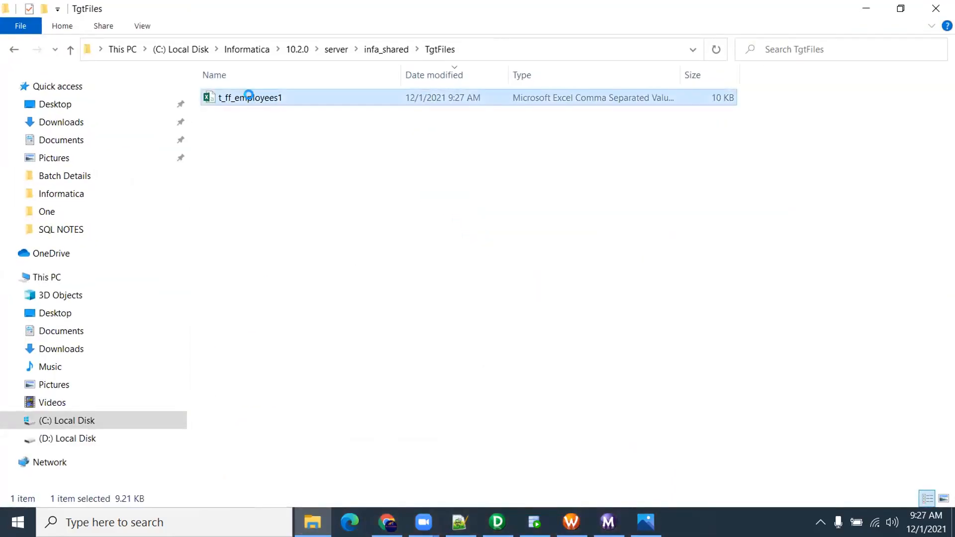
{"action": "right_click", "coordinate": [250, 97]}
Open t_ff_employees1 in Notepad++ and turn off Show All Characters
{"action": "left_click", "coordinate": [310, 189]}
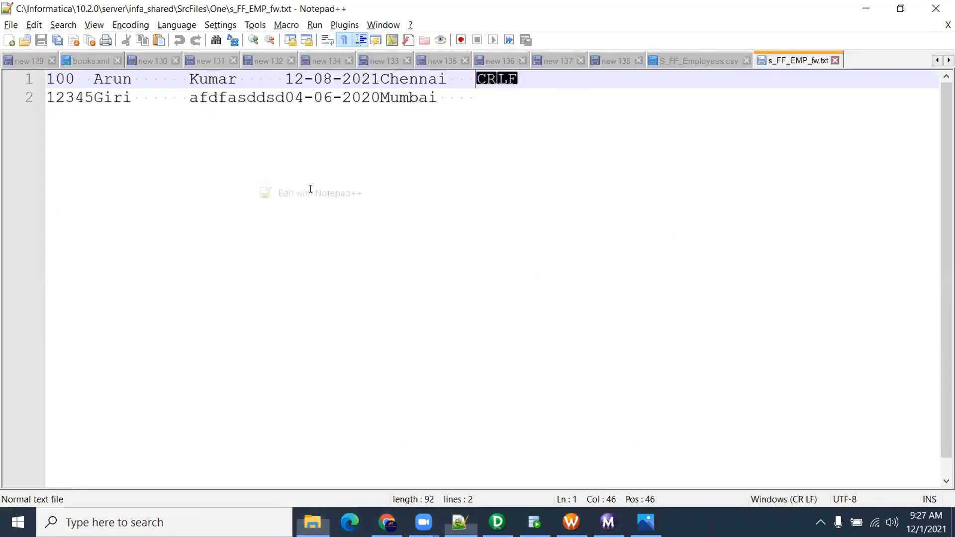
{"action": "left_click", "coordinate": [123, 26]}
{"action": "key", "text": "Right"}
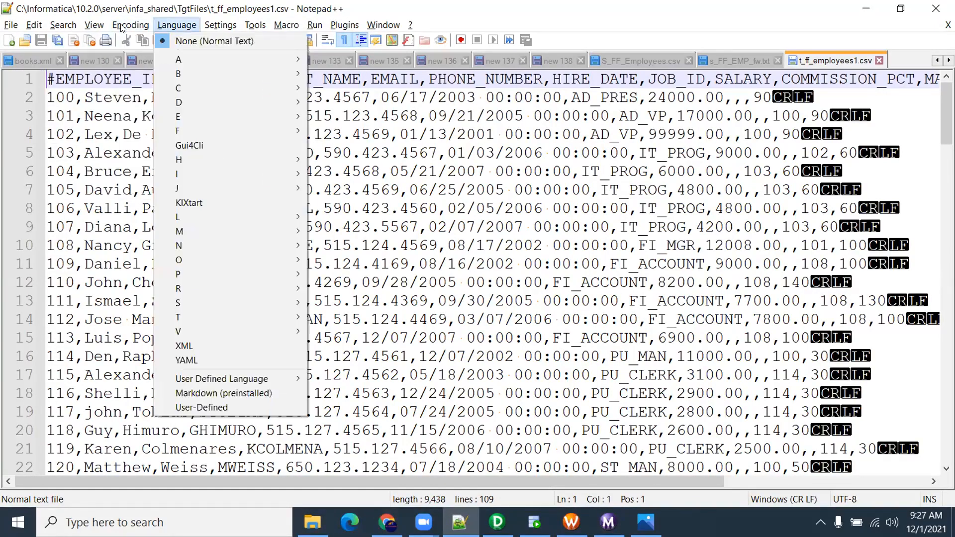
{"action": "key", "text": "Left"}
{"action": "key", "text": "Left"}
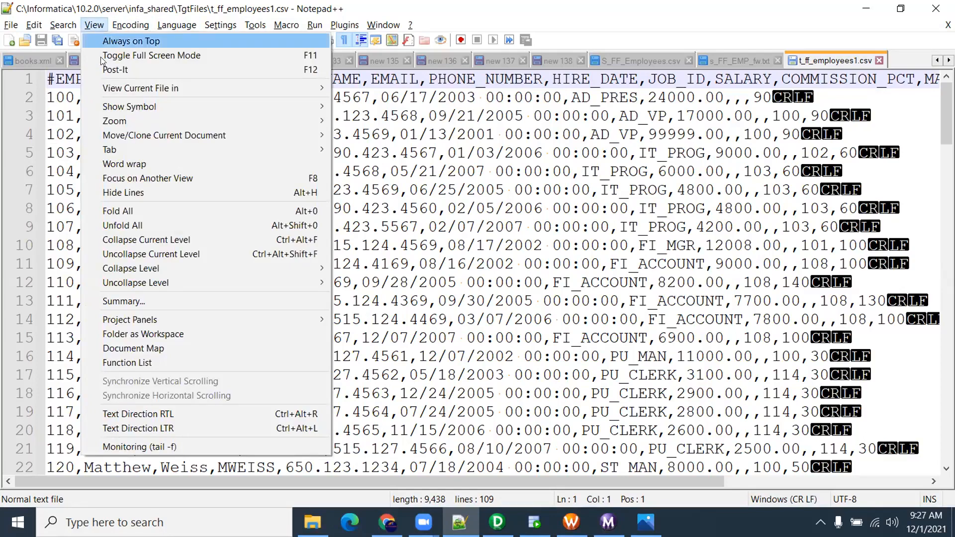
{"action": "mouse_move", "coordinate": [294, 107]}
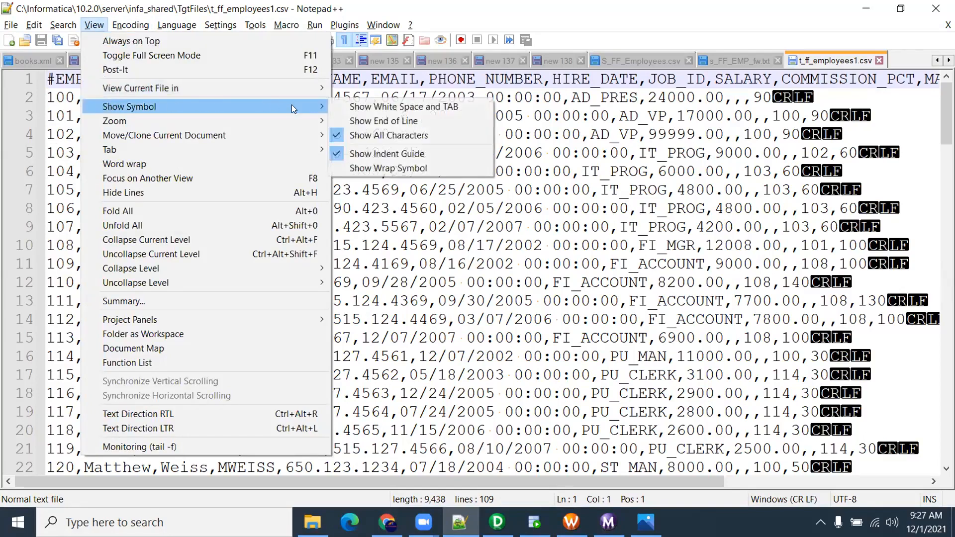
{"action": "left_click", "coordinate": [349, 136]}
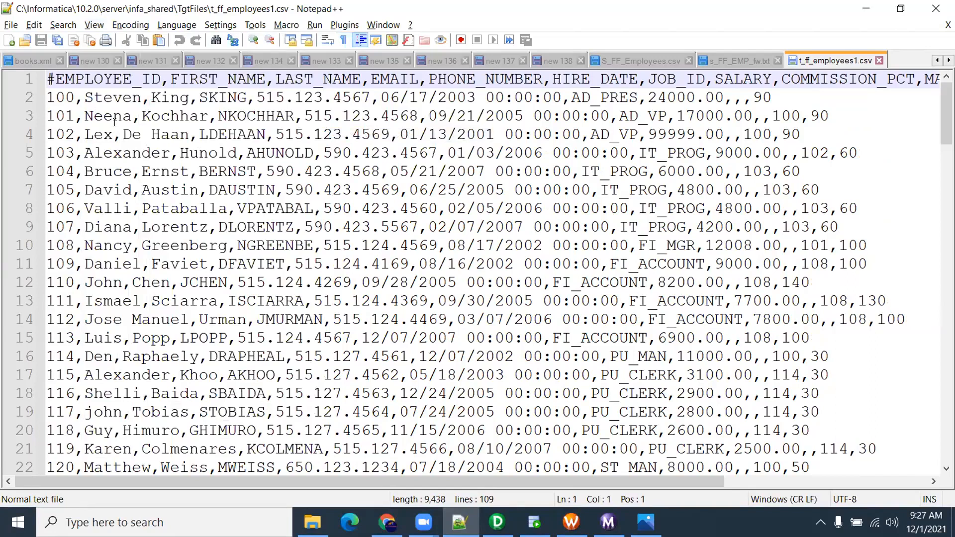
Examine the # header marker and the 06/17/2003 00:00:00 hire date on line 2
{"action": "left_click_drag", "start_coordinate": [56, 79], "coordinate": [35, 83]}
{"action": "key", "text": "Right"}
{"action": "key", "text": "shift+Left"}
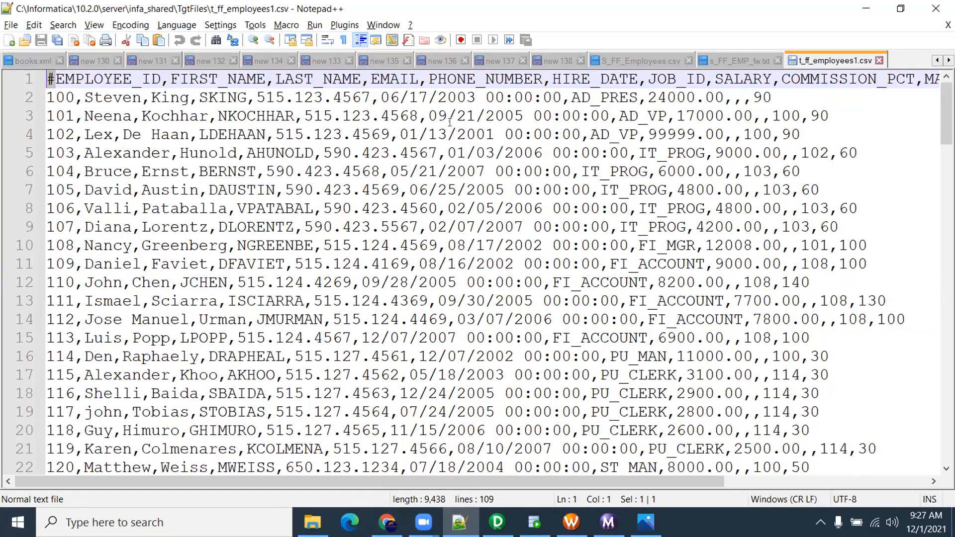
{"action": "double_click", "coordinate": [390, 97]}
{"action": "key", "text": "shift+Right"}
{"action": "key", "text": "shift+Right"}
{"action": "key", "text": "shift+Right"}
{"action": "key", "text": "shift+Right"}
{"action": "key", "text": "shift+Right"}
{"action": "key", "text": "shift+Right"}
{"action": "key", "text": "shift+Right"}
{"action": "key", "text": "shift+Right"}
{"action": "key", "text": "shift+Right"}
{"action": "key", "text": "shift+Right"}
{"action": "key", "text": "shift+Right"}
{"action": "key", "text": "shift+Right"}
{"action": "key", "text": "shift+Right"}
{"action": "key", "text": "shift+Right"}
{"action": "key", "text": "shift+Right"}
{"action": "key", "text": "shift+Right"}
{"action": "key", "text": "shift+Right"}
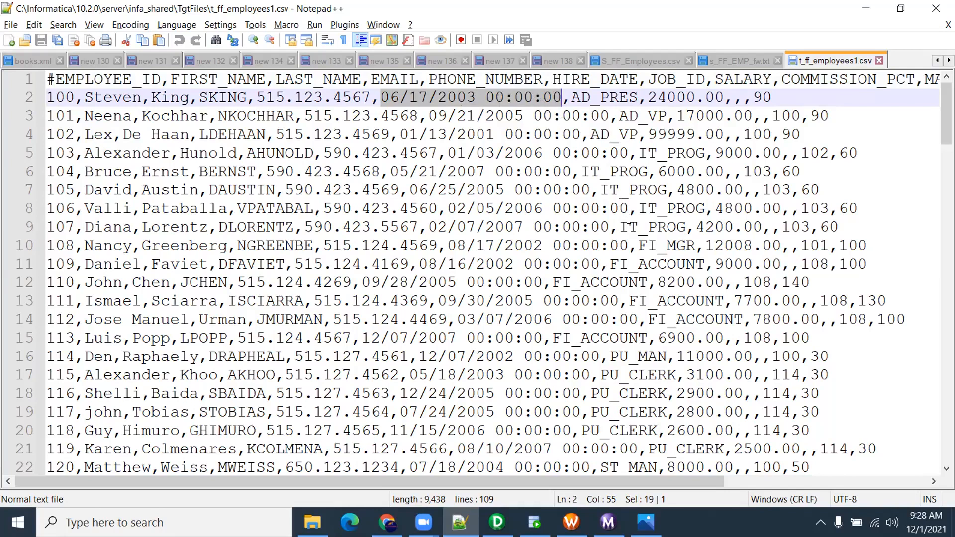
{"action": "left_click_drag", "start_coordinate": [476, 97], "coordinate": [561, 98]}
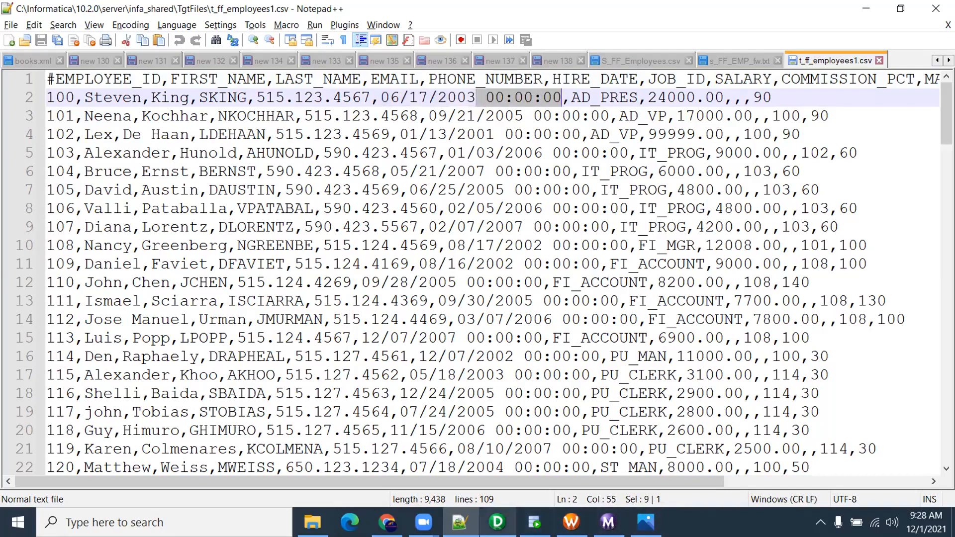
{"action": "left_click", "coordinate": [497, 522]}
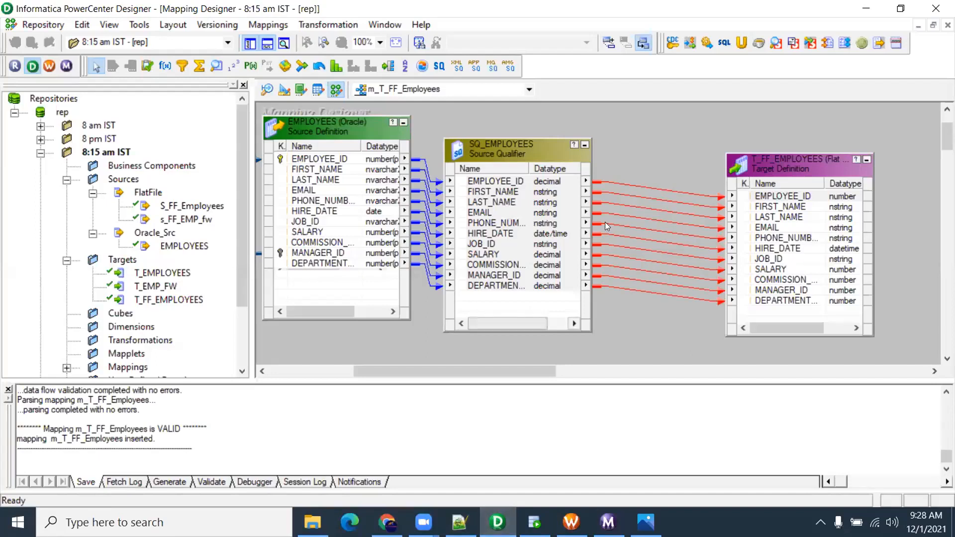
Review the T_FF_EMPLOYEES target's datetime format settings, closing without changes
{"action": "left_click", "coordinate": [641, 164]}
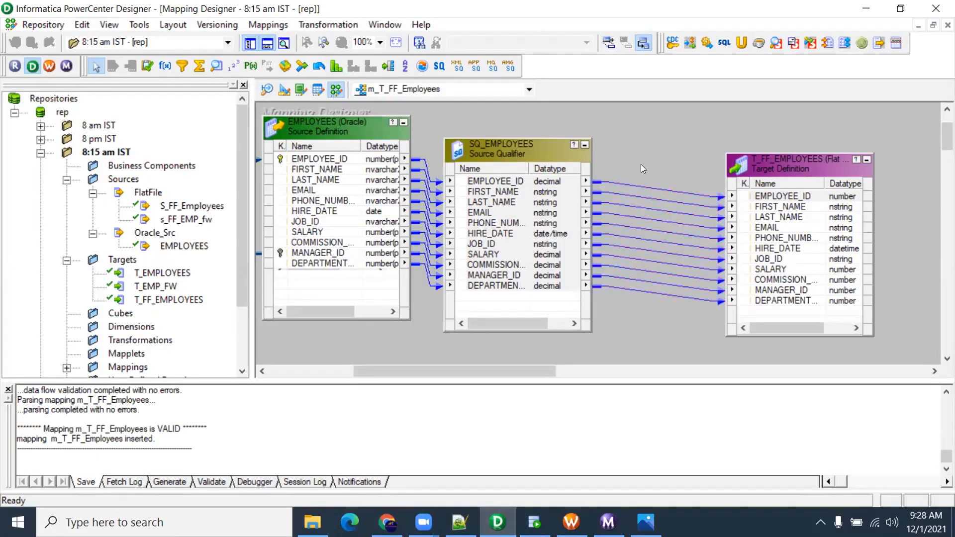
{"action": "left_click", "coordinate": [284, 89]}
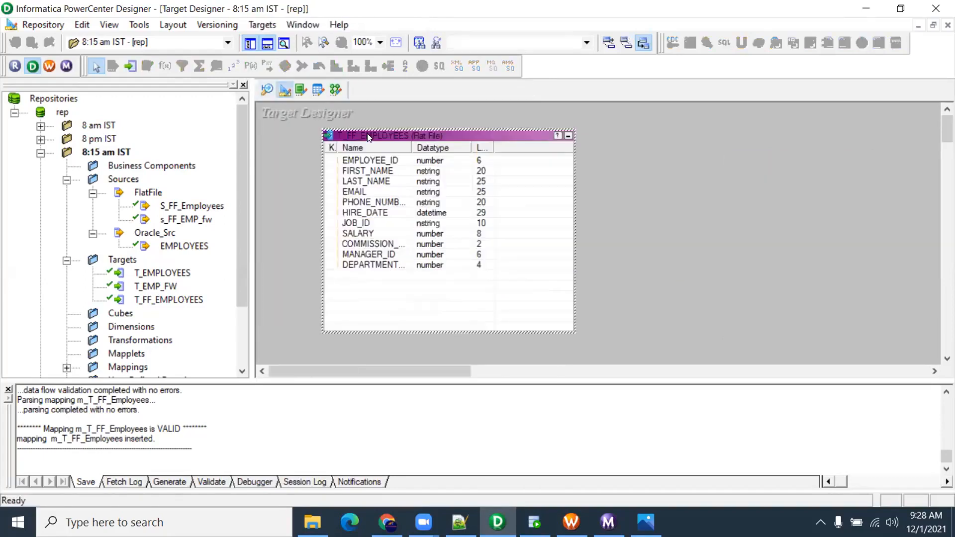
{"action": "double_click", "coordinate": [397, 158]}
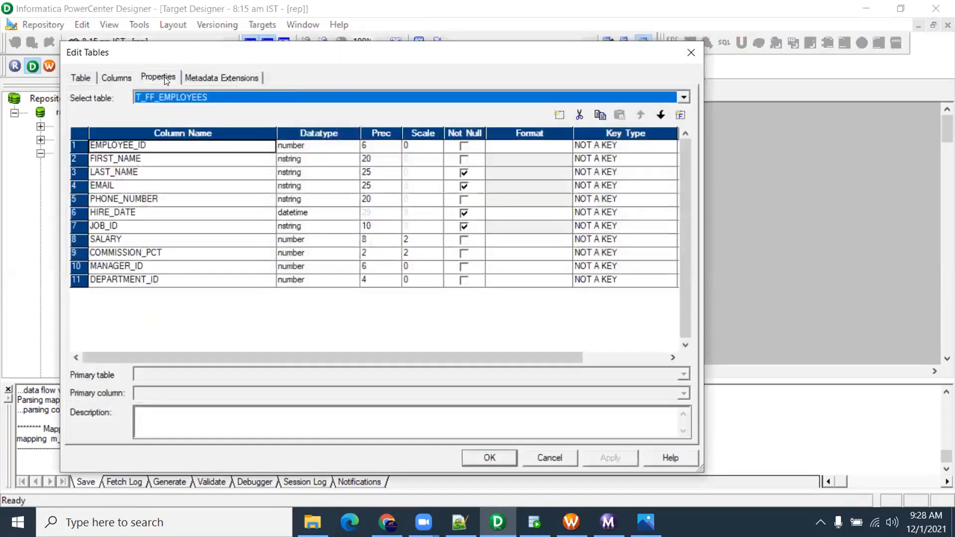
{"action": "left_click", "coordinate": [158, 77]}
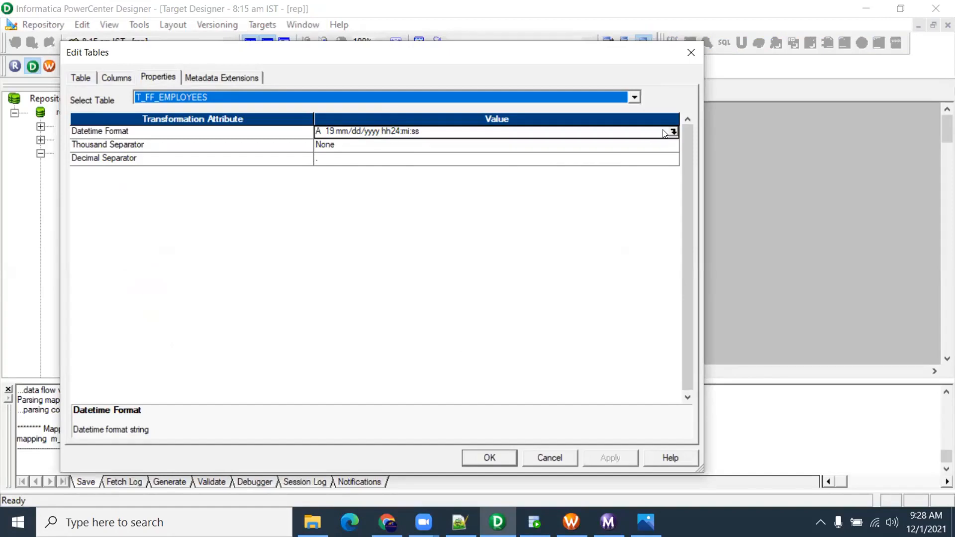
{"action": "left_click", "coordinate": [691, 52]}
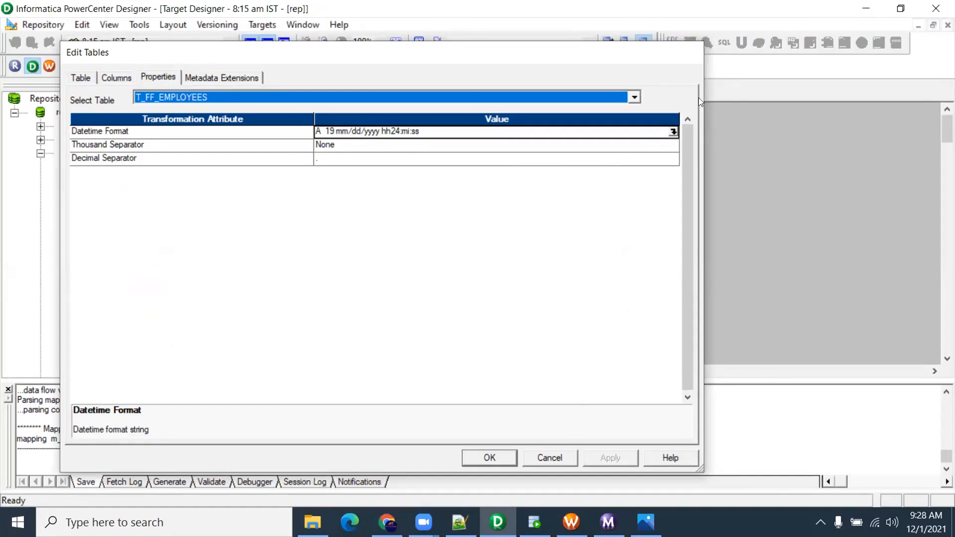
Close t_ff_employees1.csv in Notepad++ and return to the TgtFiles folder
{"action": "key", "text": "alt+Tab"}
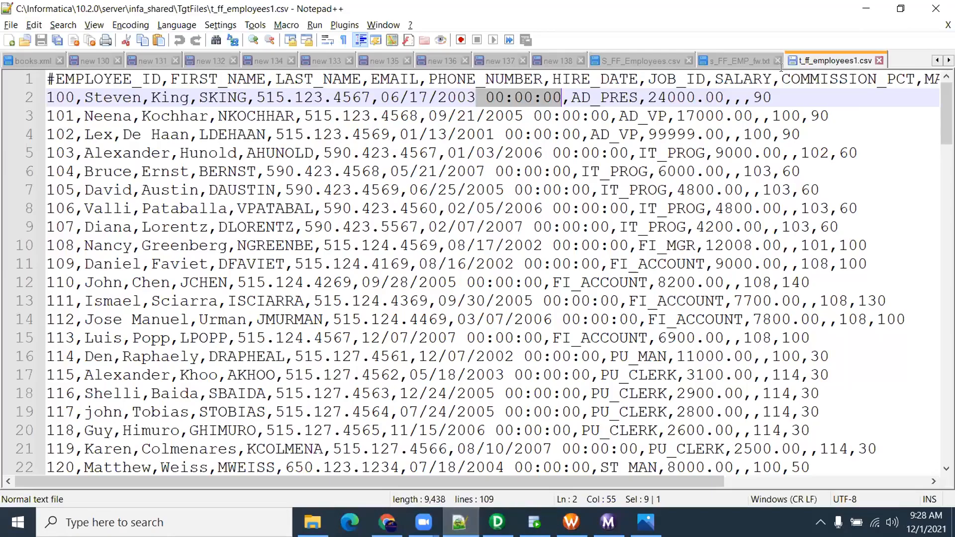
{"action": "left_click", "coordinate": [879, 60]}
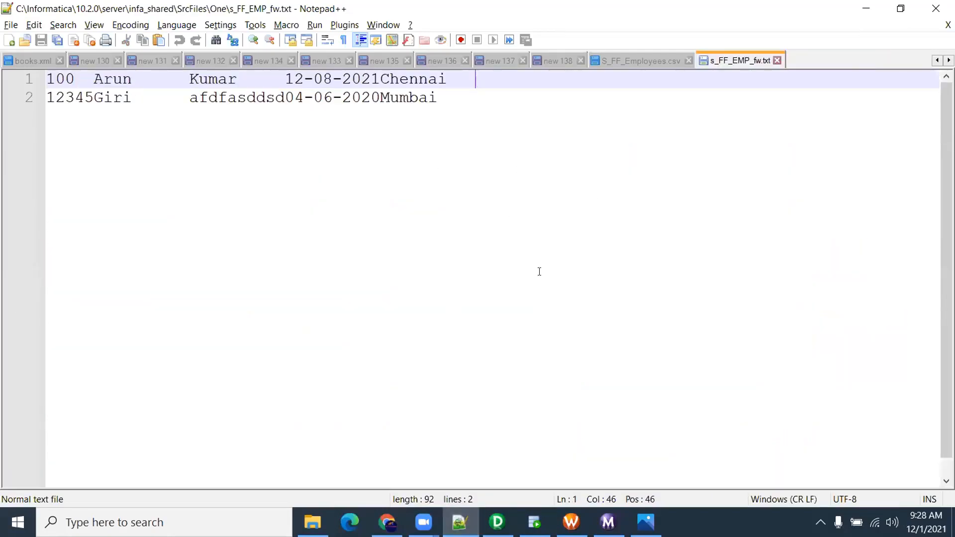
{"action": "left_click", "coordinate": [312, 522]}
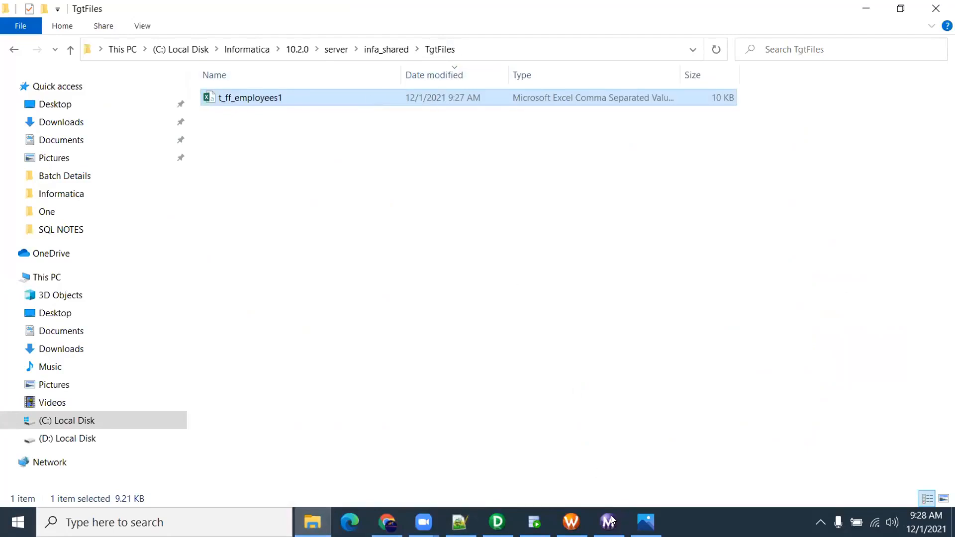
Run wf_T_FF_Employees again from the workflow canvas
{"action": "left_click", "coordinate": [570, 522]}
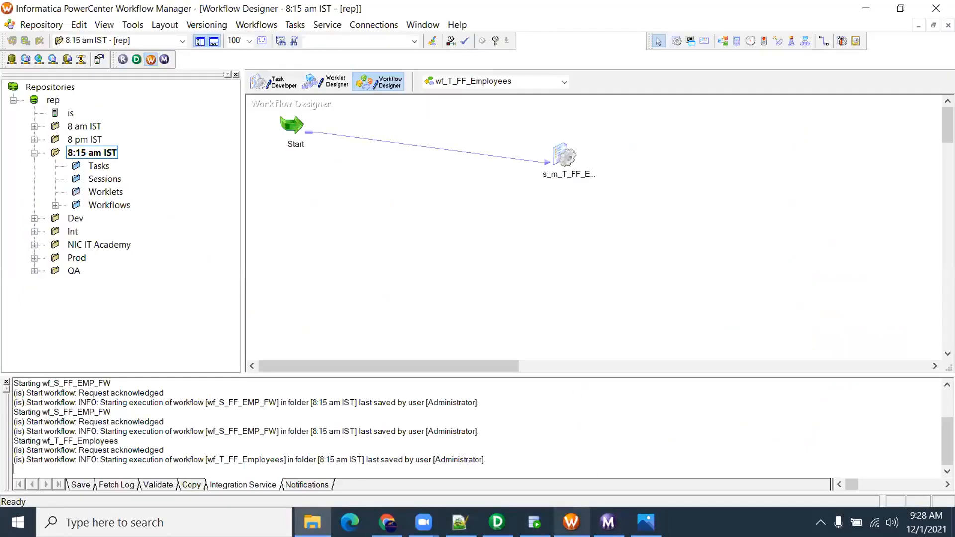
{"action": "right_click", "coordinate": [441, 206]}
{"action": "left_click", "coordinate": [507, 377]}
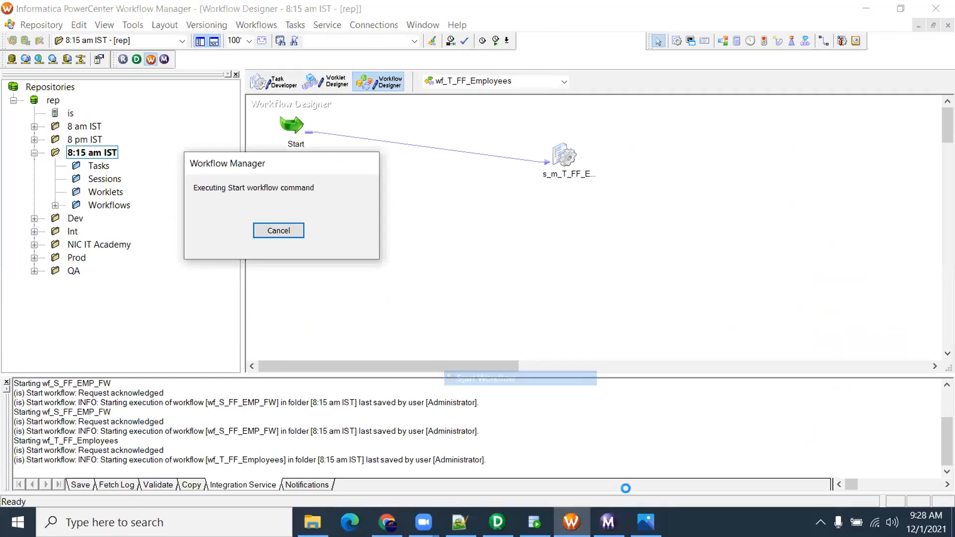
Track the run in Workflow Monitor and arrange TgtFiles to show the rewritten t_ff_employees1
{"action": "left_click", "coordinate": [312, 523]}
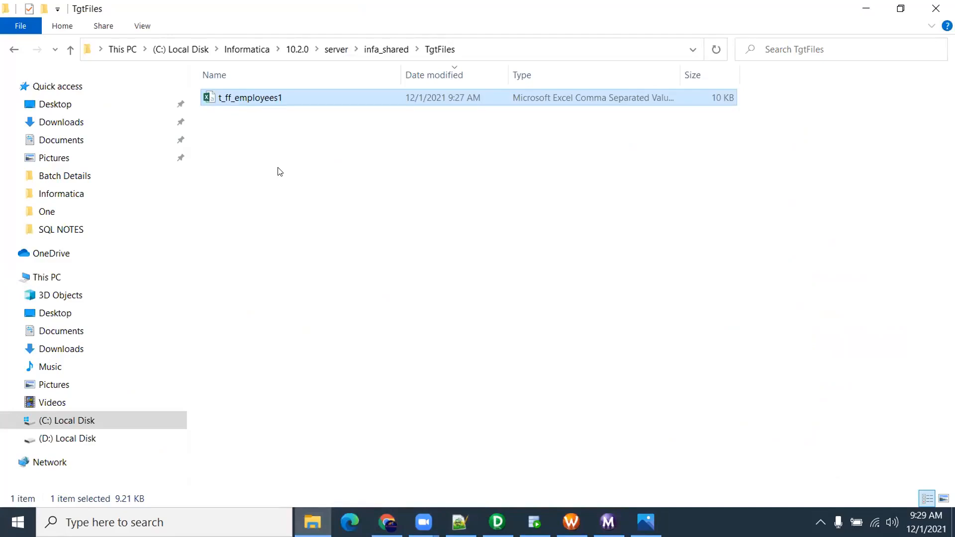
{"action": "left_click", "coordinate": [571, 522]}
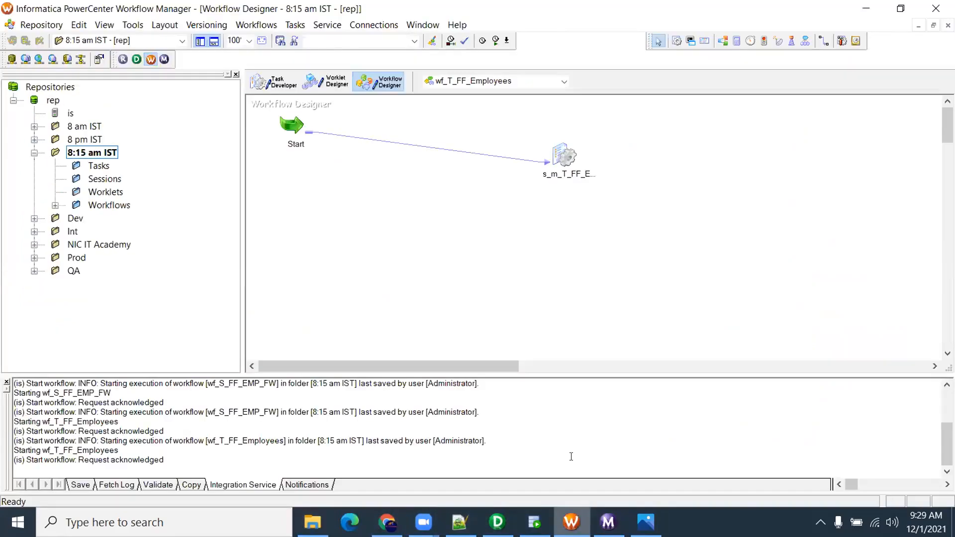
{"action": "left_click", "coordinate": [321, 517]}
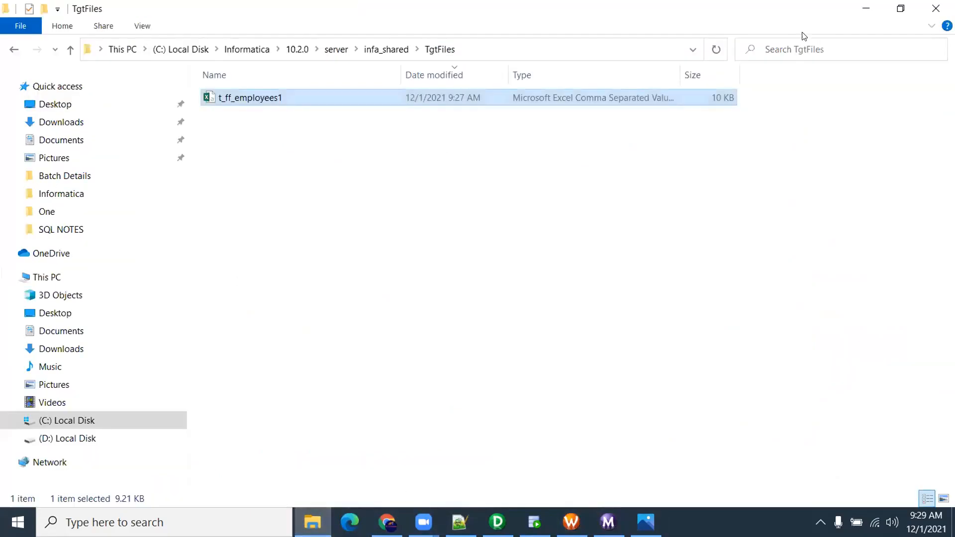
{"action": "left_click", "coordinate": [900, 8]}
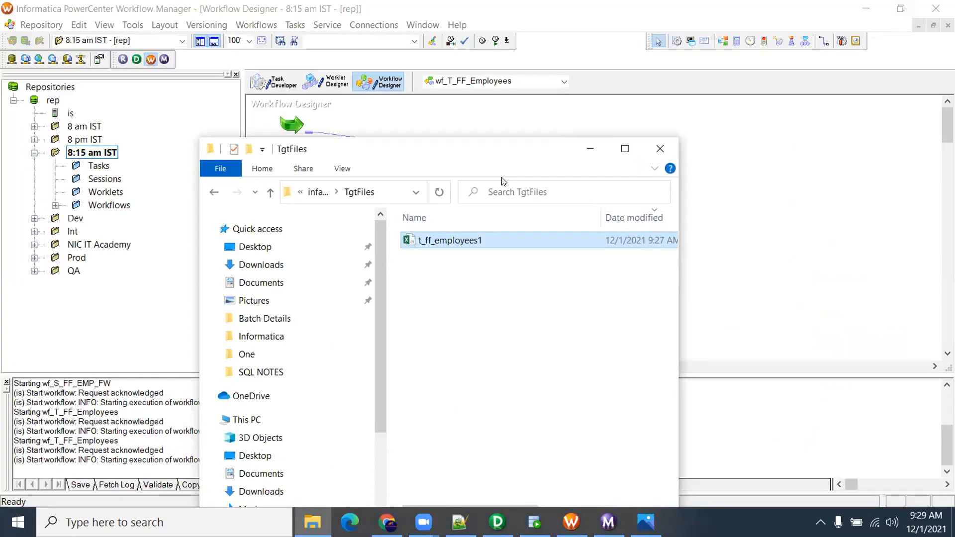
{"action": "left_click", "coordinate": [607, 522]}
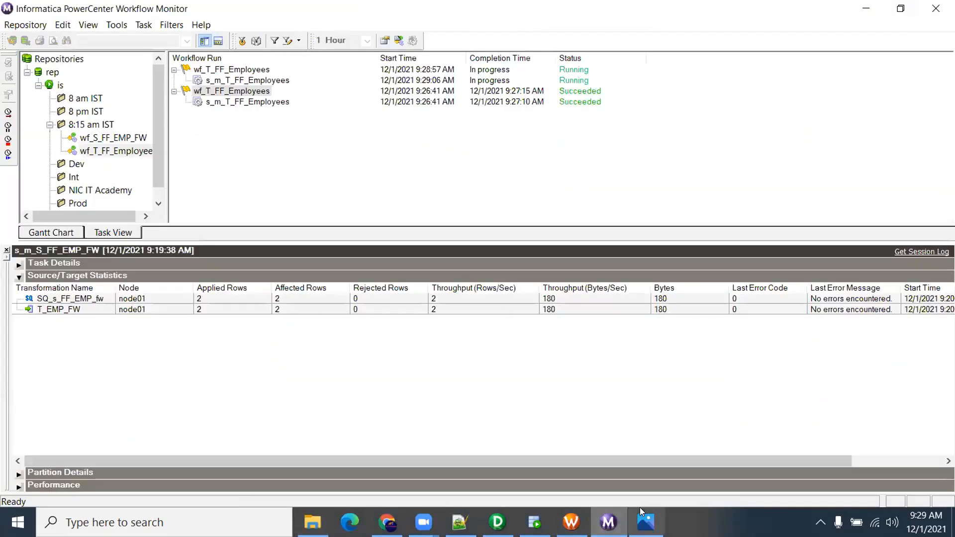
{"action": "left_click", "coordinate": [312, 523]}
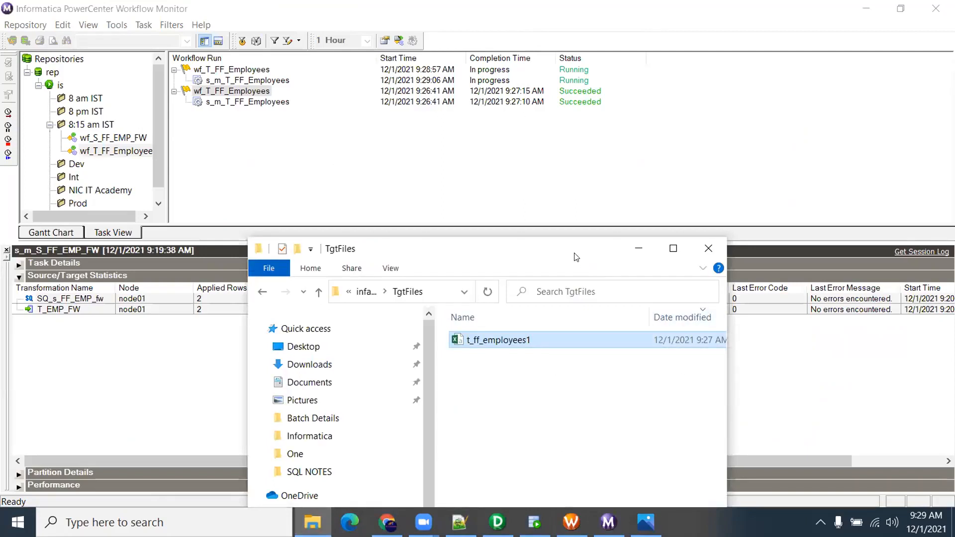
{"action": "left_click_drag", "start_coordinate": [573, 253], "coordinate": [452, 245]}
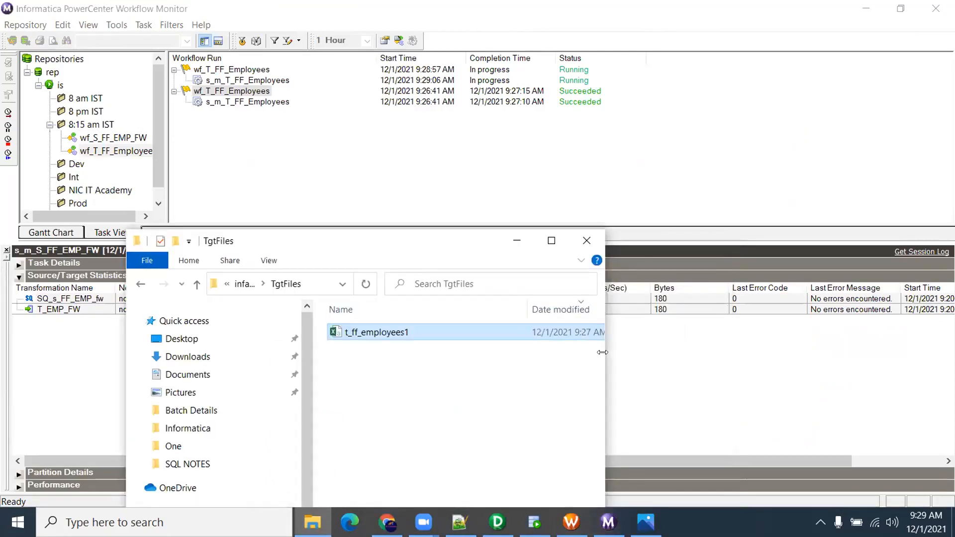
{"action": "left_click_drag", "start_coordinate": [602, 352], "coordinate": [735, 352]}
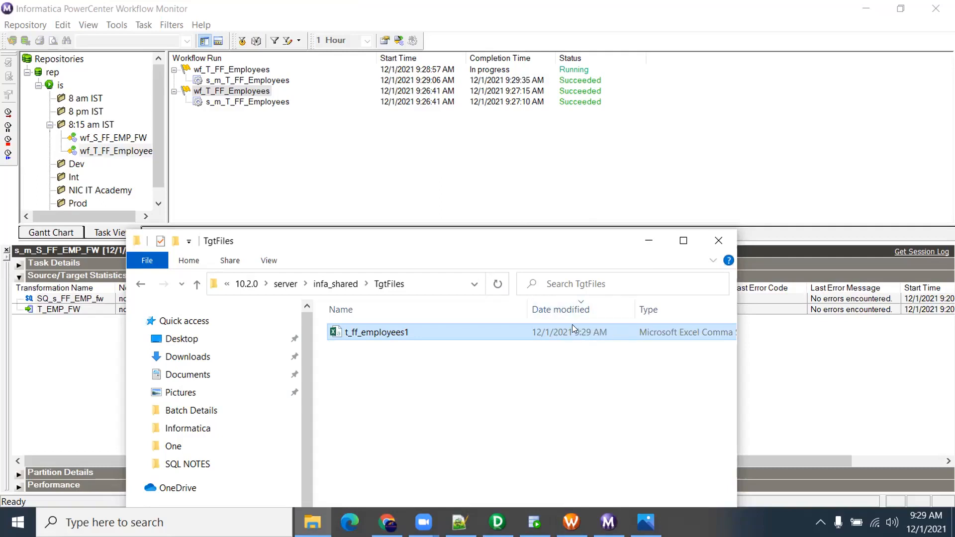
{"action": "right_click", "coordinate": [400, 328]}
Open t_ff_employees1 in Notepad++ and confirm it ends at blank line 109
{"action": "left_click", "coordinate": [472, 223]}
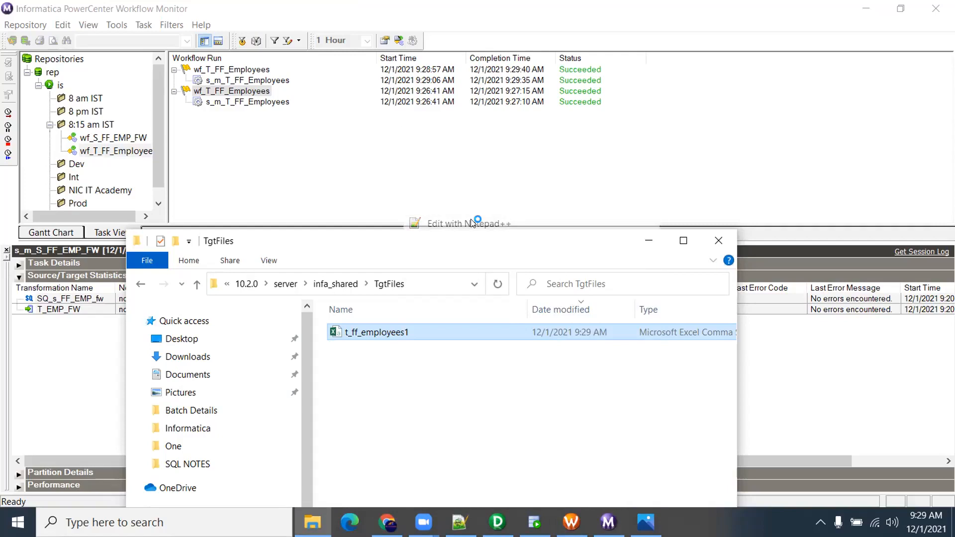
{"action": "scroll", "coordinate": [477, 272], "scroll_direction": "down", "scroll_amount": 1}
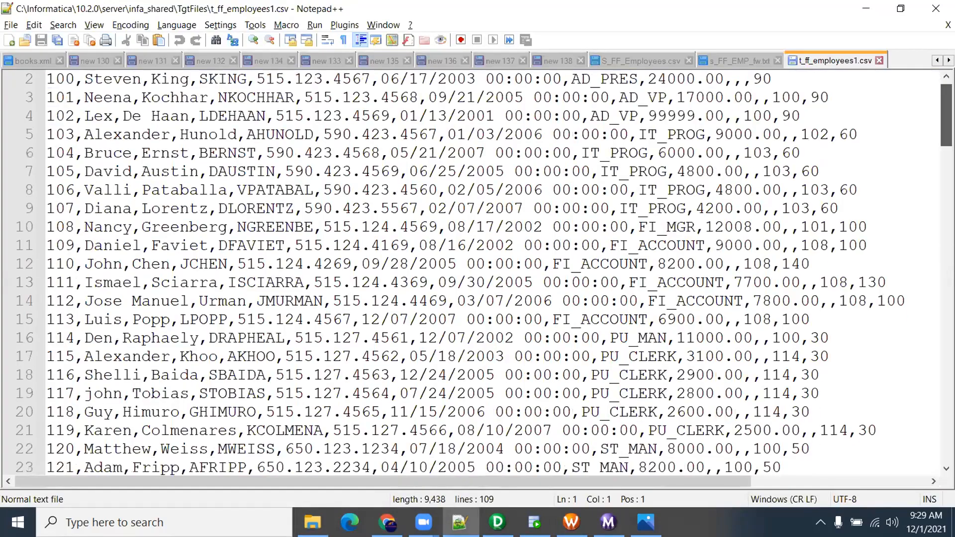
{"action": "scroll", "coordinate": [301, 291], "scroll_direction": "down", "scroll_amount": 20}
{"action": "scroll", "coordinate": [300, 292], "scroll_direction": "up", "scroll_amount": 3}
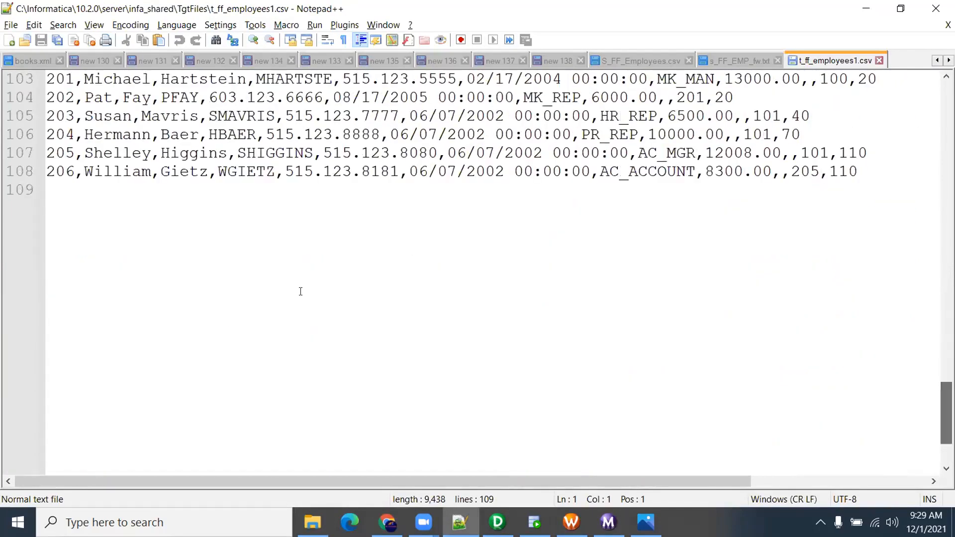
{"action": "left_click", "coordinate": [67, 189]}
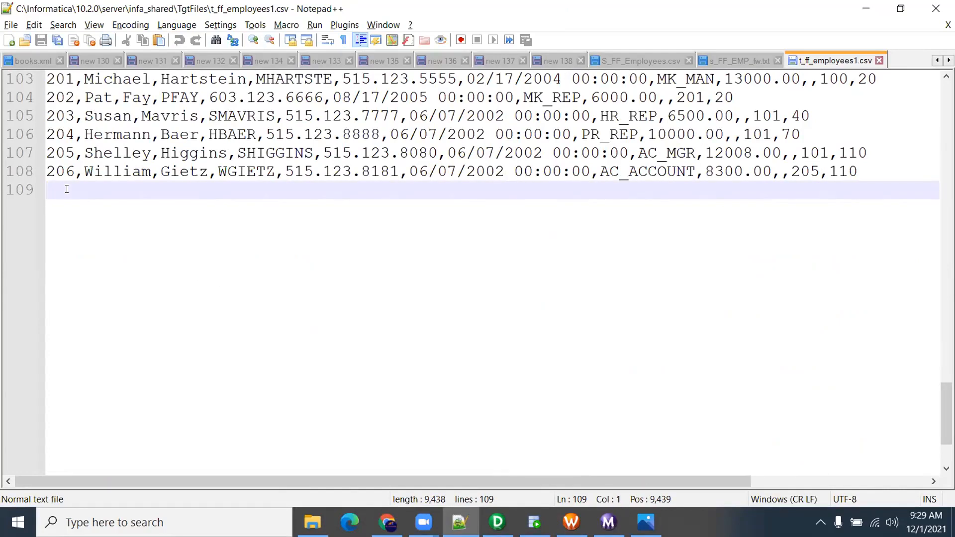
Close the t_ff_employees1.csv, s_FF_EMP_fw.txt and S_FF_Employees.csv tabs
{"action": "left_click", "coordinate": [879, 61]}
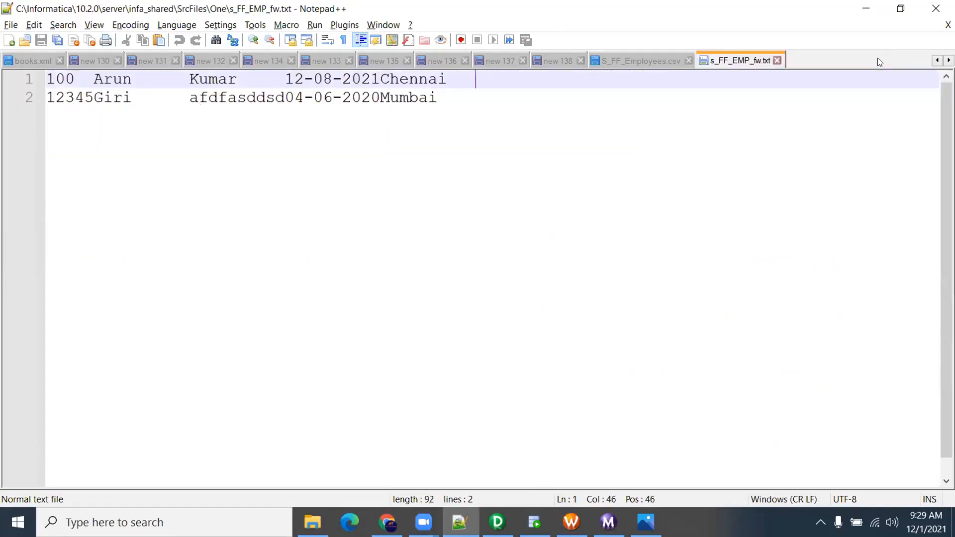
{"action": "left_click", "coordinate": [776, 61]}
{"action": "left_click", "coordinate": [638, 60]}
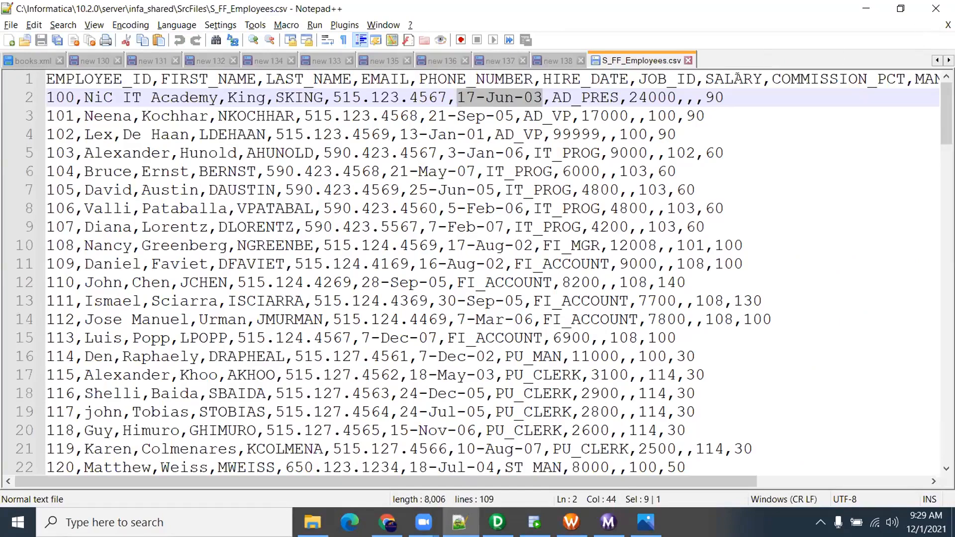
{"action": "left_click", "coordinate": [688, 60]}
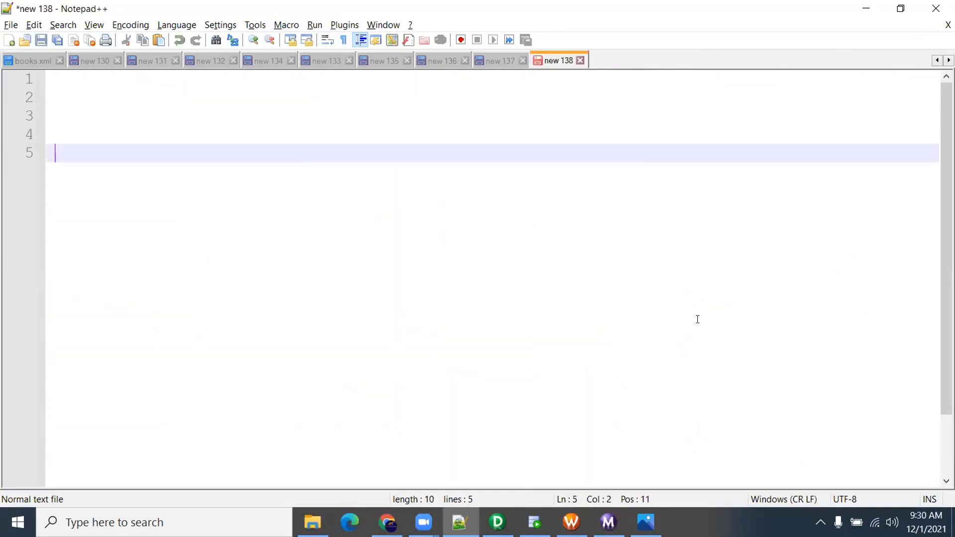
{"action": "left_click", "coordinate": [571, 522]}
Enable Append if Exists for the T_FF_EMPLOYEES target in session s_m_T_FF_Employees
{"action": "left_click", "coordinate": [570, 152]}
{"action": "double_click", "coordinate": [571, 153]}
{"action": "left_click", "coordinate": [251, 69]}
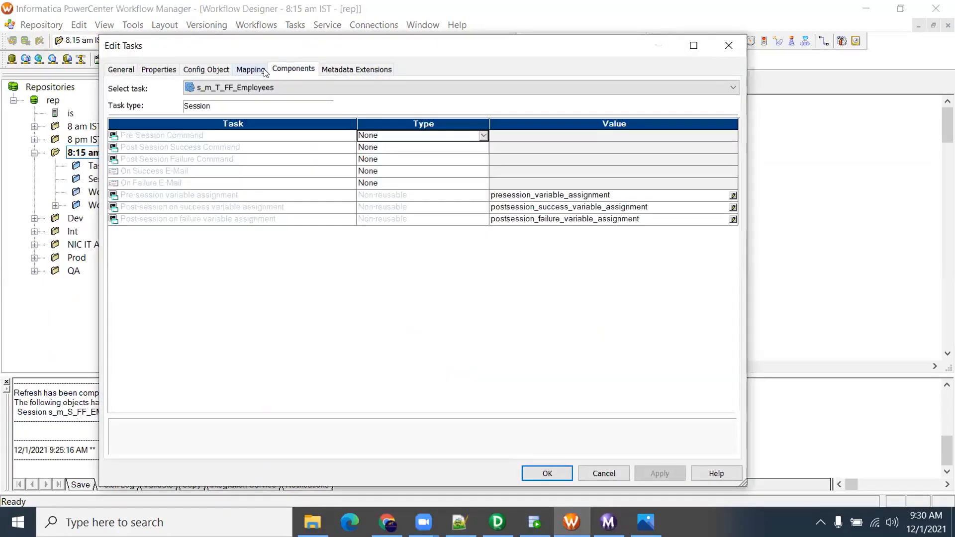
{"action": "left_click", "coordinate": [171, 199]}
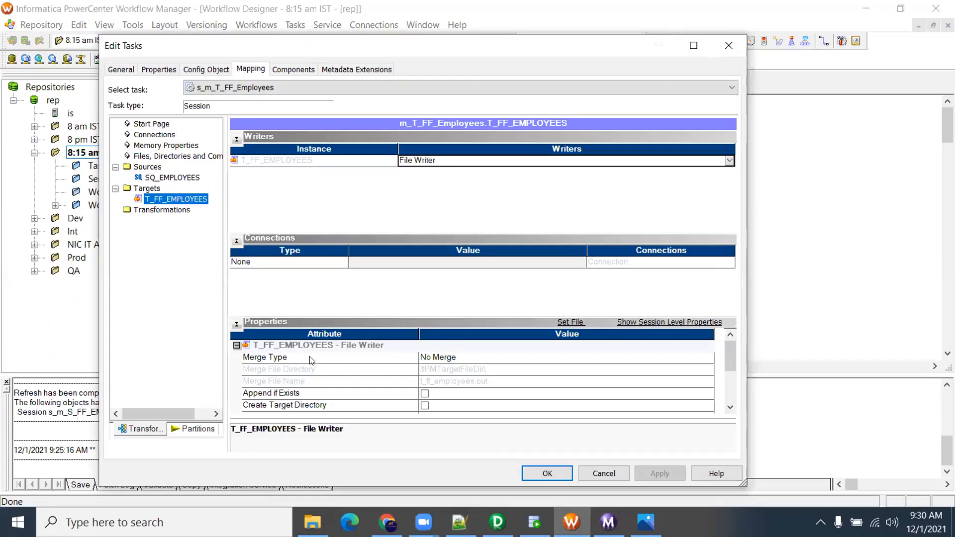
{"action": "left_click", "coordinate": [273, 393]}
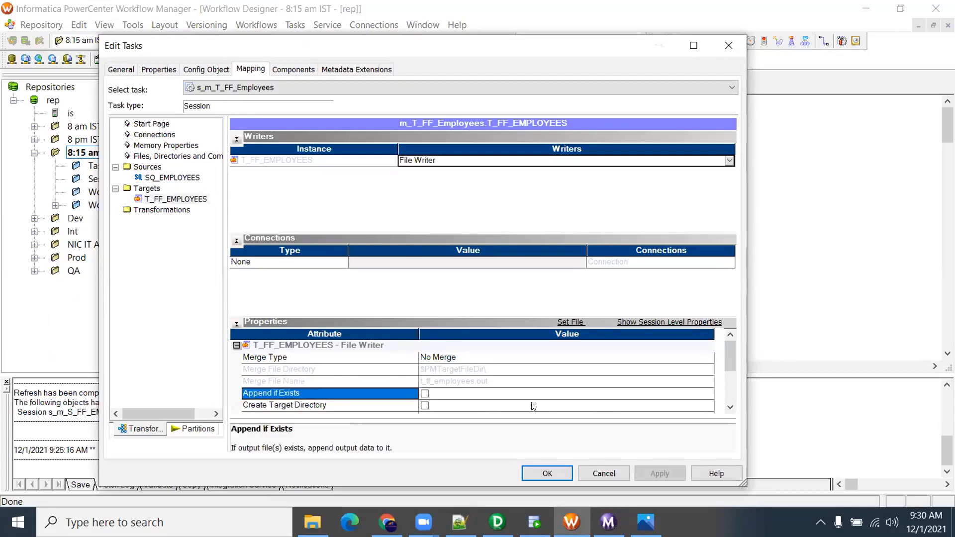
{"action": "left_click", "coordinate": [730, 407]}
{"action": "left_click", "coordinate": [729, 408]}
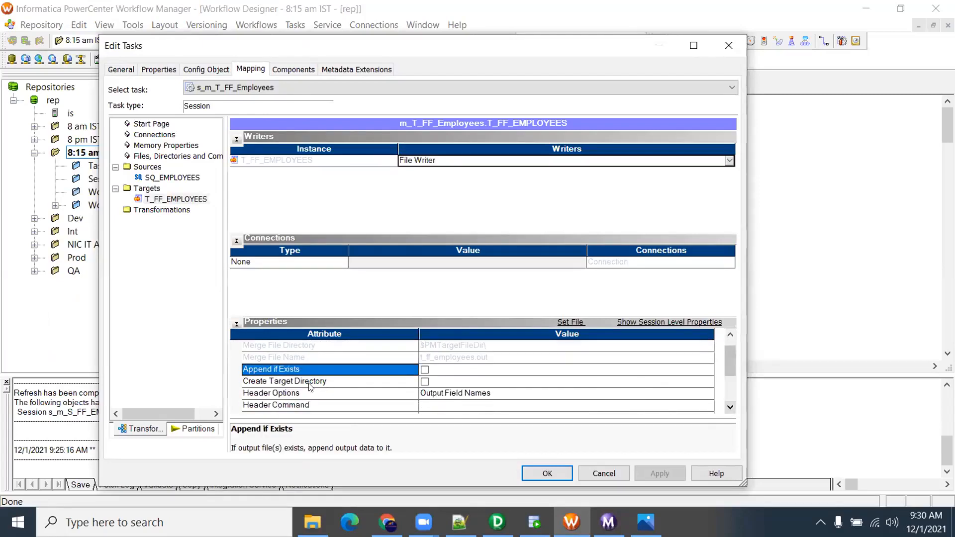
{"action": "left_click", "coordinate": [425, 370]}
{"action": "left_click", "coordinate": [655, 473]}
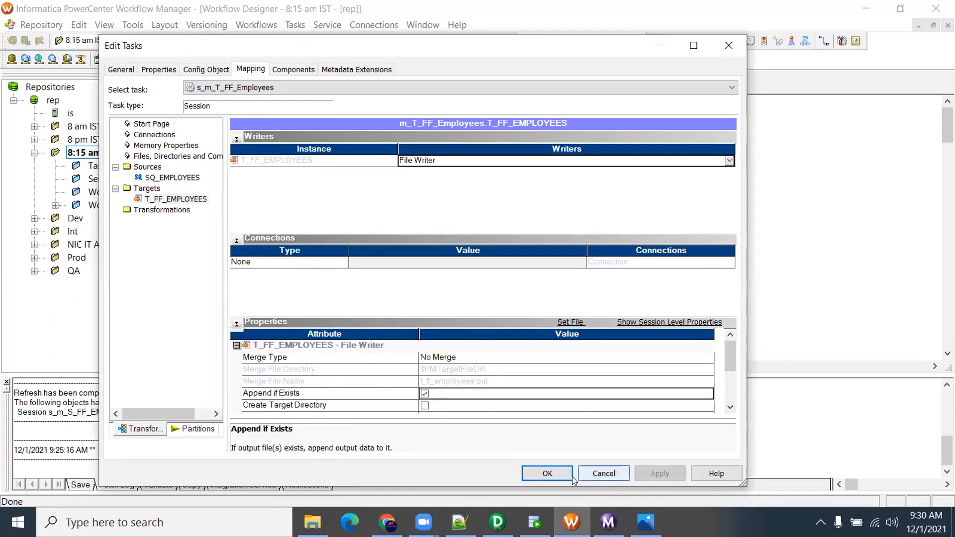
{"action": "left_click", "coordinate": [546, 473]}
Save wf_T_FF_Employees and start it again
{"action": "key", "text": "ctrl+s"}
{"action": "right_click", "coordinate": [482, 239]}
{"action": "left_click", "coordinate": [605, 379]}
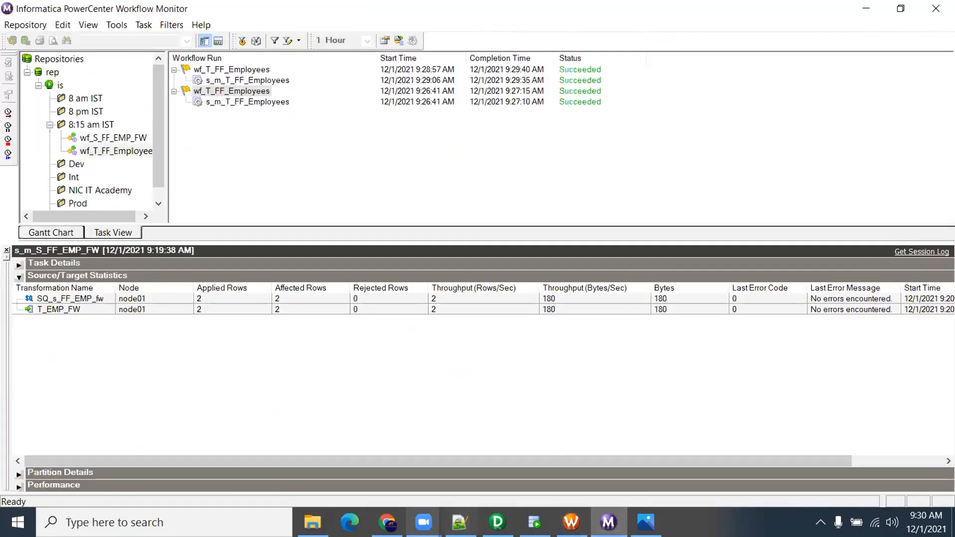
In TgtFiles, confirm t_ff_employees1 was rewritten at 9:30 AM and select it
{"action": "key", "text": "alt+Tab"}
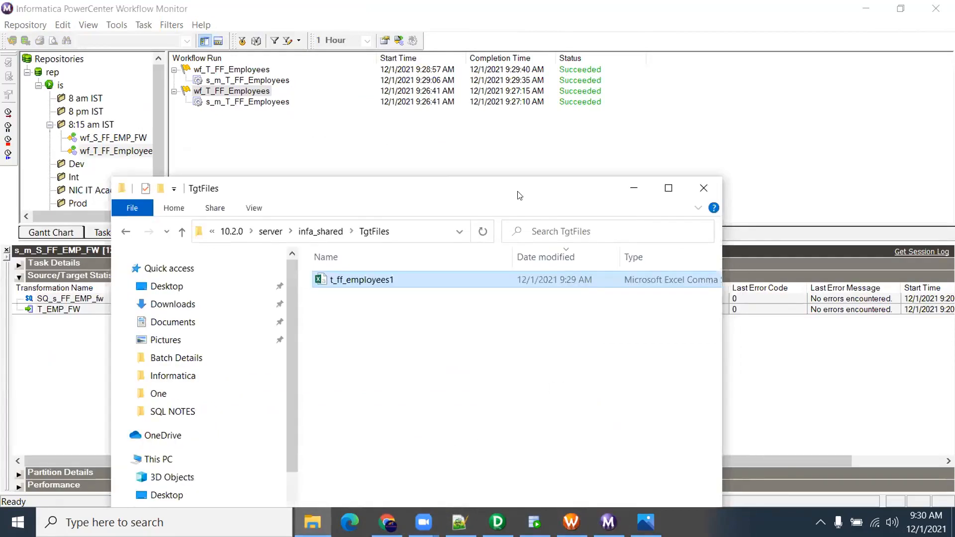
{"action": "left_click", "coordinate": [377, 309]}
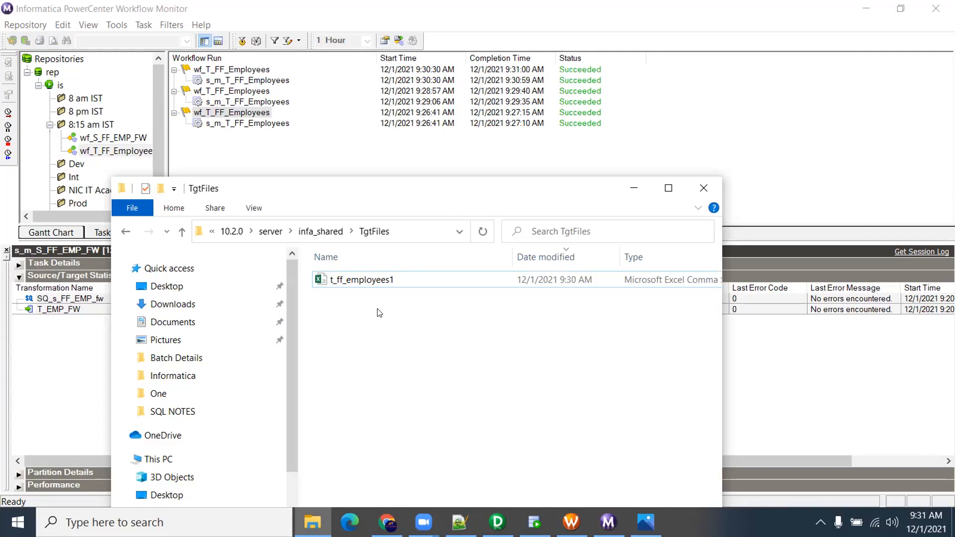
{"action": "left_click", "coordinate": [396, 287]}
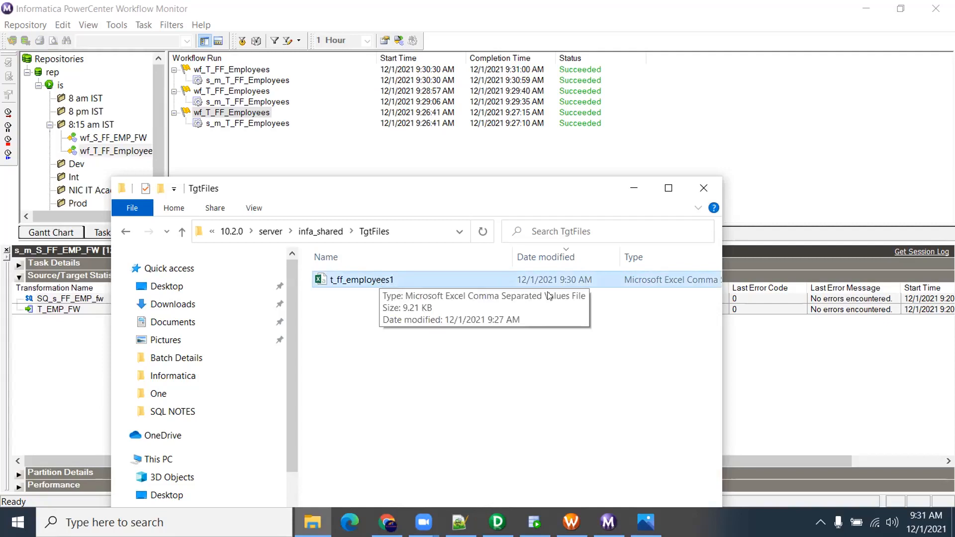
Open t_ff_employees1.csv in Notepad++ and check its last record, employee 206 on line 215
{"action": "right_click", "coordinate": [385, 283]}
{"action": "left_click", "coordinate": [437, 226]}
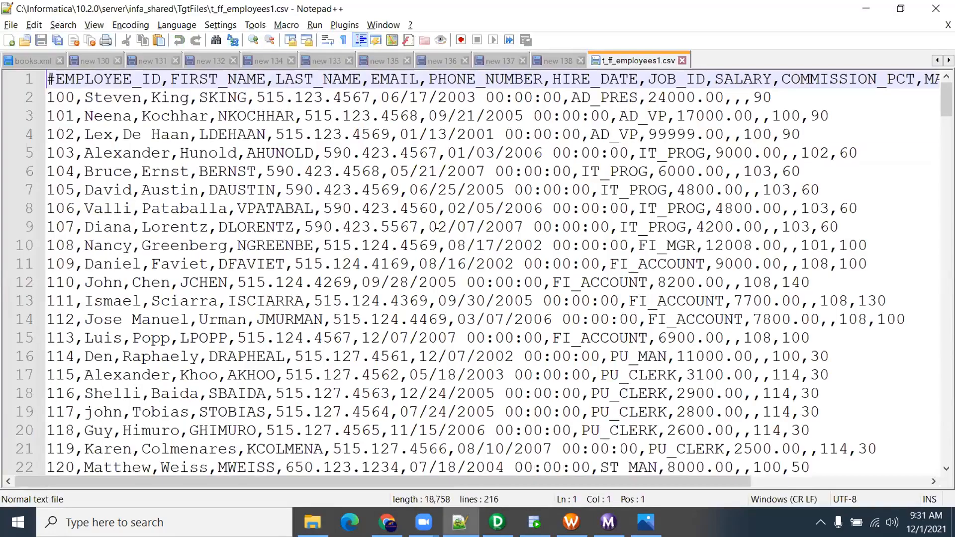
{"action": "left_click_drag", "start_coordinate": [945, 100], "coordinate": [946, 434]}
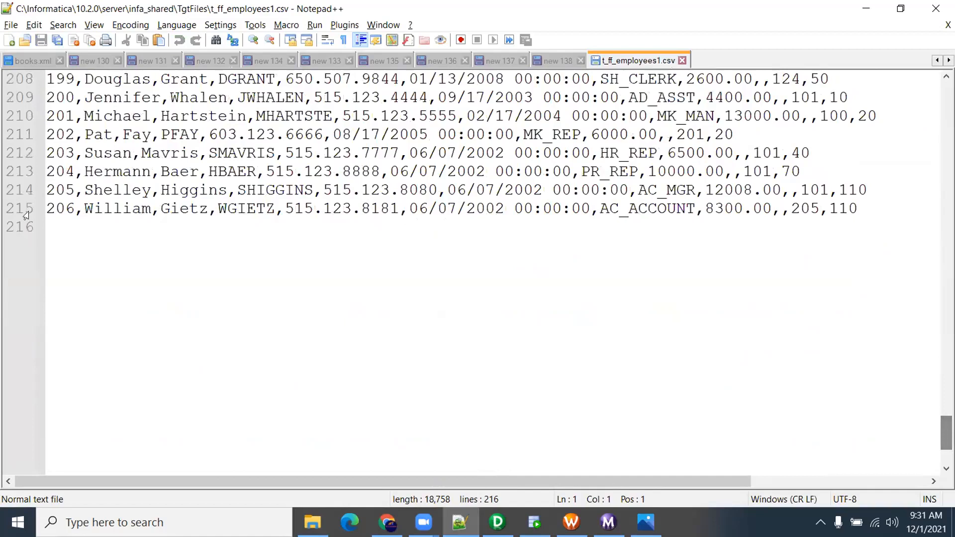
{"action": "left_click_drag", "start_coordinate": [47, 208], "coordinate": [857, 208]}
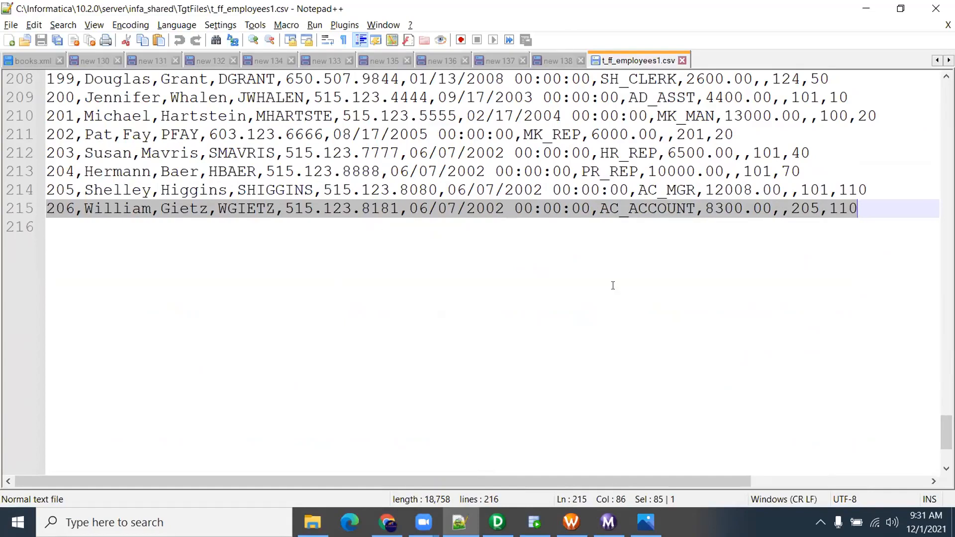
Close the CSV and check that the T_FF_EMPLOYEES target's Merge Type stays No Merge, cancelling changes
{"action": "left_click", "coordinate": [682, 60]}
{"action": "left_click", "coordinate": [571, 522]}
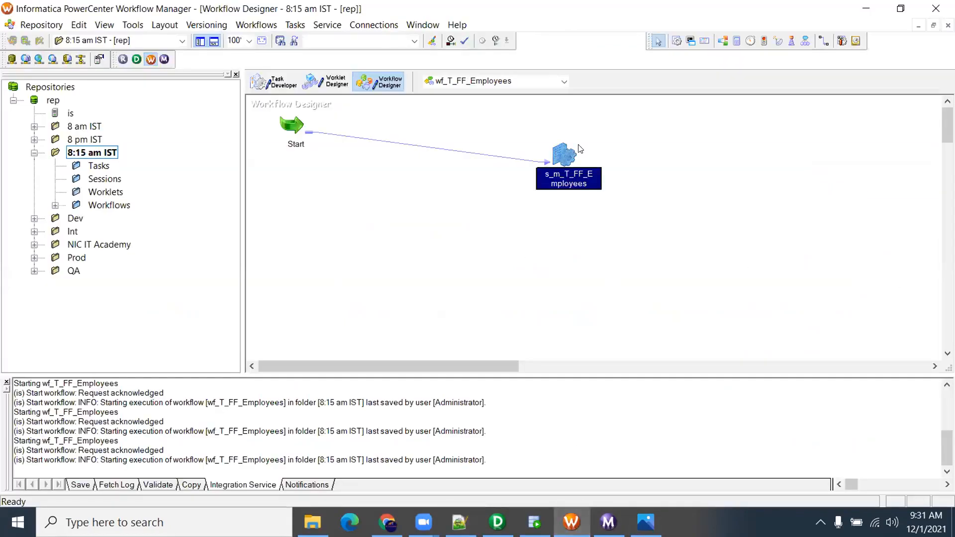
{"action": "double_click", "coordinate": [562, 154]}
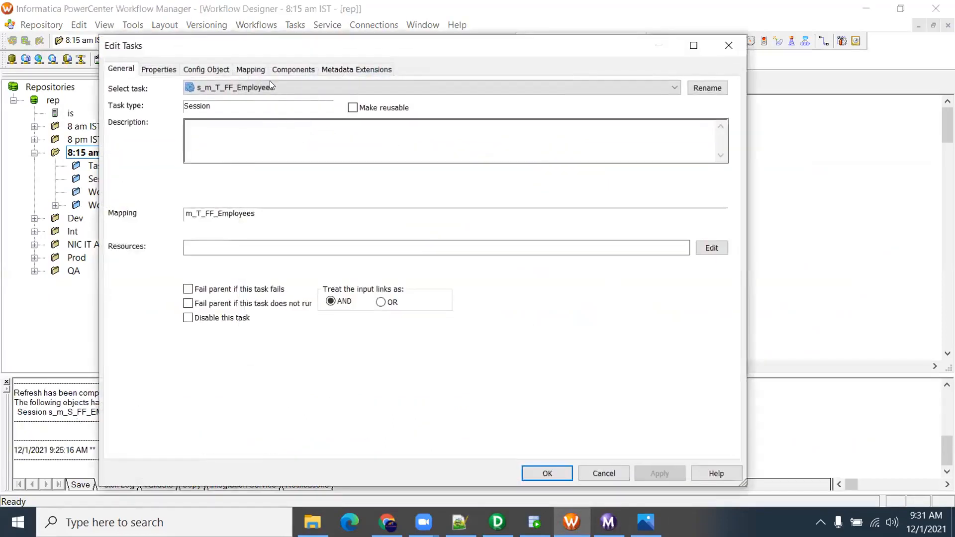
{"action": "left_click", "coordinate": [246, 70]}
{"action": "left_click", "coordinate": [179, 199]}
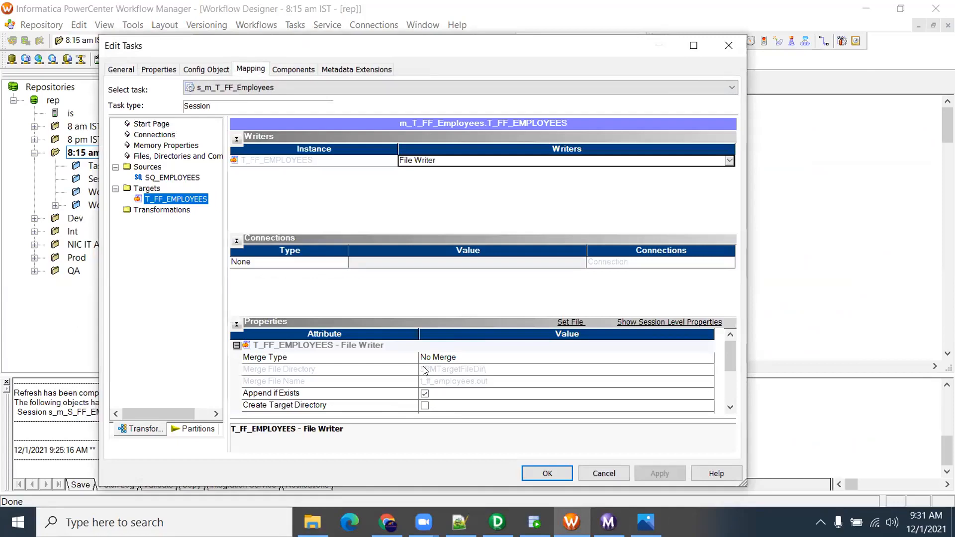
{"action": "left_click", "coordinate": [455, 358]}
{"action": "left_click", "coordinate": [455, 358]}
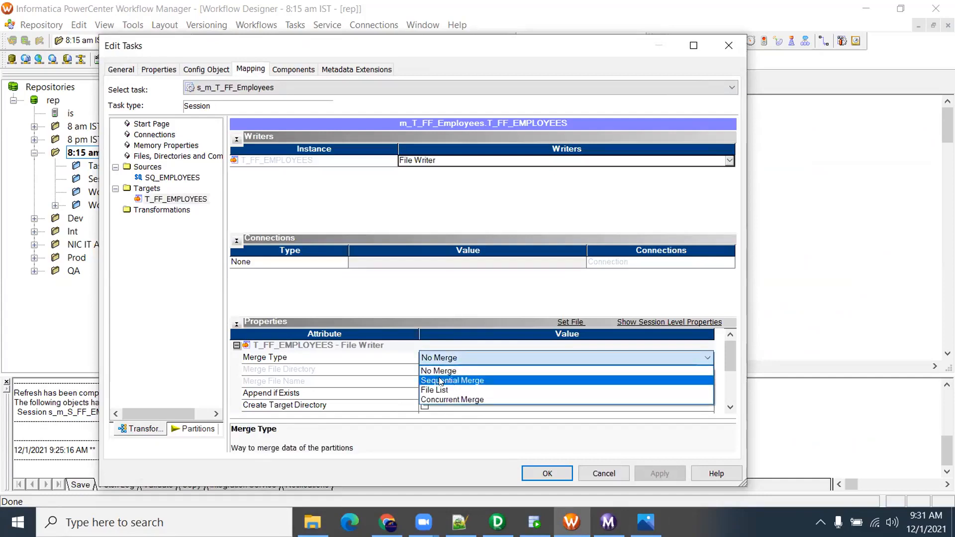
{"action": "left_click", "coordinate": [524, 371]}
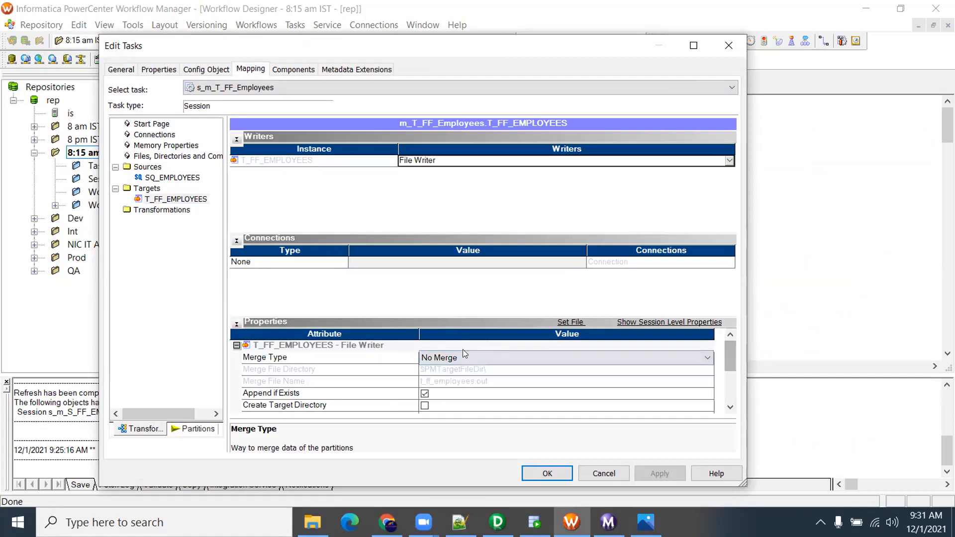
{"action": "left_click_drag", "start_coordinate": [735, 345], "coordinate": [736, 385]}
{"action": "left_click", "coordinate": [604, 472]}
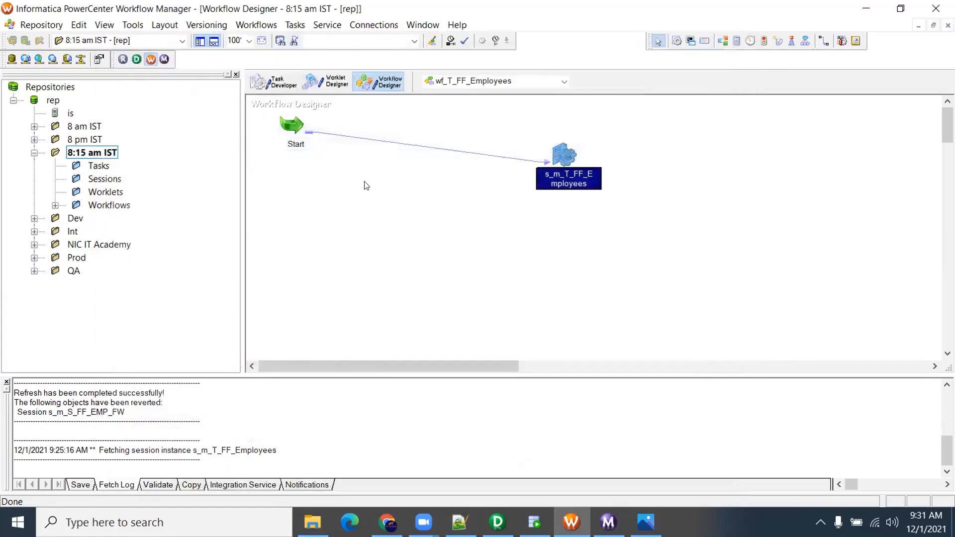
Maximize the File Explorer window and go to the Informatica folder on drive D
{"action": "left_click", "coordinate": [529, 198]}
{"action": "mouse_move", "coordinate": [558, 176]}
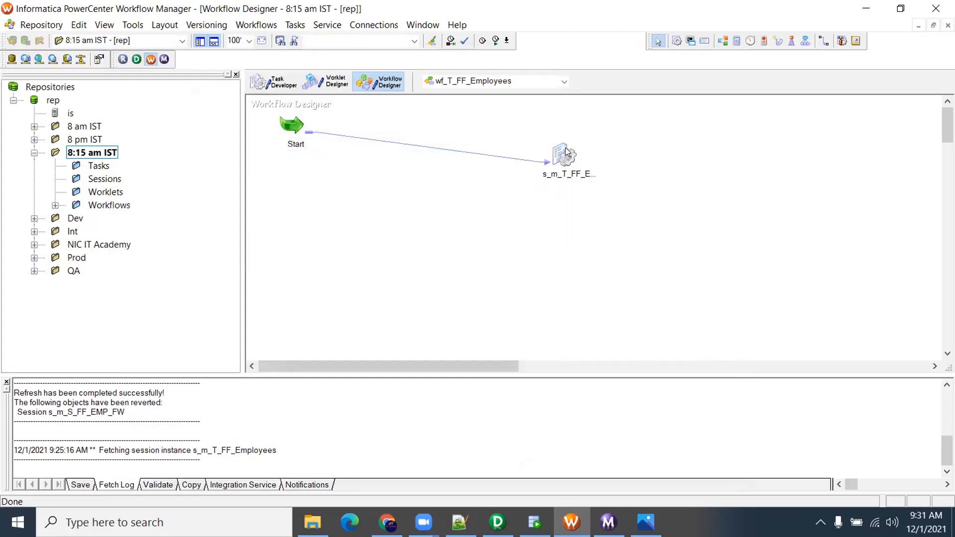
{"action": "mouse_move", "coordinate": [565, 150]}
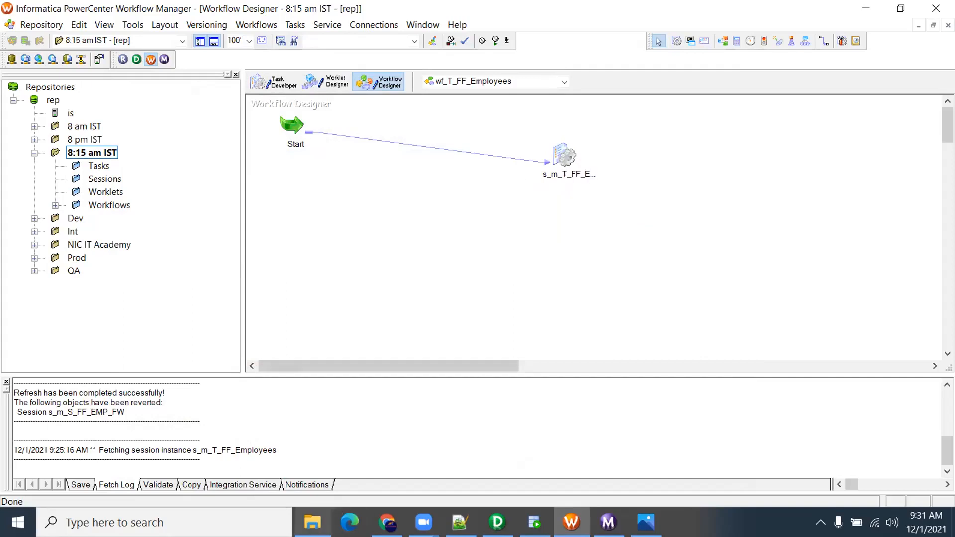
{"action": "left_click", "coordinate": [312, 522]}
{"action": "double_click", "coordinate": [431, 193]}
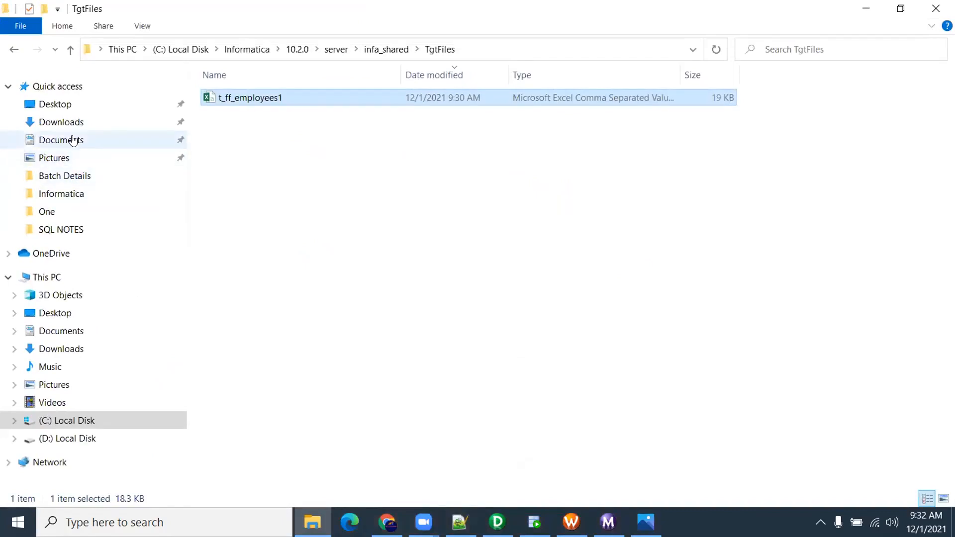
{"action": "left_click", "coordinate": [77, 195]}
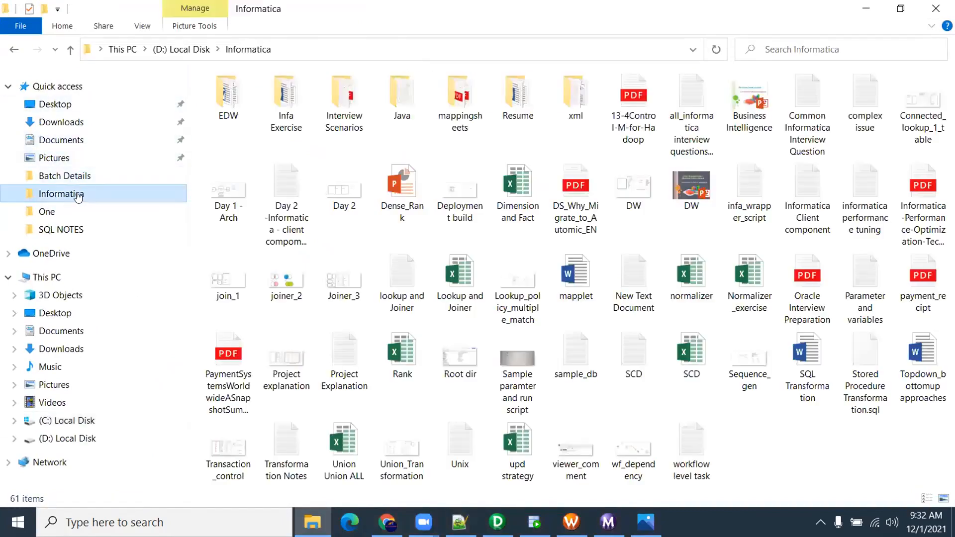
Open the Flat File exercises document from Infa Exercise and review its two exercises
{"action": "double_click", "coordinate": [280, 114]}
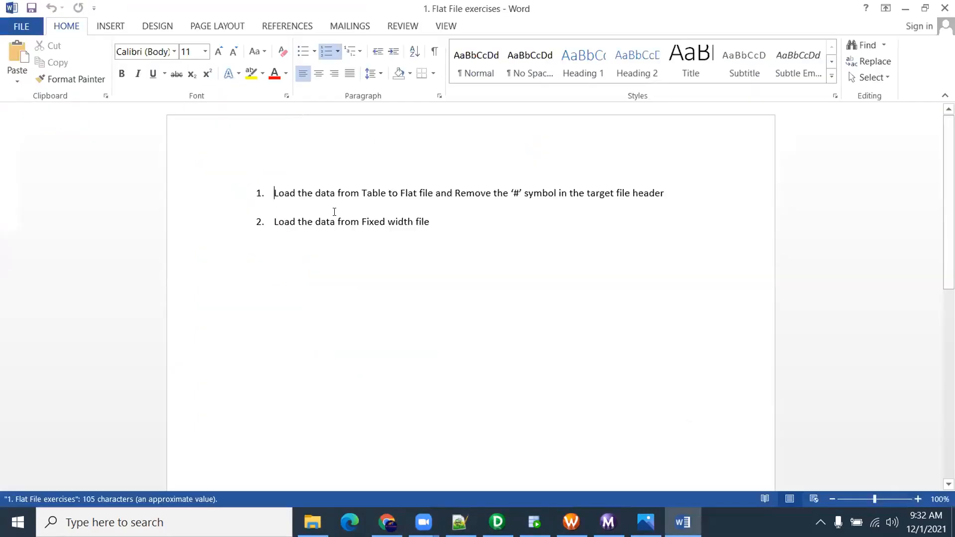
{"action": "left_click_drag", "start_coordinate": [274, 191], "coordinate": [666, 195]}
{"action": "left_click_drag", "start_coordinate": [275, 221], "coordinate": [436, 226]}
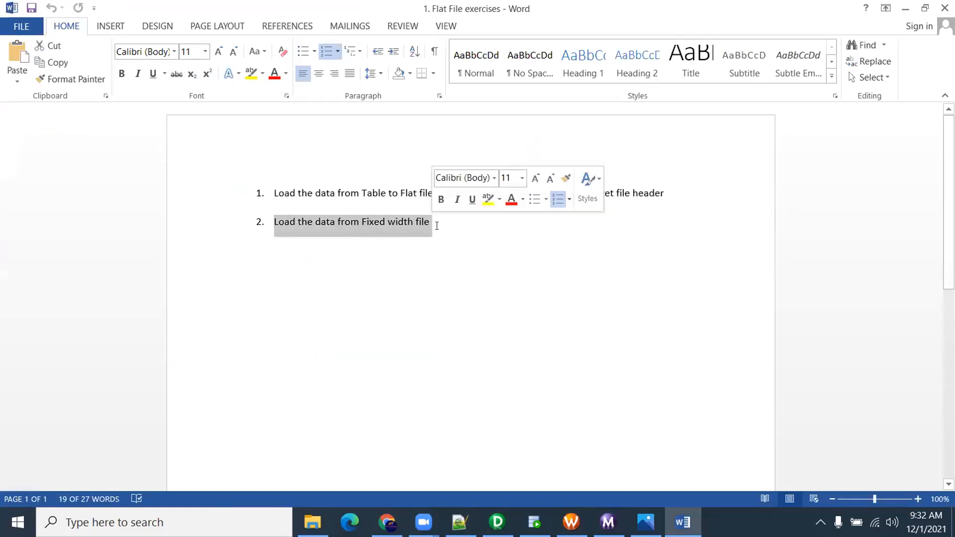
Add an empty third numbered item after exercise 2
{"action": "left_click", "coordinate": [437, 226]}
{"action": "key", "text": "Return"}
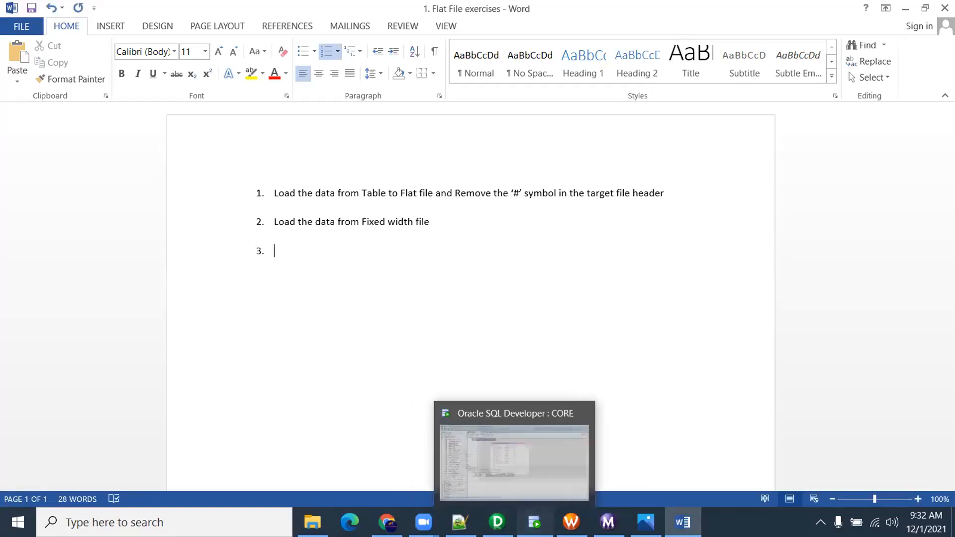
{"action": "left_click", "coordinate": [534, 522]}
{"action": "left_click", "coordinate": [496, 521]}
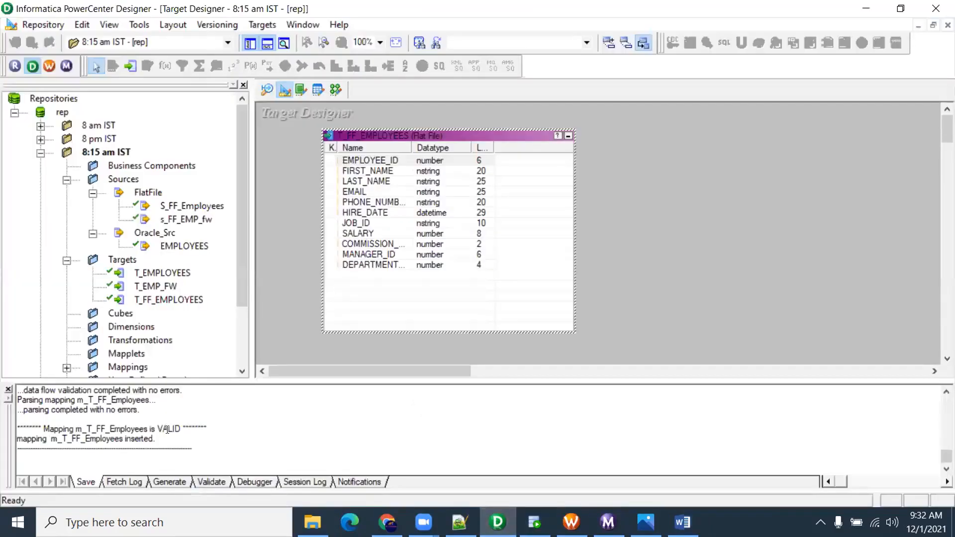
Review the s_FF_EMP_fw source definition in Source Analyzer
{"action": "scroll", "coordinate": [170, 418], "scroll_direction": "up", "scroll_amount": 10}
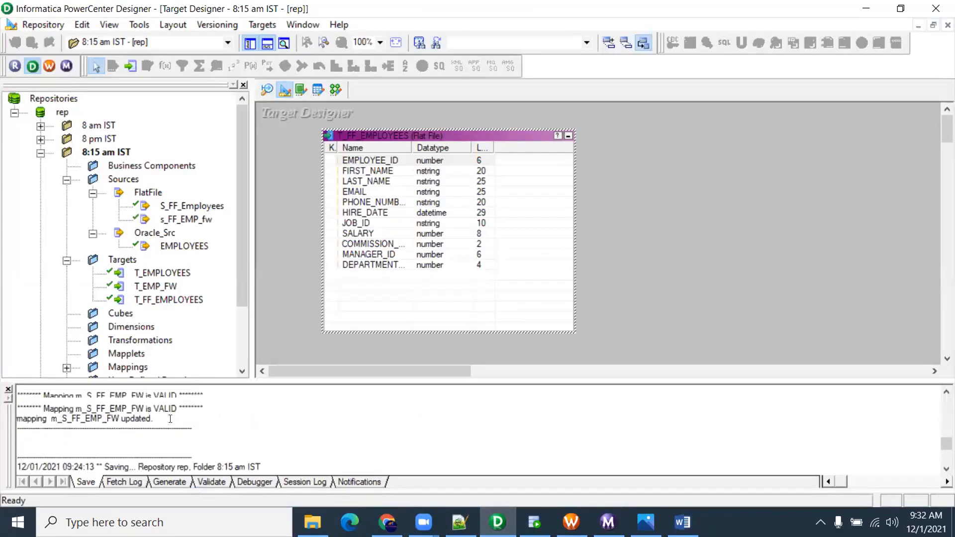
{"action": "scroll", "coordinate": [170, 418], "scroll_direction": "up", "scroll_amount": 10}
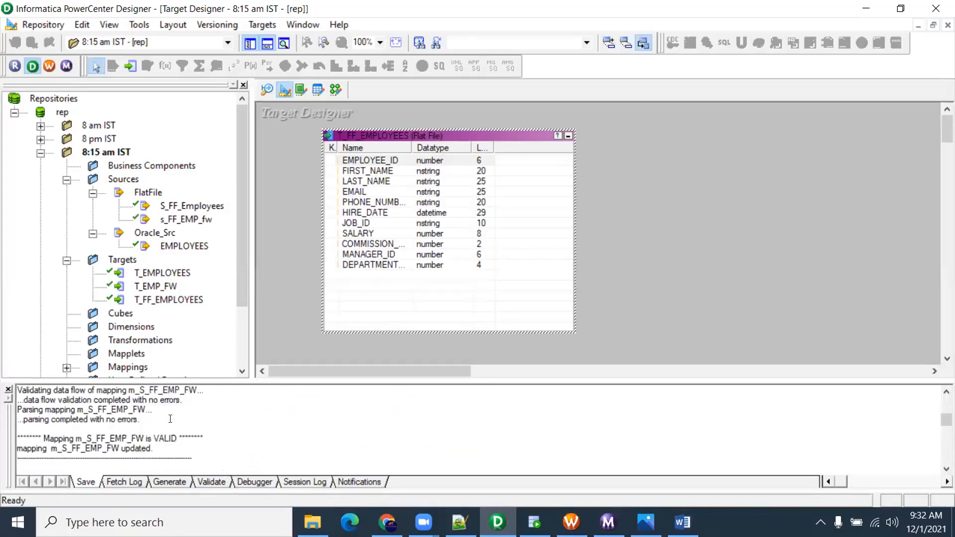
{"action": "scroll", "coordinate": [170, 418], "scroll_direction": "up", "scroll_amount": 10}
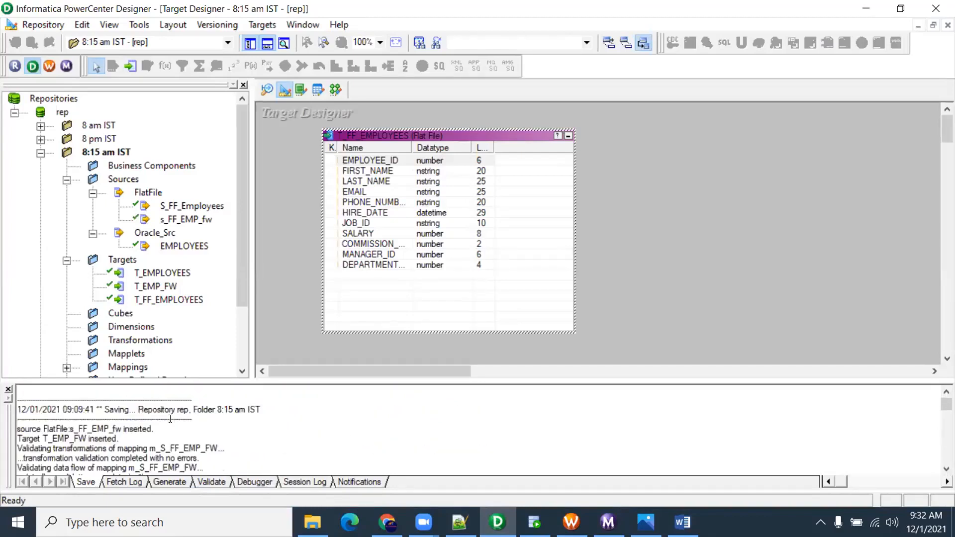
{"action": "left_click", "coordinate": [267, 91]}
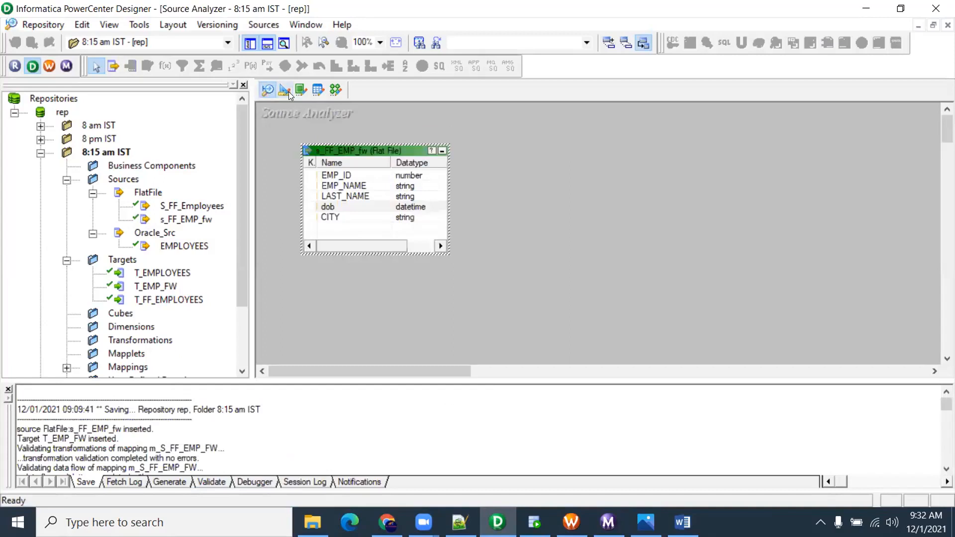
{"action": "scroll", "coordinate": [254, 406], "scroll_direction": "down", "scroll_amount": 10}
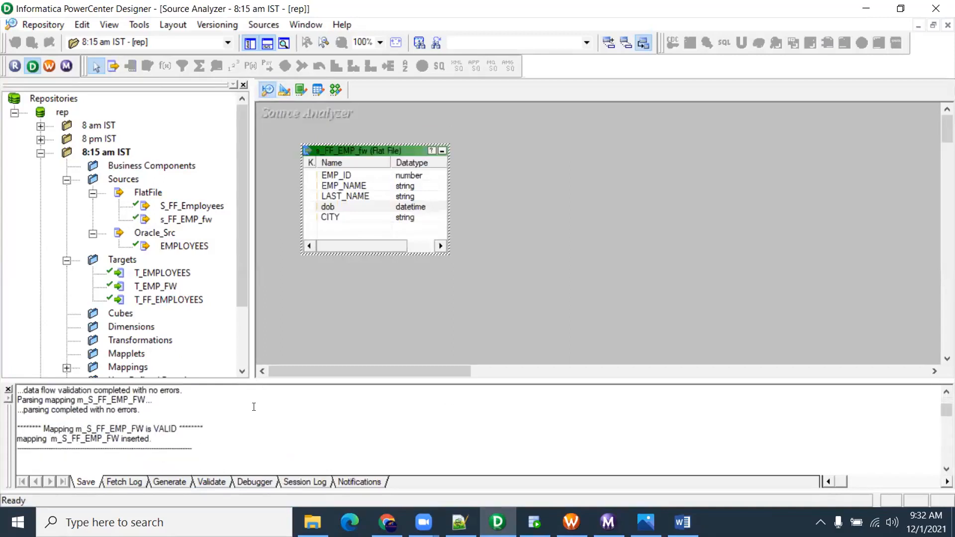
{"action": "scroll", "coordinate": [254, 407], "scroll_direction": "down", "scroll_amount": 10}
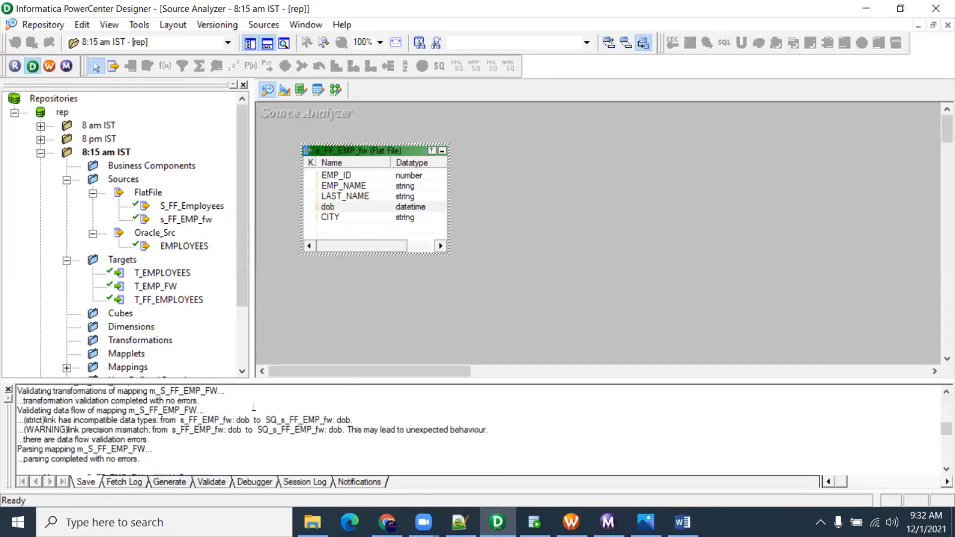
Look over the T_FF_EMPLOYEES target definition and scroll through the save log
{"action": "left_click", "coordinate": [284, 90]}
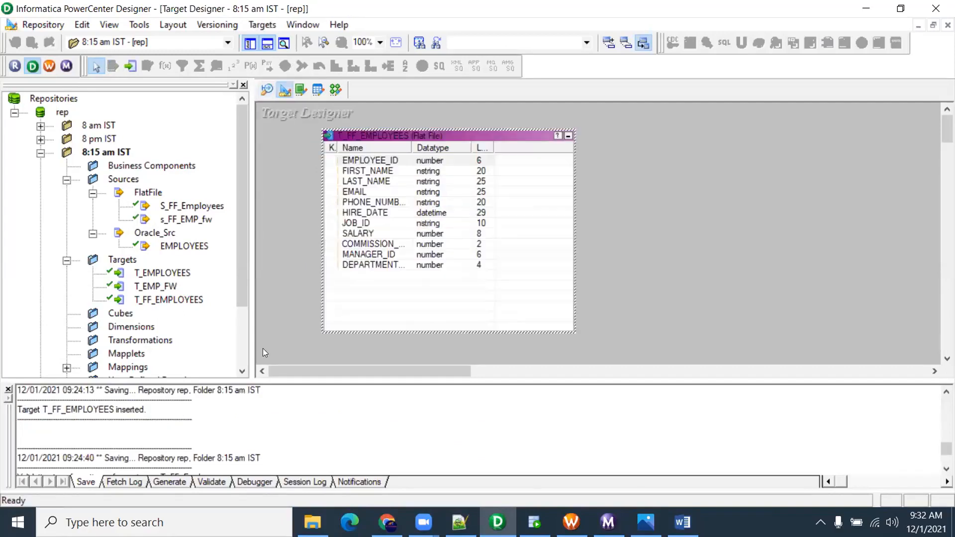
{"action": "scroll", "coordinate": [205, 426], "scroll_direction": "down", "scroll_amount": 3}
{"action": "scroll", "coordinate": [205, 426], "scroll_direction": "down", "scroll_amount": 5}
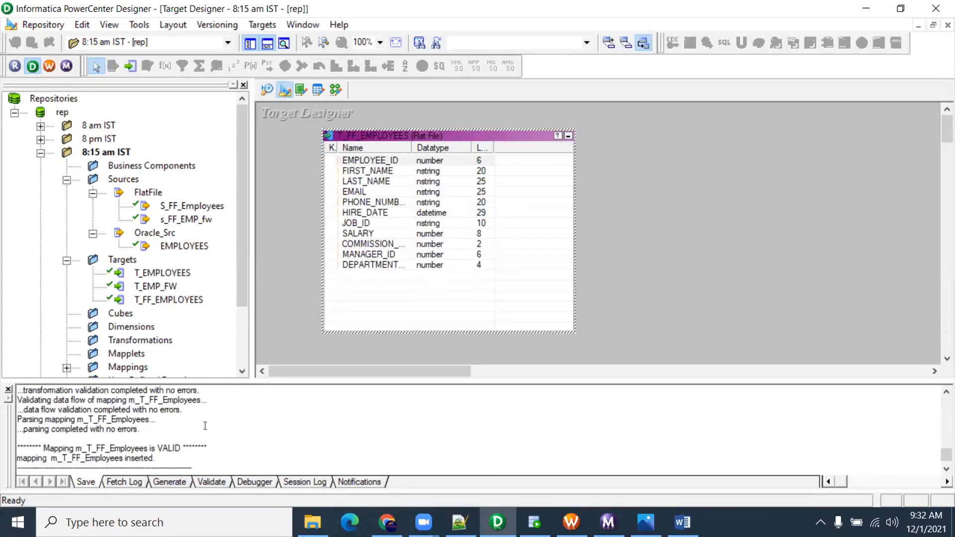
{"action": "scroll", "coordinate": [205, 426], "scroll_direction": "up", "scroll_amount": 2}
{"action": "scroll", "coordinate": [205, 426], "scroll_direction": "up", "scroll_amount": 8}
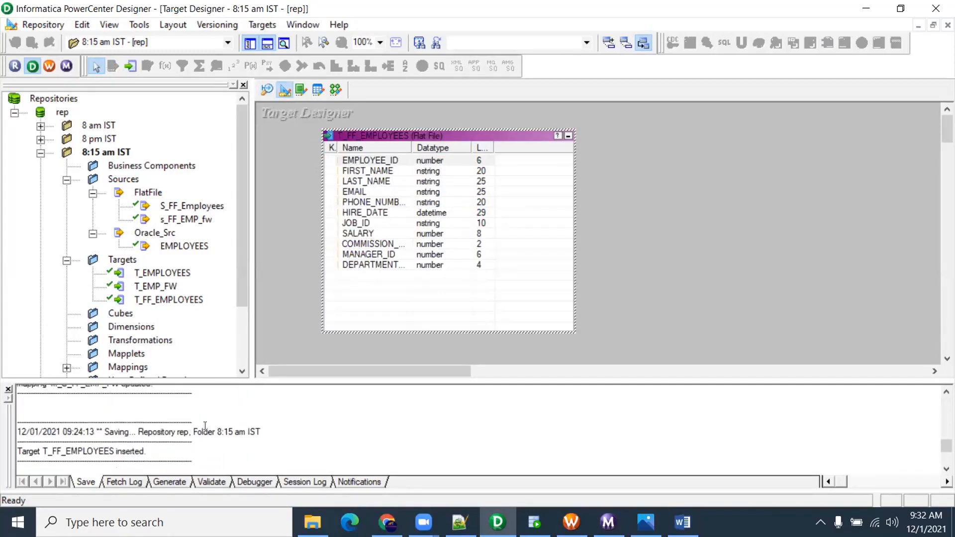
{"action": "scroll", "coordinate": [205, 426], "scroll_direction": "up", "scroll_amount": 6}
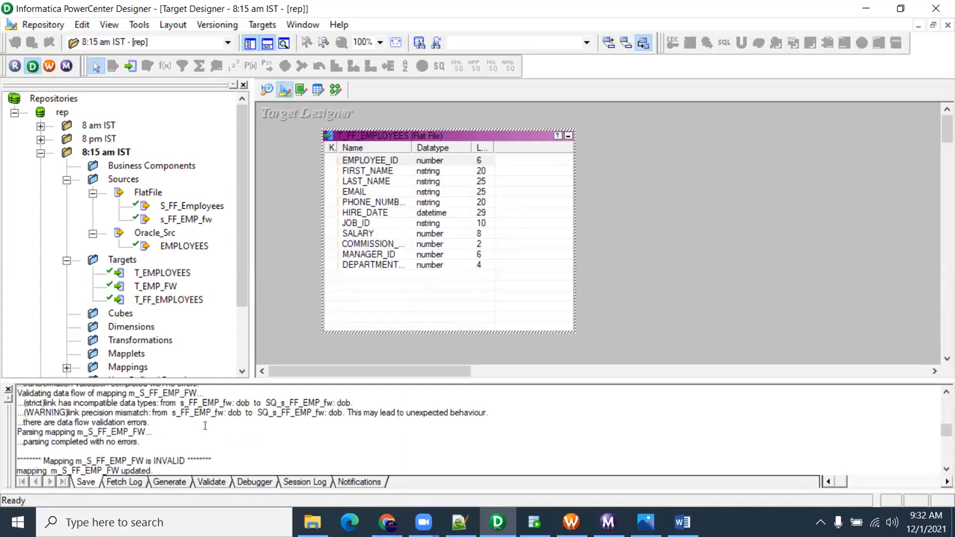
{"action": "scroll", "coordinate": [205, 426], "scroll_direction": "up", "scroll_amount": 6}
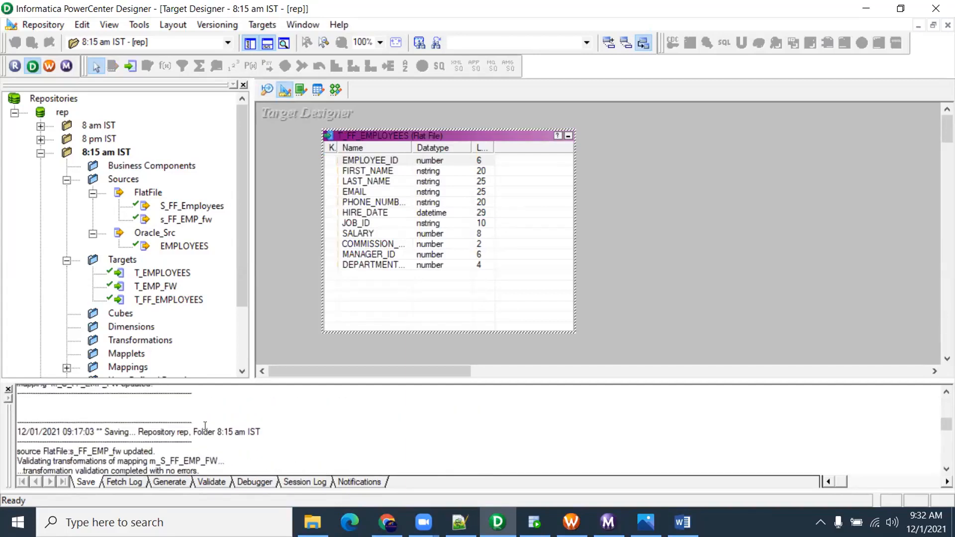
{"action": "scroll", "coordinate": [205, 426], "scroll_direction": "up", "scroll_amount": 8}
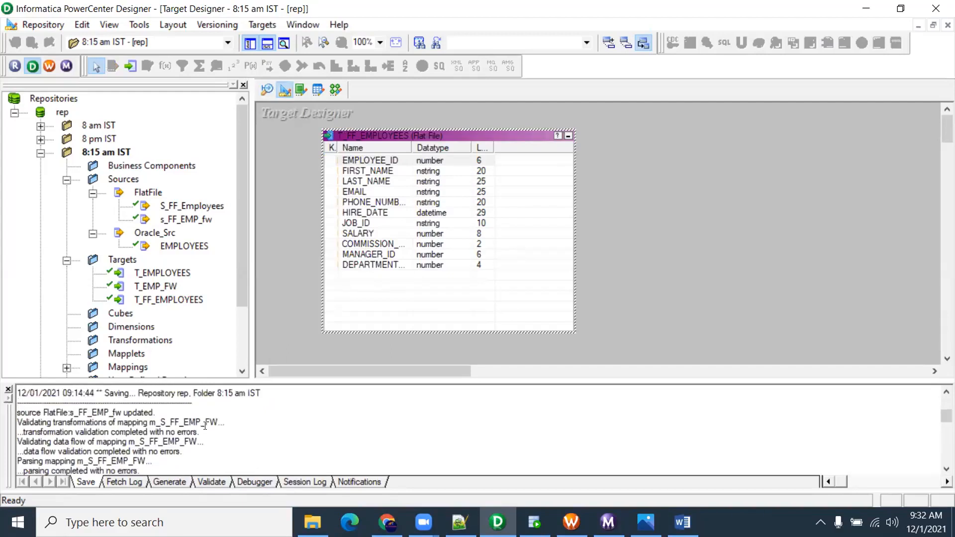
{"action": "scroll", "coordinate": [205, 425], "scroll_direction": "up", "scroll_amount": 1}
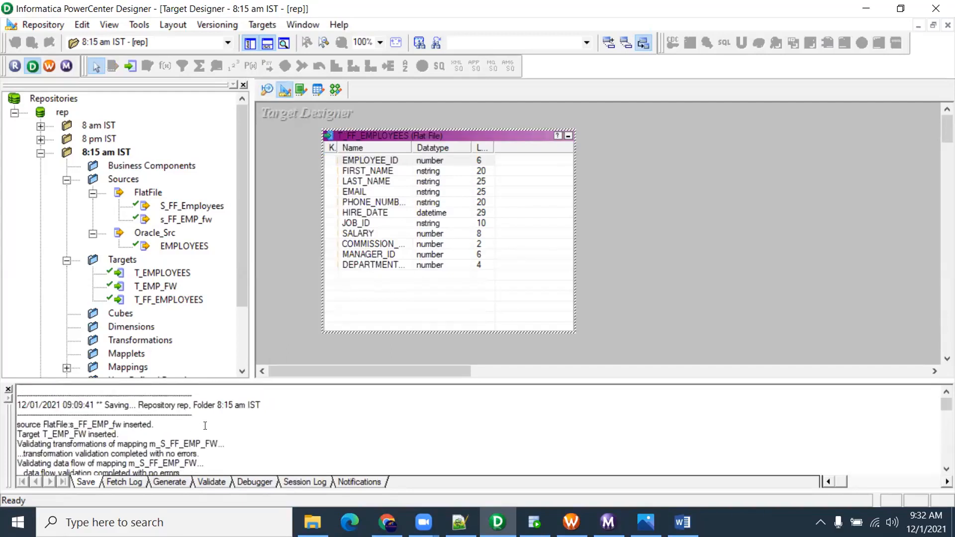
Open the m_T_FF_Employees mapping in Mapping Designer
{"action": "left_click", "coordinate": [336, 89]}
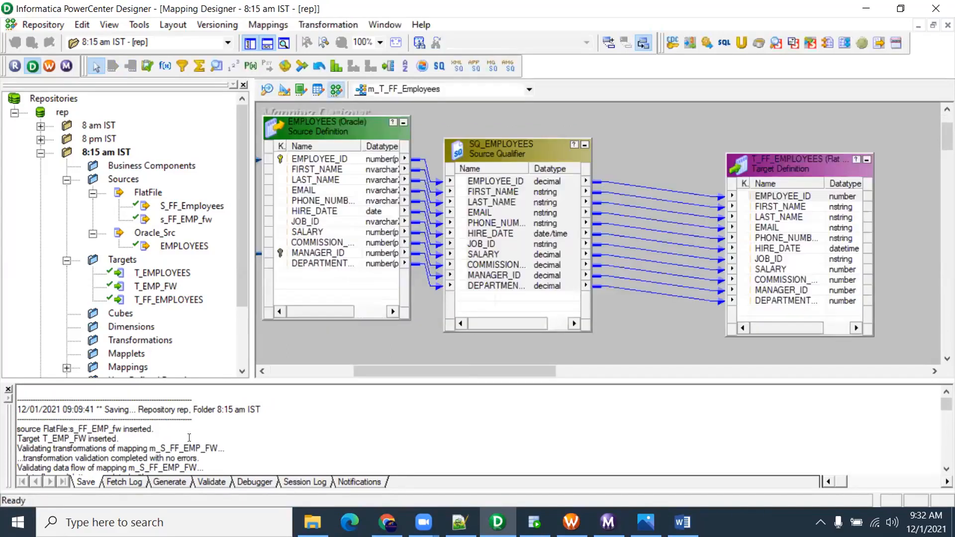
{"action": "scroll", "coordinate": [183, 446], "scroll_direction": "down", "scroll_amount": 10}
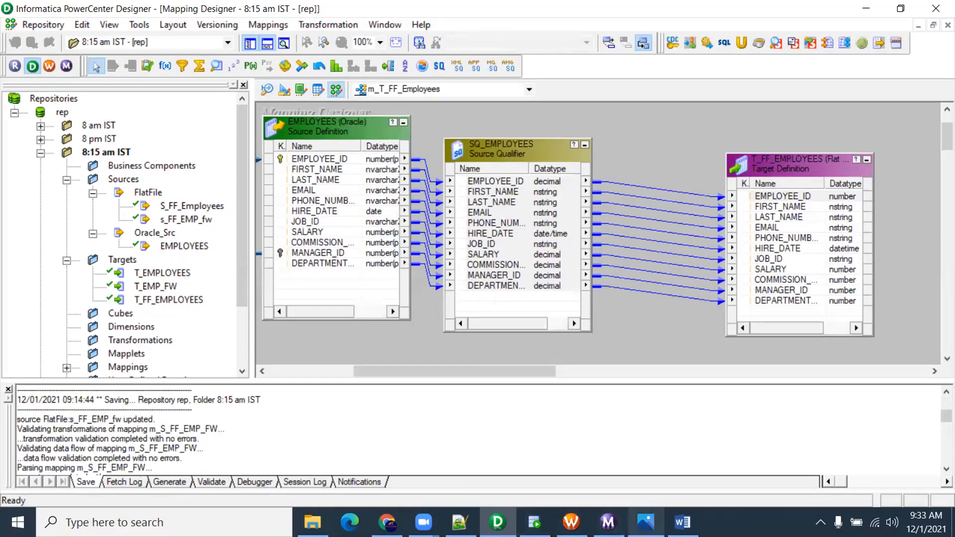
{"action": "left_click", "coordinate": [683, 522]}
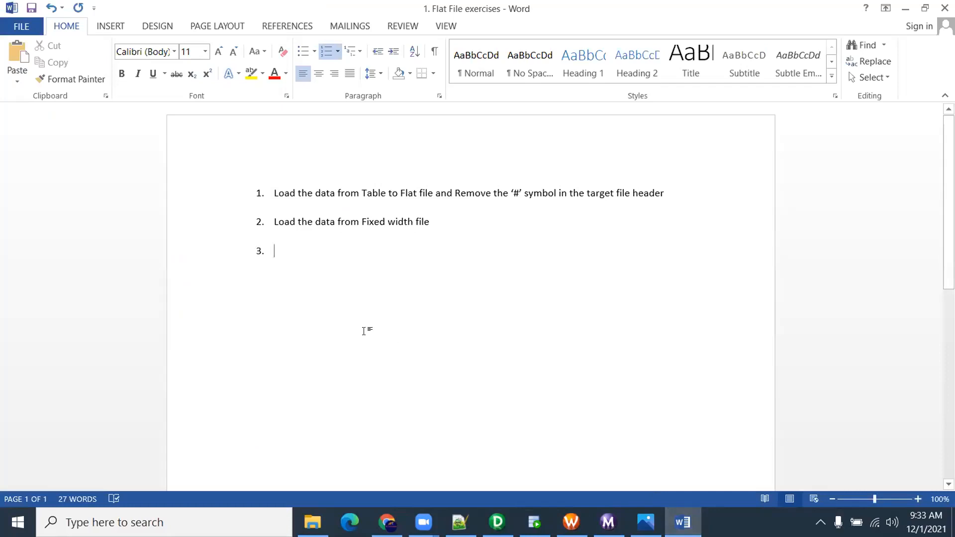
Write item 3 as 'Create target file every time with different name (timestamp)'
{"action": "type", "text": "L"}
{"action": "key", "text": "BackSpace"}
{"action": "type", "text": "Crea"}
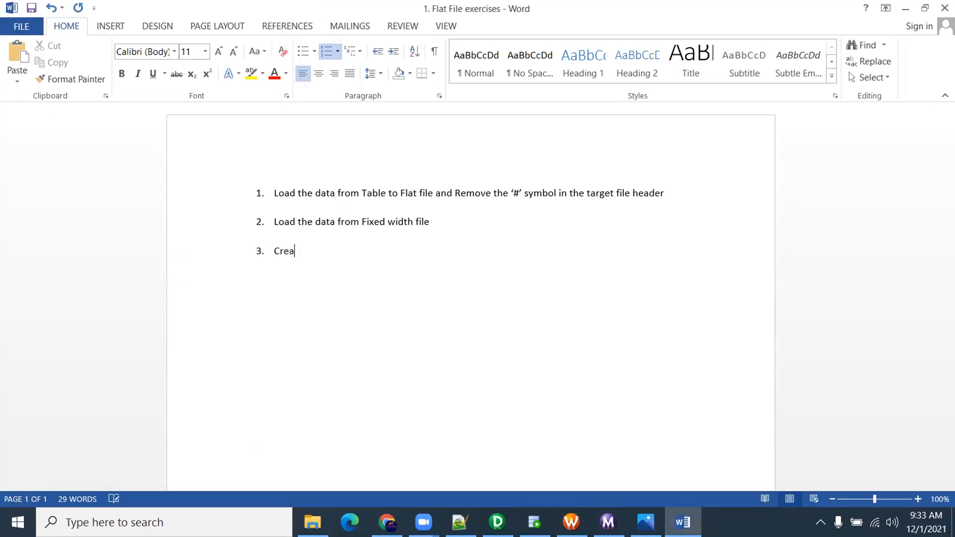
{"action": "type", "text": "te target file"}
{"action": "type", "text": "every ti"}
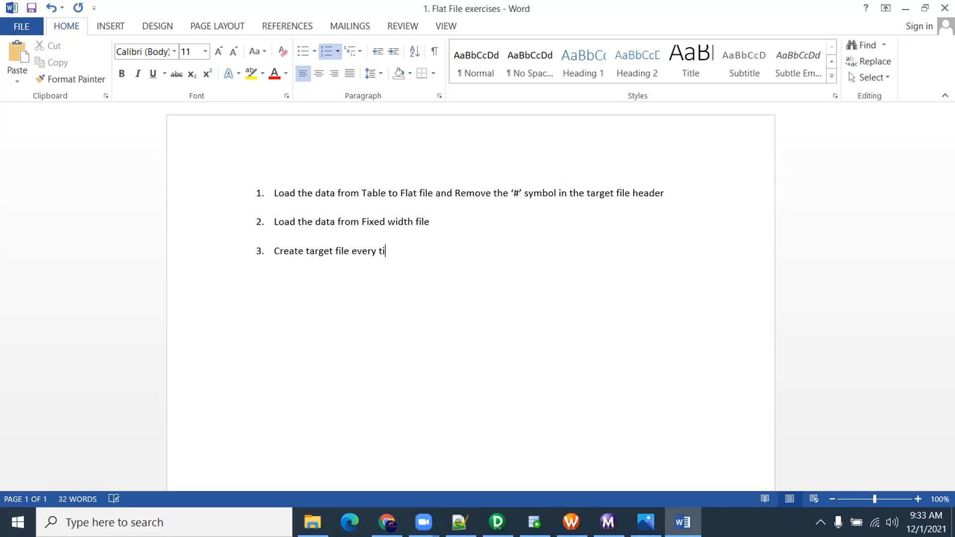
{"action": "type", "text": "me with different name"}
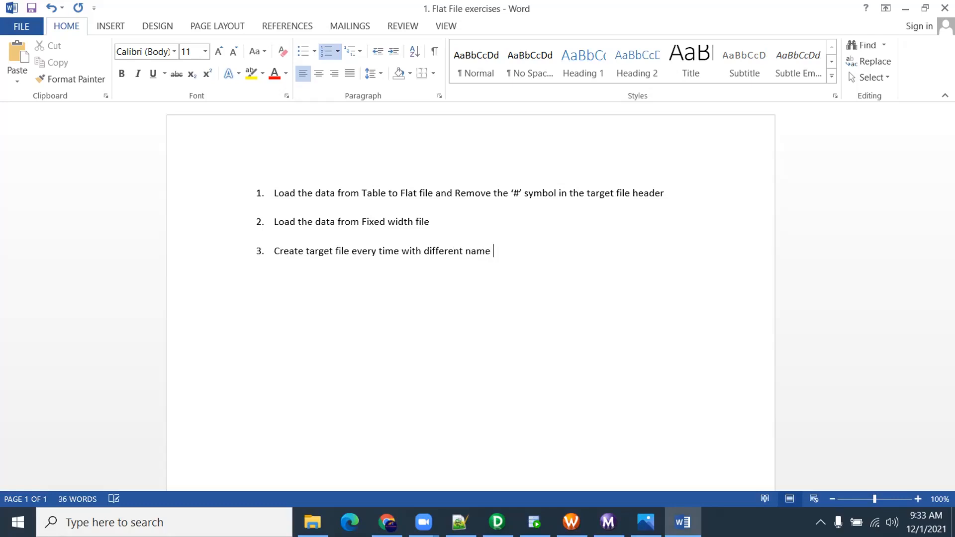
{"action": "type", "text": " (timestamp)"}
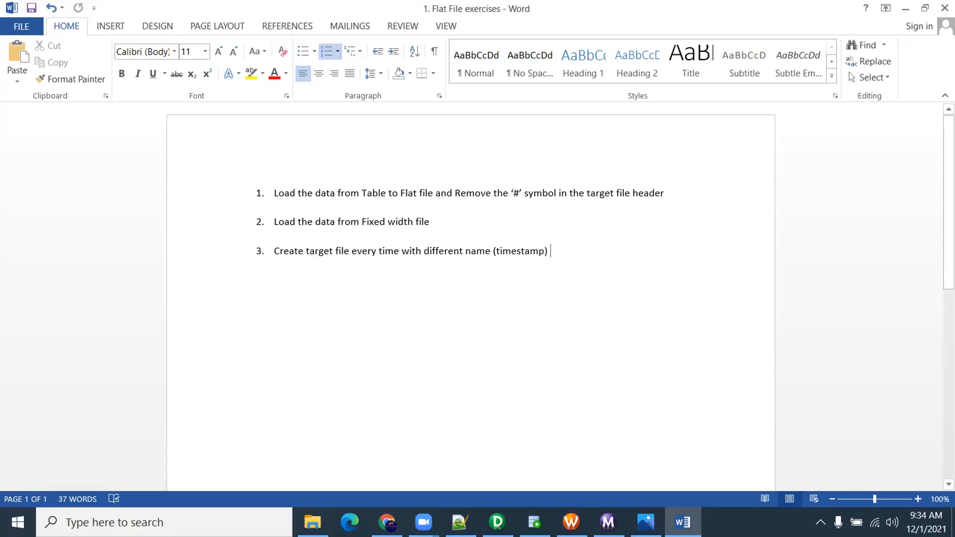
{"action": "mouse_move", "coordinate": [498, 522]}
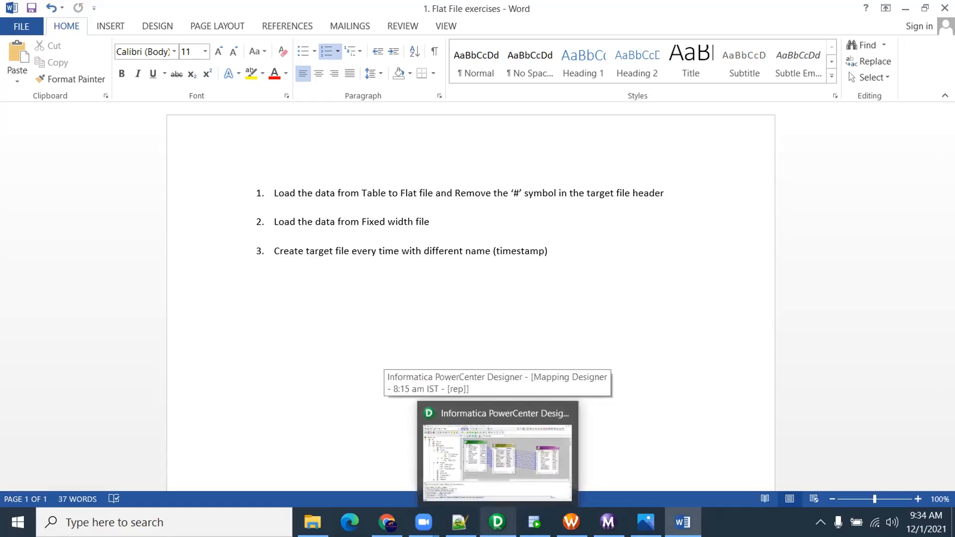
{"action": "left_click", "coordinate": [497, 462]}
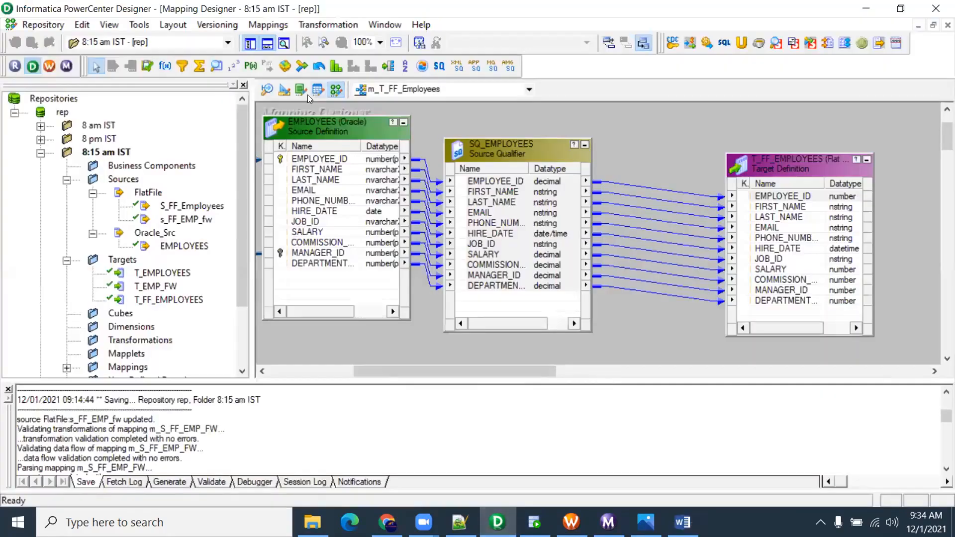
Show the T_FF_EMPLOYEES target's writer properties in the s_m_T_FF_Employees session
{"action": "left_click", "coordinate": [571, 522]}
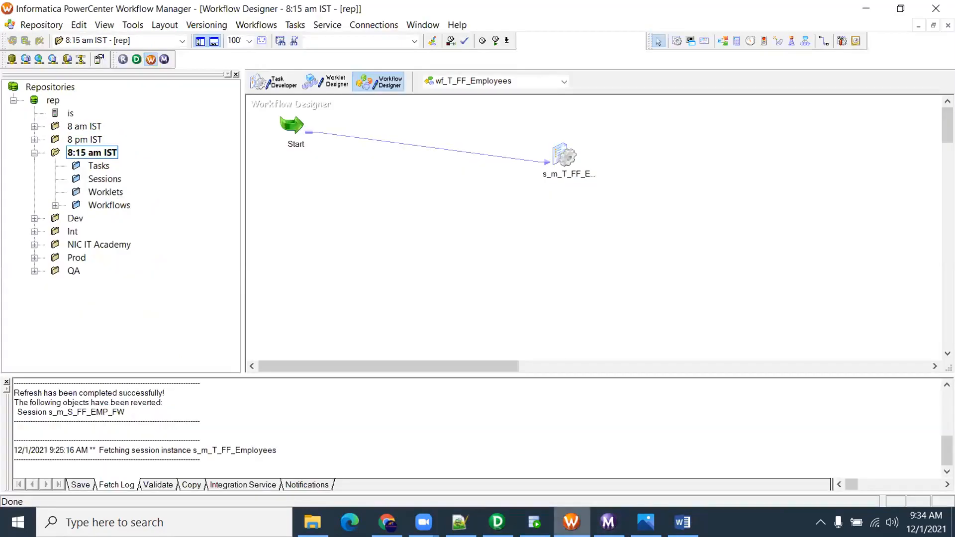
{"action": "double_click", "coordinate": [562, 159]}
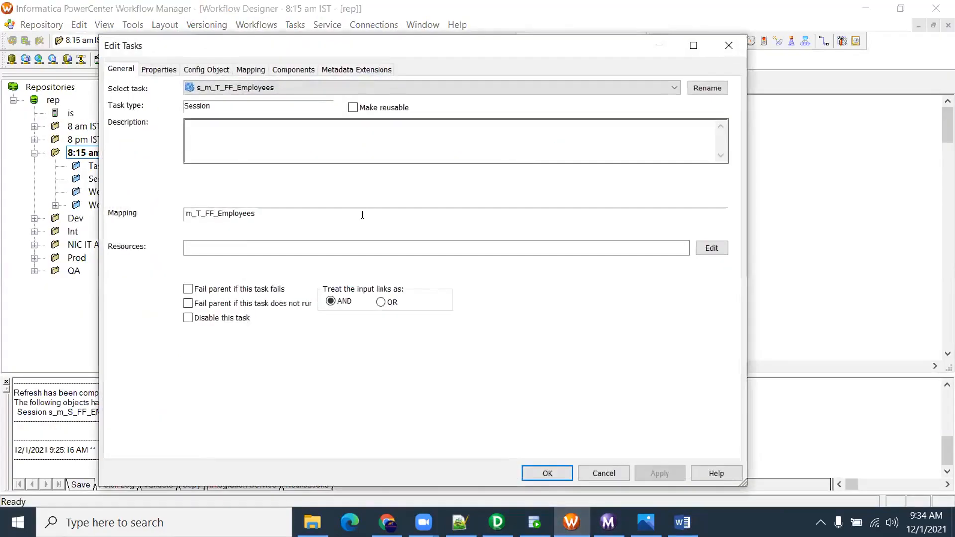
{"action": "left_click", "coordinate": [248, 70]}
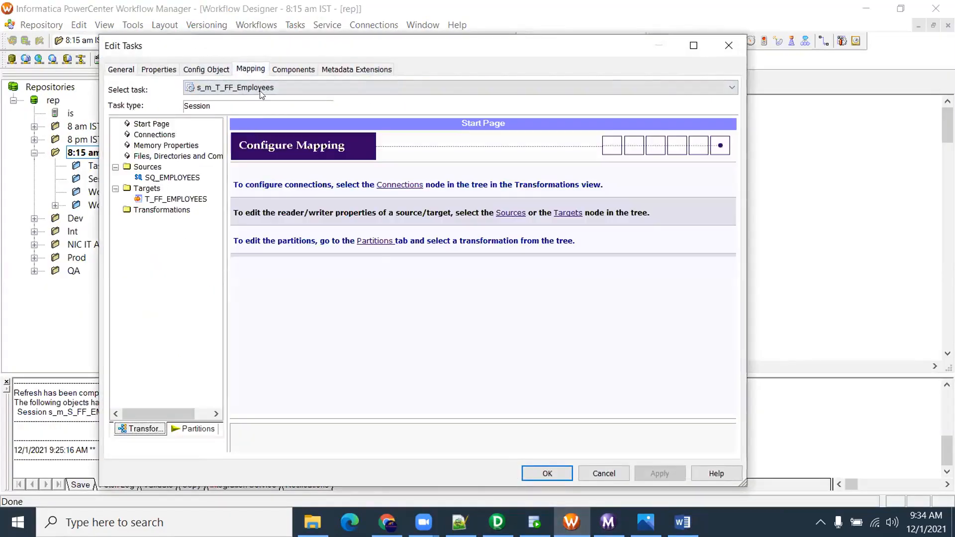
{"action": "left_click", "coordinate": [176, 199]}
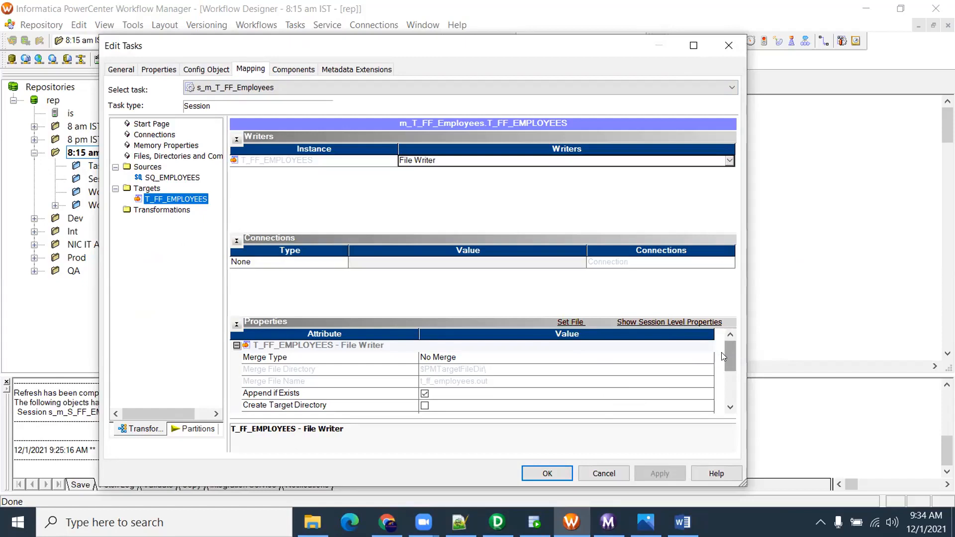
{"action": "mouse_move", "coordinate": [726, 354]}
{"action": "left_mouse_down"}
{"action": "mouse_move", "coordinate": [724, 392]}
{"action": "mouse_move", "coordinate": [718, 364]}
{"action": "left_mouse_up"}
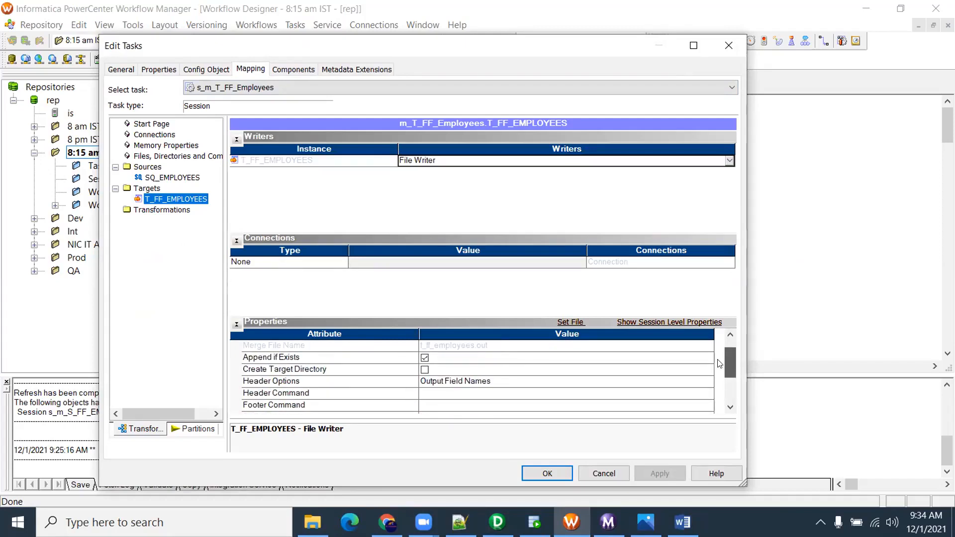
{"action": "mouse_move", "coordinate": [718, 363]}
{"action": "left_mouse_down"}
{"action": "mouse_move", "coordinate": [723, 380]}
{"action": "mouse_move", "coordinate": [719, 363]}
{"action": "left_mouse_up"}
Read the Create Target Directory, Header Command and Footer Command descriptions, then close the session
{"action": "left_click", "coordinate": [272, 372]}
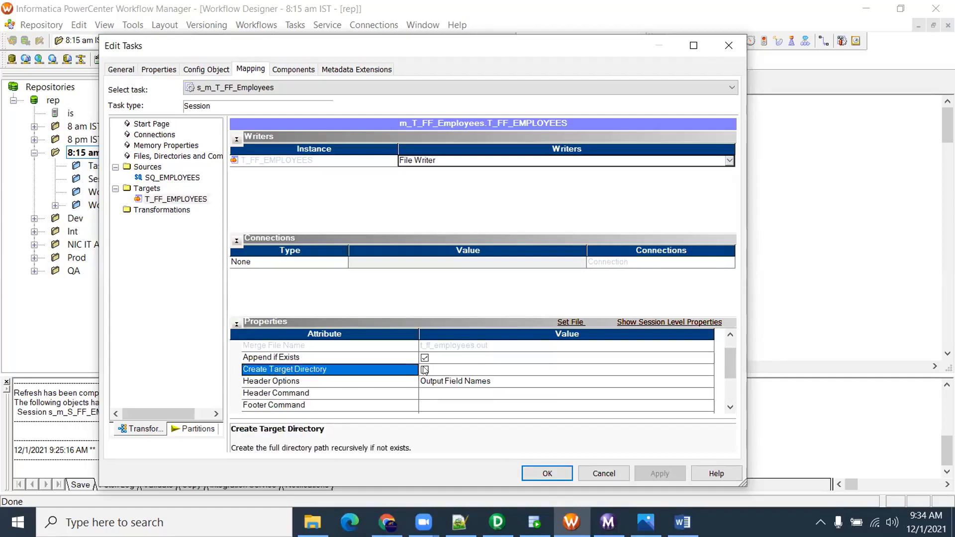
{"action": "left_click_drag", "start_coordinate": [735, 359], "coordinate": [735, 365]}
{"action": "left_click", "coordinate": [273, 358]}
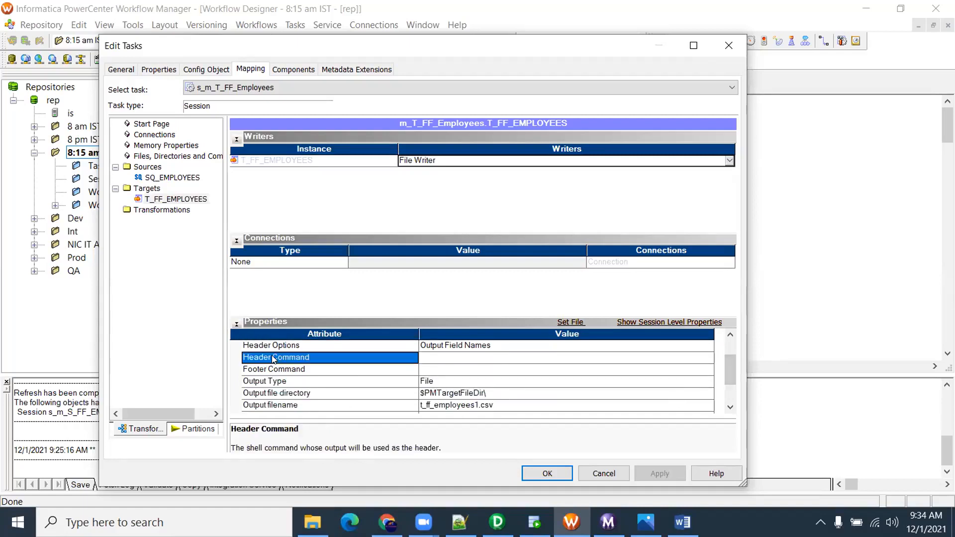
{"action": "left_click", "coordinate": [297, 371]}
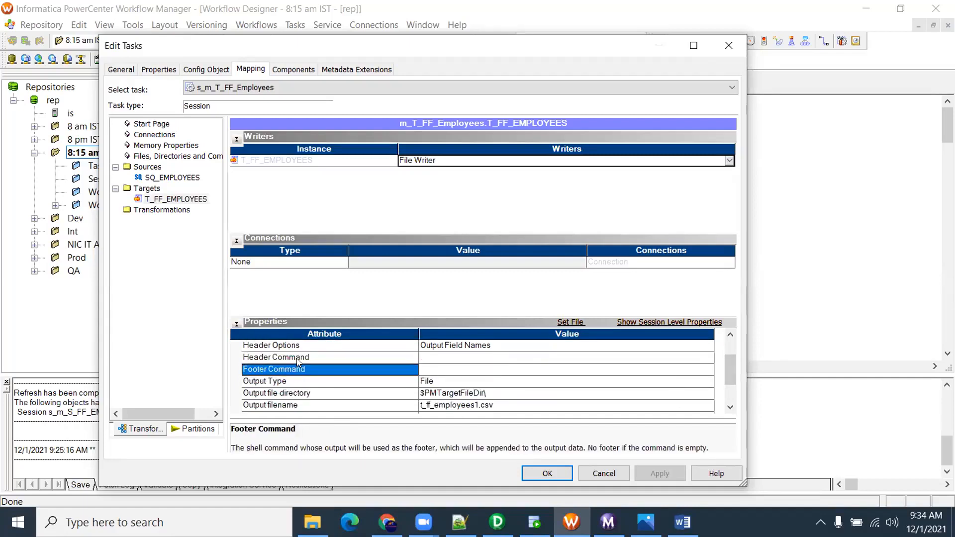
{"action": "left_click", "coordinate": [297, 358]}
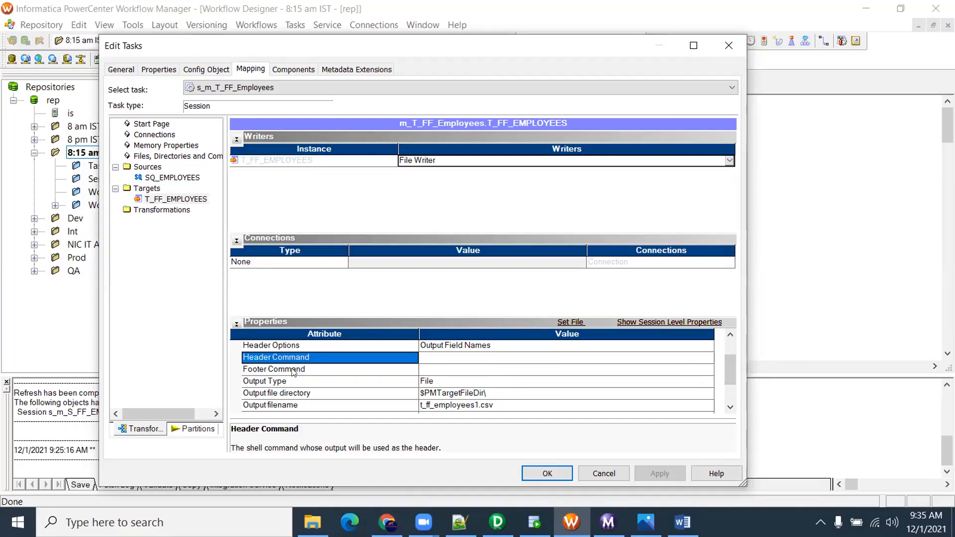
{"action": "left_click_drag", "start_coordinate": [728, 371], "coordinate": [729, 400]}
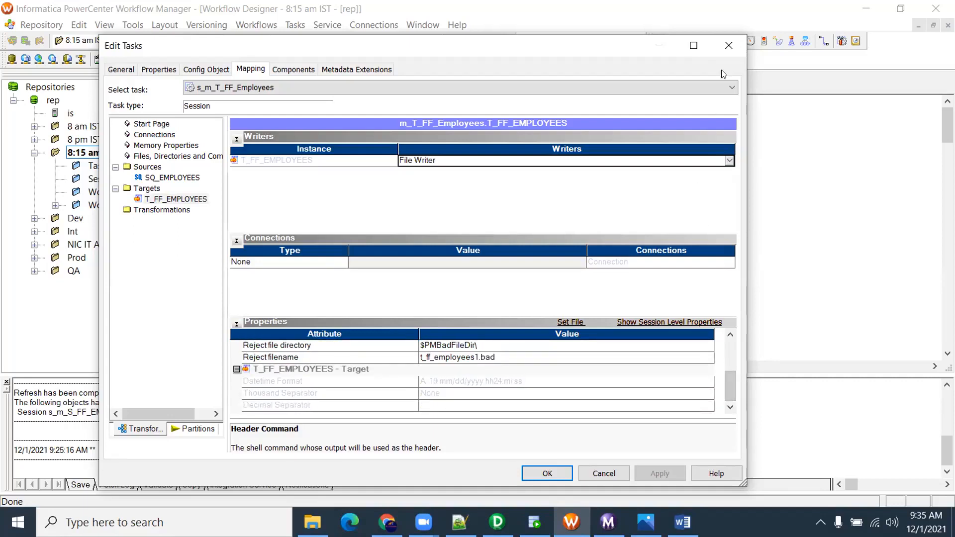
{"action": "left_click", "coordinate": [728, 45]}
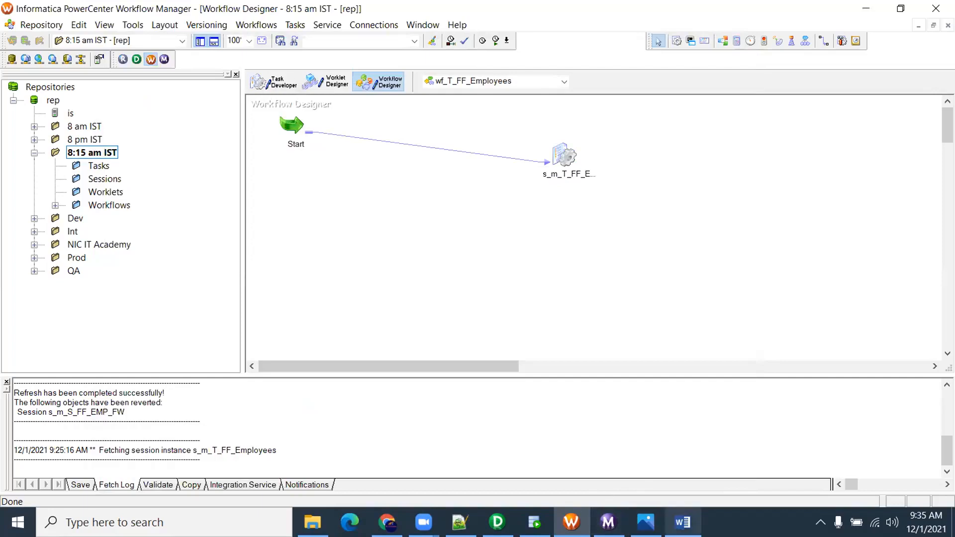
{"action": "left_click", "coordinate": [682, 522]}
Insert a blank unnumbered line between exercise 2 and the timestamp exercise
{"action": "left_click_drag", "start_coordinate": [568, 255], "coordinate": [257, 195]}
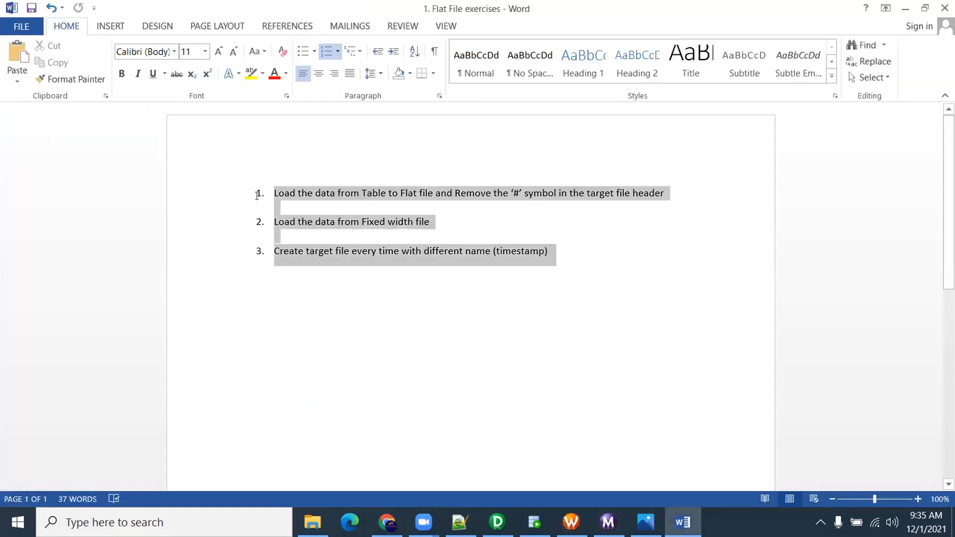
{"action": "left_click", "coordinate": [432, 224]}
{"action": "key", "text": "Return"}
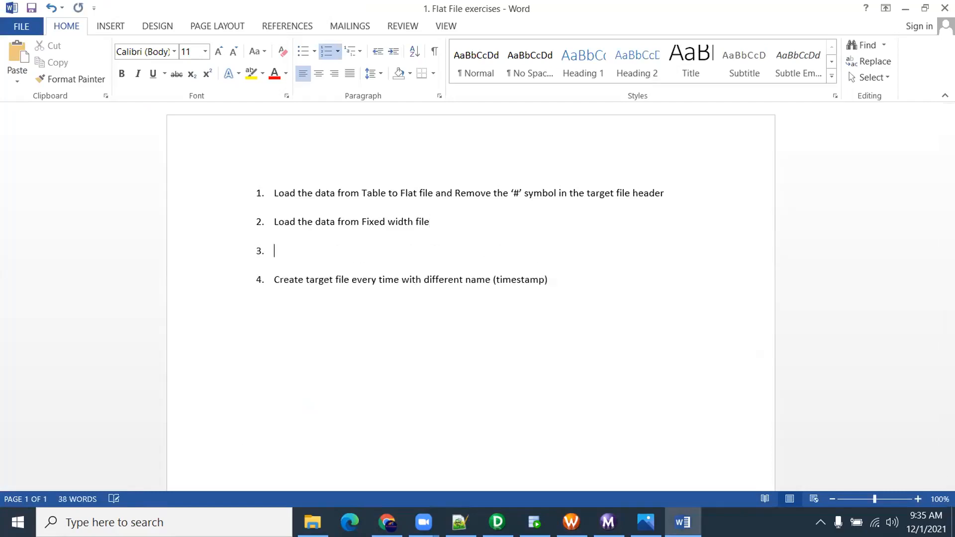
{"action": "key", "text": "BackSpace"}
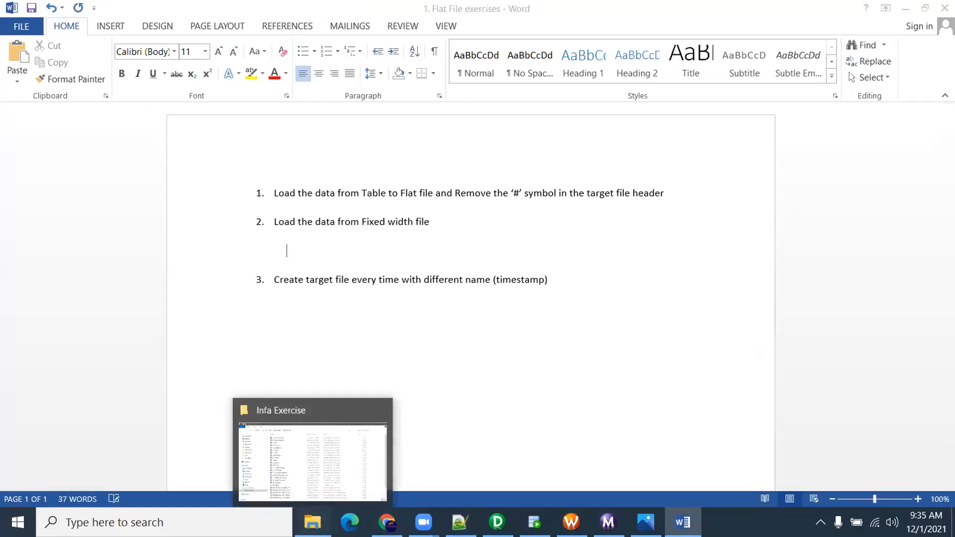
{"action": "left_click", "coordinate": [312, 522]}
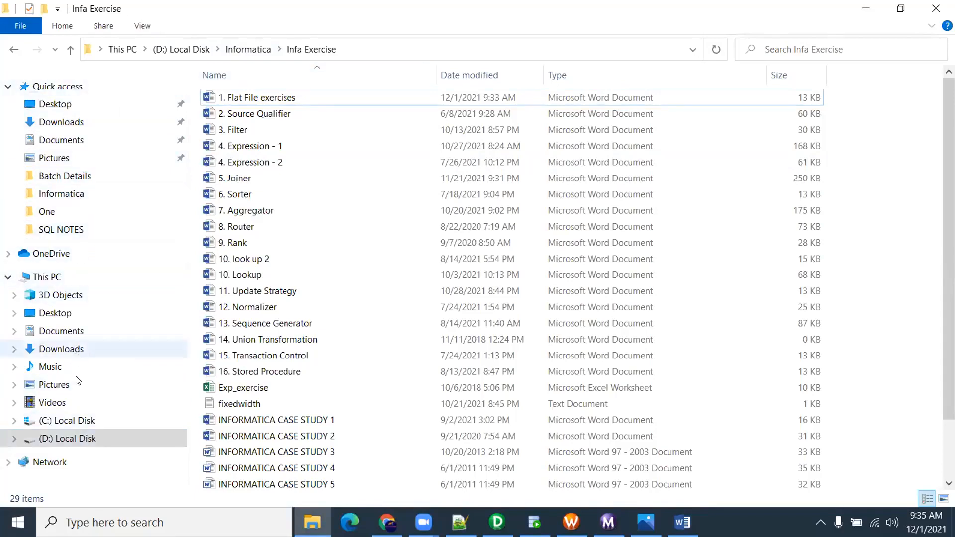
Browse to C:\Informatica\10.2.0\server\infa_shared\SrcFiles\One and select s_FF_EMP_fw
{"action": "left_click", "coordinate": [74, 421]}
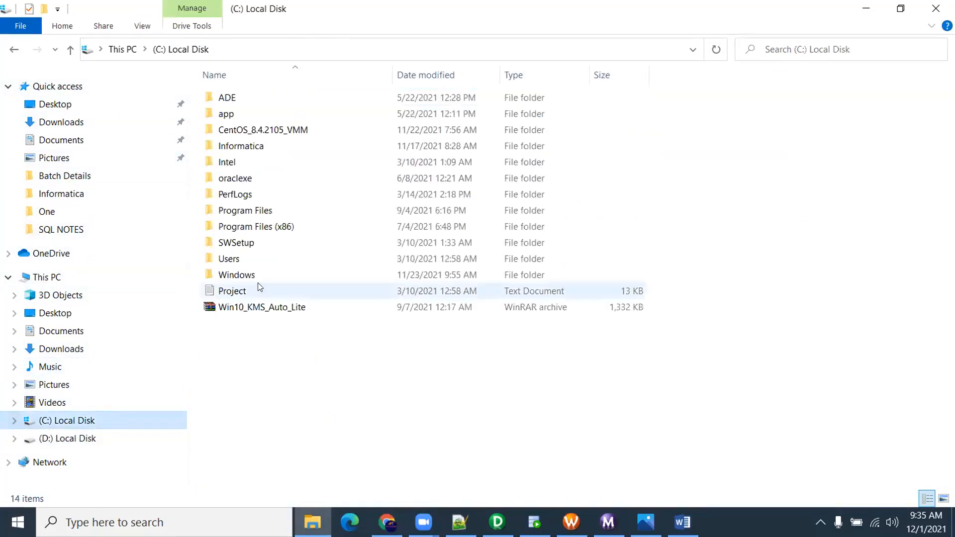
{"action": "double_click", "coordinate": [262, 145]}
{"action": "double_click", "coordinate": [250, 102]}
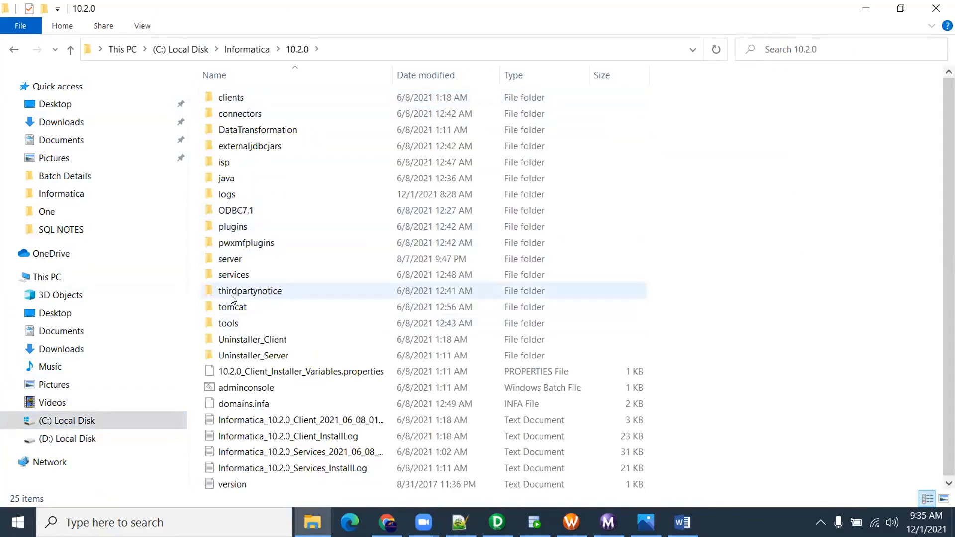
{"action": "double_click", "coordinate": [250, 259]}
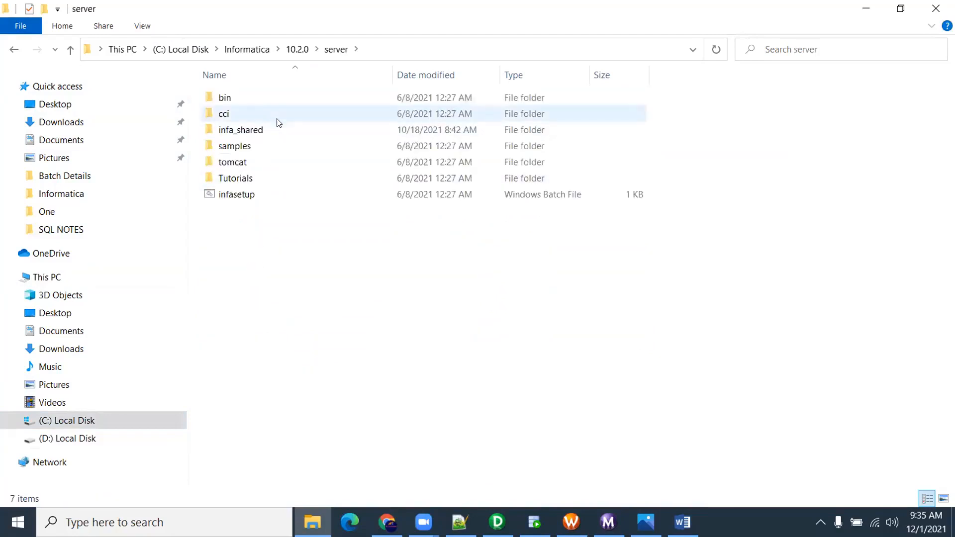
{"action": "double_click", "coordinate": [268, 130]}
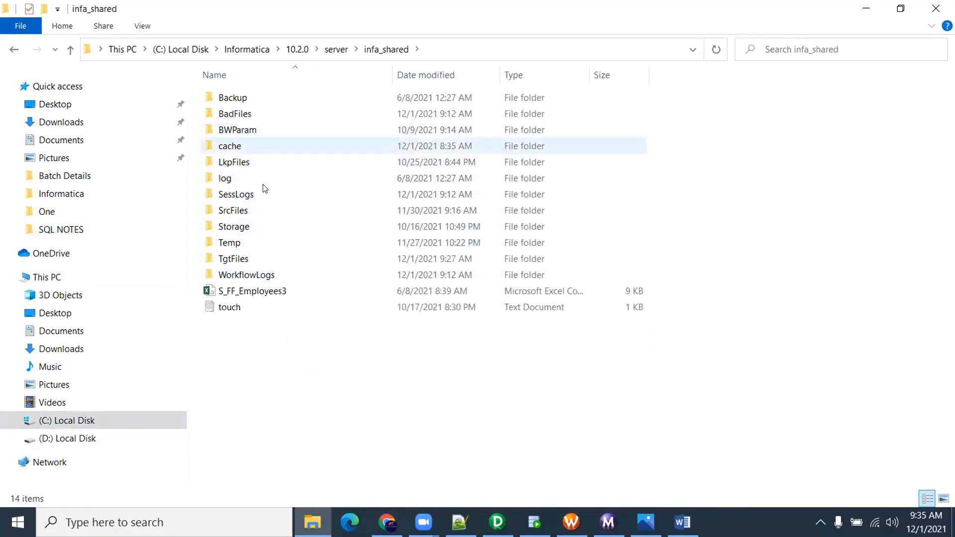
{"action": "left_click", "coordinate": [255, 256]}
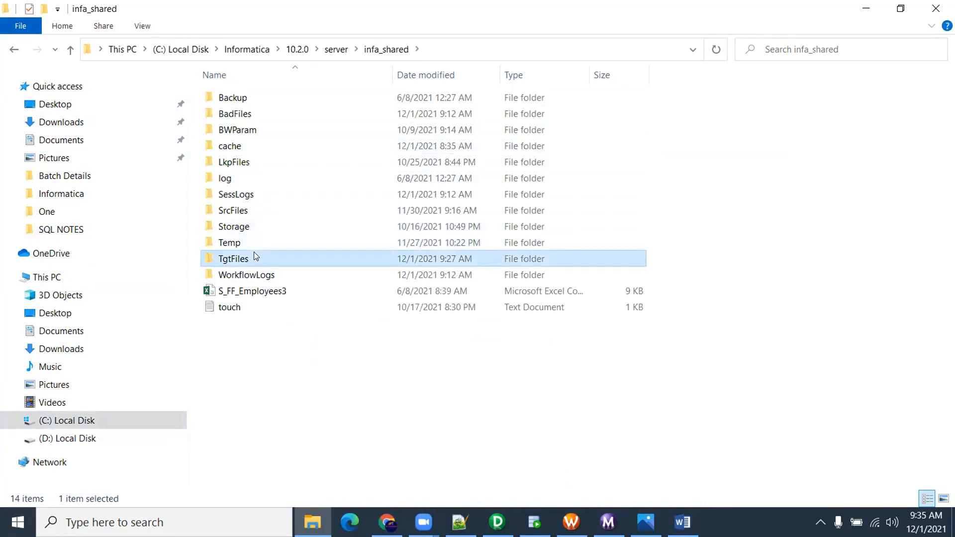
{"action": "double_click", "coordinate": [255, 205]}
{"action": "double_click", "coordinate": [269, 102]}
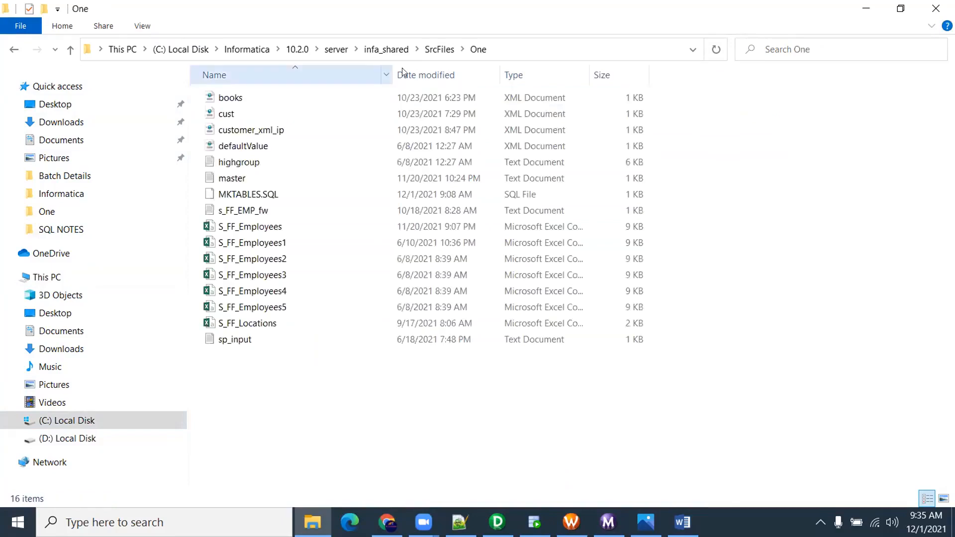
{"action": "left_click", "coordinate": [498, 48]}
{"action": "key", "text": "ctrl+c"}
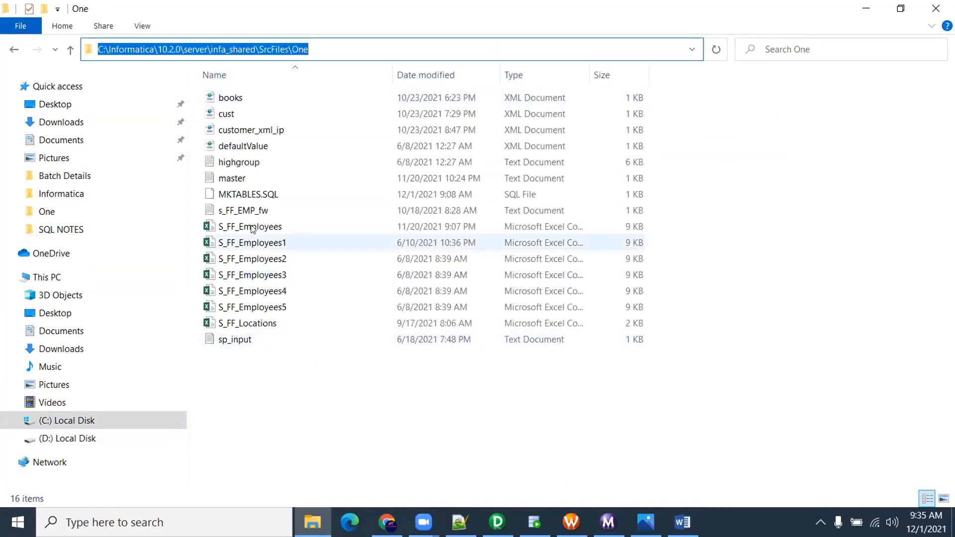
{"action": "left_click", "coordinate": [255, 209]}
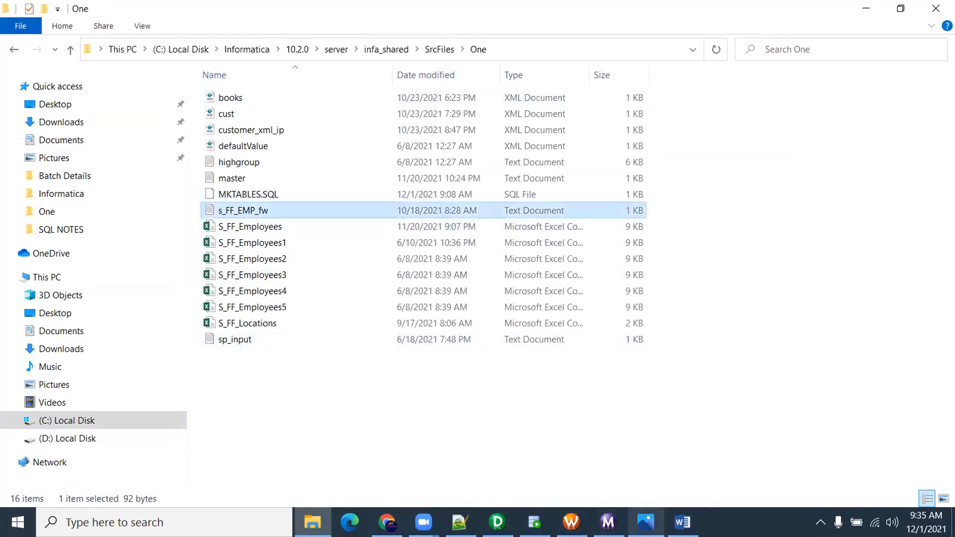
{"action": "left_click", "coordinate": [682, 522]}
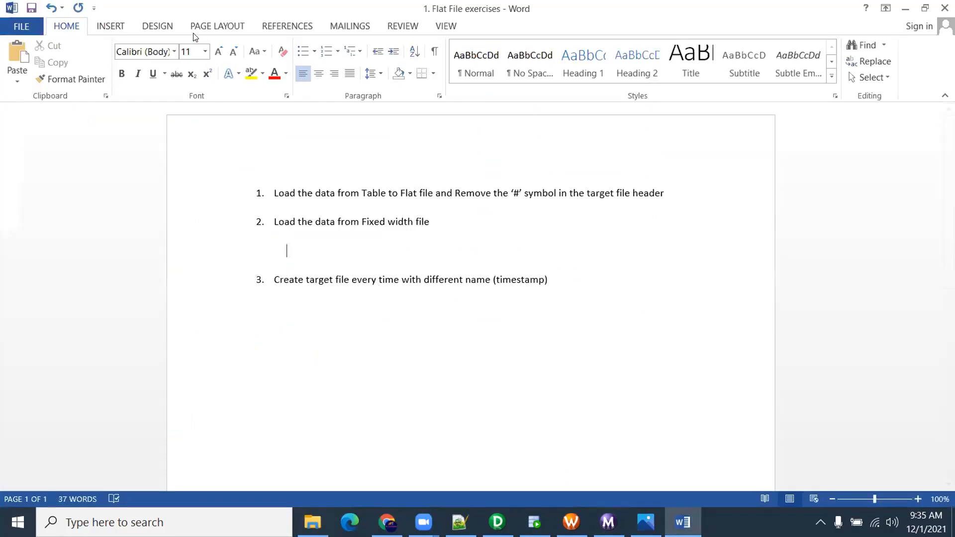
Insert an object from file, browsing to the SrcFiles\One folder
{"action": "left_click", "coordinate": [131, 27]}
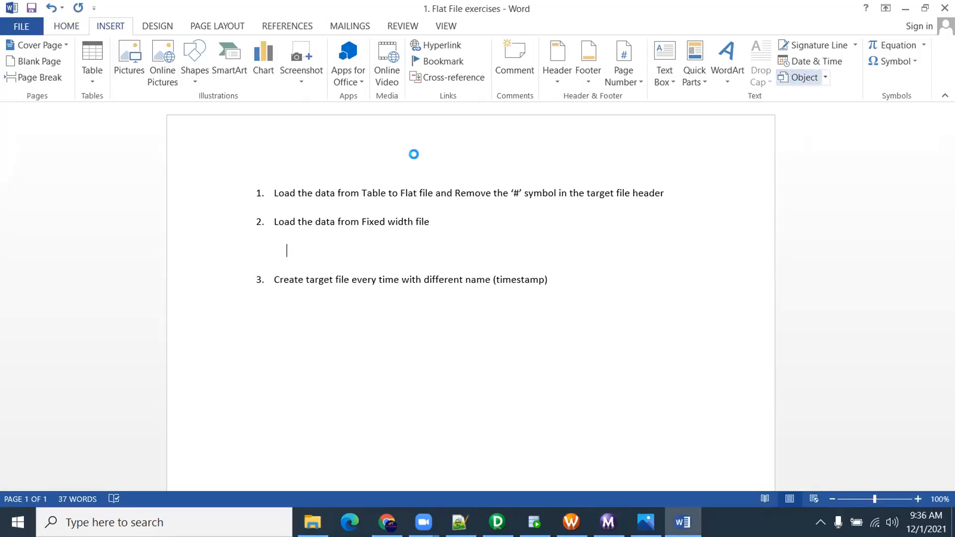
{"action": "left_click", "coordinate": [343, 144]}
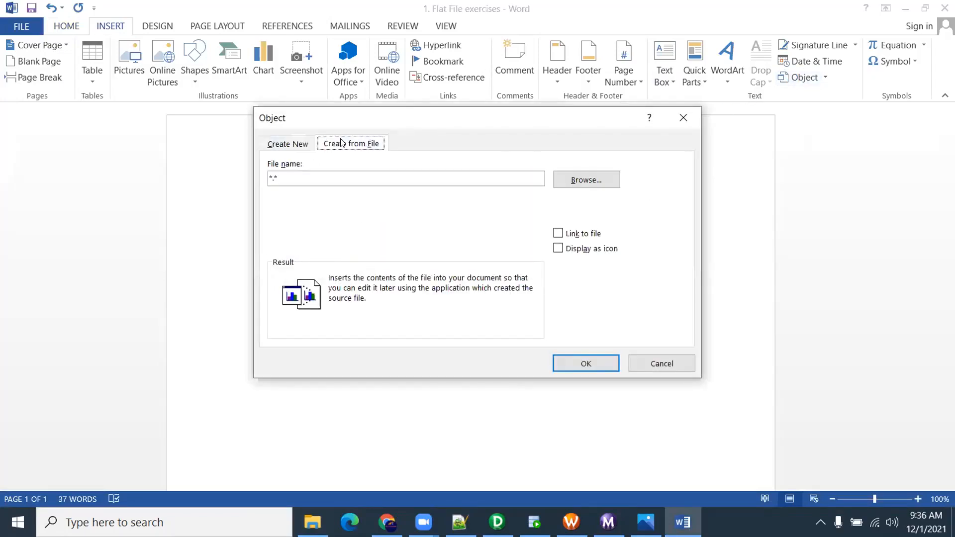
{"action": "left_click", "coordinate": [568, 185]}
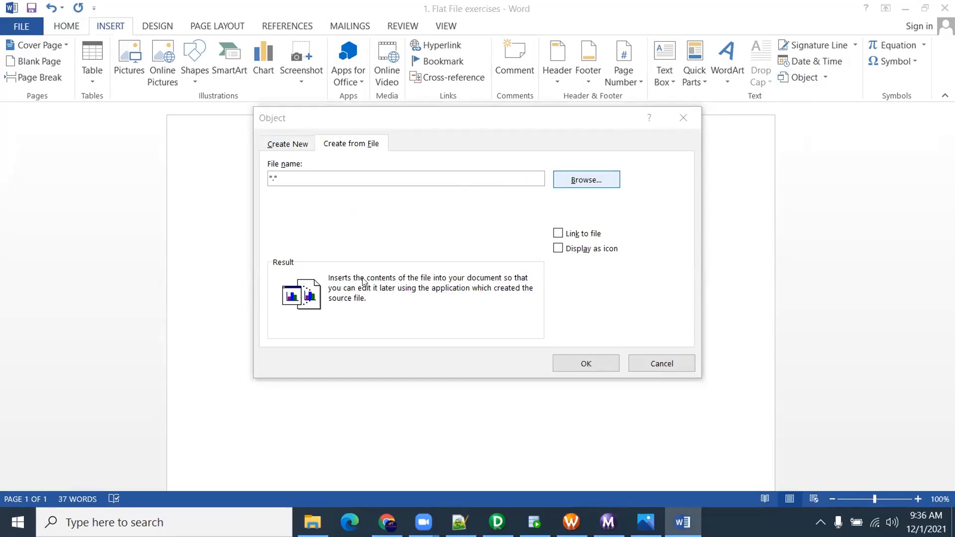
{"action": "key", "text": "ctrl+v"}
{"action": "key", "text": "Return"}
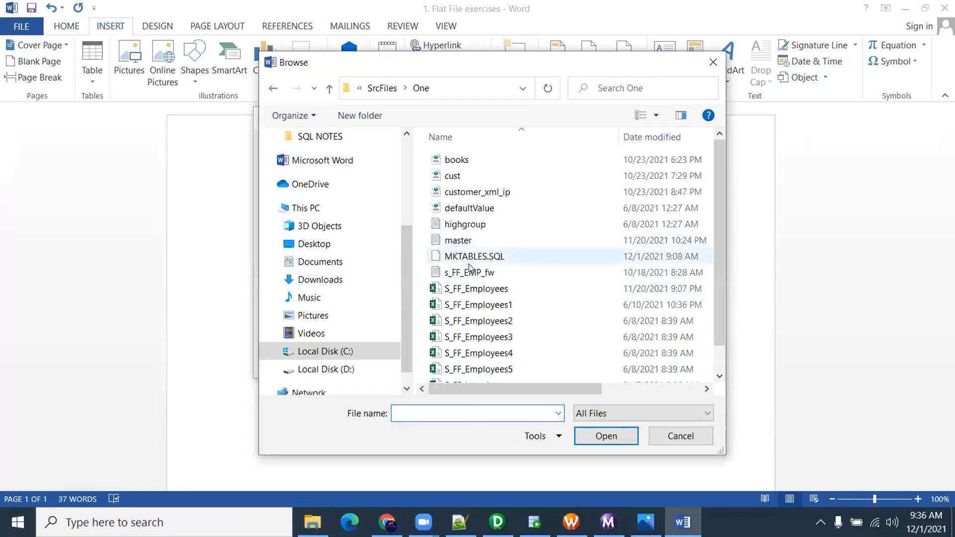
Embed s_FF_EMP_fw as an icon and save the document
{"action": "left_click", "coordinate": [441, 272]}
{"action": "left_click", "coordinate": [605, 436]}
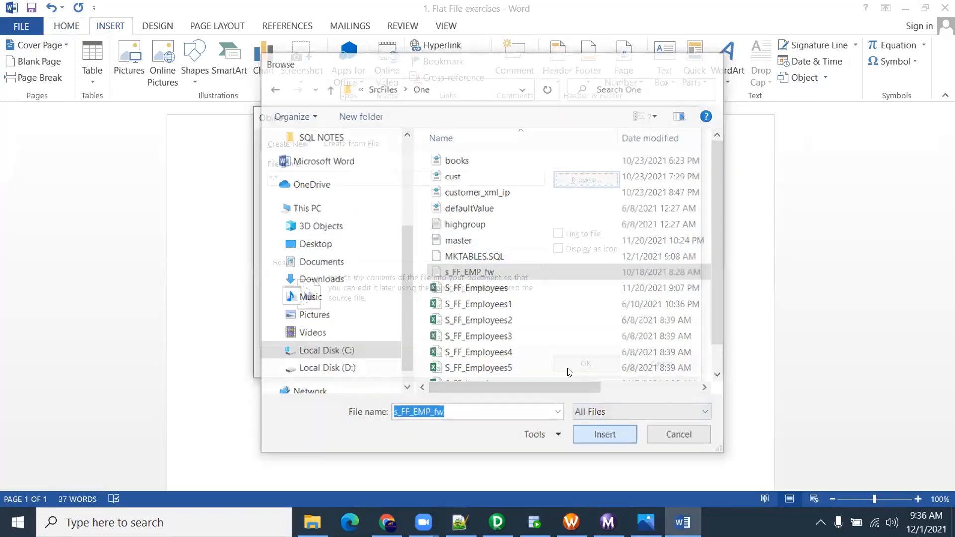
{"action": "left_click", "coordinate": [557, 248]}
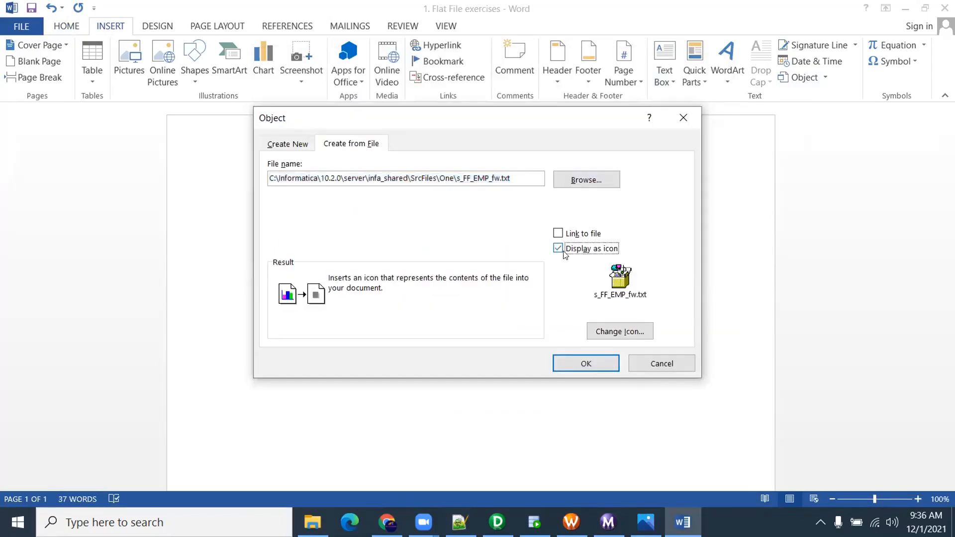
{"action": "left_click", "coordinate": [597, 364]}
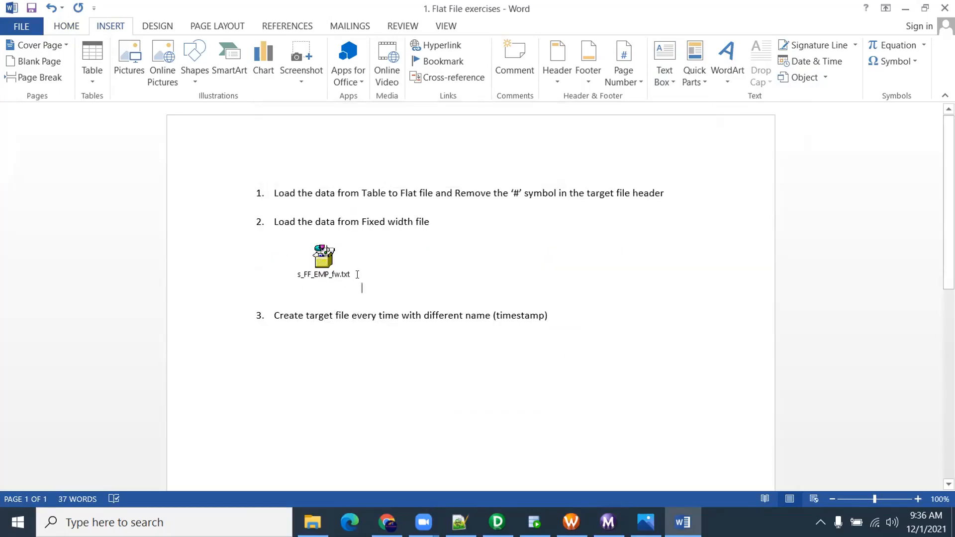
{"action": "left_click", "coordinate": [31, 8]}
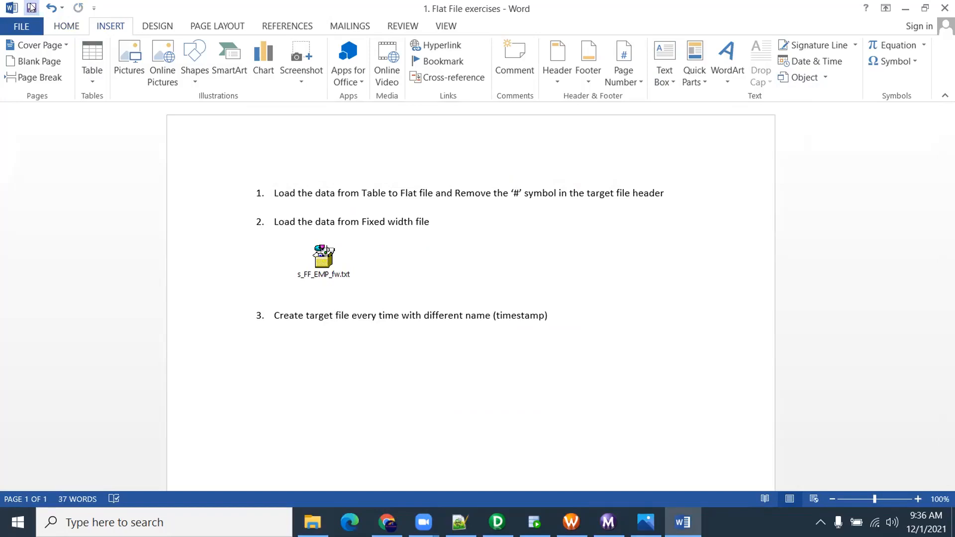
{"action": "left_click", "coordinate": [529, 518]}
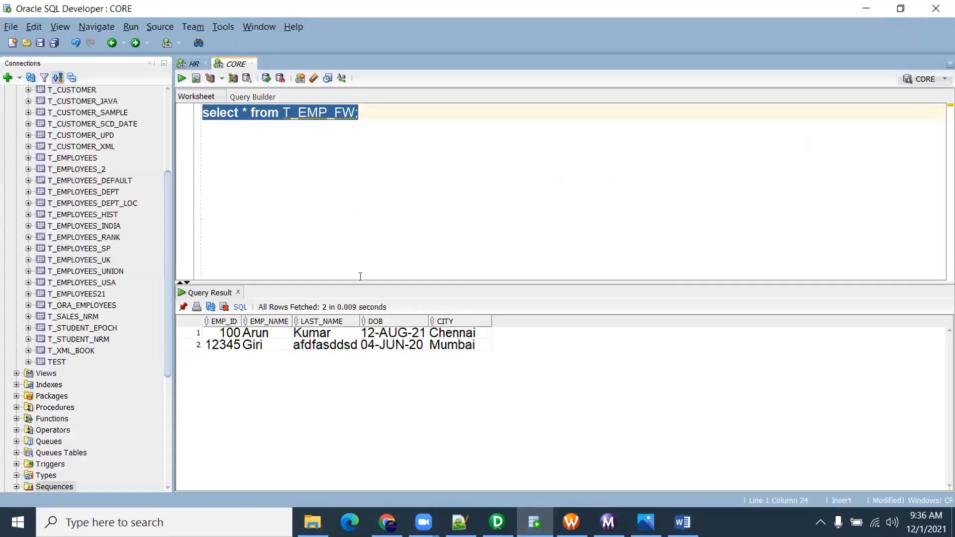
Begin exporting the T_EMP_FW query results, then cancel the export wizard without exporting
{"action": "right_click", "coordinate": [332, 346]}
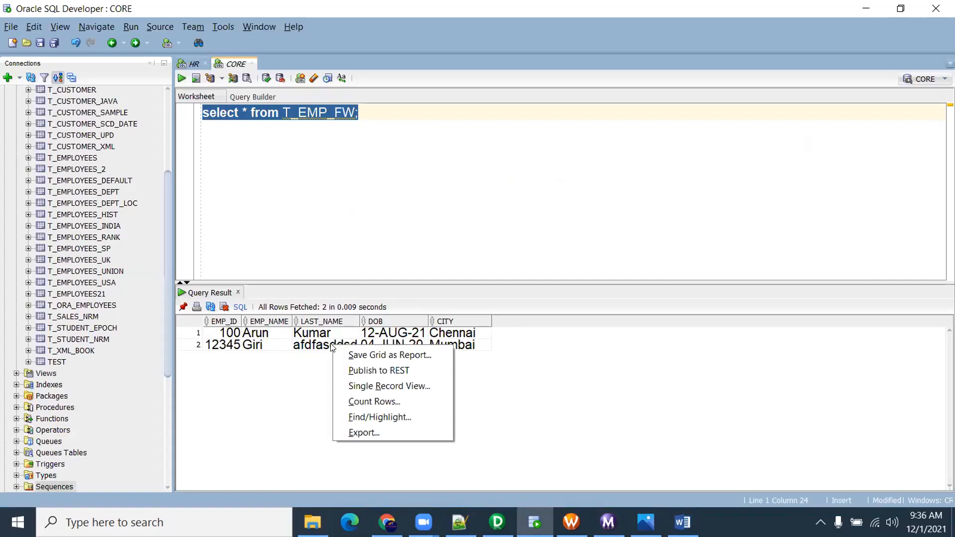
{"action": "left_click", "coordinate": [368, 431]}
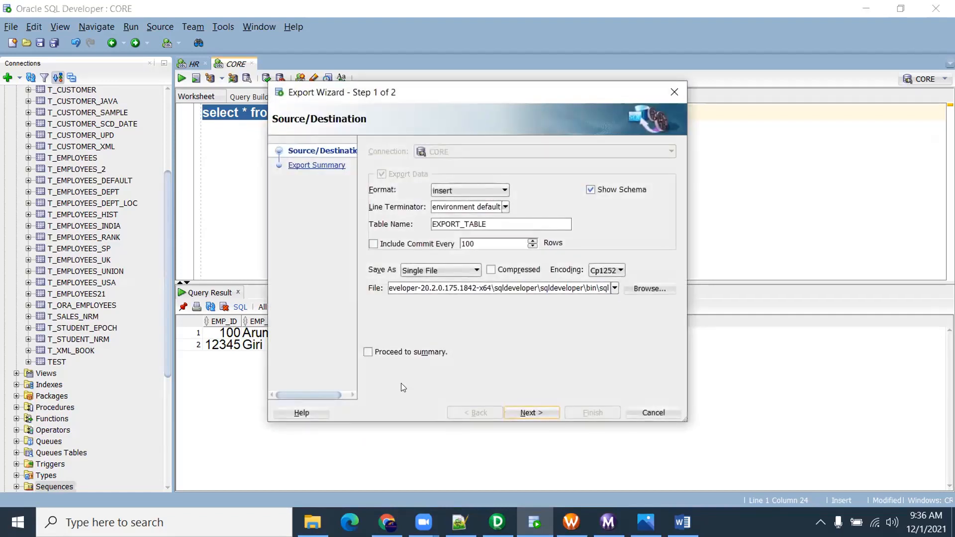
{"action": "left_click", "coordinate": [672, 93]}
{"action": "left_click", "coordinate": [285, 123]}
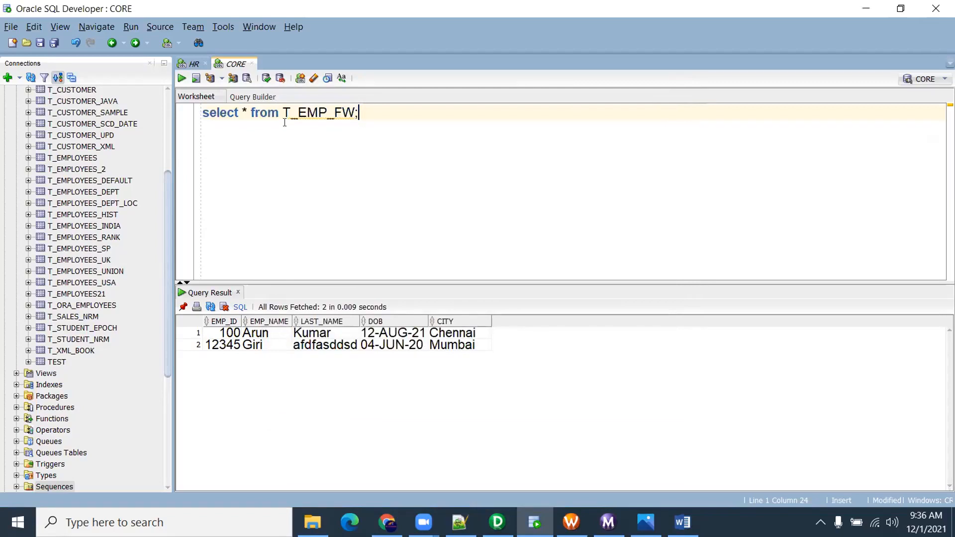
{"action": "right_click", "coordinate": [377, 344]}
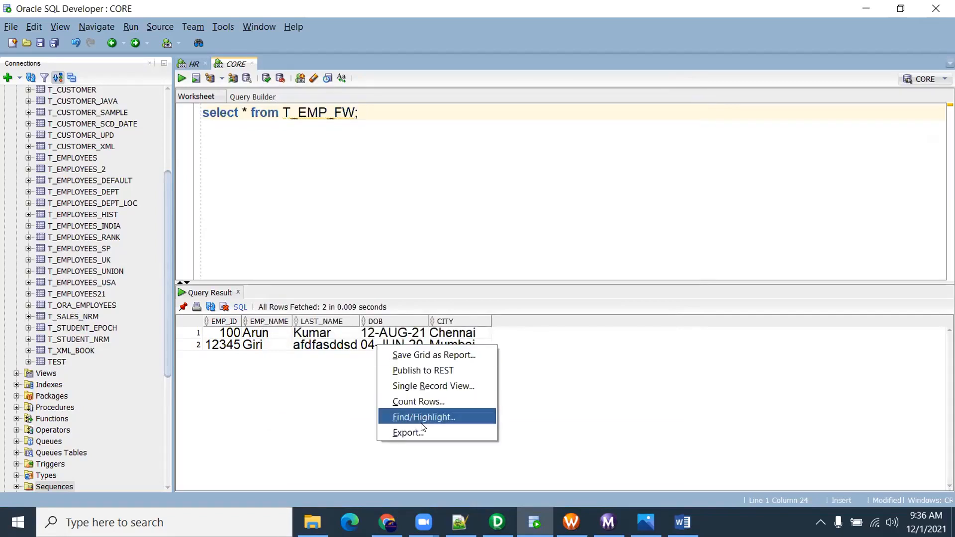
{"action": "left_click", "coordinate": [339, 205]}
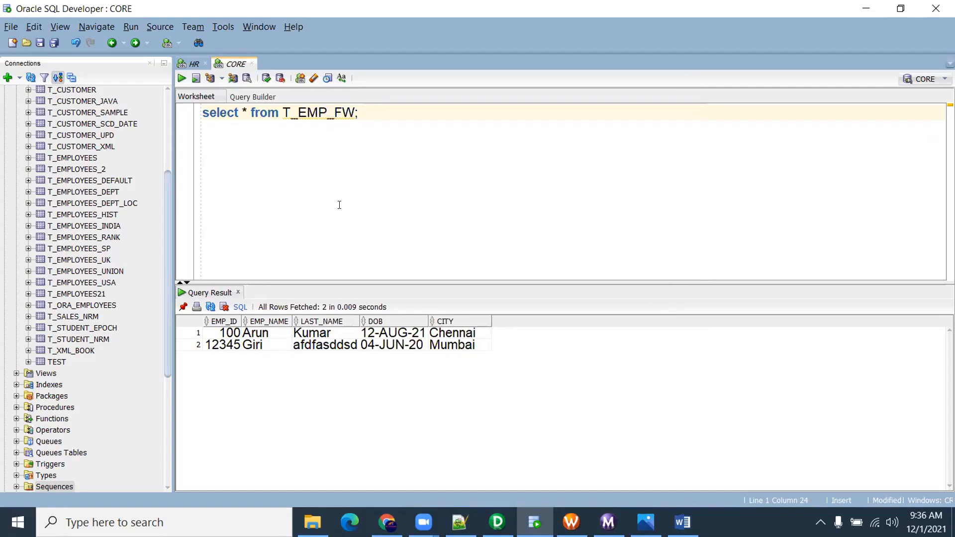
Add blank lines below the query, enlarge the results area, and select all ten result cells
{"action": "key", "text": "Return"}
{"action": "key", "text": "Return"}
{"action": "key", "text": "Return"}
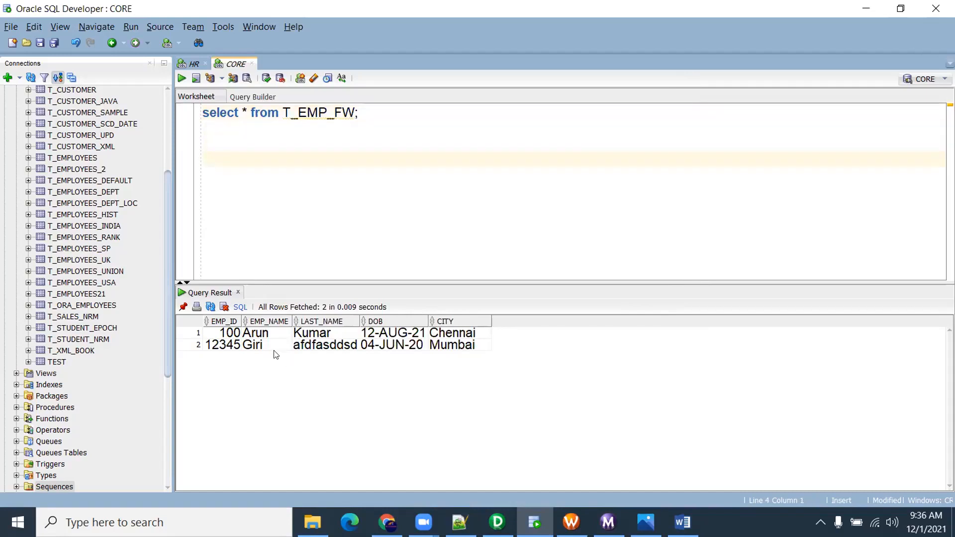
{"action": "left_click_drag", "start_coordinate": [366, 281], "coordinate": [365, 220]}
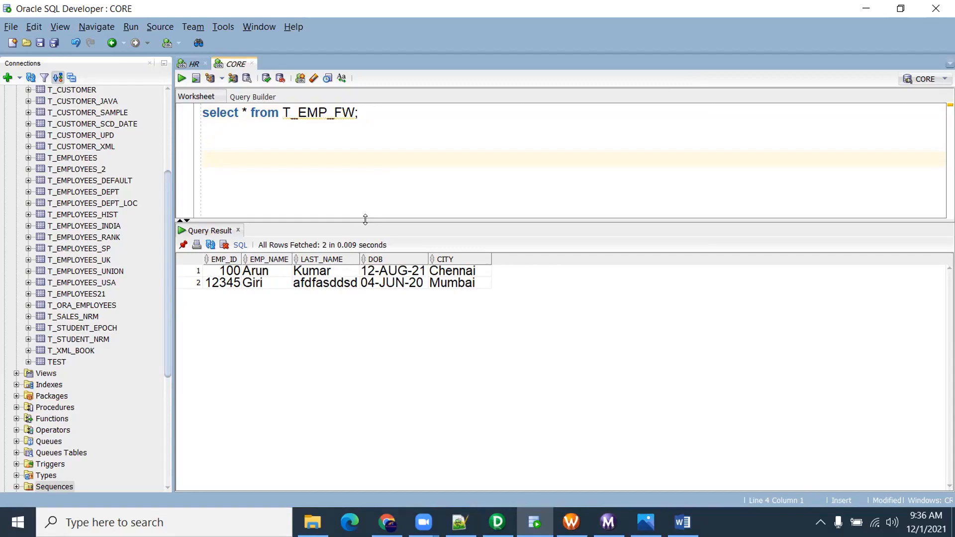
{"action": "right_click", "coordinate": [350, 285]}
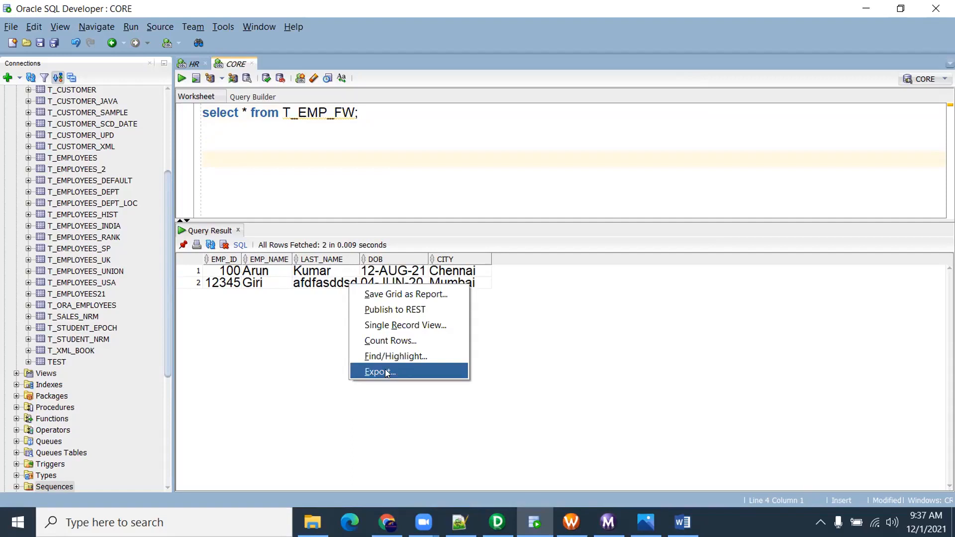
{"action": "left_click", "coordinate": [305, 160]}
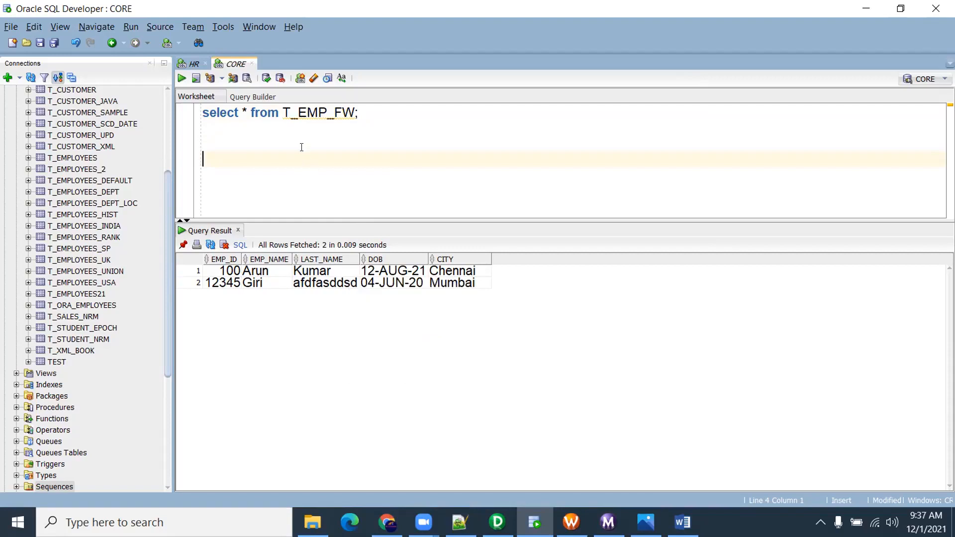
{"action": "left_click", "coordinate": [301, 148]}
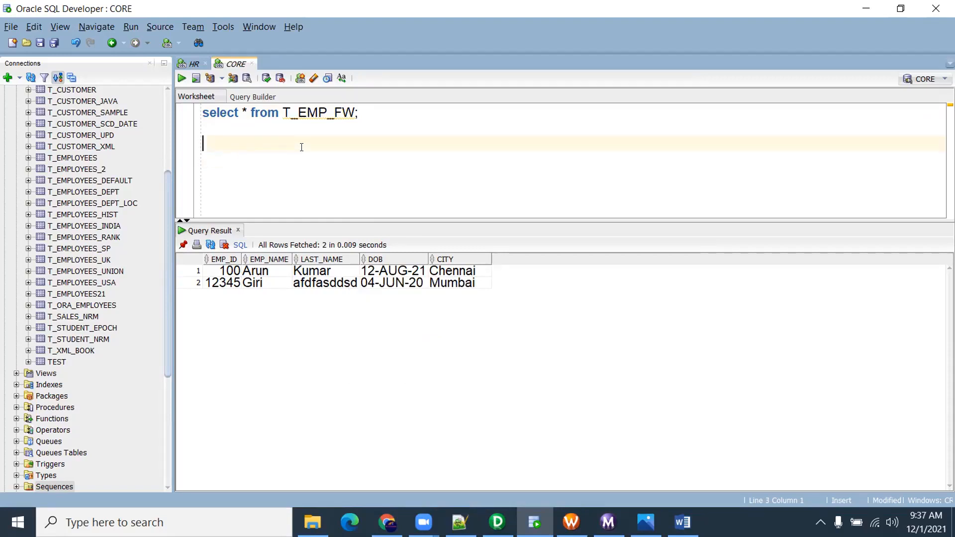
{"action": "left_click_drag", "start_coordinate": [222, 271], "coordinate": [433, 282]}
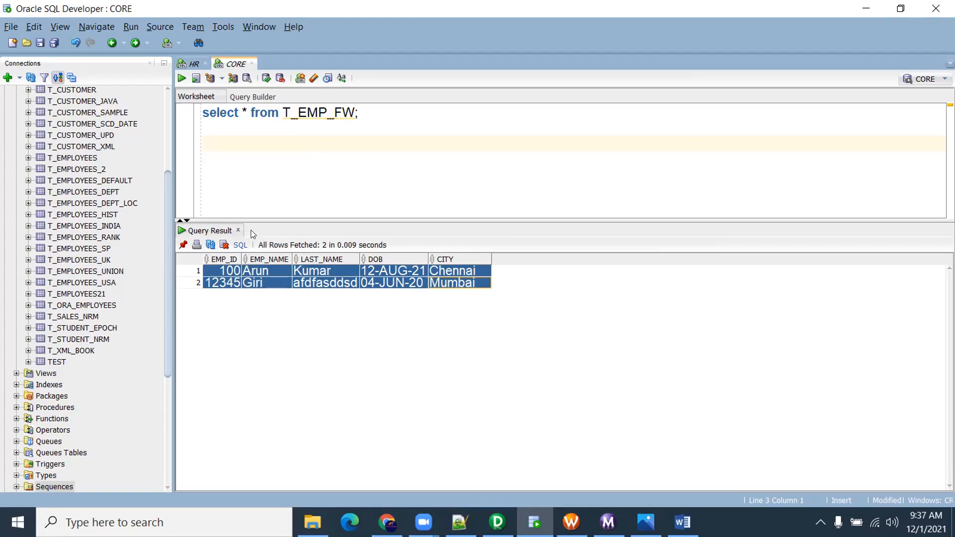
Switch back to Workflow Manager showing the wf_T_FF_Employees workflow
{"action": "left_click_drag", "start_coordinate": [168, 197], "coordinate": [168, 118]}
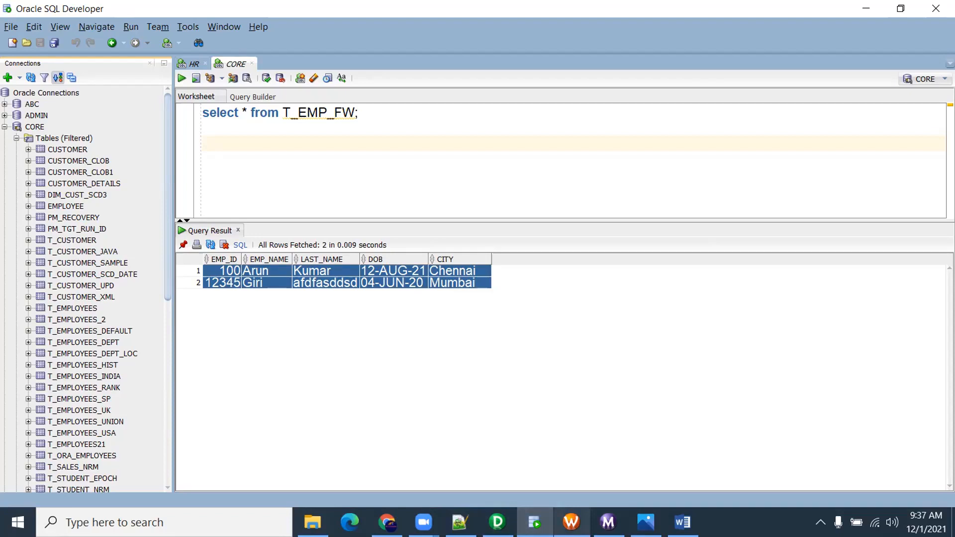
{"action": "mouse_move", "coordinate": [571, 522]}
{"action": "left_click", "coordinate": [572, 462]}
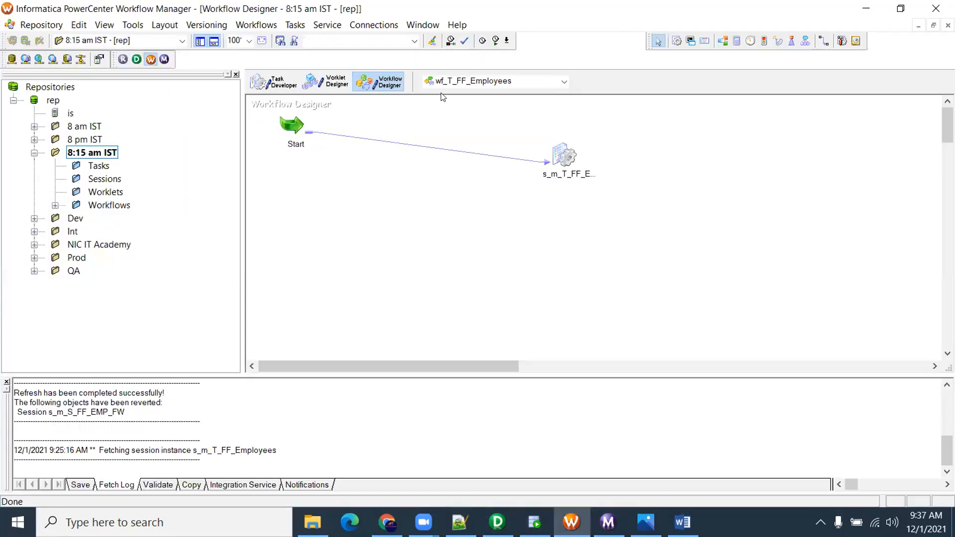
{"action": "right_click", "coordinate": [375, 185]}
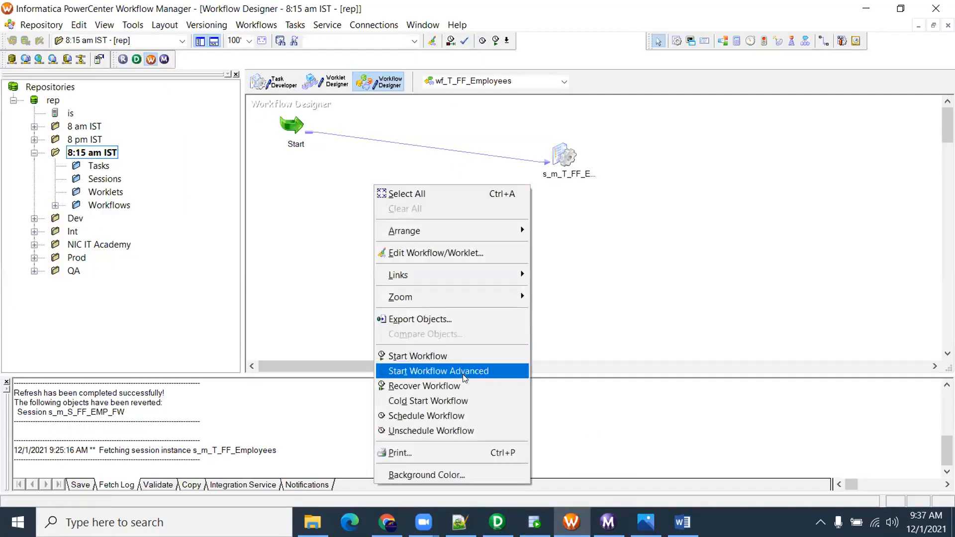
{"action": "left_click", "coordinate": [271, 26]}
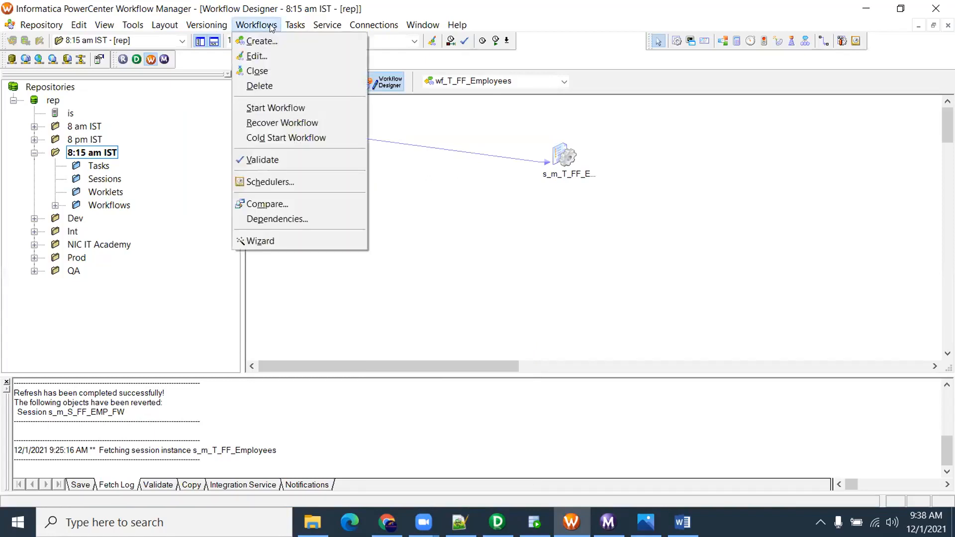
{"action": "left_click", "coordinate": [267, 54]}
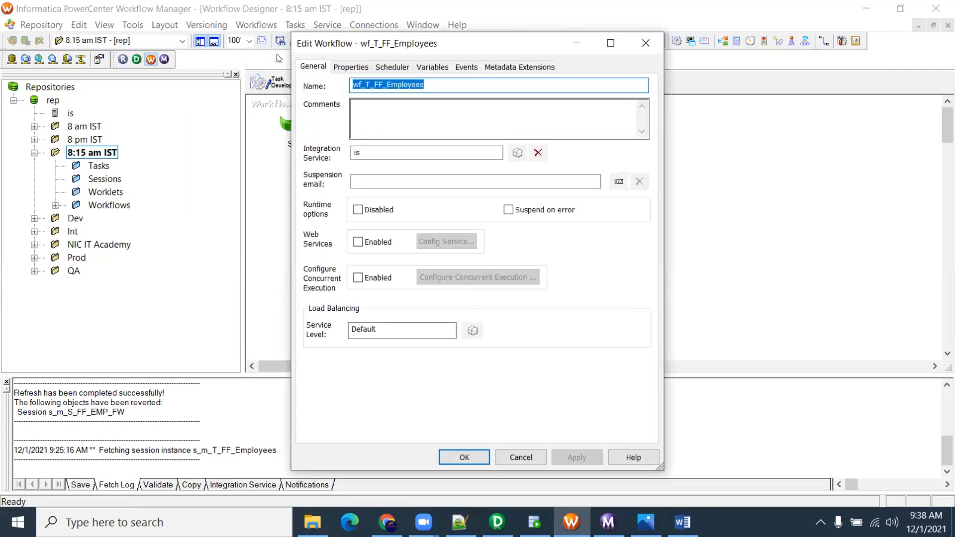
{"action": "left_click", "coordinate": [386, 70]}
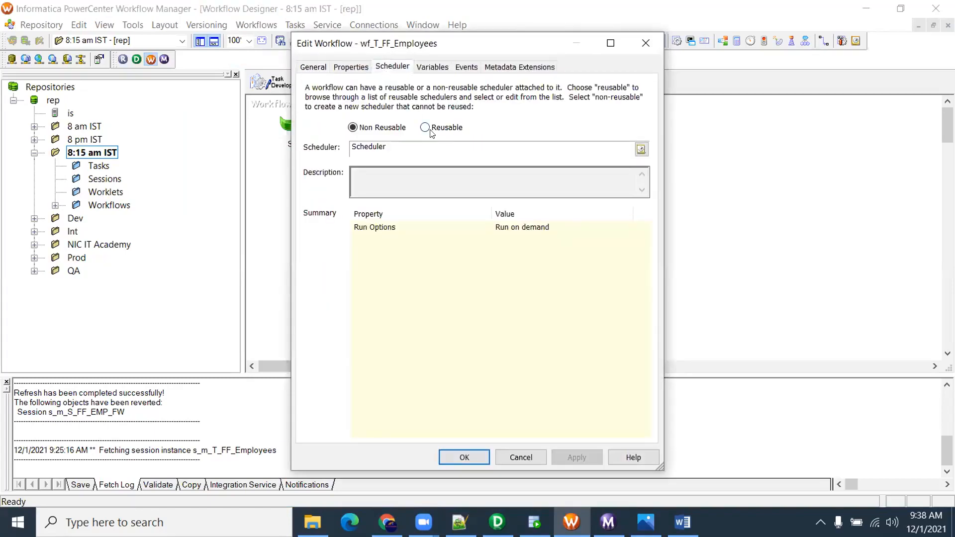
{"action": "left_click", "coordinate": [641, 150]}
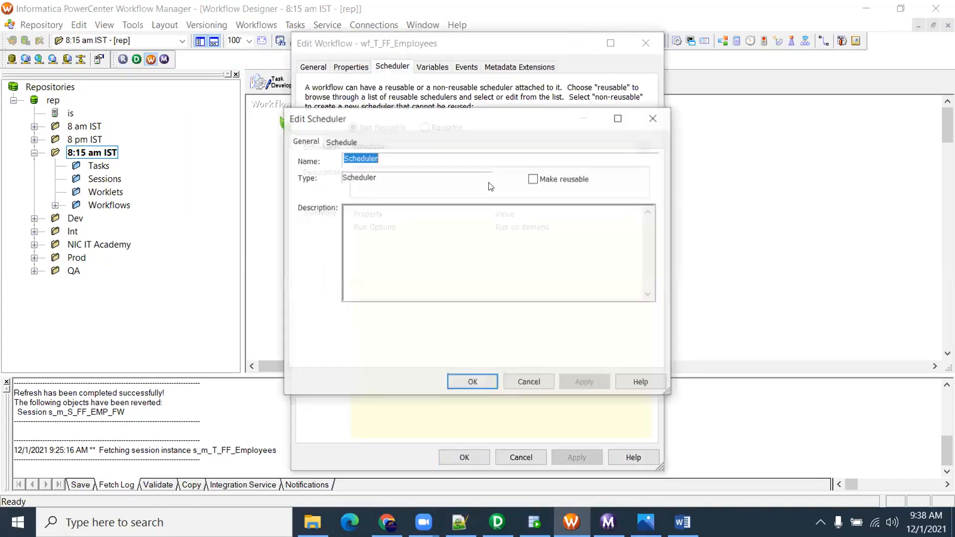
{"action": "left_click", "coordinate": [340, 141]}
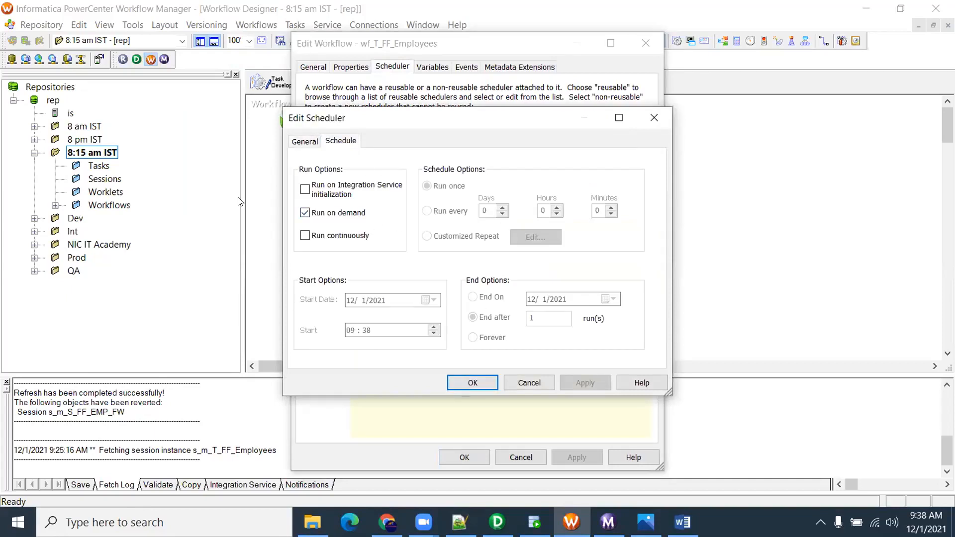
{"action": "left_click", "coordinate": [386, 212]}
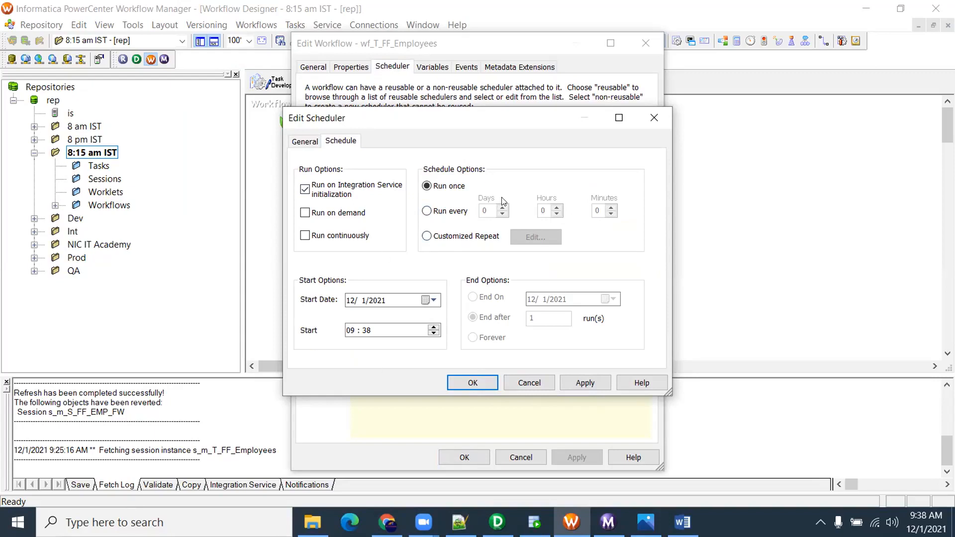
{"action": "left_click", "coordinate": [529, 383]}
{"action": "left_click", "coordinate": [464, 298]}
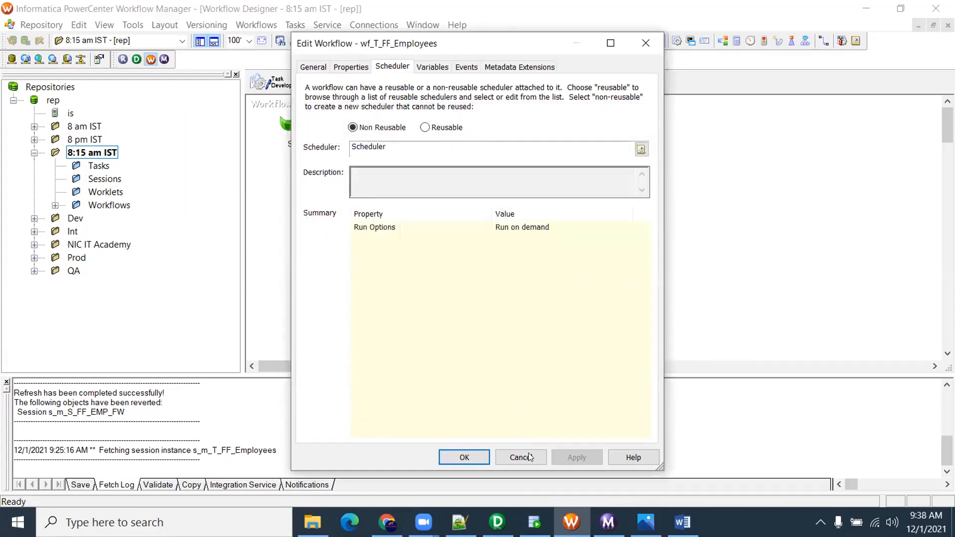
{"action": "key", "text": "Escape"}
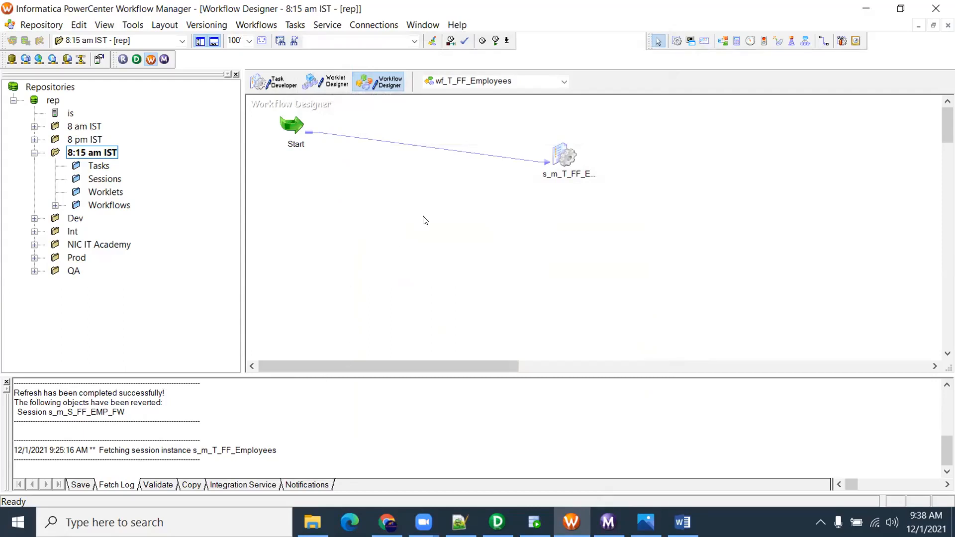
{"action": "left_click", "coordinate": [442, 64]}
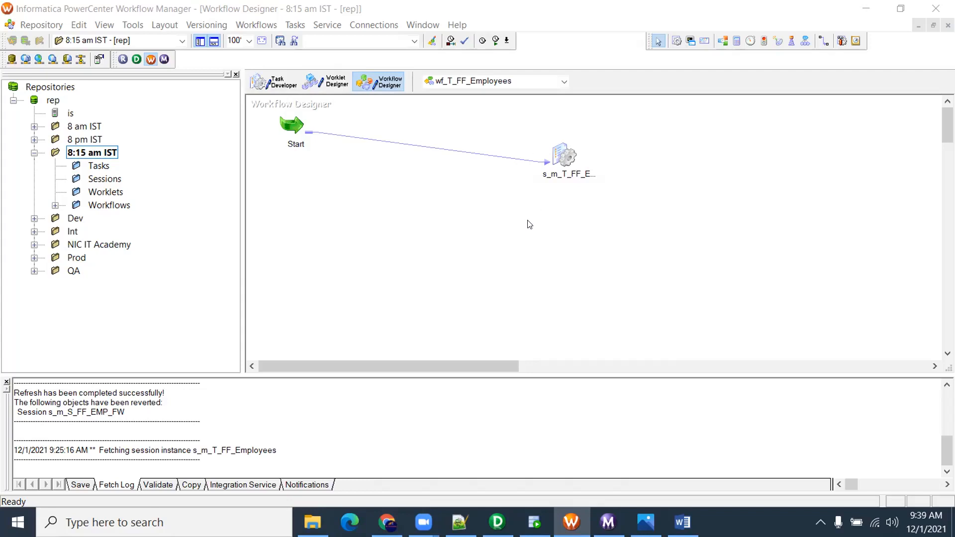
Switch to the '1. Flat File exercises' Word document
{"action": "left_click", "coordinate": [682, 521]}
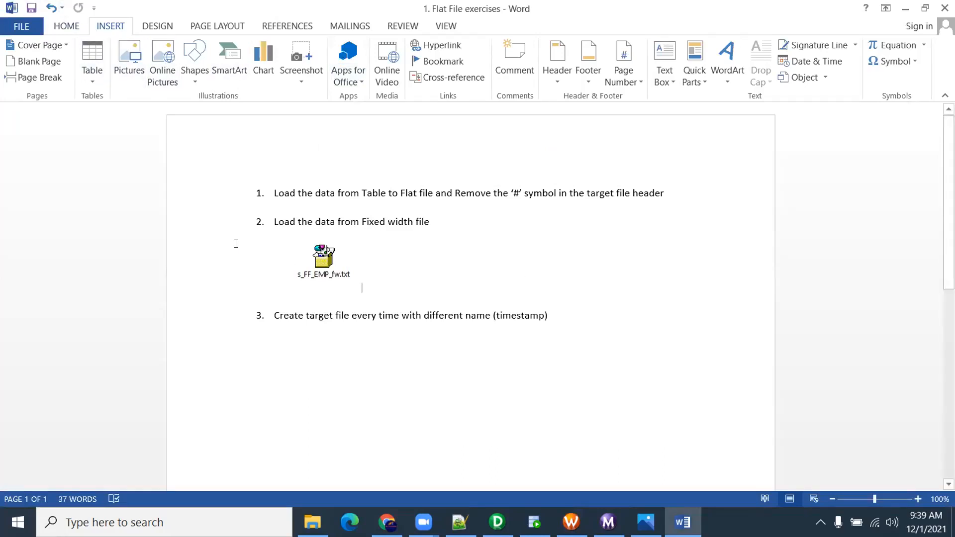
View the embedded s_FF_EMP_fw.txt fixed-width data, then close it and dismiss the antivirus notice
{"action": "double_click", "coordinate": [320, 256]}
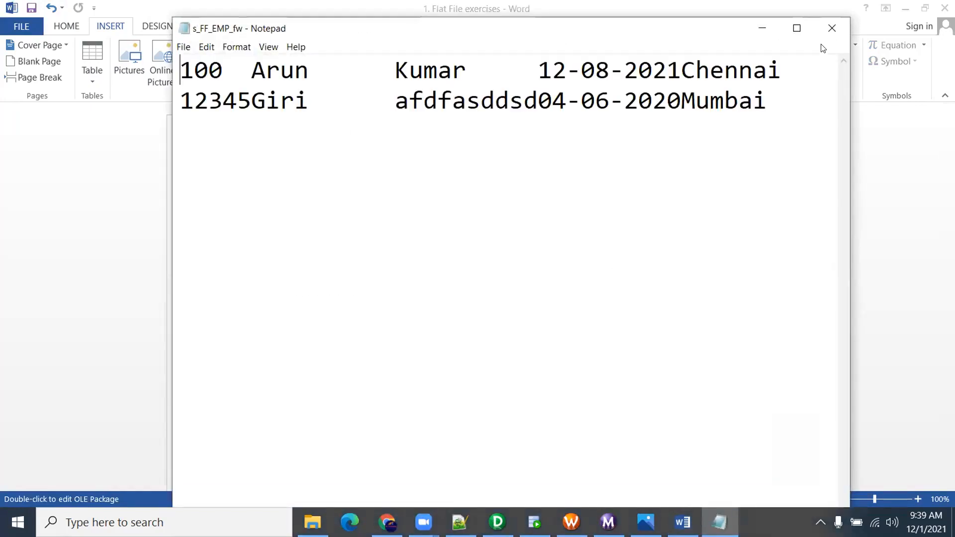
{"action": "left_click", "coordinate": [831, 28]}
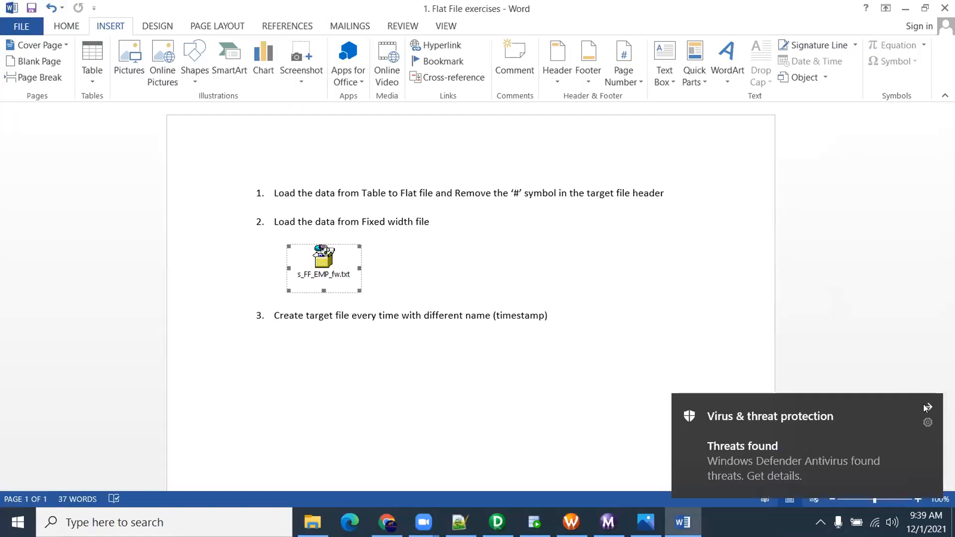
{"action": "left_click", "coordinate": [927, 408]}
Close the Flat File exercises document, saving its changes
{"action": "left_click", "coordinate": [687, 299]}
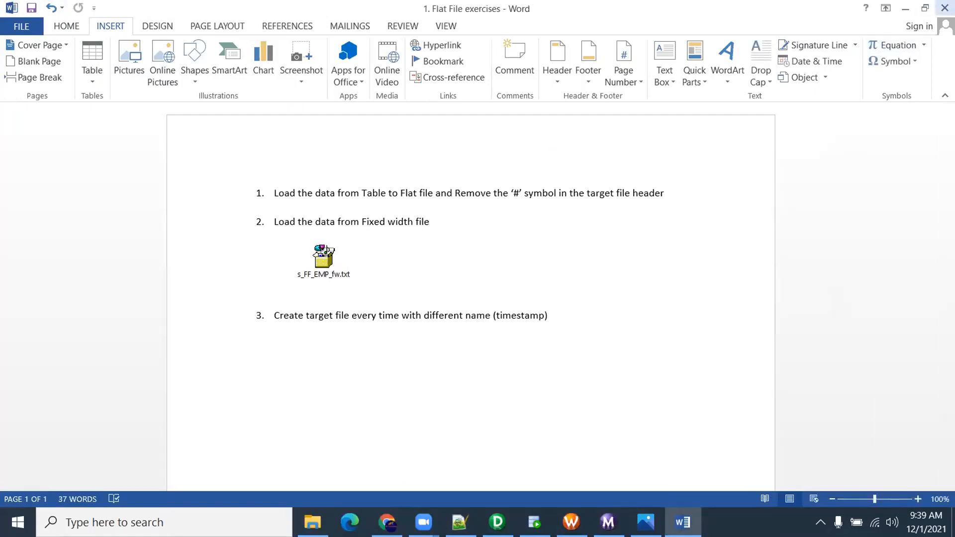
{"action": "left_click", "coordinate": [944, 8]}
{"action": "left_click", "coordinate": [416, 291]}
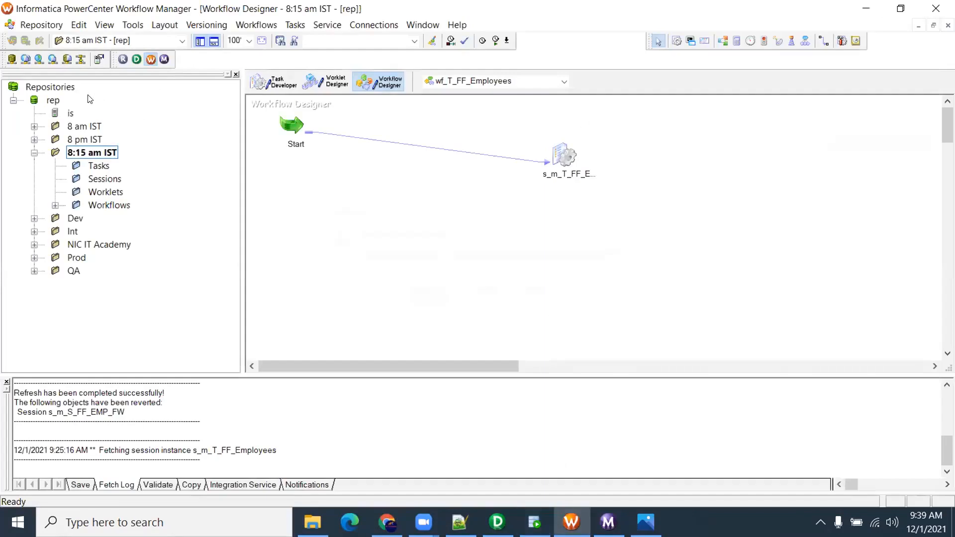
Disconnect Workflow Manager from the rep repository
{"action": "right_click", "coordinate": [51, 101]}
{"action": "left_click", "coordinate": [107, 155]}
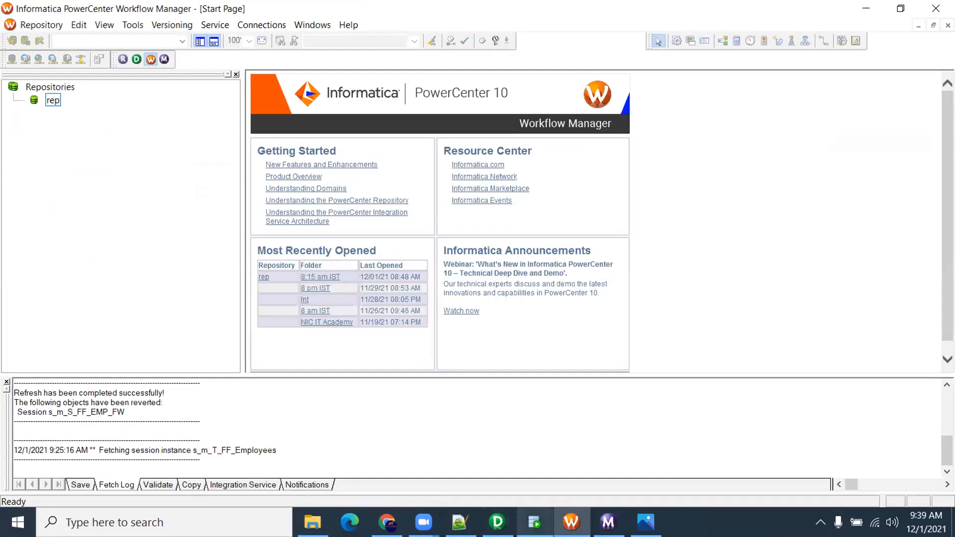
{"action": "left_click", "coordinate": [534, 522]}
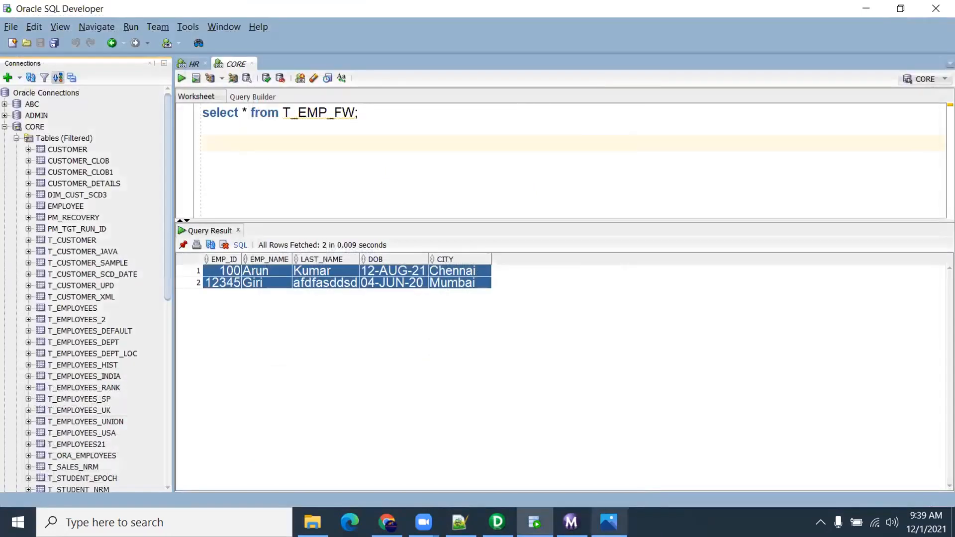
Close the Day 5 load-types diagram in Photos
{"action": "left_click", "coordinate": [608, 522]}
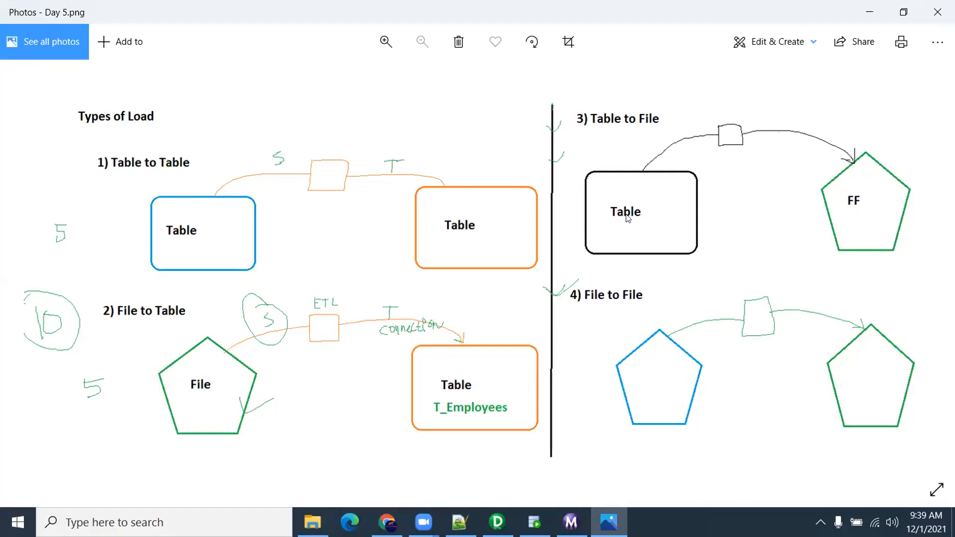
{"action": "left_click", "coordinate": [937, 41]}
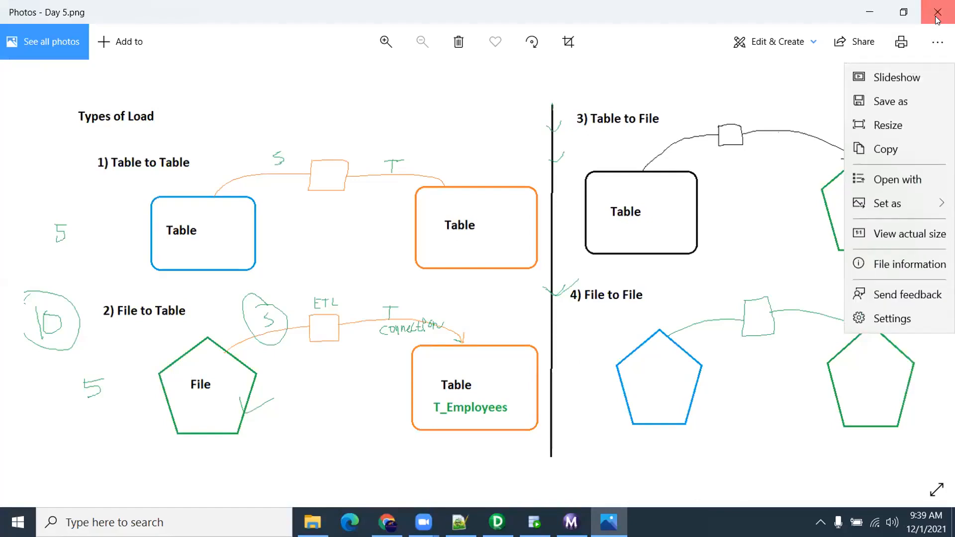
{"action": "left_click", "coordinate": [937, 12]}
Select all cells of both rows in the SQL Developer query result
{"action": "left_click", "coordinate": [628, 216]}
{"action": "left_click", "coordinate": [415, 281]}
{"action": "left_click", "coordinate": [469, 284]}
{"action": "left_click_drag", "start_coordinate": [221, 268], "coordinate": [470, 288]}
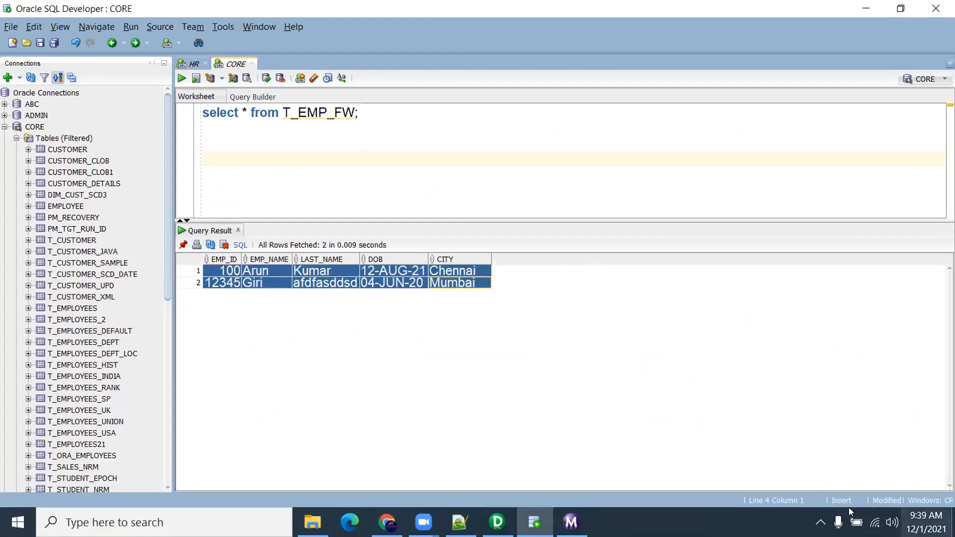
Close Workflow Monitor, disconnect Designer from rep, and switch to File Explorer
{"action": "left_click", "coordinate": [570, 523]}
{"action": "left_click", "coordinate": [935, 9]}
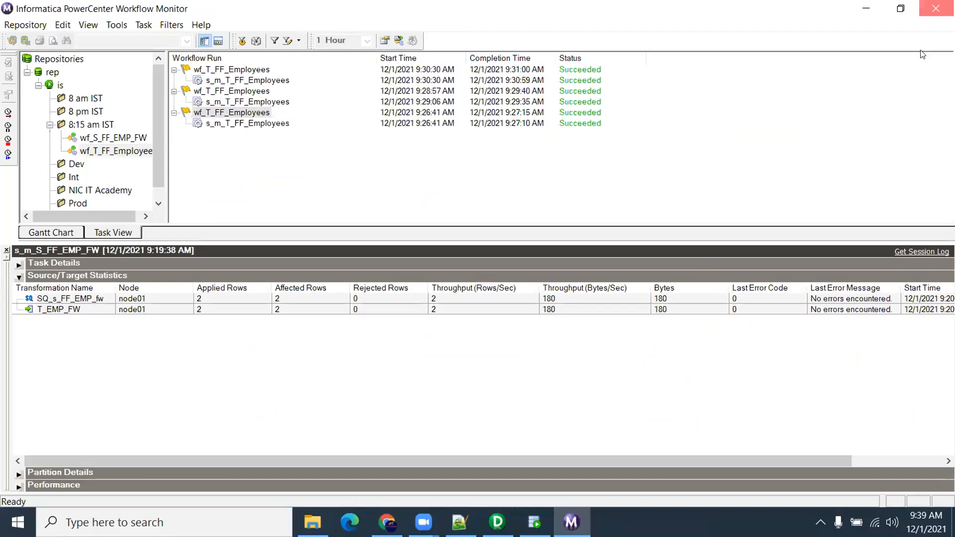
{"action": "key", "text": "alt+Tab"}
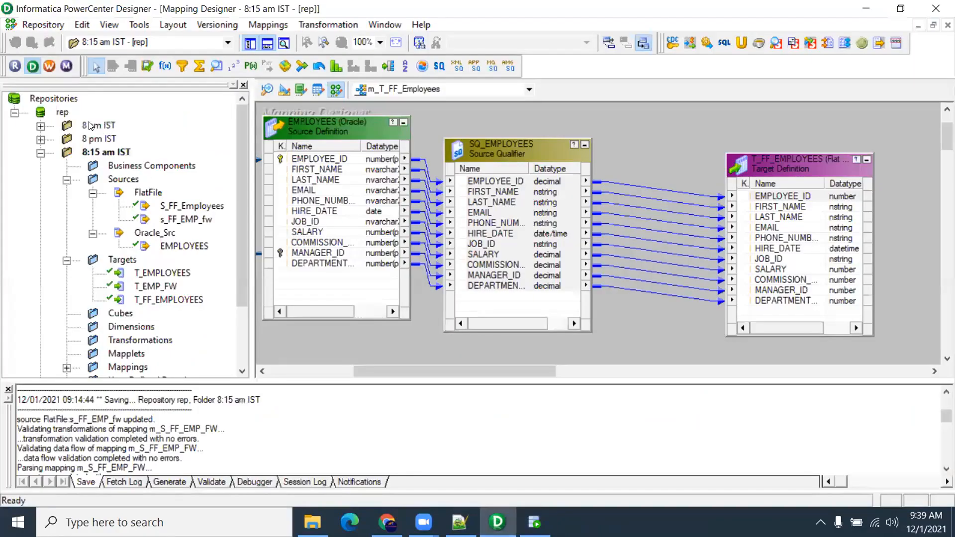
{"action": "right_click", "coordinate": [64, 113]}
{"action": "left_click", "coordinate": [115, 178]}
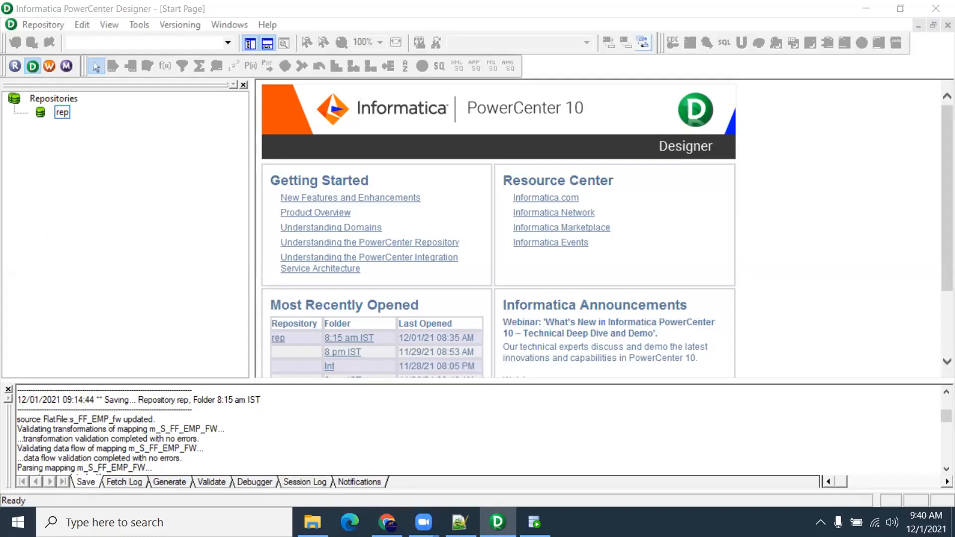
{"action": "key", "text": "alt+Tab"}
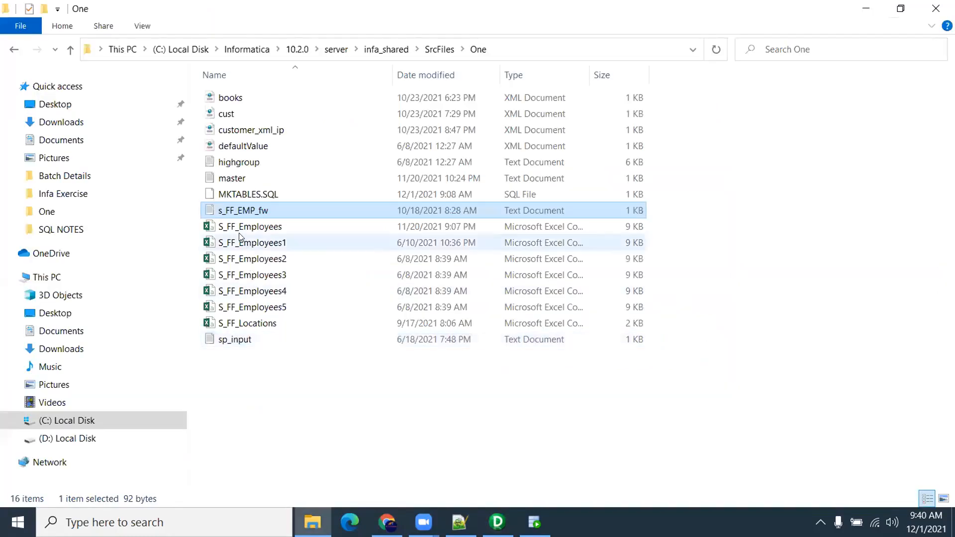
Navigate from SQL NOTES through ORACLE SQL PLSQL into Oracle_Exercise_MCQ and select SQL_60_Queries
{"action": "left_click", "coordinate": [85, 229]}
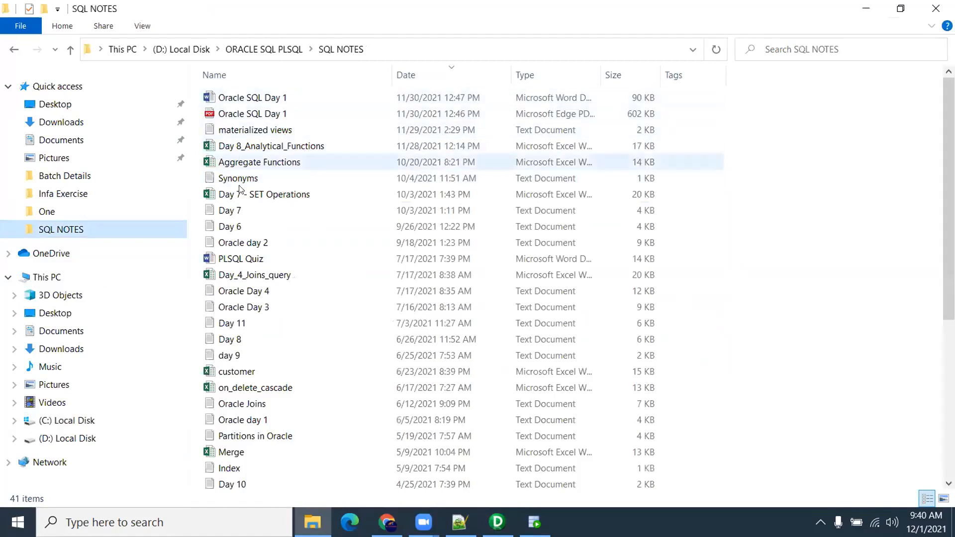
{"action": "left_click", "coordinate": [276, 50]}
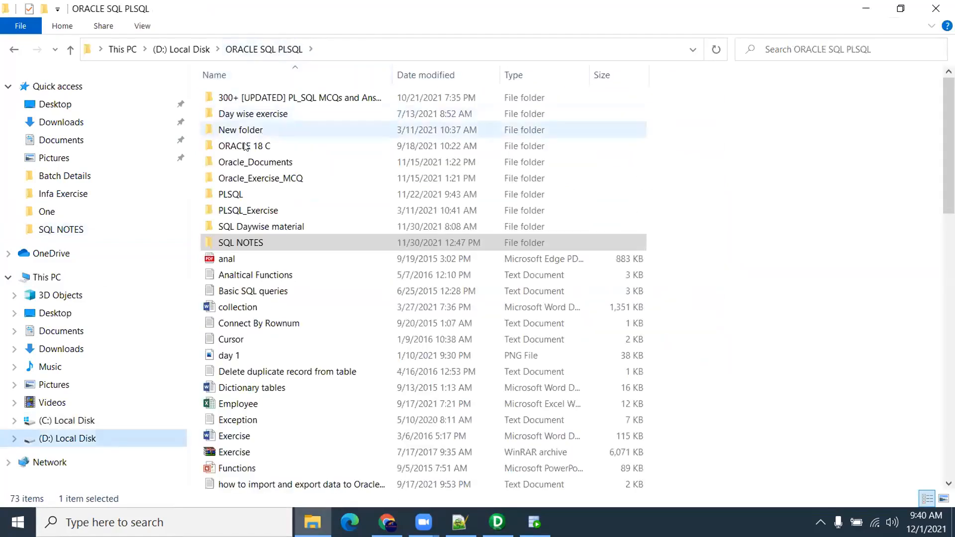
{"action": "left_click", "coordinate": [271, 116]}
{"action": "double_click", "coordinate": [270, 116]}
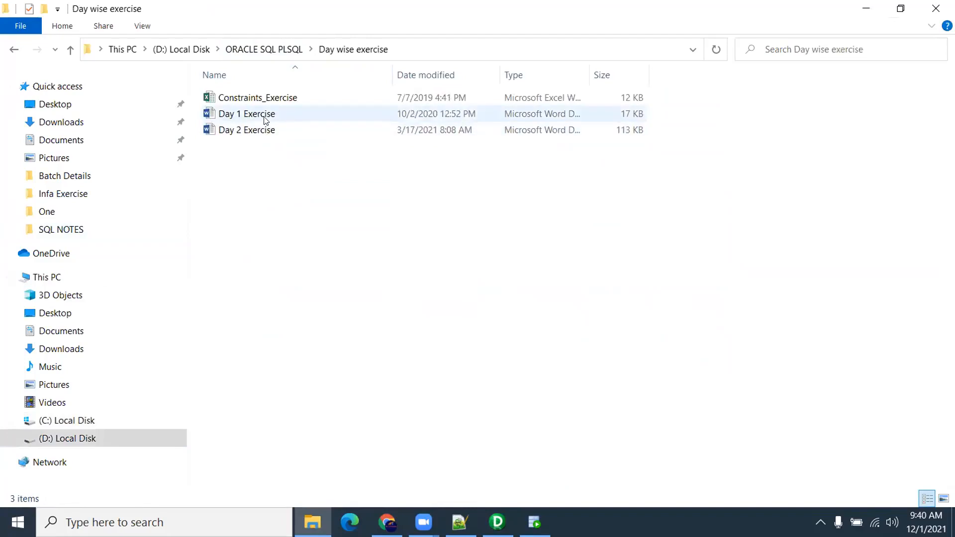
{"action": "left_click", "coordinate": [264, 50]}
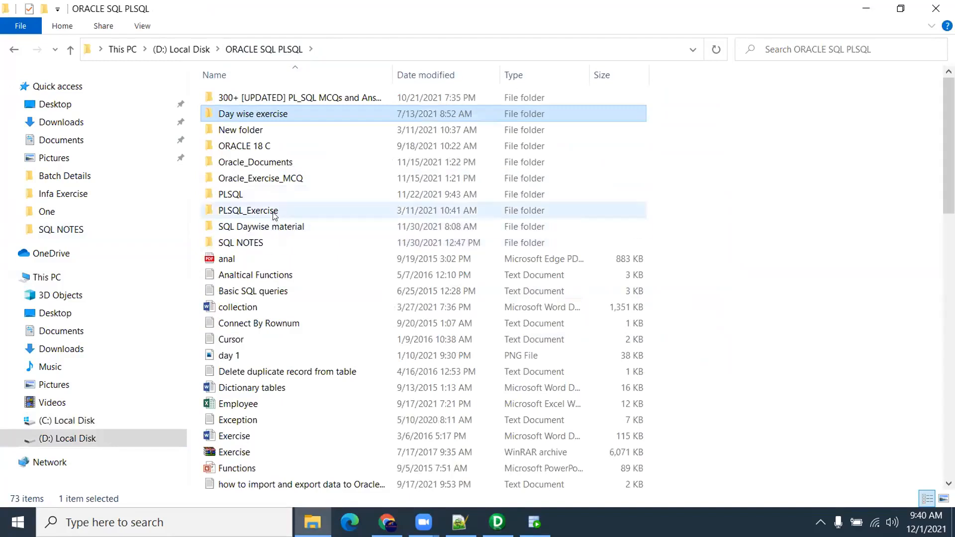
{"action": "left_click", "coordinate": [274, 183]}
{"action": "double_click", "coordinate": [273, 182]}
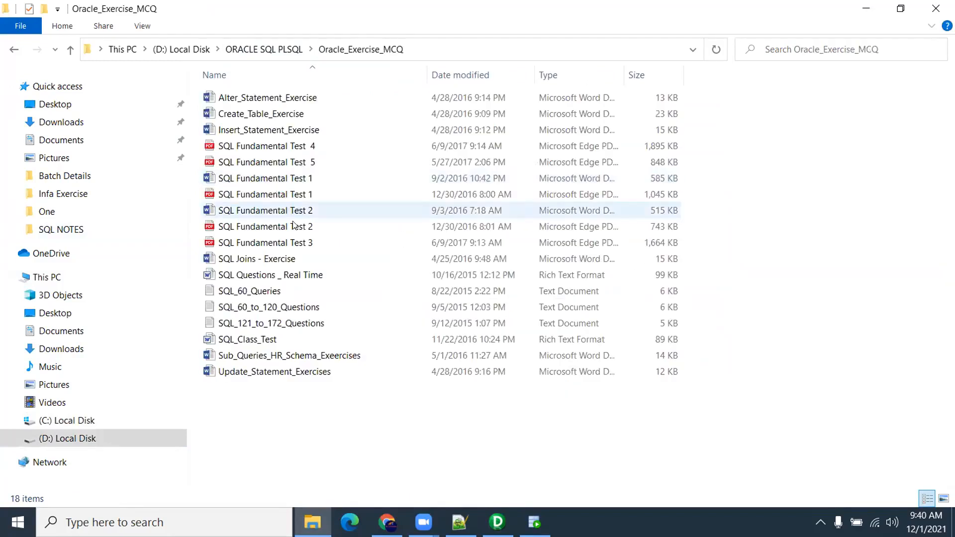
{"action": "left_click", "coordinate": [273, 295]}
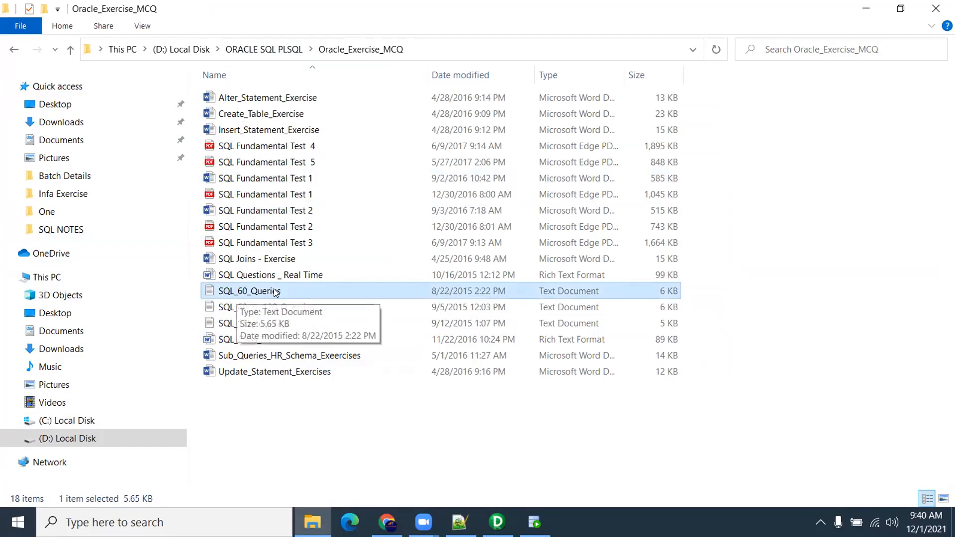
Open SQL_60_Queries maximized in Notepad, read through it selecting question 9, then close it
{"action": "double_click", "coordinate": [278, 295]}
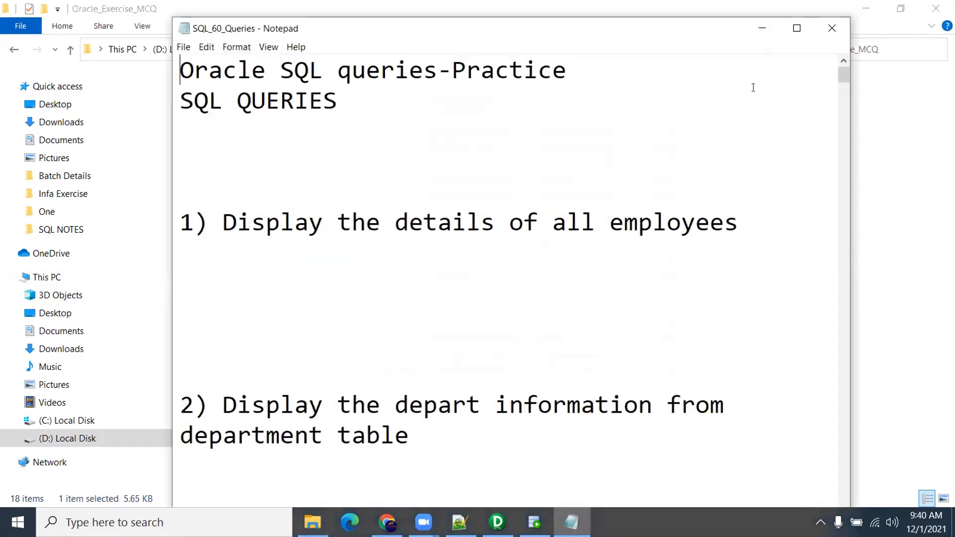
{"action": "left_click", "coordinate": [796, 28]}
{"action": "scroll", "coordinate": [234, 199], "scroll_direction": "down", "scroll_amount": 4}
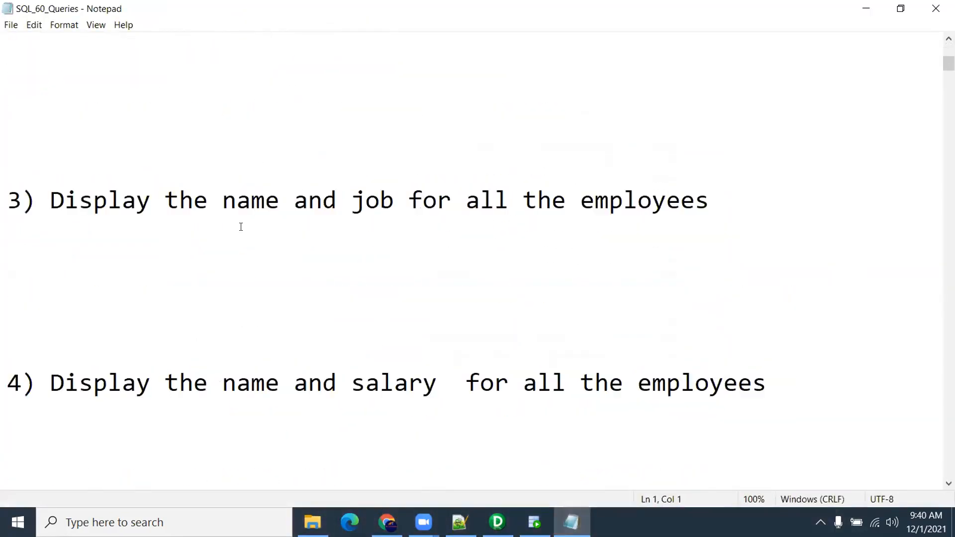
{"action": "scroll", "coordinate": [241, 227], "scroll_direction": "down", "scroll_amount": 12}
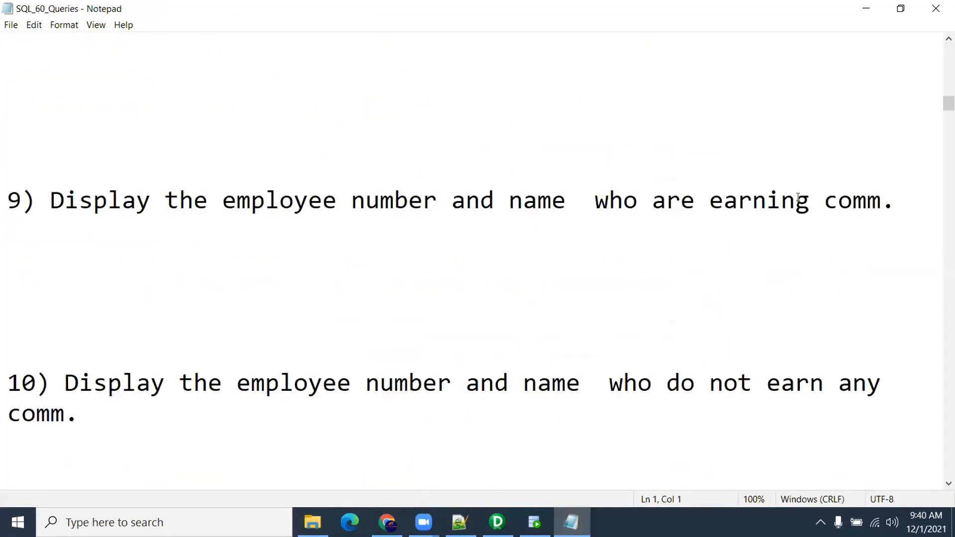
{"action": "left_click_drag", "start_coordinate": [916, 198], "coordinate": [6, 200]}
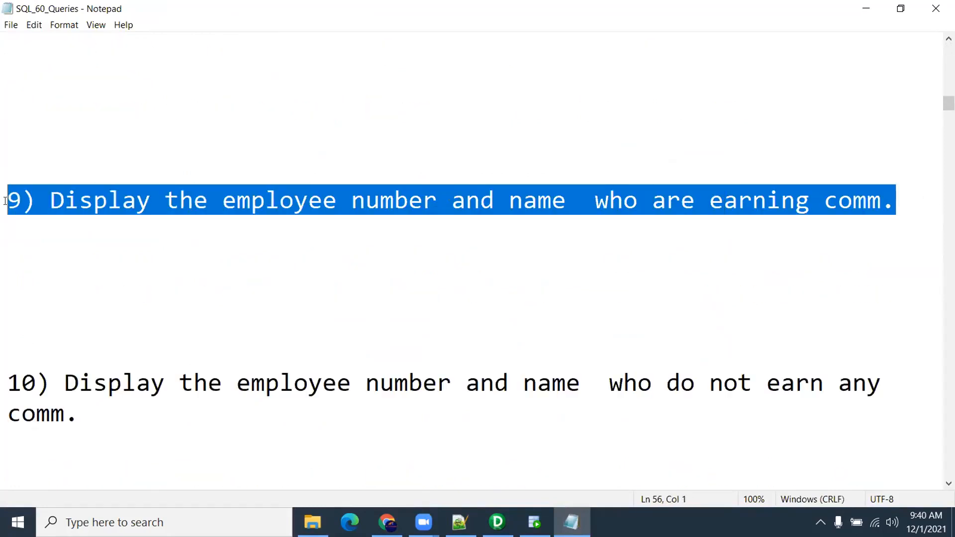
{"action": "scroll", "coordinate": [154, 257], "scroll_direction": "down", "scroll_amount": 13}
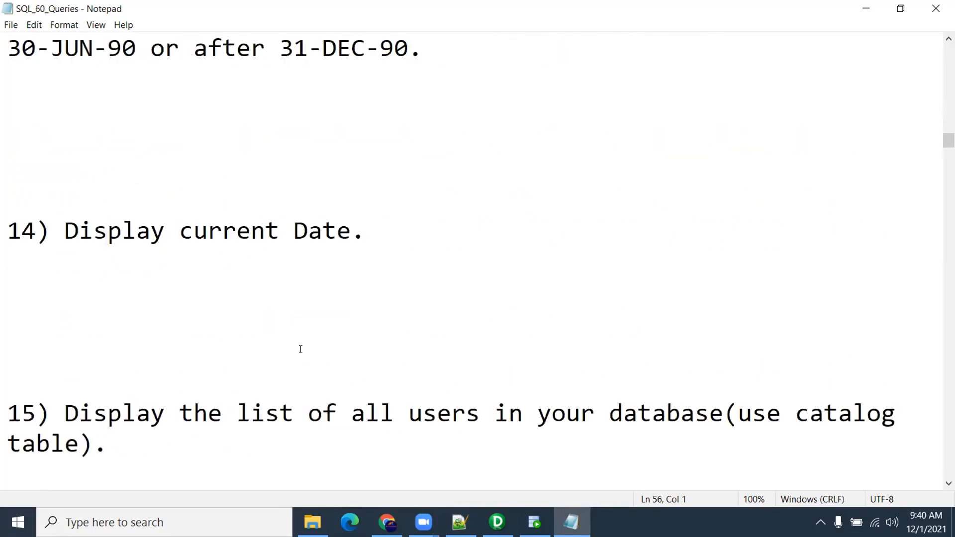
{"action": "scroll", "coordinate": [300, 348], "scroll_direction": "down", "scroll_amount": 1}
{"action": "left_click", "coordinate": [935, 9]}
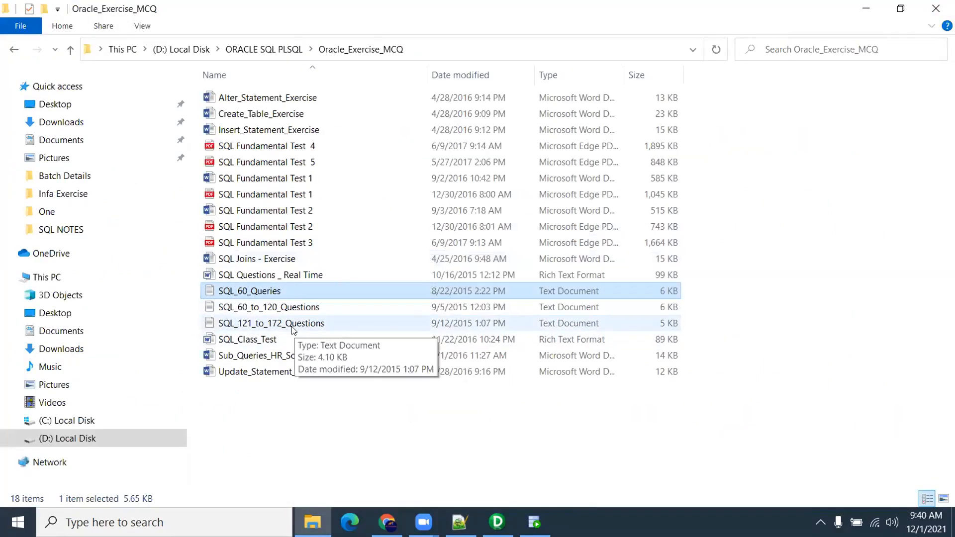
Select the three SQL question text files, then return to the ORACLE SQL PLSQL folder
{"action": "left_click", "coordinate": [294, 325], "text": "shift"}
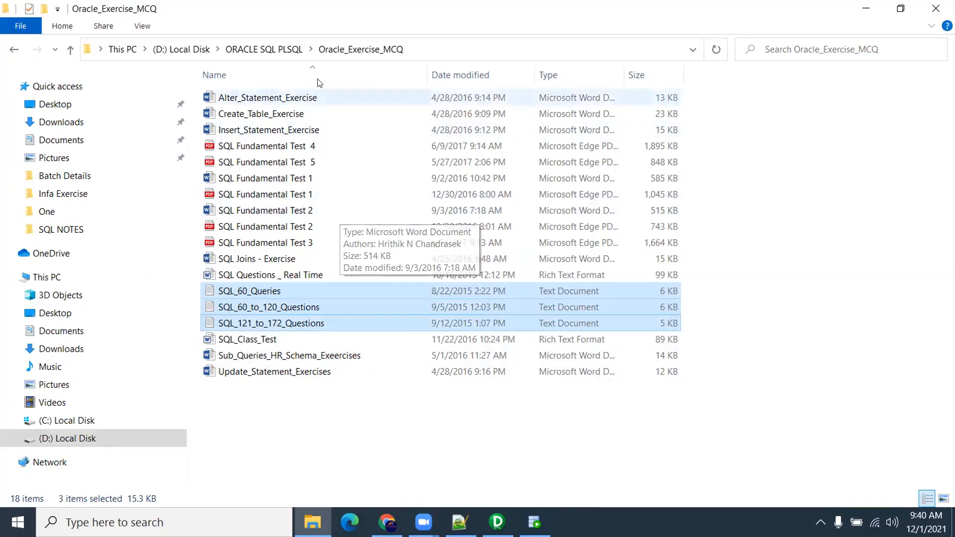
{"action": "left_click", "coordinate": [285, 50]}
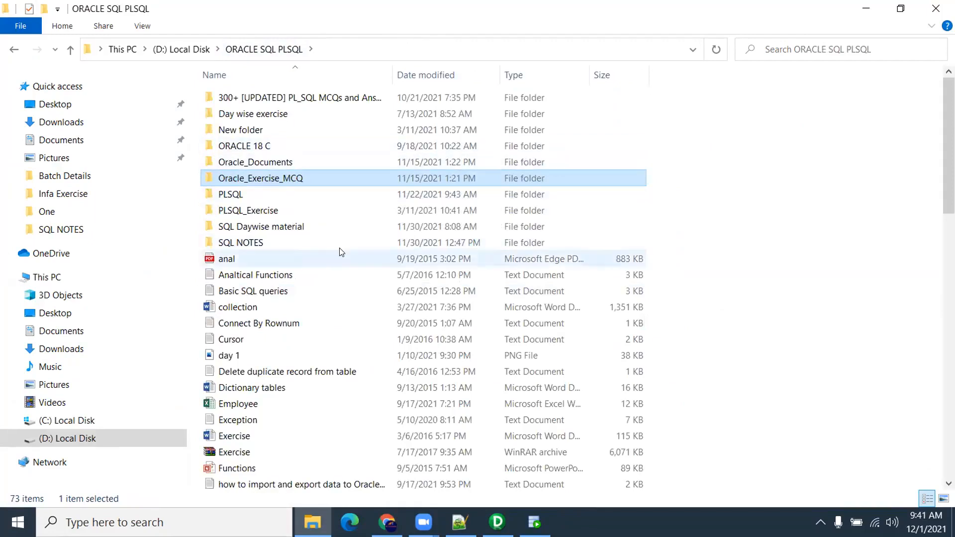
{"action": "left_click", "coordinate": [242, 242]}
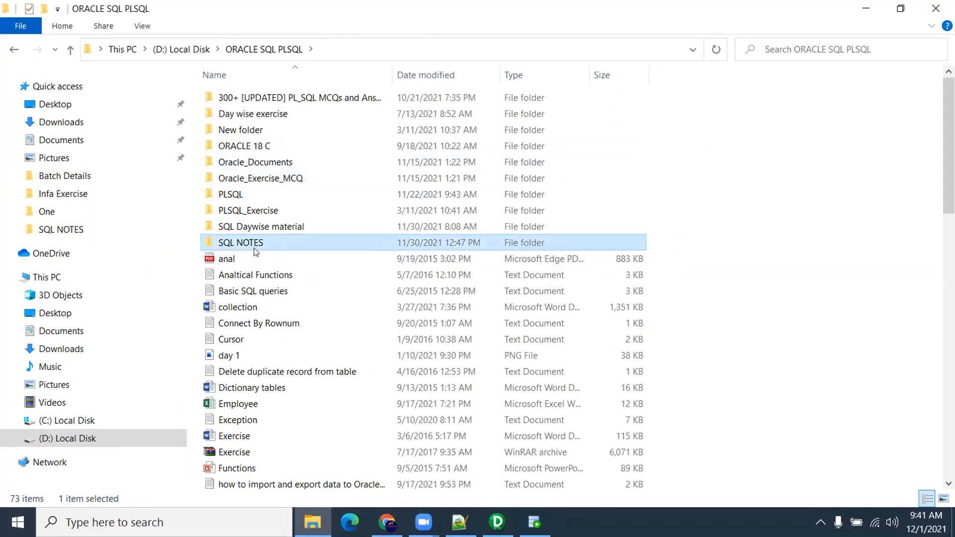
Open Day wise exercise, select all its files, revisit the folder, and close File Explorer
{"action": "double_click", "coordinate": [264, 117]}
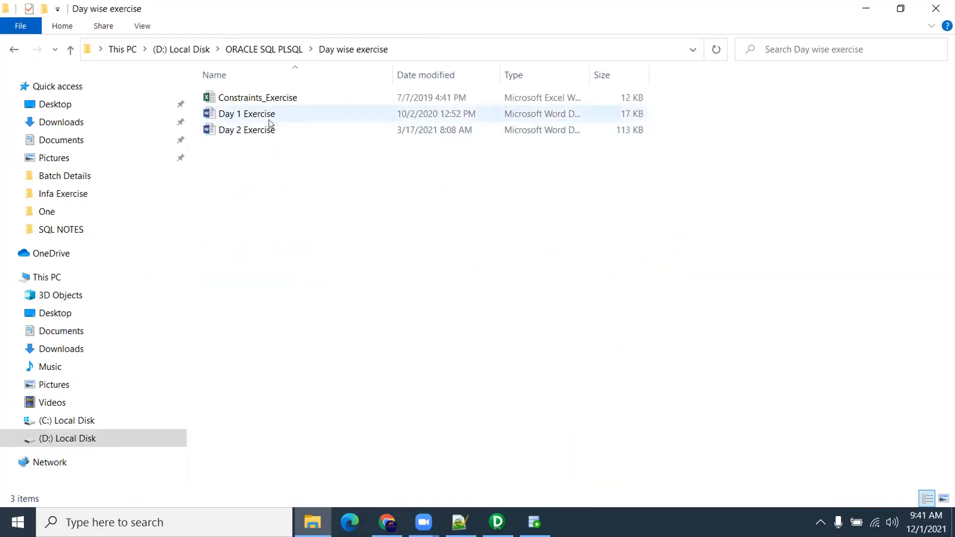
{"action": "key", "text": "ctrl+a"}
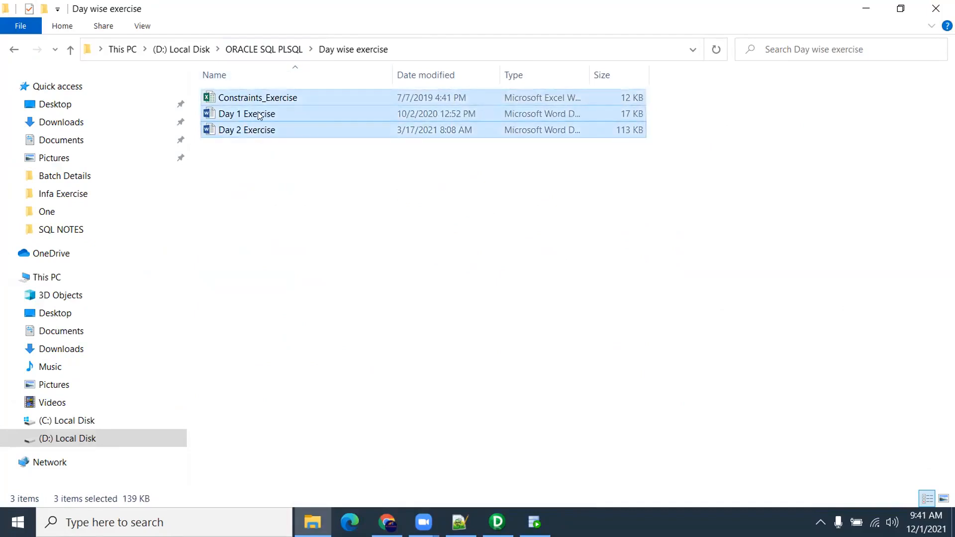
{"action": "left_click", "coordinate": [271, 48]}
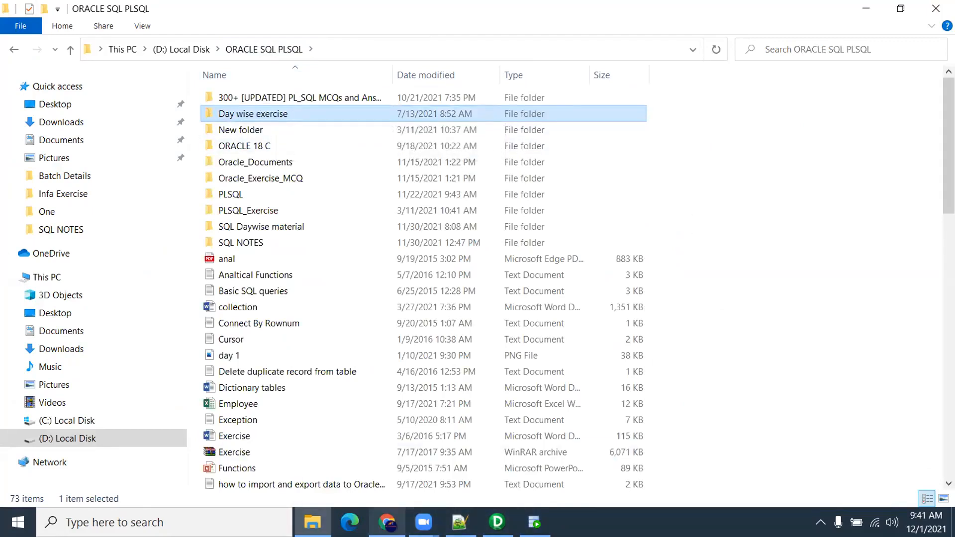
{"action": "mouse_move", "coordinate": [387, 522]}
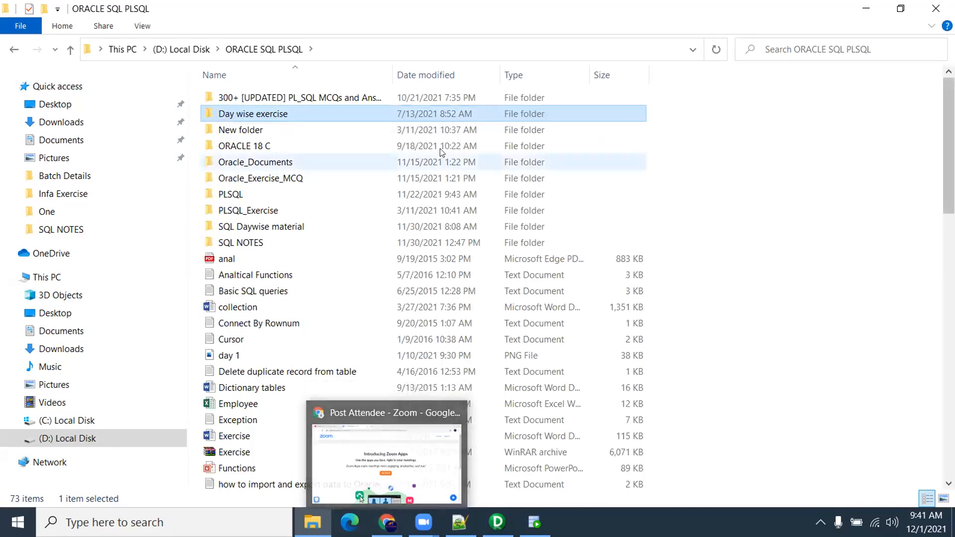
{"action": "double_click", "coordinate": [284, 114]}
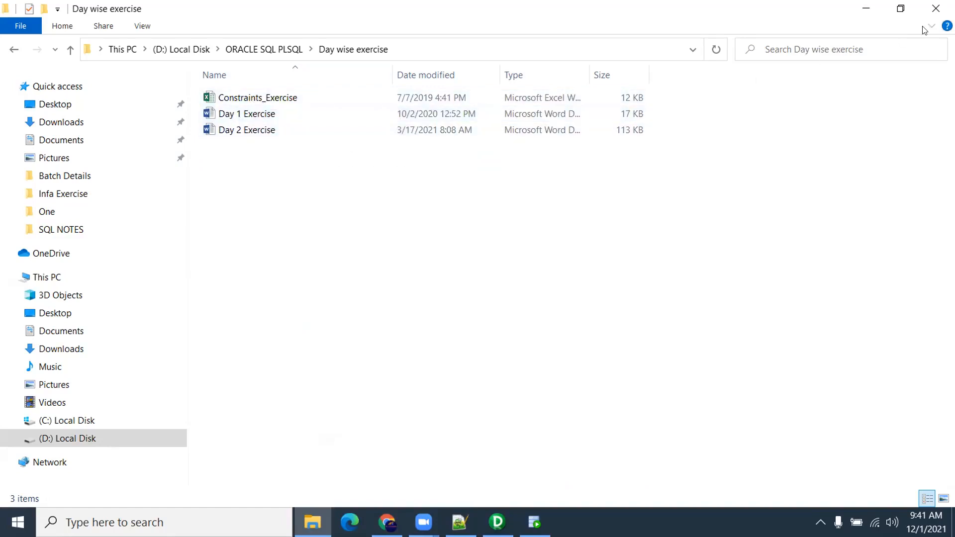
{"action": "left_click", "coordinate": [936, 8]}
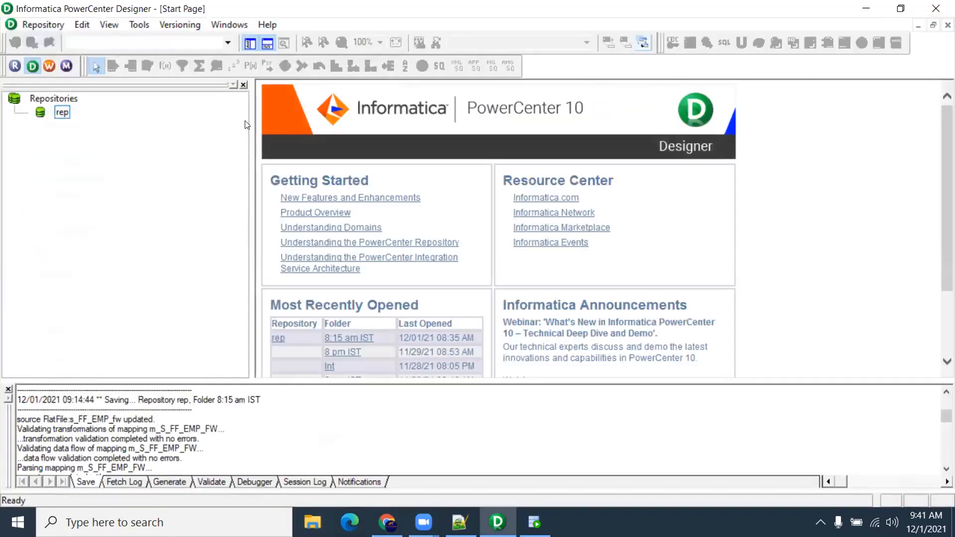
Narrow the Repositories navigator pane slightly beside the Start Page
{"action": "left_click_drag", "start_coordinate": [251, 127], "coordinate": [238, 127]}
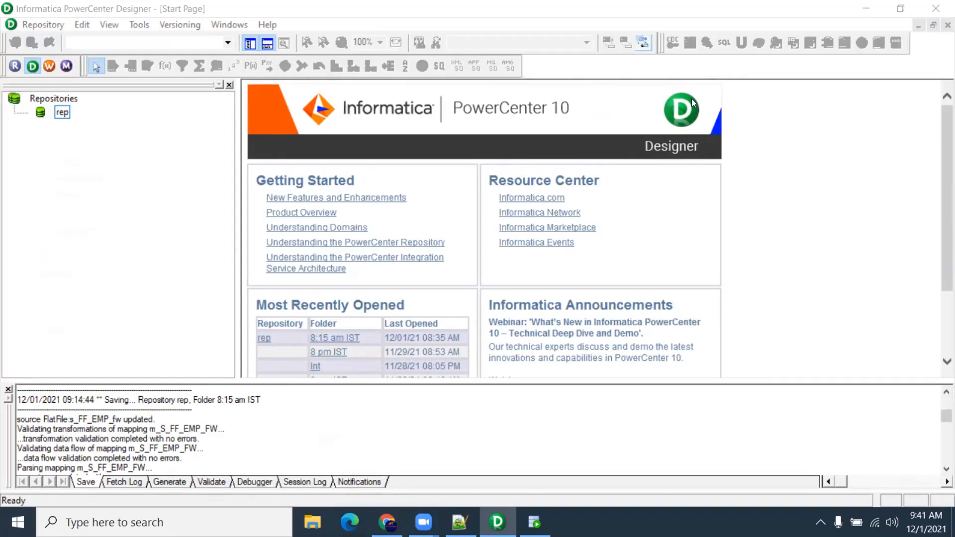
Bring Chrome forward from the Zoom Post Attendee page and open a new blank tab
{"action": "mouse_move", "coordinate": [387, 522]}
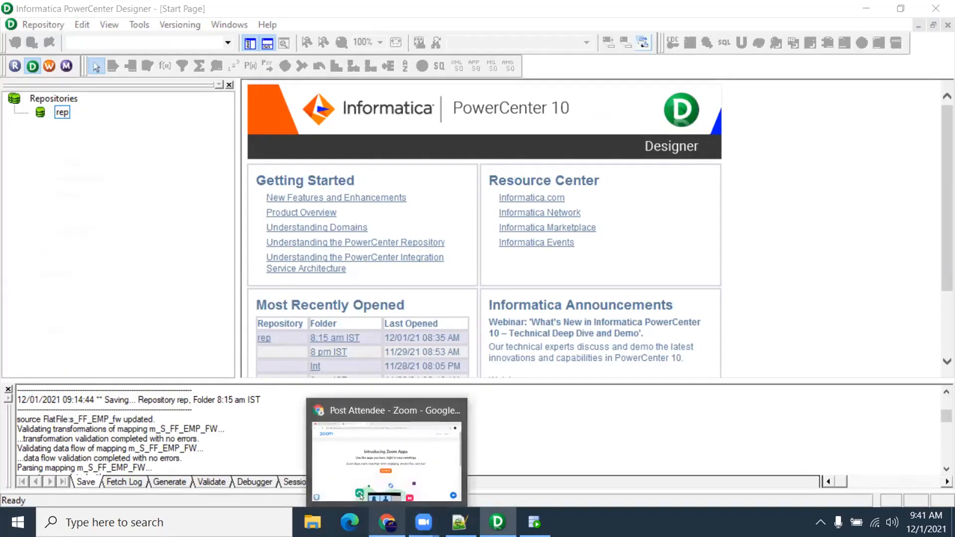
{"action": "left_click", "coordinate": [373, 452]}
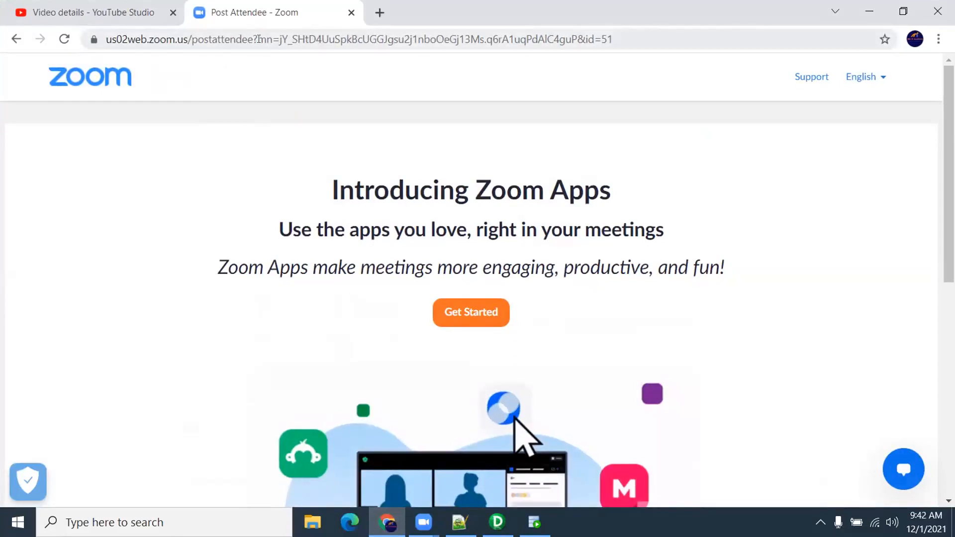
{"action": "left_click", "coordinate": [380, 13]}
{"action": "left_click", "coordinate": [258, 24]}
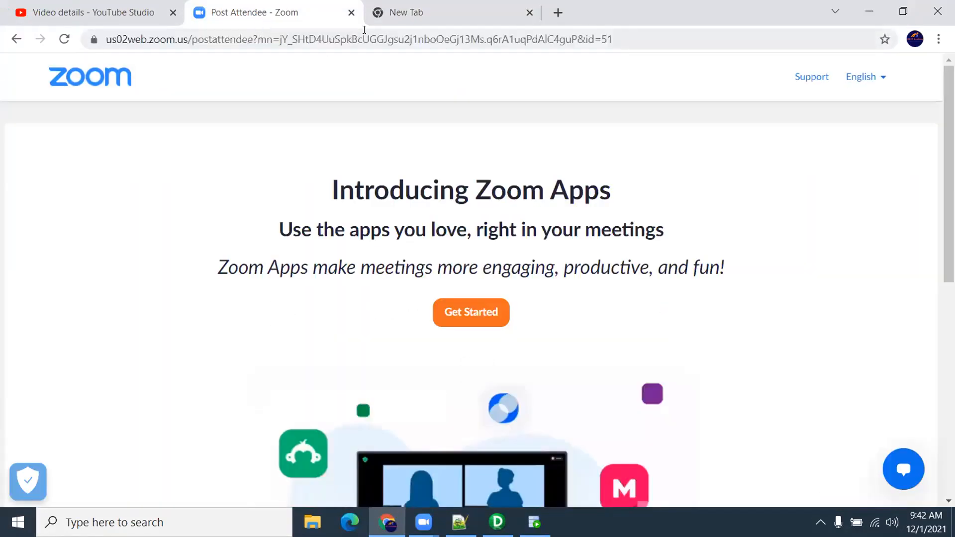
{"action": "left_click", "coordinate": [383, 23]}
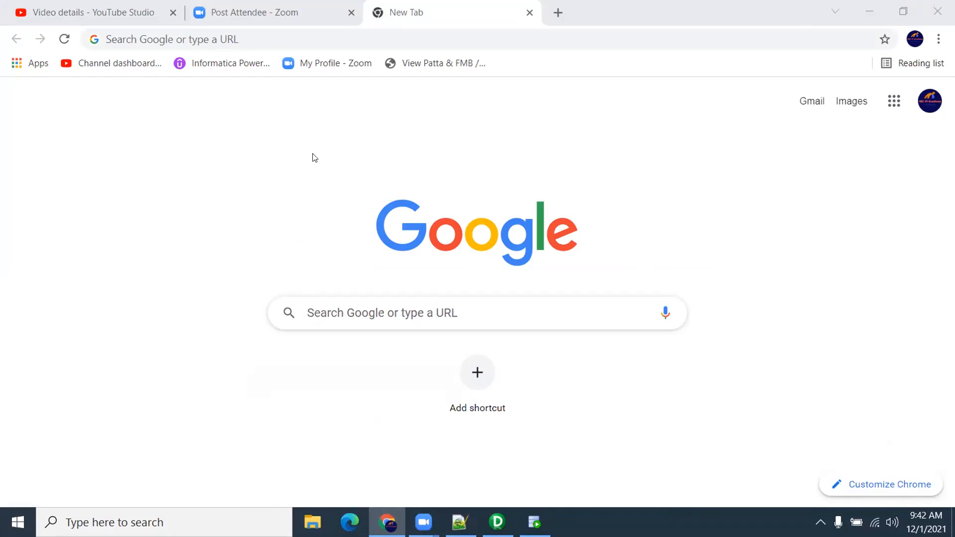
Connect Designer to the rep repository using the pasted repository password
{"action": "left_click", "coordinate": [497, 522]}
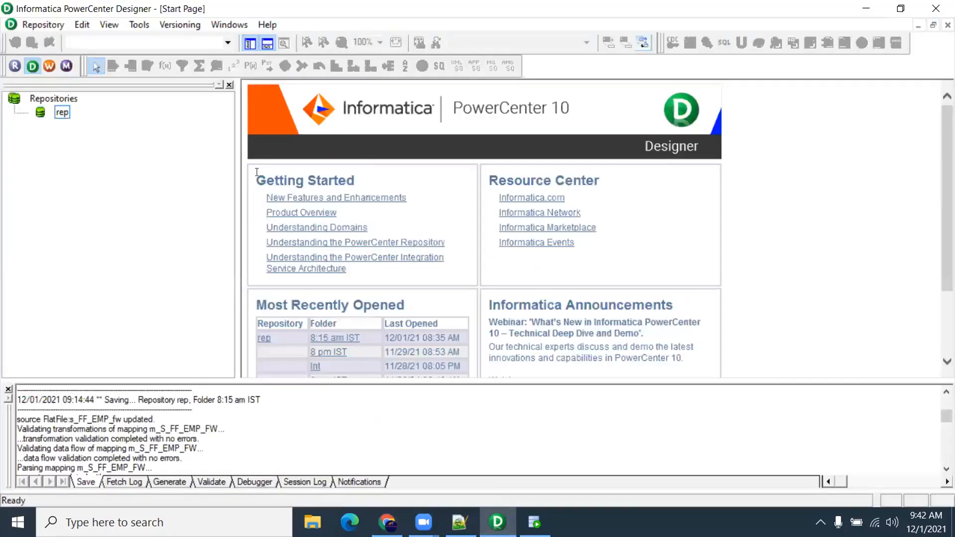
{"action": "right_click", "coordinate": [66, 115]}
{"action": "left_click", "coordinate": [110, 159]}
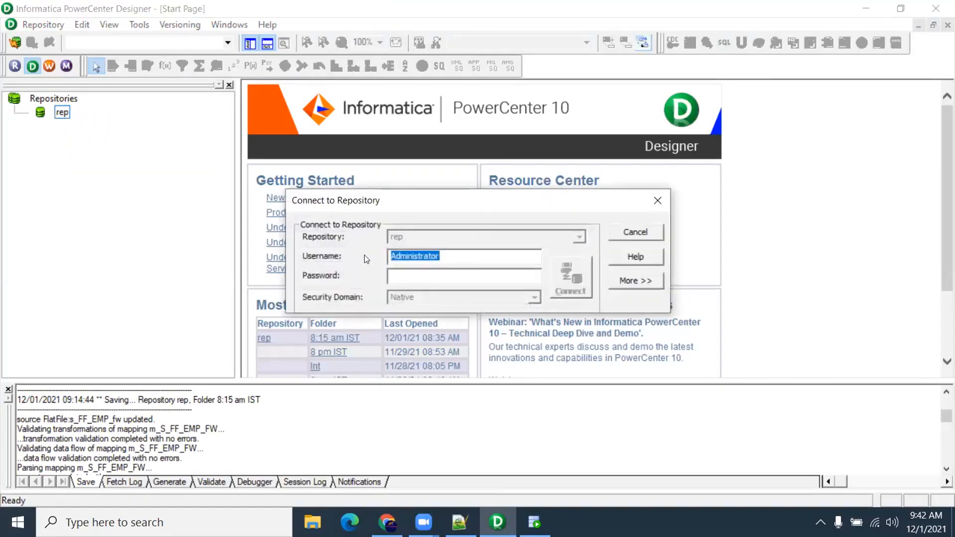
{"action": "left_click", "coordinate": [408, 272]}
{"action": "key", "text": "ctrl+v"}
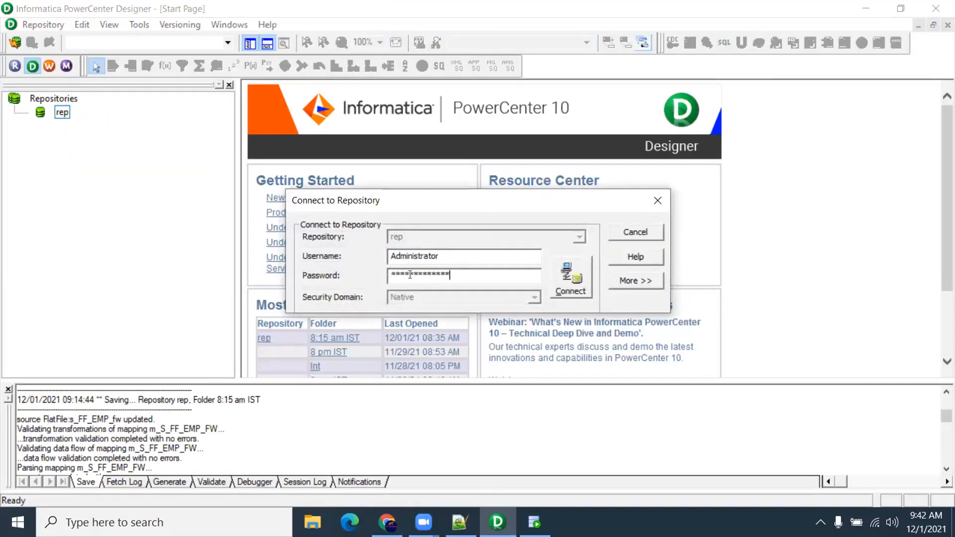
{"action": "left_click_drag", "start_coordinate": [472, 203], "coordinate": [291, 197]}
{"action": "left_click", "coordinate": [398, 264]}
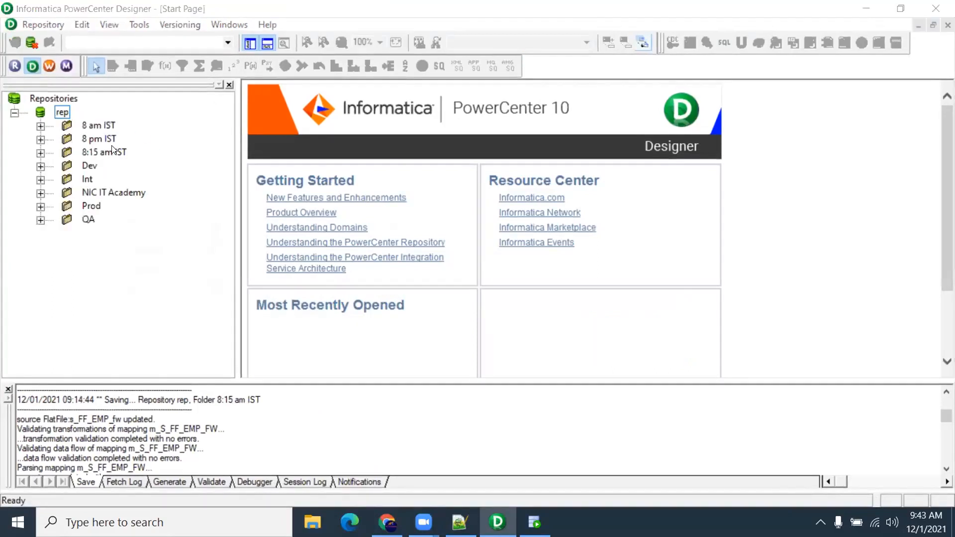
Open the 8:15 am IST folder and switch to the Source Analyzer
{"action": "right_click", "coordinate": [112, 149]}
{"action": "left_click", "coordinate": [126, 235]}
{"action": "left_click", "coordinate": [254, 90]}
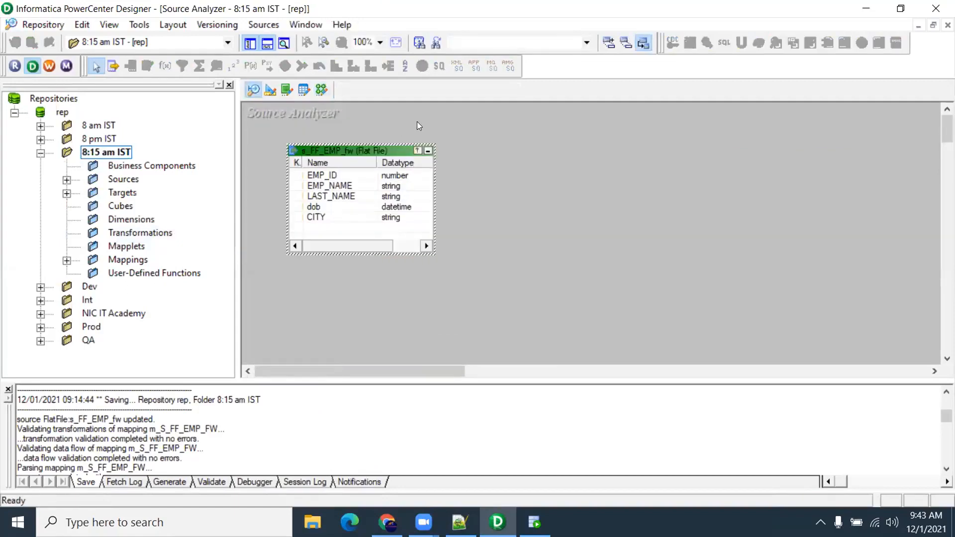
Clear the Source Analyzer workspace and expand Sources, FlatFile and Oracle_Src in the navigator
{"action": "right_click", "coordinate": [417, 122]}
{"action": "left_click", "coordinate": [451, 143]}
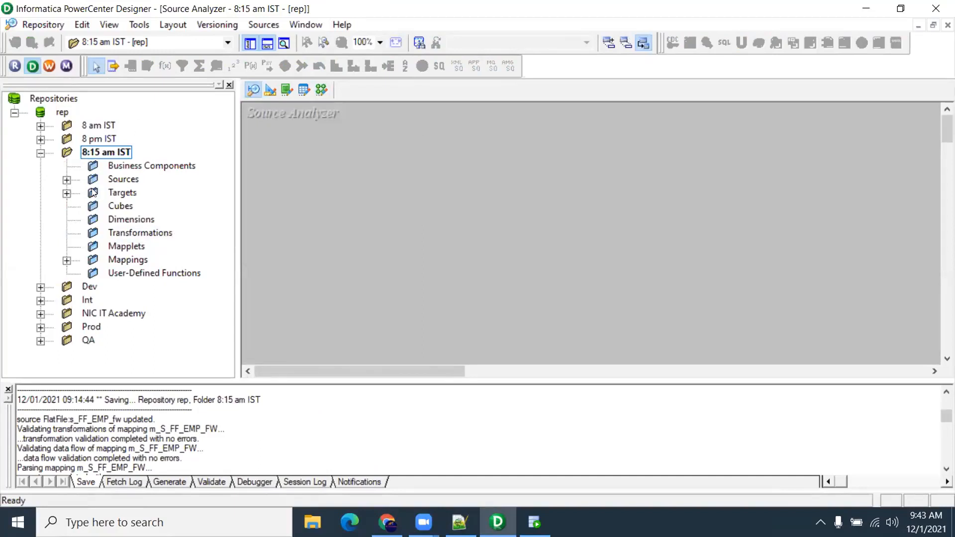
{"action": "left_click", "coordinate": [67, 180]}
{"action": "left_click", "coordinate": [92, 193]}
{"action": "left_click", "coordinate": [93, 234]}
Hide the output panel, widen the navigator, select EMPLOYEES, then switch to Oracle SQL Developer
{"action": "left_click_drag", "start_coordinate": [155, 368], "coordinate": [212, 369]}
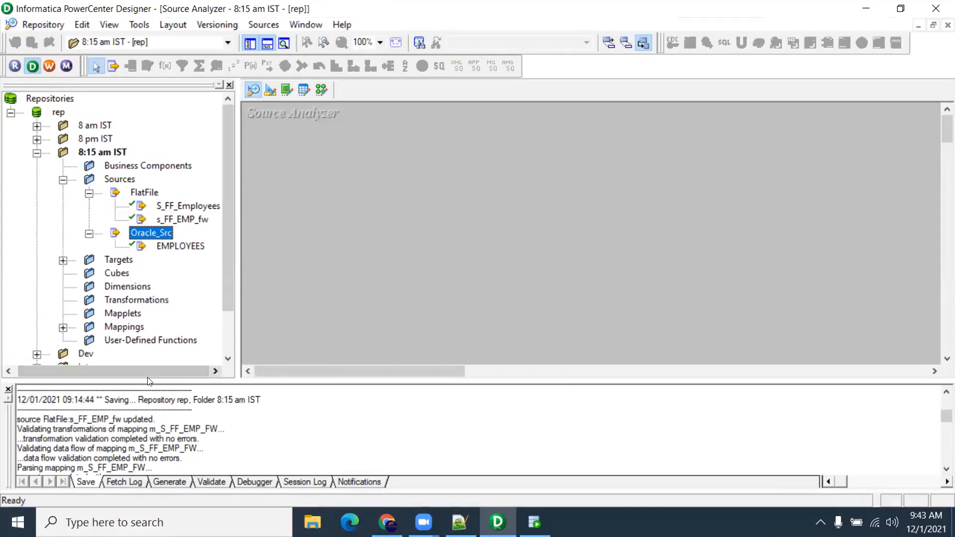
{"action": "left_click", "coordinate": [9, 389]}
{"action": "left_click_drag", "start_coordinate": [238, 269], "coordinate": [294, 270]}
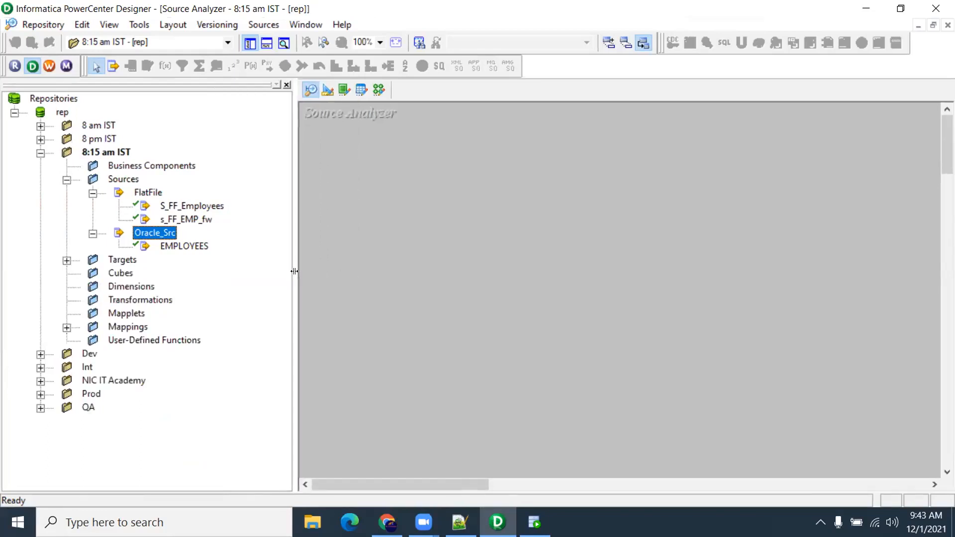
{"action": "left_click", "coordinate": [168, 245]}
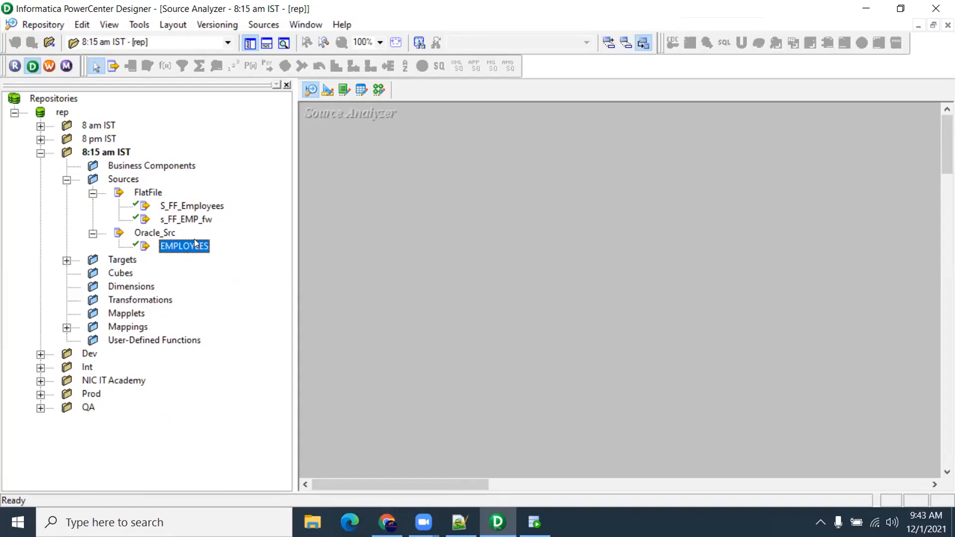
{"action": "mouse_move", "coordinate": [534, 522]}
{"action": "left_click", "coordinate": [510, 470]}
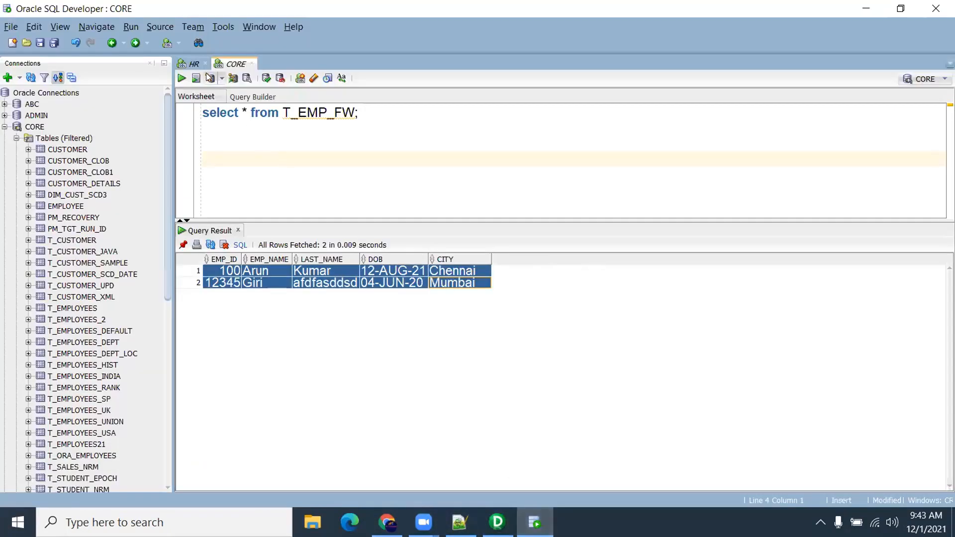
In the HR worksheet, delete the stray date text and run 'select * from employees'
{"action": "left_click", "coordinate": [193, 63]}
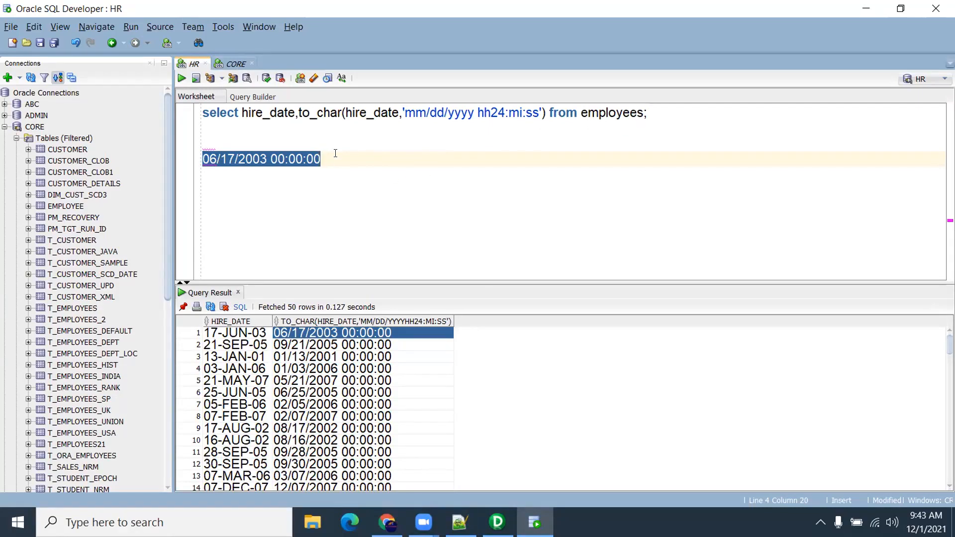
{"action": "left_click_drag", "start_coordinate": [330, 157], "coordinate": [180, 157]}
{"action": "key", "text": "BackSpace"}
{"action": "key", "text": "BackSpace"}
{"action": "key", "text": "BackSpace"}
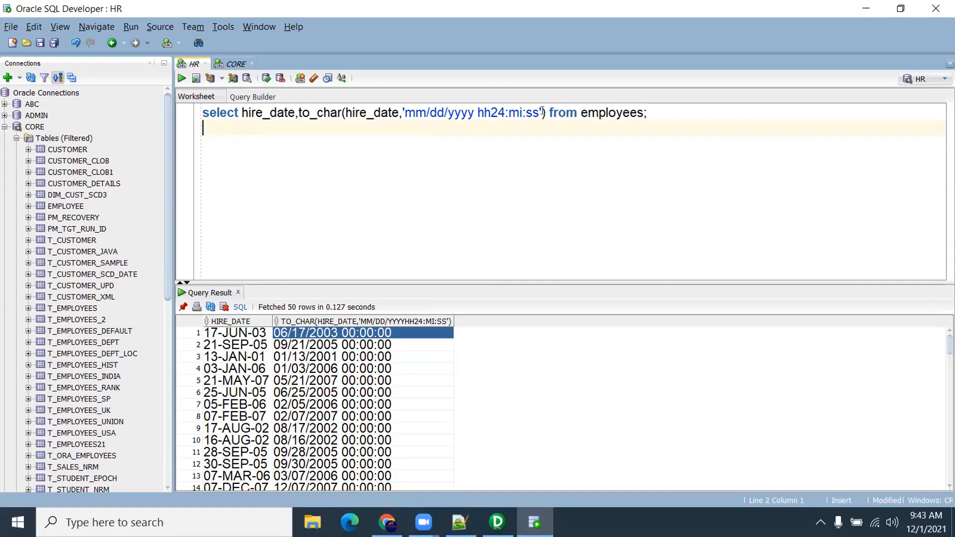
{"action": "left_click_drag", "start_coordinate": [545, 113], "coordinate": [242, 113]}
{"action": "type", "text": "*"}
{"action": "key", "text": "ctrl+Return"}
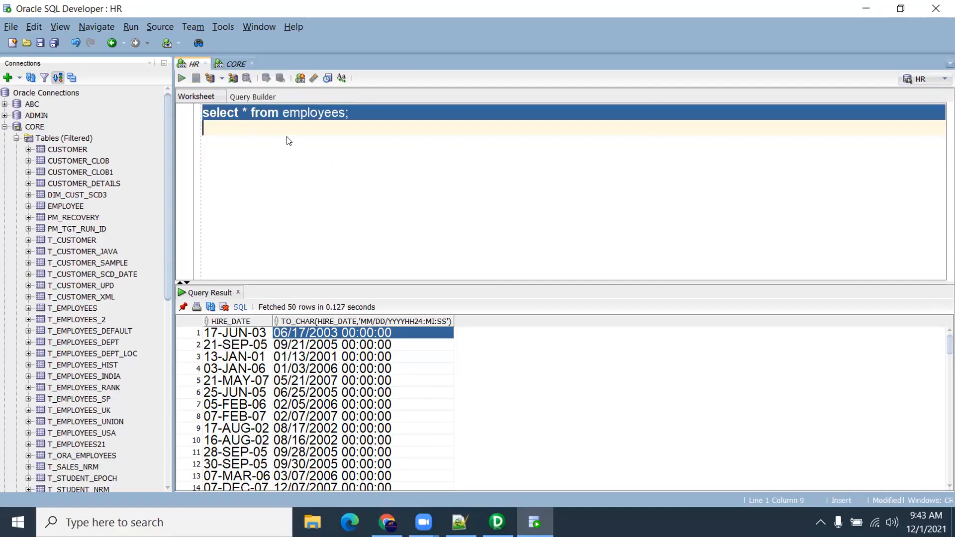
{"action": "left_click_drag", "start_coordinate": [244, 334], "coordinate": [947, 359]}
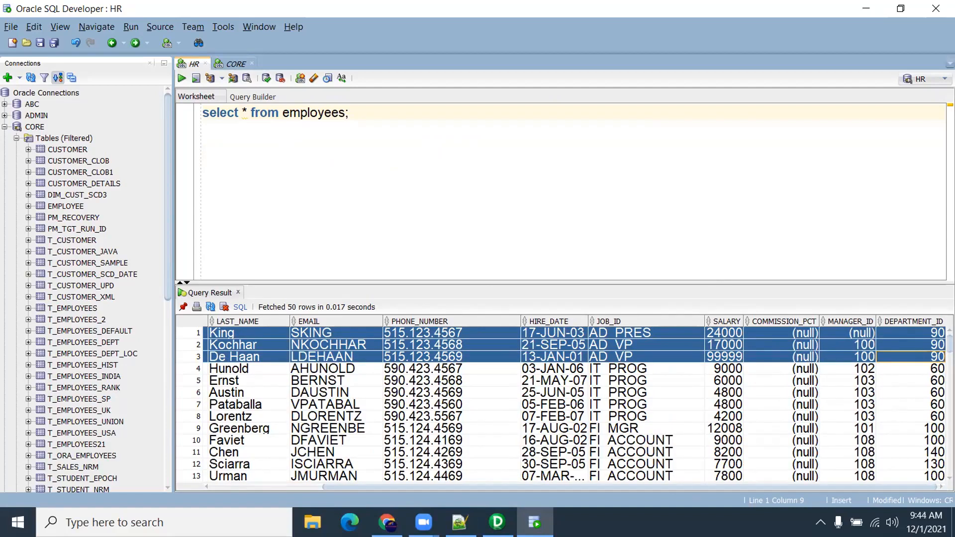
{"action": "left_click", "coordinate": [496, 521]}
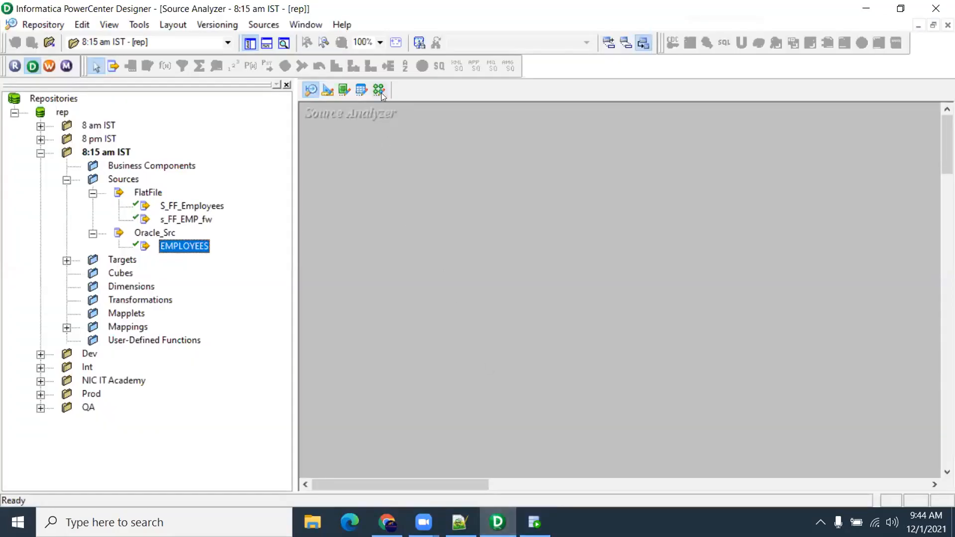
Narrow the Navigator panel and briefly check the select * query in SQL Developer
{"action": "left_click_drag", "start_coordinate": [293, 208], "coordinate": [241, 205]}
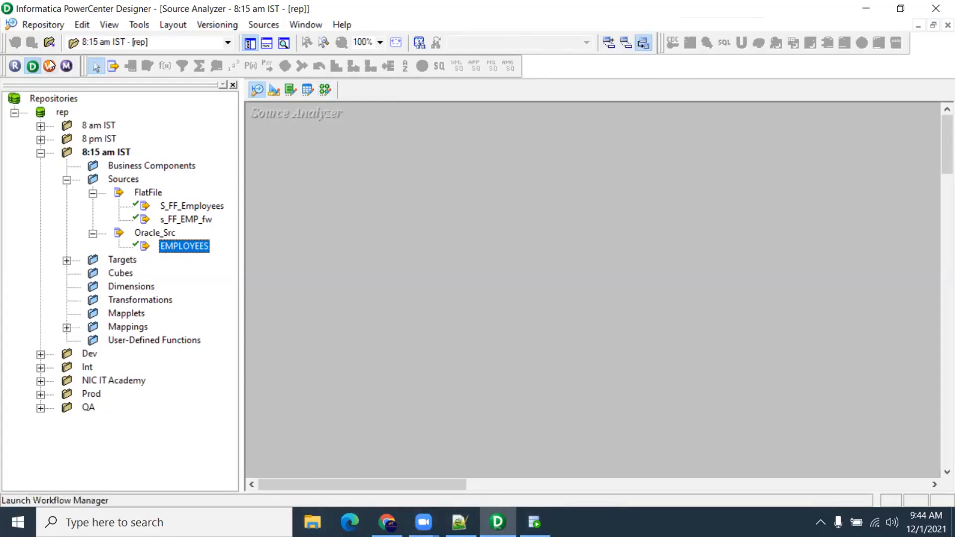
{"action": "left_click", "coordinate": [535, 522]}
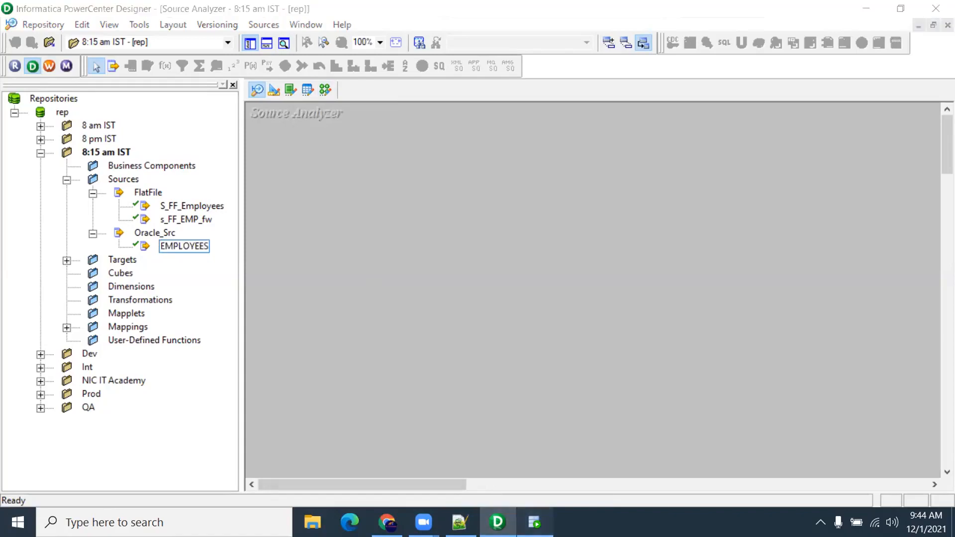
{"action": "double_click", "coordinate": [244, 110]}
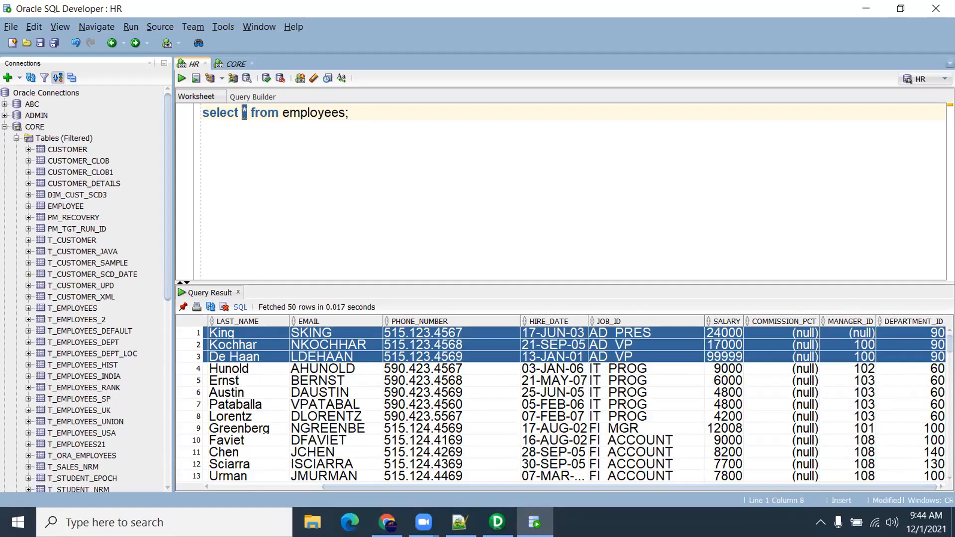
{"action": "left_click", "coordinate": [497, 522]}
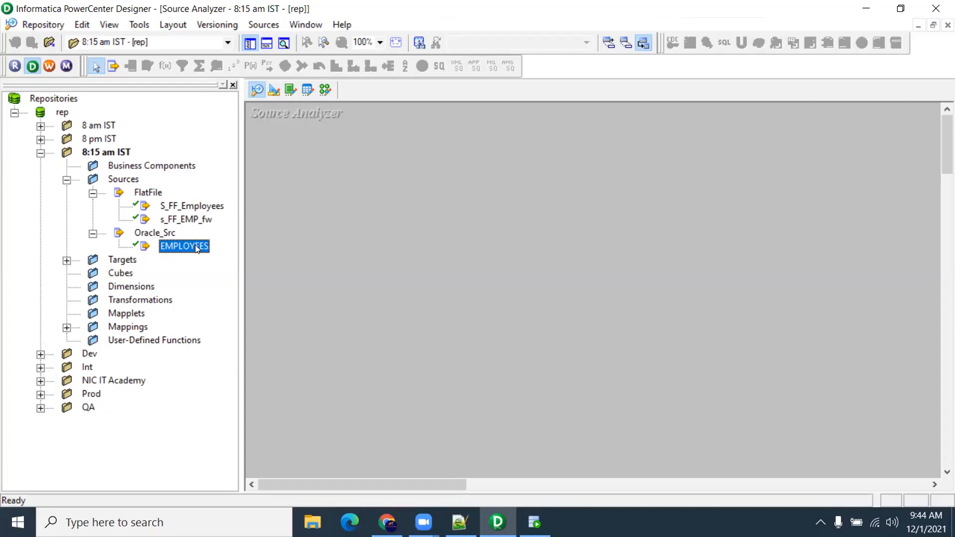
Place the EMPLOYEES source on the Source Analyzer canvas, enlarged to show all columns
{"action": "left_click", "coordinate": [324, 90]}
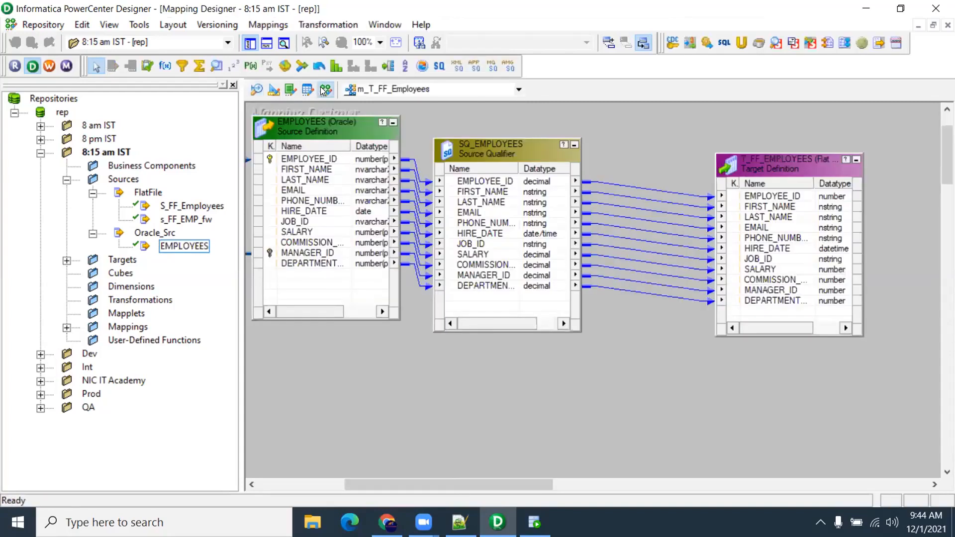
{"action": "left_click_drag", "start_coordinate": [470, 142], "coordinate": [531, 133]}
{"action": "left_click_drag", "start_coordinate": [345, 130], "coordinate": [385, 143]}
{"action": "left_click", "coordinate": [257, 89]}
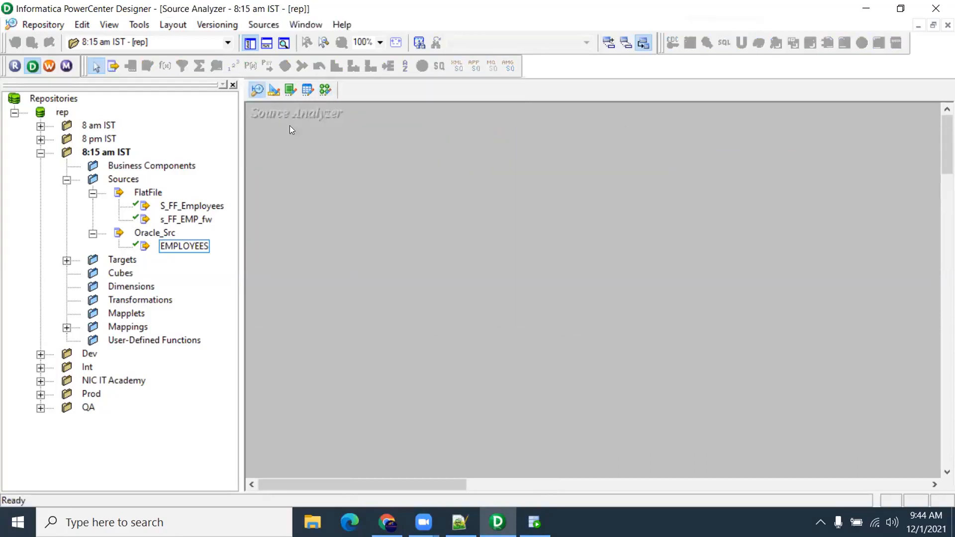
{"action": "left_click_drag", "start_coordinate": [193, 246], "coordinate": [295, 208]}
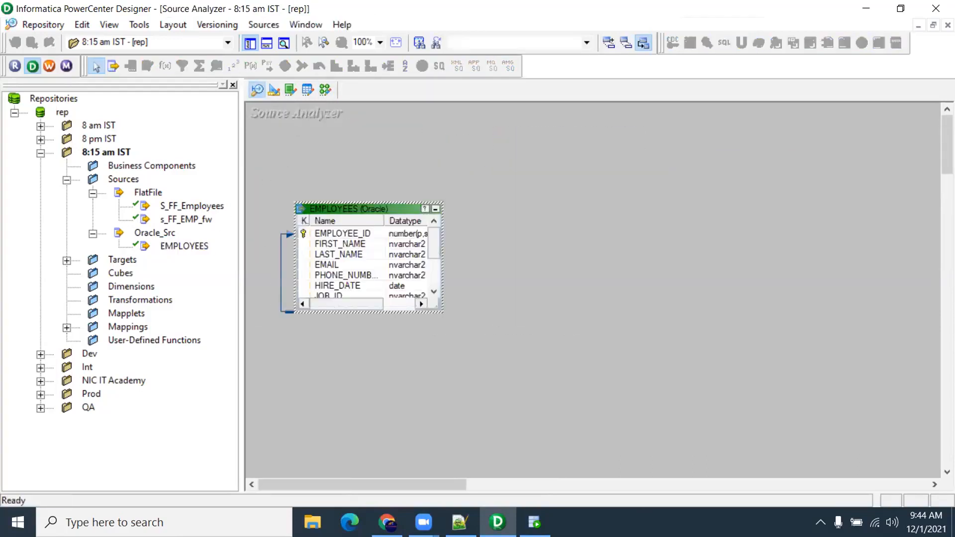
{"action": "left_click", "coordinate": [534, 522]}
{"action": "left_click", "coordinate": [497, 522]}
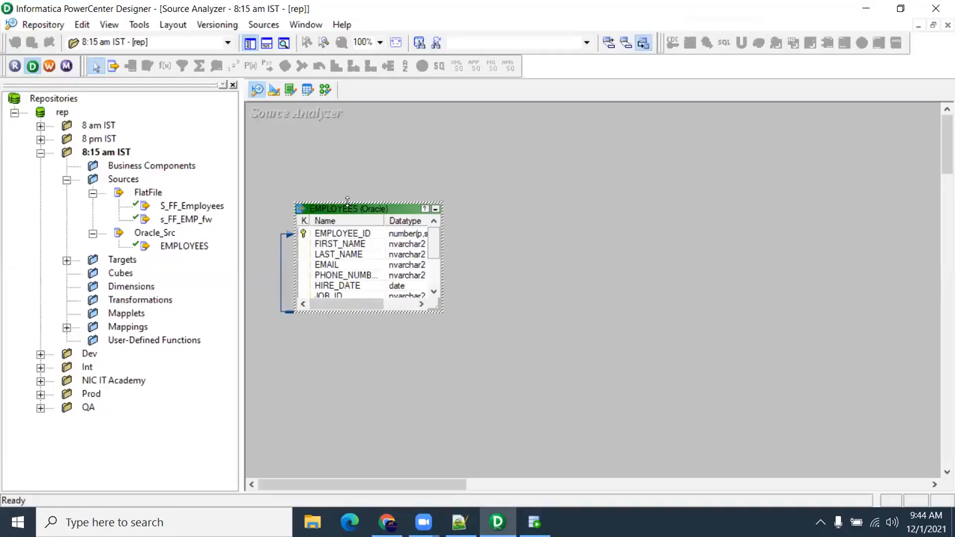
{"action": "left_click_drag", "start_coordinate": [347, 202], "coordinate": [348, 118]}
Add a COUNTRY column with precision 50 to the EMPLOYEES source definition
{"action": "left_click", "coordinate": [357, 251]}
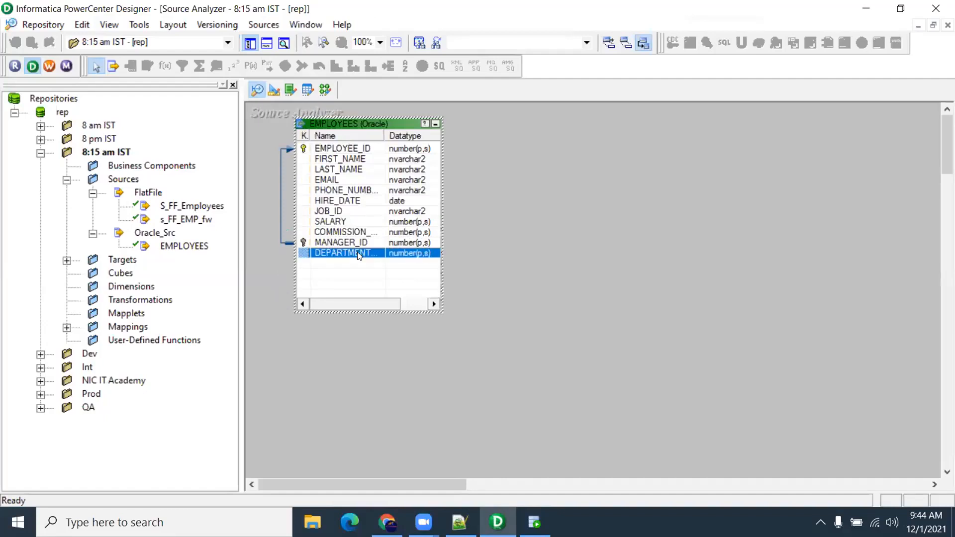
{"action": "double_click", "coordinate": [357, 252]}
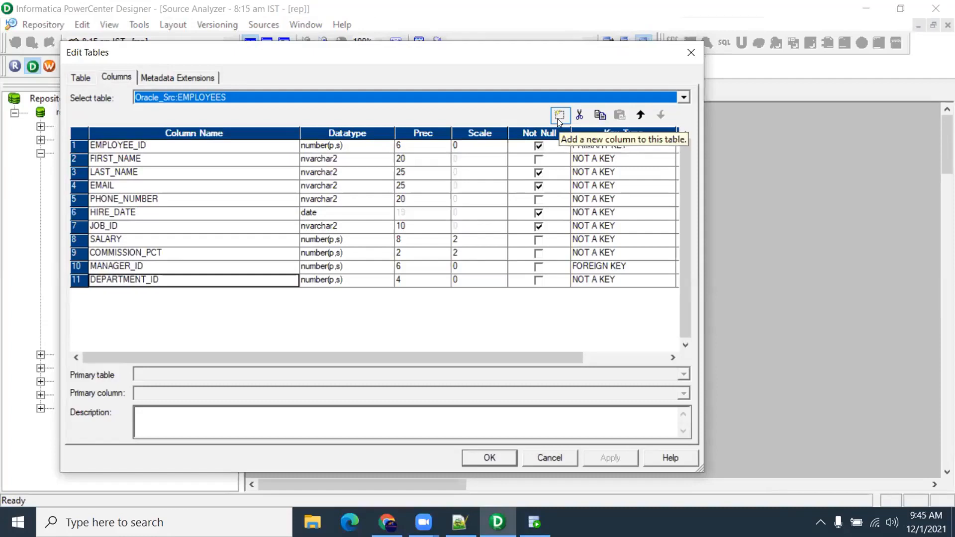
{"action": "left_click", "coordinate": [559, 115]}
{"action": "left_click_drag", "start_coordinate": [130, 297], "coordinate": [3, 292]}
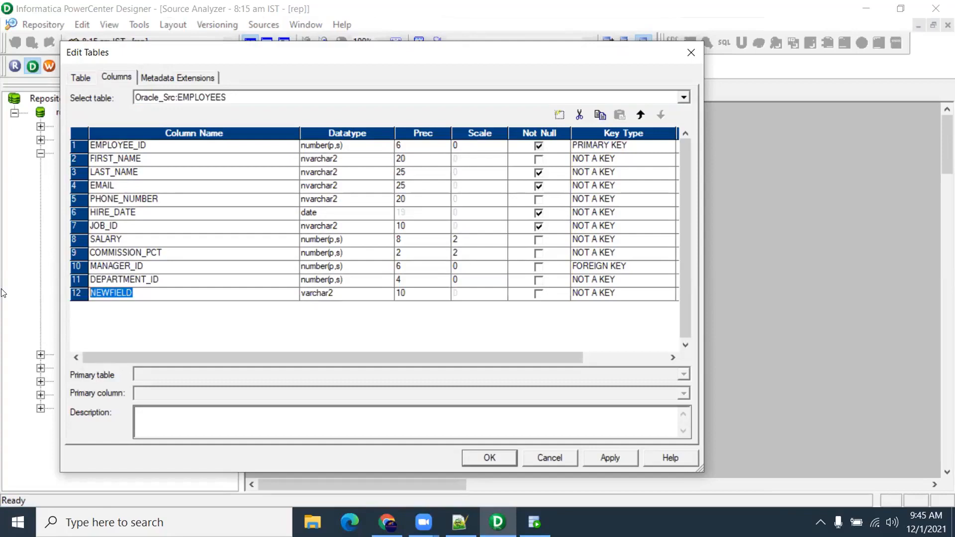
{"action": "type", "text": "Co"}
{"action": "key", "text": "BackSpace"}
{"action": "type", "text": "OUNTRY"}
{"action": "left_click", "coordinate": [403, 296]}
{"action": "type", "text": "50"}
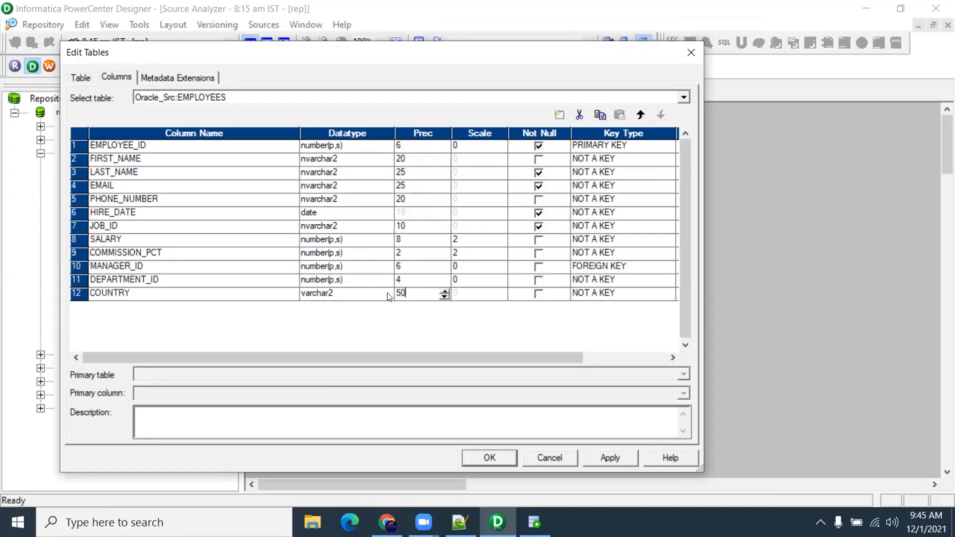
{"action": "left_click", "coordinate": [498, 457]}
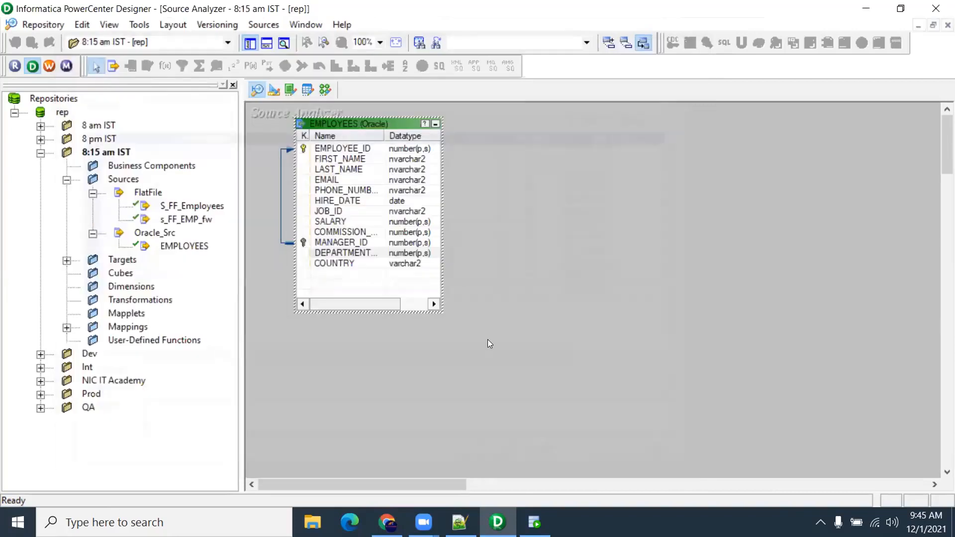
Check the new COUNTRY port on the EMPLOYEES source in the m_T_FF_Employees mapping
{"action": "left_click", "coordinate": [374, 264]}
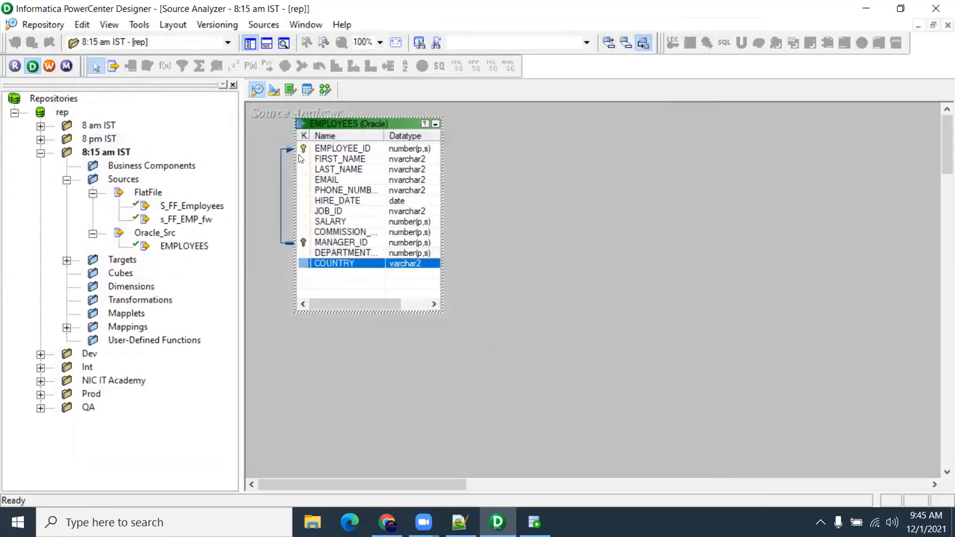
{"action": "left_click", "coordinate": [322, 90]}
{"action": "left_click", "coordinate": [527, 277]}
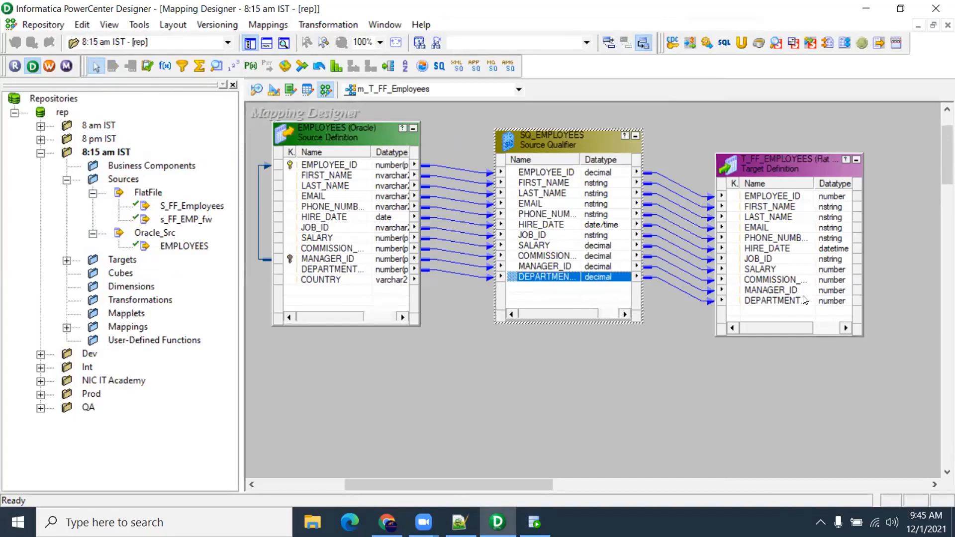
{"action": "left_click", "coordinate": [328, 283]}
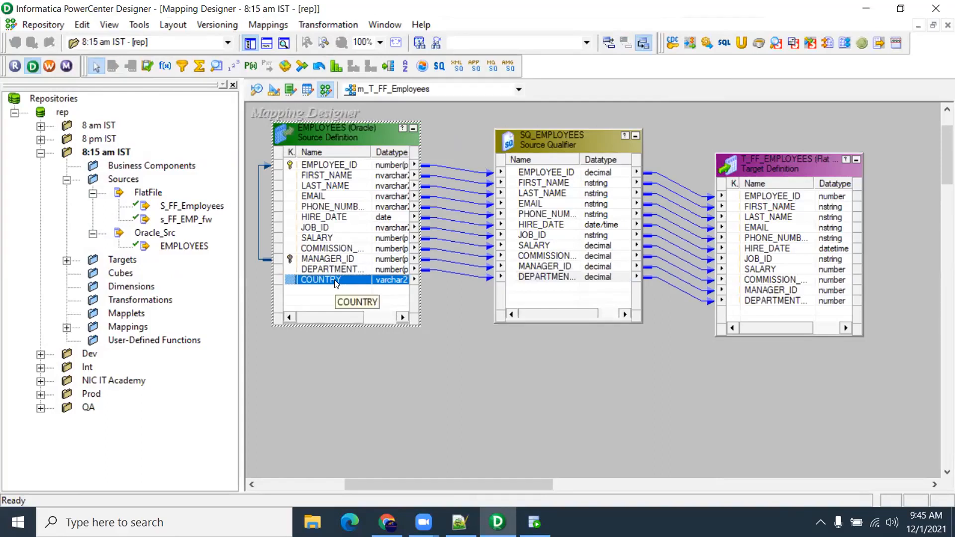
{"action": "left_click", "coordinate": [257, 90]}
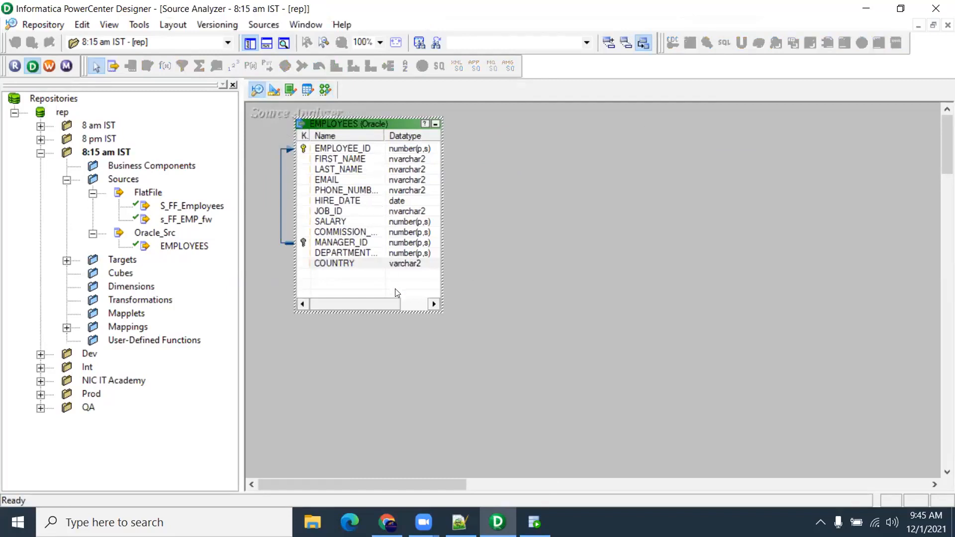
{"action": "left_click", "coordinate": [326, 89]}
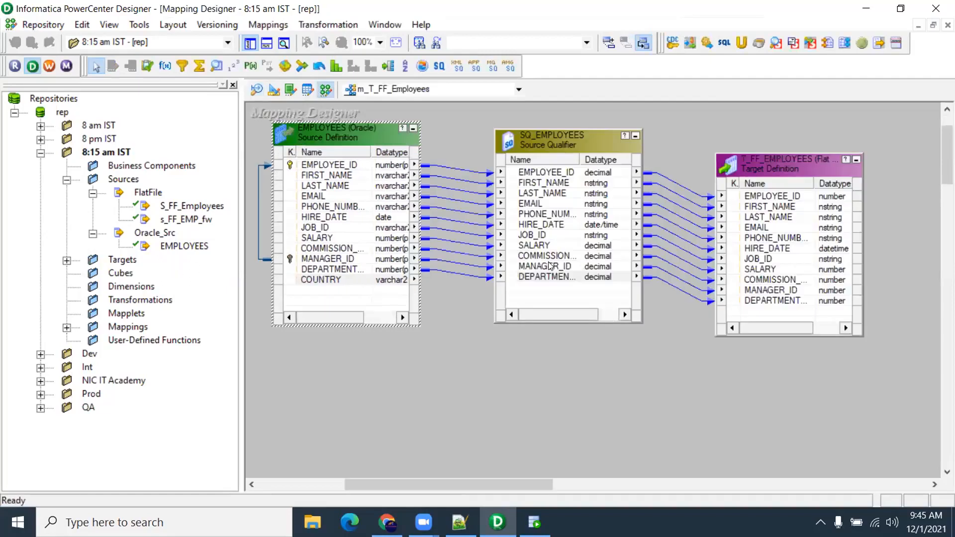
Shift the T_FF_EMPLOYEES target right, then reselect COUNTRY in the Source Analyzer
{"action": "left_click_drag", "start_coordinate": [552, 276], "coordinate": [739, 311]}
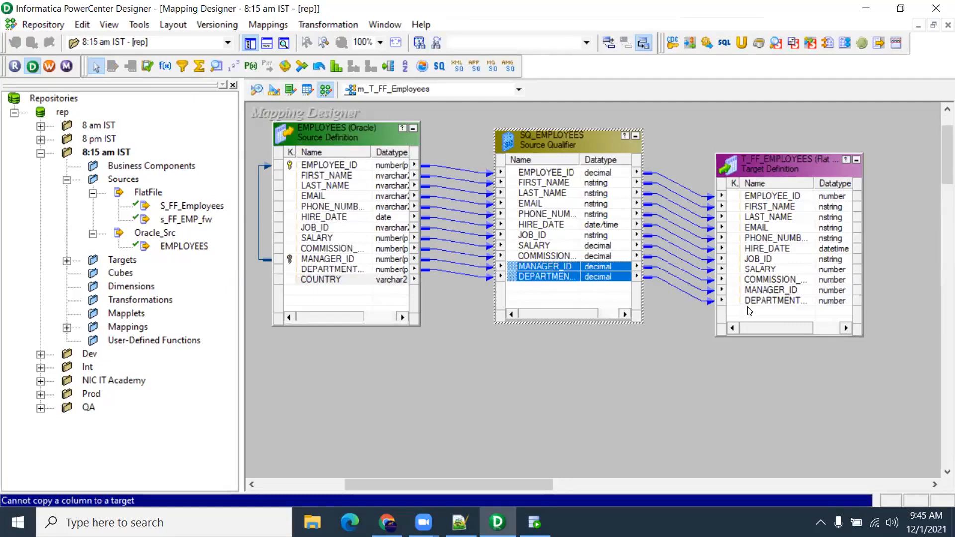
{"action": "left_click", "coordinate": [573, 277]}
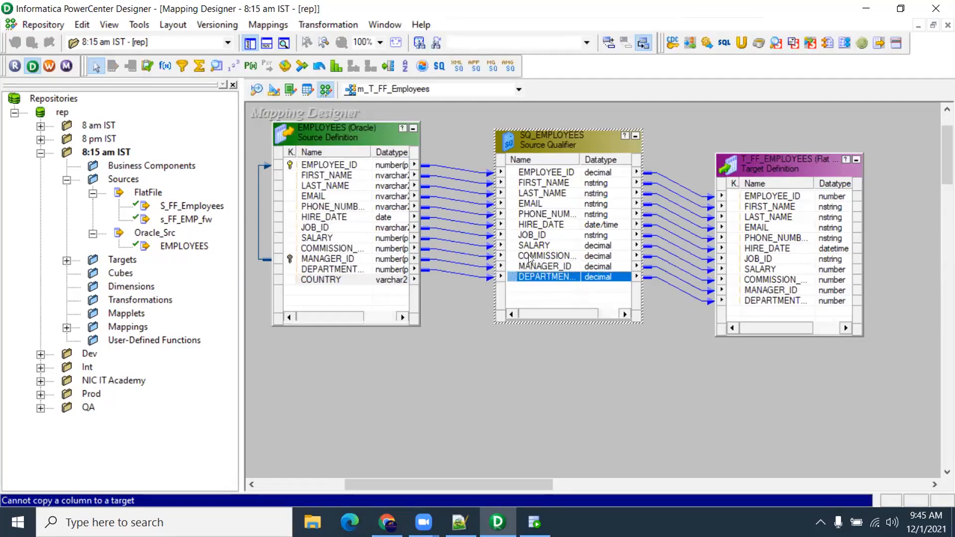
{"action": "left_click_drag", "start_coordinate": [740, 172], "coordinate": [784, 176]}
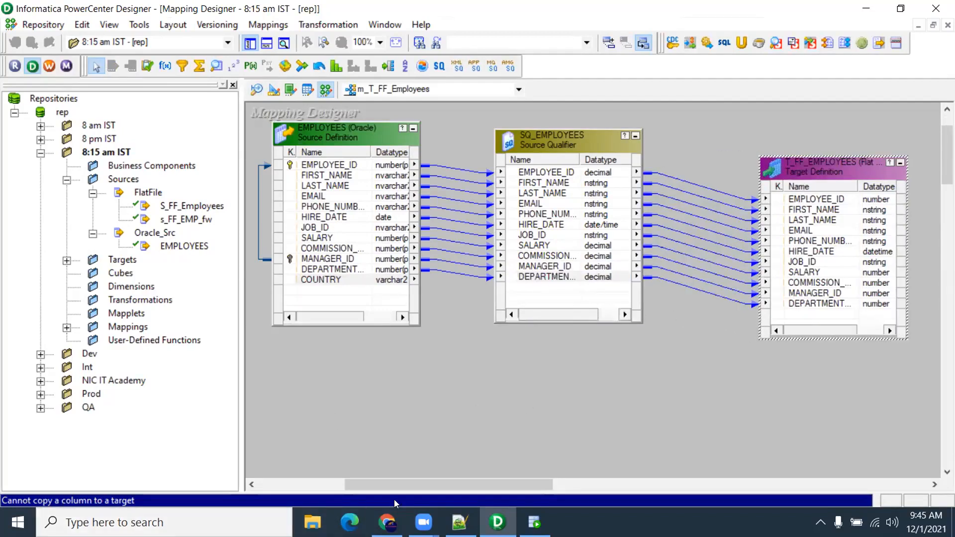
{"action": "left_click", "coordinate": [388, 401]}
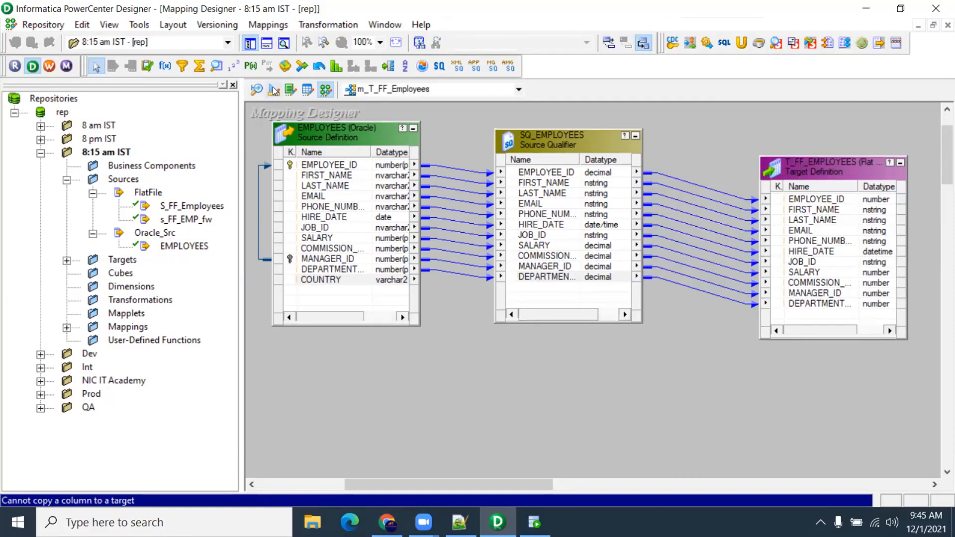
{"action": "left_click", "coordinate": [258, 90]}
{"action": "left_click", "coordinate": [354, 263]}
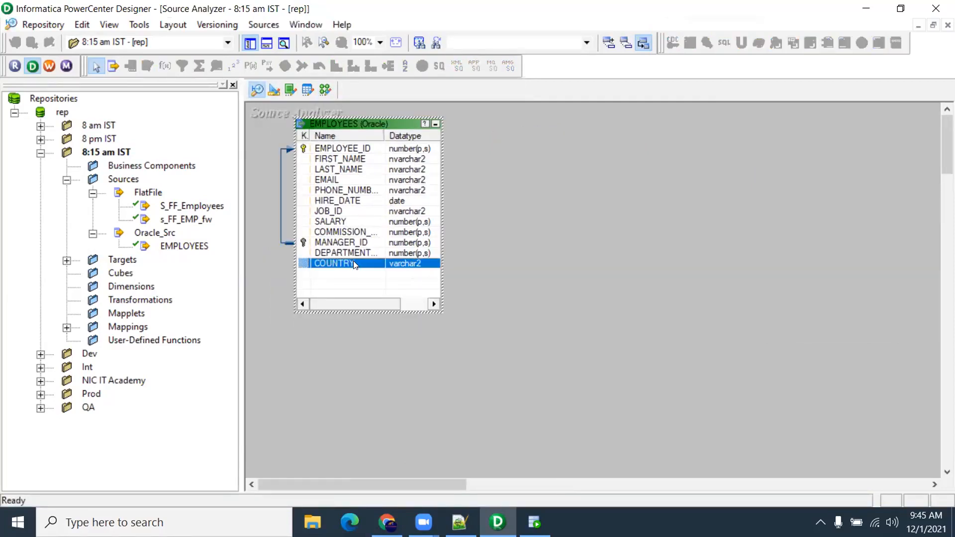
Cut the COUNTRY column from EMPLOYEES and save the change to the repository
{"action": "double_click", "coordinate": [354, 263]}
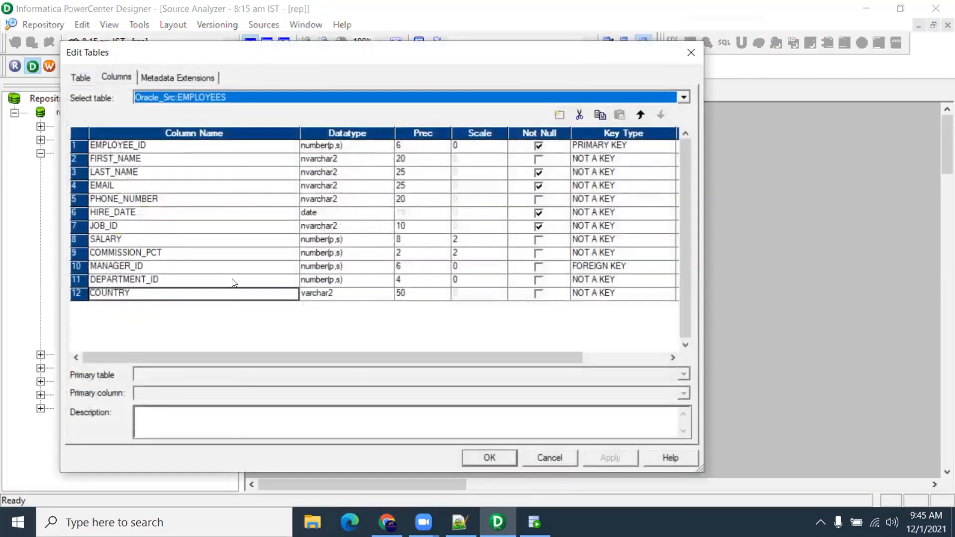
{"action": "left_click", "coordinate": [579, 116]}
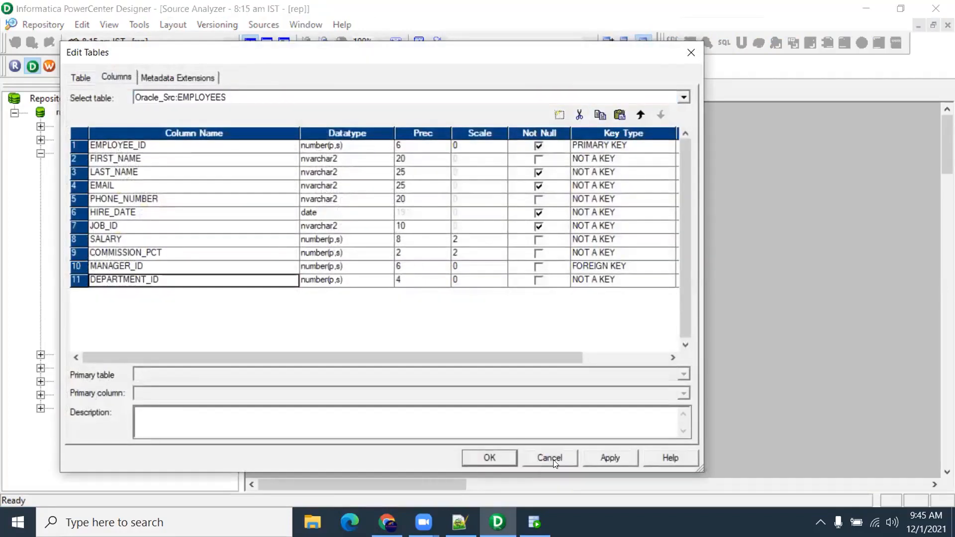
{"action": "left_click", "coordinate": [491, 456]}
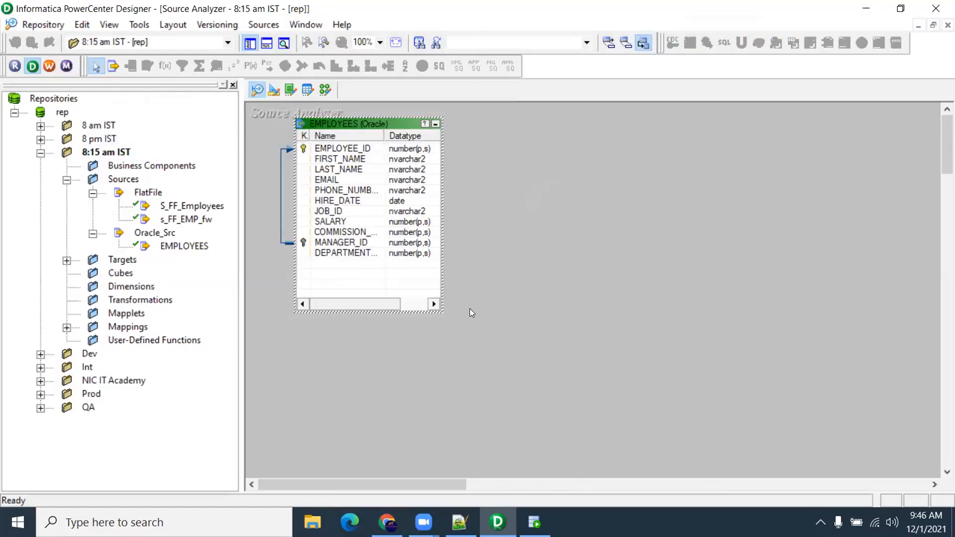
{"action": "key", "text": "ctrl+s"}
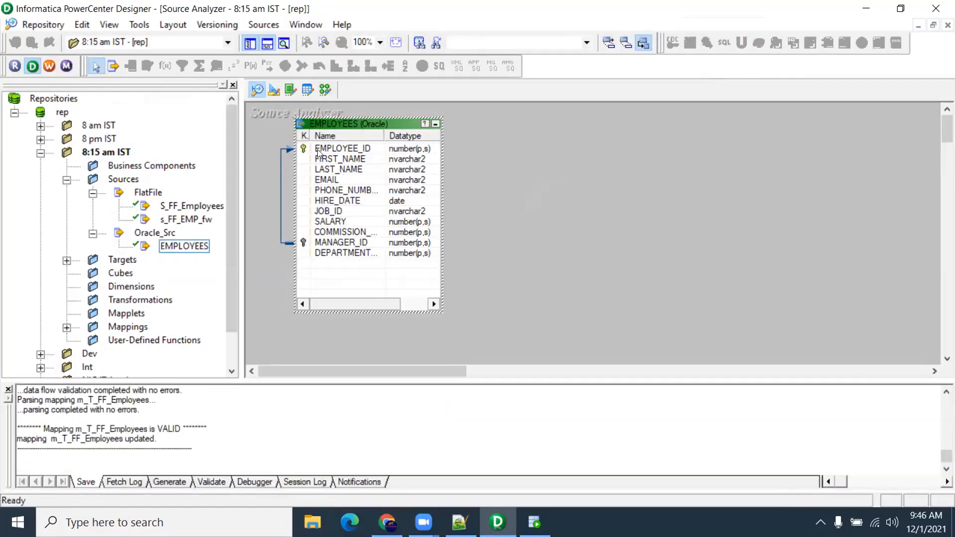
{"action": "left_click", "coordinate": [263, 26]}
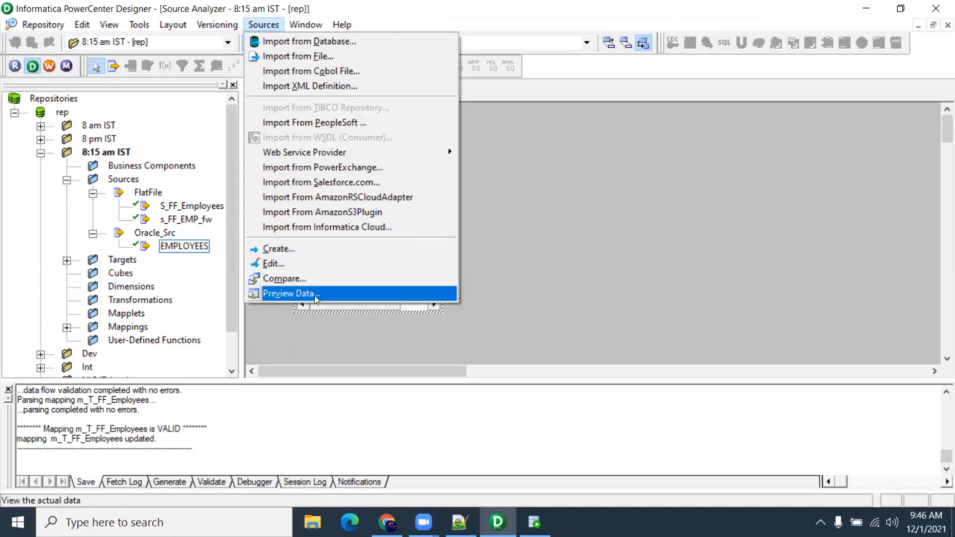
Open and close an initial data preview for the EMPLOYEES source
{"action": "left_click", "coordinate": [315, 294]}
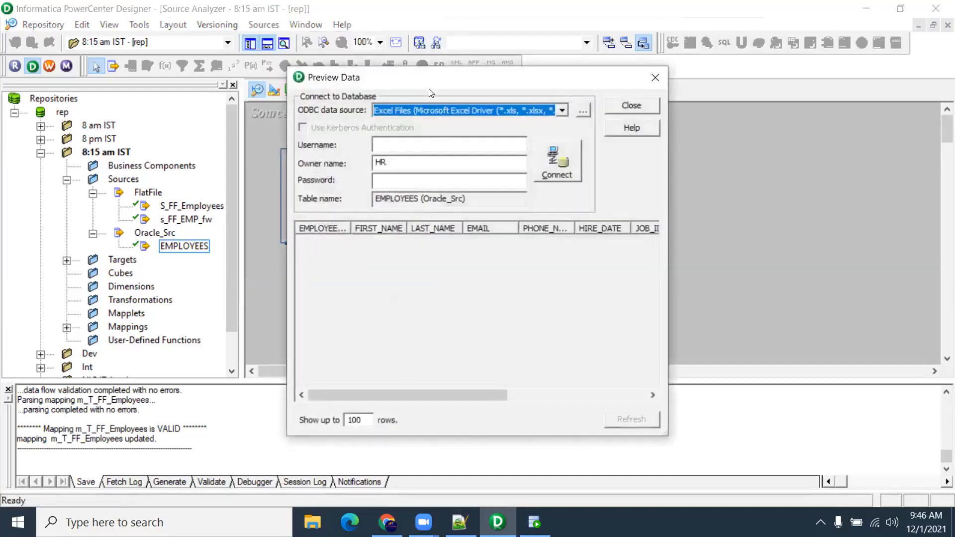
{"action": "left_click_drag", "start_coordinate": [432, 81], "coordinate": [619, 80]}
{"action": "left_click", "coordinate": [842, 79]}
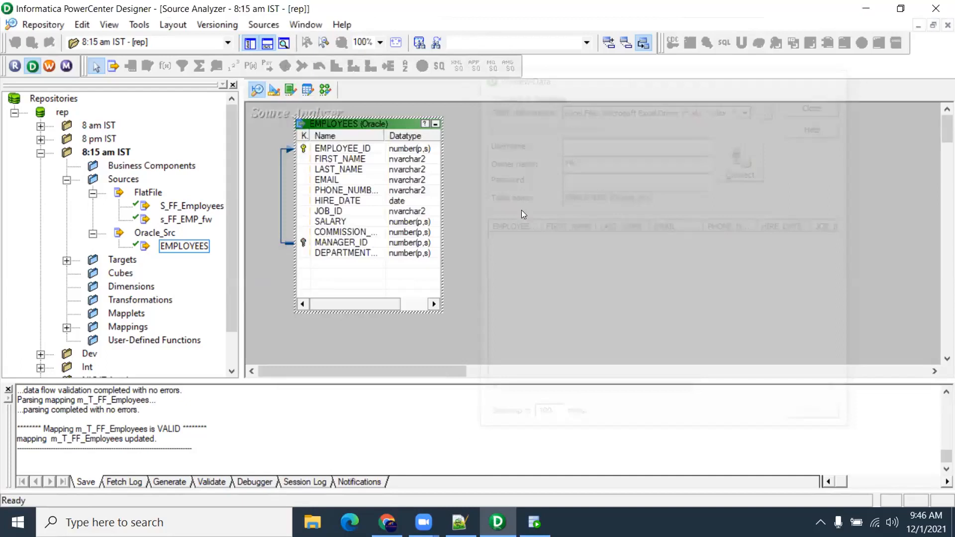
{"action": "right_click", "coordinate": [391, 177]}
{"action": "left_click", "coordinate": [362, 120]}
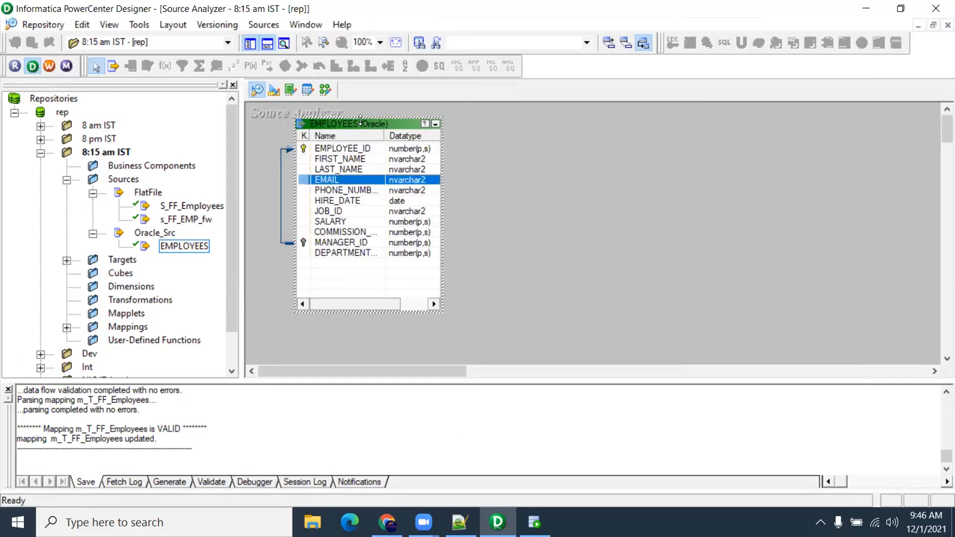
Preview EMPLOYEES rows through the Oracle_Src ODBC source, entering the schema username and password
{"action": "right_click", "coordinate": [372, 121]}
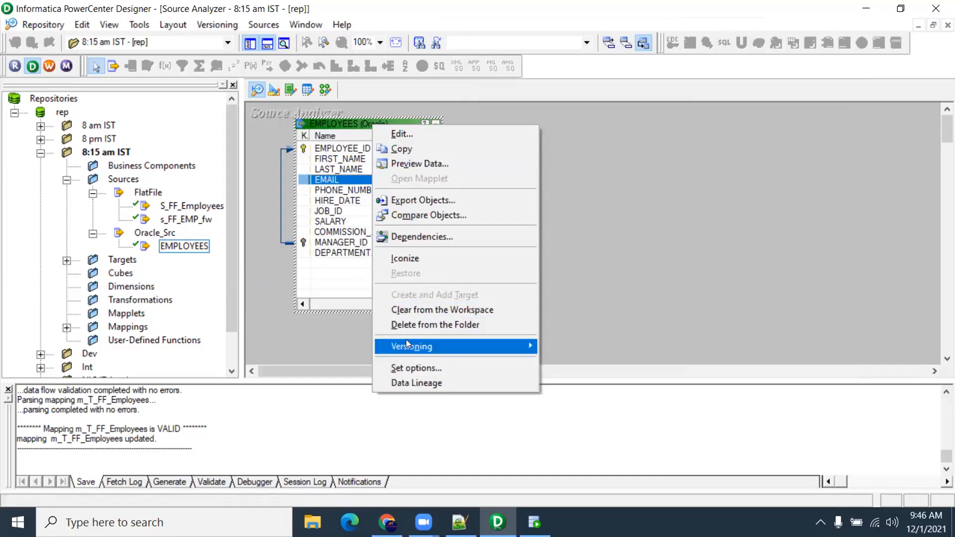
{"action": "left_click", "coordinate": [450, 164]}
{"action": "key", "text": "Tab"}
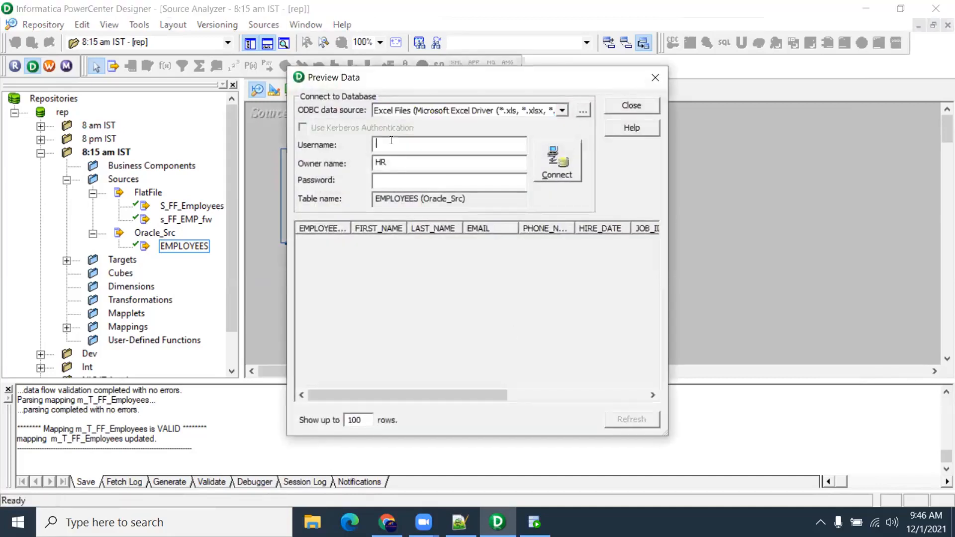
{"action": "type", "text": "hr"}
{"action": "left_click", "coordinate": [558, 111]}
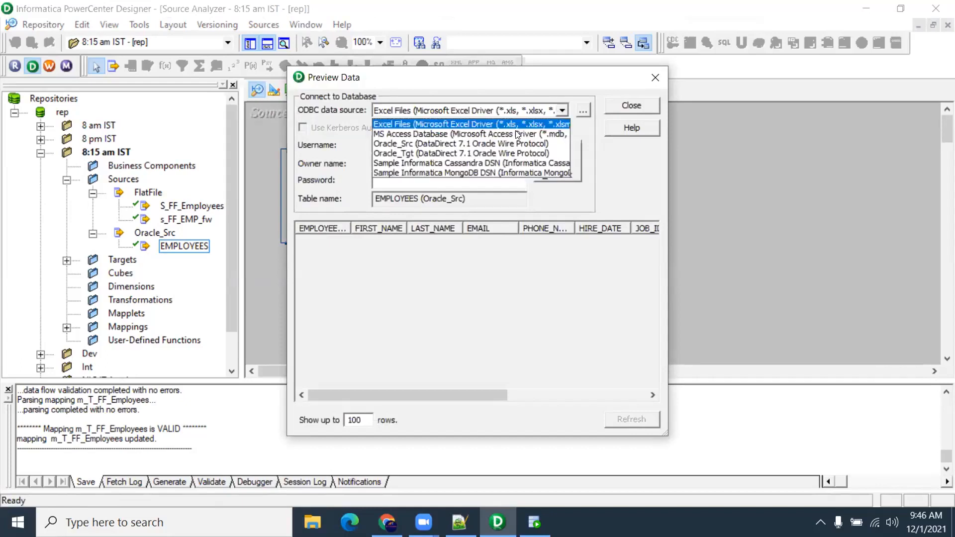
{"action": "left_click", "coordinate": [462, 144]}
{"action": "left_click", "coordinate": [382, 178]}
{"action": "type", "text": "hr"}
{"action": "left_click", "coordinate": [557, 161]}
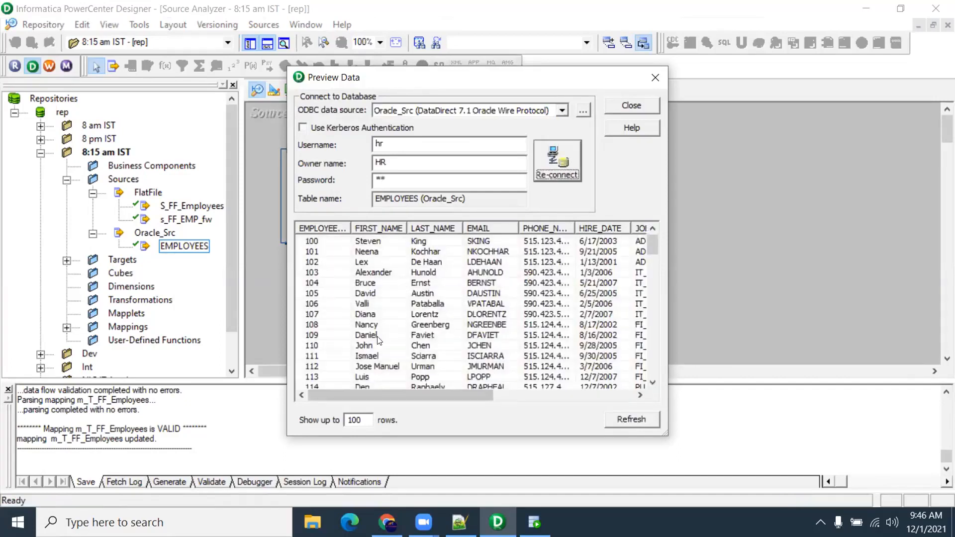
{"action": "left_click_drag", "start_coordinate": [379, 391], "coordinate": [330, 386]}
{"action": "mouse_move", "coordinate": [580, 396]}
{"action": "left_mouse_down"}
{"action": "mouse_move", "coordinate": [375, 388]}
{"action": "mouse_move", "coordinate": [642, 406]}
{"action": "mouse_move", "coordinate": [369, 387]}
{"action": "mouse_move", "coordinate": [470, 410]}
{"action": "mouse_move", "coordinate": [577, 395]}
{"action": "left_mouse_up"}
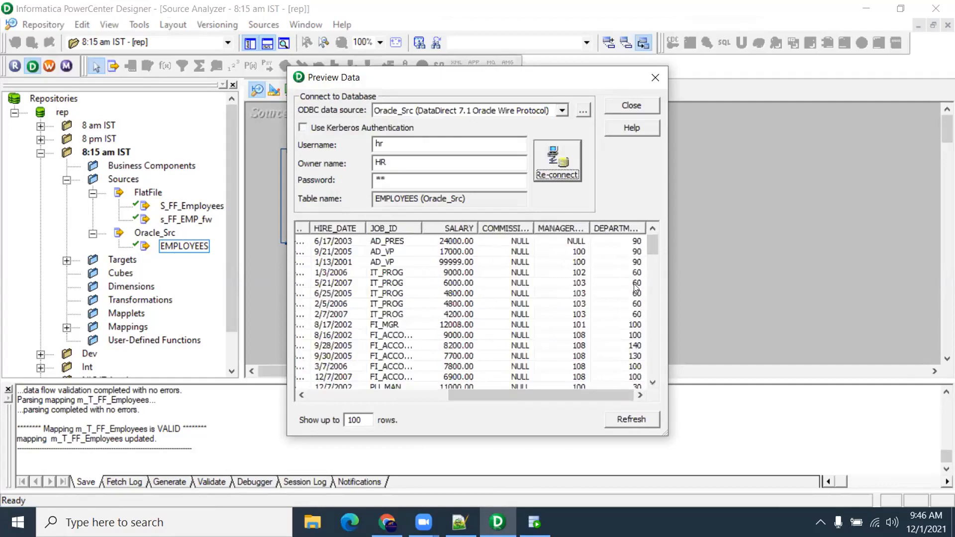
Close the preview and disconnect from the rep repository
{"action": "left_click", "coordinate": [662, 81]}
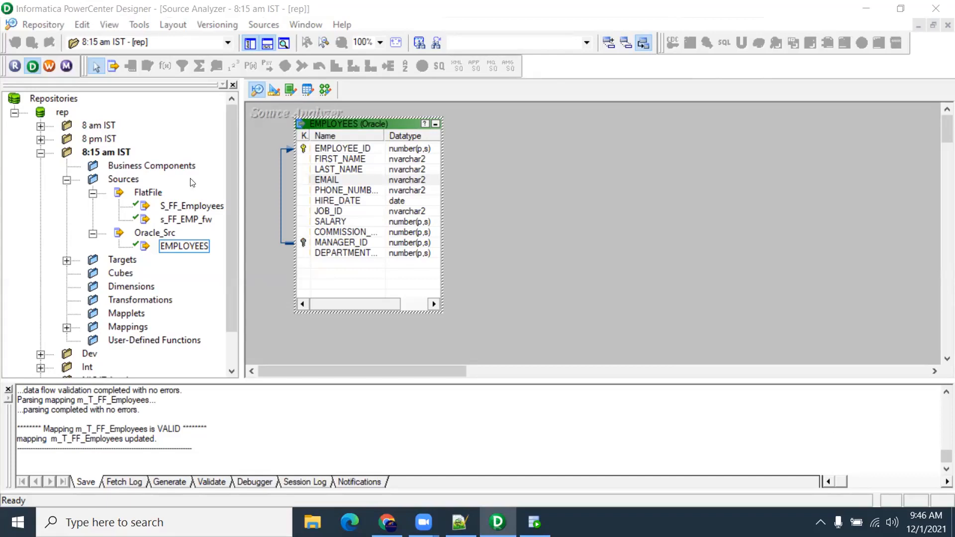
{"action": "right_click", "coordinate": [66, 113]}
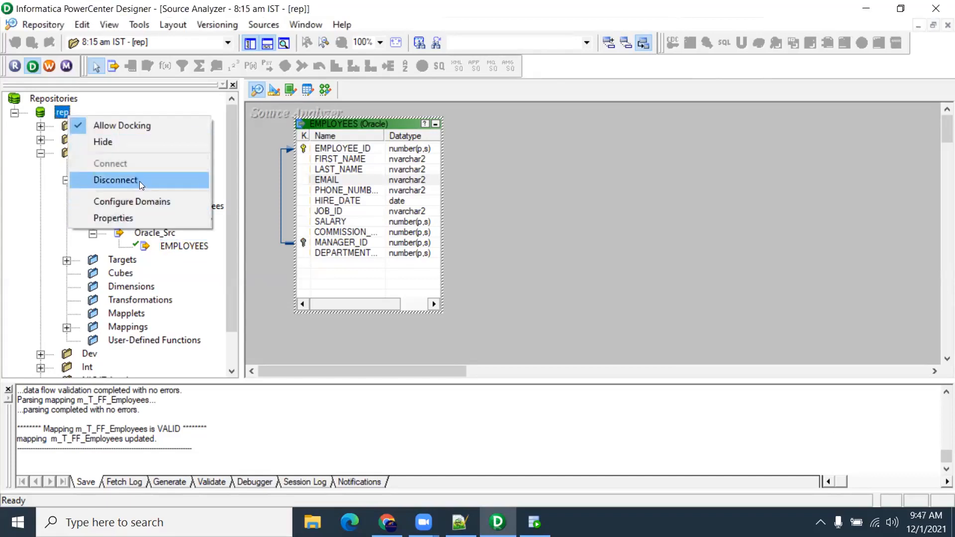
{"action": "left_click", "coordinate": [139, 181]}
Bring Chrome's blank New Tab window forward from the taskbar
{"action": "mouse_move", "coordinate": [386, 522]}
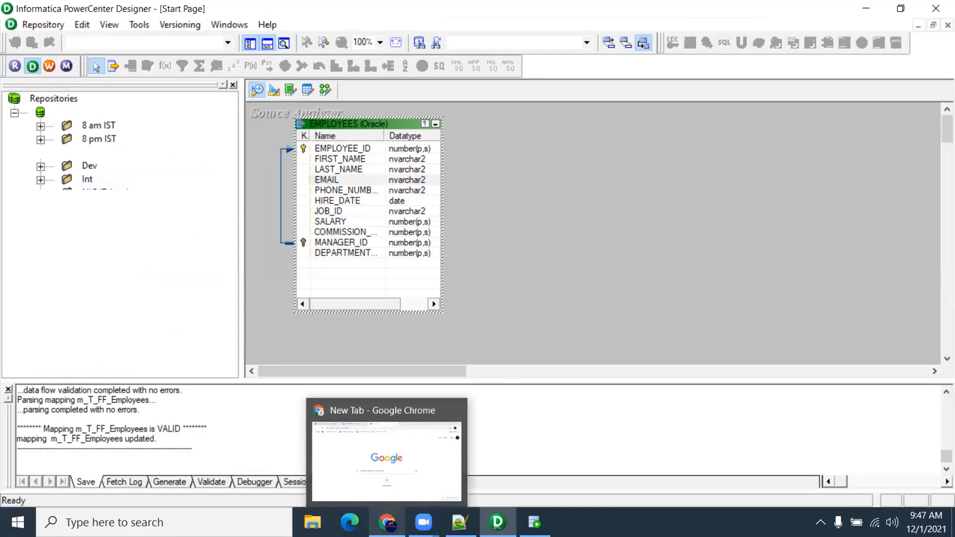
{"action": "left_click", "coordinate": [386, 460]}
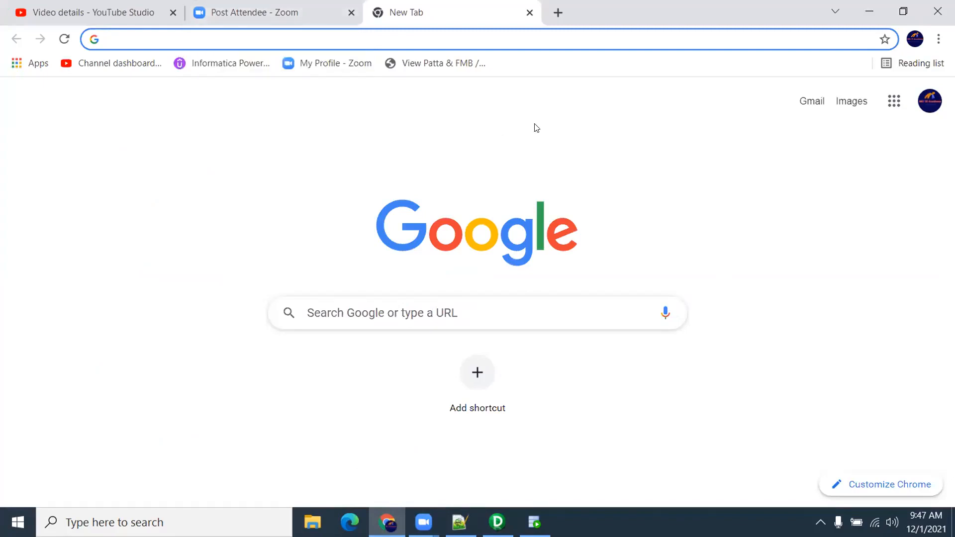
{"action": "left_click", "coordinate": [847, 323]}
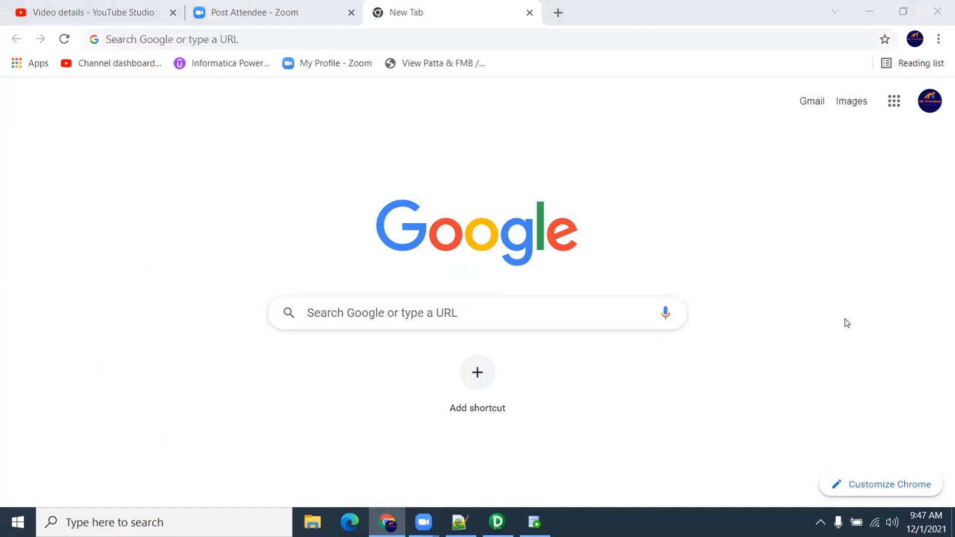